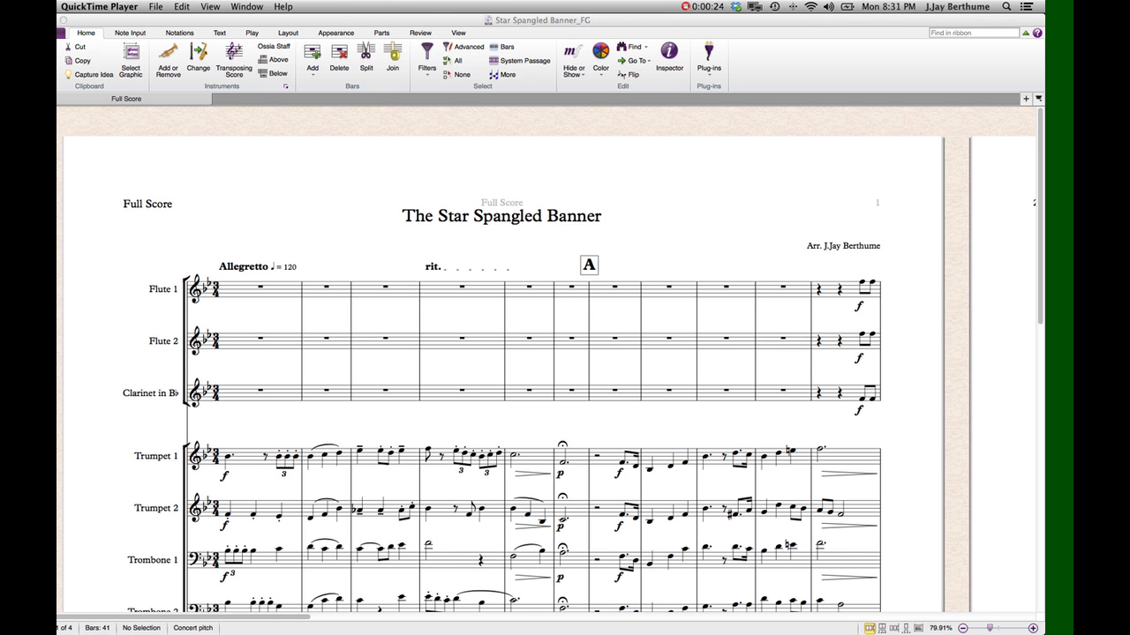
# - Look through the full score of The Star Spangled Banner, covering the first page's instrument staves and the following pages up to rehearsal mark D
pyautogui.scroll(-5, 530, 309)
pyautogui.hscroll(8, 569, 322)
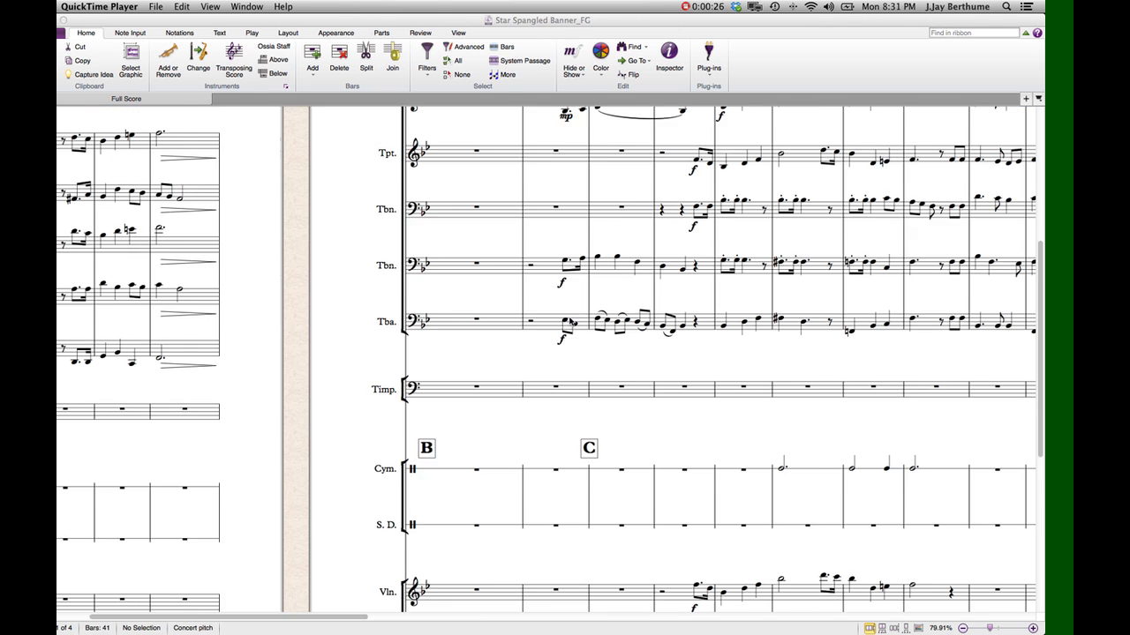
pyautogui.scroll(5, 571, 322)
pyautogui.hscroll(-10, 571, 322)
pyautogui.scroll(-3, 569, 322)
pyautogui.scroll(-3, 569, 322)
pyautogui.hscroll(5, 570, 322)
pyautogui.hscroll(-5, 569, 322)
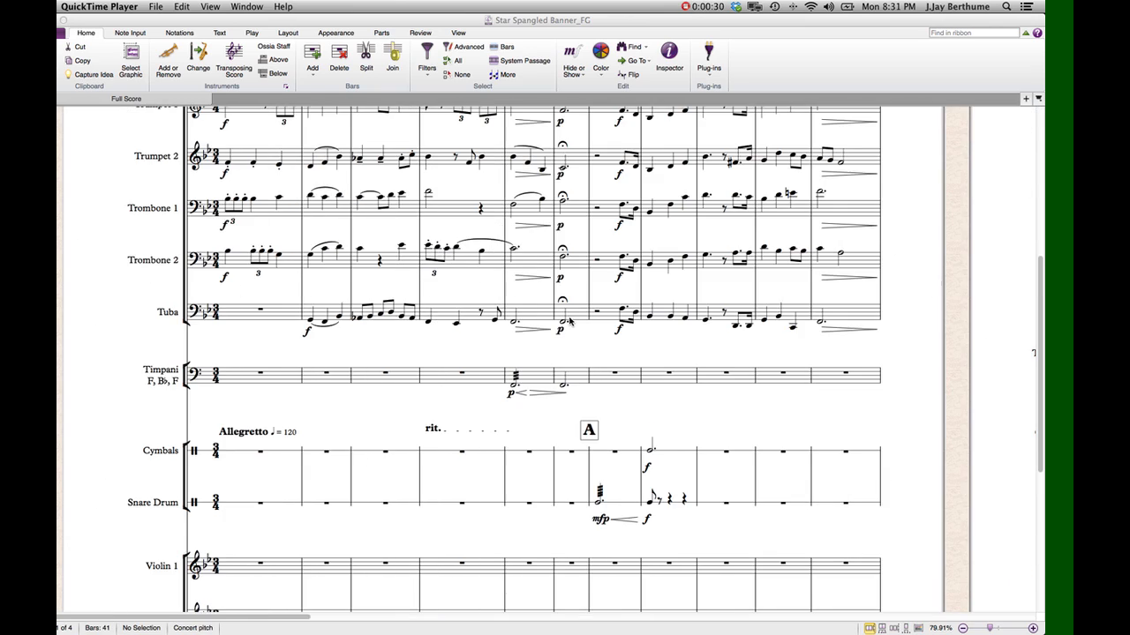
pyautogui.scroll(5, 570, 322)
pyautogui.scroll(-4, 569, 322)
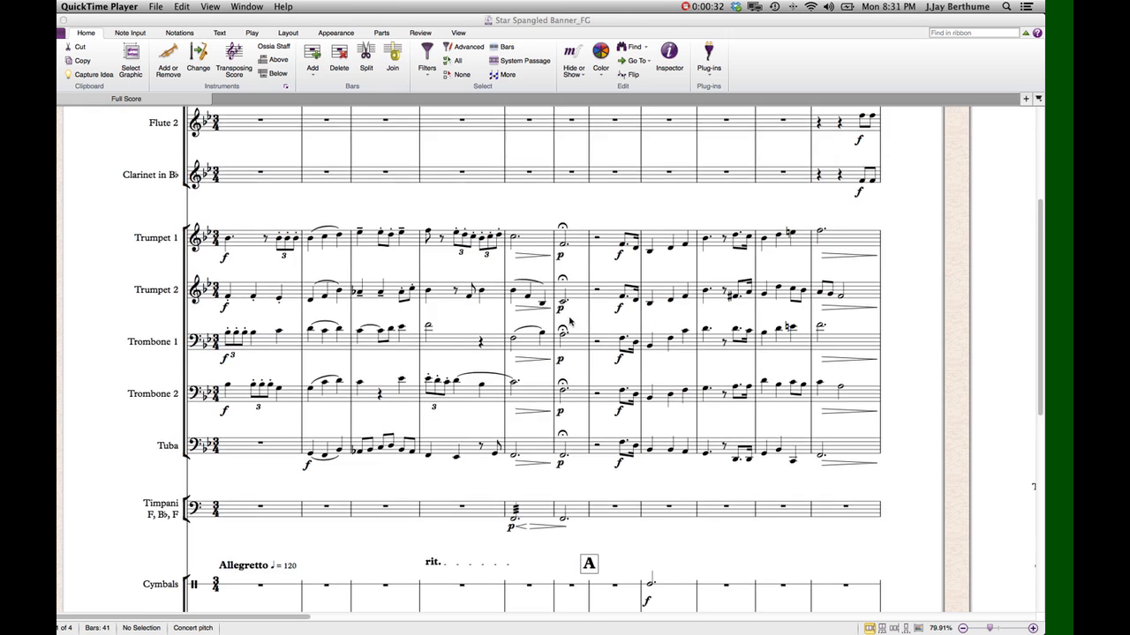
pyautogui.scroll(5, 570, 323)
pyautogui.scroll(-2, 570, 322)
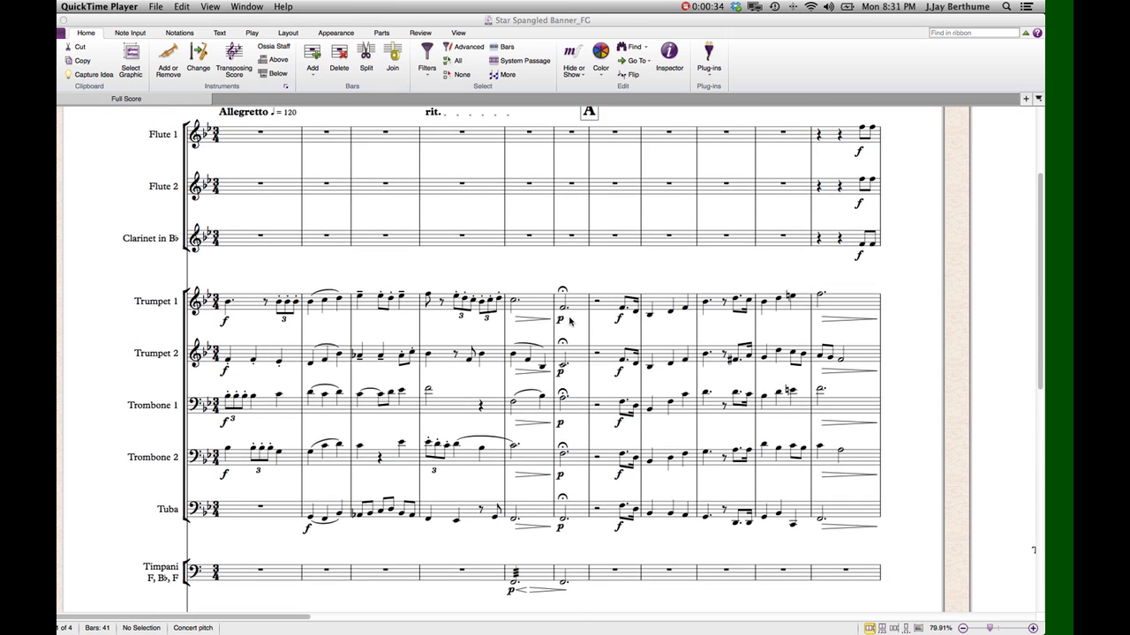
pyautogui.scroll(1, 570, 322)
pyautogui.scroll(2, 569, 323)
pyautogui.scroll(-3, 569, 322)
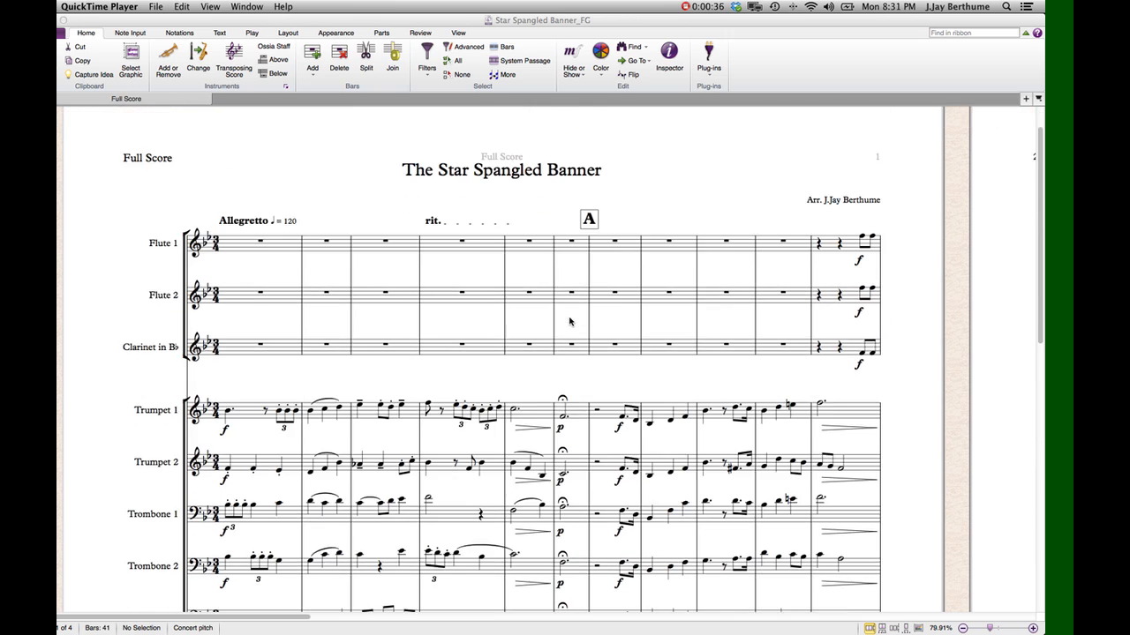
pyautogui.scroll(2, 569, 323)
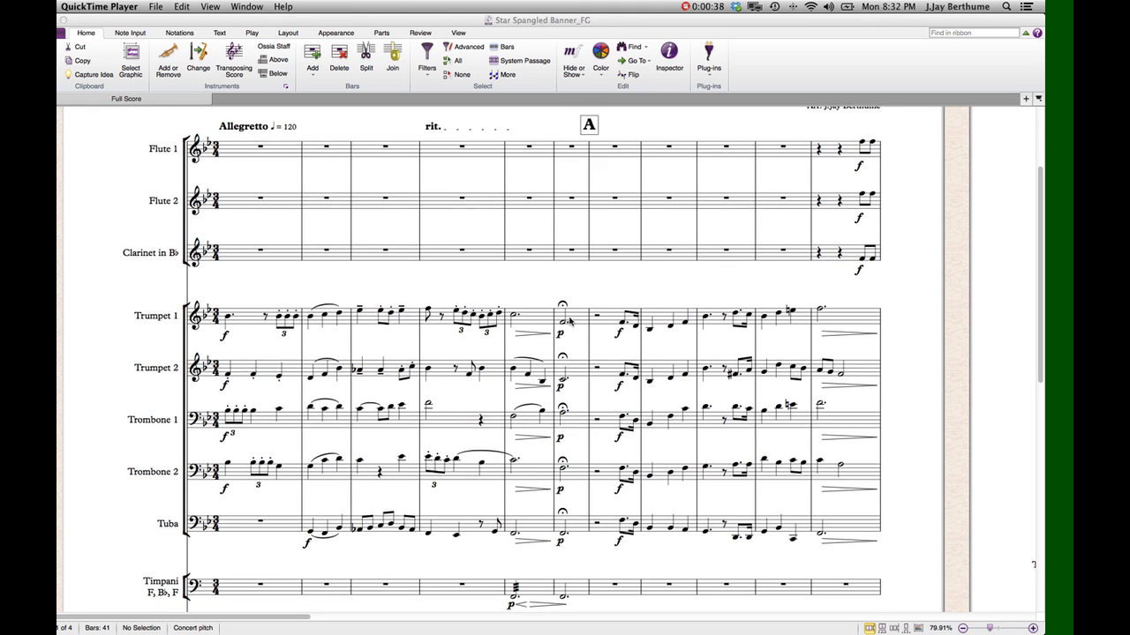
pyautogui.hscroll(10, 569, 322)
pyautogui.hscroll(10, 569, 323)
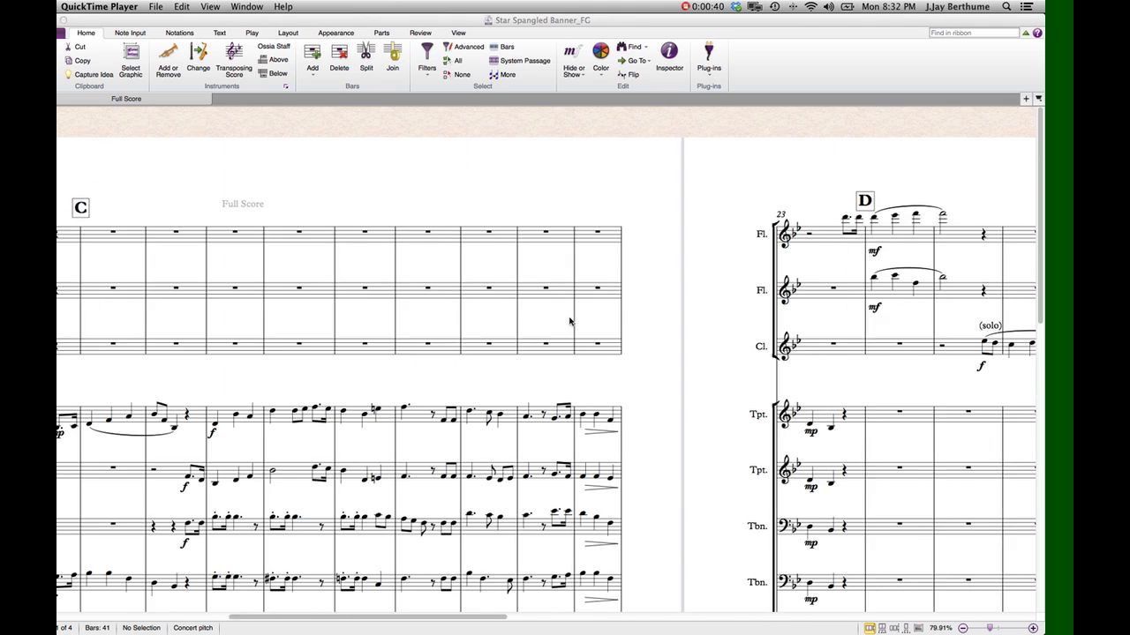
pyautogui.hscroll(-11, 569, 322)
pyautogui.hscroll(-5, 569, 322)
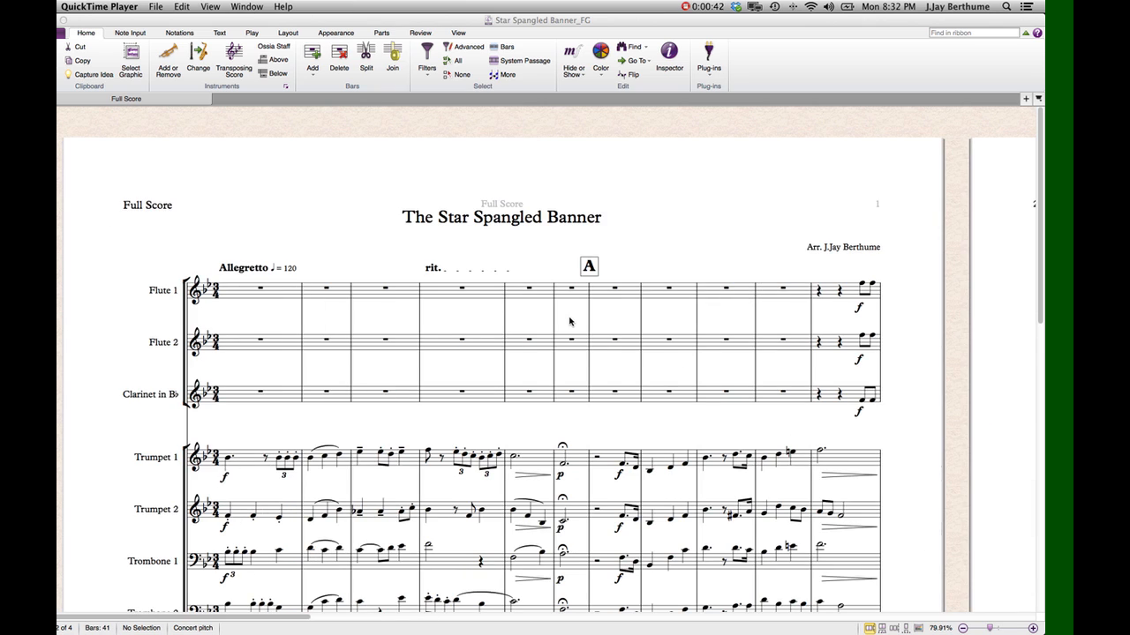
# - Switch to Sibelius and examine the first page's staves from the flutes down to the violins
pyautogui.click(279, 167)
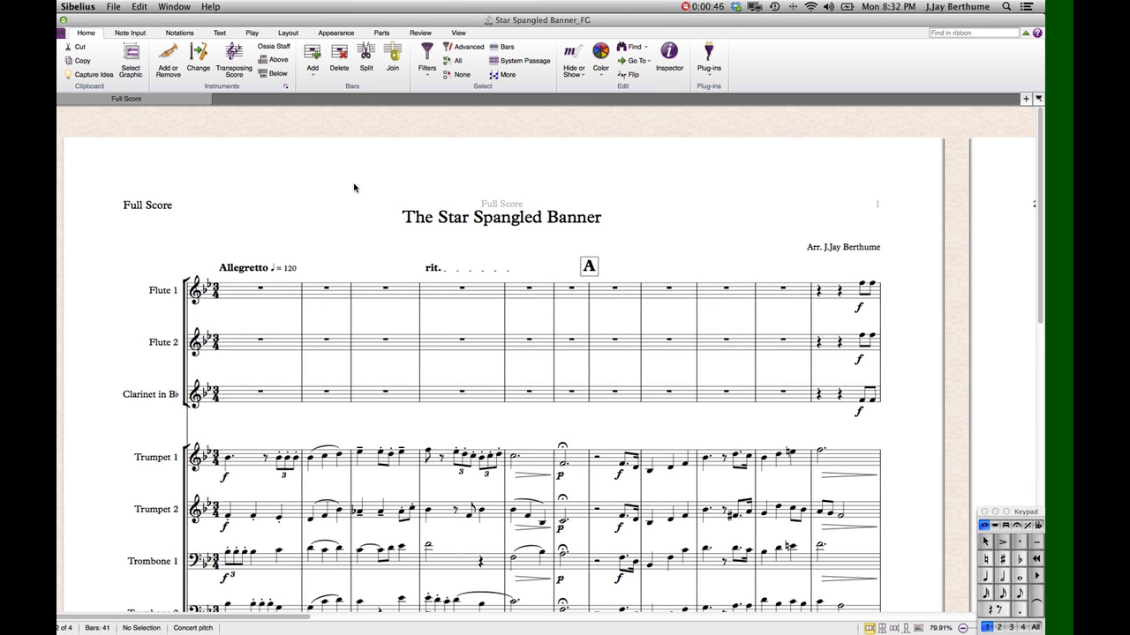
pyautogui.hscroll(4, 347, 218)
pyautogui.hscroll(-4, 347, 218)
pyautogui.scroll(-5, 347, 218)
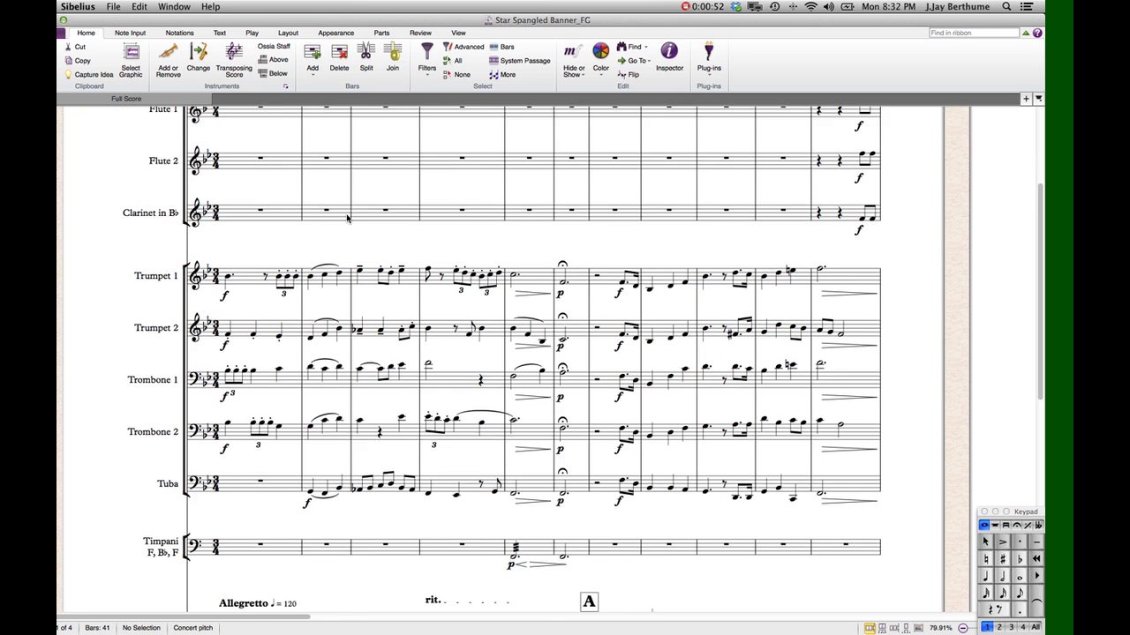
pyautogui.scroll(2, 347, 218)
pyautogui.hscroll(3, 346, 218)
pyautogui.hscroll(-2, 347, 218)
pyautogui.scroll(-5, 346, 218)
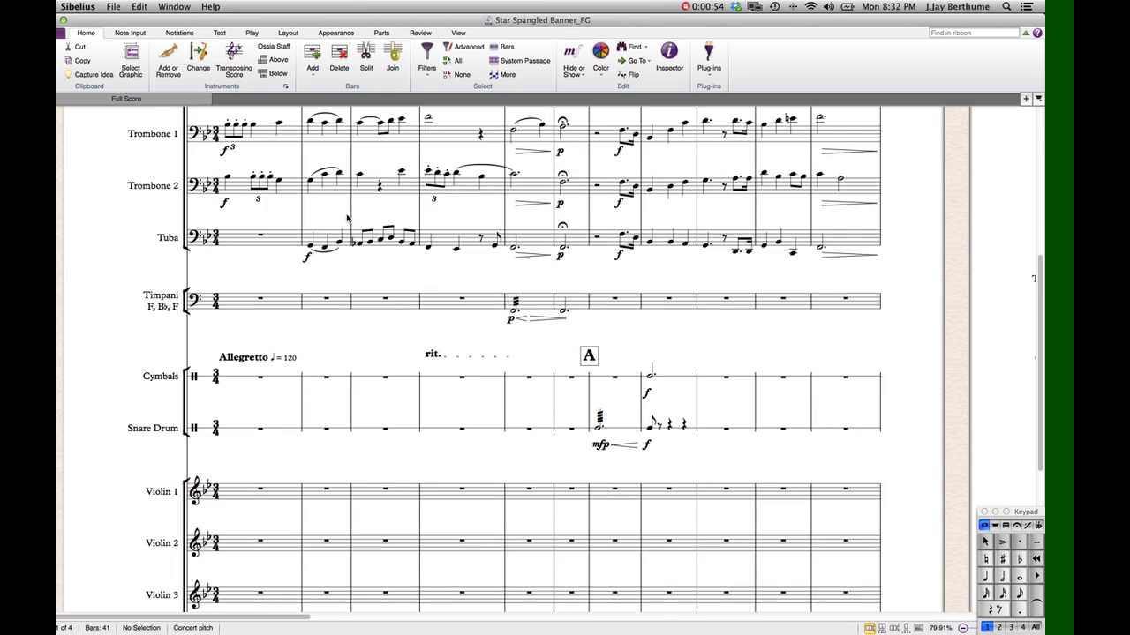
pyautogui.scroll(8, 347, 218)
pyautogui.scroll(-3, 347, 218)
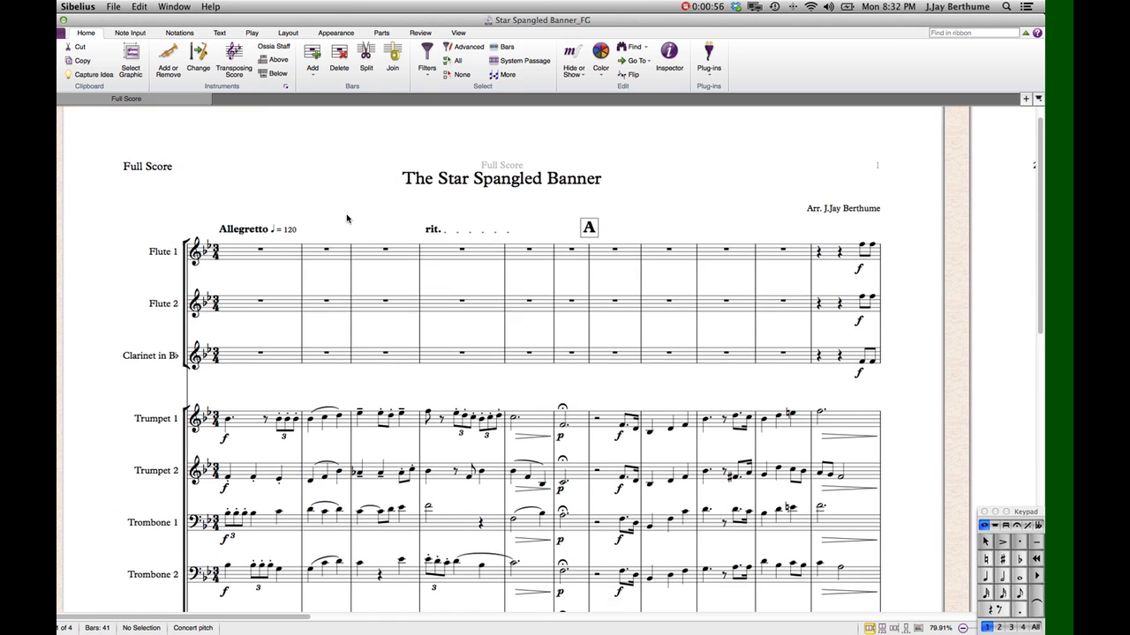
pyautogui.scroll(3, 347, 218)
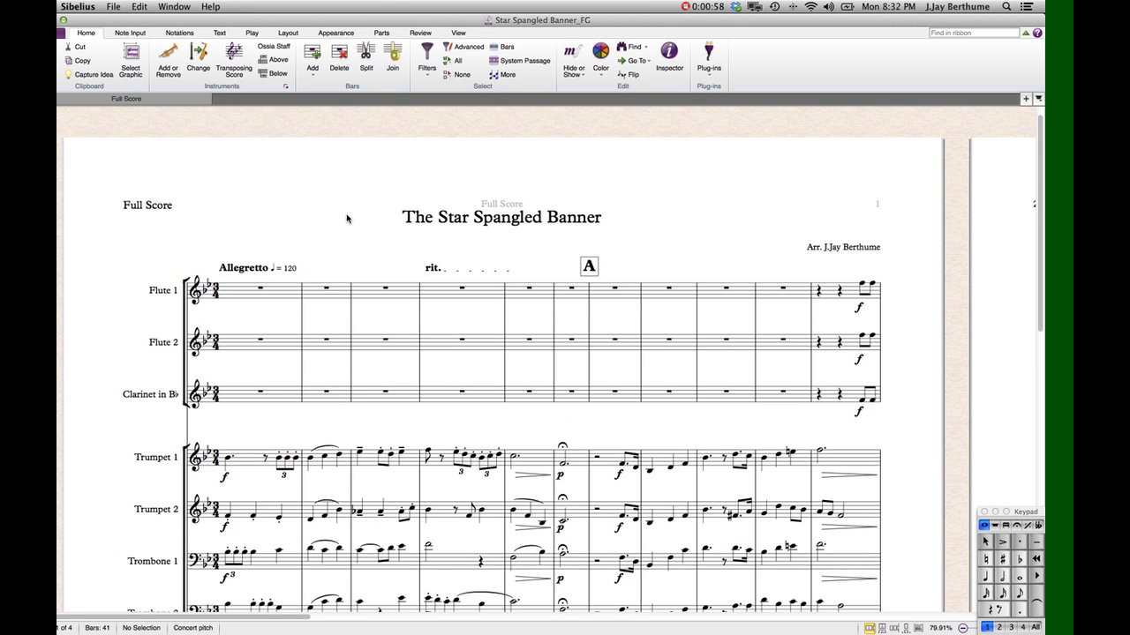
pyautogui.scroll(-8, 336, 200)
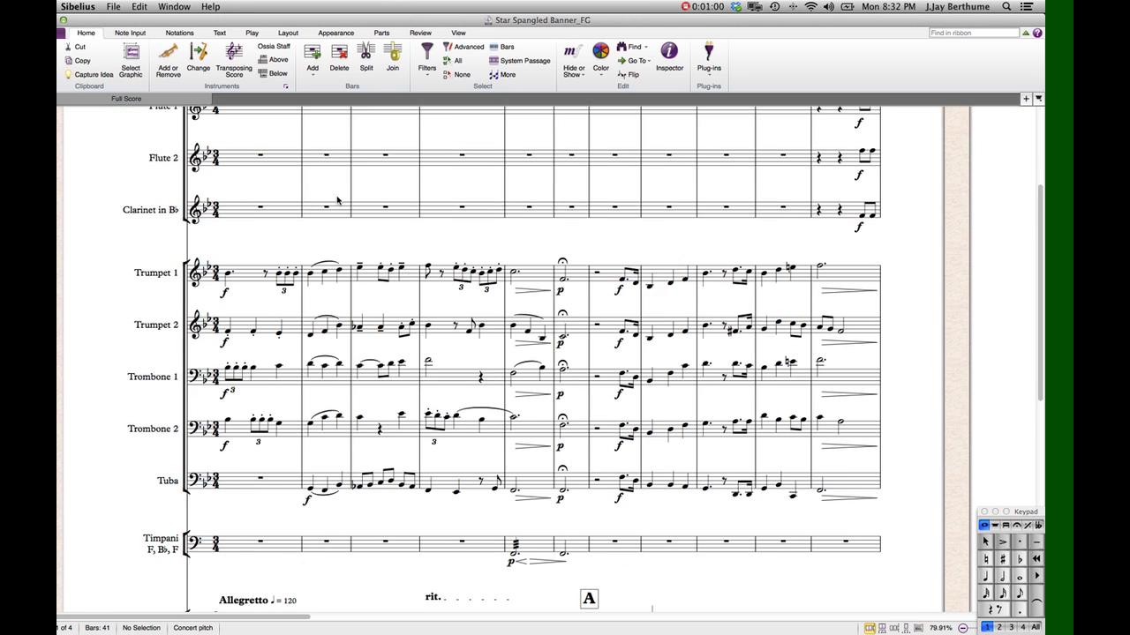
pyautogui.scroll(8, 336, 200)
pyautogui.scroll(-3, 336, 201)
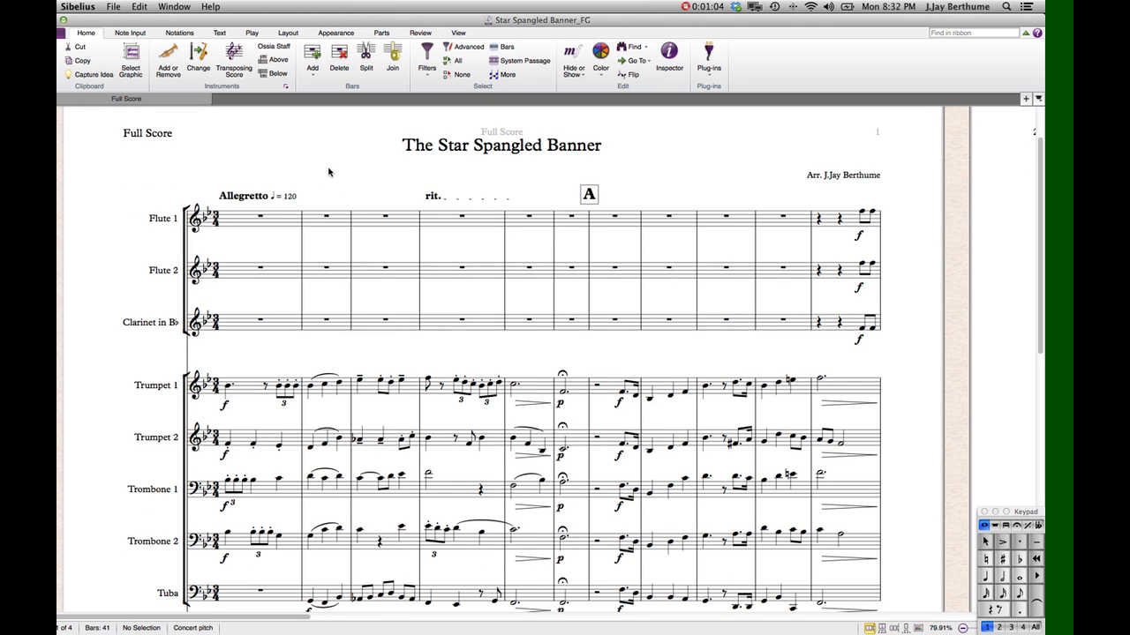
pyautogui.click(311, 219)
pyautogui.click(328, 180)
pyautogui.scroll(-5, 316, 206)
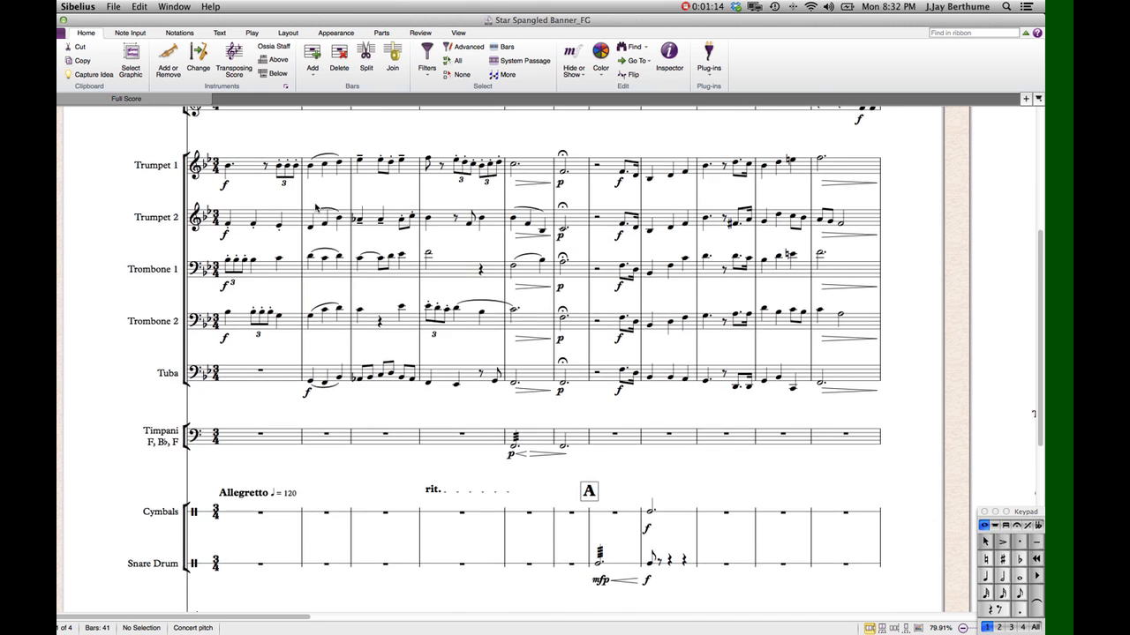
pyautogui.scroll(8, 316, 207)
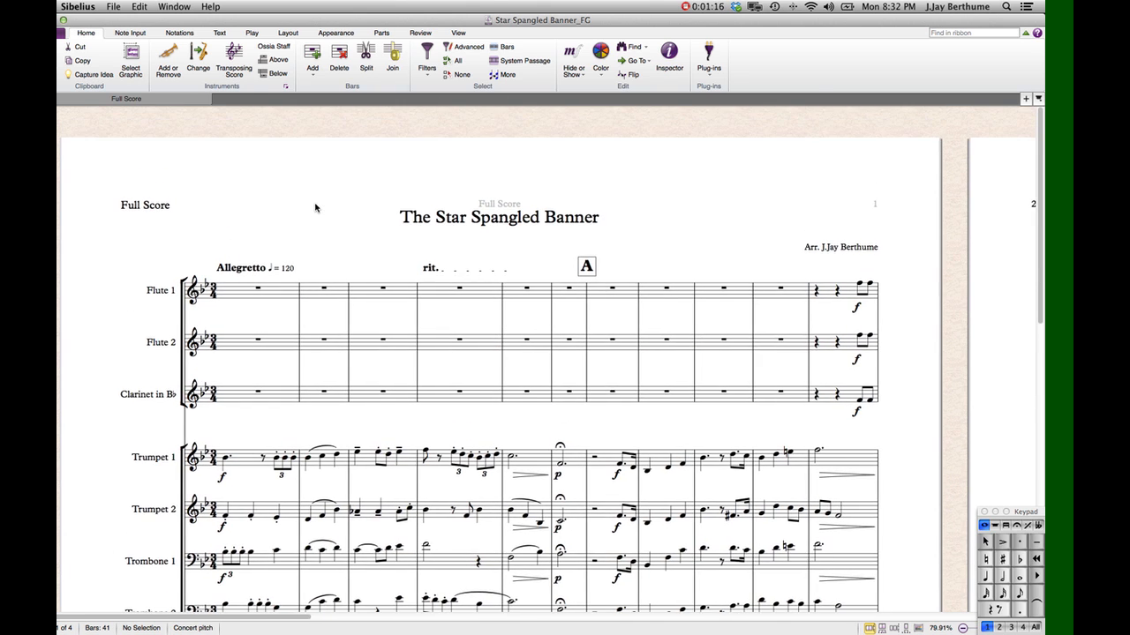
pyautogui.scroll(-2, 315, 208)
pyautogui.scroll(2, 315, 207)
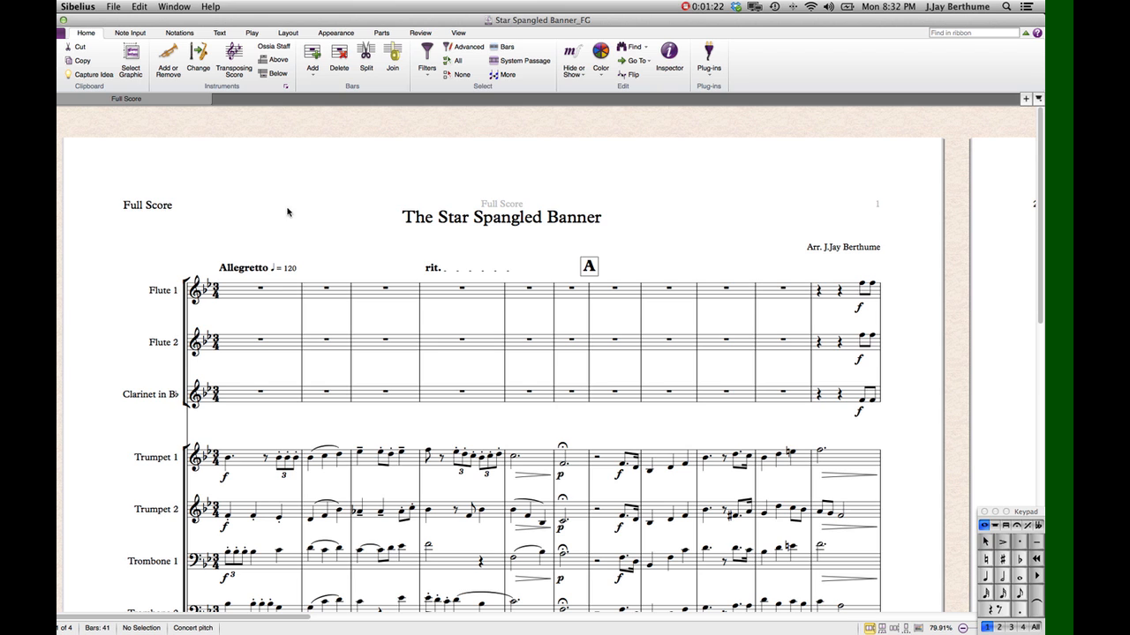
pyautogui.scroll(-3, 277, 218)
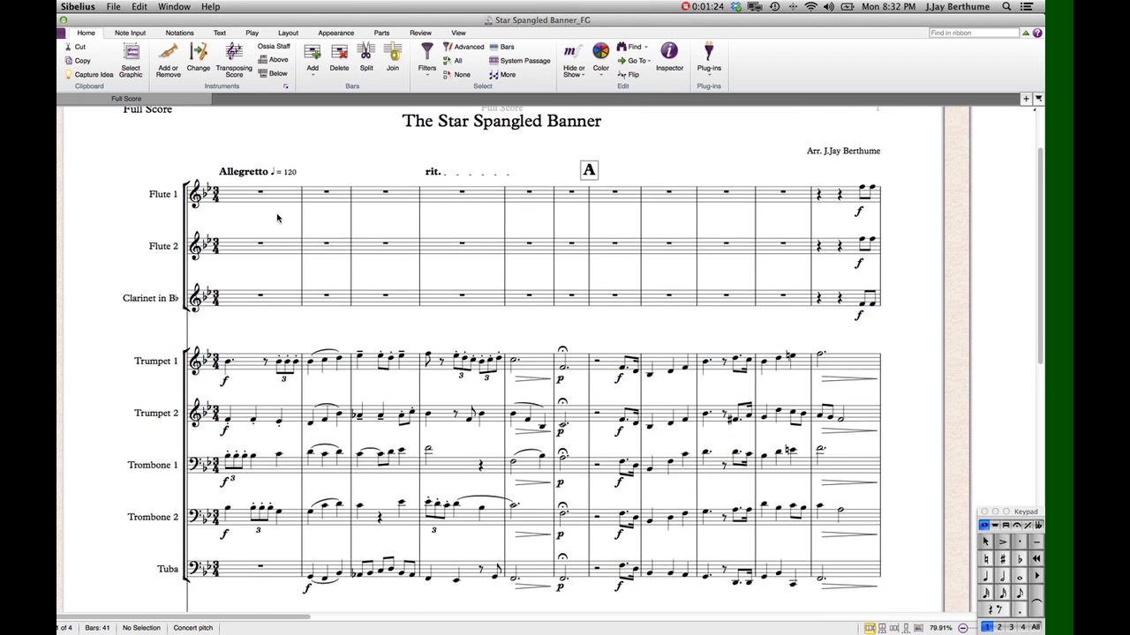
pyautogui.scroll(-2, 277, 218)
pyautogui.scroll(3, 277, 218)
pyautogui.scroll(-3, 278, 218)
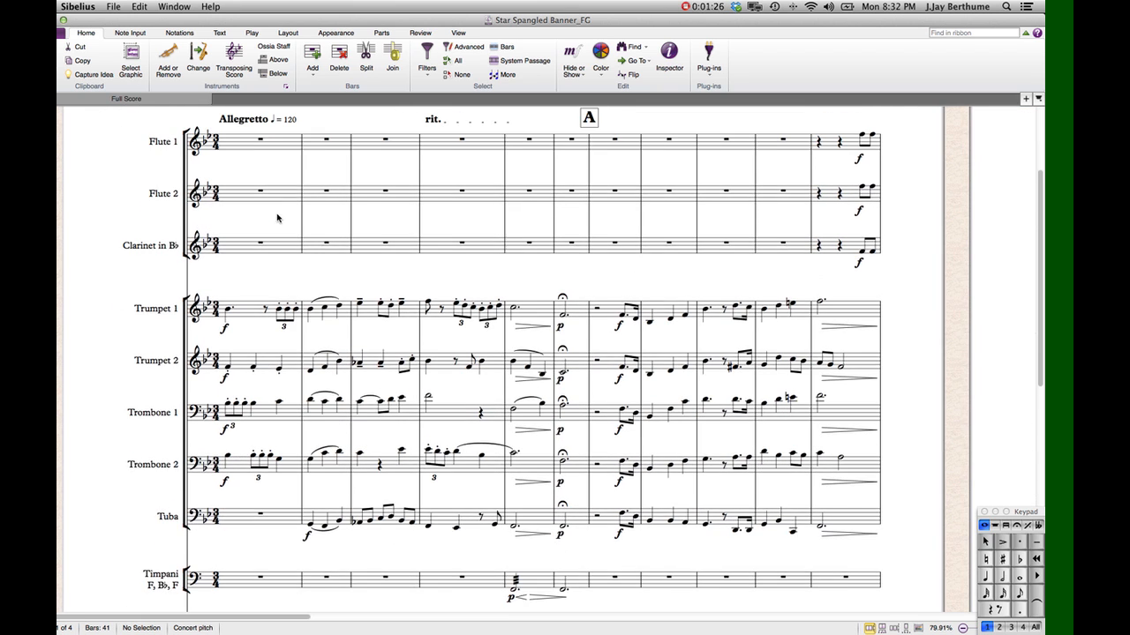
# - Play back the score from the first Trumpet 1 note in bar 1 through the final bar, and clear the note selection
pyautogui.click(228, 308)
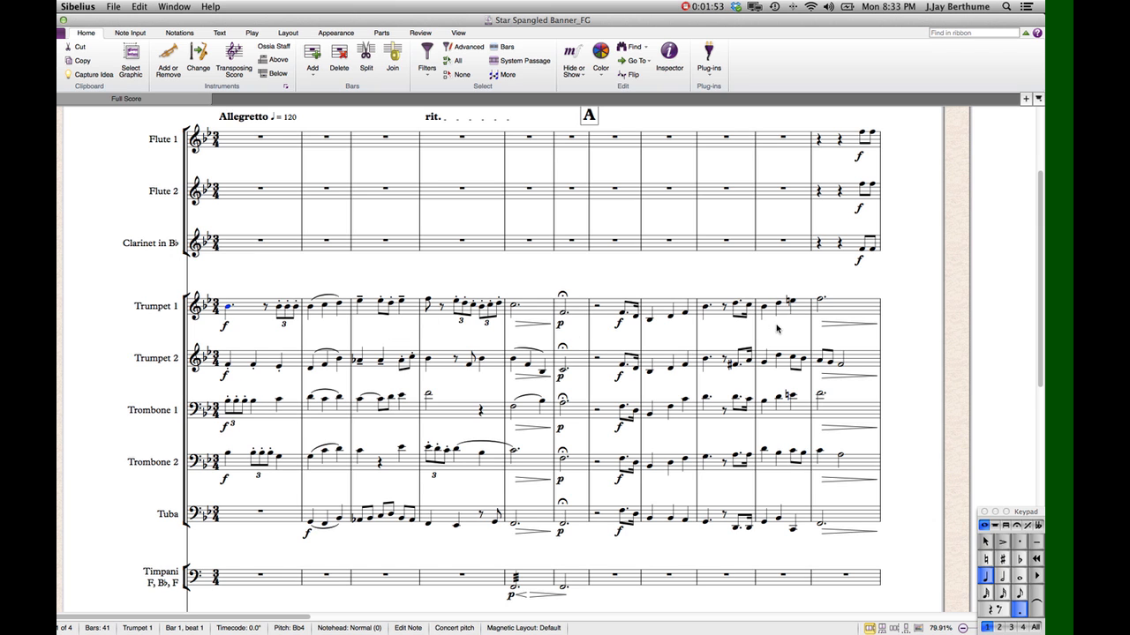
pyautogui.hscroll(10, 763, 274)
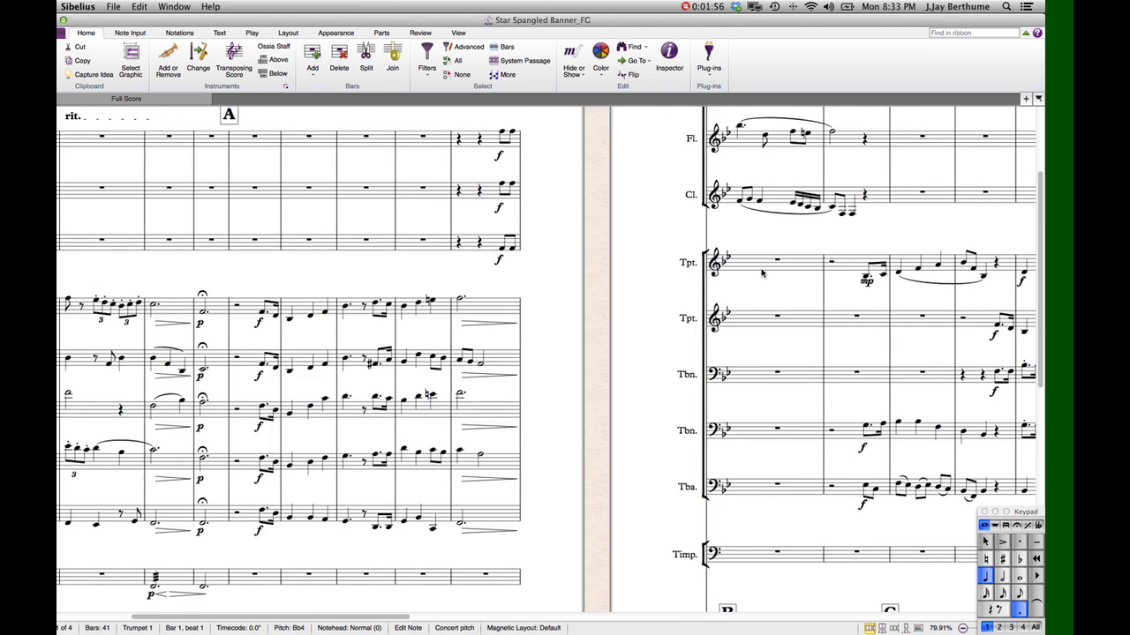
pyautogui.hscroll(-10, 762, 274)
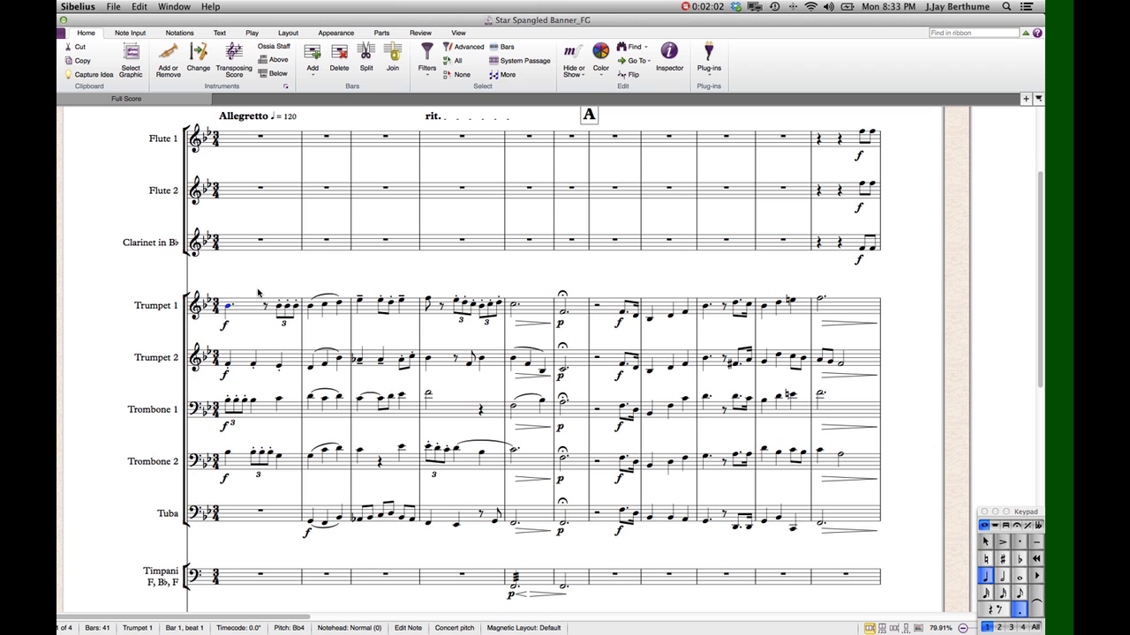
pyautogui.press('super+minus')
pyautogui.press('super+minus')
pyautogui.press('super+minus')
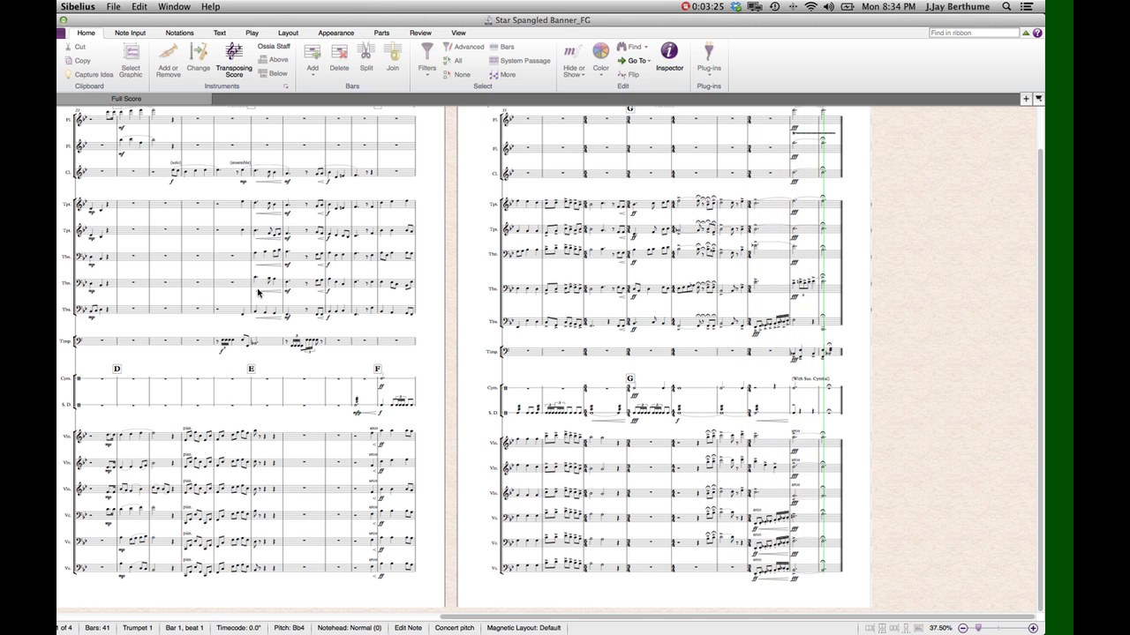
pyautogui.scroll(5, 258, 294)
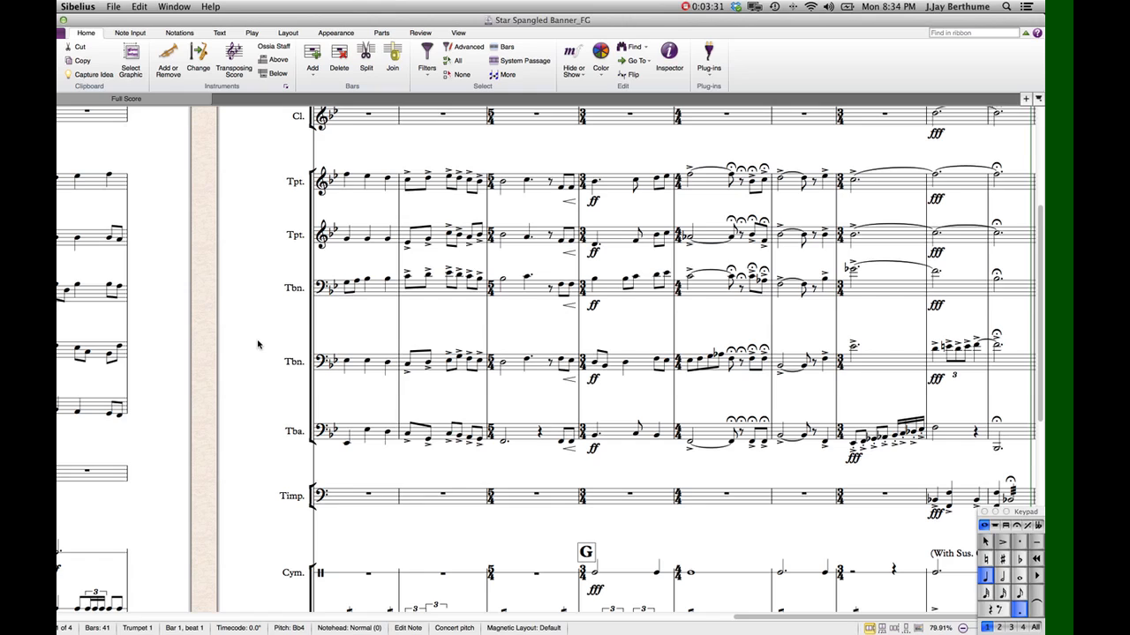
pyautogui.press('Escape')
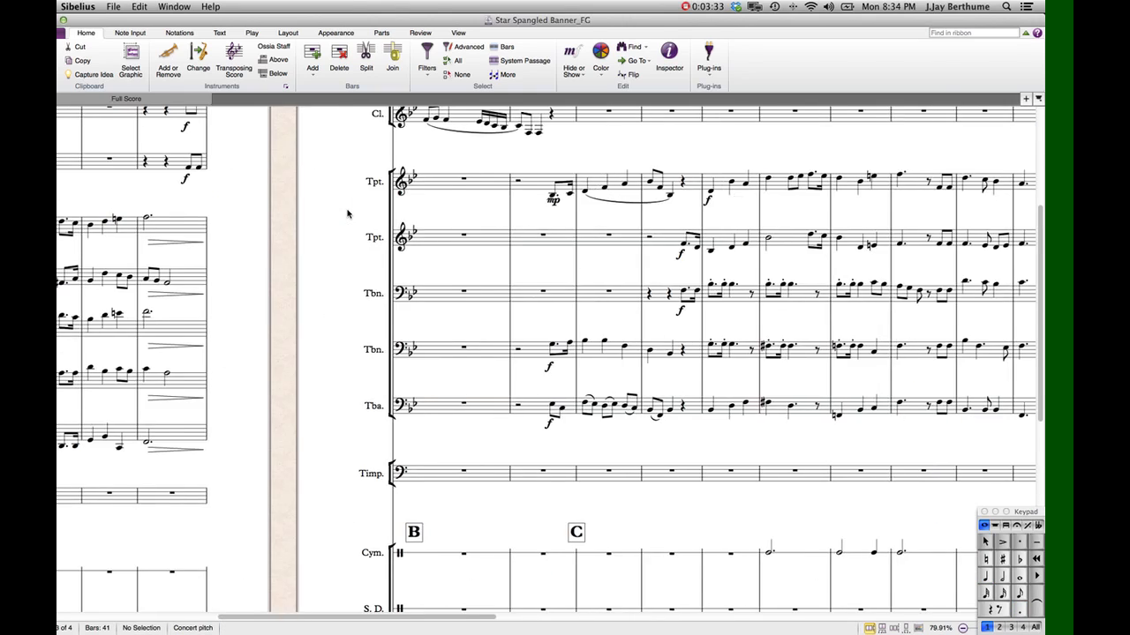
# - Return to the first page and look over its staves from the trumpets through the percussion to Cello 3
pyautogui.scroll(5, 348, 213)
pyautogui.scroll(-10, 347, 214)
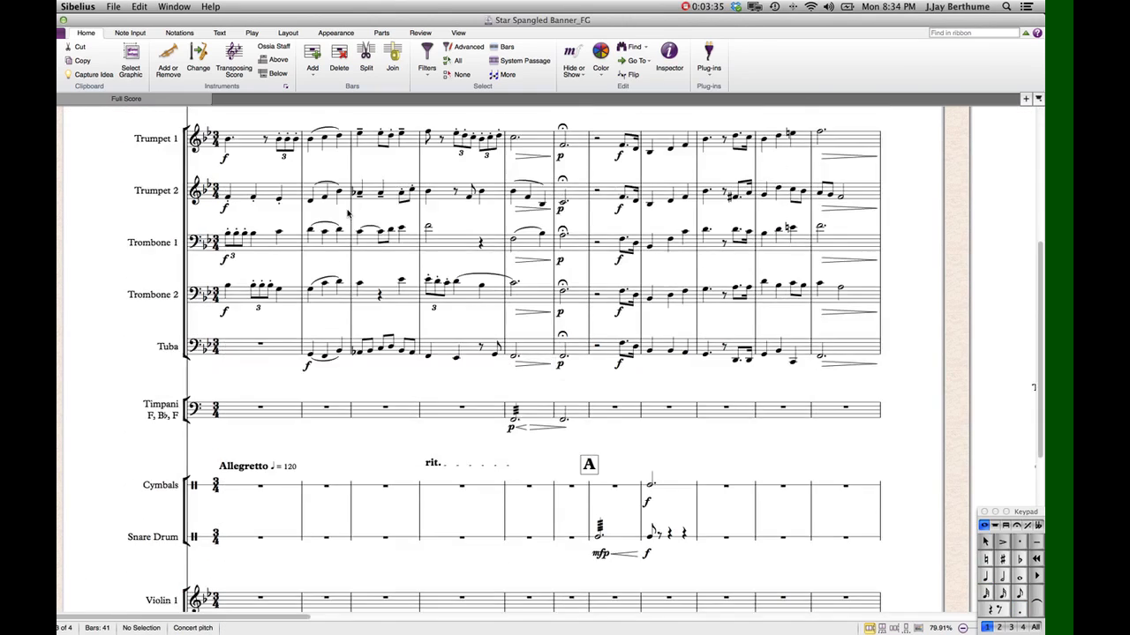
pyautogui.scroll(10, 348, 214)
pyautogui.scroll(-10, 347, 213)
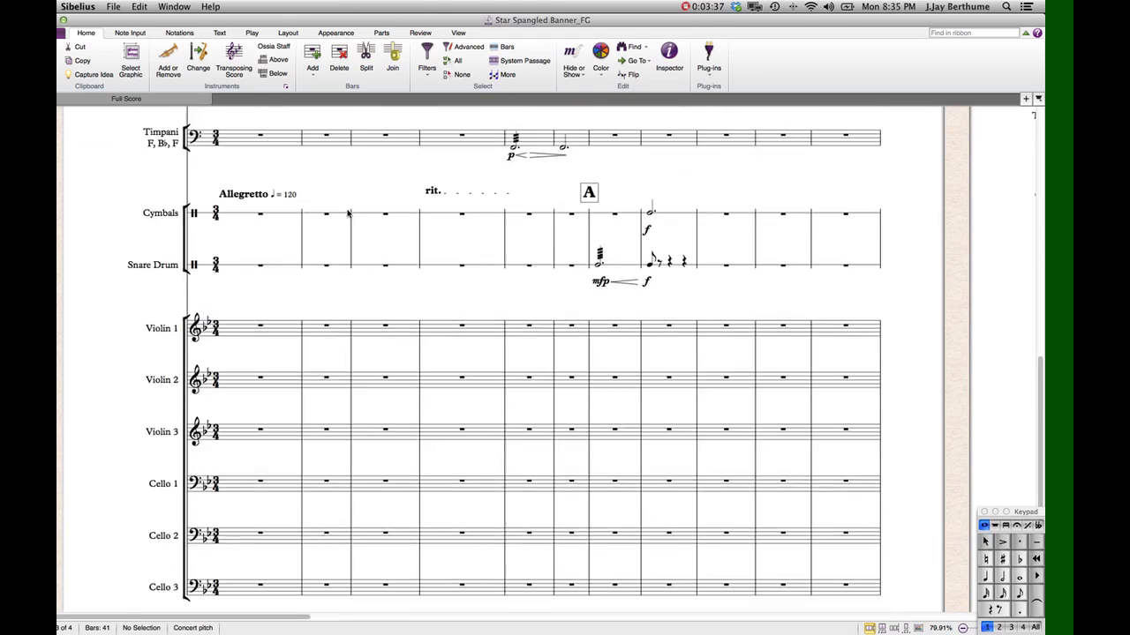
pyautogui.scroll(10, 347, 214)
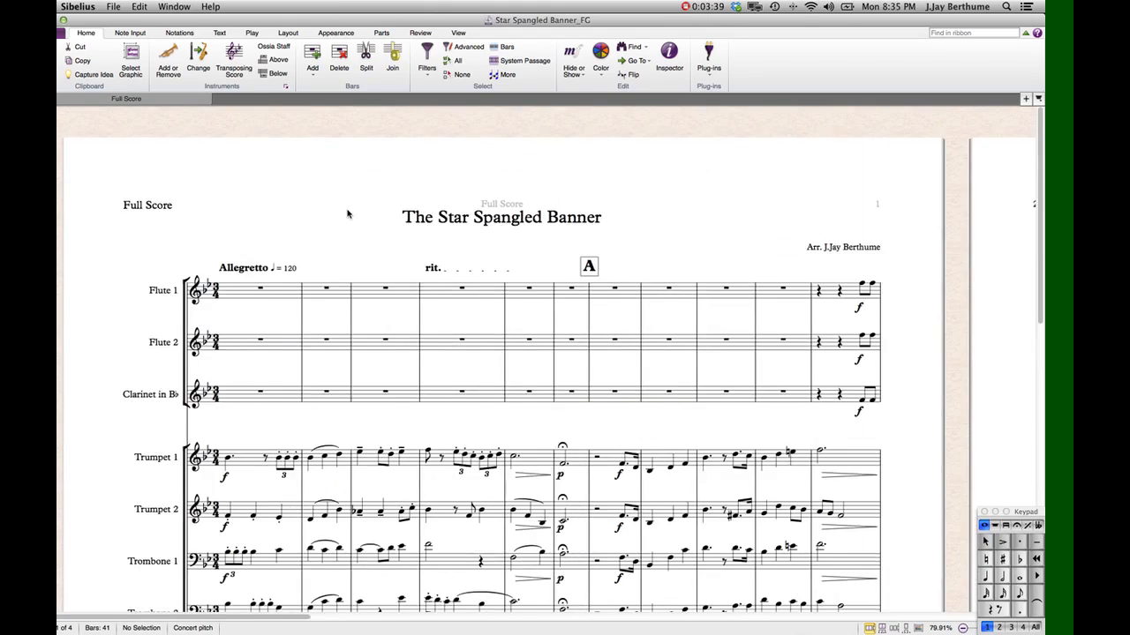
pyautogui.scroll(-2, 348, 214)
pyautogui.scroll(2, 449, 244)
pyautogui.scroll(-4, 450, 245)
pyautogui.scroll(3, 450, 245)
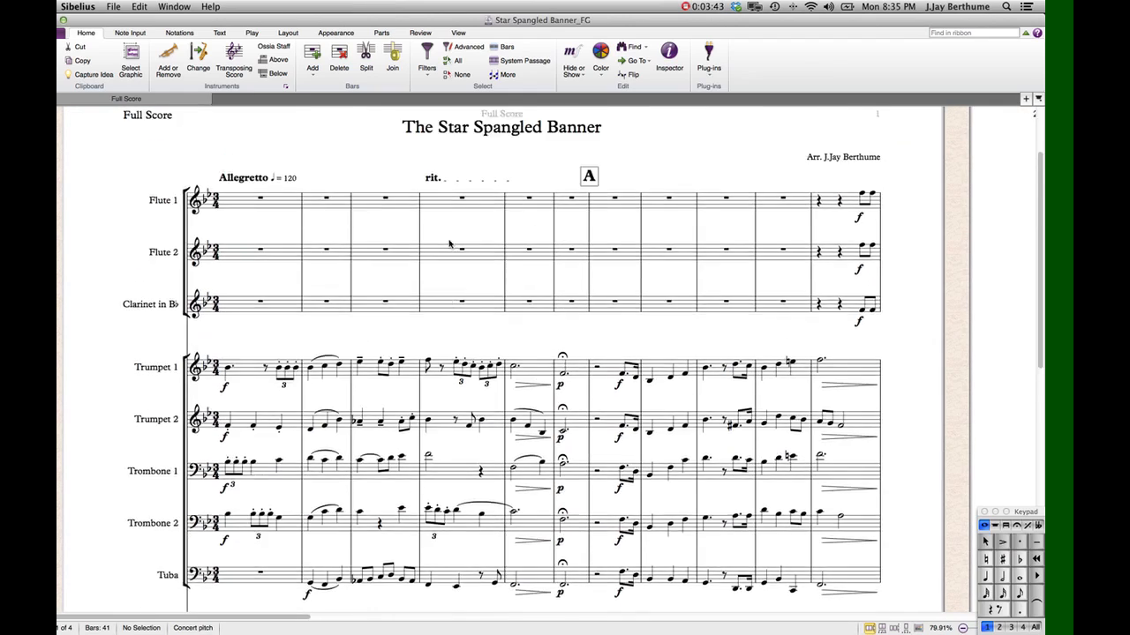
pyautogui.scroll(-4, 450, 245)
pyautogui.scroll(3, 449, 244)
pyautogui.scroll(3, 449, 245)
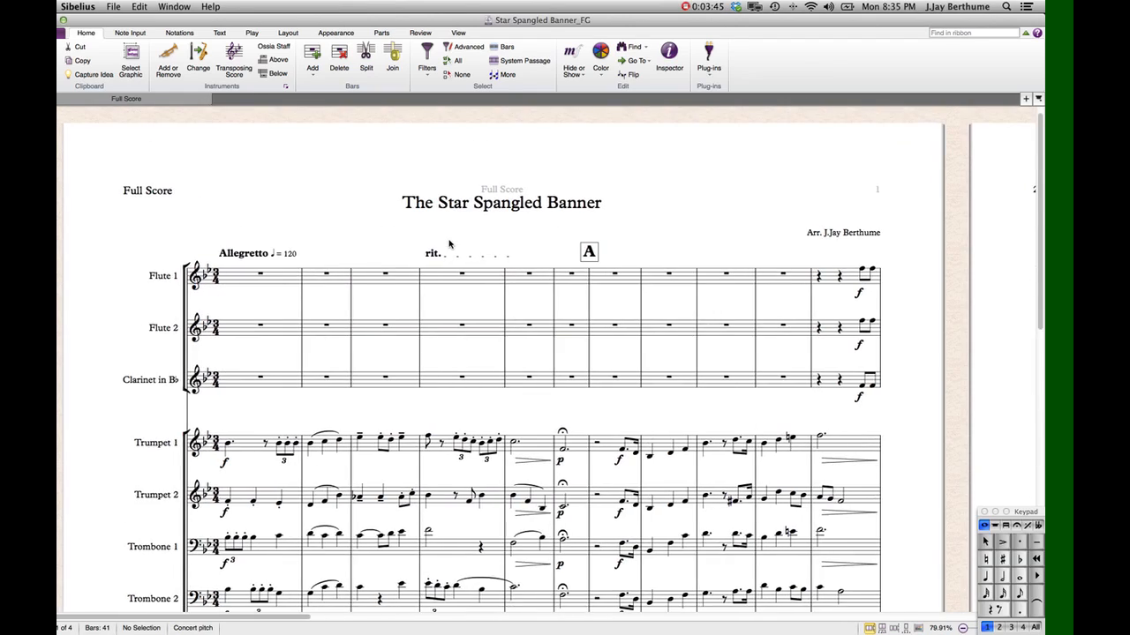
pyautogui.scroll(-5, 449, 244)
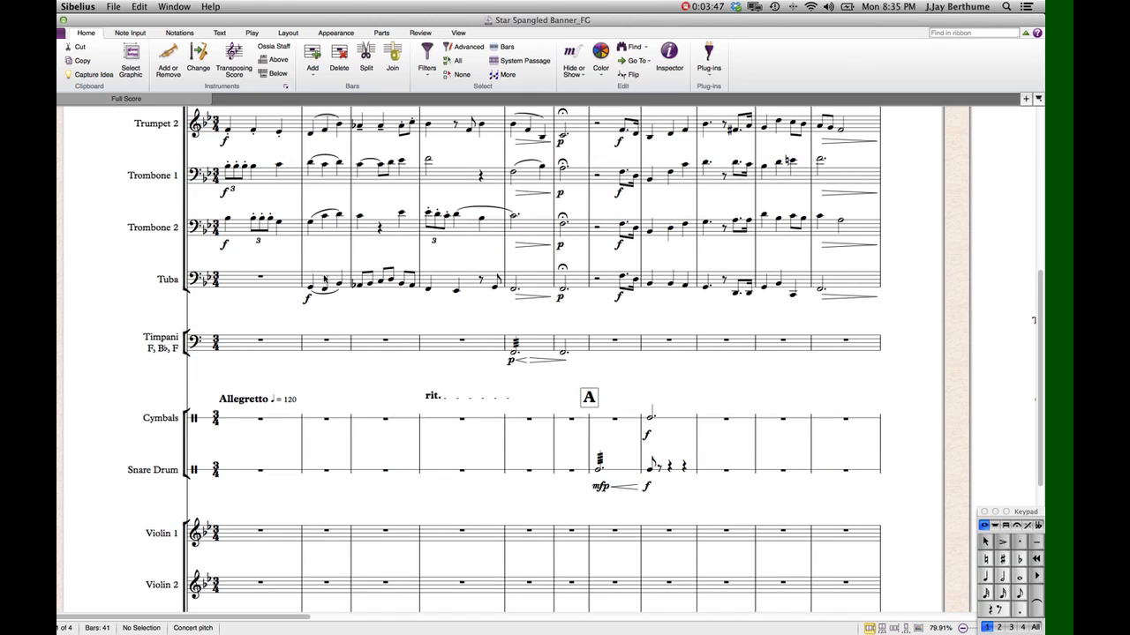
pyautogui.scroll(4, 324, 281)
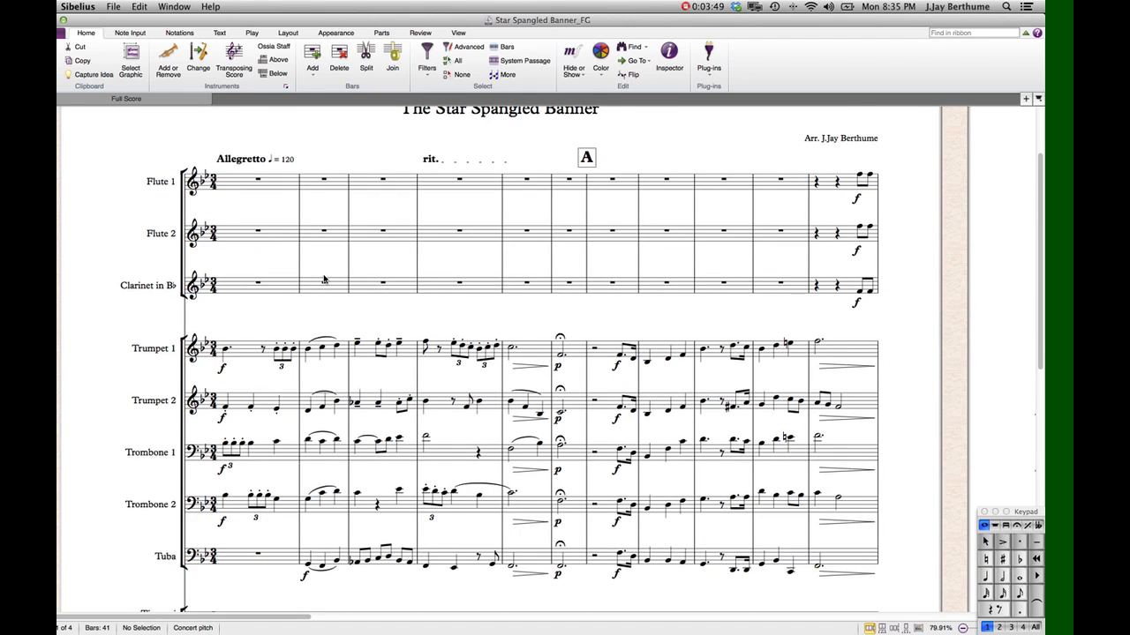
pyautogui.scroll(-1, 324, 280)
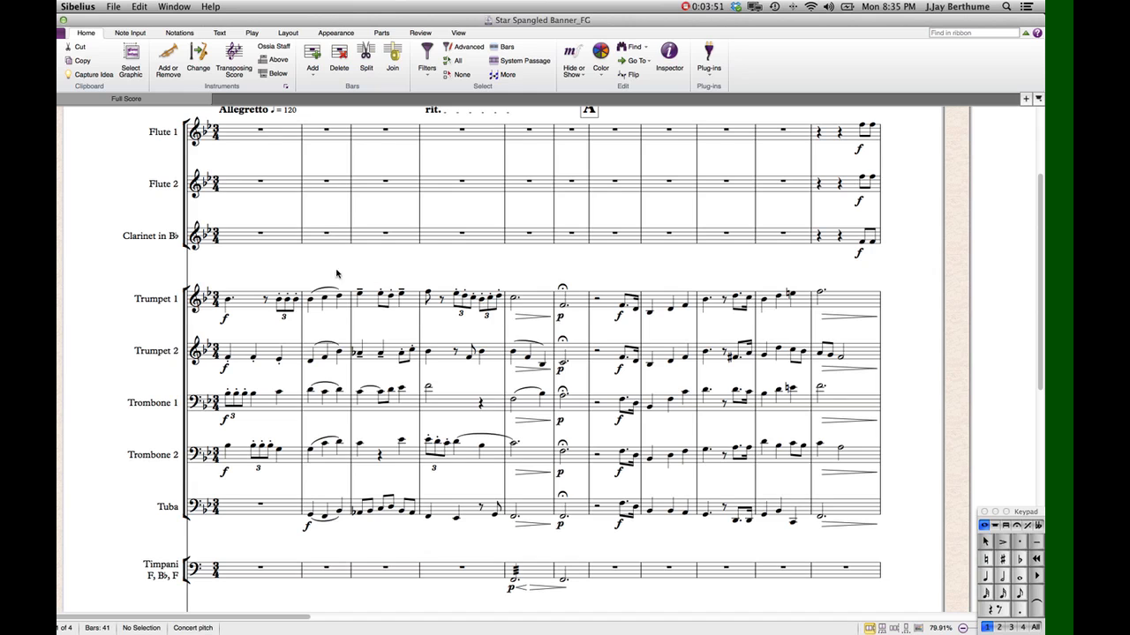
pyautogui.scroll(-1, 261, 273)
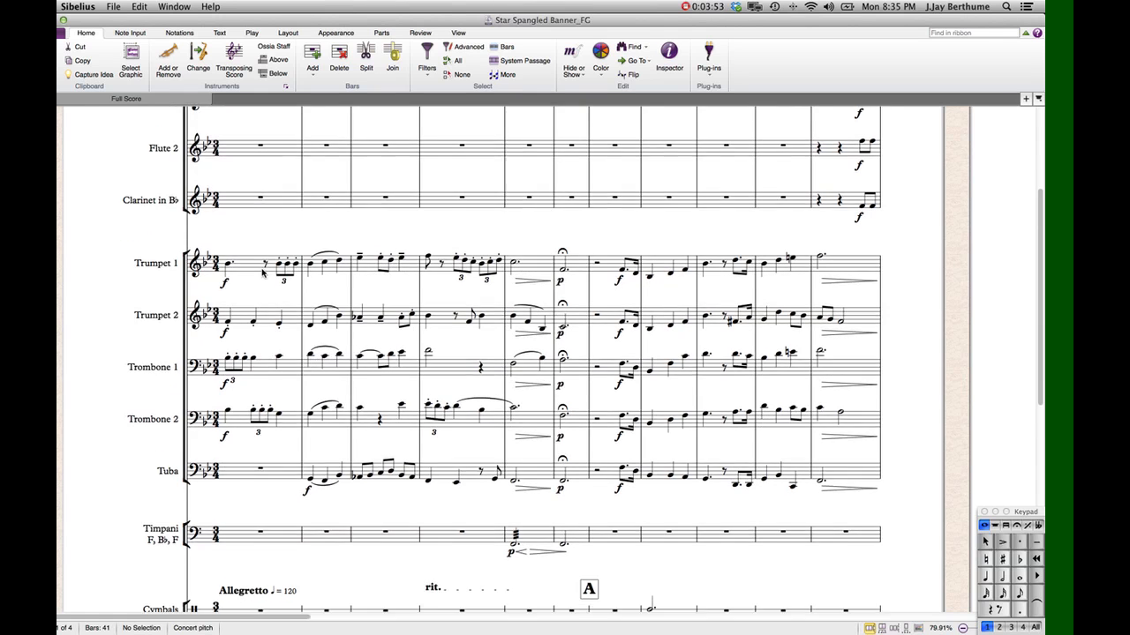
# - Look over the brass staves on the first two pages, and the first page from the title to the violins
pyautogui.hscroll(5, 261, 273)
pyautogui.hscroll(3, 261, 273)
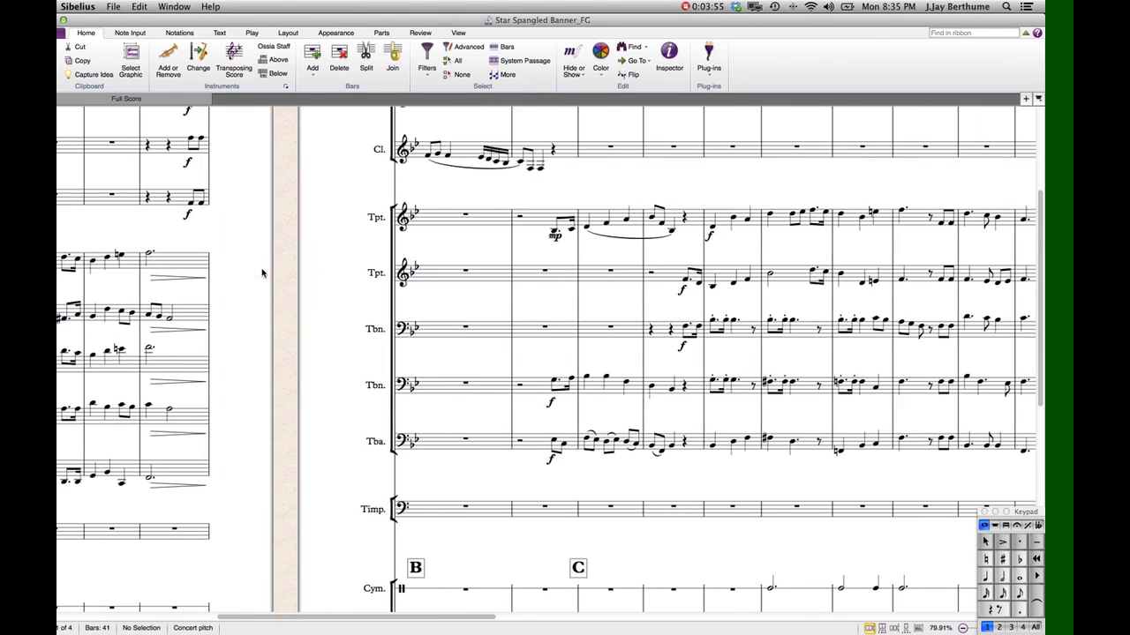
pyautogui.hscroll(-7, 261, 273)
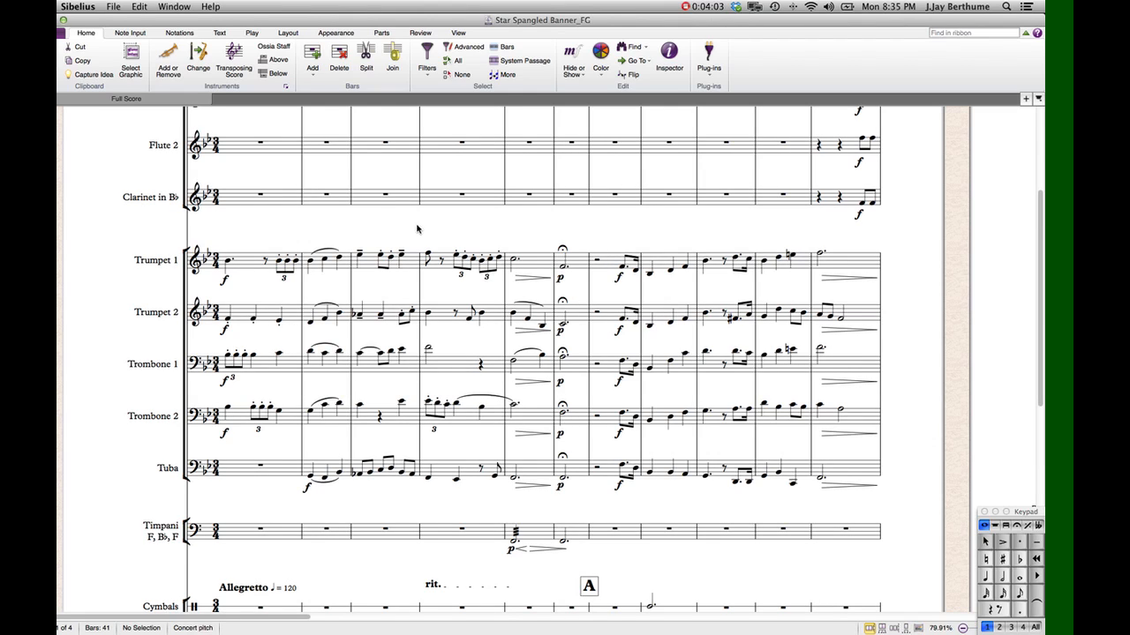
pyautogui.scroll(2, 265, 195)
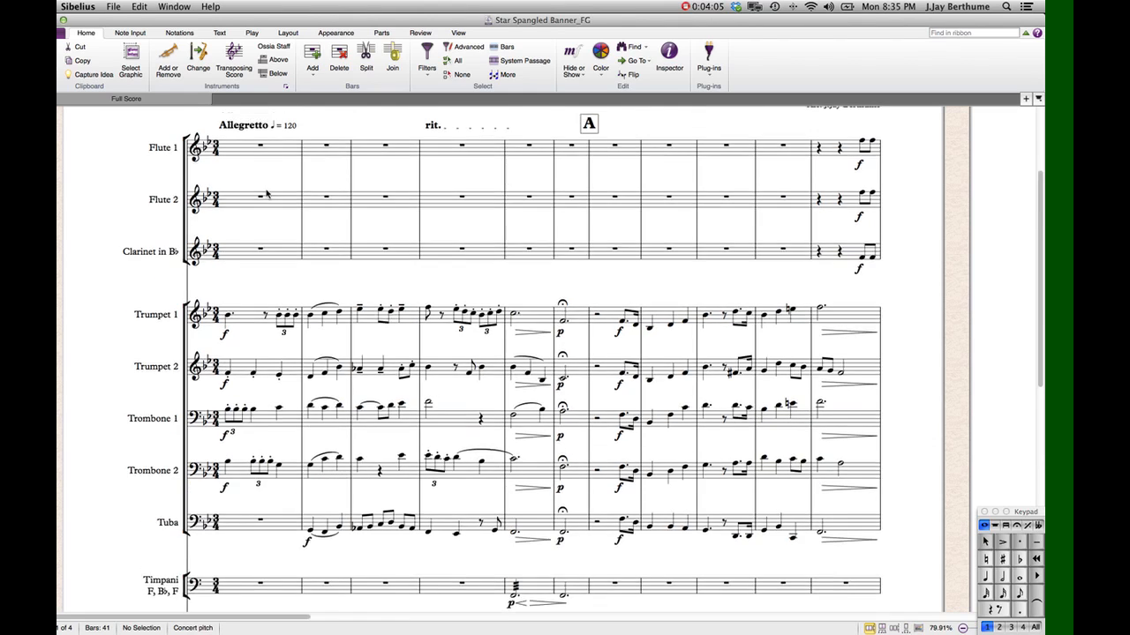
pyautogui.scroll(3, 266, 195)
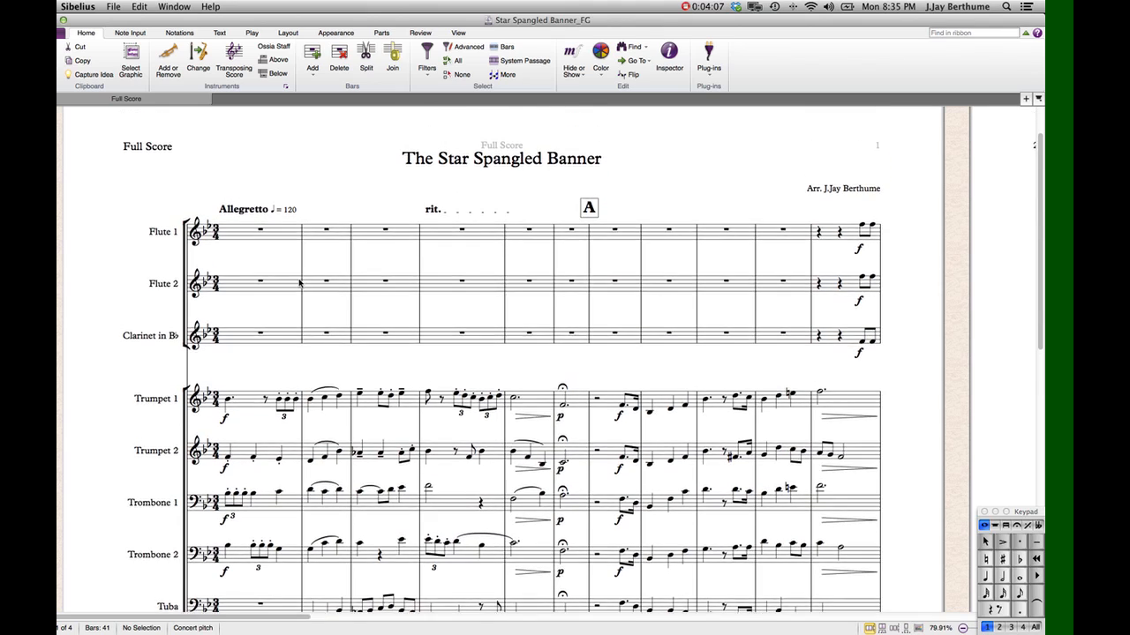
pyautogui.scroll(-10, 300, 283)
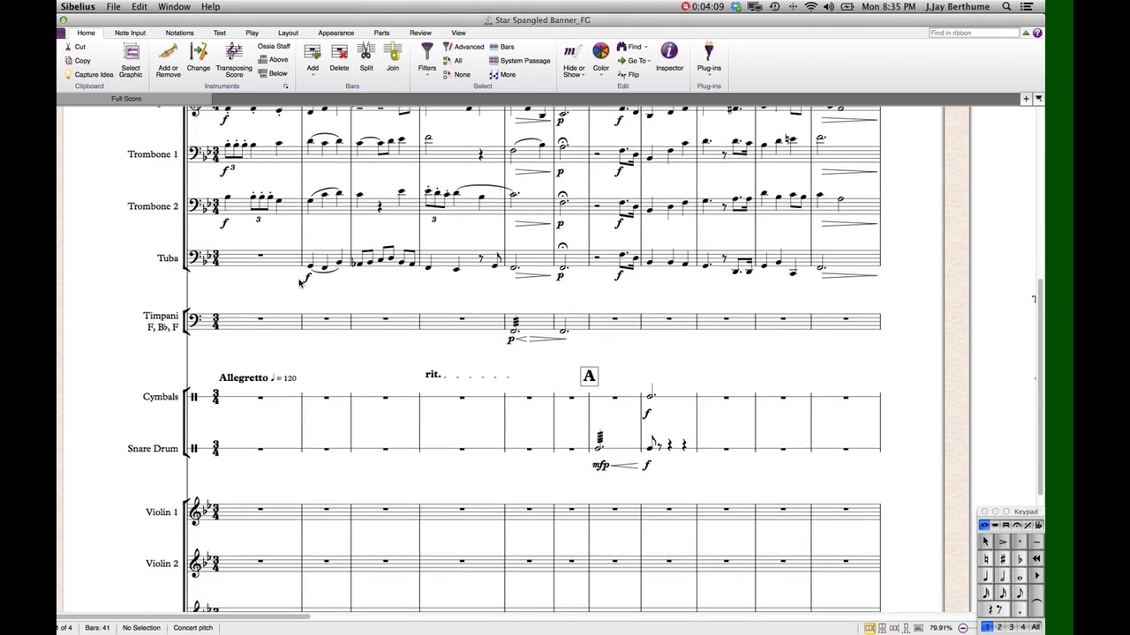
pyautogui.scroll(5, 300, 281)
# - Select bar 1 of the Trumpet 1 staff and play back that part from there
pyautogui.click(235, 216)
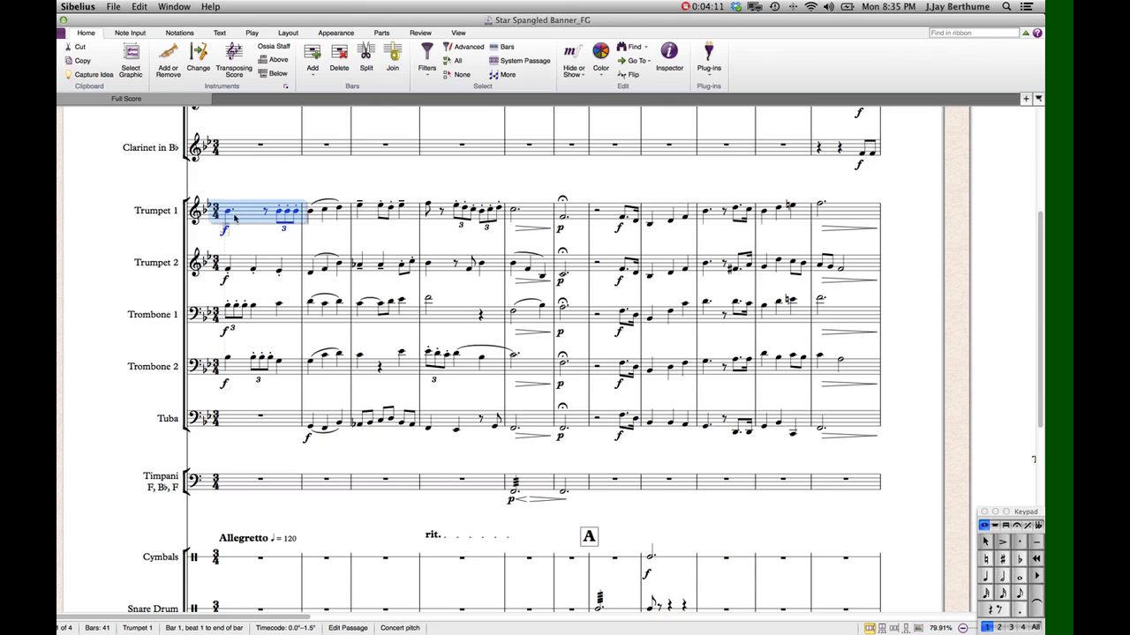
pyautogui.click(231, 191)
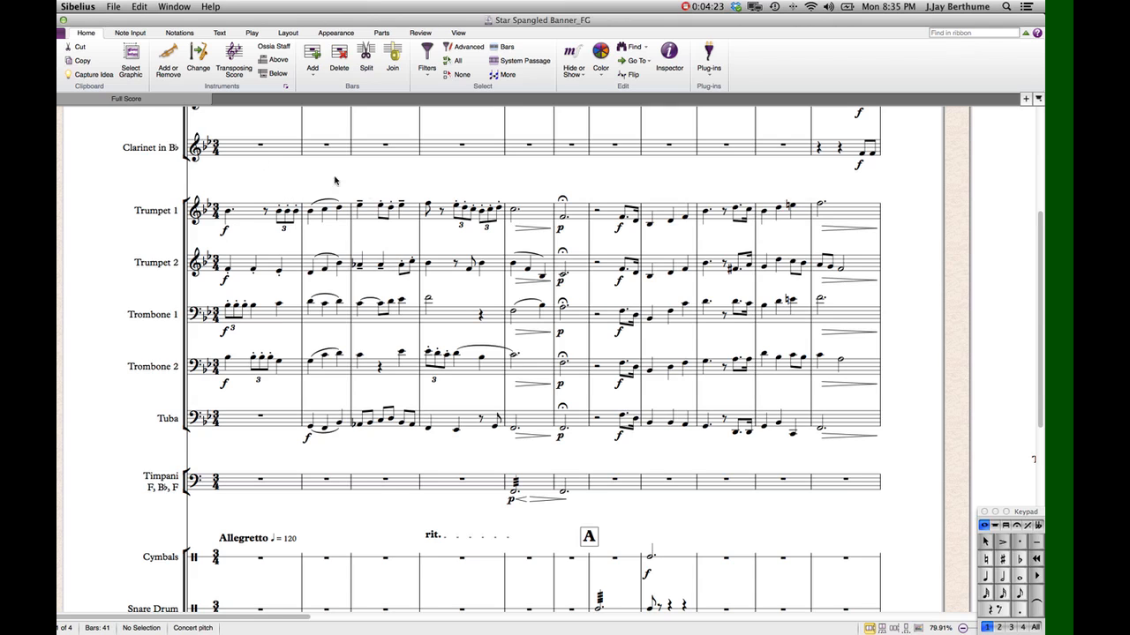
pyautogui.hscroll(1, 265, 231)
pyautogui.scroll(3, 265, 231)
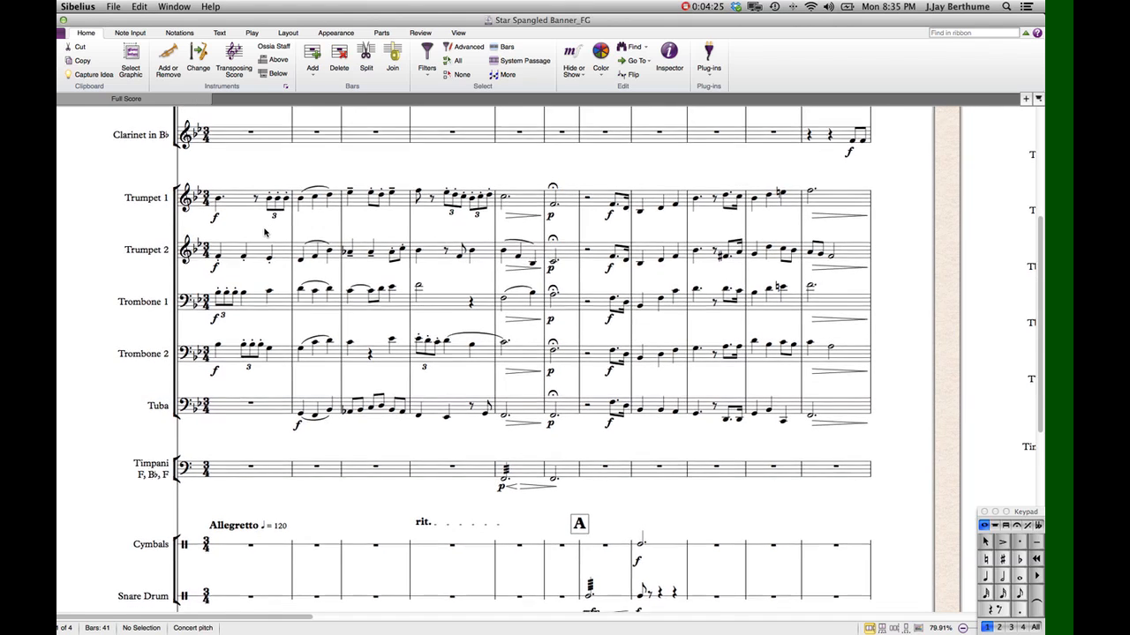
pyautogui.click(240, 246)
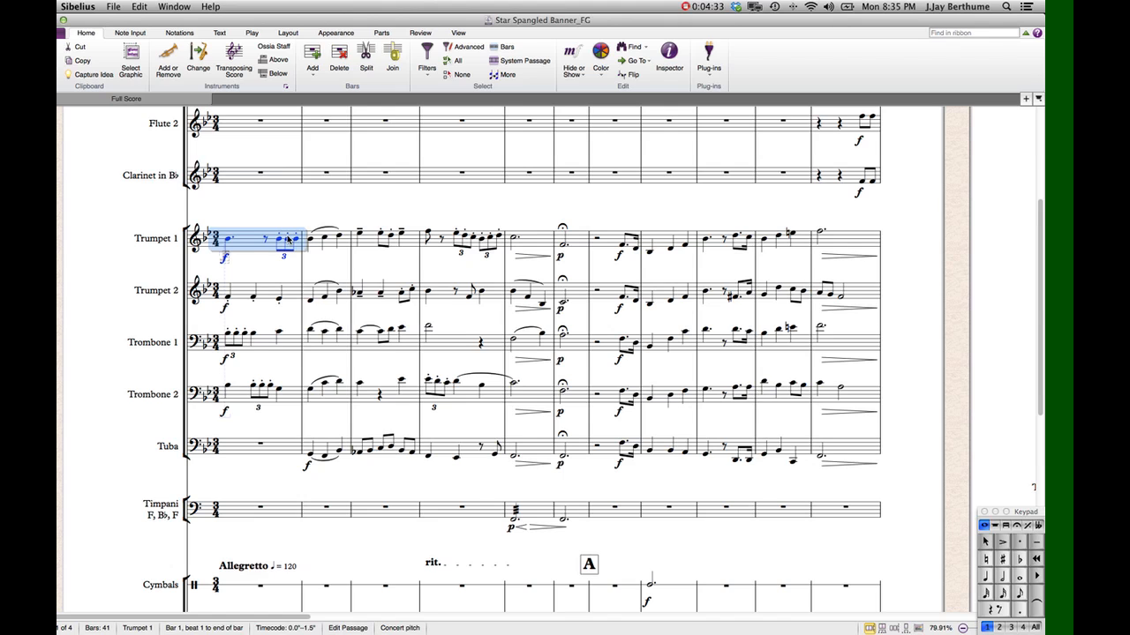
pyautogui.press('super+minus')
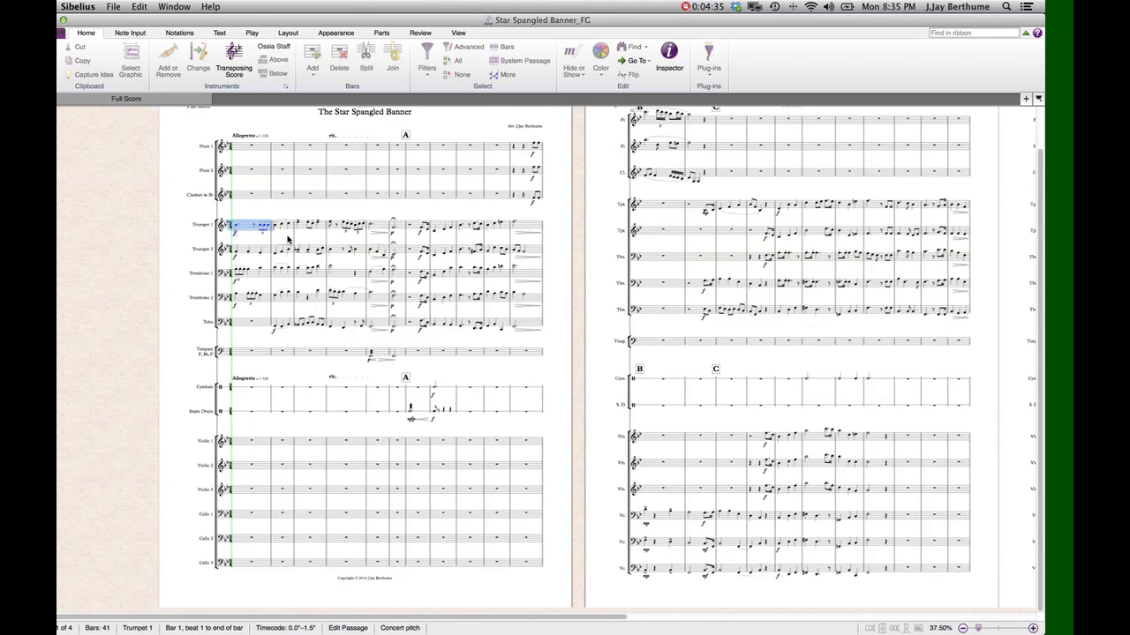
pyautogui.press('space')
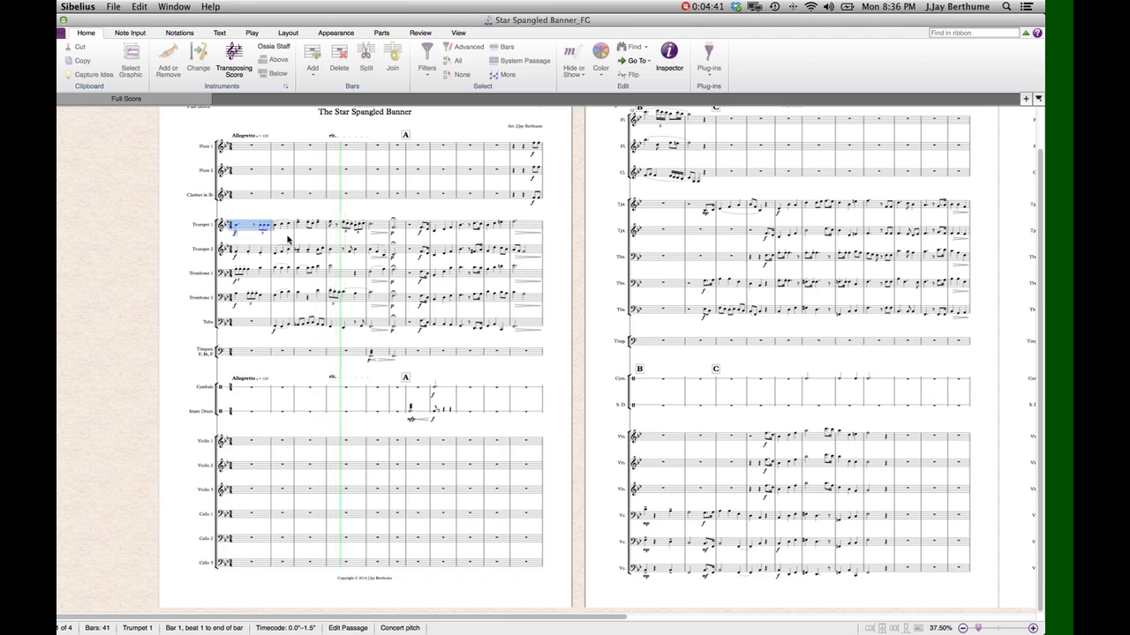
pyautogui.scroll(3, 286, 238)
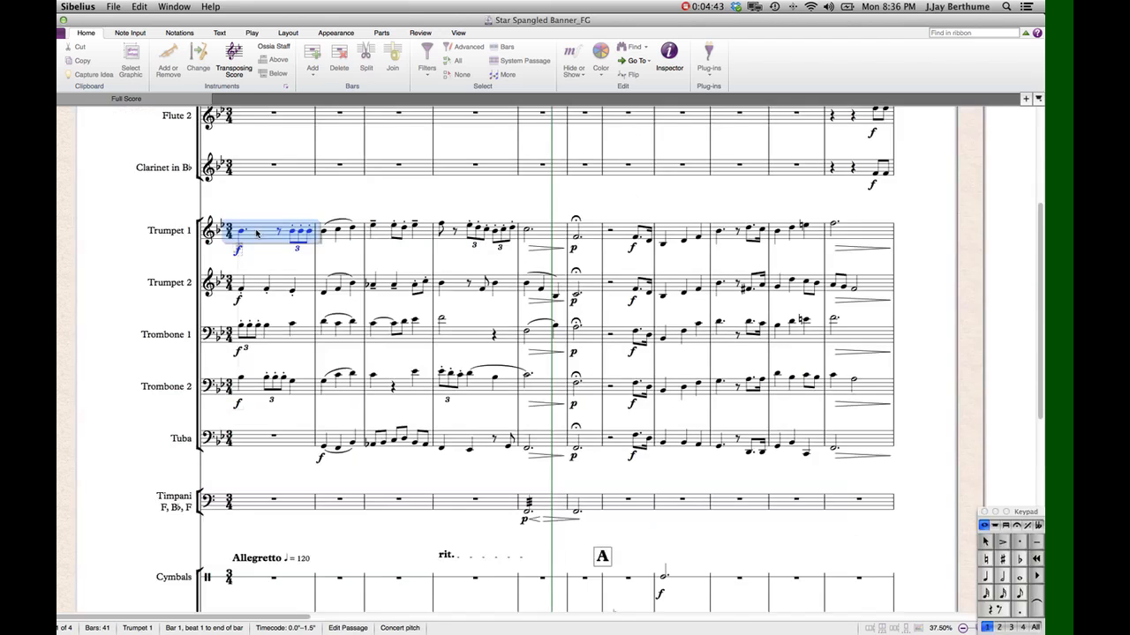
# - Select bar 1 of the Trumpet 2 staff and play back that part from there
pyautogui.click(240, 281)
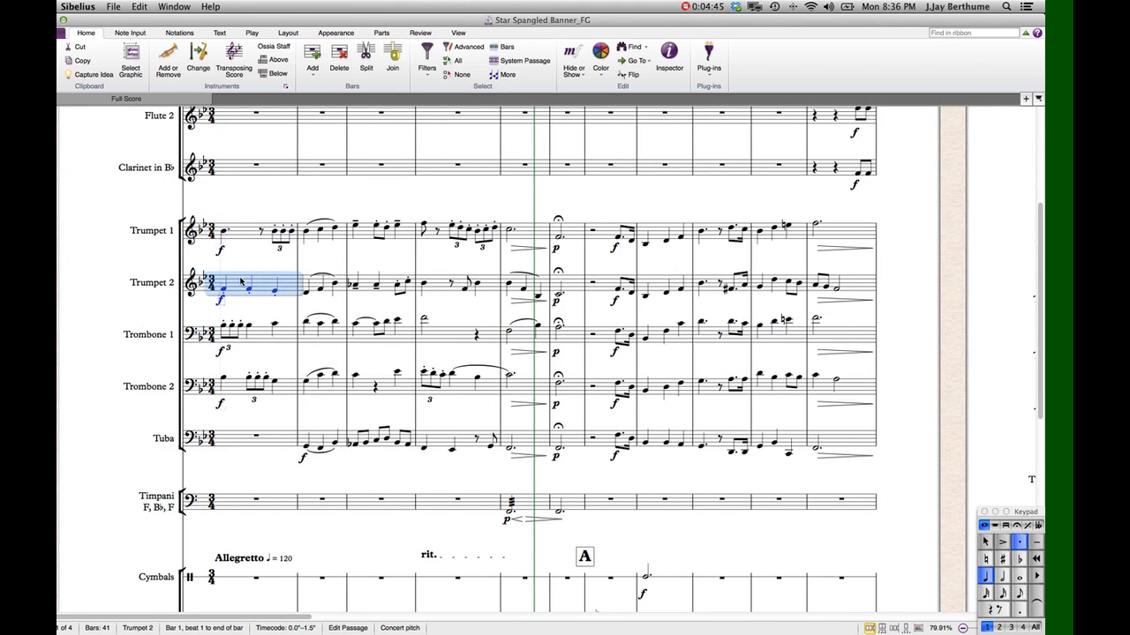
pyautogui.scroll(-3, 240, 281)
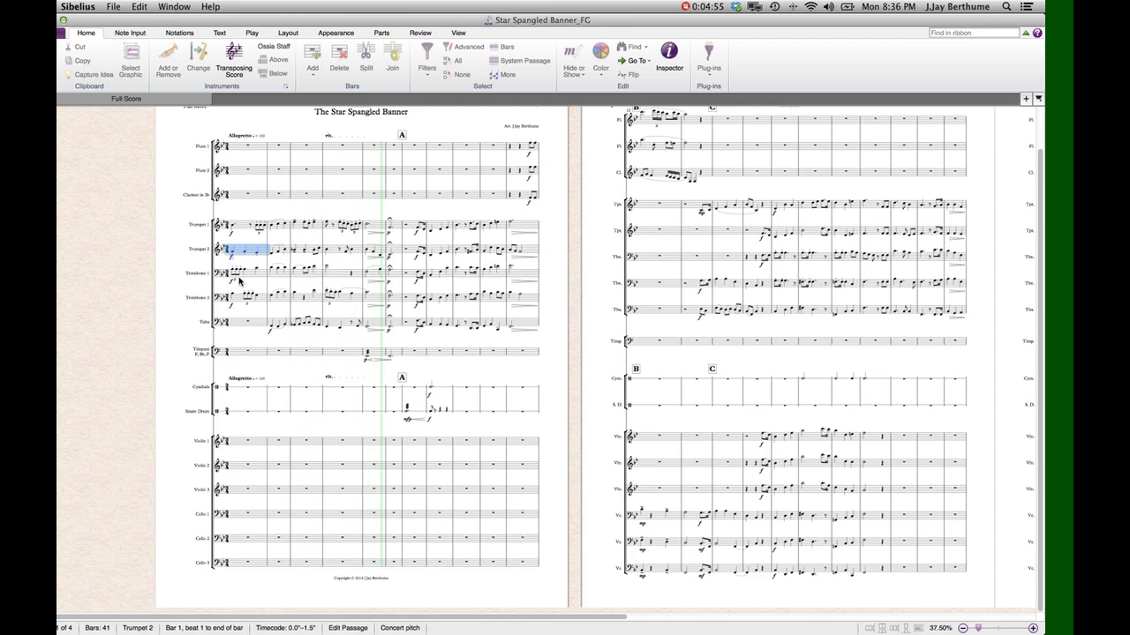
pyautogui.scroll(5, 258, 276)
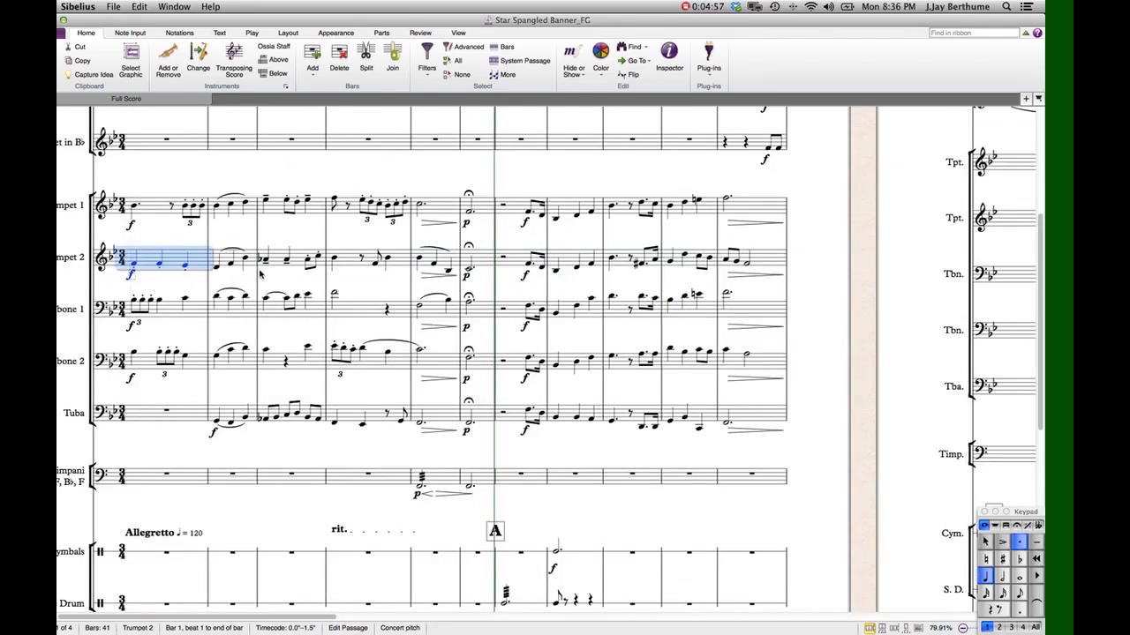
# - Select bar 1 of the Trombone 1 staff and play back that part from there
pyautogui.click(267, 304)
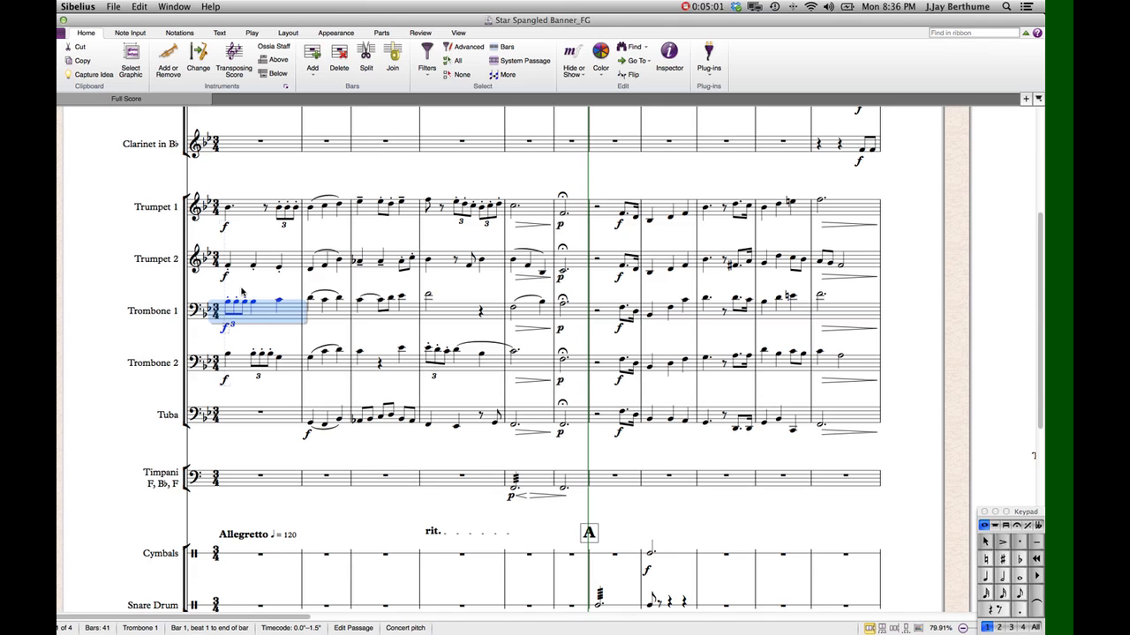
pyautogui.scroll(-5, 242, 291)
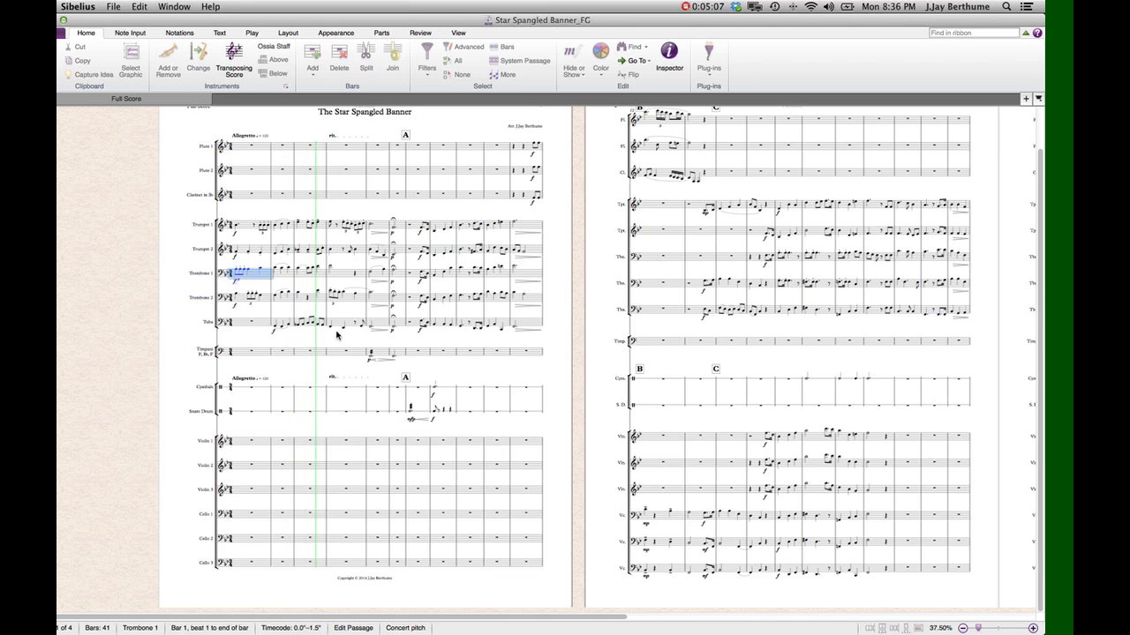
pyautogui.scroll(5, 336, 333)
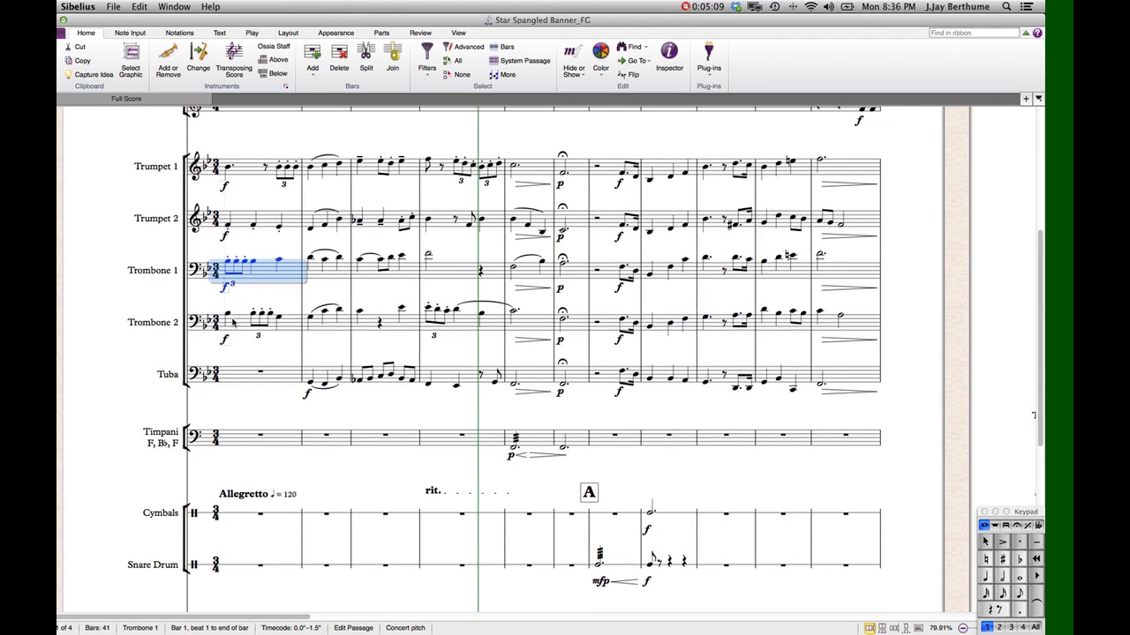
# - Examine bar 1 of Trombone 2, clear its selection, and look over the surrounding brass staves on the first page
pyautogui.click(234, 324)
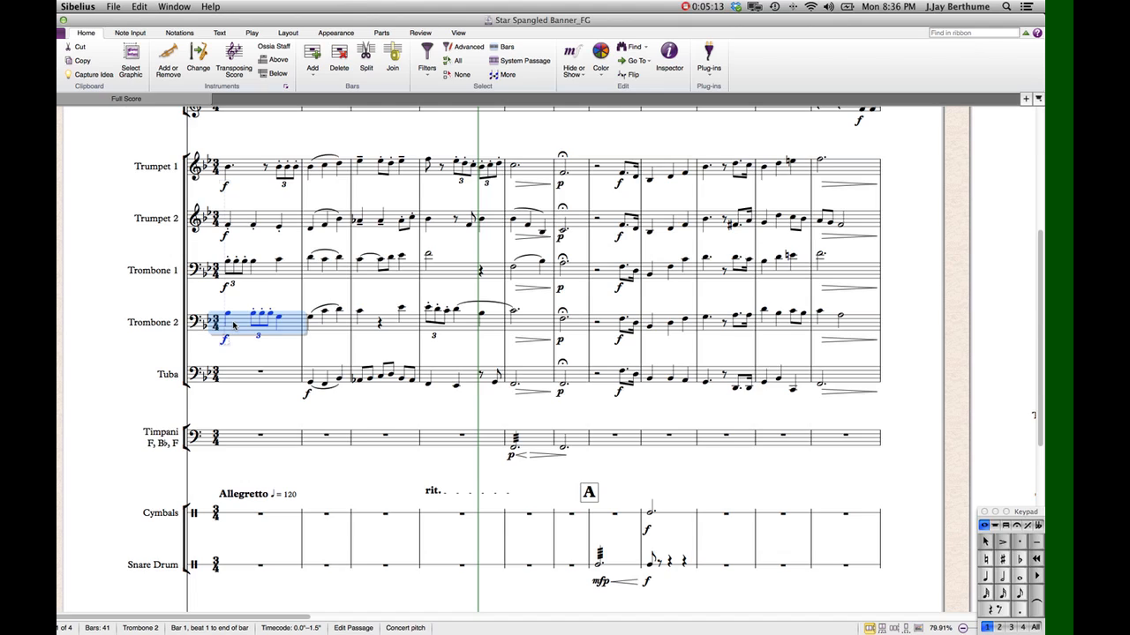
pyautogui.click(275, 295)
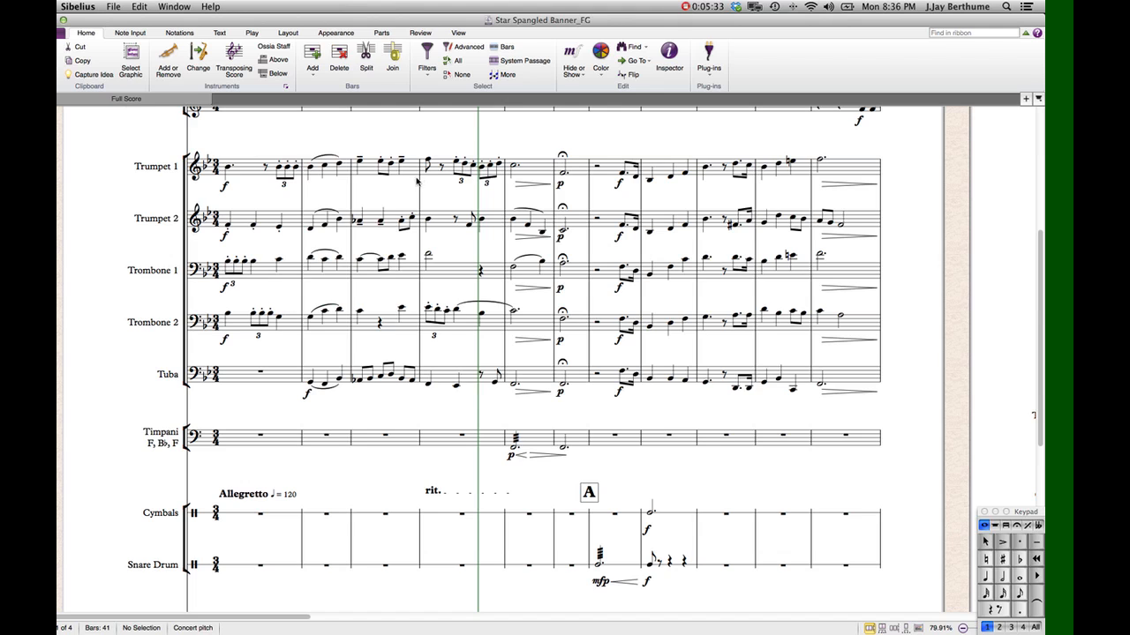
pyautogui.scroll(-2, 406, 150)
pyautogui.scroll(3, 402, 148)
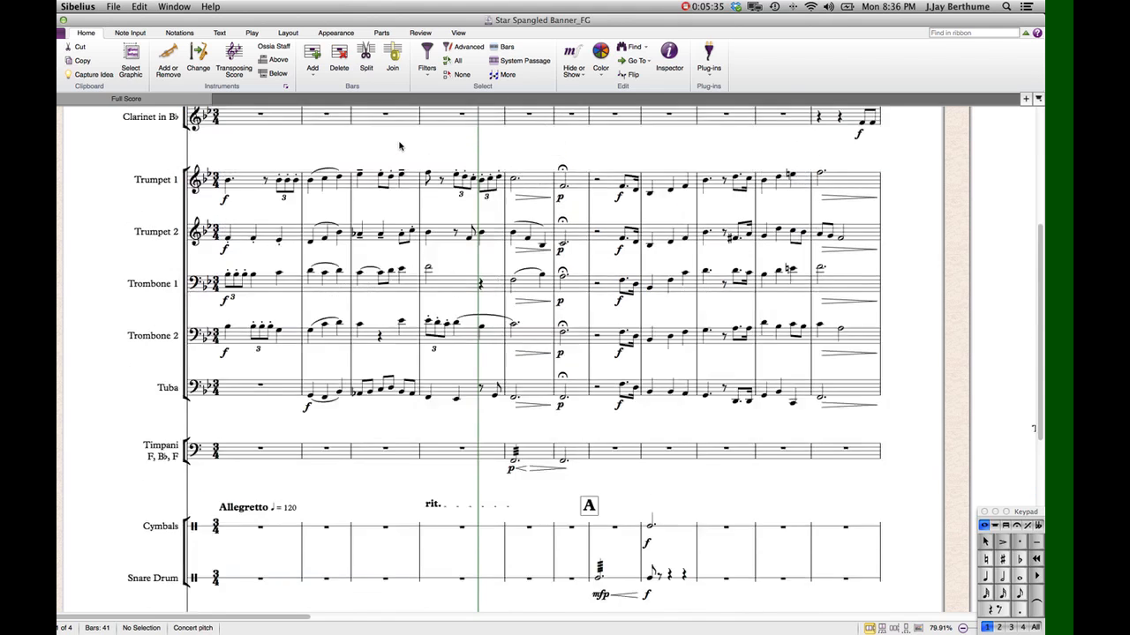
pyautogui.scroll(-2, 400, 146)
pyautogui.scroll(5, 400, 146)
pyautogui.scroll(-4, 400, 146)
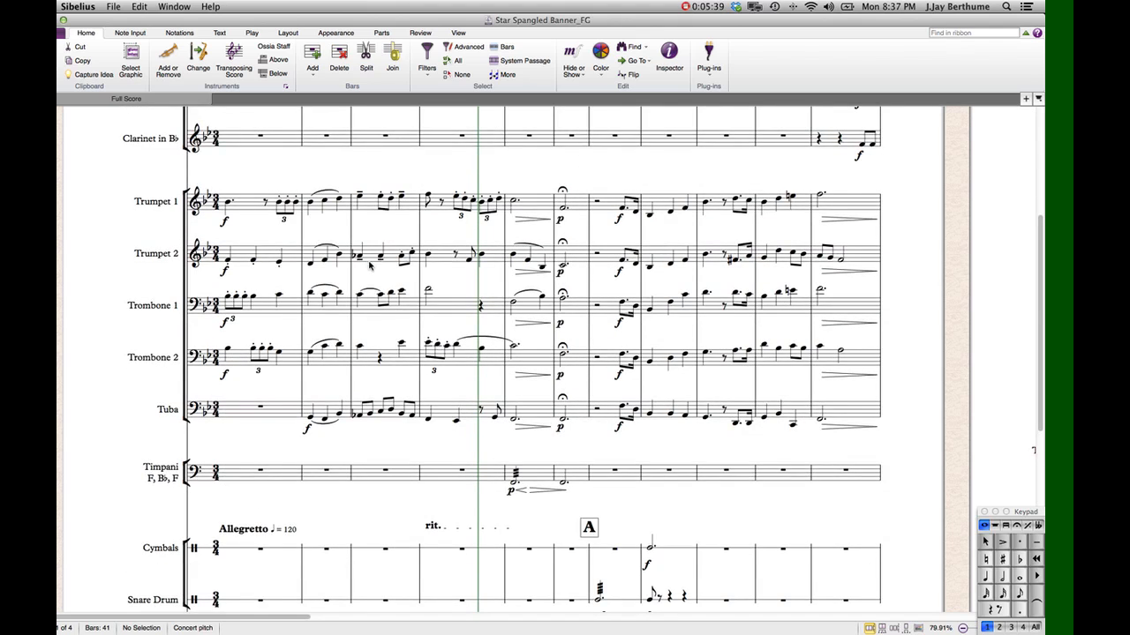
pyautogui.scroll(-1, 368, 265)
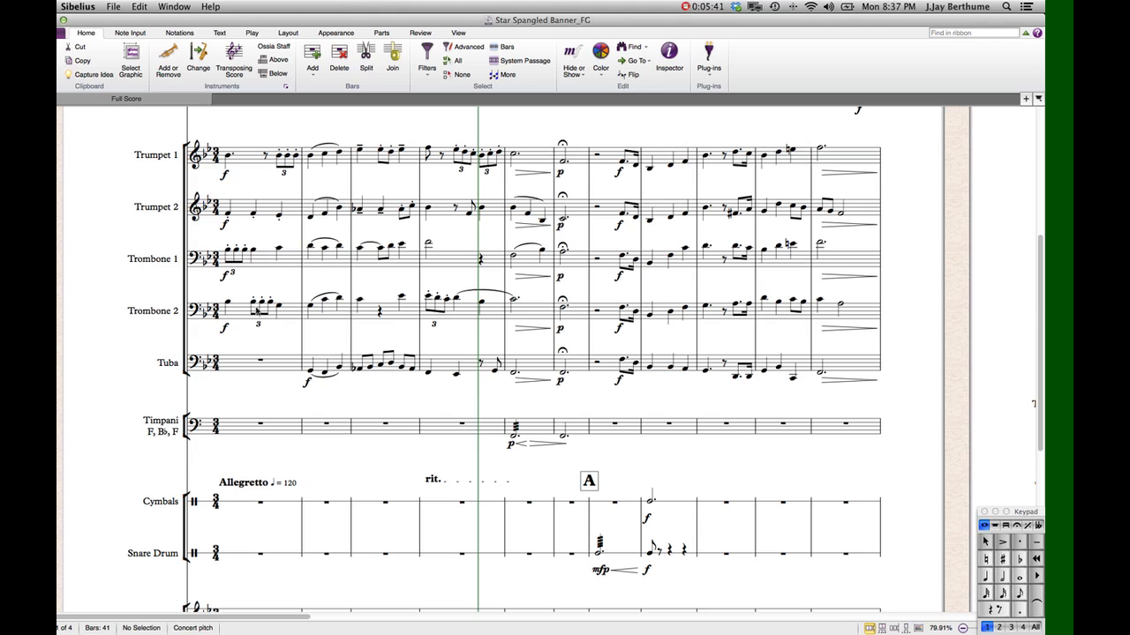
# - Select bar 1 of the Trombone 2 staff and play back that part from there
pyautogui.click(234, 313)
pyautogui.press('p')
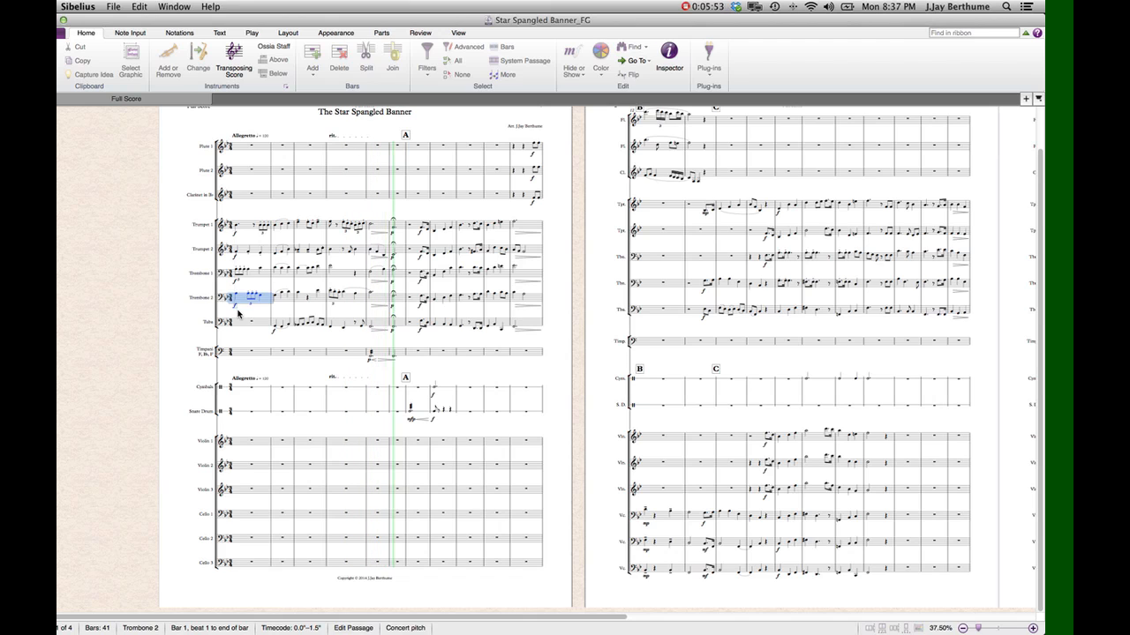
pyautogui.scroll(5, 237, 313)
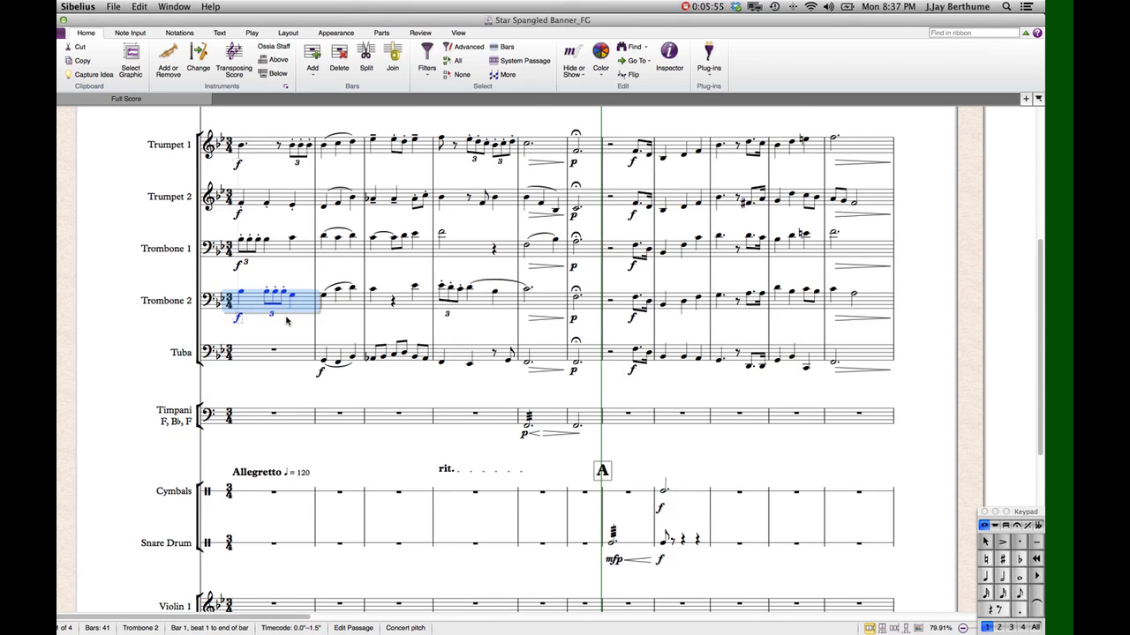
pyautogui.scroll(3, 290, 318)
pyautogui.scroll(-2, 327, 331)
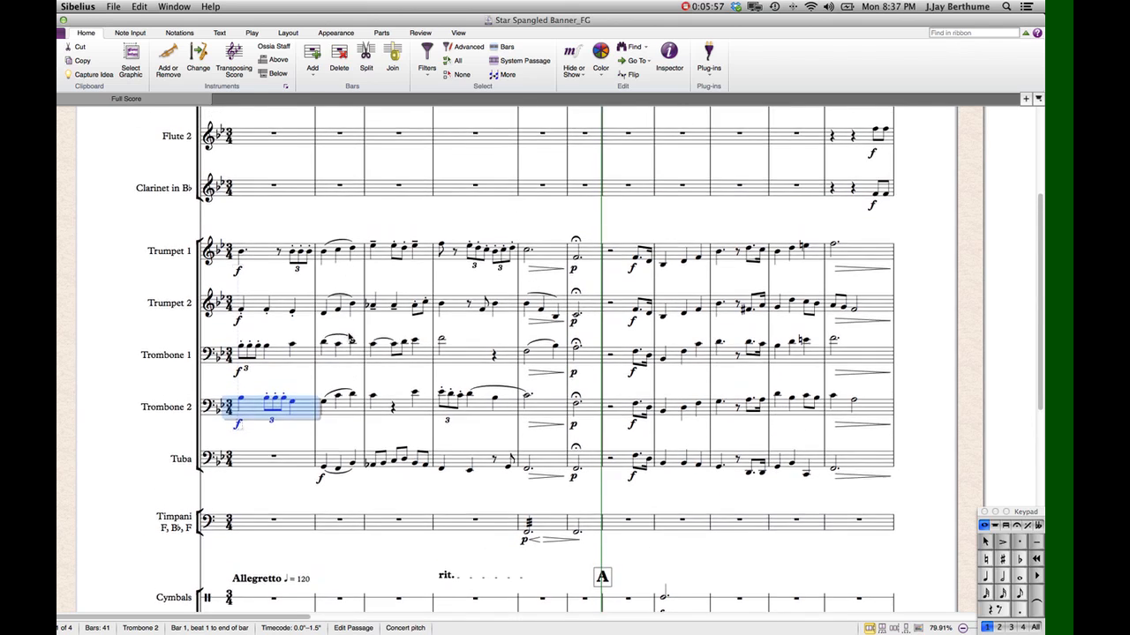
# - Play back the Tuba part from its entrance in bar 2, and clear the bar selection
pyautogui.click(322, 372)
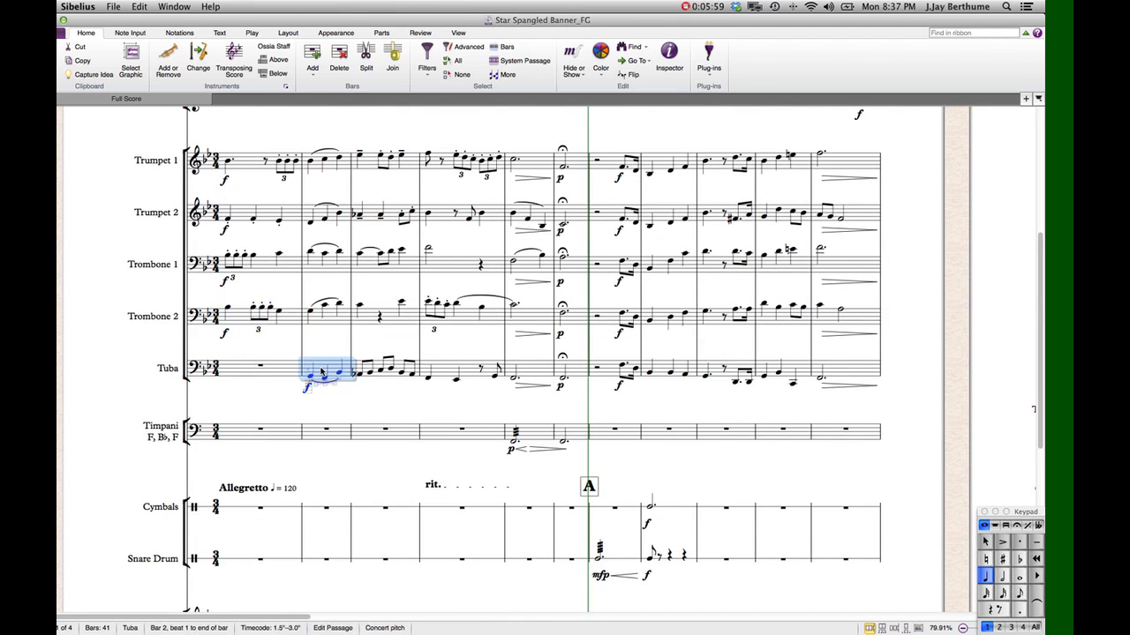
pyautogui.scroll(-5, 322, 372)
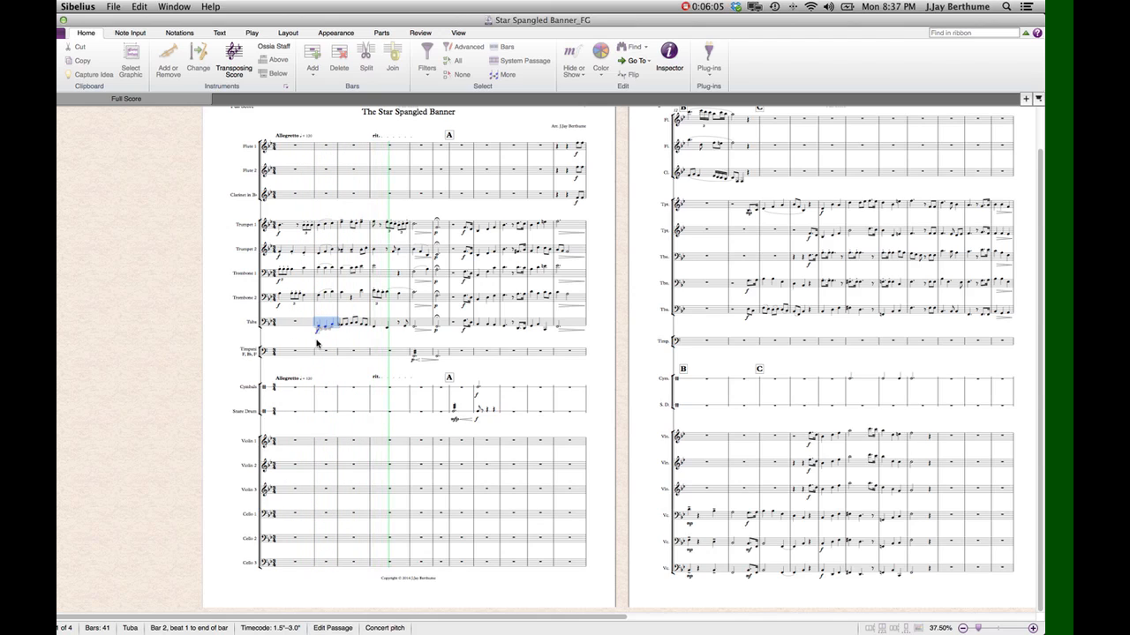
pyautogui.scroll(5, 386, 344)
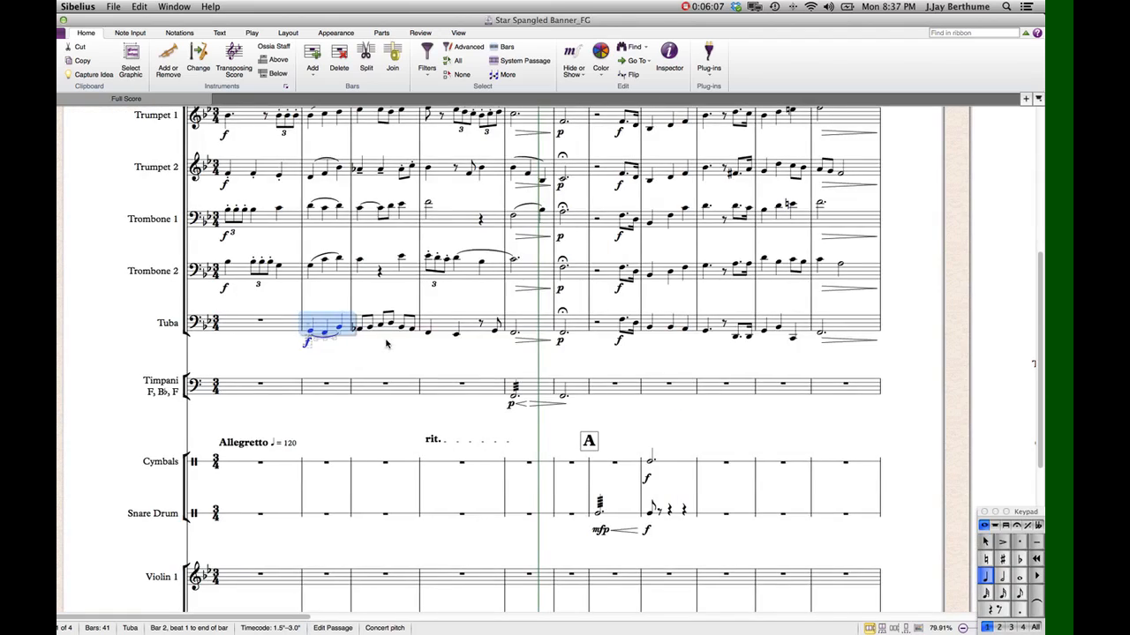
pyautogui.scroll(-4, 386, 344)
pyautogui.scroll(6, 386, 344)
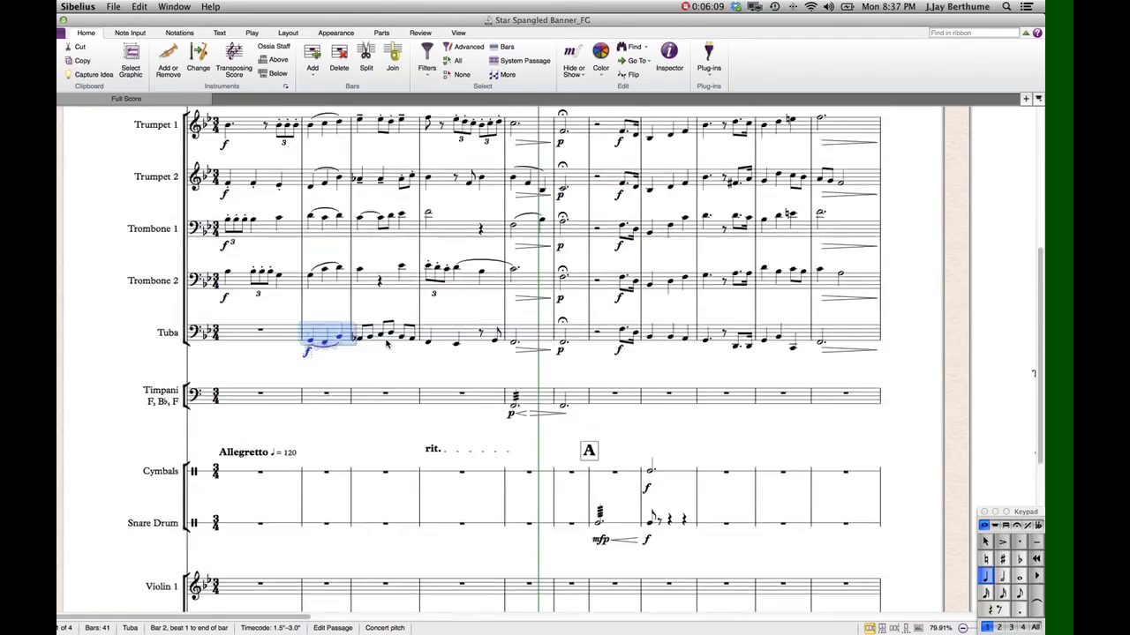
pyautogui.scroll(-4, 385, 345)
pyautogui.press('Escape')
# - Examine the first page's staves from the flutes through the brass to the snare drum, briefly selecting the Tuba staff name
pyautogui.scroll(-2, 245, 420)
pyautogui.scroll(-1, 245, 420)
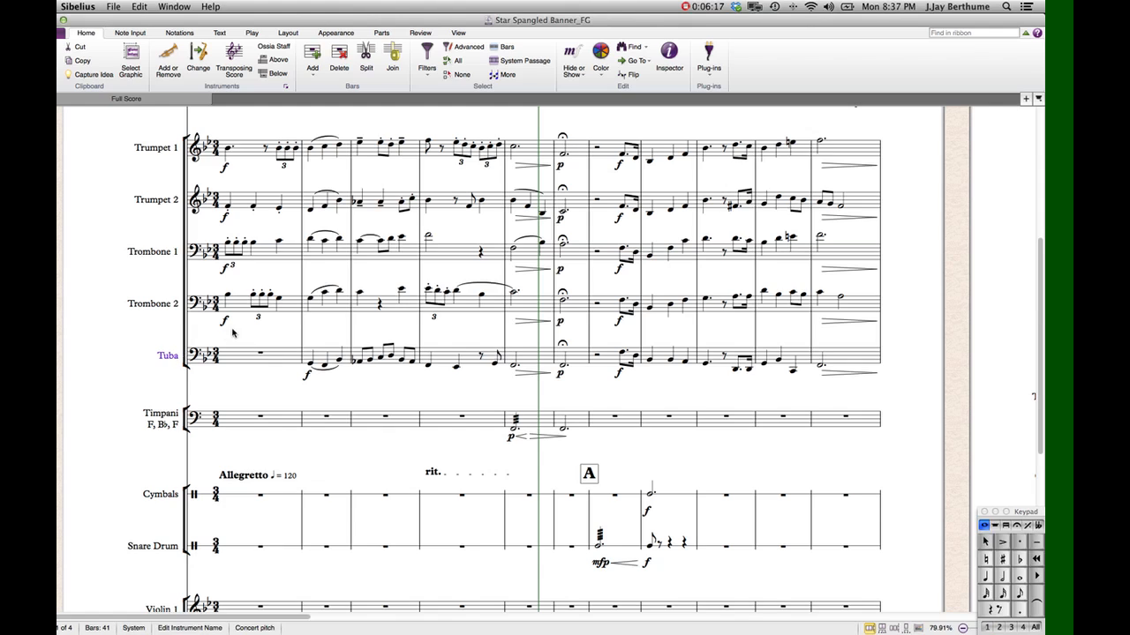
pyautogui.click(171, 356)
pyautogui.press('Escape')
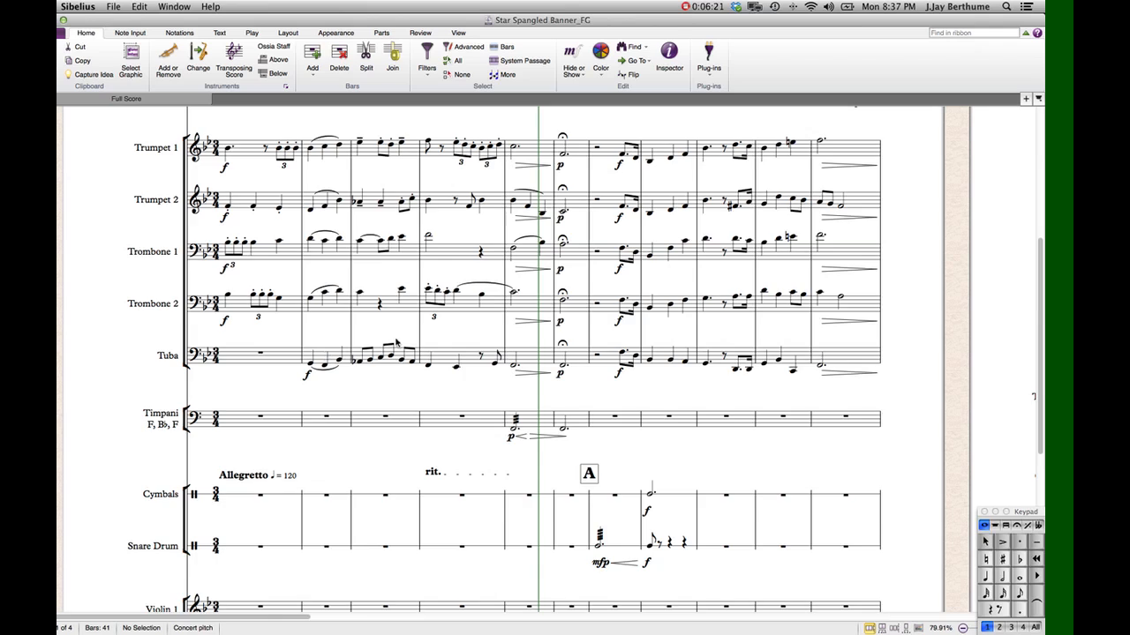
pyautogui.scroll(10, 421, 336)
pyautogui.scroll(-5, 420, 335)
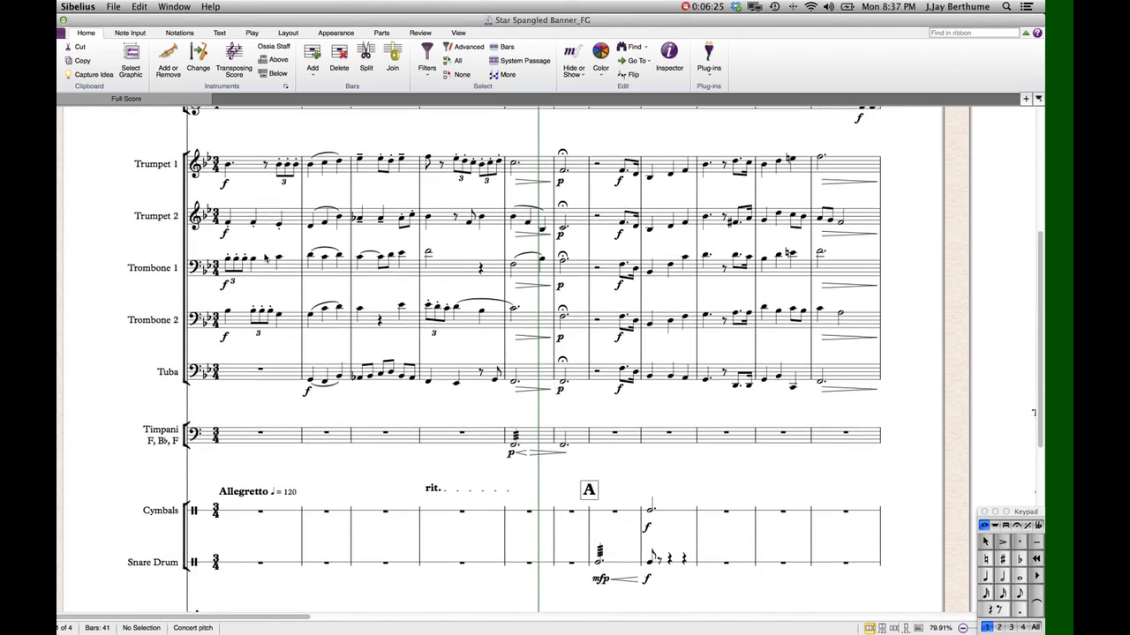
pyautogui.scroll(5, 265, 256)
pyautogui.scroll(-3, 252, 234)
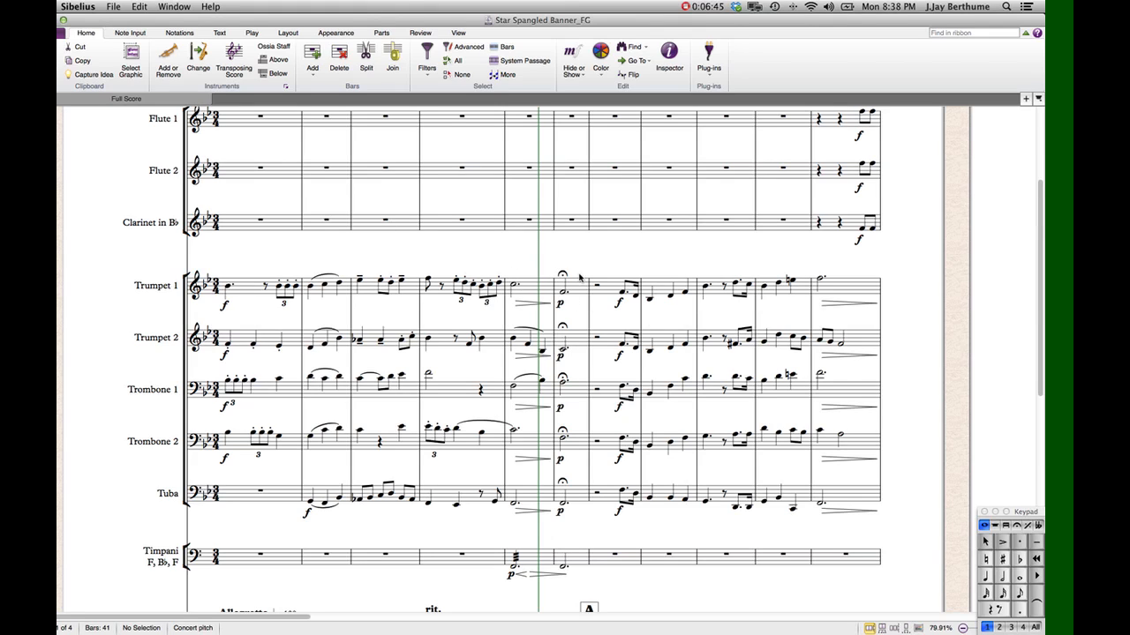
pyautogui.scroll(-5, 592, 261)
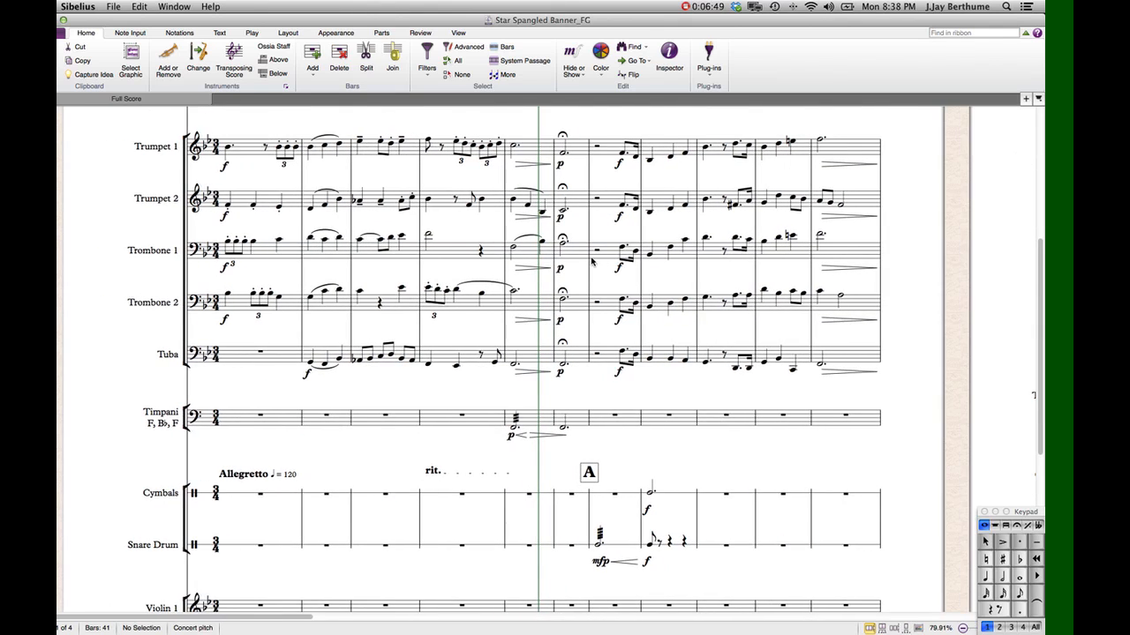
# - Check the bar 6 notes of Trumpet 2 and Trombone 1, step back to Trombone 1's preceding note, and clear the selection
pyautogui.moveTo(512, 225); pyautogui.dragTo(559, 237)
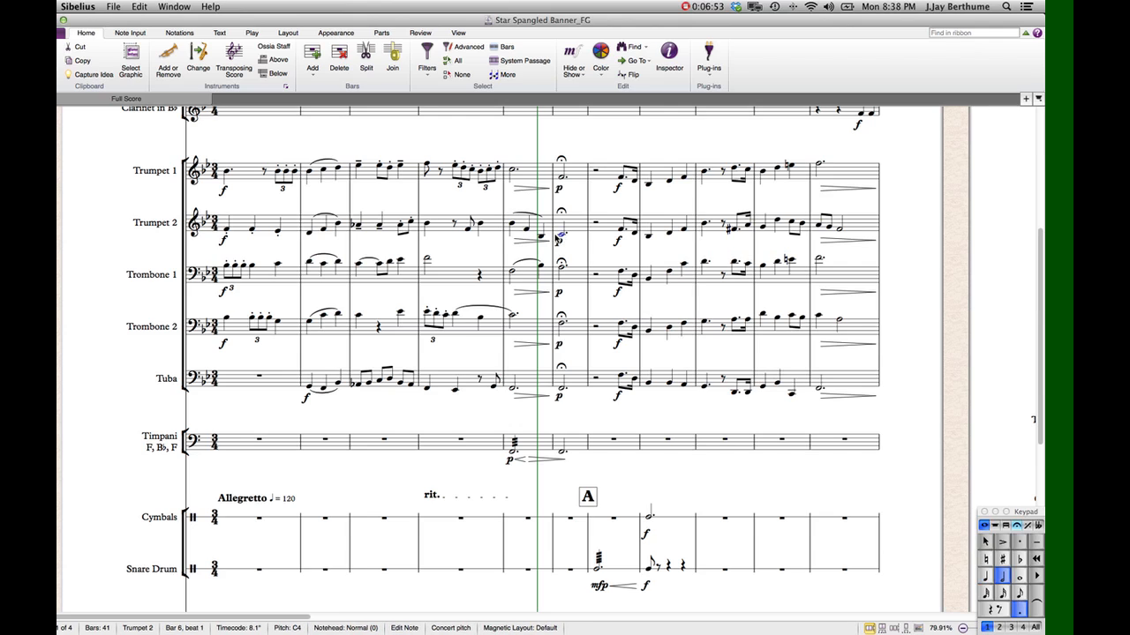
pyautogui.click(561, 265)
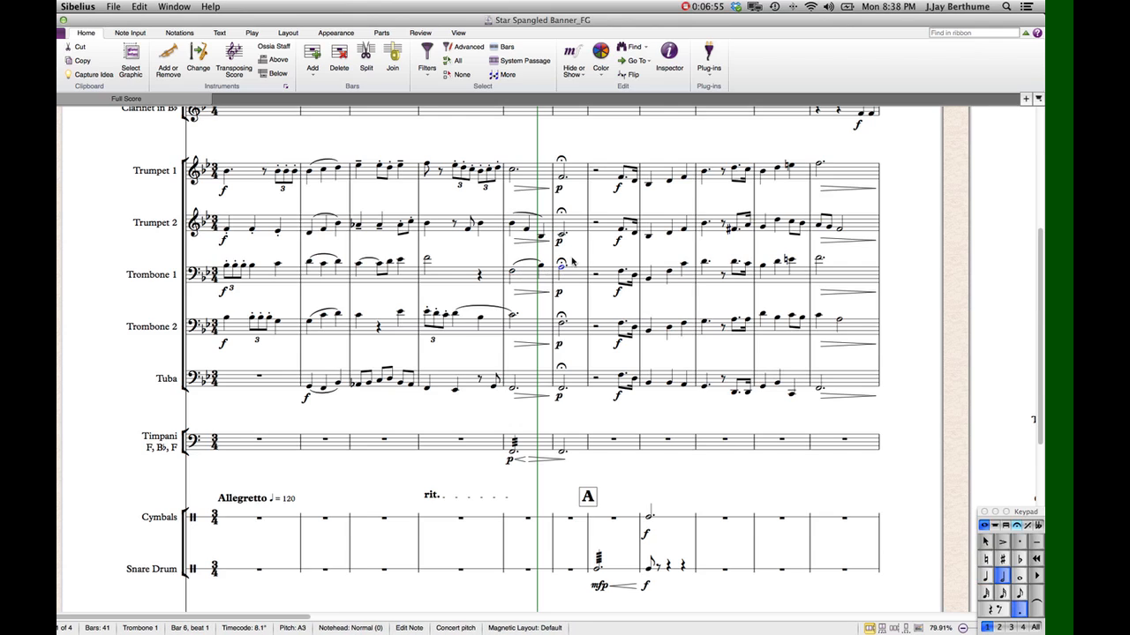
pyautogui.press('Left')
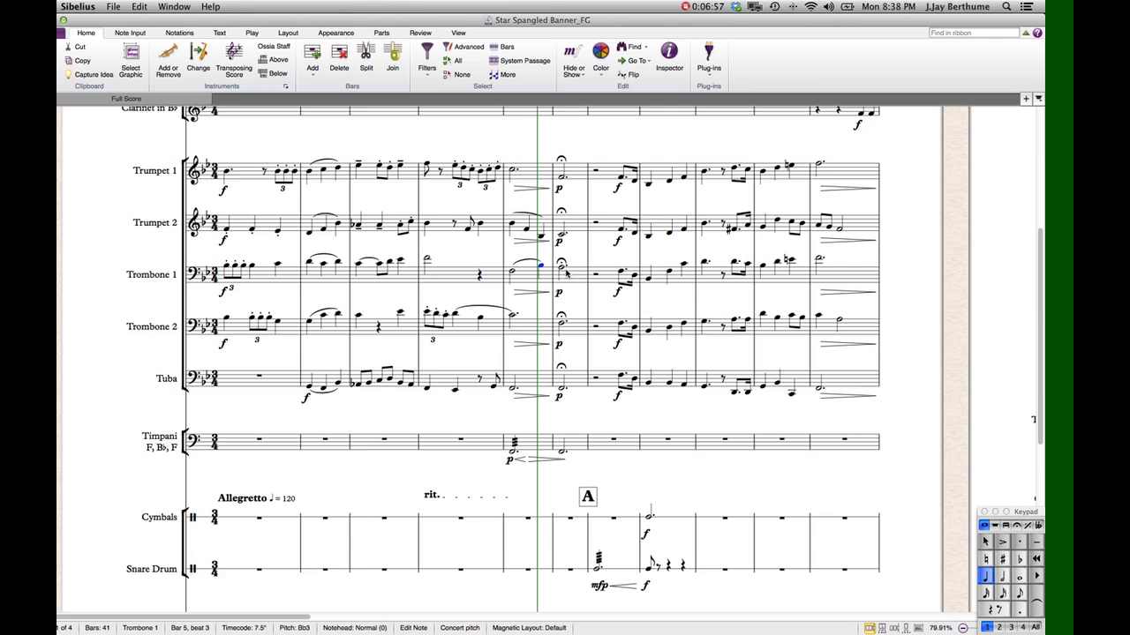
pyautogui.press('Escape')
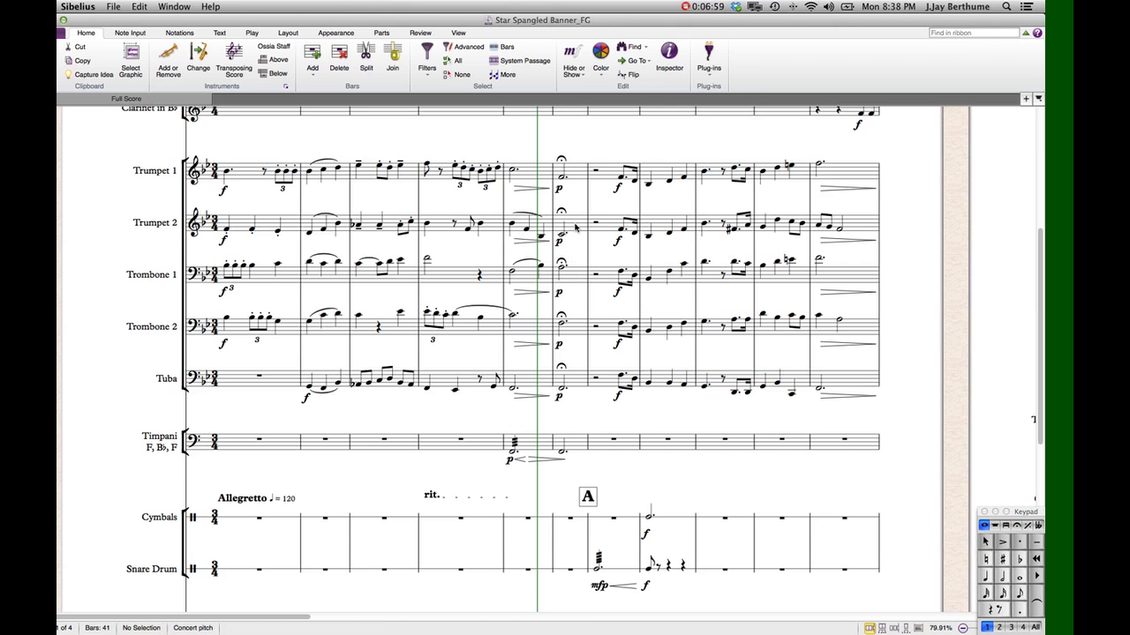
# - Audition the bar 6 fermata chord note by note, going up from the Tuba through Trombone 2 and Trumpet 2 to Trumpet 1
pyautogui.scroll(-3, 582, 239)
pyautogui.scroll(3, 585, 241)
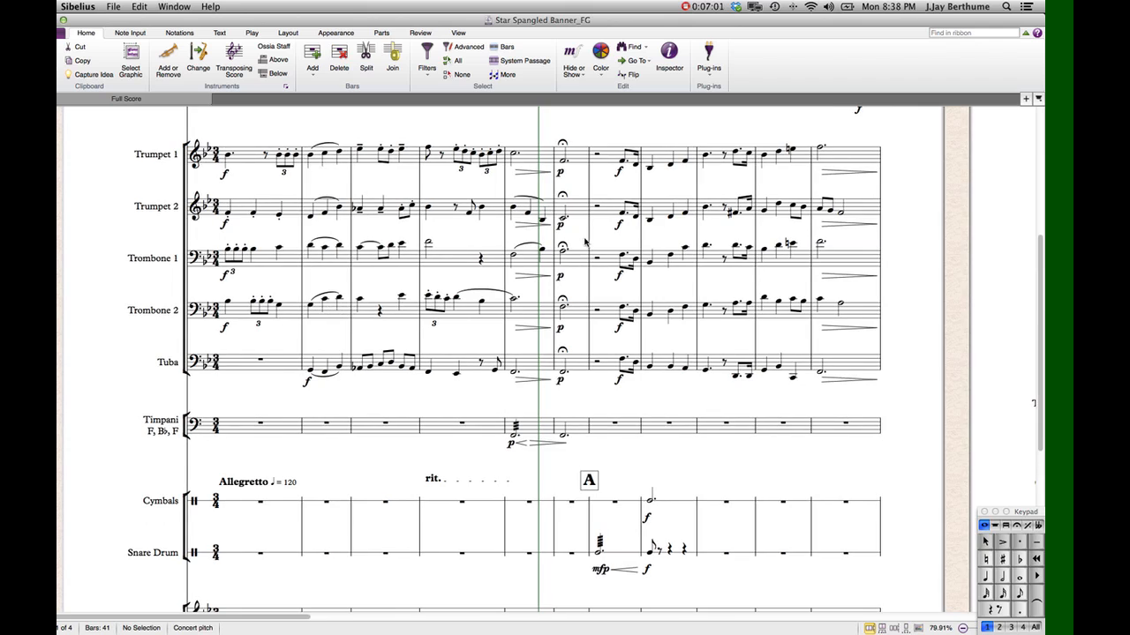
pyautogui.hscroll(3, 587, 244)
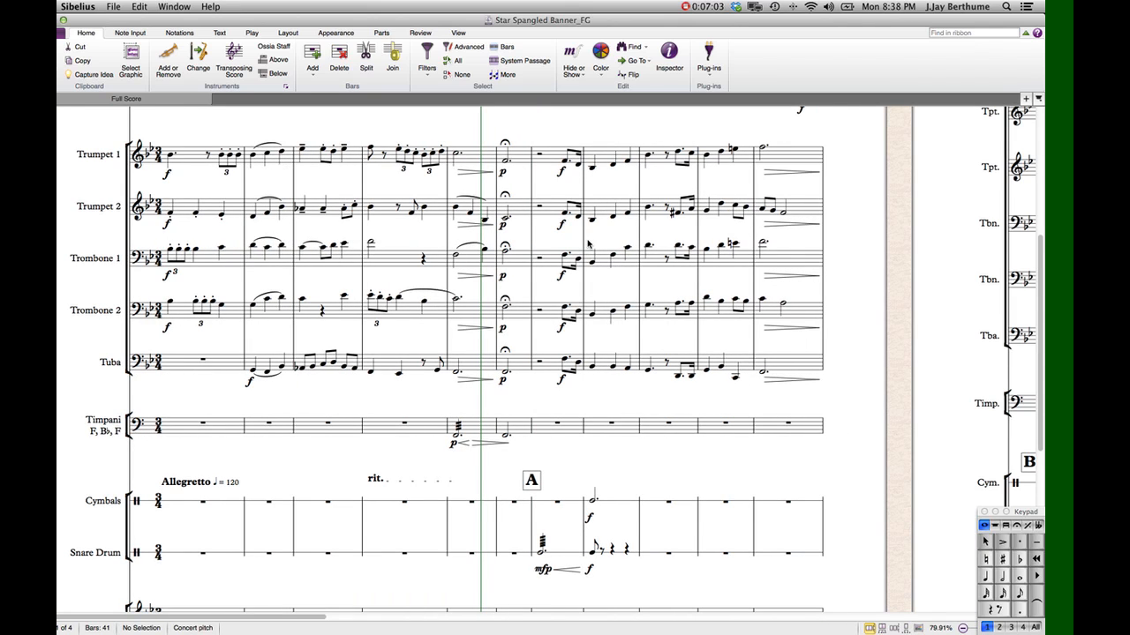
pyautogui.hscroll(-3, 587, 244)
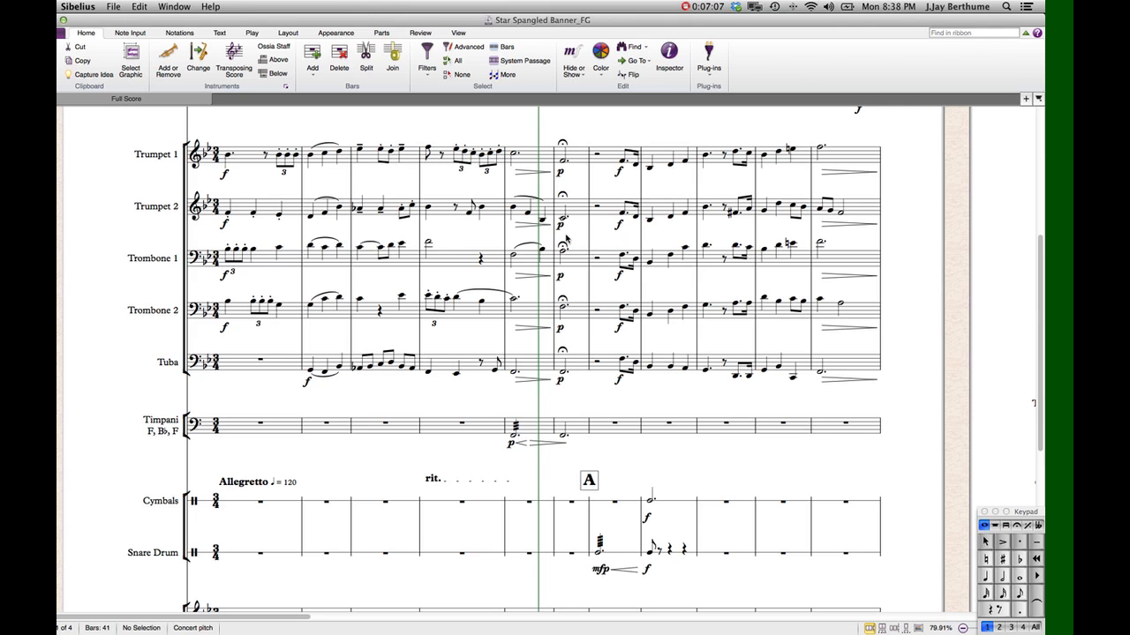
pyautogui.scroll(2, 579, 324)
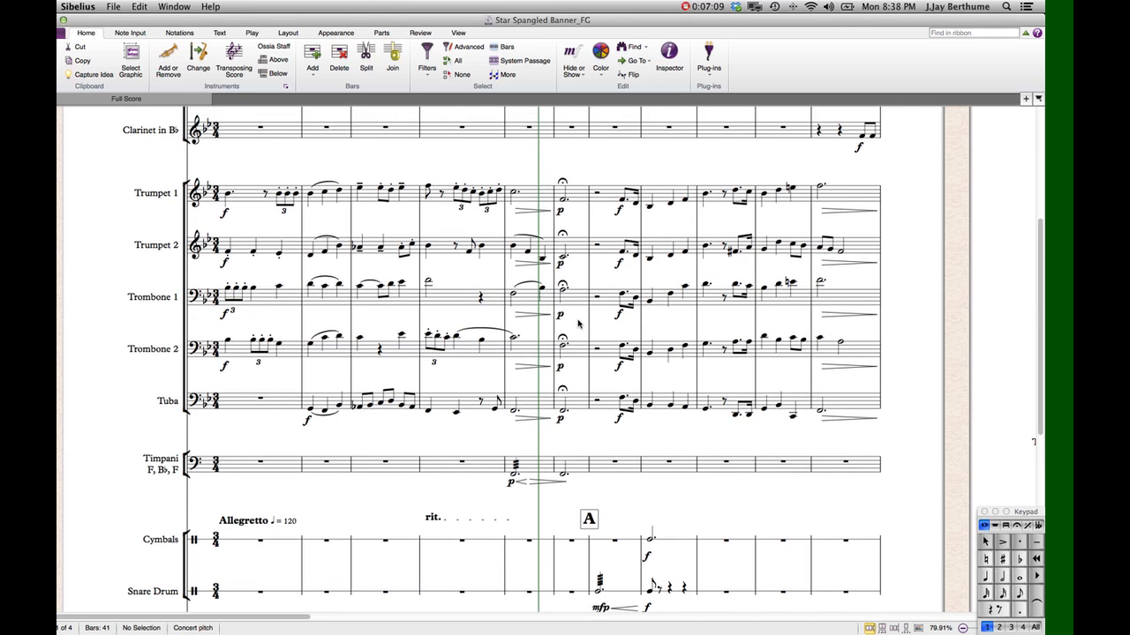
pyautogui.click(563, 412)
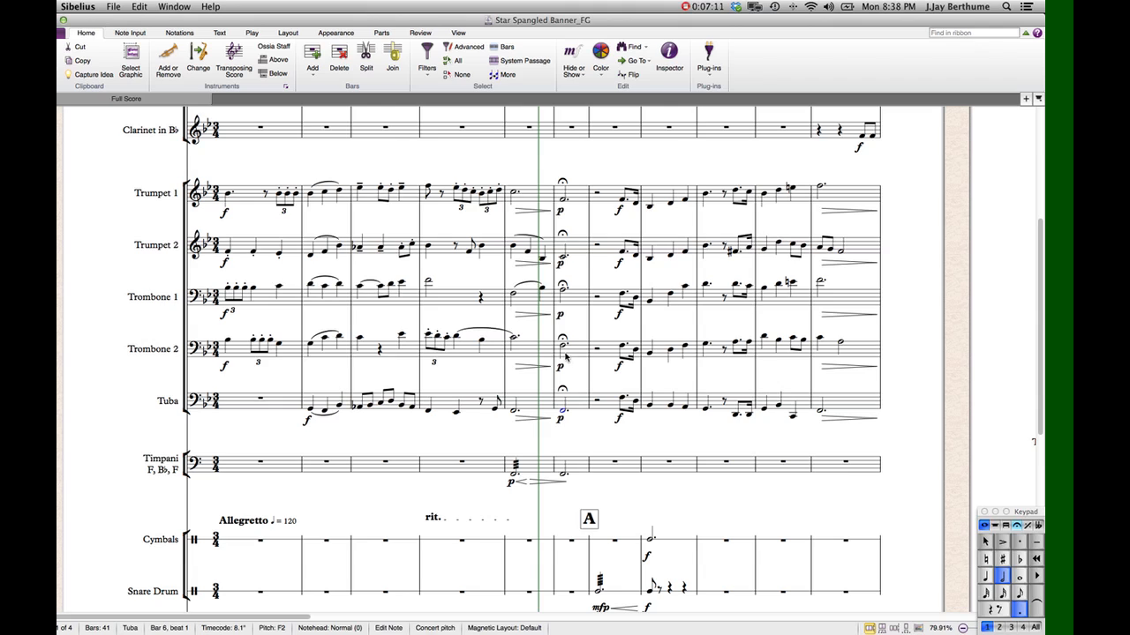
pyautogui.click(564, 348)
pyautogui.click(562, 259)
pyautogui.click(562, 199)
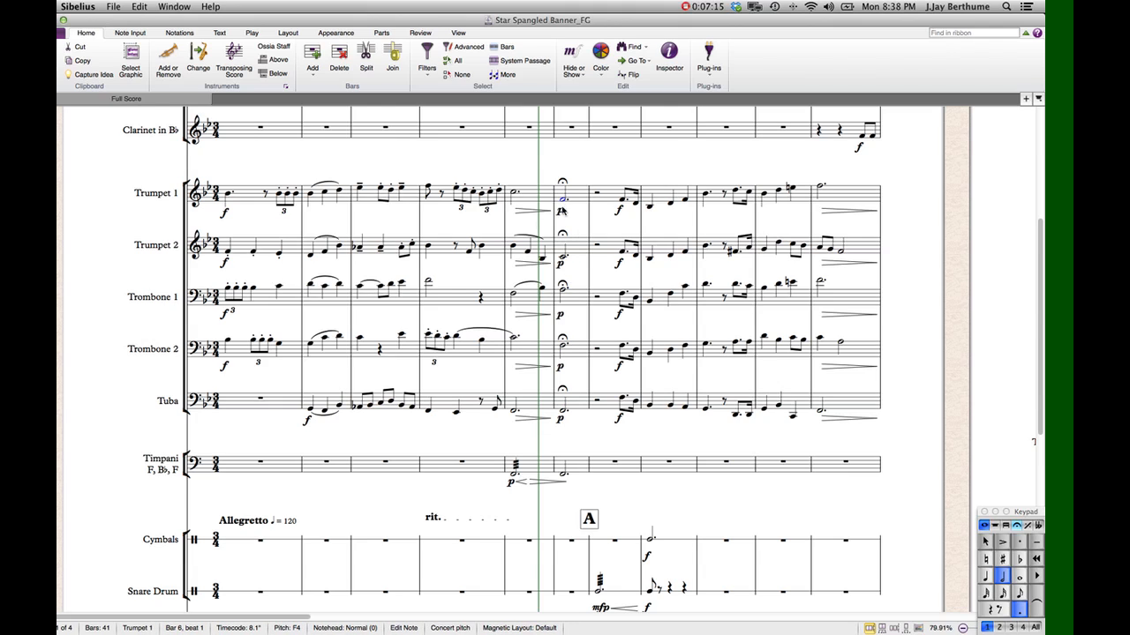
# - Audition the bar 6 notes of Tuba, Trombone 2, Trumpet 2 and Trumpet 1 once more, and clear the selection
pyautogui.click(562, 413)
pyautogui.click(562, 346)
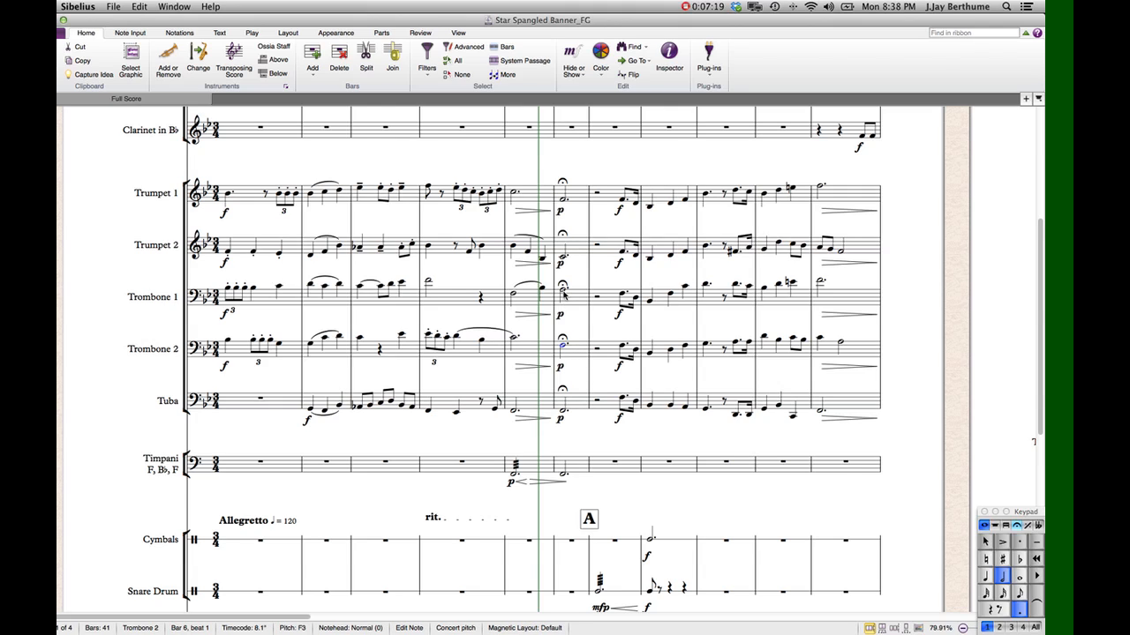
pyautogui.click(563, 259)
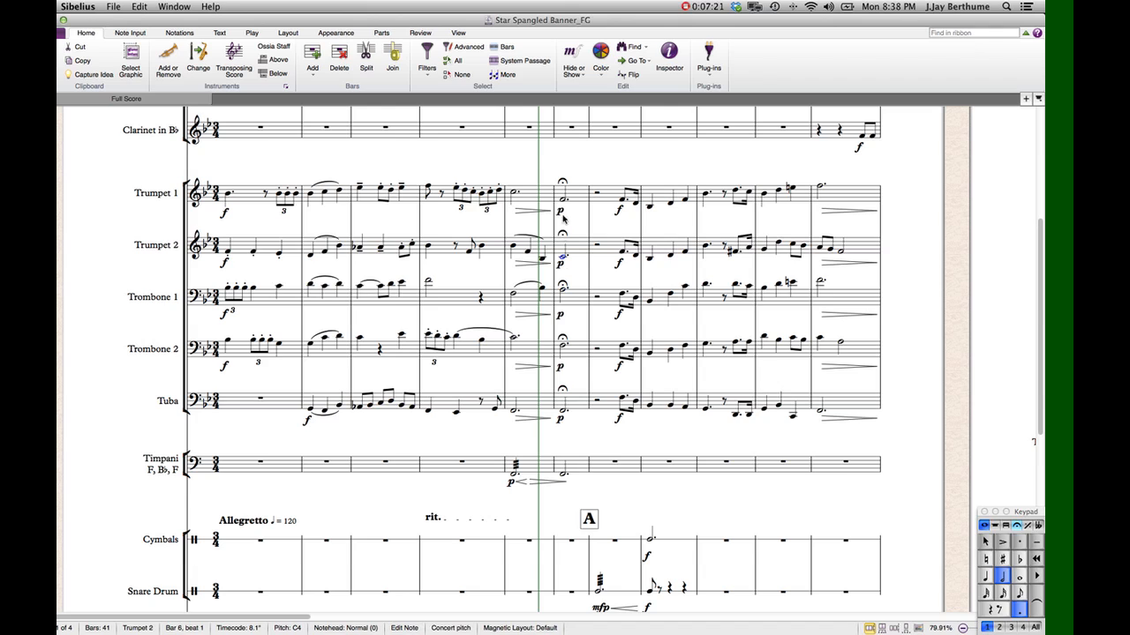
pyautogui.press('Escape')
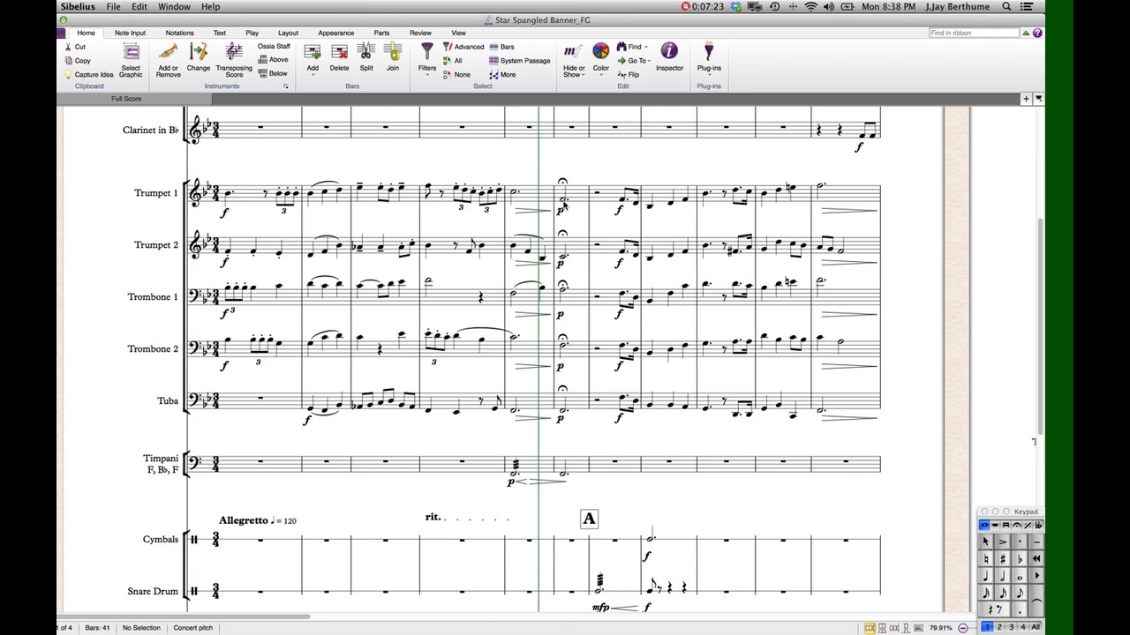
pyautogui.click(562, 203)
pyautogui.press('Escape')
pyautogui.hscroll(3, 590, 168)
pyautogui.hscroll(-3, 589, 169)
pyautogui.scroll(-1, 590, 168)
pyautogui.scroll(3, 589, 168)
pyautogui.scroll(-4, 590, 169)
pyautogui.scroll(2, 589, 168)
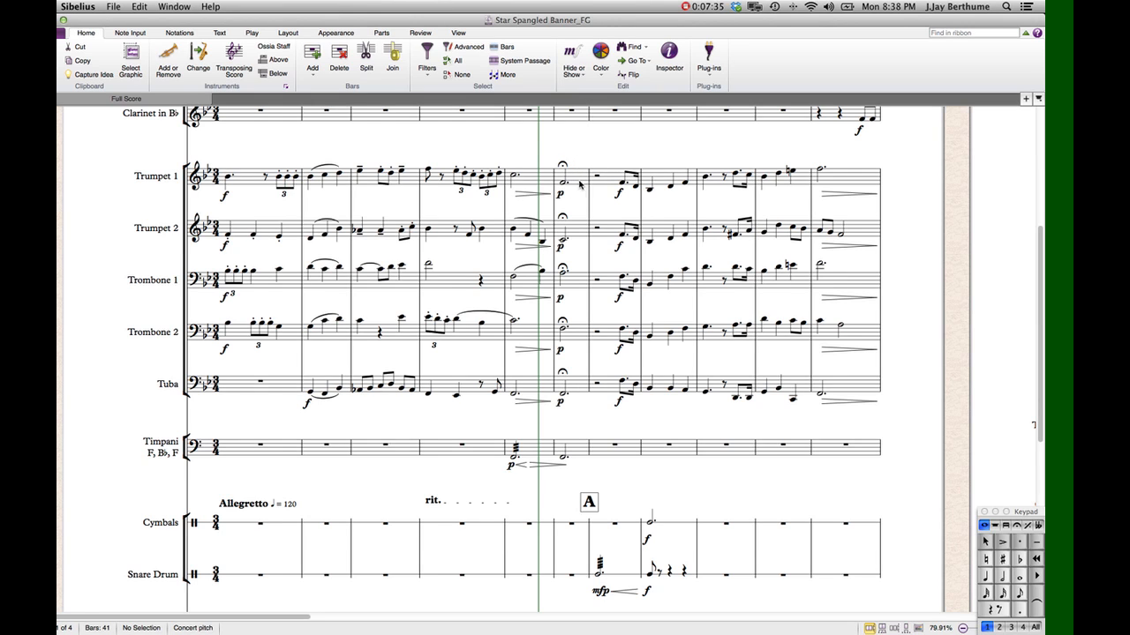
pyautogui.scroll(5, 580, 183)
pyautogui.scroll(-6, 580, 183)
pyautogui.scroll(2, 580, 184)
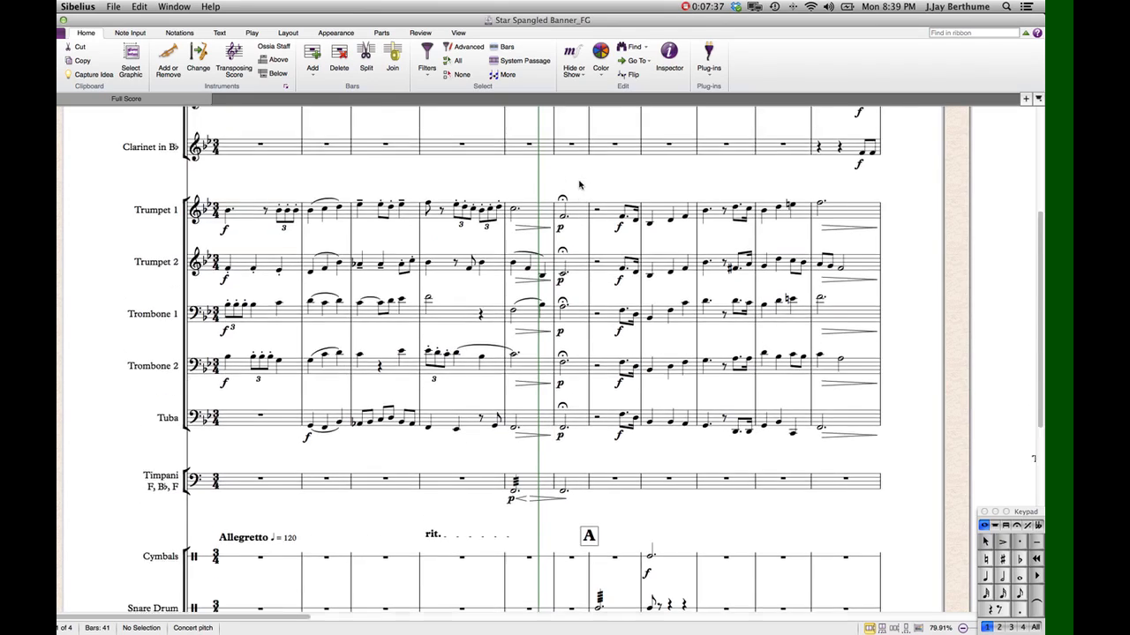
pyautogui.scroll(-4, 580, 184)
pyautogui.scroll(7, 580, 185)
pyautogui.scroll(-8, 580, 184)
pyautogui.scroll(2, 580, 184)
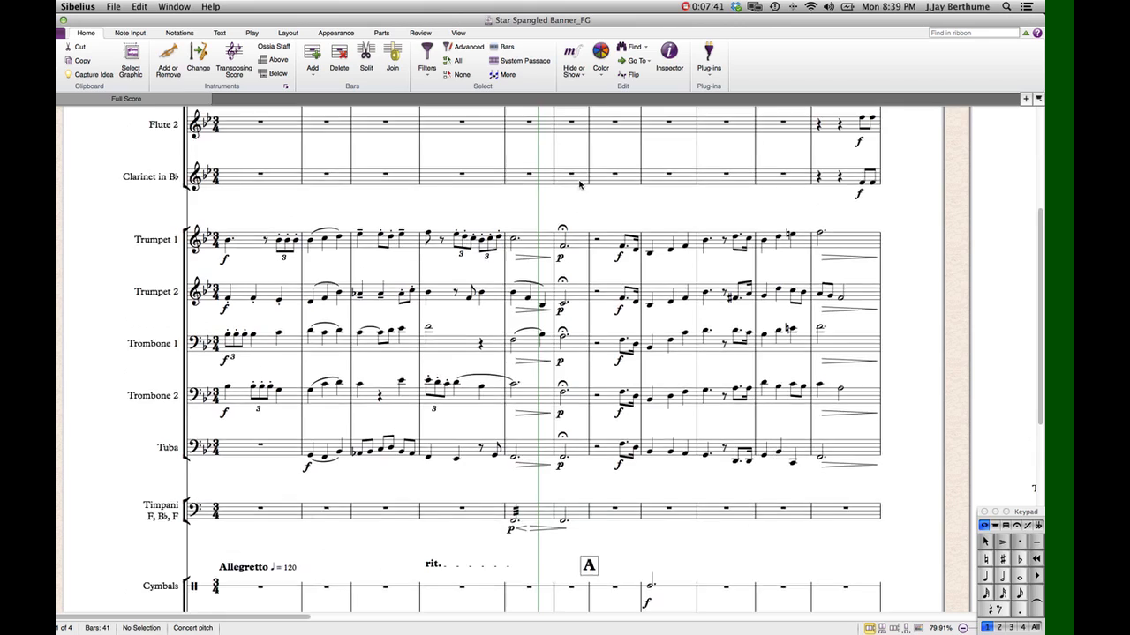
pyautogui.scroll(6, 580, 184)
pyautogui.scroll(-8, 580, 183)
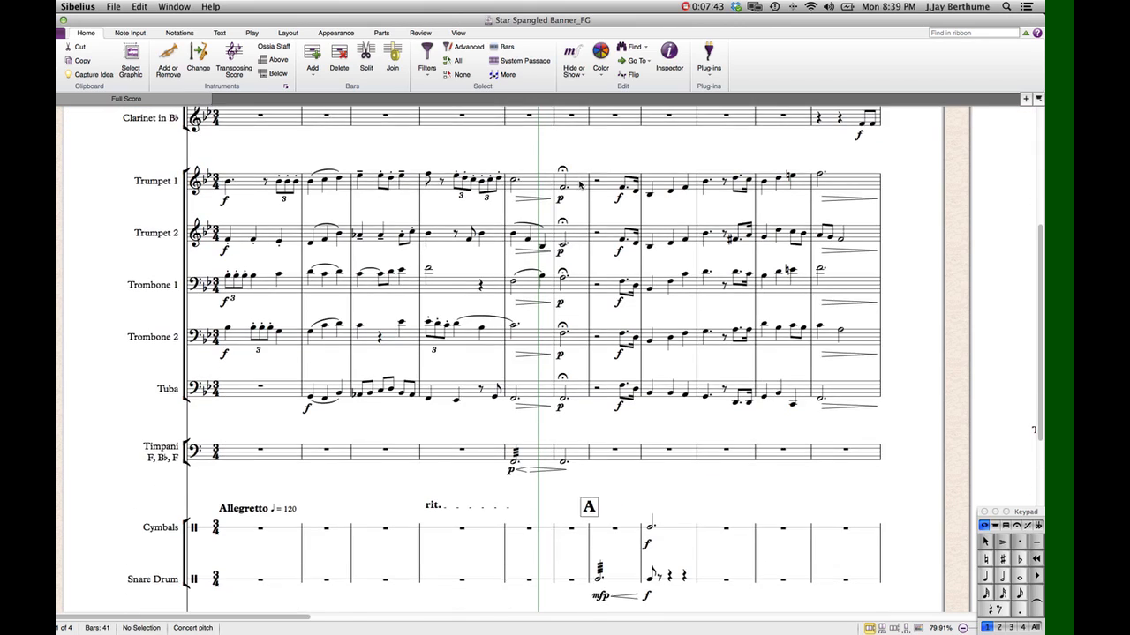
pyautogui.scroll(3, 579, 184)
pyautogui.scroll(-1, 579, 184)
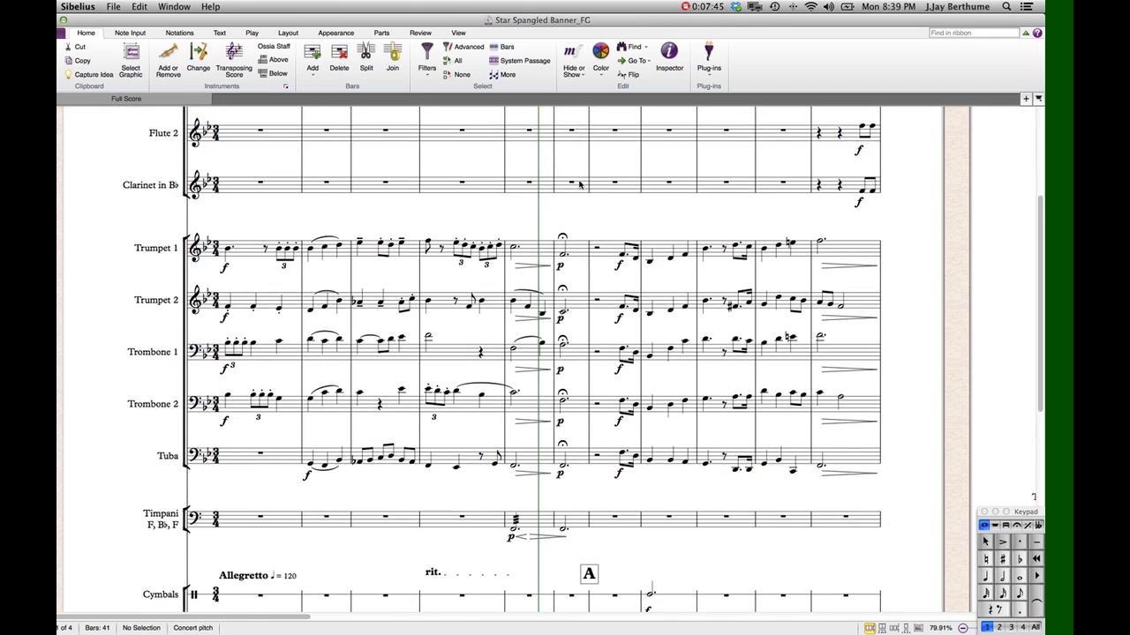
pyautogui.scroll(-1, 580, 184)
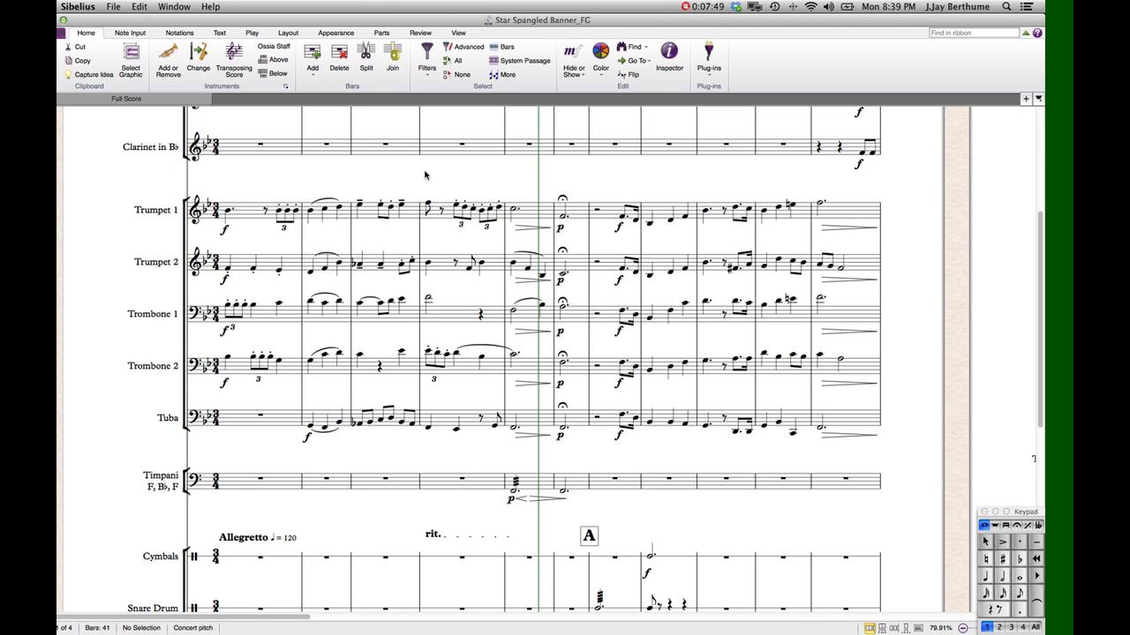
# - Select bar 4 of the Trombone 2 staff to check its passage, and clear the selection
pyautogui.scroll(3, 425, 175)
pyautogui.scroll(-1, 425, 175)
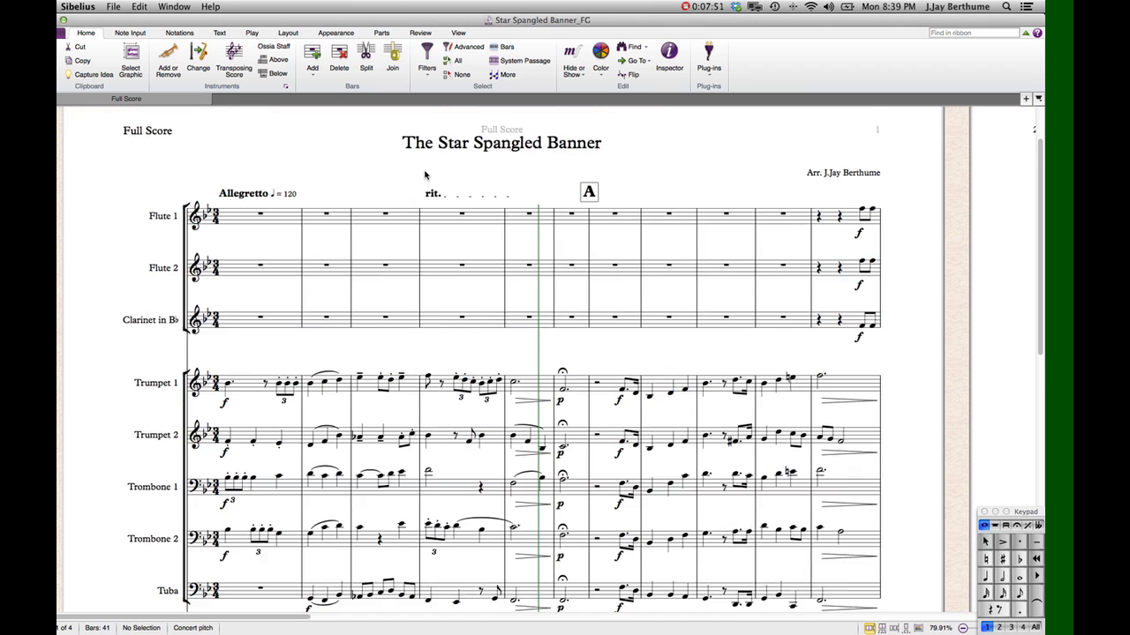
pyautogui.click(490, 468)
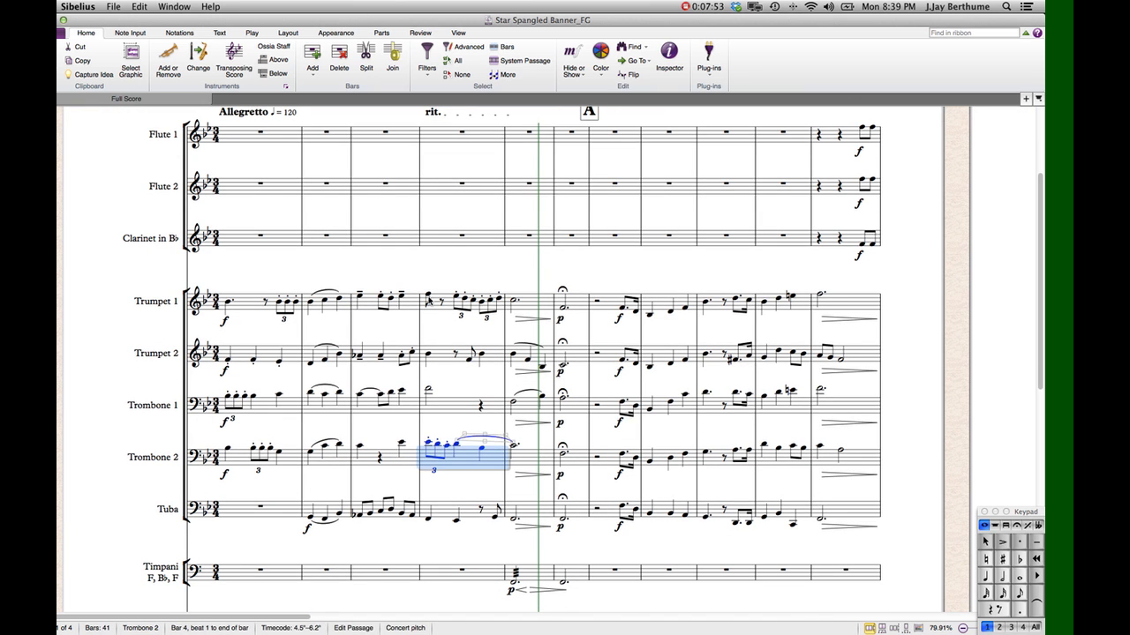
pyautogui.click(440, 268)
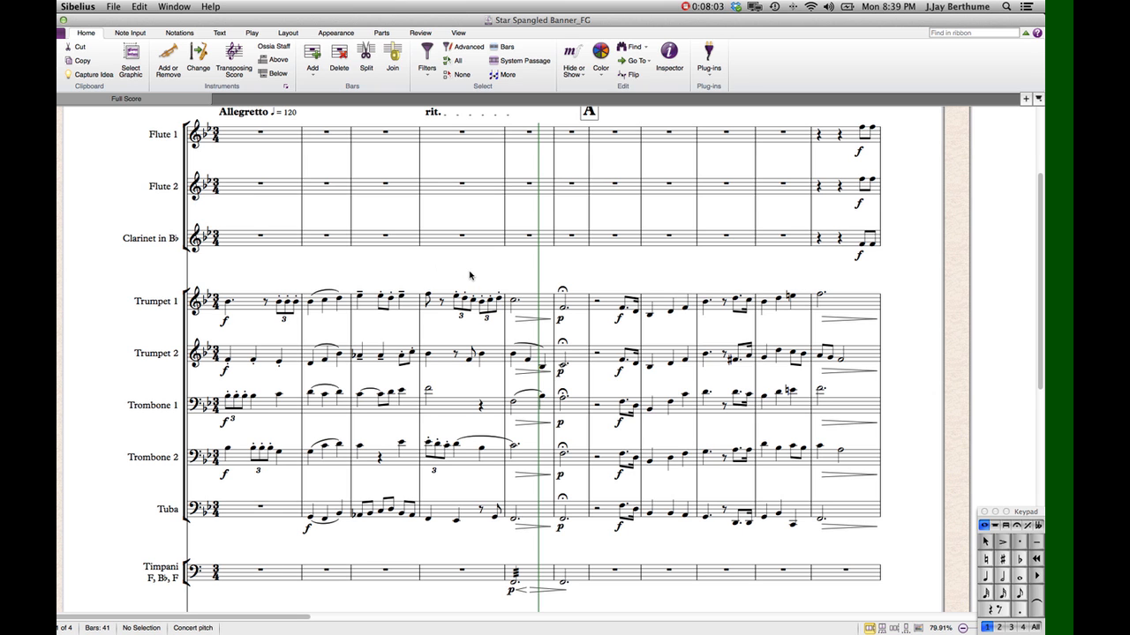
# - Examine the first page from the flutes and brass down to the timpani, percussion and violin staves
pyautogui.scroll(3, 434, 273)
pyautogui.scroll(-7, 433, 275)
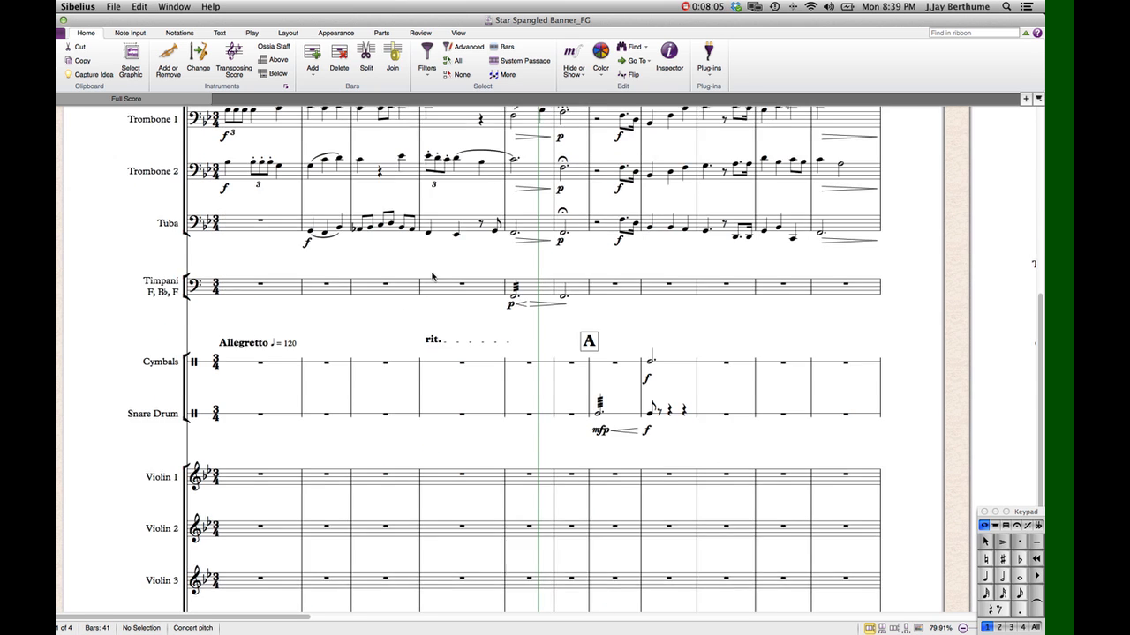
pyautogui.scroll(4, 433, 275)
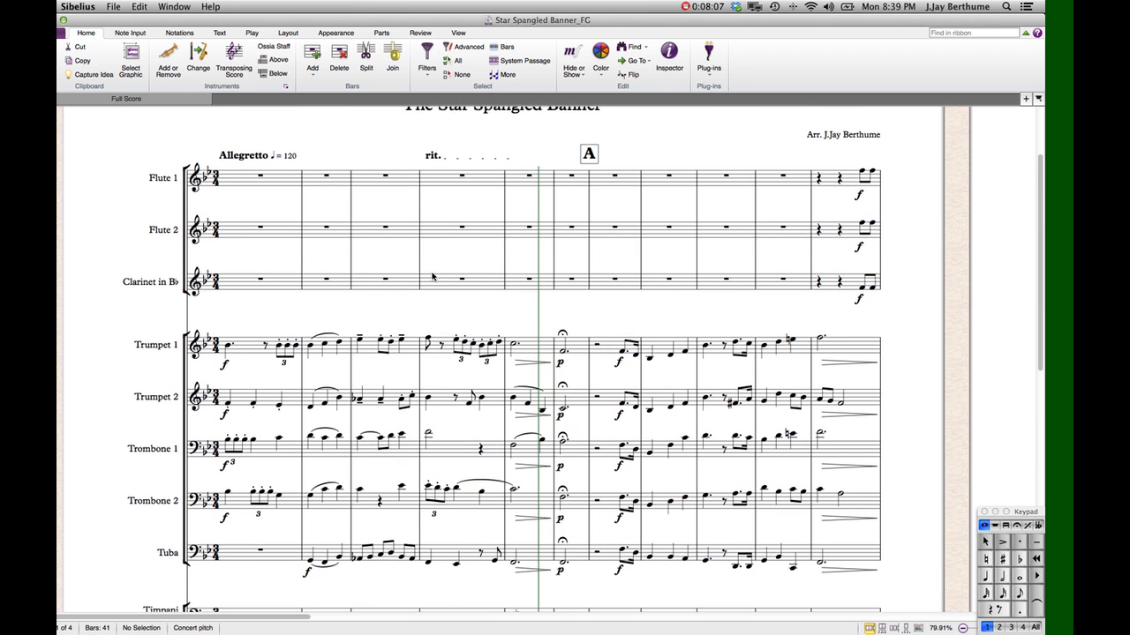
pyautogui.hscroll(5, 605, 315)
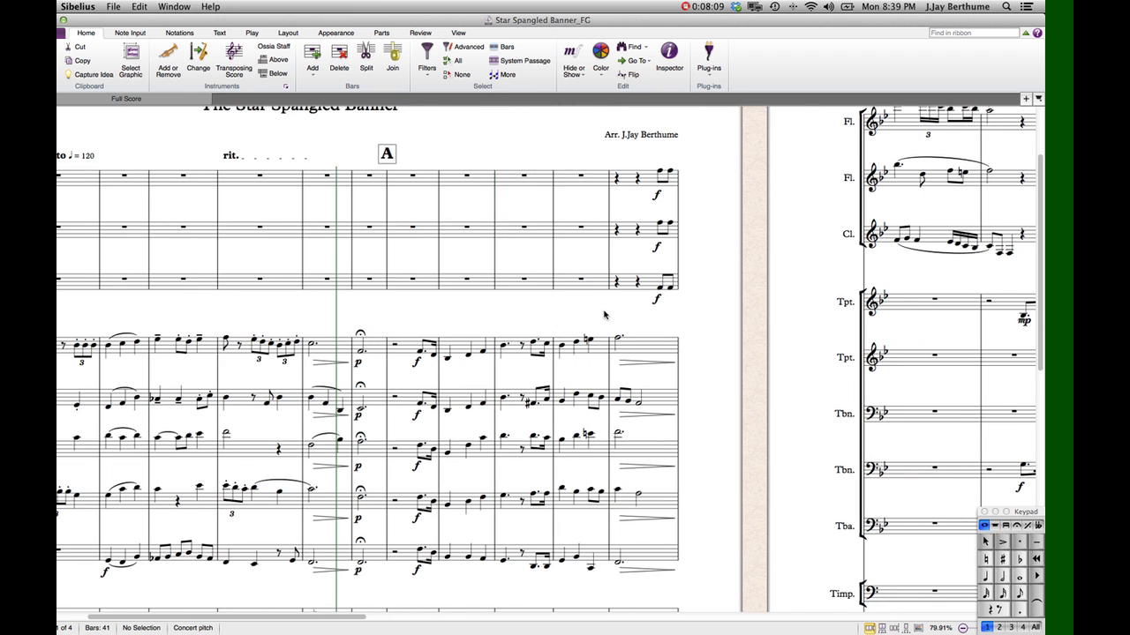
pyautogui.scroll(-5, 605, 315)
pyautogui.hscroll(-5, 565, 304)
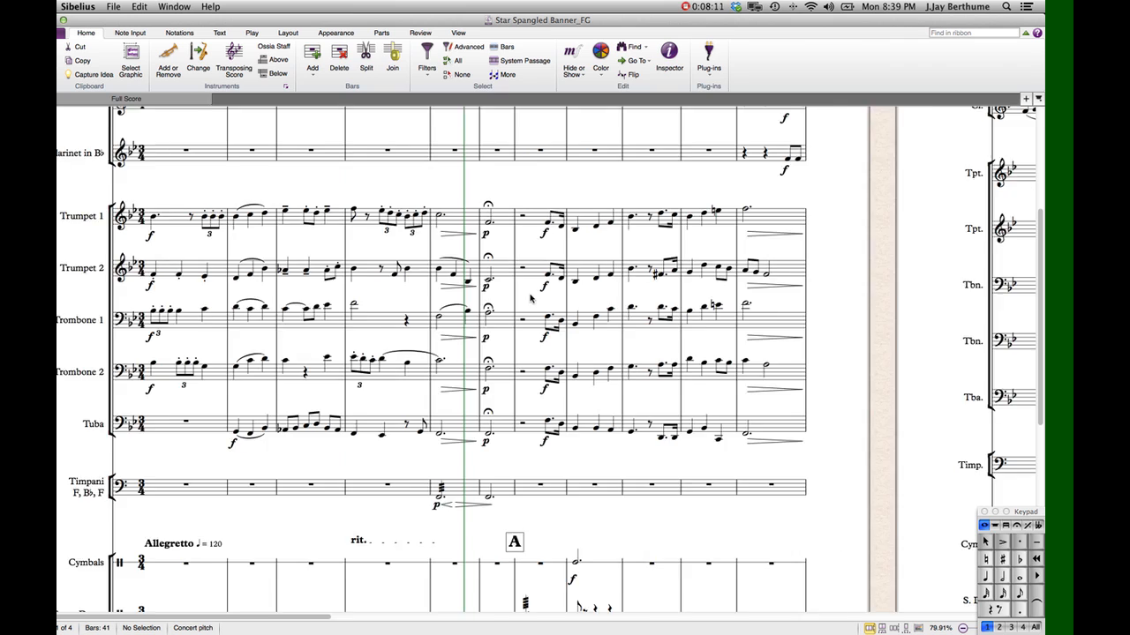
pyautogui.scroll(-5, 530, 299)
pyautogui.hscroll(2, 531, 299)
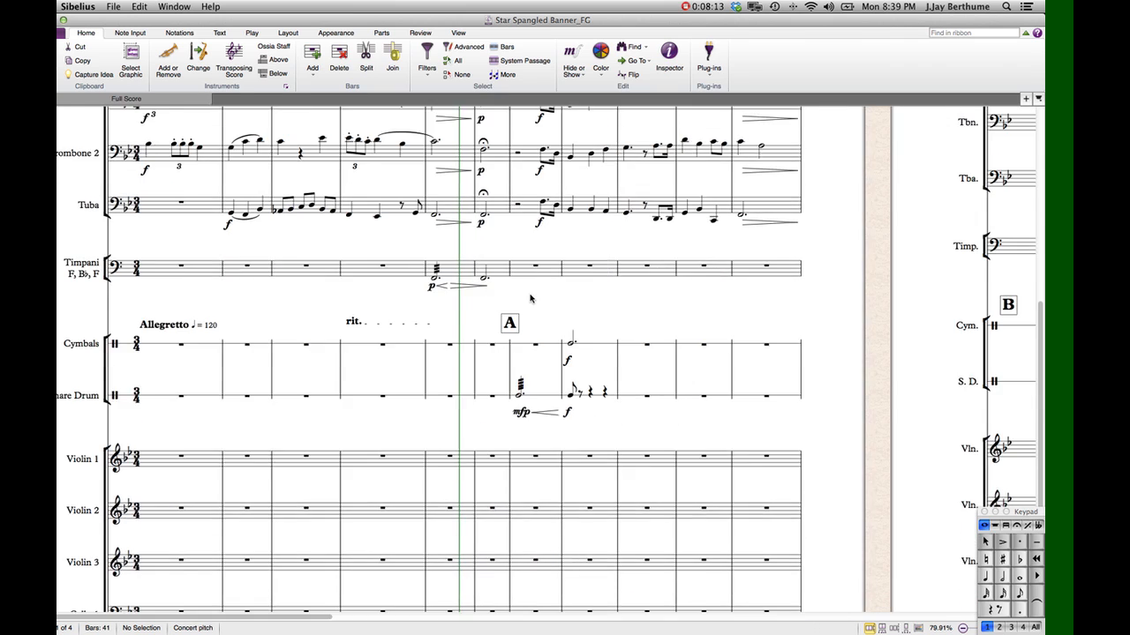
pyautogui.hscroll(-2, 530, 299)
pyautogui.scroll(5, 530, 298)
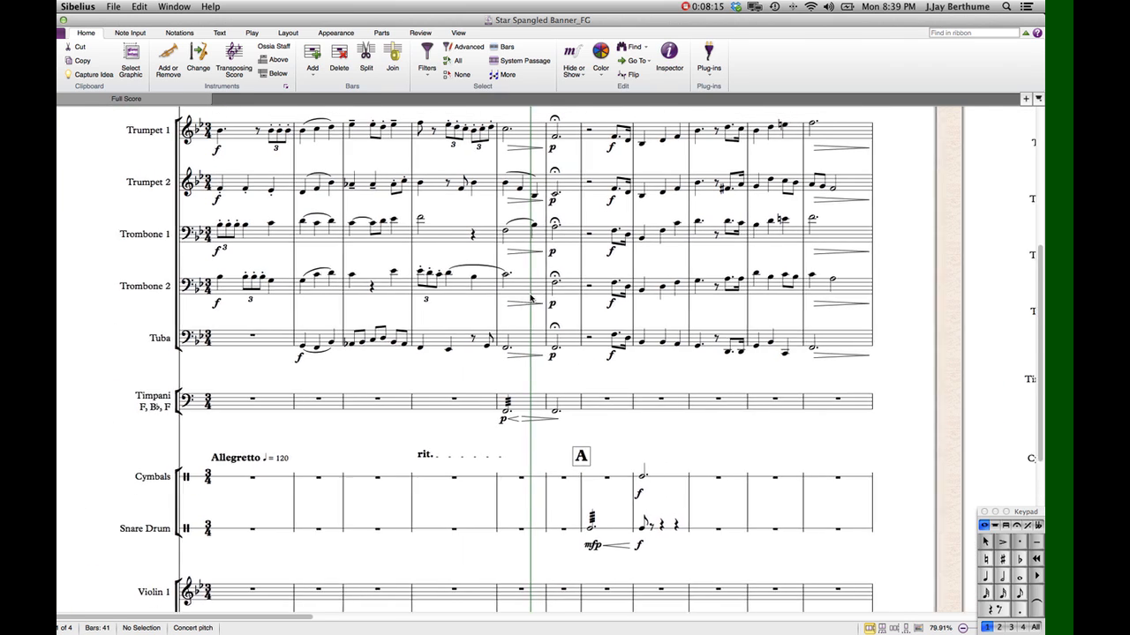
# - Check the timpani roll in bar 5 and the snare drum roll at rehearsal mark A, clearing the selection after each
pyautogui.hscroll(2, 531, 299)
pyautogui.scroll(-2, 531, 298)
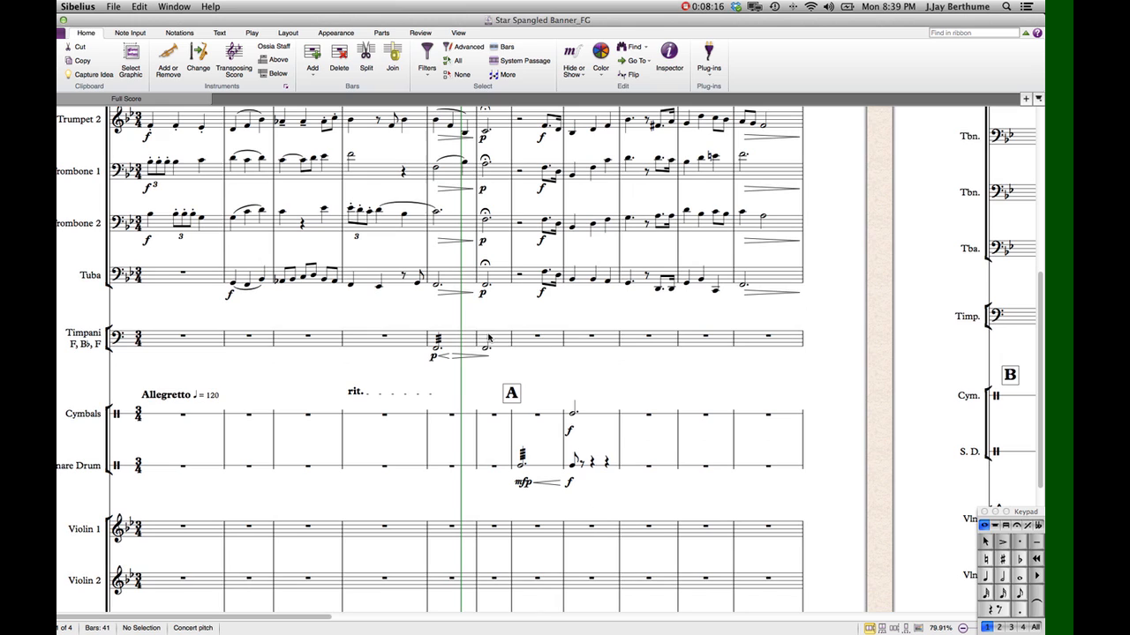
pyautogui.click(437, 350)
pyautogui.click(436, 346)
pyautogui.press('Escape')
pyautogui.scroll(3, 481, 389)
pyautogui.scroll(-5, 511, 415)
pyautogui.click(521, 430)
pyautogui.press('Escape')
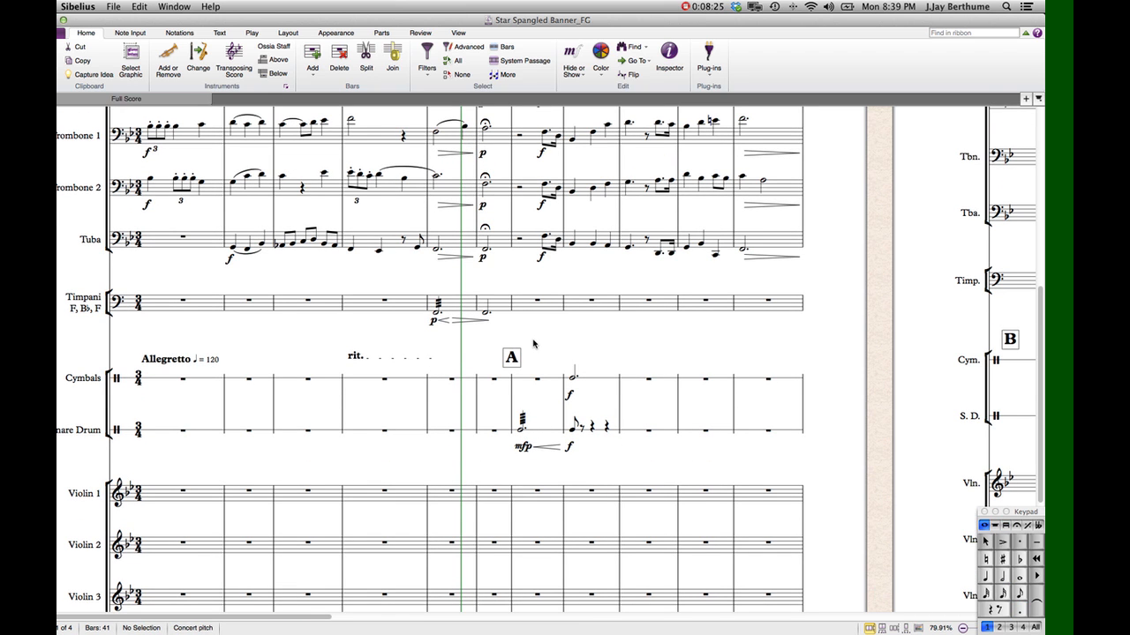
# - Step through the Trumpet 1 melody from beat 3 of bar 7 to the start of bar 10, and clear the selection
pyautogui.scroll(4, 551, 323)
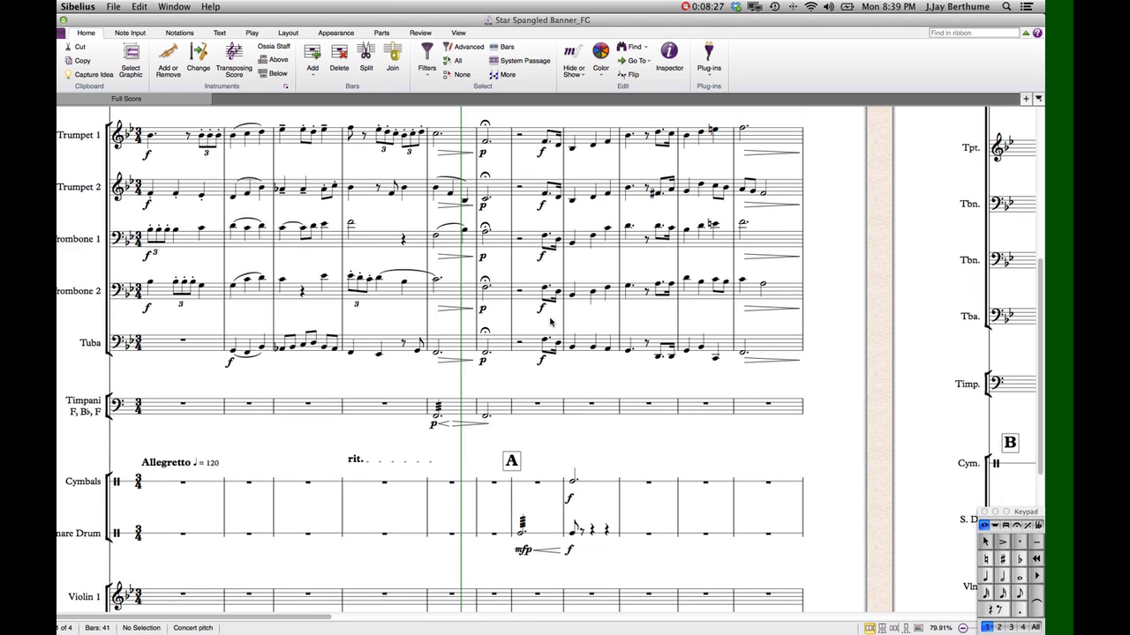
pyautogui.scroll(5, 545, 172)
pyautogui.hscroll(3, 546, 172)
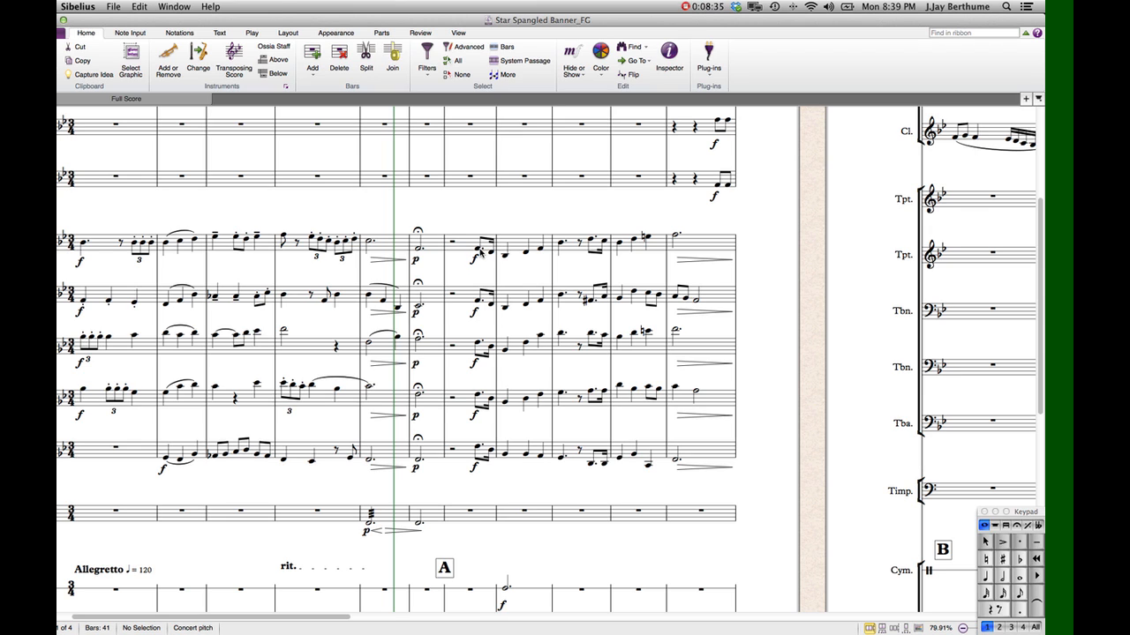
pyautogui.click(561, 241)
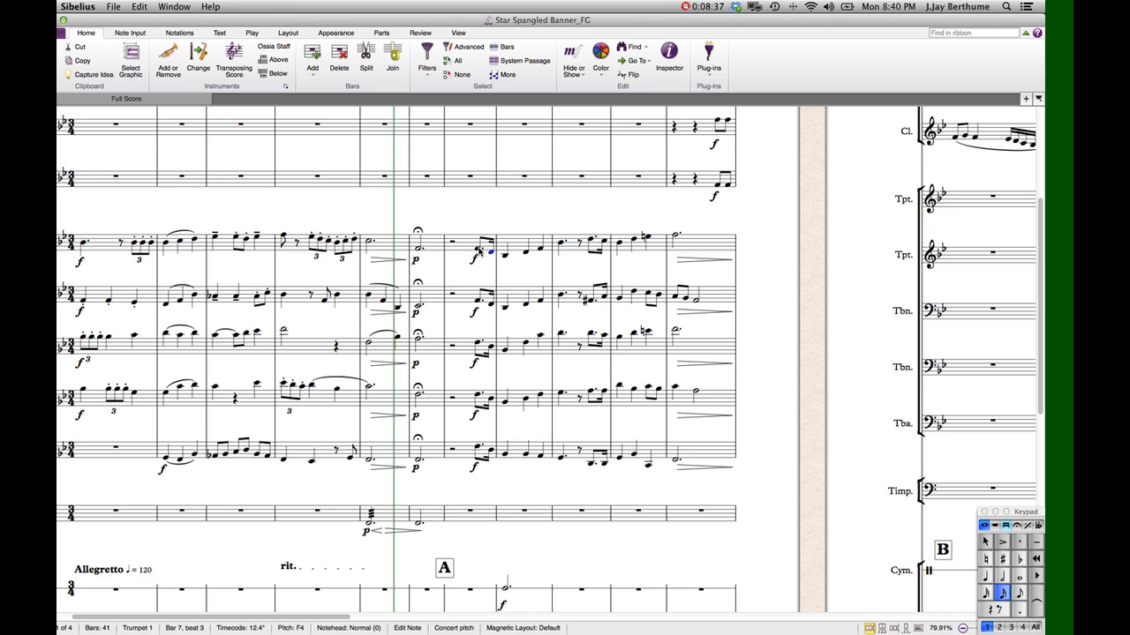
pyautogui.press('Right')
pyautogui.press('Right')
pyautogui.press('Right')
pyautogui.press('Right')
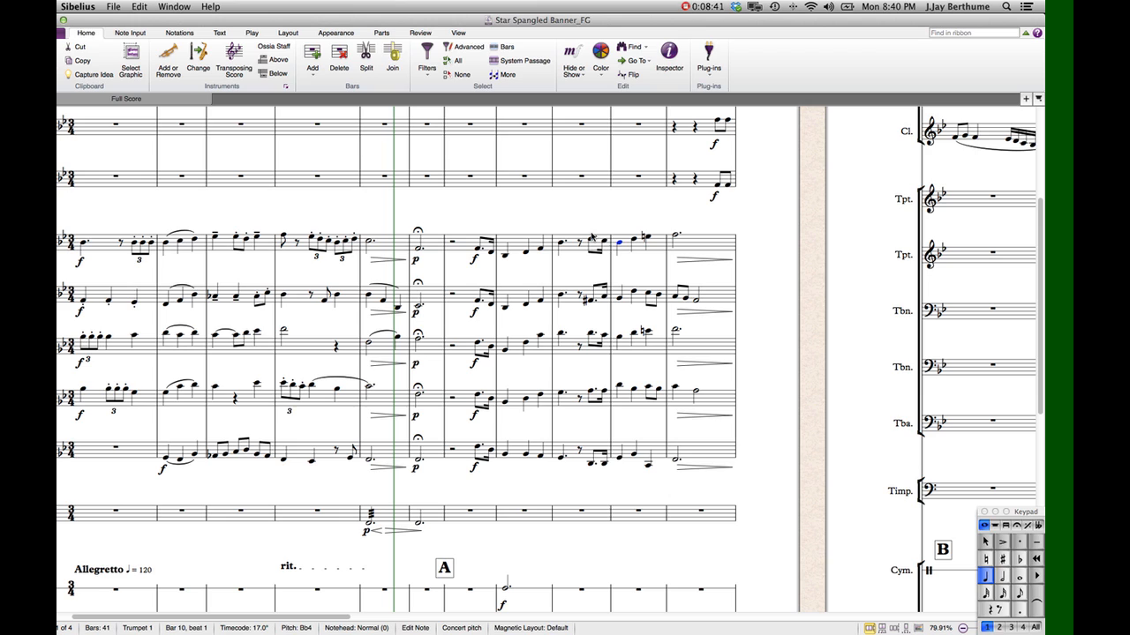
pyautogui.click(651, 217)
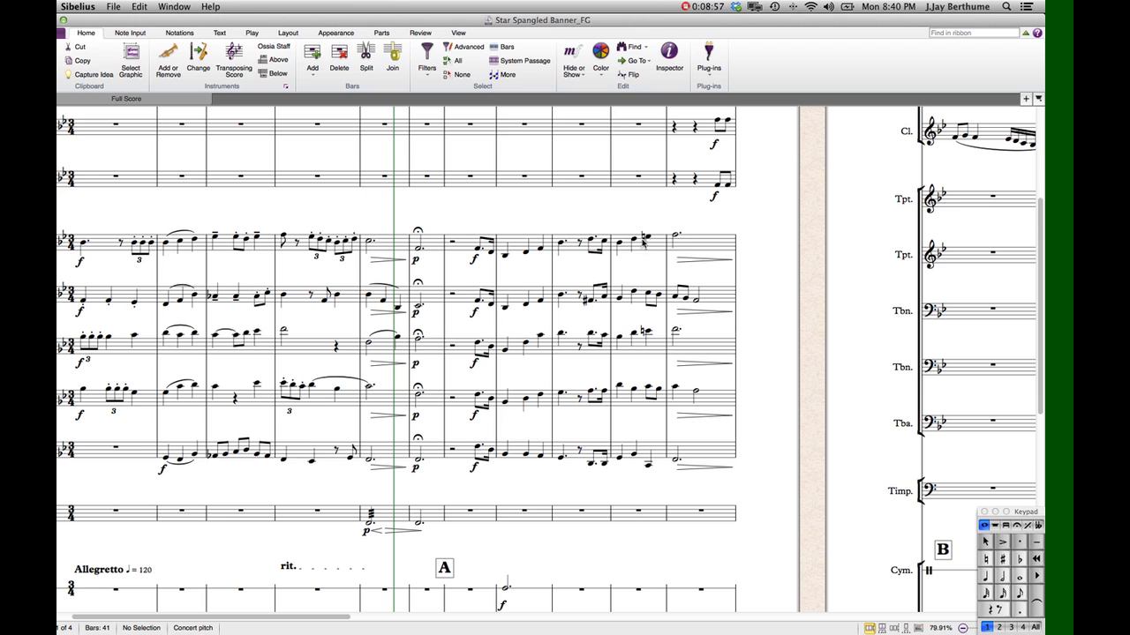
# - Select the Trumpet 1 passage from beat 2 of bar 10 through bar 11, and clear the selection
pyautogui.click(636, 241)
pyautogui.keyDown('shift'); pyautogui.click(679, 239); pyautogui.keyUp('shift')
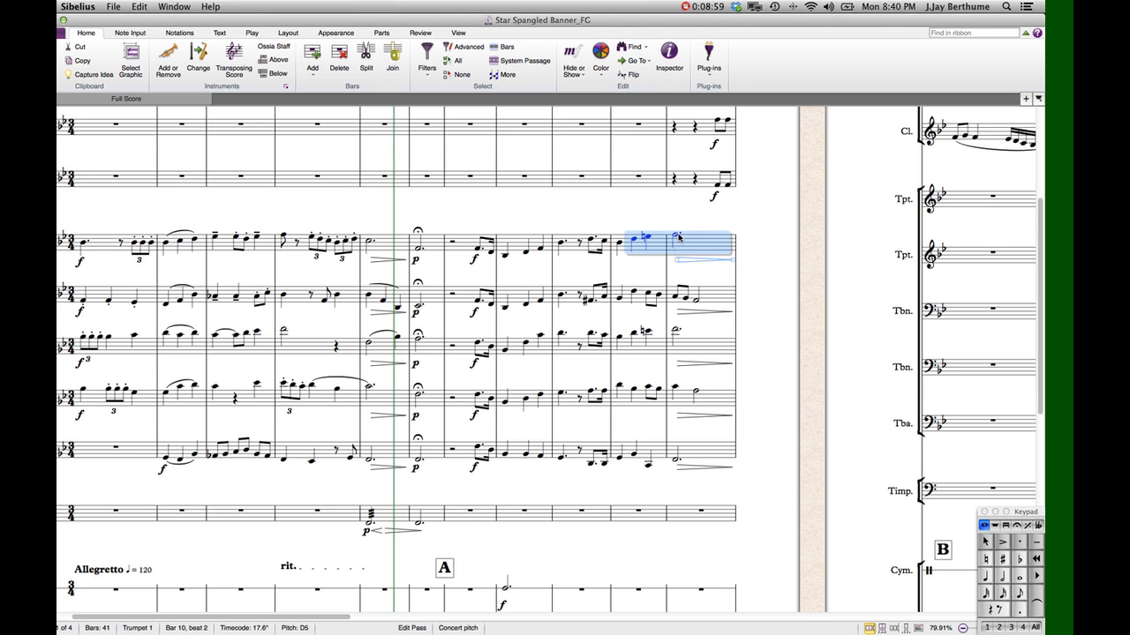
pyautogui.hotkey('ctrl', 'Up')
pyautogui.press('Escape')
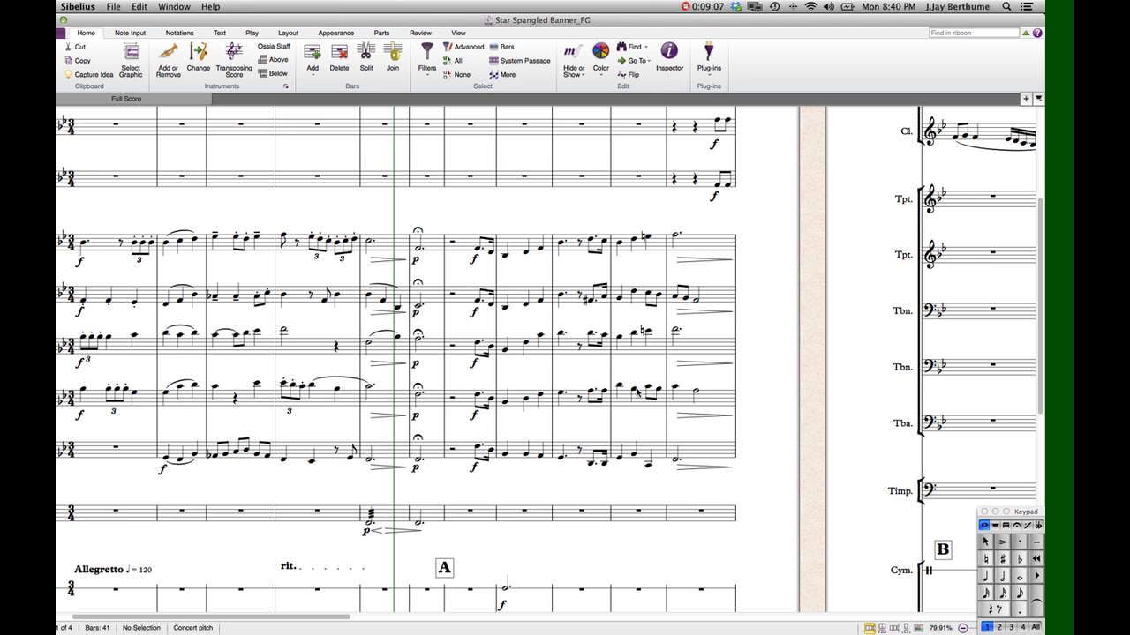
# - Step through the Trumpet 1 notes from beat 3 of bar 7 to beat 3 of bar 10, and clear the selection
pyautogui.hscroll(-3, 623, 465)
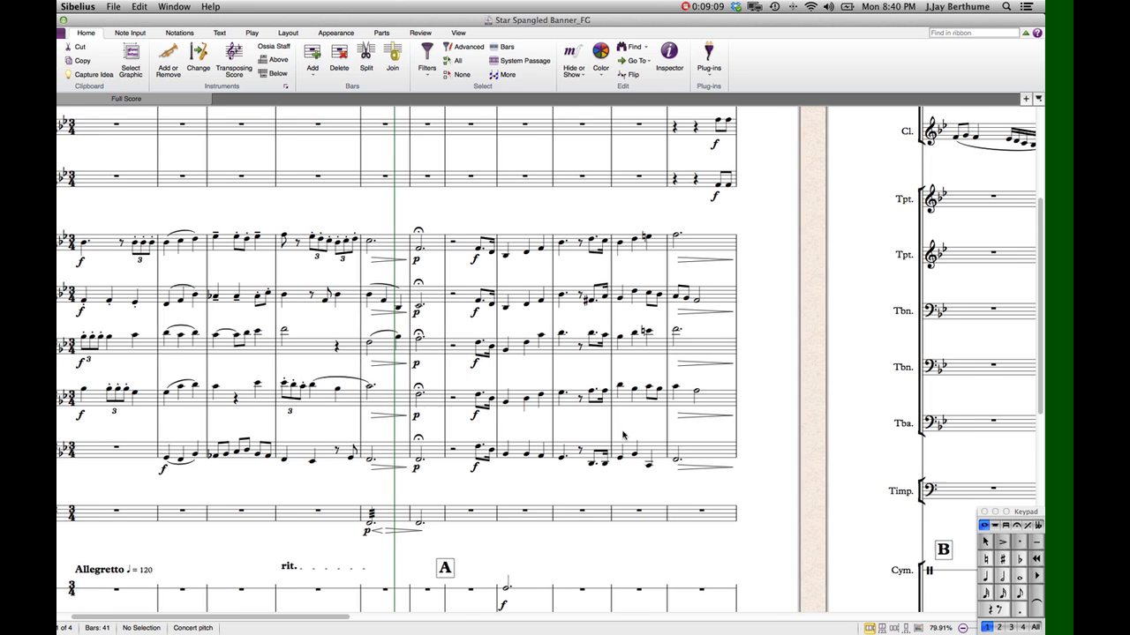
pyautogui.click(508, 255)
pyautogui.press('Right')
pyautogui.press('Right')
pyautogui.press('Right')
pyautogui.press('Right')
pyautogui.press('Right')
pyautogui.press('Right')
pyautogui.press('Right')
pyautogui.press('Right')
pyautogui.press('Right')
pyautogui.press('Right')
pyautogui.press('Right')
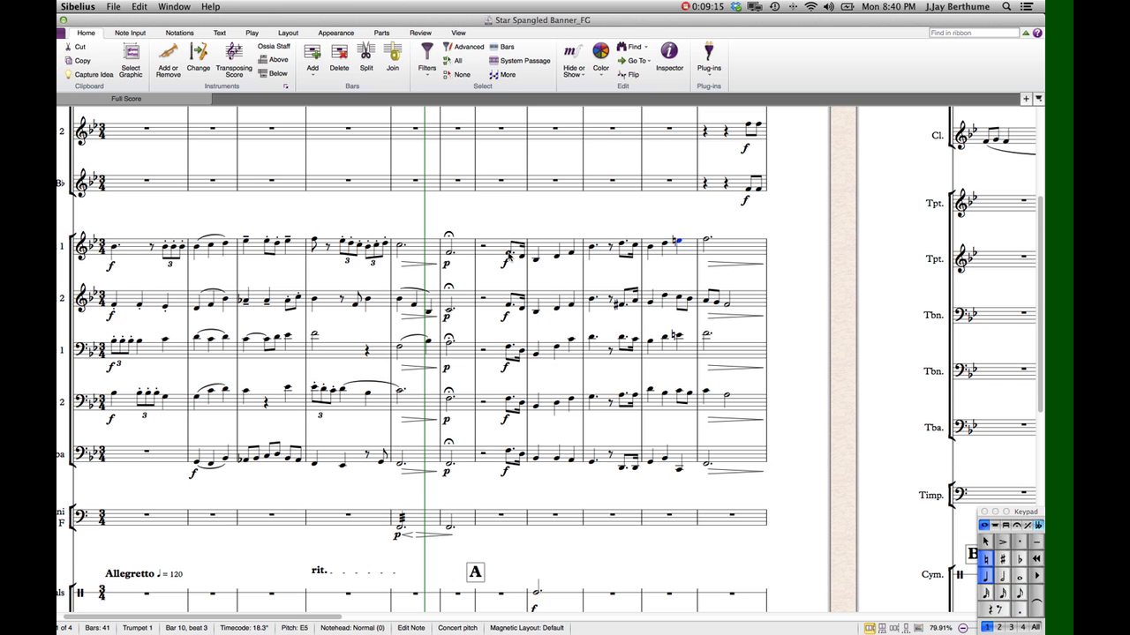
pyautogui.press('Escape')
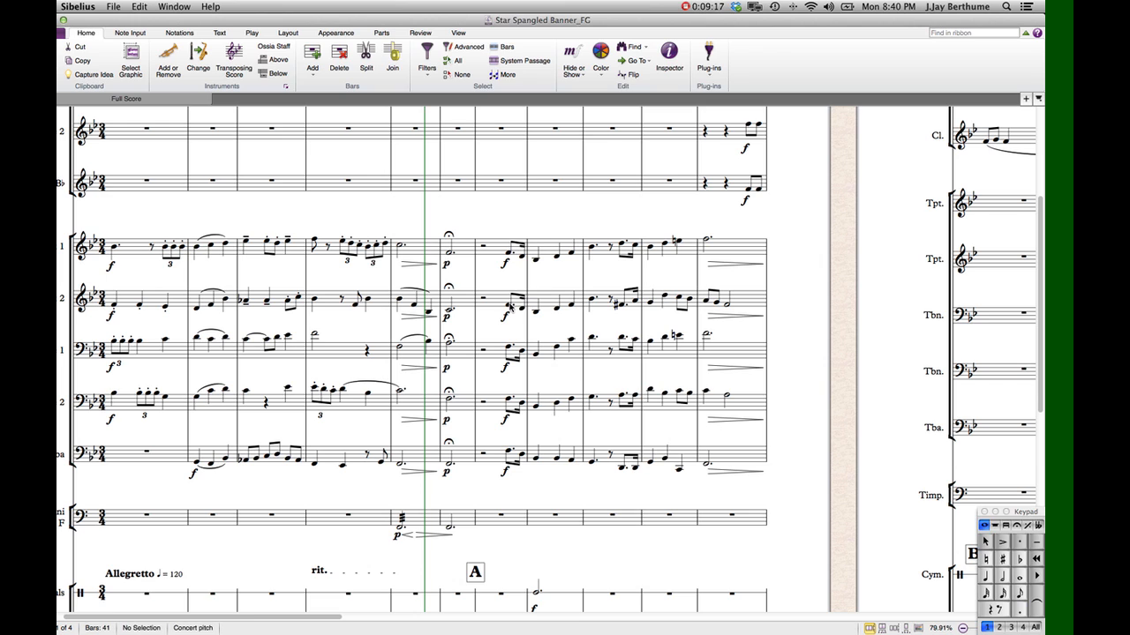
# - Step through the Trumpet 2 notes from beat 3 of bar 7 to the last eighth note of bar 10
pyautogui.click(511, 307)
pyautogui.press('Right')
pyautogui.press('Right')
pyautogui.press('Right')
pyautogui.press('Right')
pyautogui.press('Right')
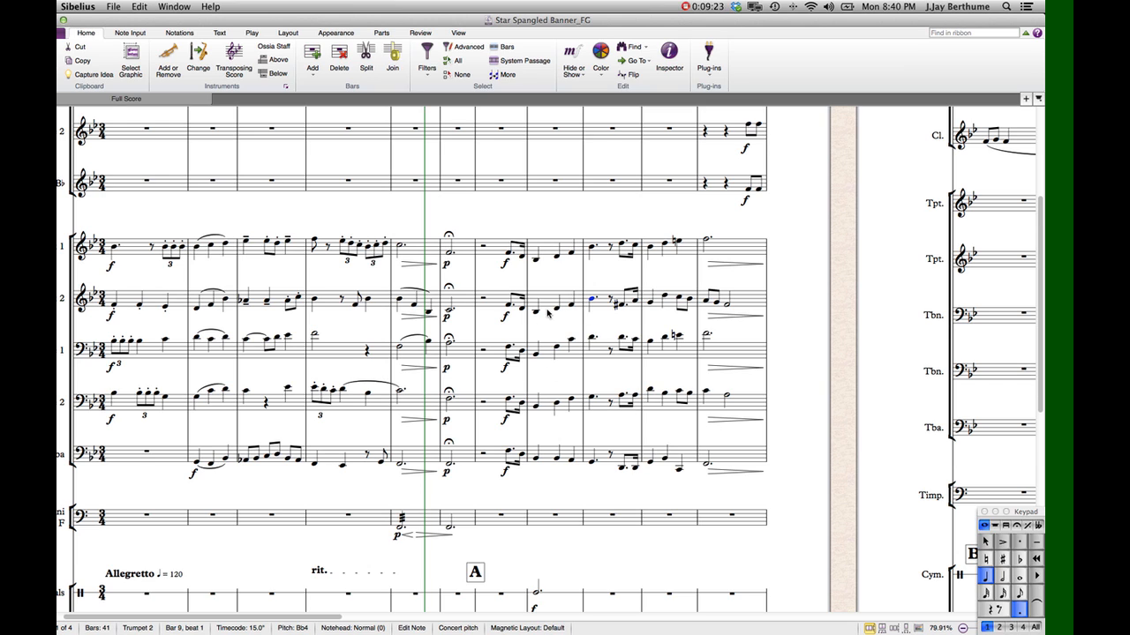
pyautogui.press('Right')
pyautogui.press('Right')
pyautogui.press('Right')
pyautogui.press('Right')
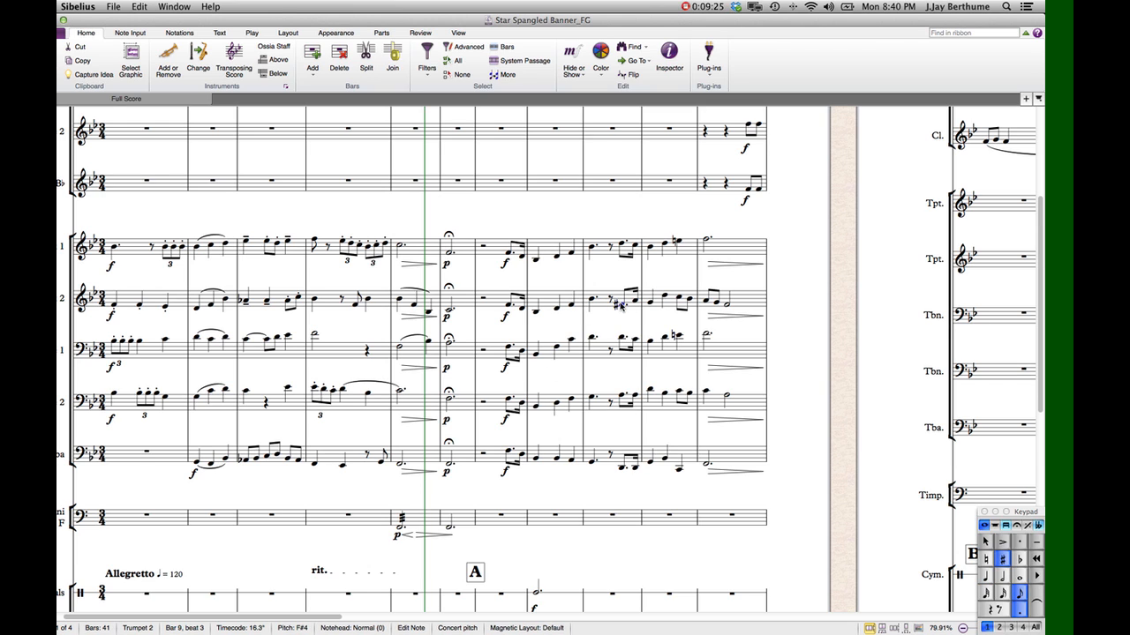
pyautogui.press('Right')
pyautogui.press('Right')
pyautogui.press('Right')
pyautogui.press('Right')
pyautogui.press('Right')
pyautogui.press('Right')
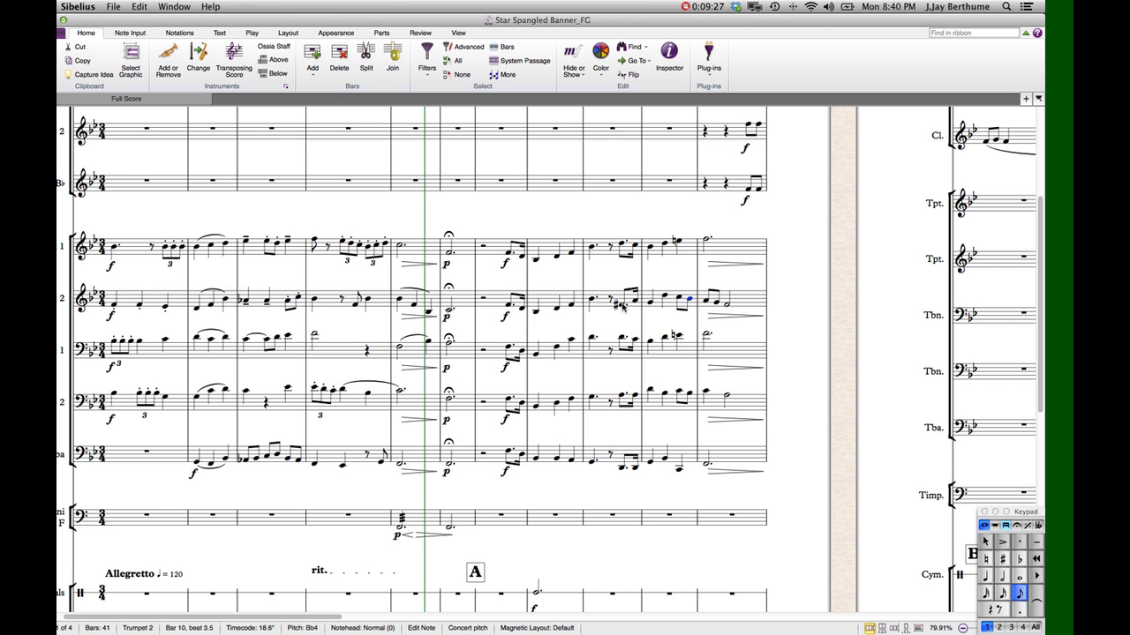
# - Select bars 7 to 11 of both trumpet staves and play the passage back
pyautogui.click(740, 300)
pyautogui.keyDown('shift'); pyautogui.click(503, 245); pyautogui.keyUp('shift')
pyautogui.press('super+minus')
pyautogui.press('super+minus')
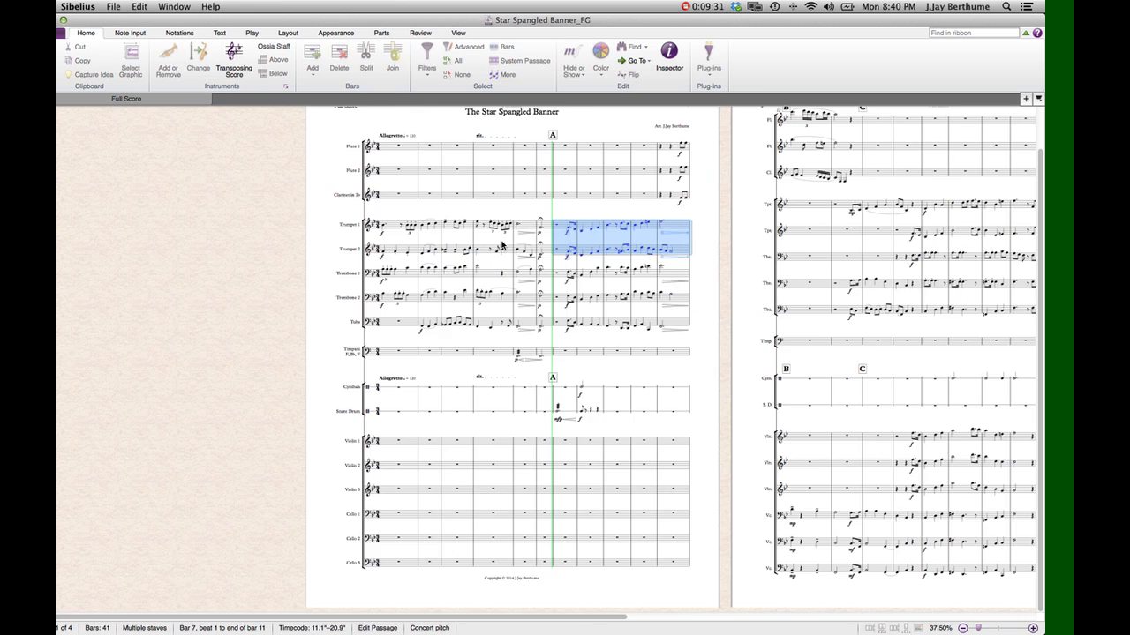
pyautogui.press('p')
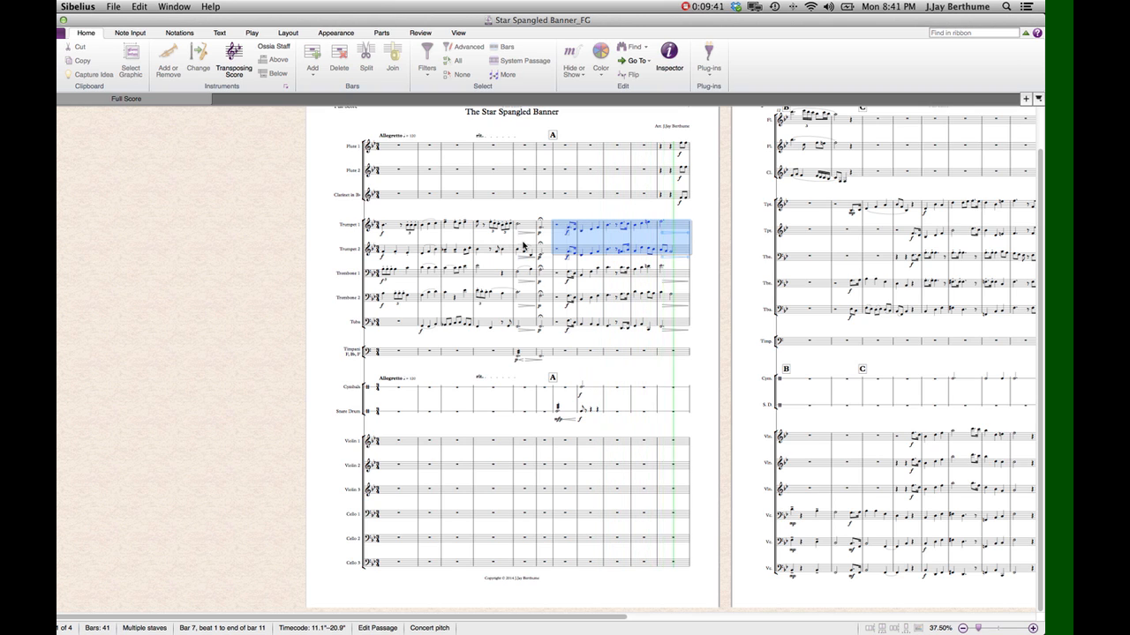
pyautogui.press('space')
# - Select bar 7 of Trombone 1 and its dotted half note in bar 11, clearing the selection after each
pyautogui.click(488, 207)
pyautogui.click(488, 339)
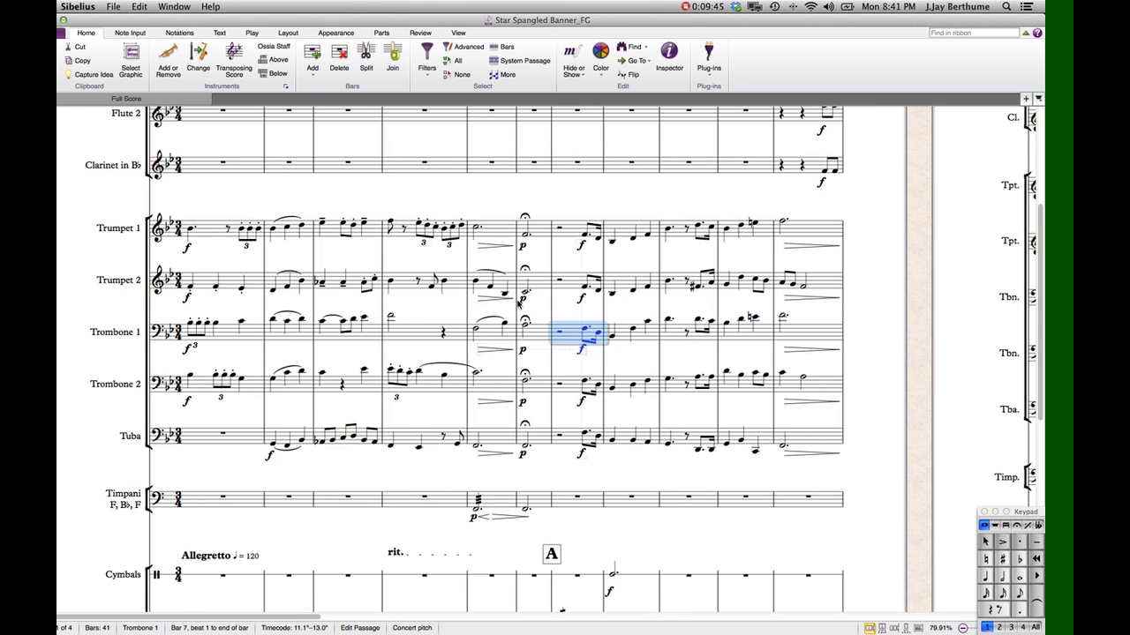
pyautogui.press('Escape')
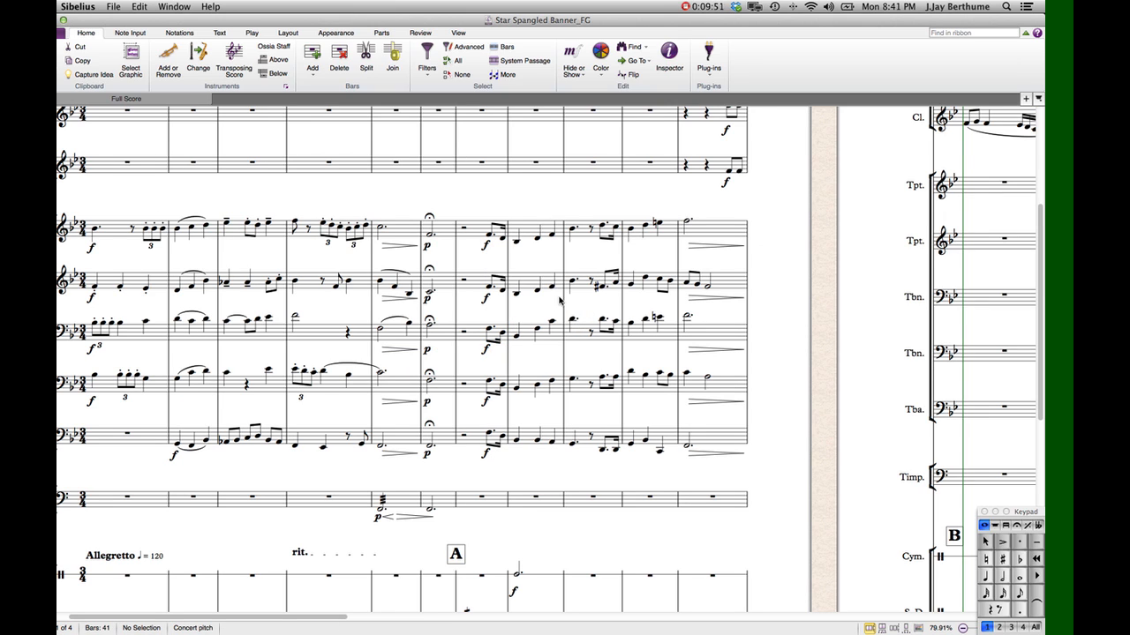
pyautogui.click(687, 315)
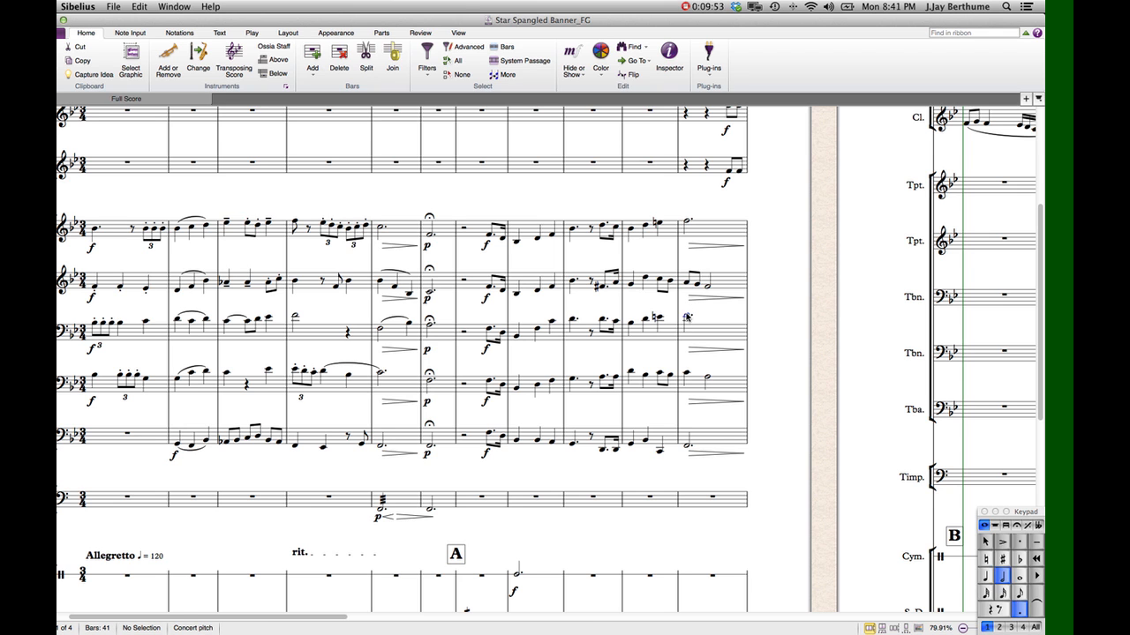
pyautogui.press('Escape')
# - Step through the Trombone 1 notes from beat 3 of bar 7 to the dotted half note in bar 11
pyautogui.scroll(-2, 645, 309)
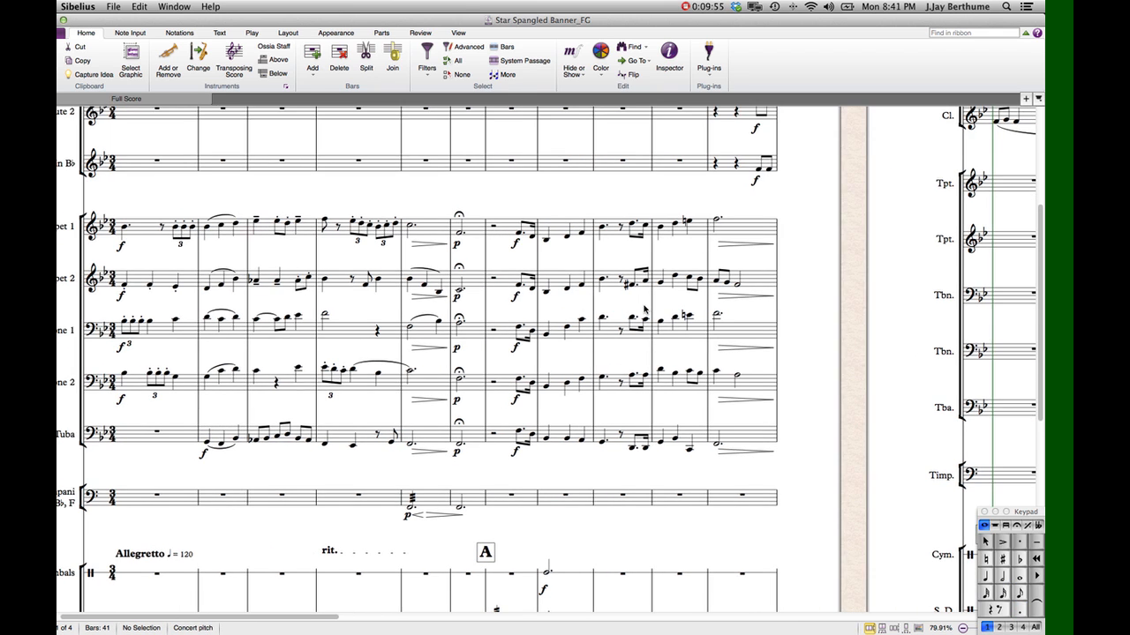
pyautogui.hscroll(-2, 589, 308)
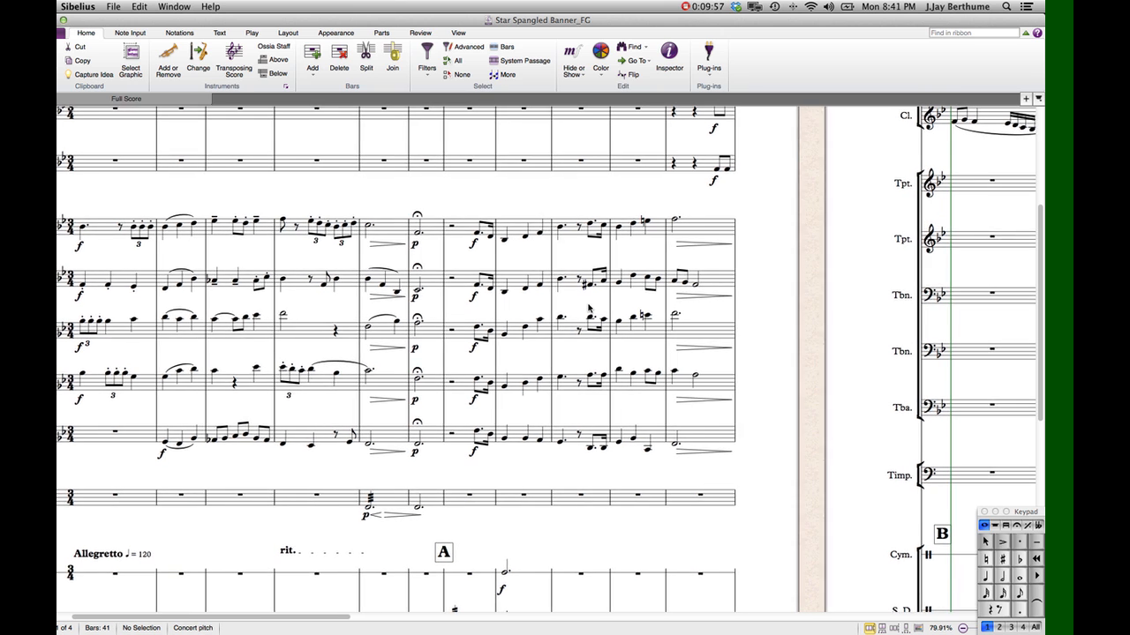
pyautogui.hscroll(-2, 496, 309)
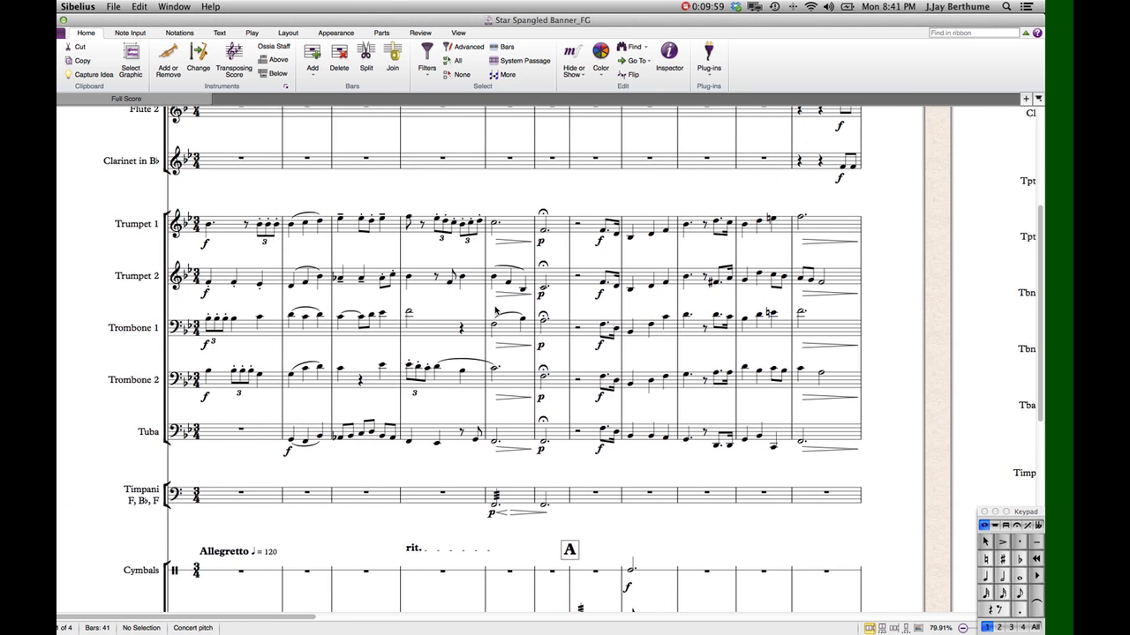
pyautogui.click(505, 331)
pyautogui.press('Right')
pyautogui.press('Right')
pyautogui.press('Right')
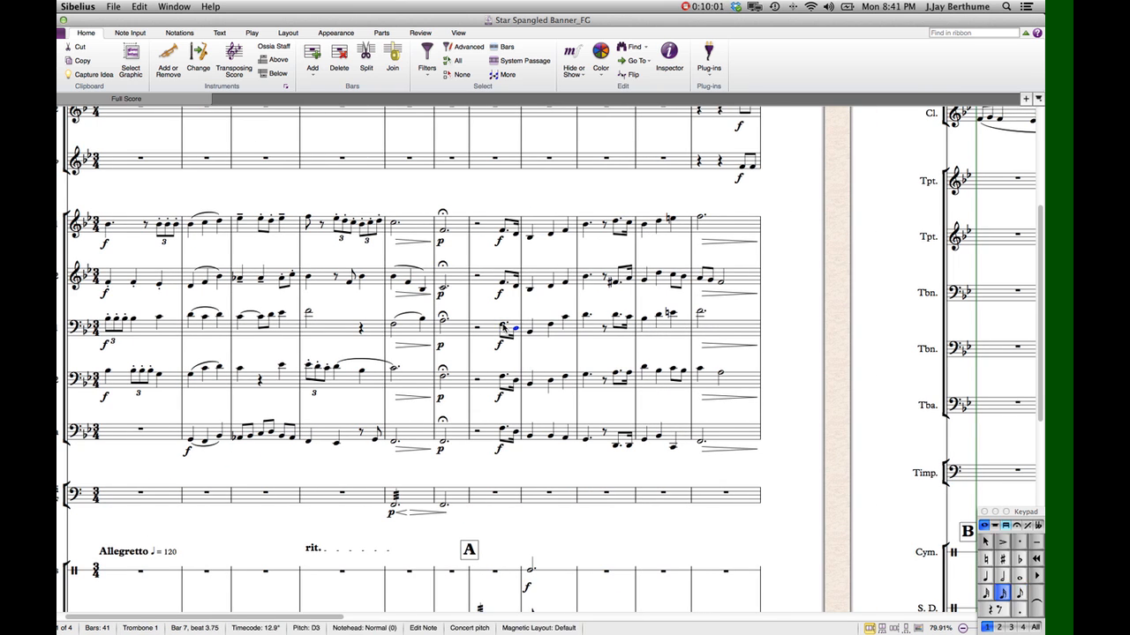
pyautogui.press('Right')
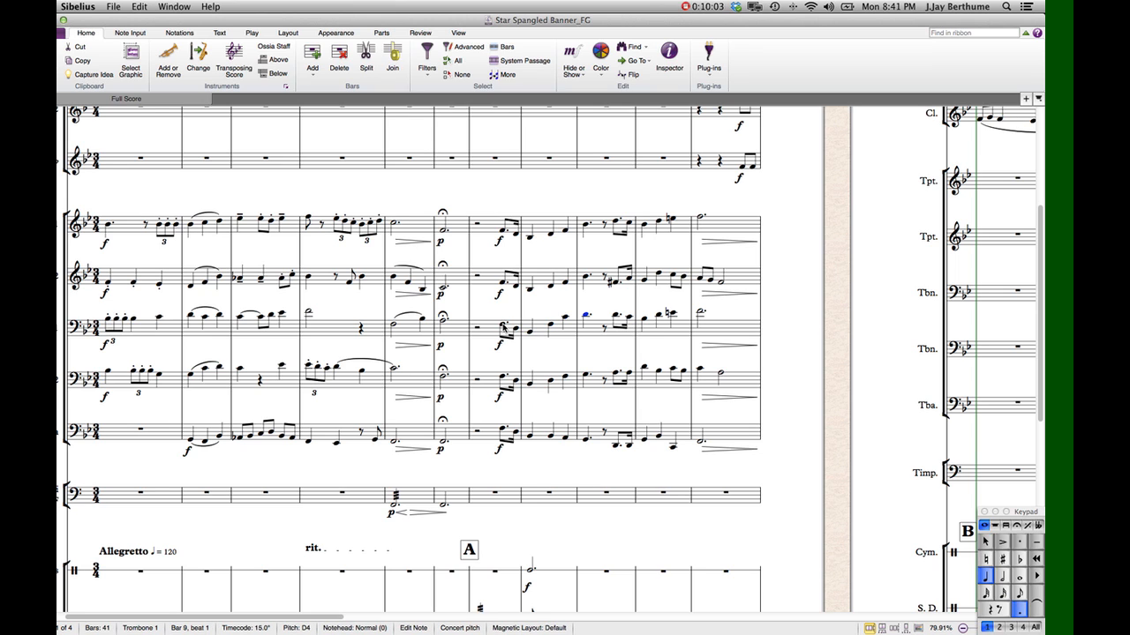
pyautogui.press('Right')
pyautogui.press('Right')
pyautogui.press('Right')
pyautogui.press('Right')
pyautogui.press('Right')
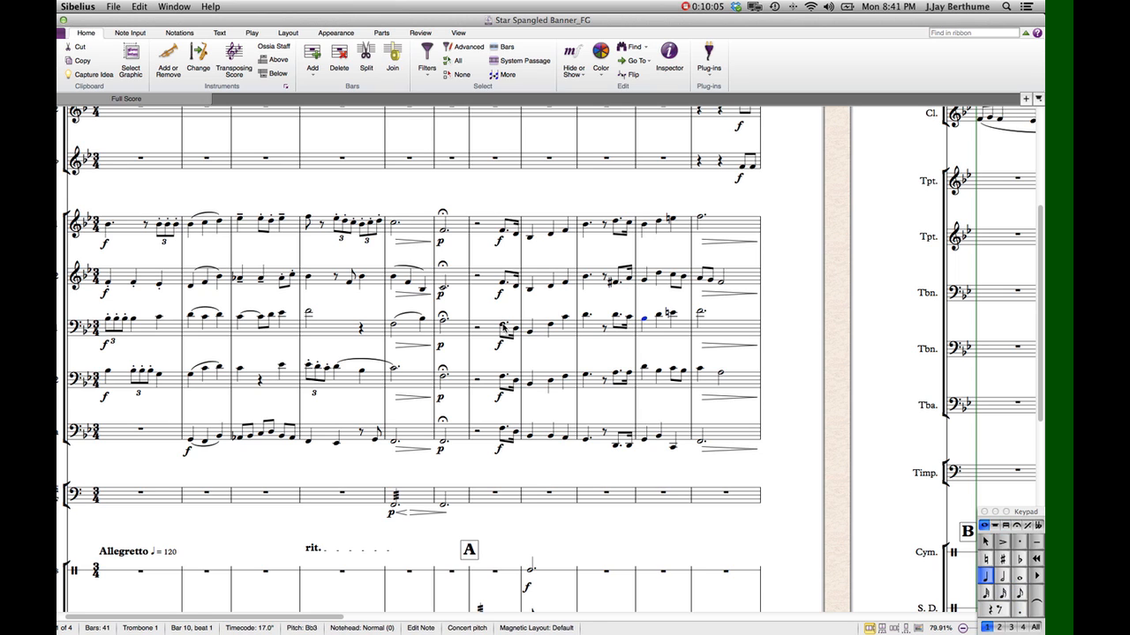
pyautogui.press('Right')
pyautogui.press('Right')
pyautogui.scroll(-2, 651, 352)
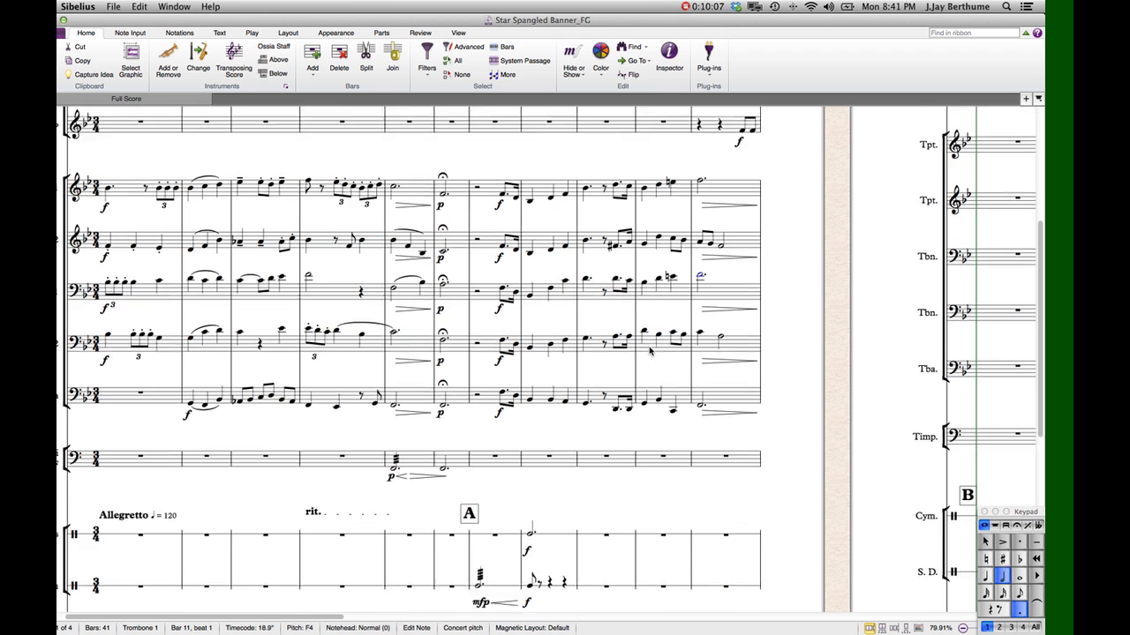
# - Compare the Trumpet 1 notes in bars 9 and 10 with the Trombone 1 notes in bars 10 and 11, and clear the selection
pyautogui.scroll(2, 693, 192)
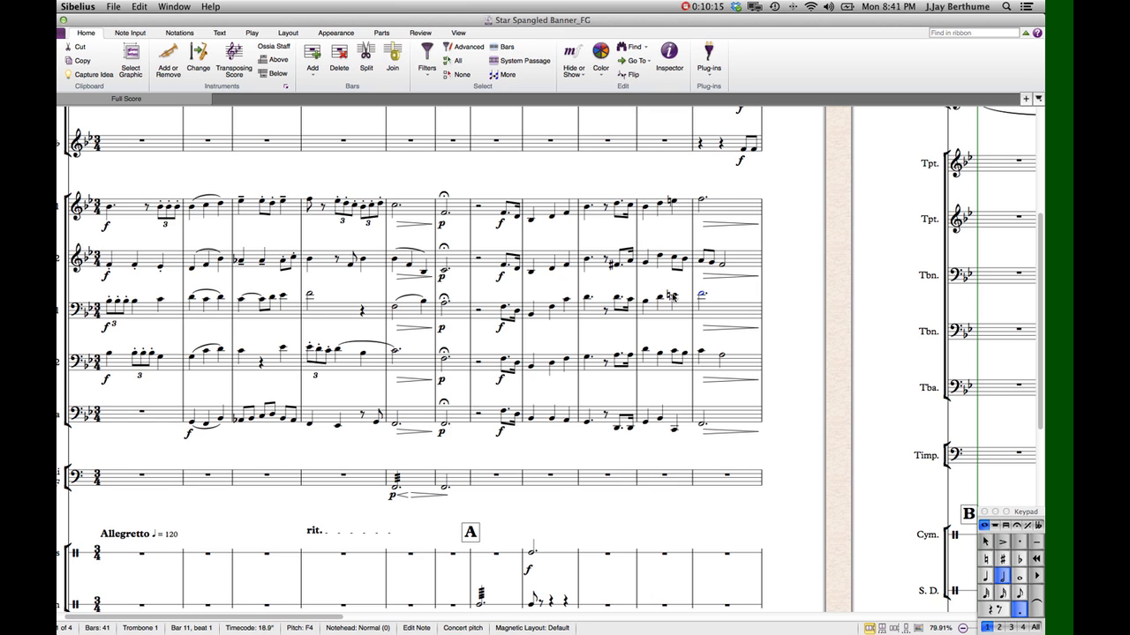
pyautogui.click(619, 206)
pyautogui.click(632, 208)
pyautogui.click(645, 206)
pyautogui.click(673, 297)
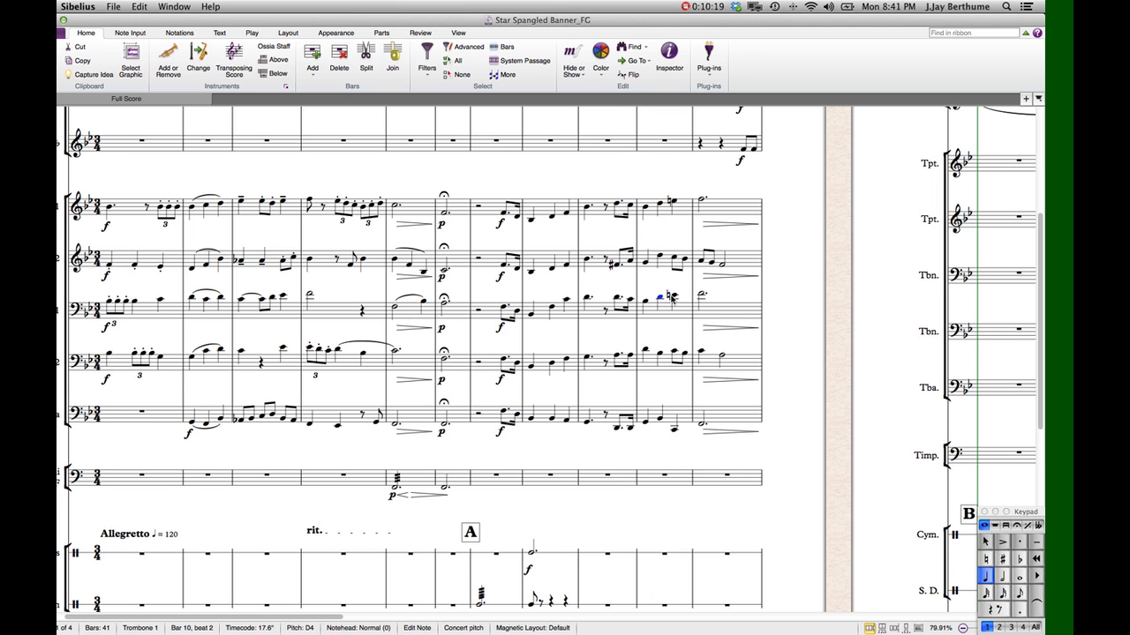
pyautogui.click(702, 296)
pyautogui.press('Escape')
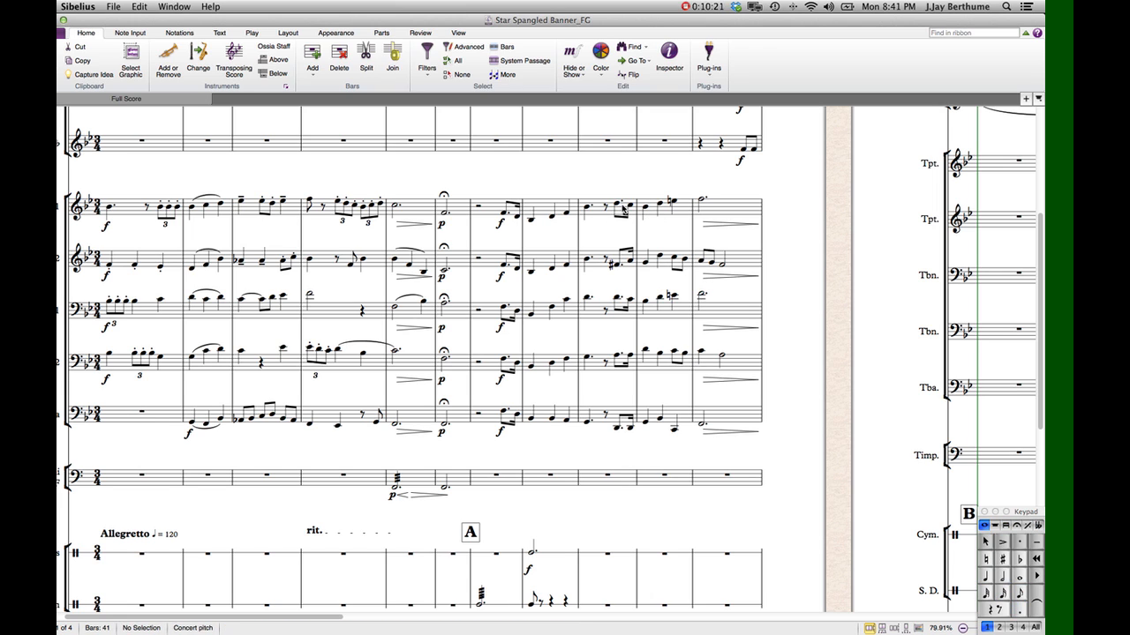
# - Step through the Trombone 2 notes from beat 3 of bar 7 to bar 11, and clear the selection
pyautogui.scroll(-2, 634, 346)
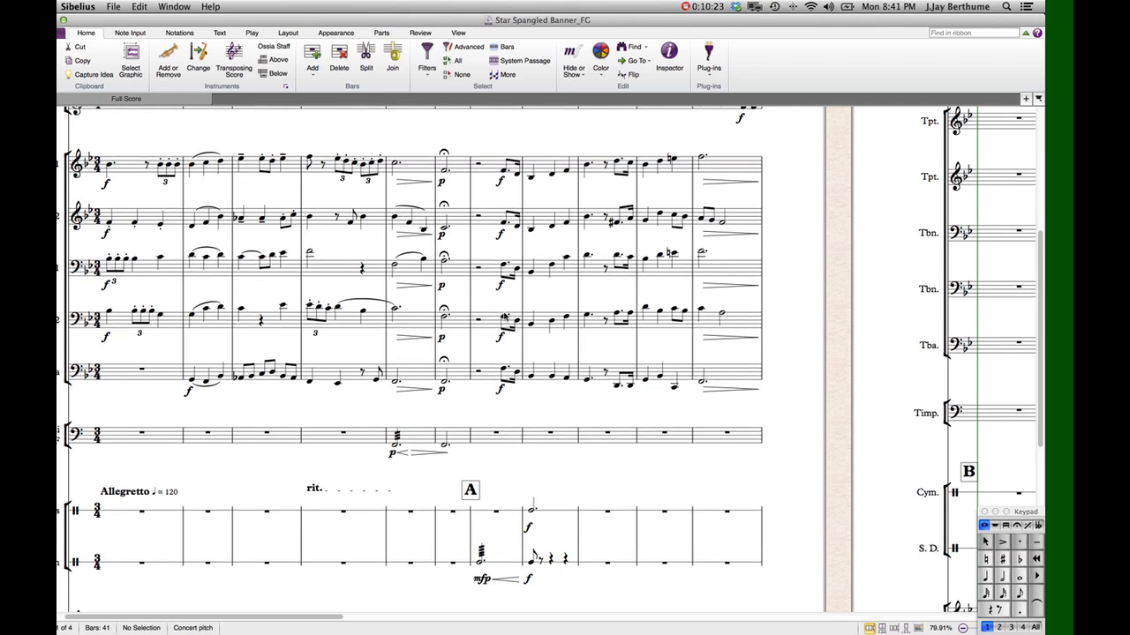
pyautogui.hscroll(-3, 505, 317)
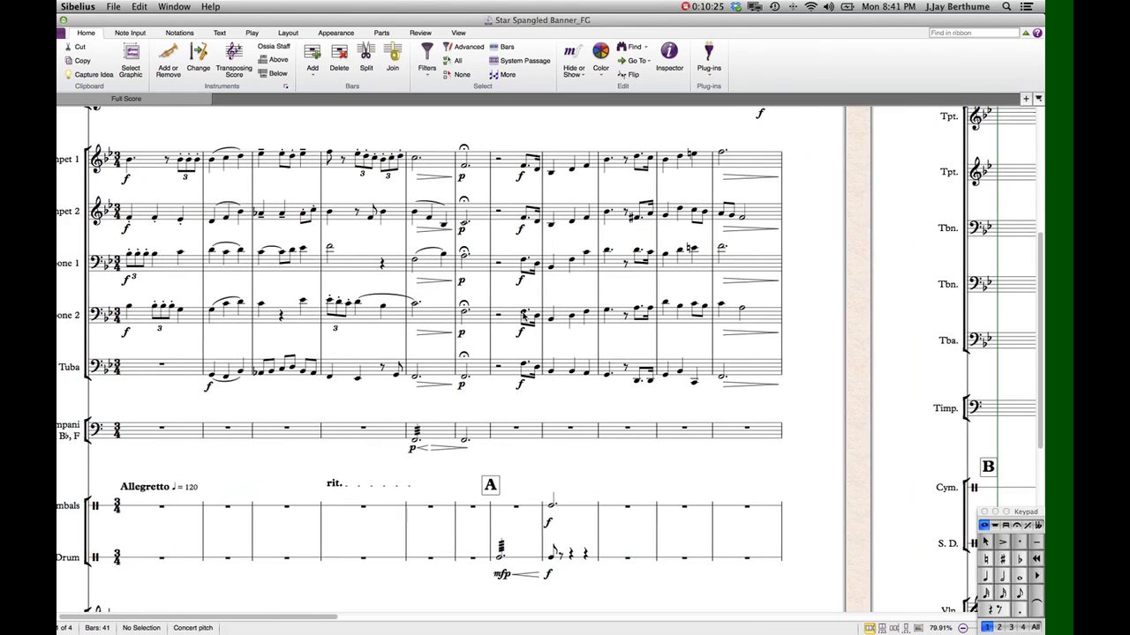
pyautogui.click(526, 315)
pyautogui.press('Right')
pyautogui.press('Right')
pyautogui.press('Right')
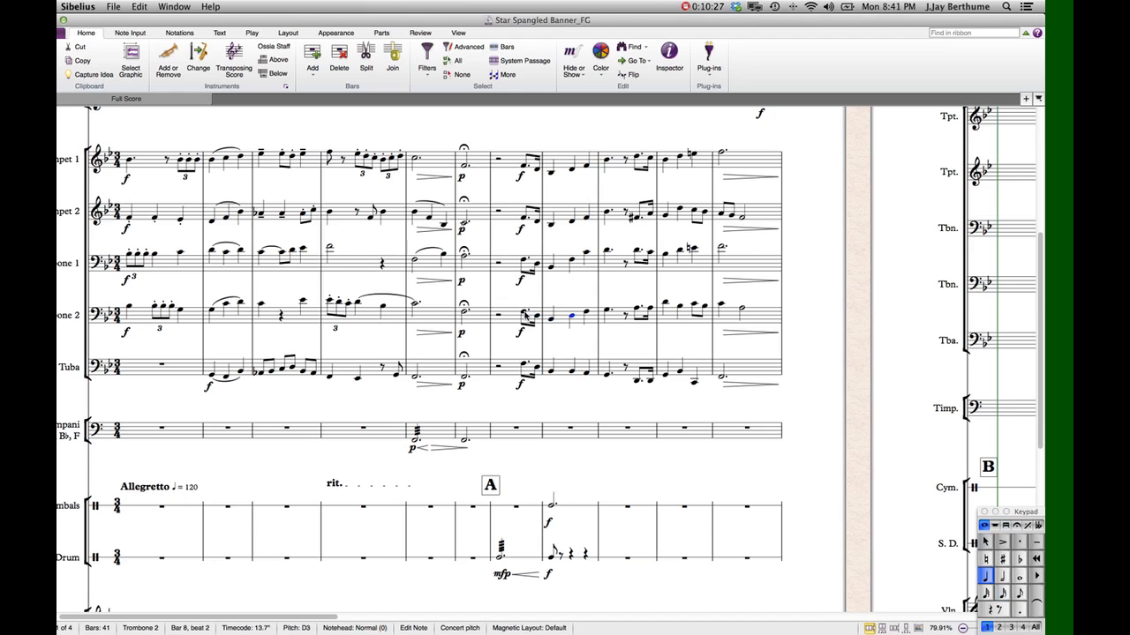
pyautogui.press('Right')
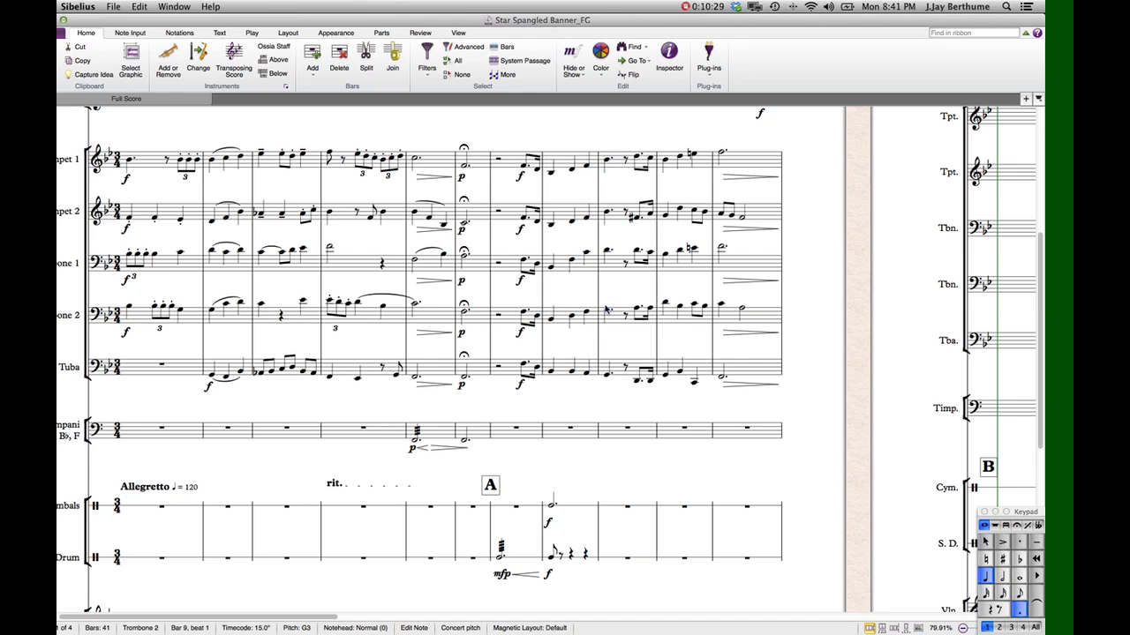
pyautogui.press('Right')
pyautogui.press('Right')
pyautogui.press('Right')
pyautogui.press('Right')
pyautogui.press('Right')
pyautogui.press('Right')
pyautogui.press('Right')
pyautogui.press('Right')
pyautogui.press('Right')
pyautogui.press('Right')
pyautogui.press('Escape')
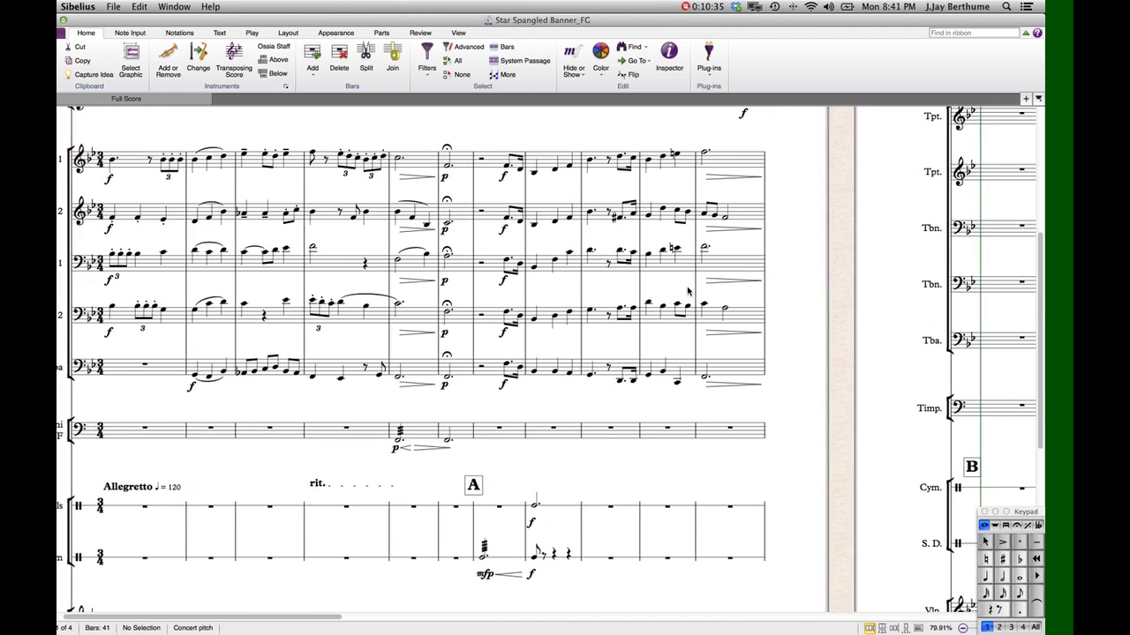
# - Step through the Trombone 2 notes from the start of bar 9 to beat 3 of bar 10, and clear the selection
pyautogui.hscroll(3, 655, 293)
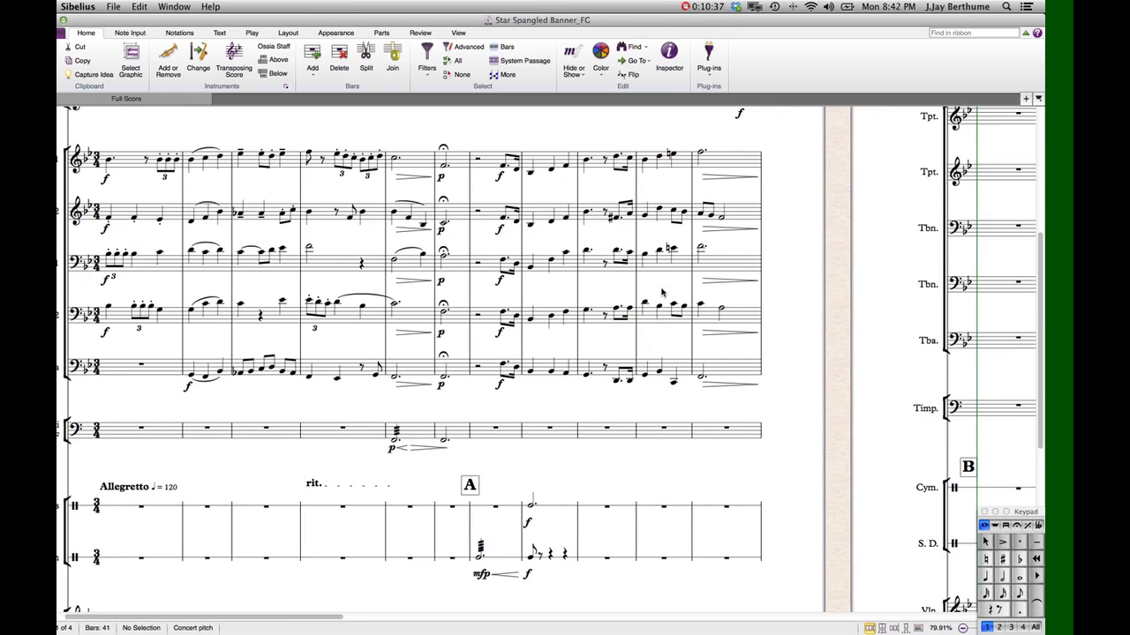
pyautogui.click(587, 311)
pyautogui.press('Right')
pyautogui.press('Right')
pyautogui.press('Right')
pyautogui.press('Right')
pyautogui.press('Right')
pyautogui.press('Right')
pyautogui.press('Right')
pyautogui.press('Right')
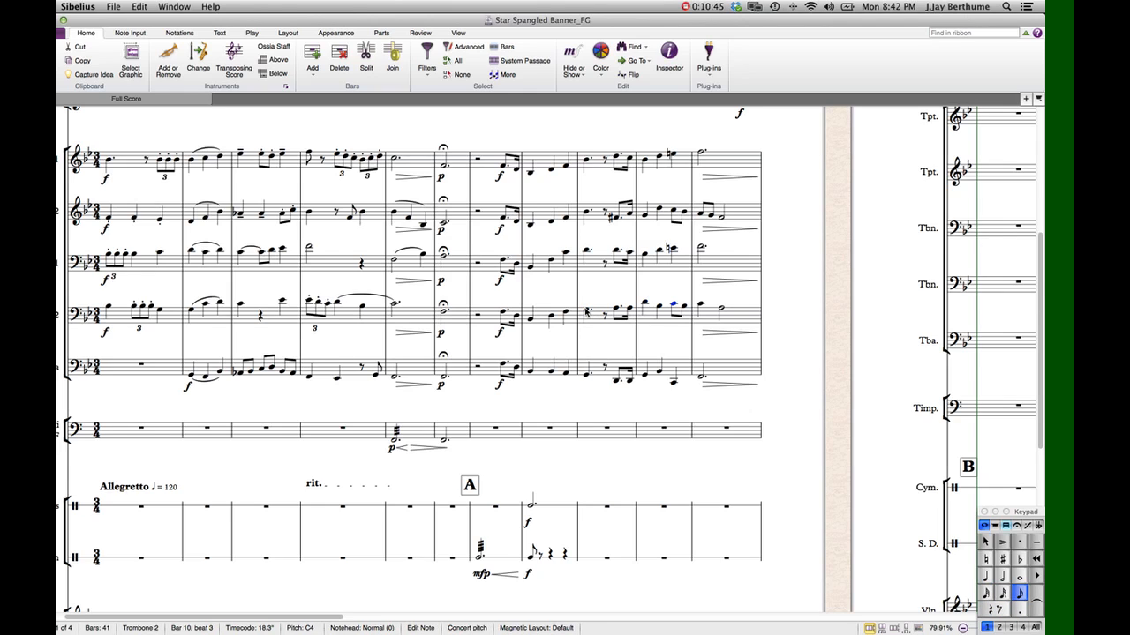
pyautogui.press('Escape')
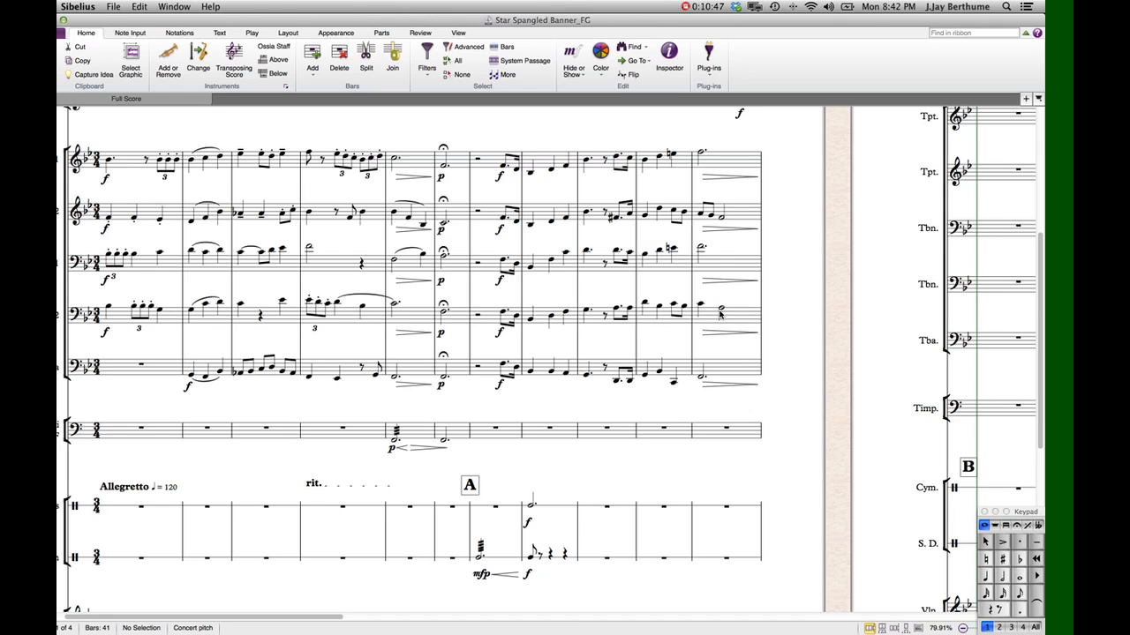
# - Check the half note and the second eighth note of Trumpet 2 in bar 11, and clear the selection
pyautogui.click(721, 215)
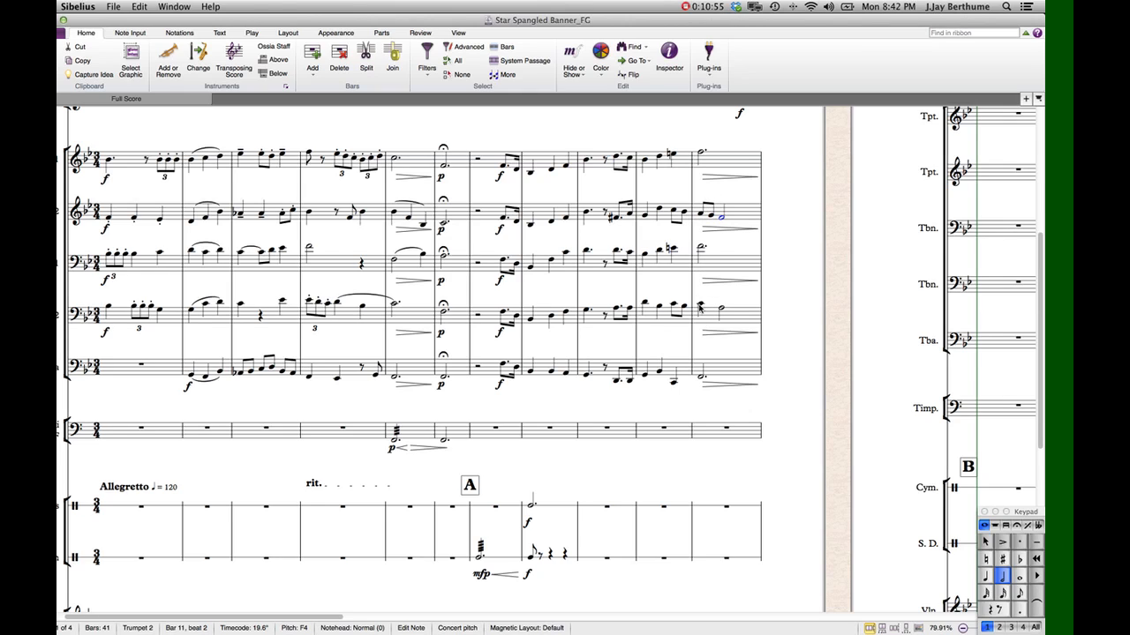
pyautogui.click(719, 233)
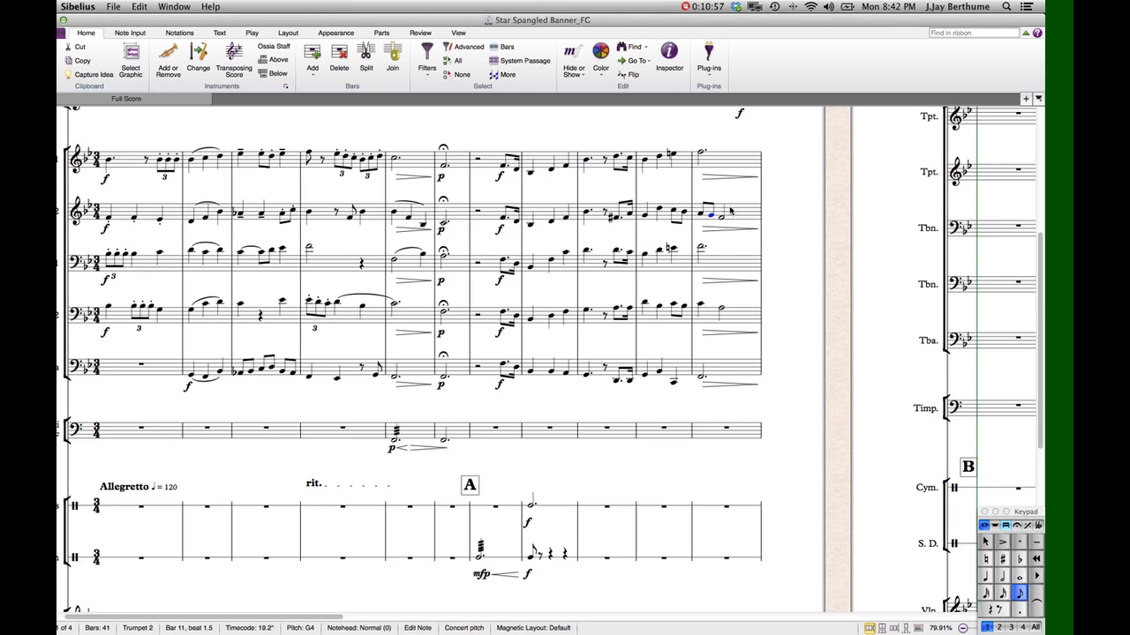
pyautogui.scroll(-3, 719, 233)
pyautogui.scroll(3, 719, 233)
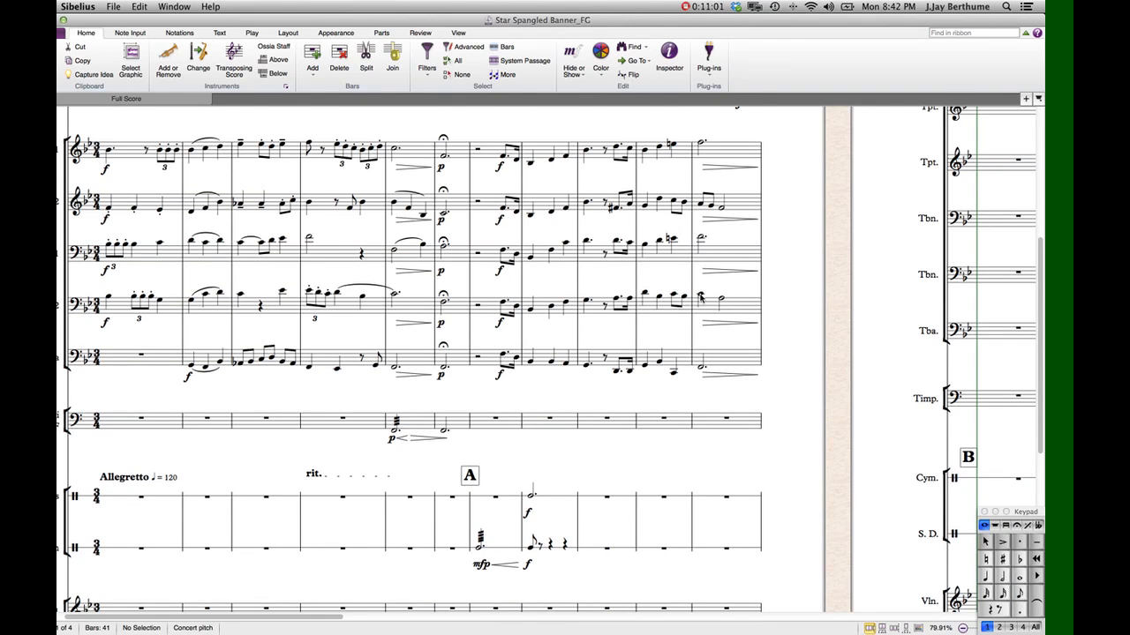
# - Check the Trombone 2 notes in bar 11, selecting the quarter note on beat 1
pyautogui.click(702, 298)
pyautogui.press('Escape')
pyautogui.moveTo(719, 298); pyautogui.dragTo(840, 303)
pyautogui.click(820, 299)
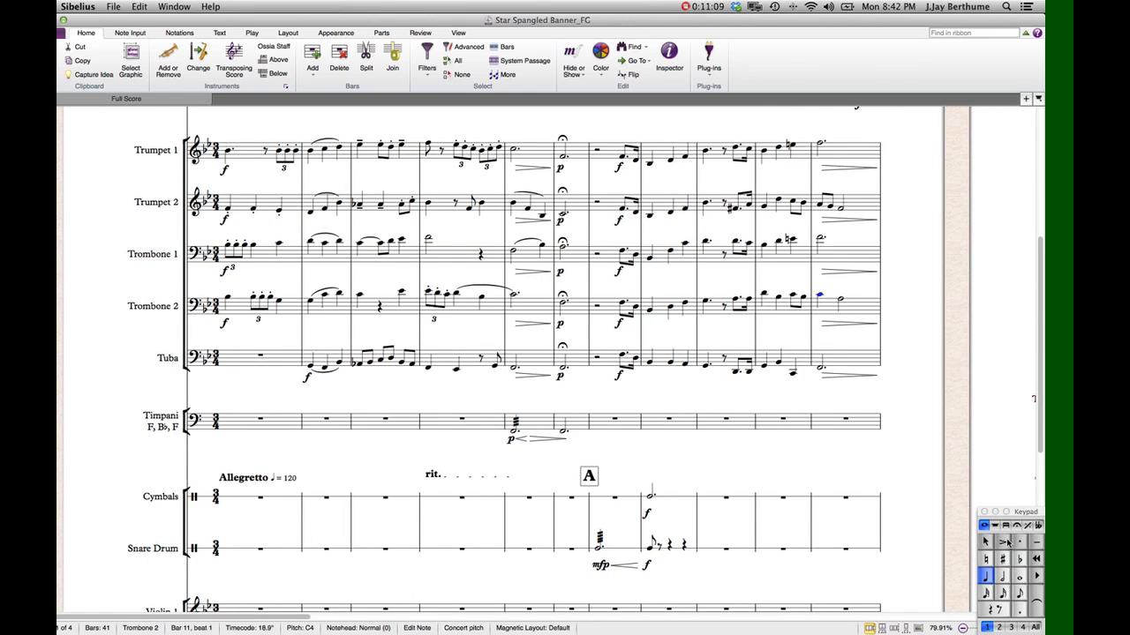
# - Try two eighth notes in place of Trombone 2's first quarter note in bar 11, making the second a B
pyautogui.click(1021, 596)
pyautogui.press('b')
pyautogui.press('Escape')
# - Check Trumpet 1's first note in bar 10, and restore Trombone 2's first beat of bar 11 to a quarter note
pyautogui.click(762, 151)
pyautogui.press('super+minus')
pyautogui.press('super+minus')
pyautogui.press('super+minus')
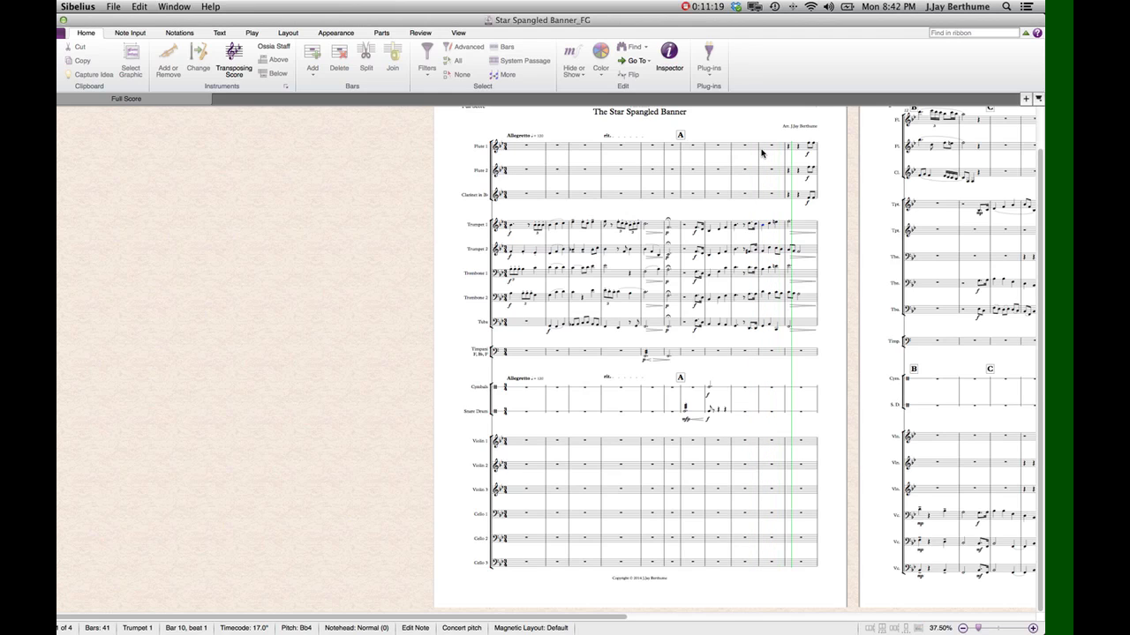
pyautogui.press('Escape')
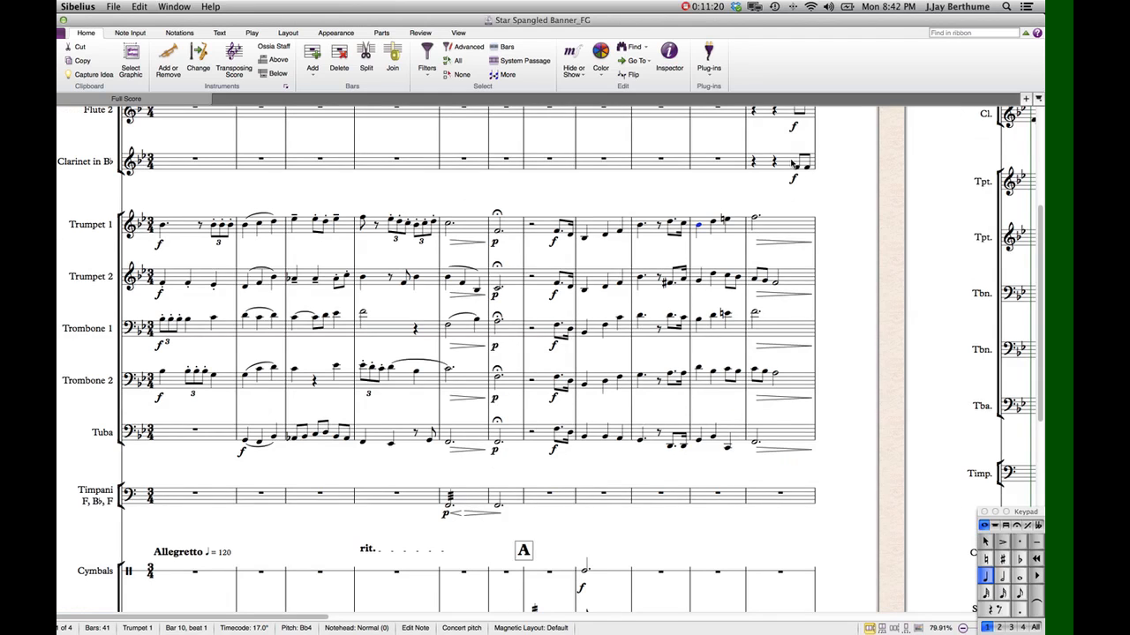
pyautogui.click(755, 370)
pyautogui.press('Escape')
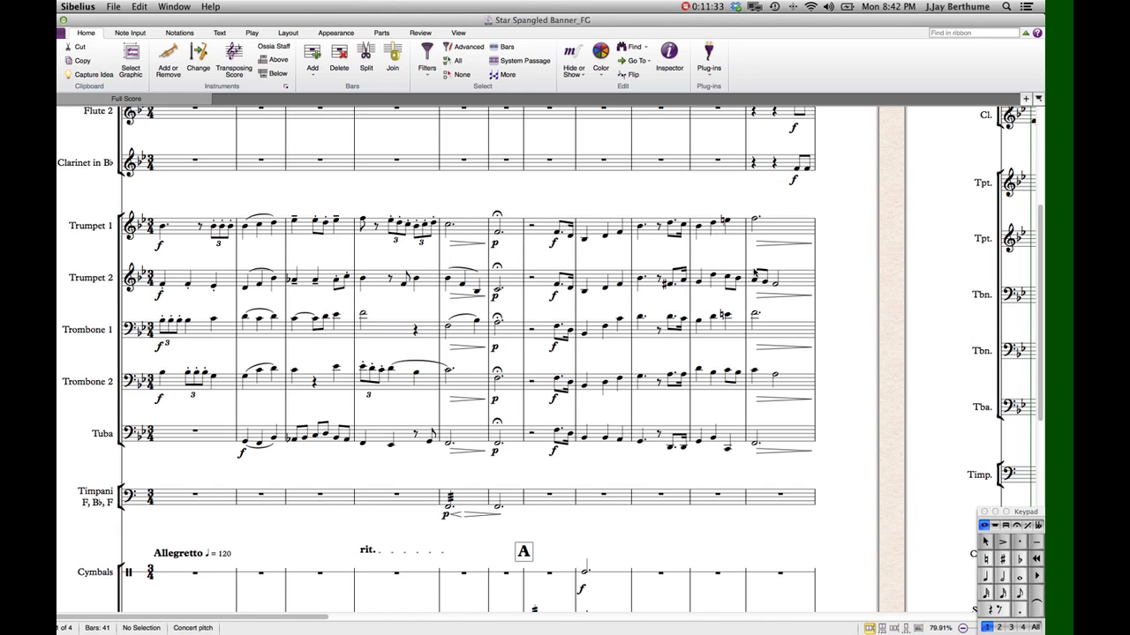
# - Examine how the end of page 1 leads into the woodwind and brass parts at rehearsals B and C on page 2
pyautogui.scroll(-5, 707, 253)
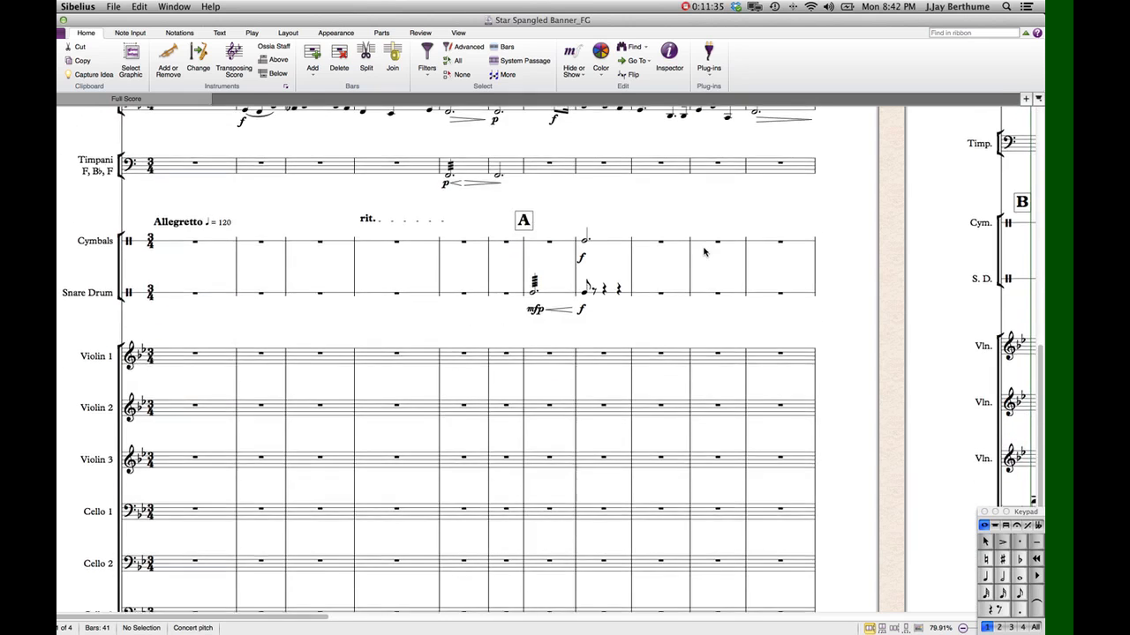
pyautogui.scroll(8, 703, 253)
pyautogui.hscroll(2, 705, 254)
pyautogui.scroll(-2, 711, 261)
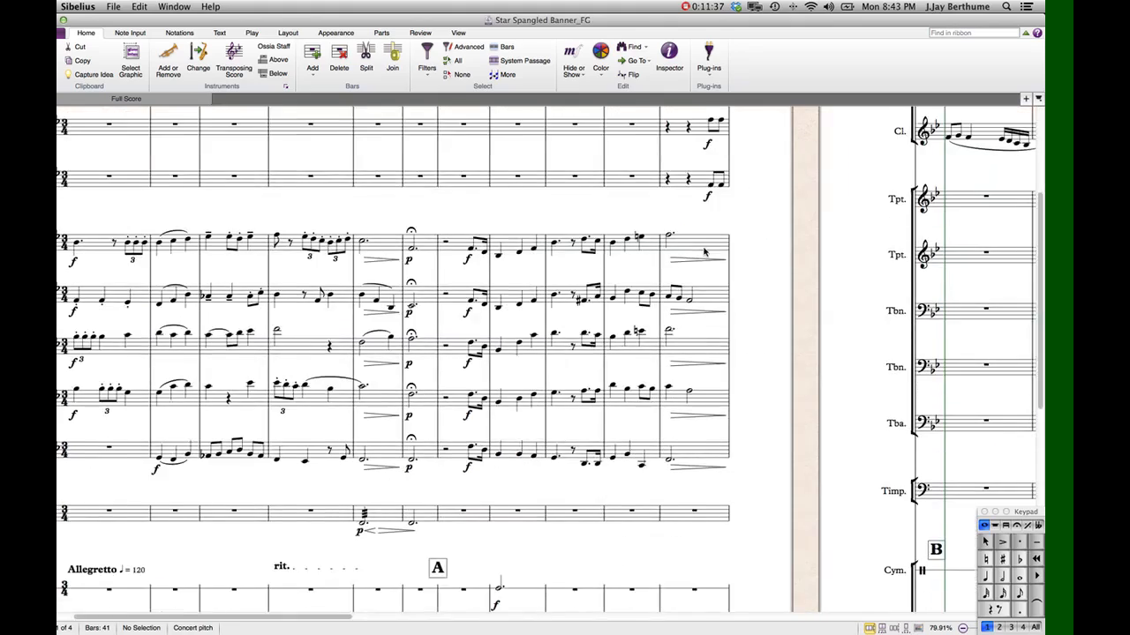
pyautogui.hscroll(2, 717, 271)
pyautogui.scroll(-5, 717, 271)
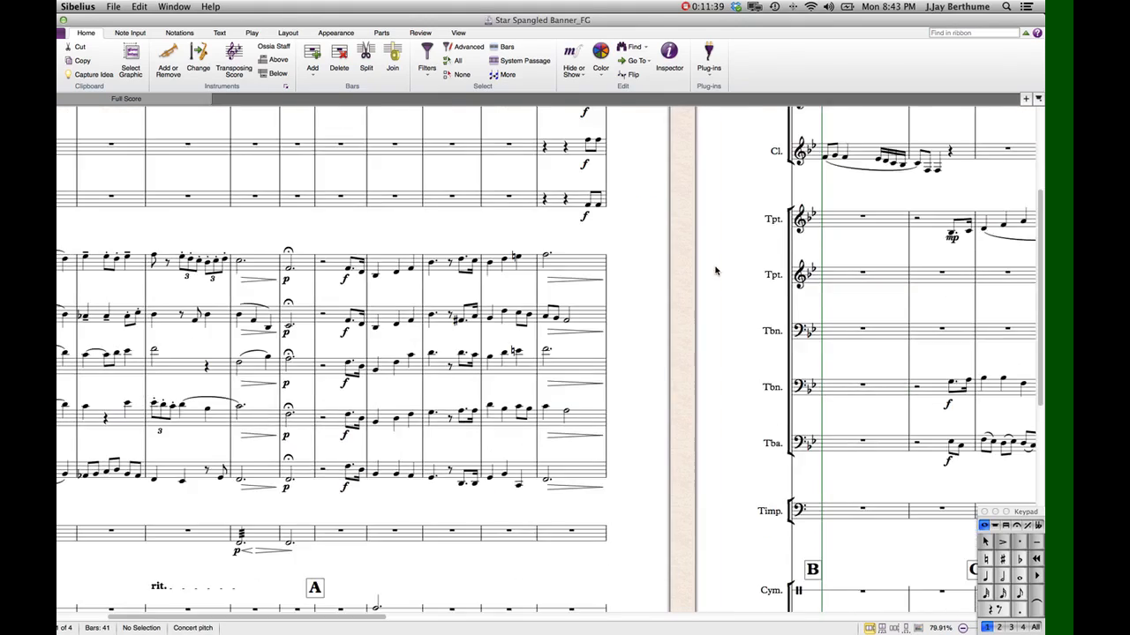
pyautogui.scroll(5, 717, 271)
pyautogui.hscroll(2, 717, 271)
pyautogui.hscroll(2, 711, 274)
pyautogui.scroll(-5, 710, 274)
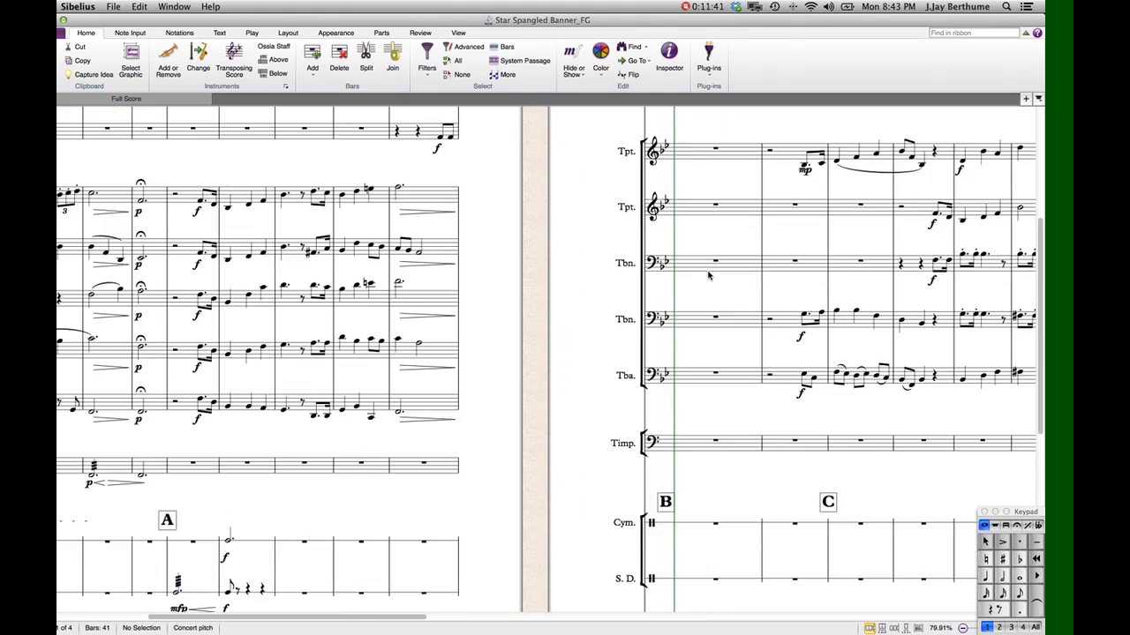
pyautogui.scroll(4, 695, 290)
pyautogui.scroll(2, 695, 289)
pyautogui.hscroll(-3, 671, 274)
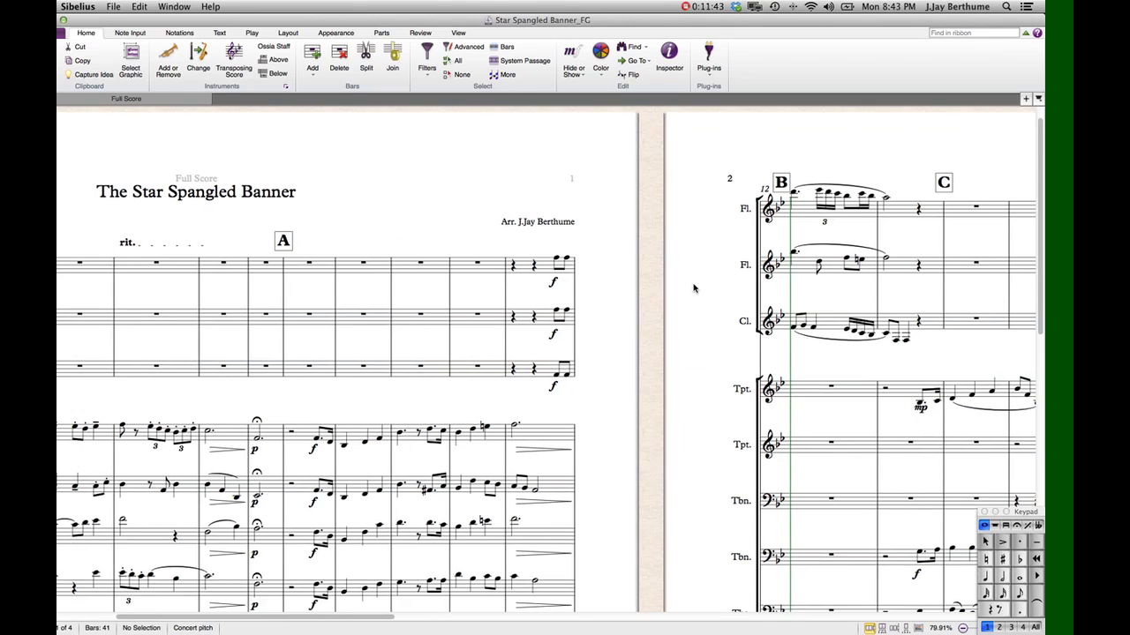
# - Review the woodwind and brass staves on page 1, from Flute 1 down to Tuba
pyautogui.scroll(-1, 653, 260)
pyautogui.hscroll(-4, 651, 256)
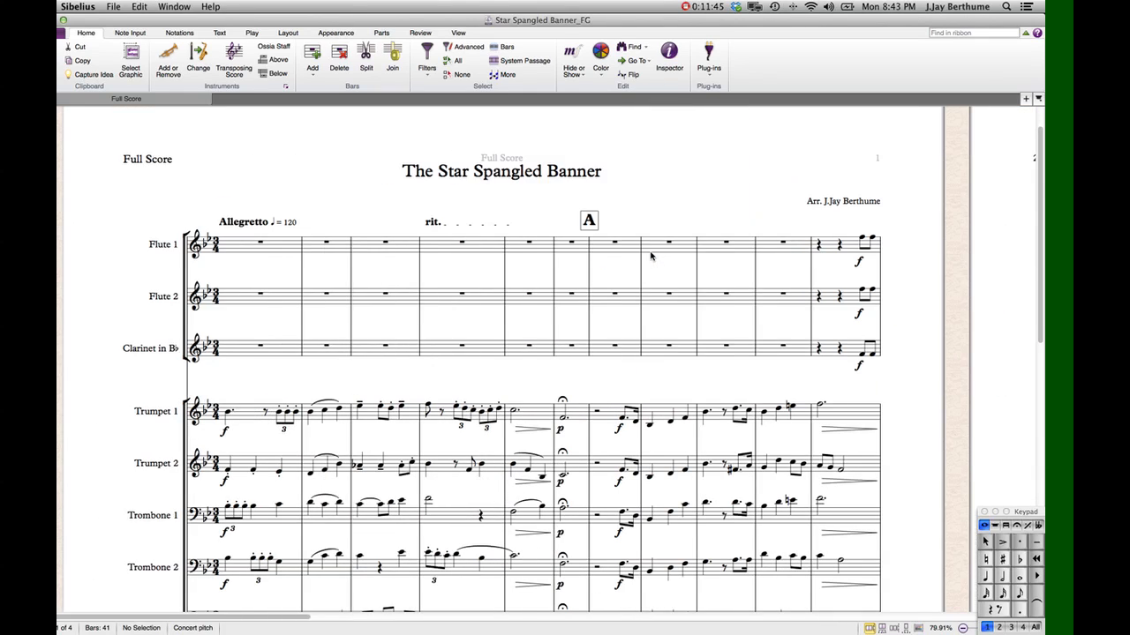
pyautogui.scroll(-4, 650, 256)
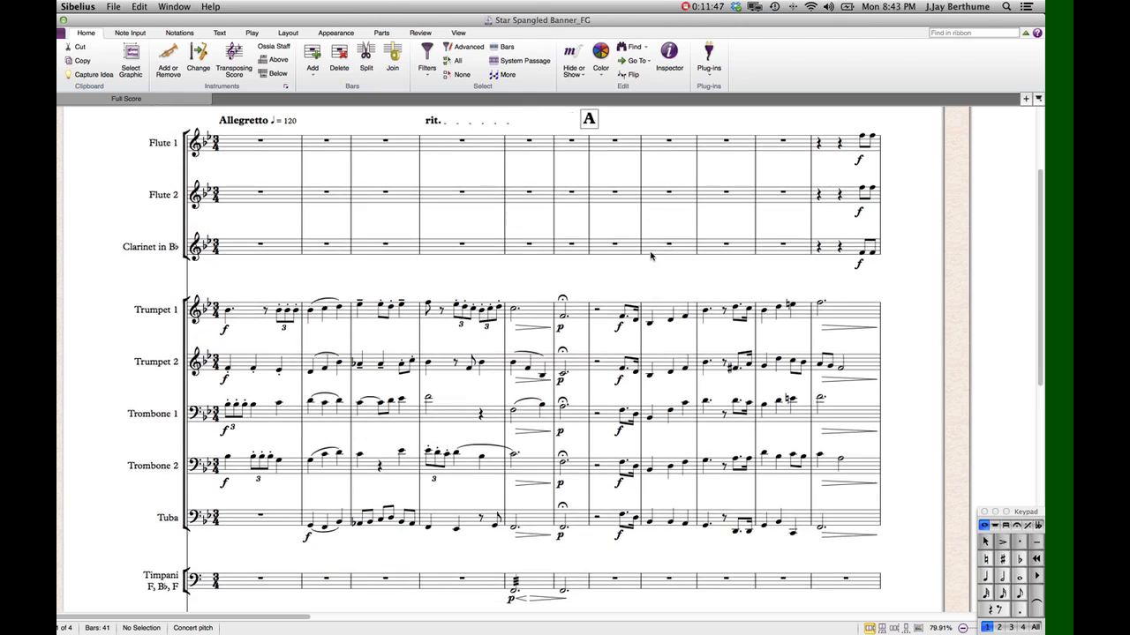
pyautogui.scroll(6, 651, 256)
pyautogui.scroll(-2, 650, 256)
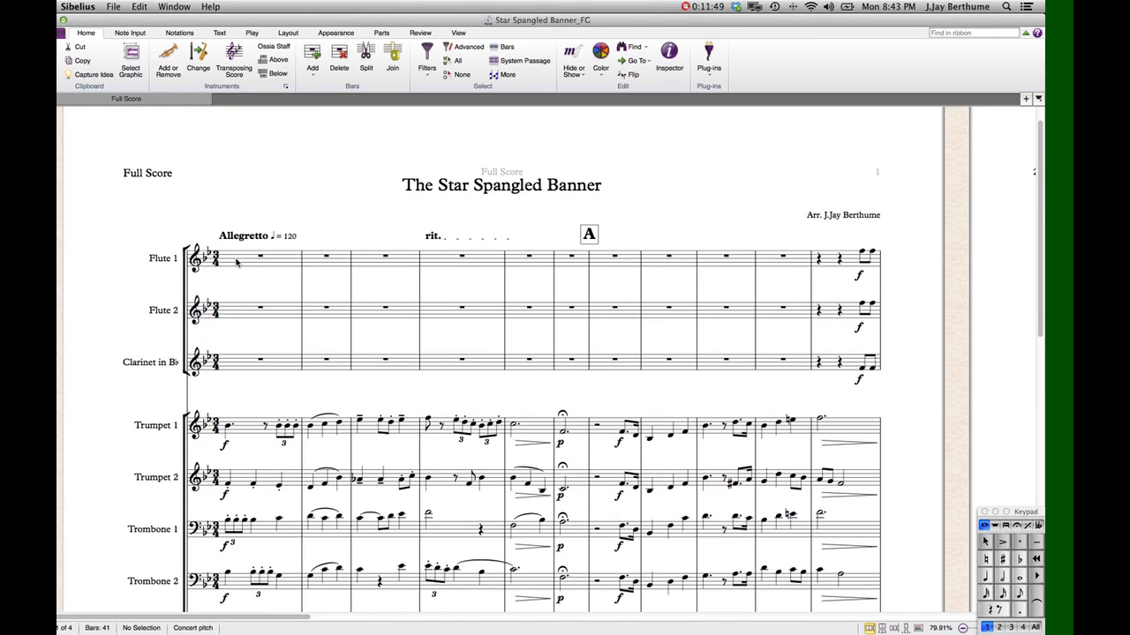
pyautogui.scroll(-8, 139, 283)
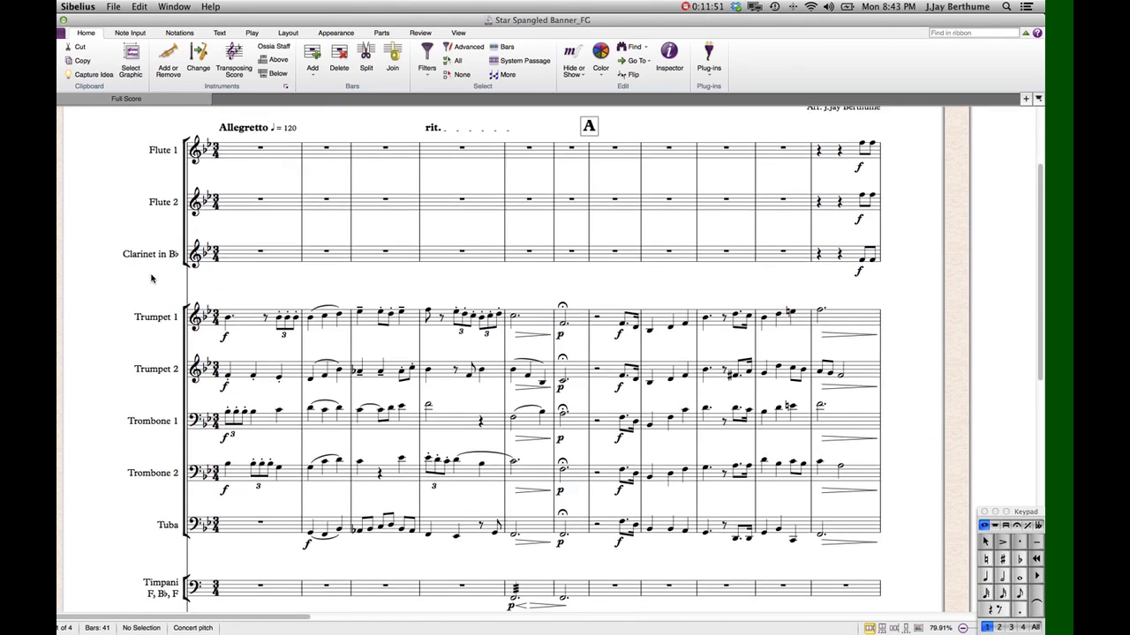
pyautogui.scroll(4, 151, 278)
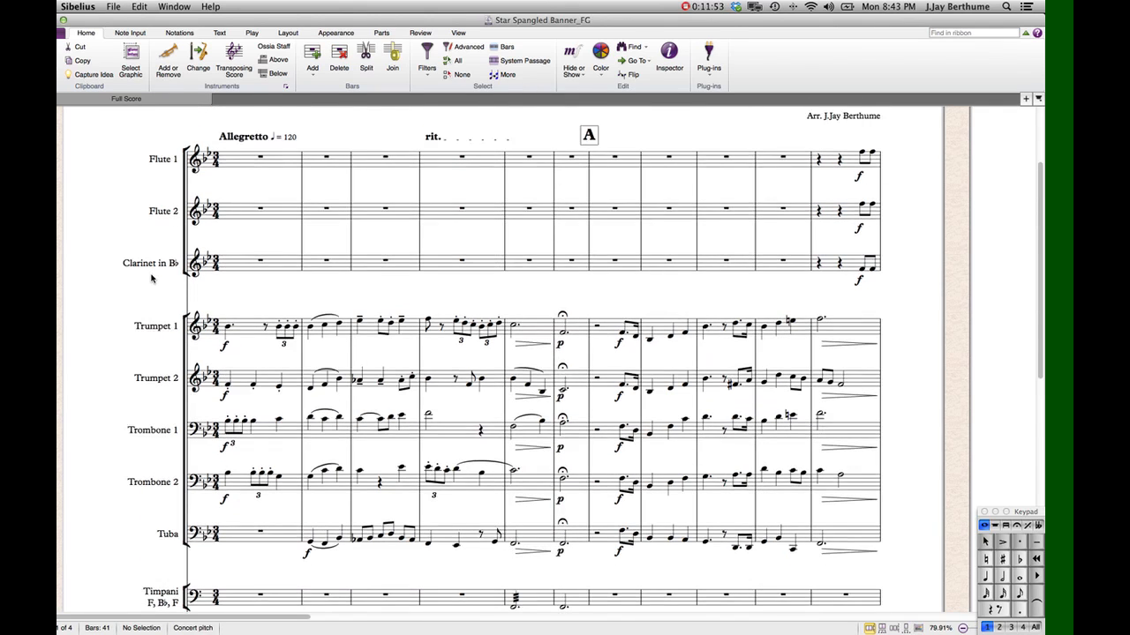
pyautogui.scroll(-2, 190, 269)
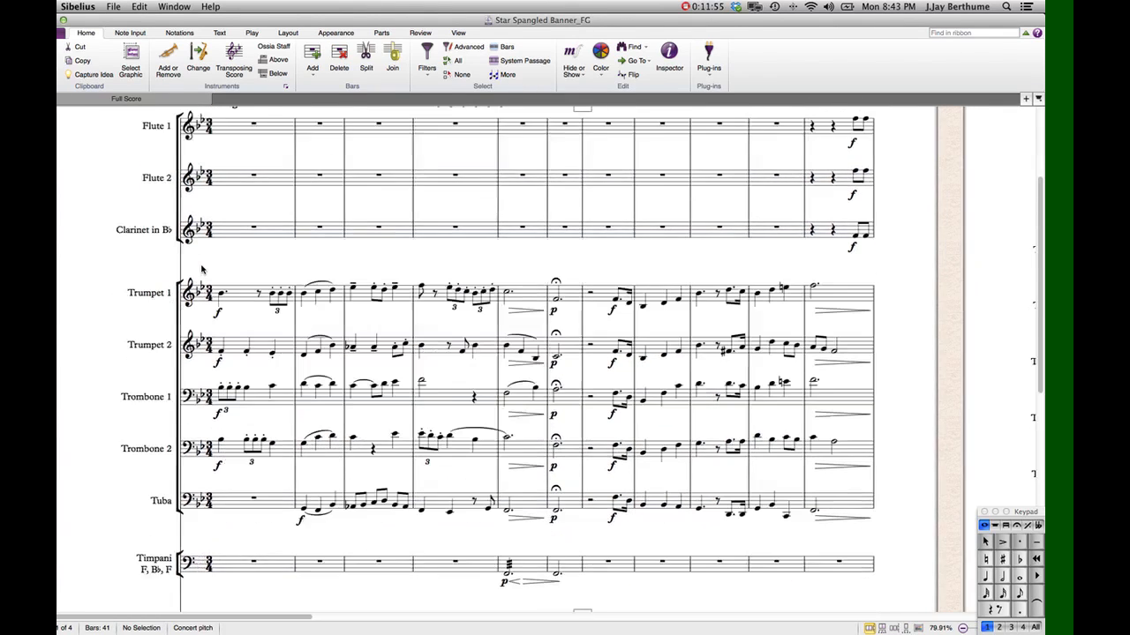
pyautogui.scroll(-2, 202, 269)
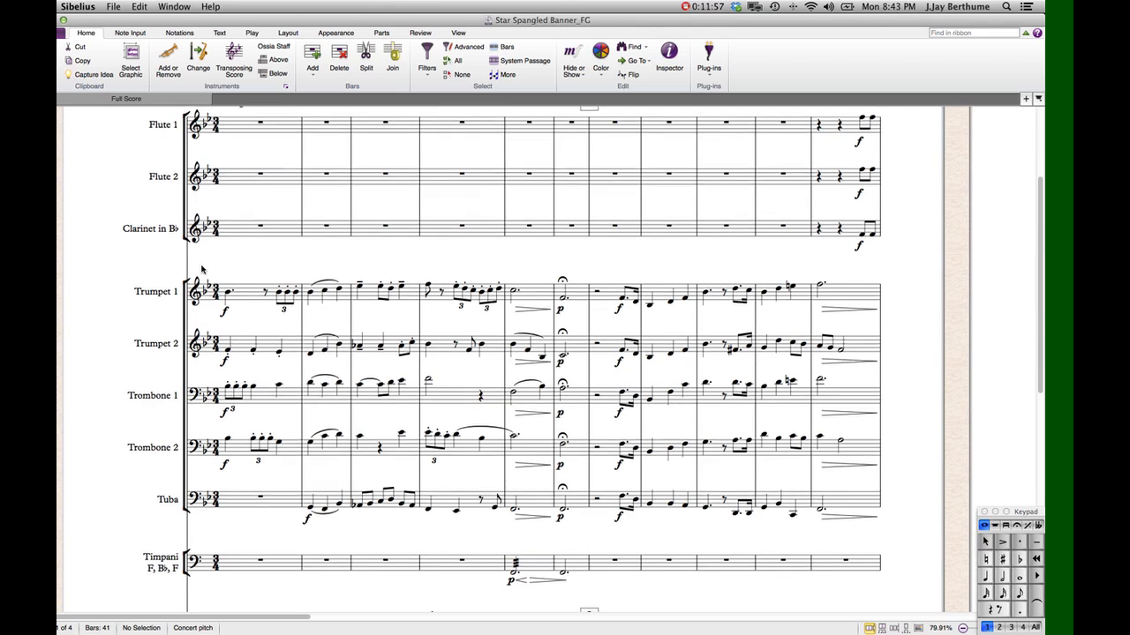
# - Examine the timpani roll in bar 5 and the cymbal and snare drum parts from rehearsal A to bar 8
pyautogui.scroll(-10, 181, 235)
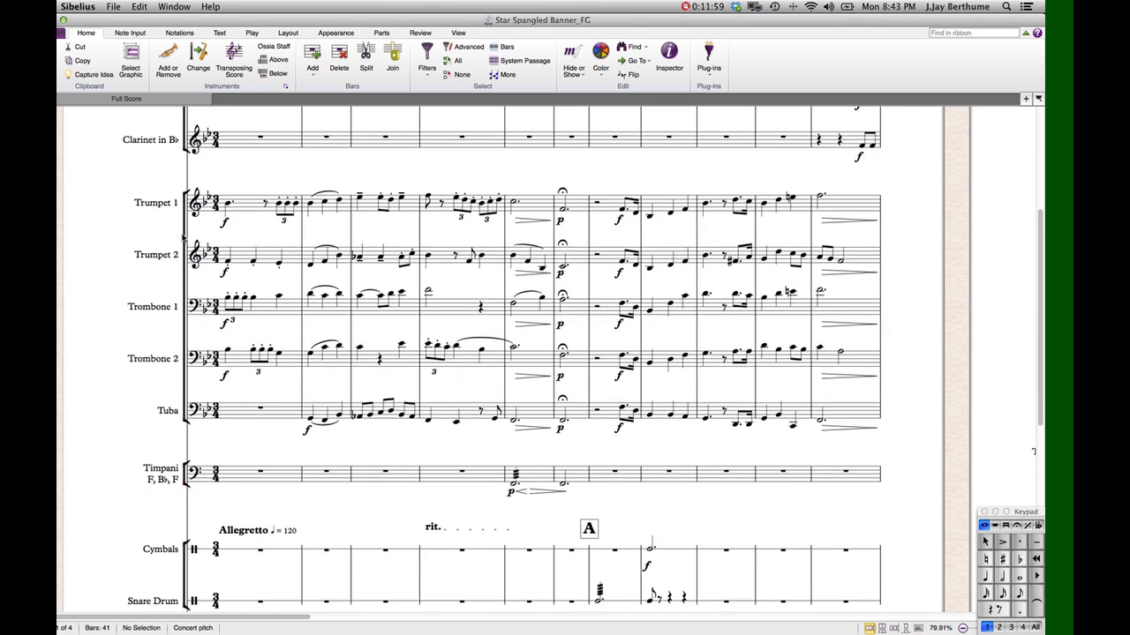
pyautogui.scroll(-1, 182, 237)
pyautogui.scroll(4, 182, 236)
pyautogui.scroll(-3, 182, 236)
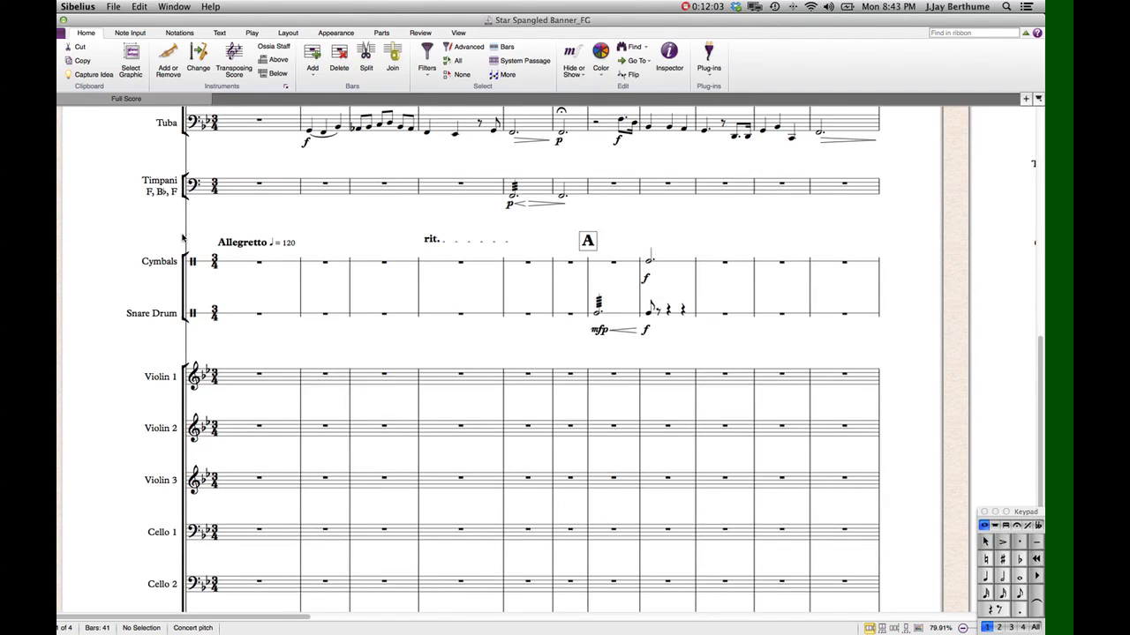
pyautogui.hscroll(-1, 140, 197)
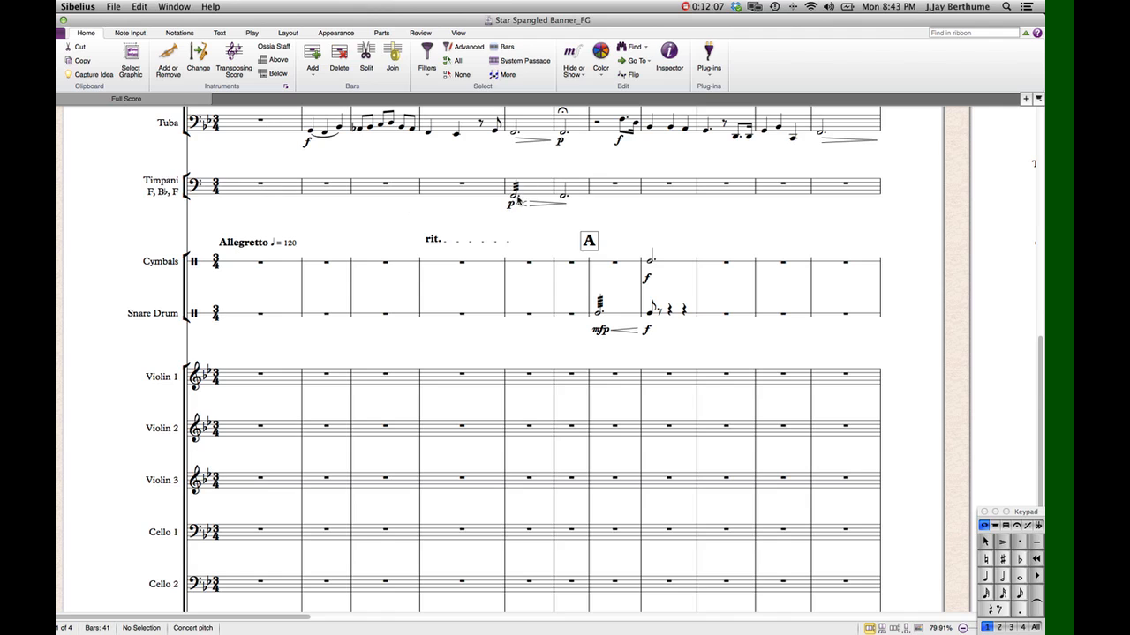
pyautogui.scroll(-2, 510, 181)
pyautogui.scroll(5, 516, 179)
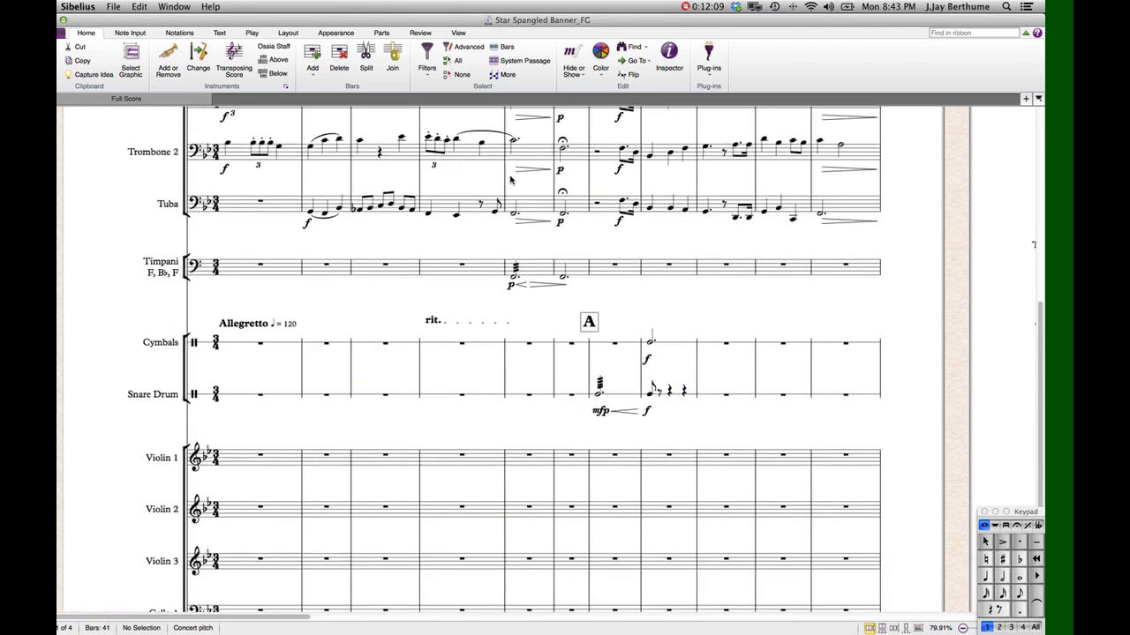
pyautogui.scroll(-2, 510, 178)
pyautogui.scroll(-2, 510, 181)
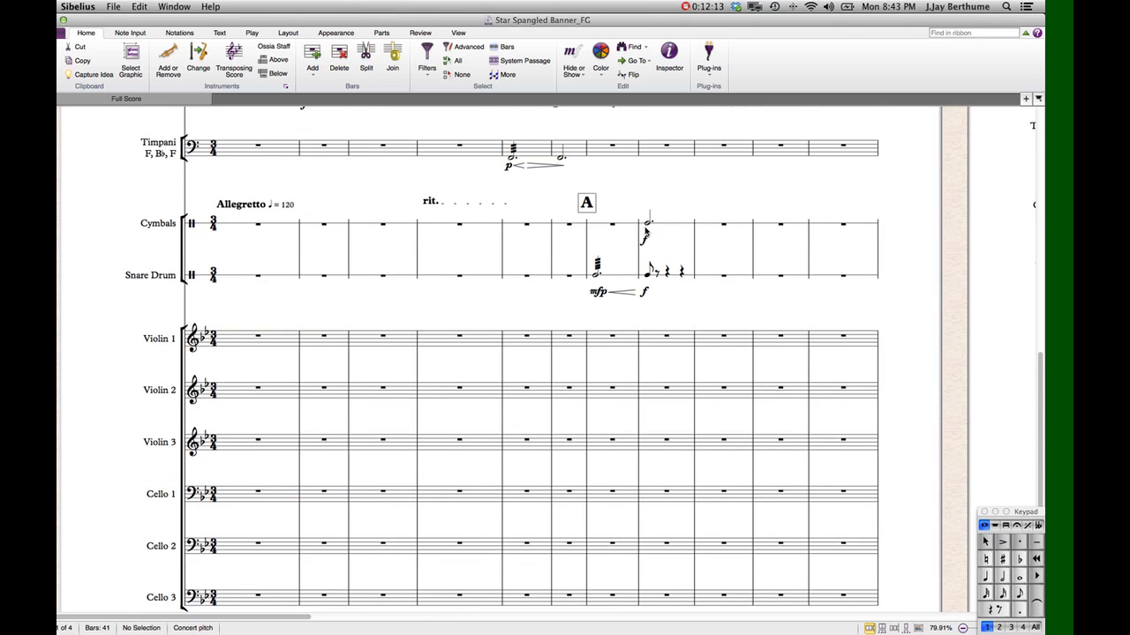
pyautogui.click(644, 228)
pyautogui.scroll(-2, 459, 214)
pyautogui.press('Escape')
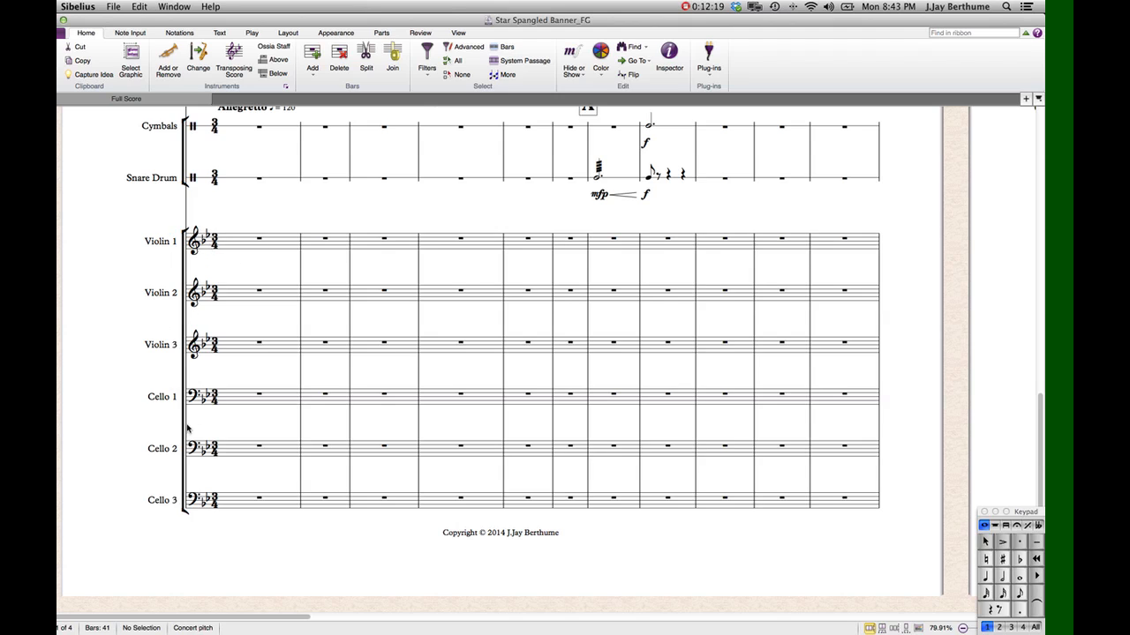
# - Compare the violin and cello staves on page 1 with the percussion, brass and woodwind staves above them
pyautogui.scroll(-1, 317, 262)
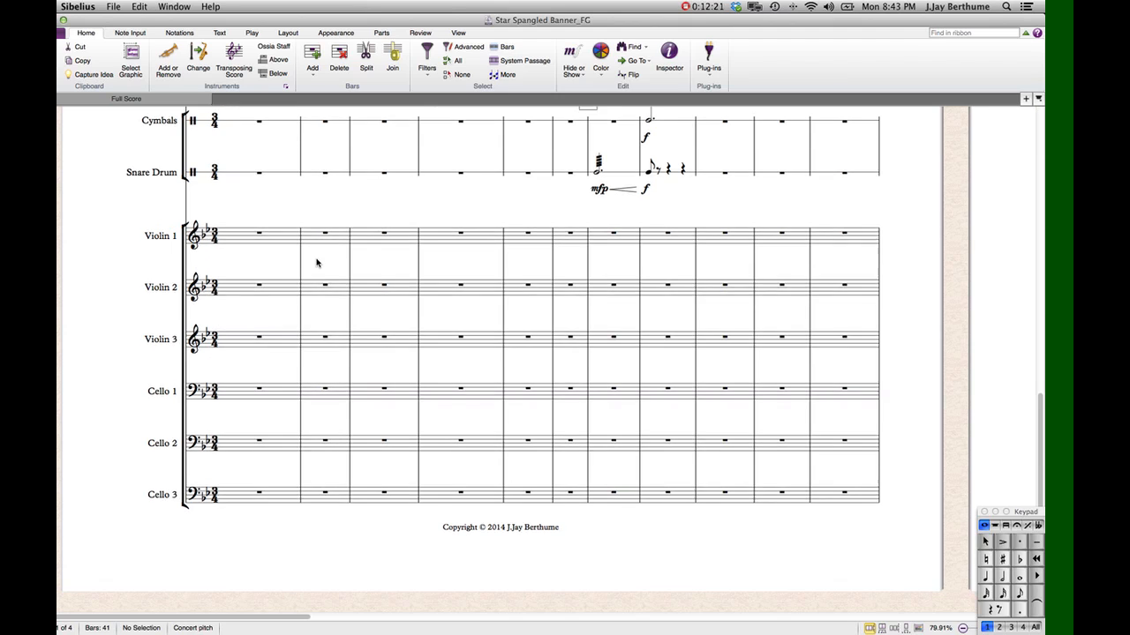
pyautogui.scroll(5, 317, 262)
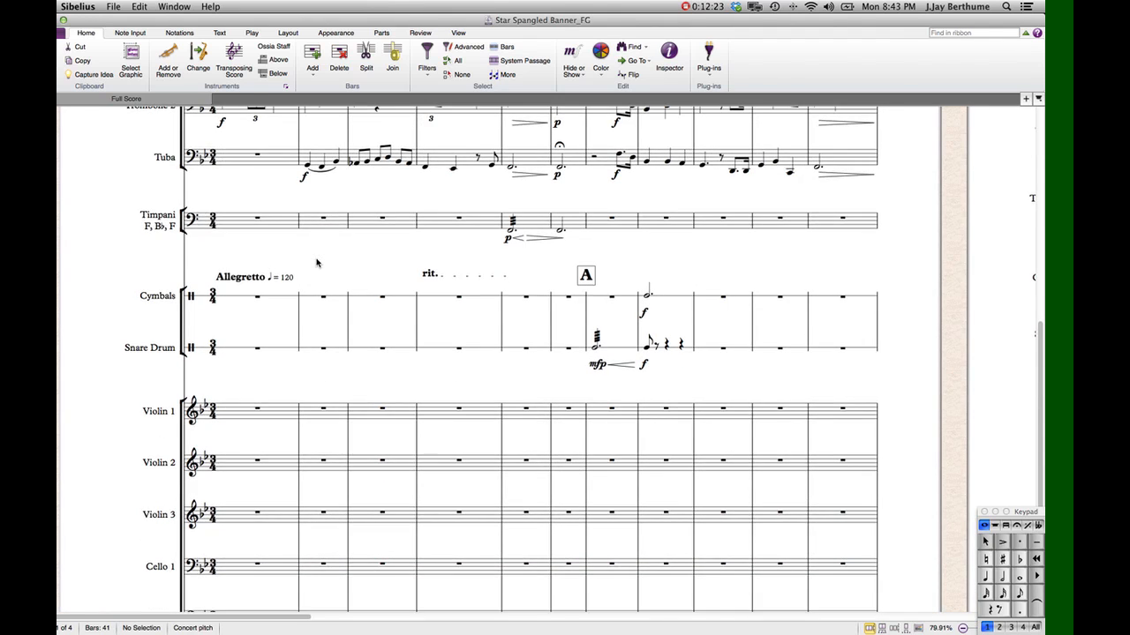
pyautogui.scroll(-2, 313, 261)
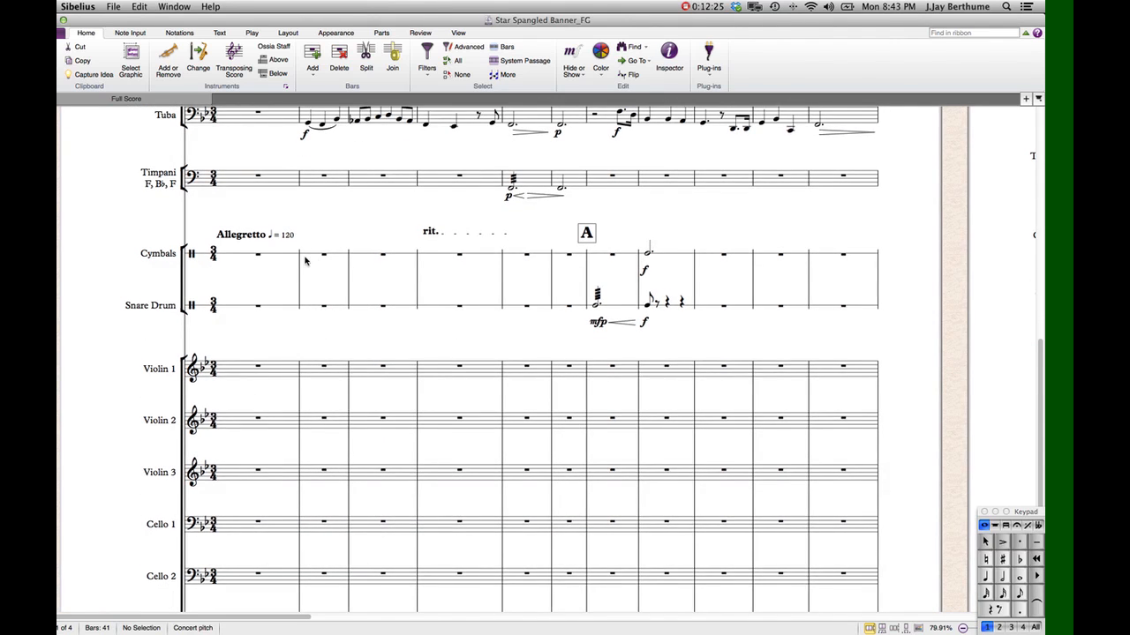
pyautogui.scroll(10, 426, 247)
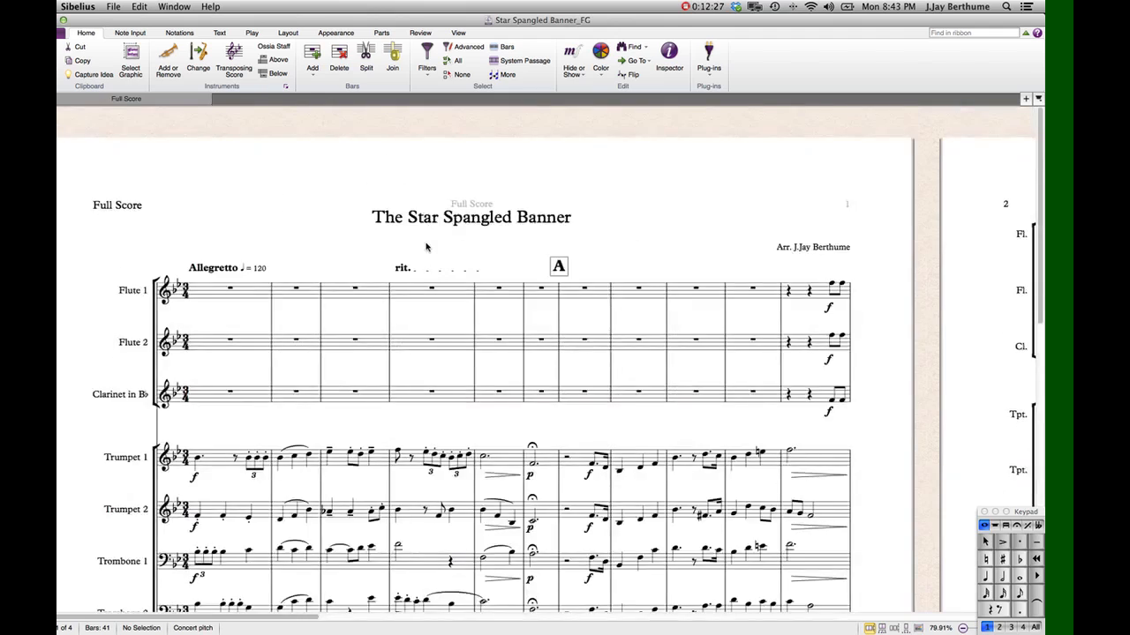
pyautogui.scroll(-9, 426, 247)
pyautogui.scroll(12, 426, 247)
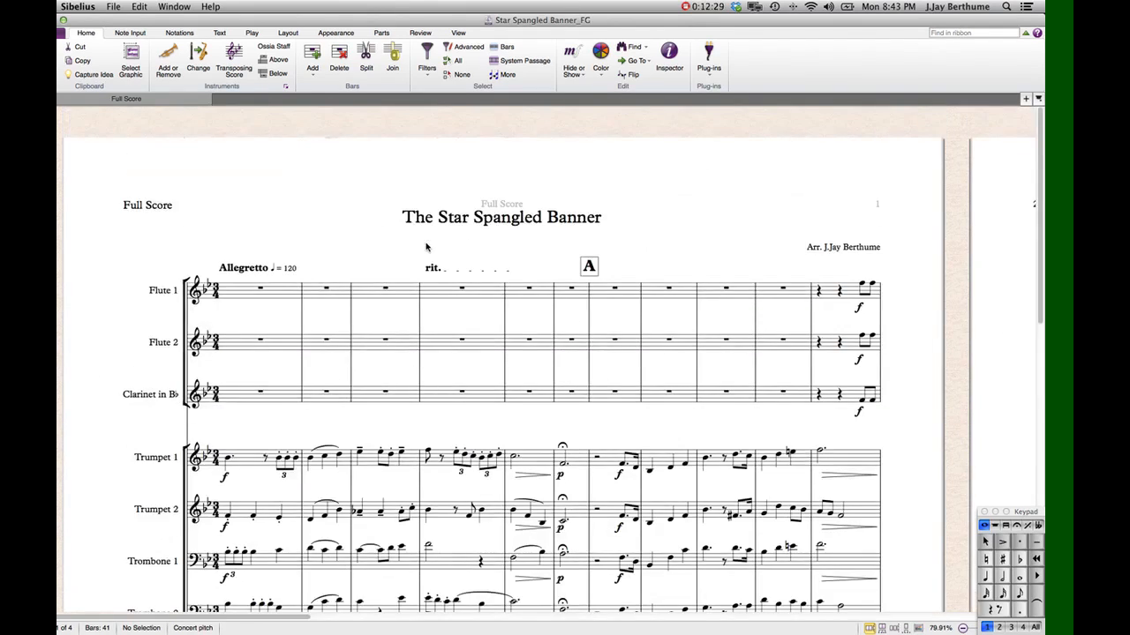
pyautogui.scroll(-3, 426, 248)
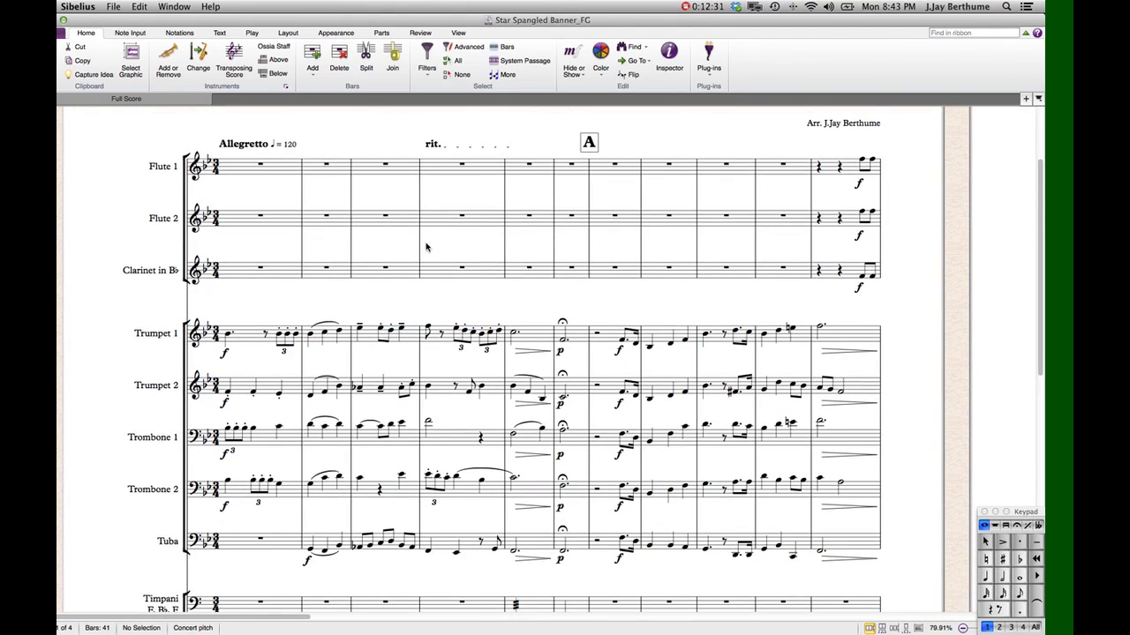
# - Examine the violin and cello entries on page 2, and return to the brass staves on page 1
pyautogui.scroll(-3, 425, 248)
pyautogui.hscroll(10, 425, 247)
pyautogui.scroll(-10, 425, 247)
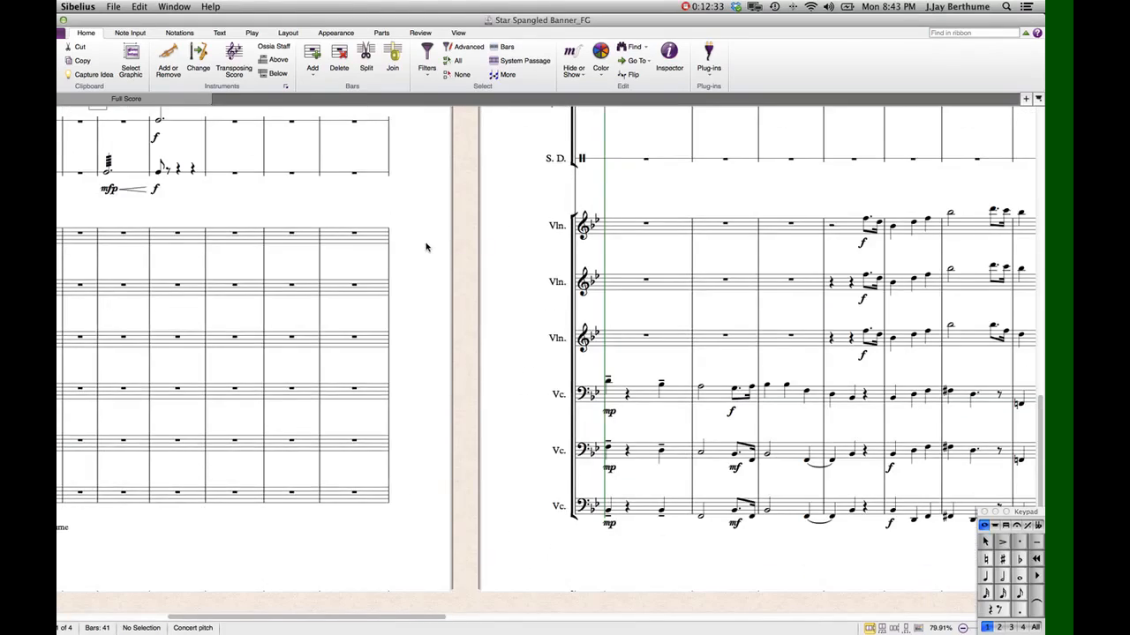
pyautogui.hscroll(8, 425, 247)
pyautogui.hscroll(-8, 425, 247)
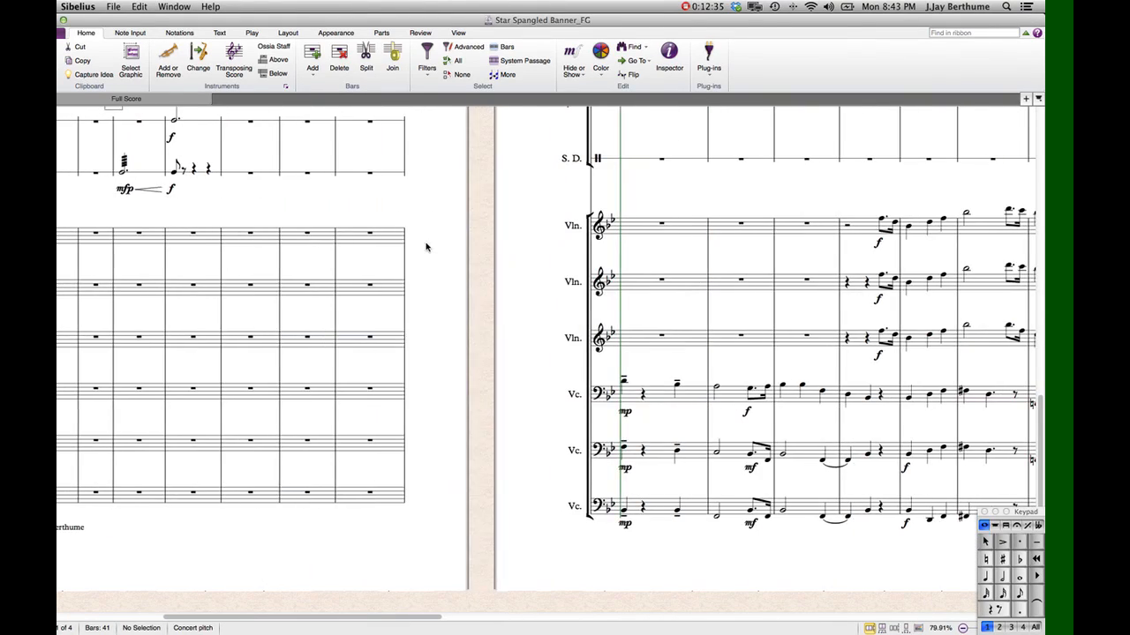
pyautogui.hscroll(-8, 426, 247)
pyautogui.scroll(10, 425, 247)
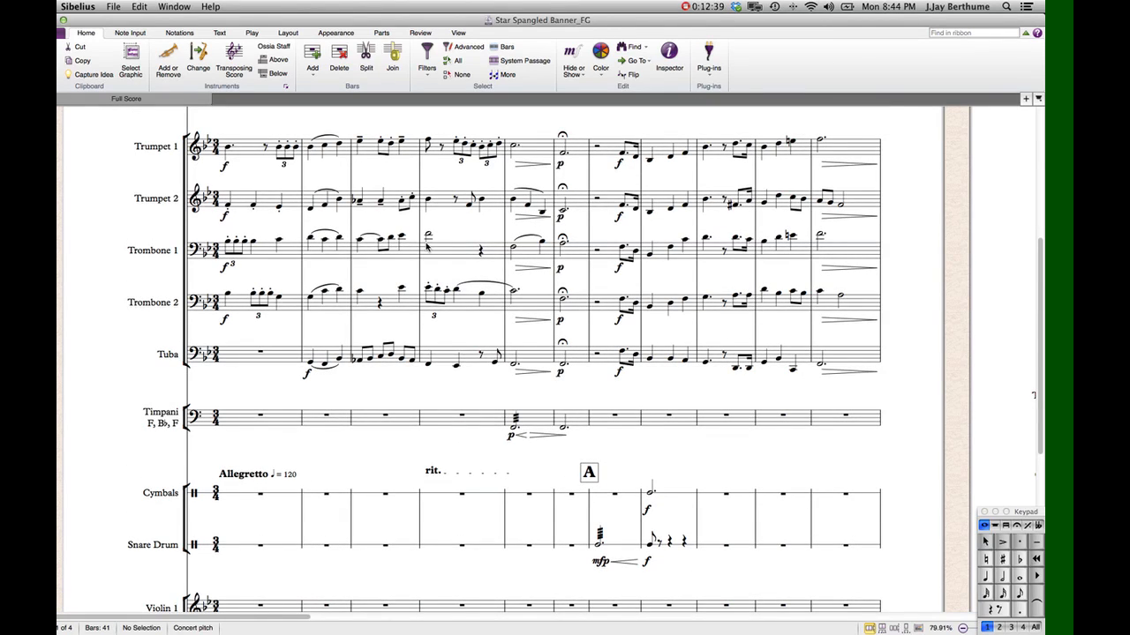
# - Look over the whole of page 1, from the woodwinds down to the Cello 3 staff and copyright line
pyautogui.scroll(-12, 426, 247)
pyautogui.scroll(15, 426, 247)
pyautogui.scroll(4, 426, 247)
pyautogui.scroll(-9, 426, 248)
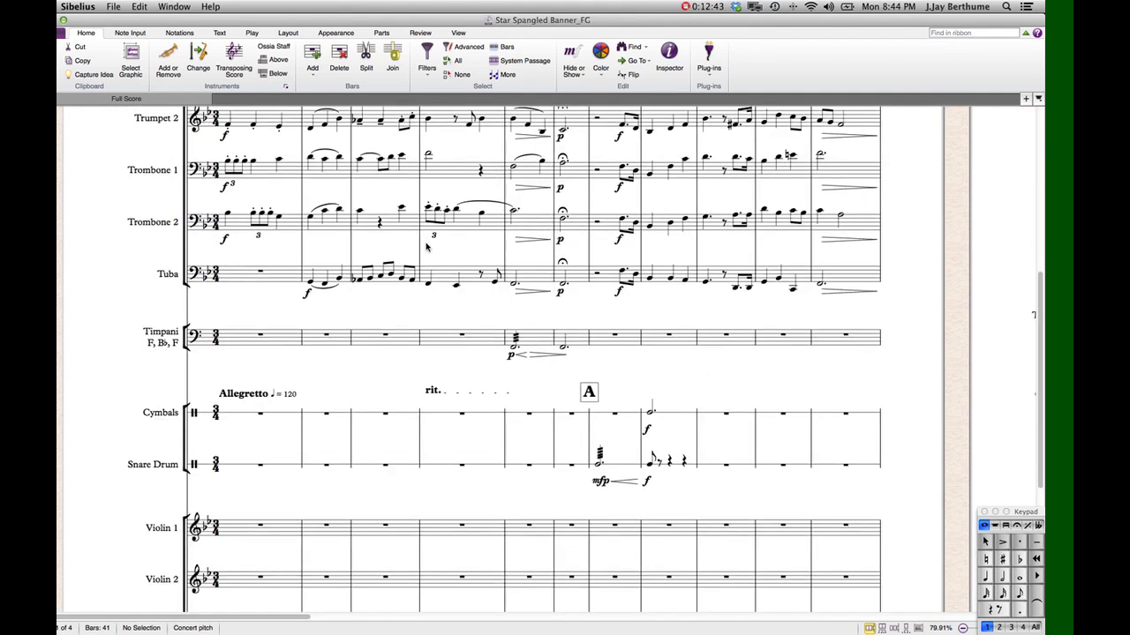
pyautogui.scroll(-3, 426, 248)
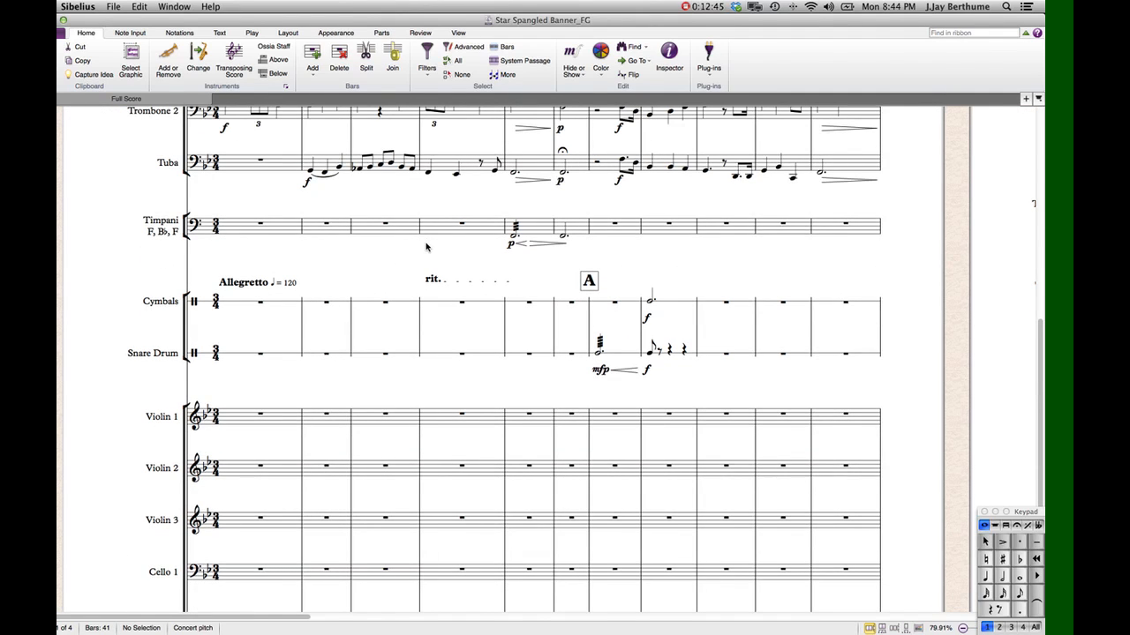
pyautogui.scroll(-3, 426, 247)
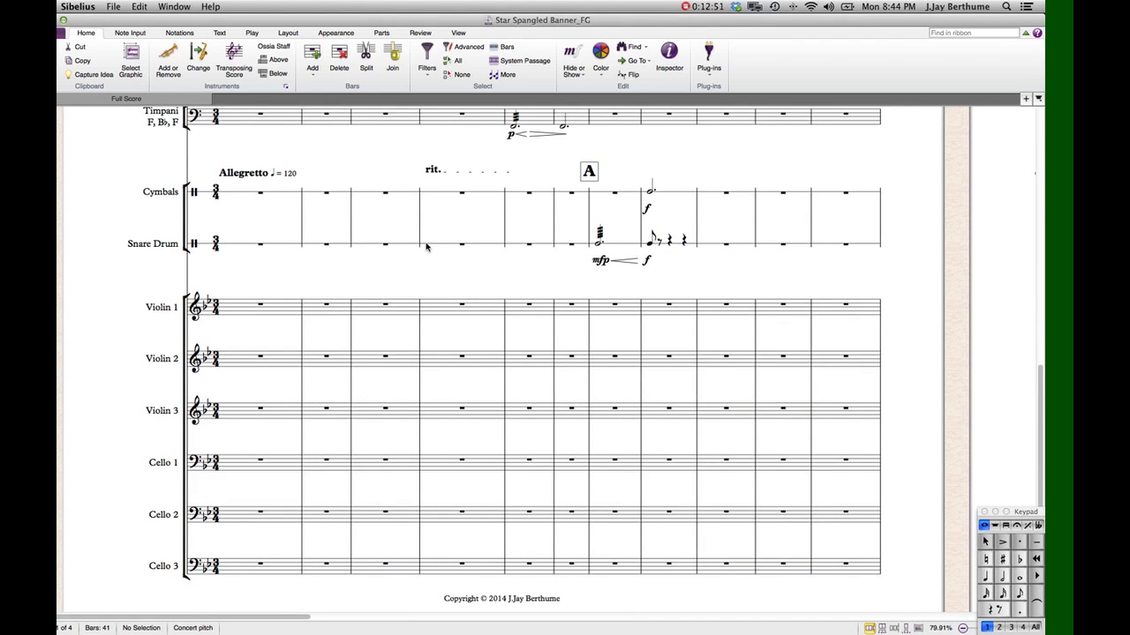
pyautogui.hscroll(3, 426, 247)
pyautogui.hscroll(-3, 426, 247)
pyautogui.hscroll(3, 426, 247)
pyautogui.hscroll(-3, 426, 247)
pyautogui.scroll(-2, 425, 248)
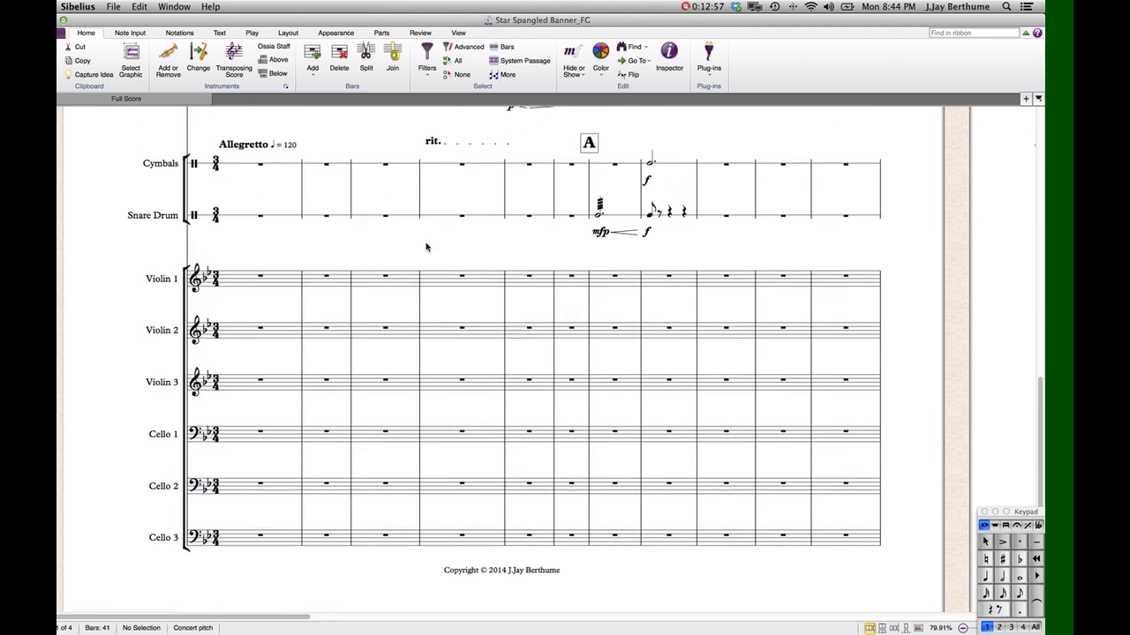
pyautogui.scroll(-2, 426, 247)
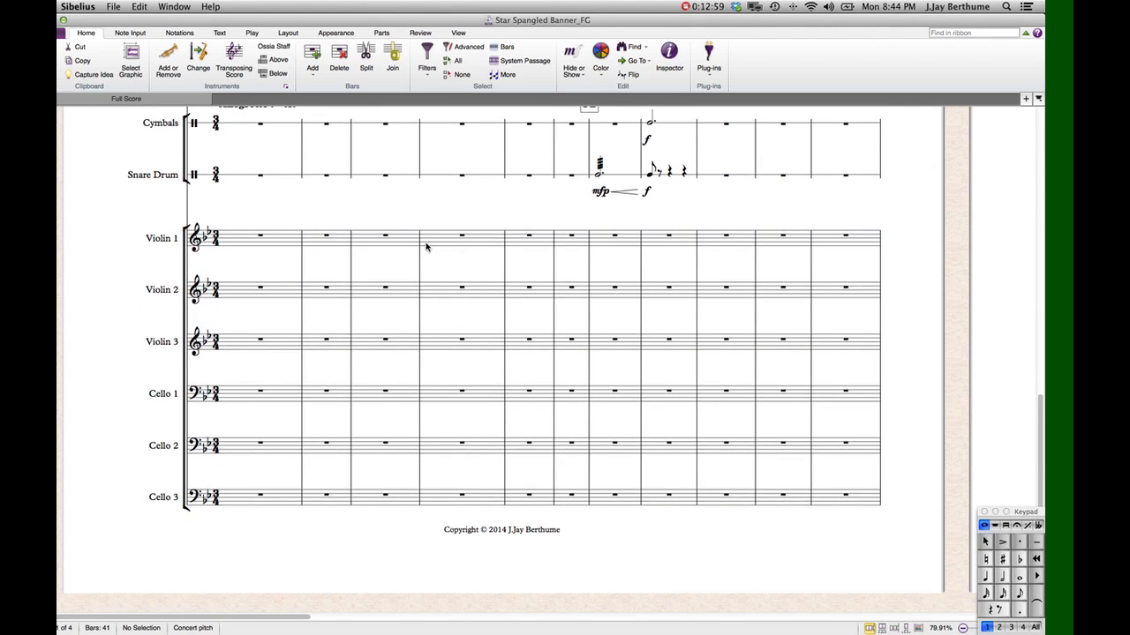
# - Compare the violin and cello staves on page 1 with the brass, timpani, cymbal and snare drum staves above them
pyautogui.hscroll(3, 425, 247)
pyautogui.hscroll(-3, 426, 247)
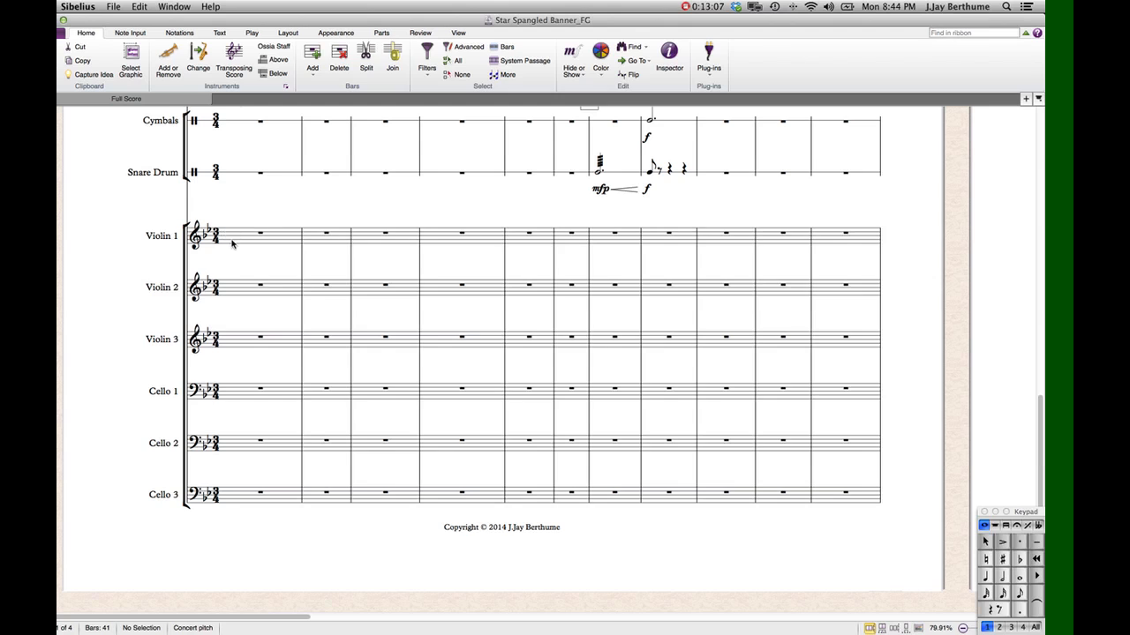
pyautogui.click(237, 288)
pyautogui.hotkey('alt', 'Up')
pyautogui.press('Escape')
pyautogui.scroll(1, 272, 293)
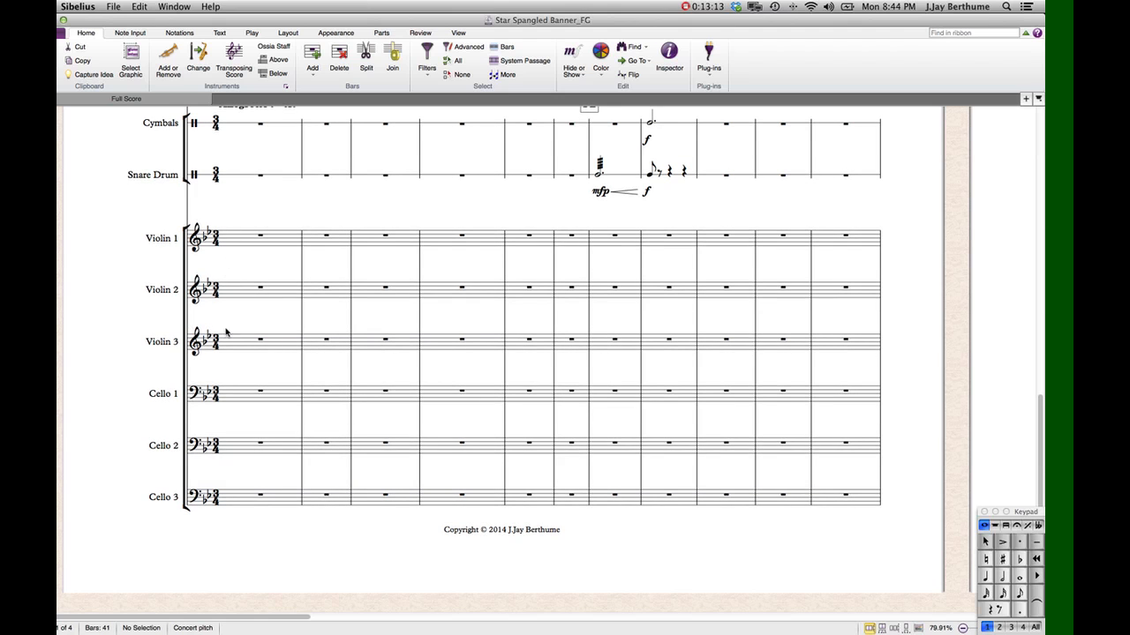
pyautogui.scroll(10, 404, 386)
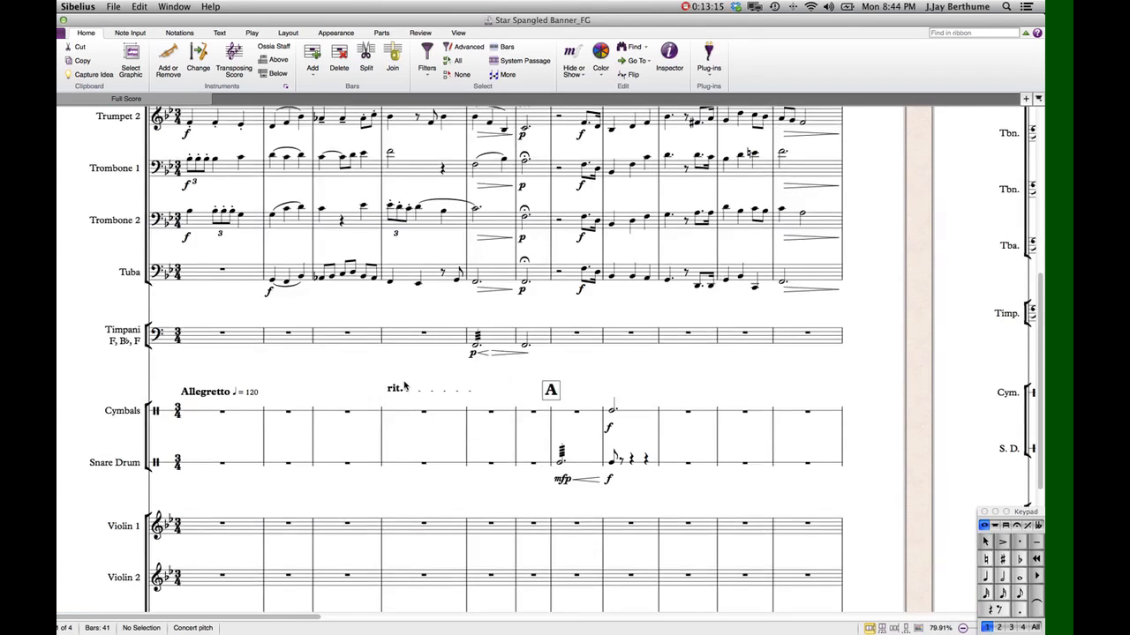
pyautogui.scroll(-8, 404, 386)
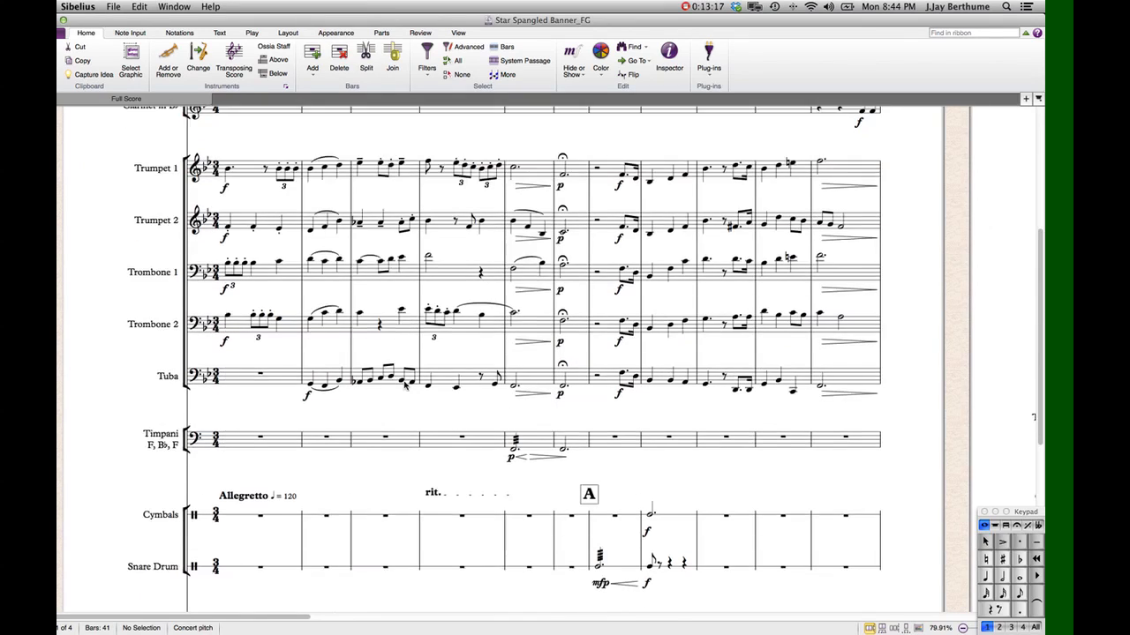
pyautogui.scroll(-6, 405, 386)
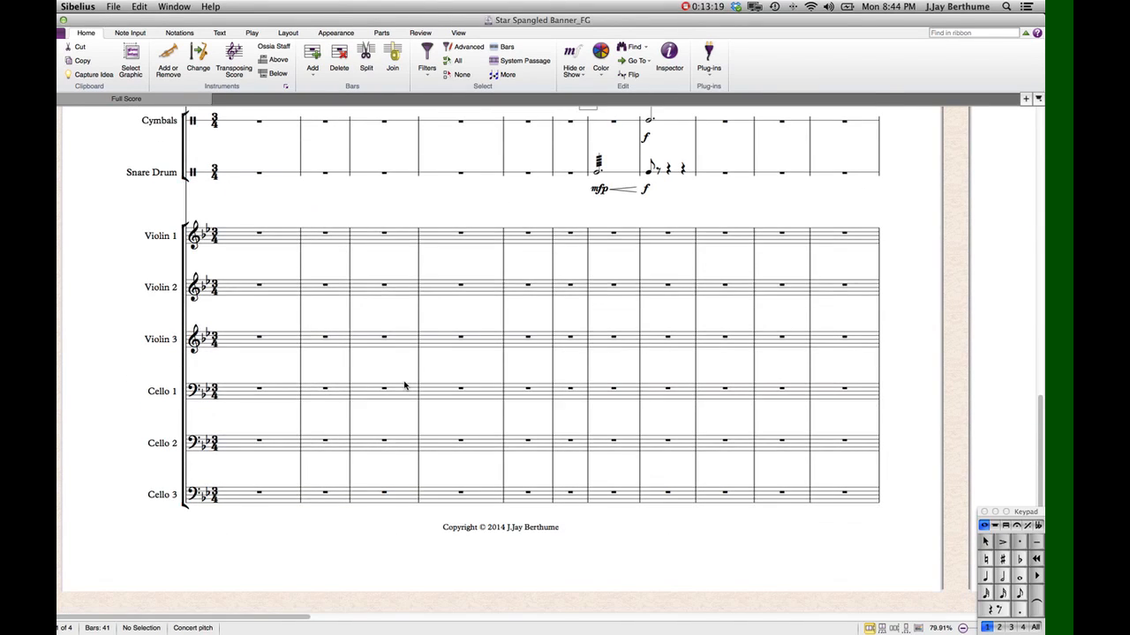
pyautogui.hscroll(5, 295, 384)
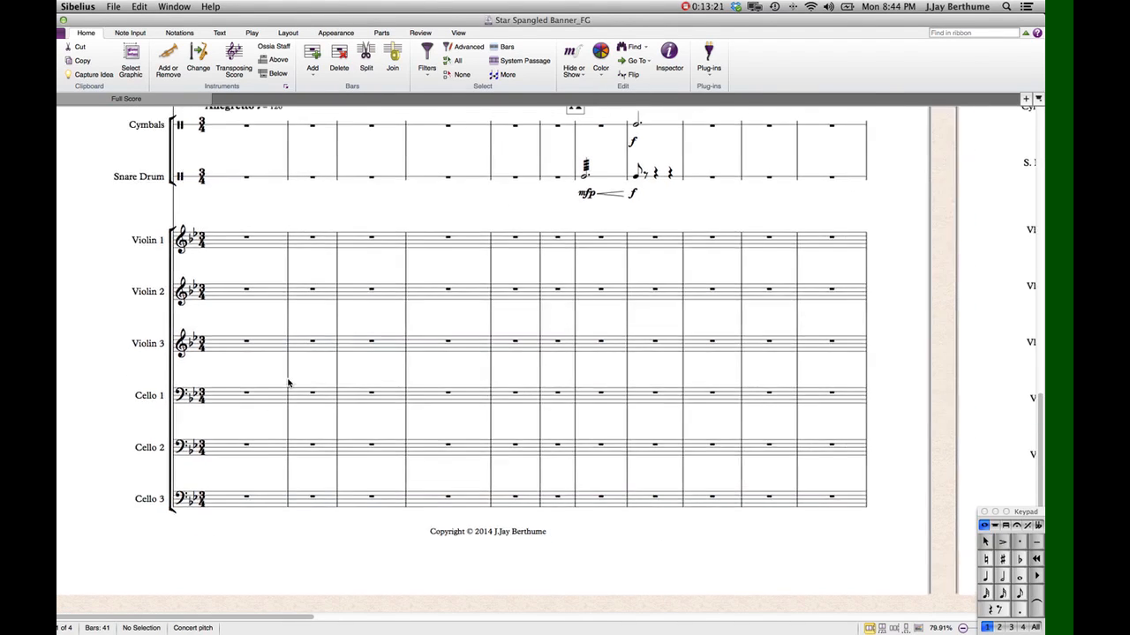
pyautogui.hscroll(-5, 291, 383)
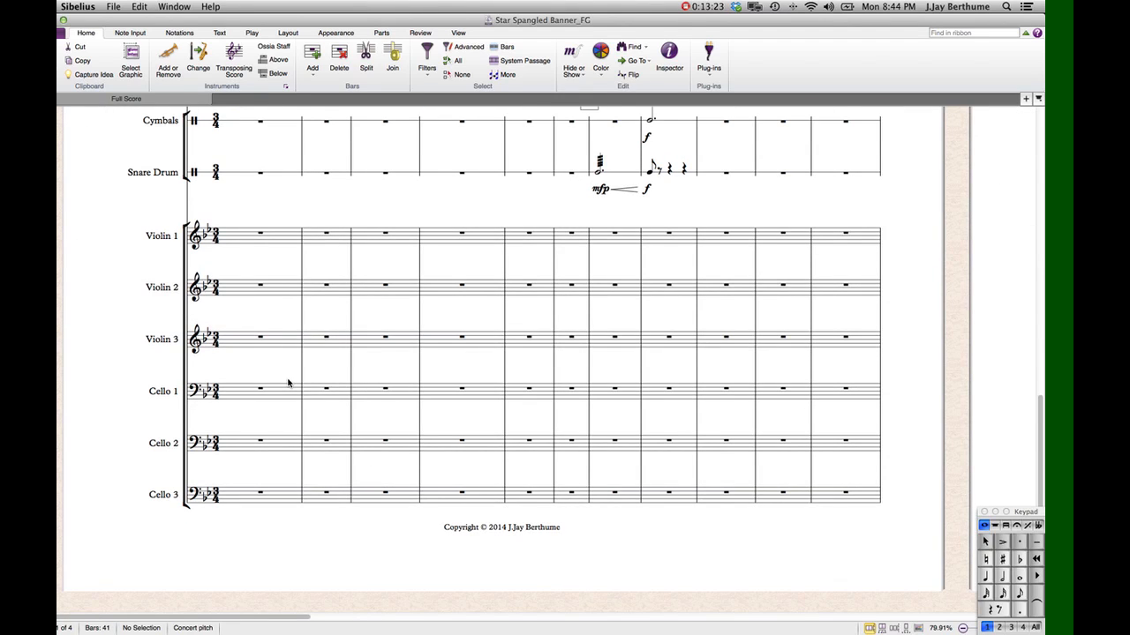
# - Select bar 1 on each string staff in turn, from Violin 1 down to Cello 3, and clear the selection
pyautogui.click(237, 240)
pyautogui.click(236, 293)
pyautogui.click(239, 341)
pyautogui.click(238, 402)
pyautogui.click(238, 451)
pyautogui.click(260, 505)
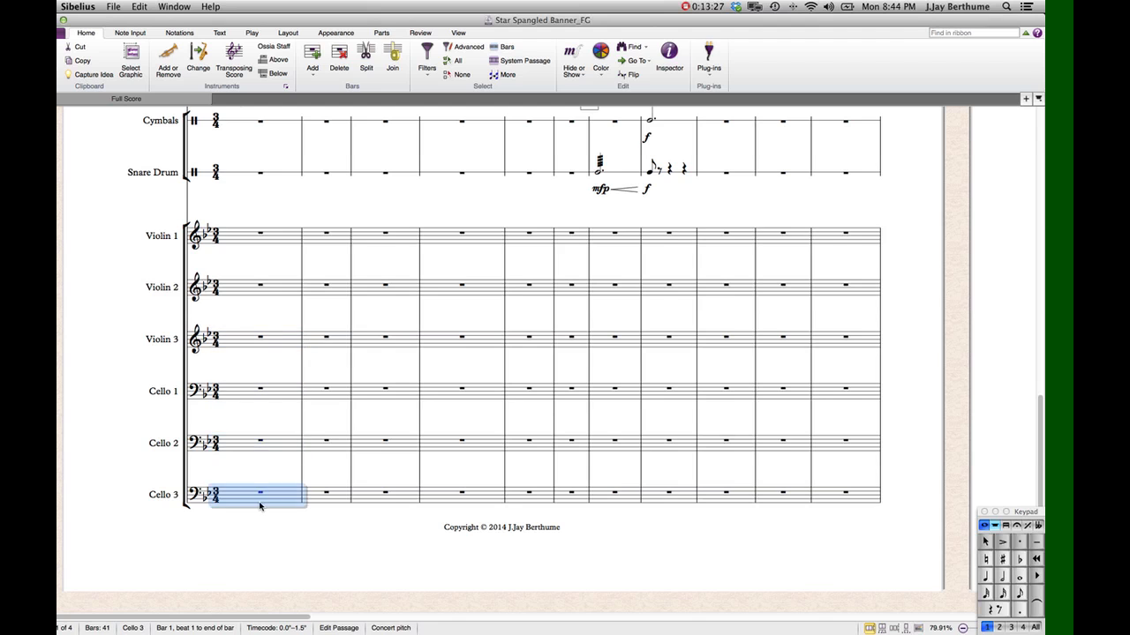
pyautogui.press('Escape')
# - Examine the violin and cello entries around rehearsals B and C on page 2, and the brass staves above them
pyautogui.hscroll(10, 711, 412)
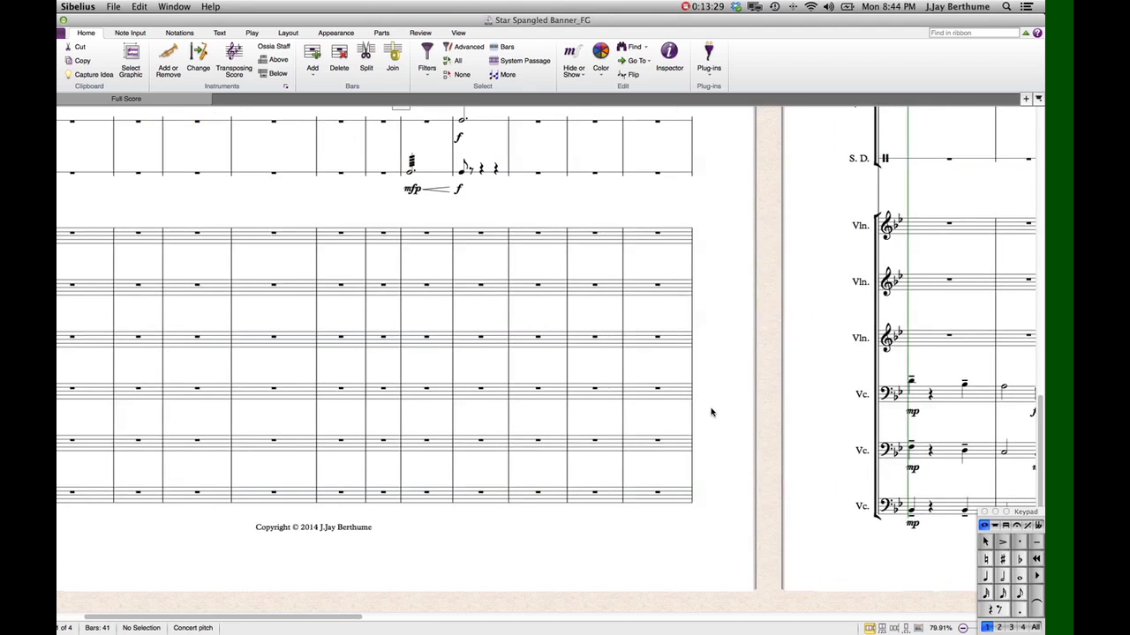
pyautogui.hscroll(3, 711, 412)
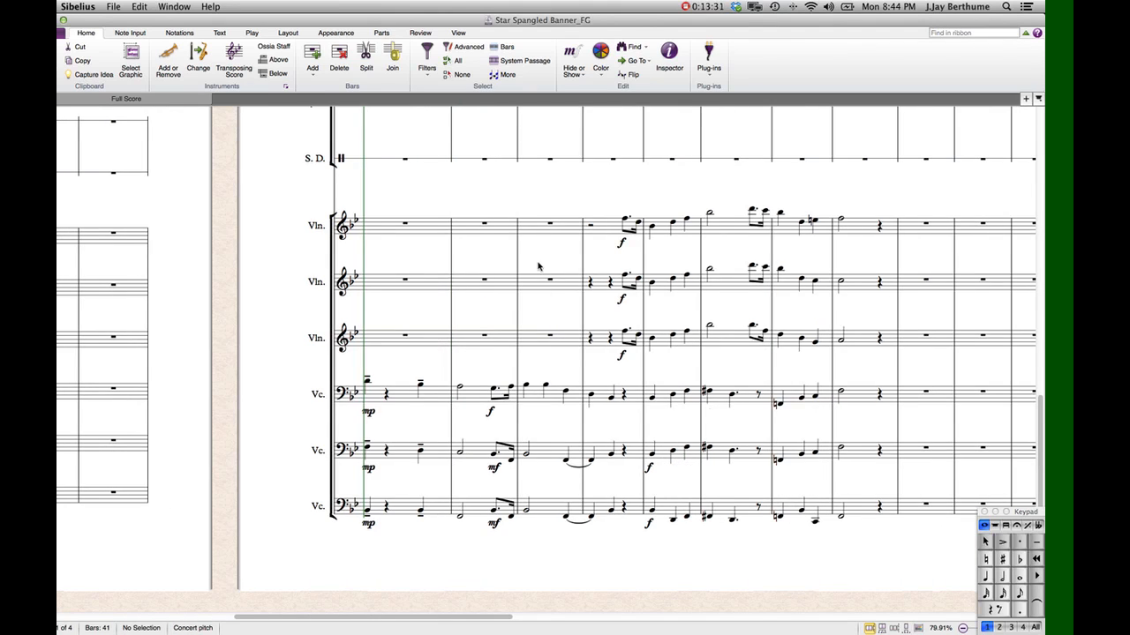
pyautogui.hscroll(3, 539, 266)
pyautogui.scroll(2, 551, 225)
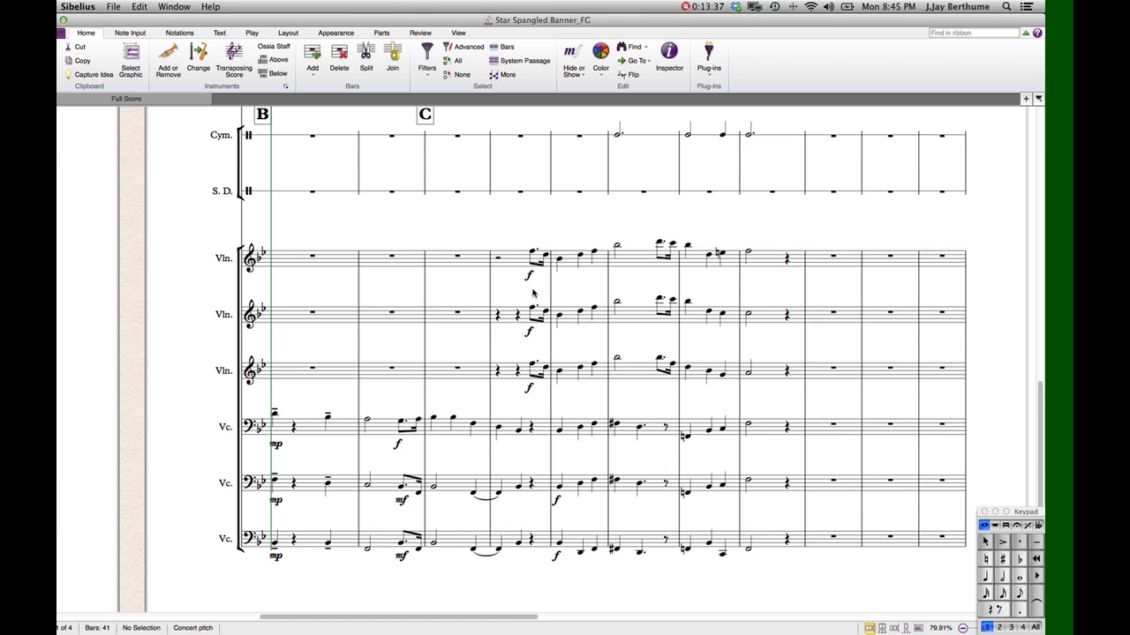
pyautogui.scroll(6, 577, 403)
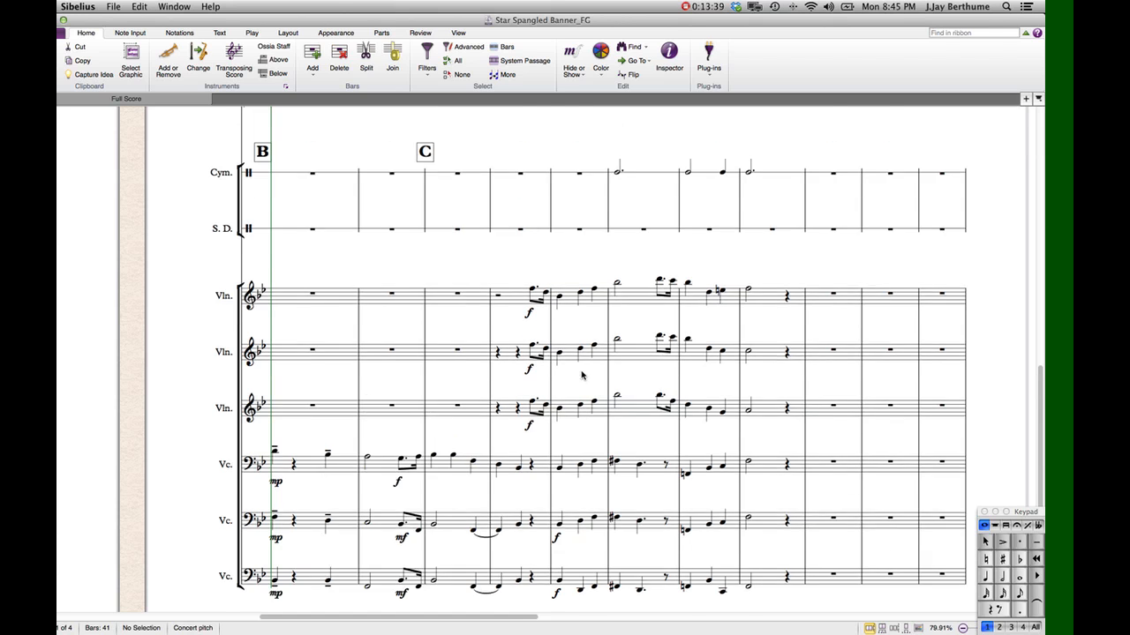
pyautogui.scroll(15, 582, 375)
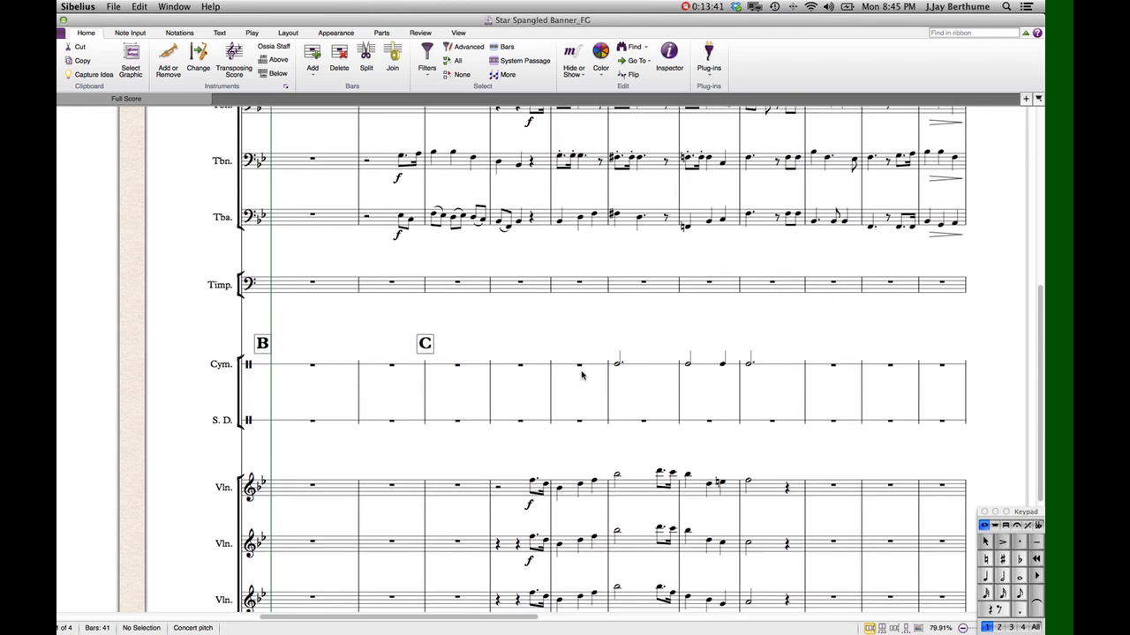
pyautogui.scroll(3, 566, 344)
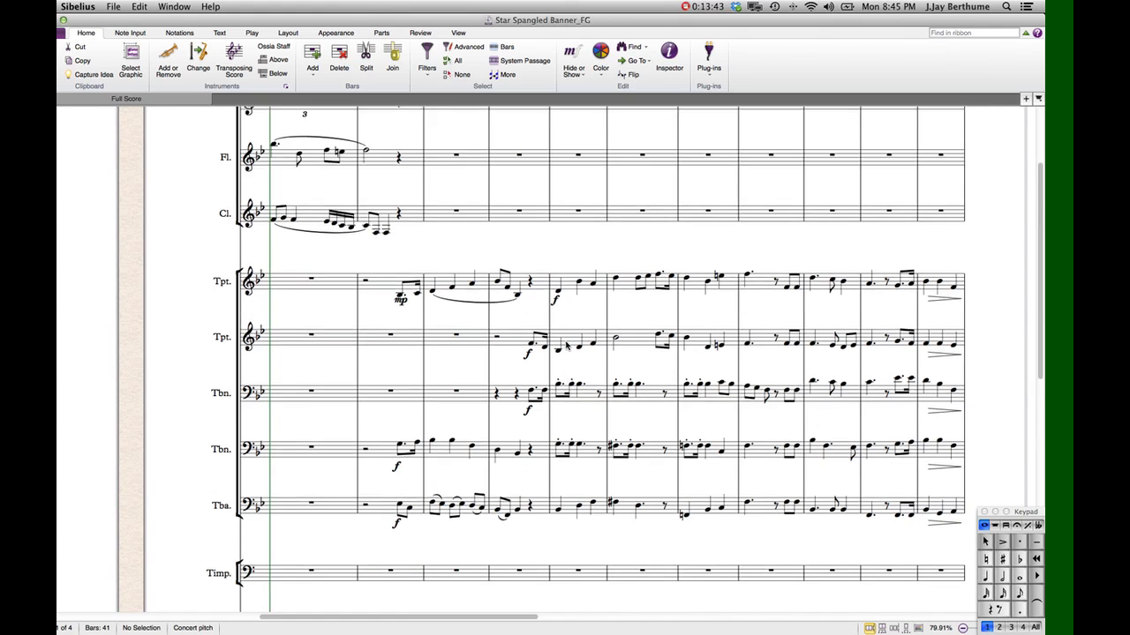
# - Go back over page 1 and examine the flute and clarinet pickups in bar 11 leading to rehearsal B
pyautogui.hscroll(-3, 566, 344)
pyautogui.hscroll(-5, 566, 344)
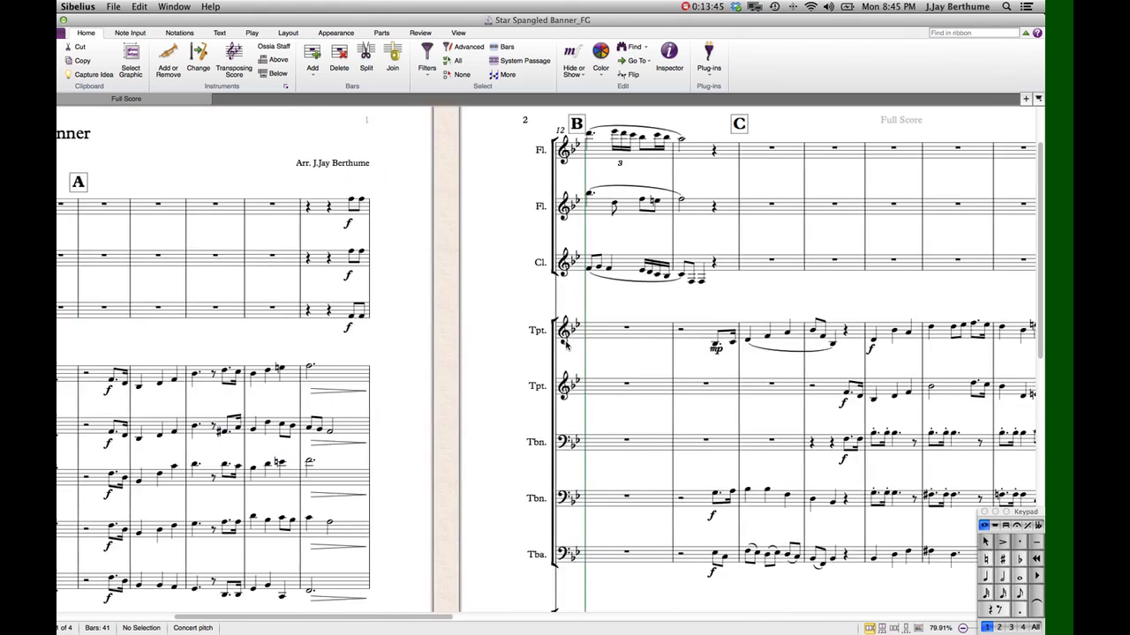
pyautogui.scroll(-8, 566, 345)
pyautogui.hscroll(-6, 566, 344)
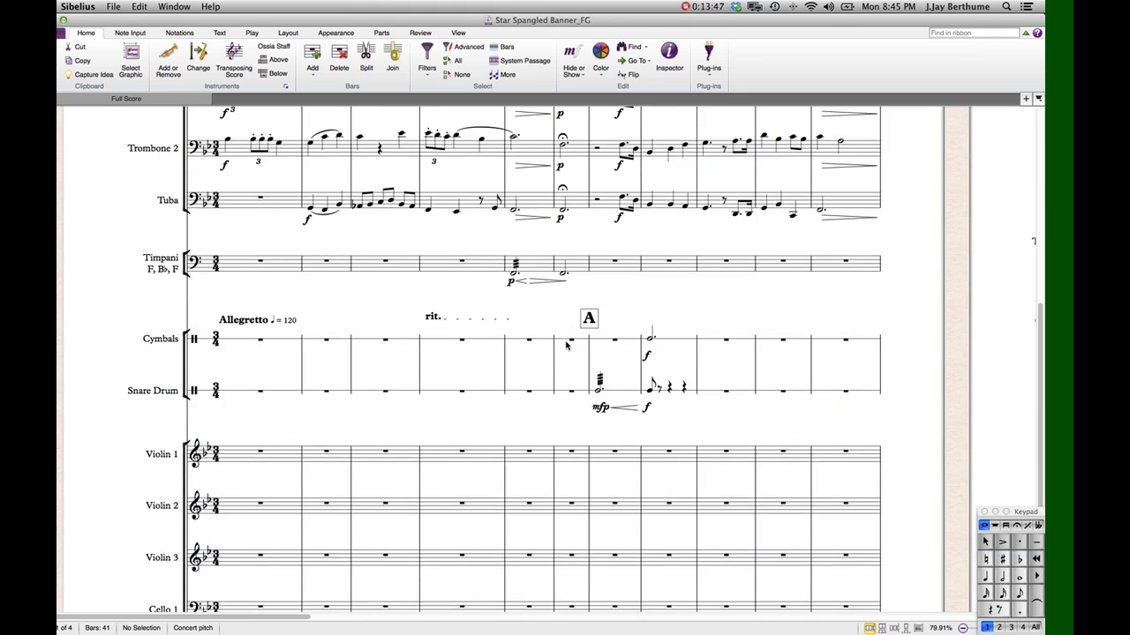
pyautogui.scroll(5, 565, 344)
pyautogui.hscroll(1, 566, 344)
pyautogui.scroll(3, 565, 344)
pyautogui.hscroll(3, 566, 344)
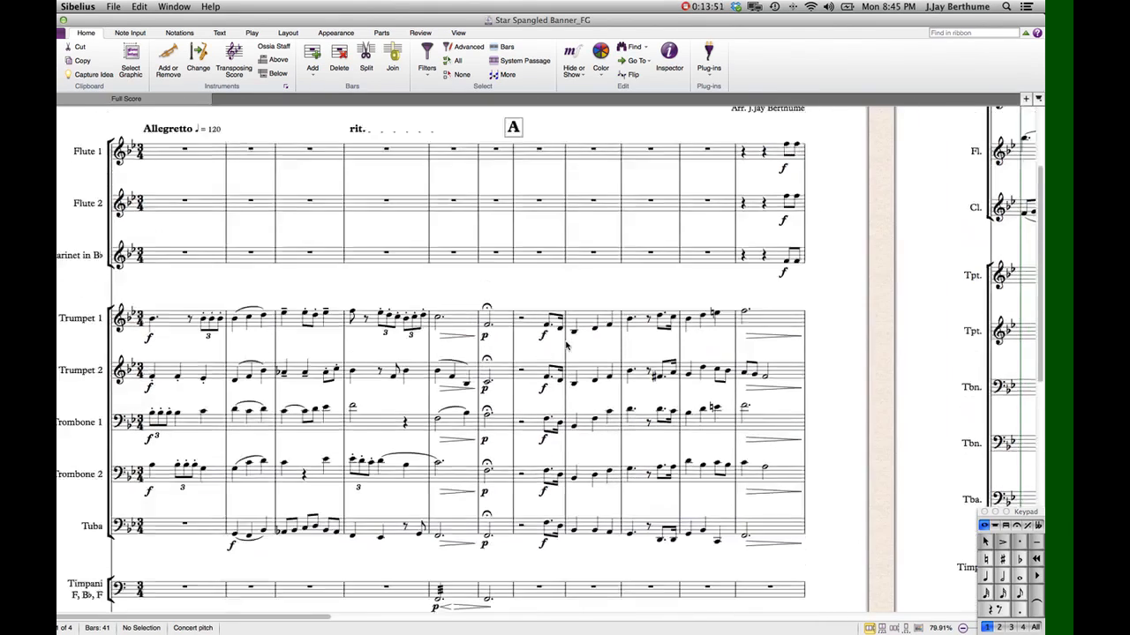
pyautogui.hscroll(4, 566, 346)
pyautogui.scroll(2, 566, 346)
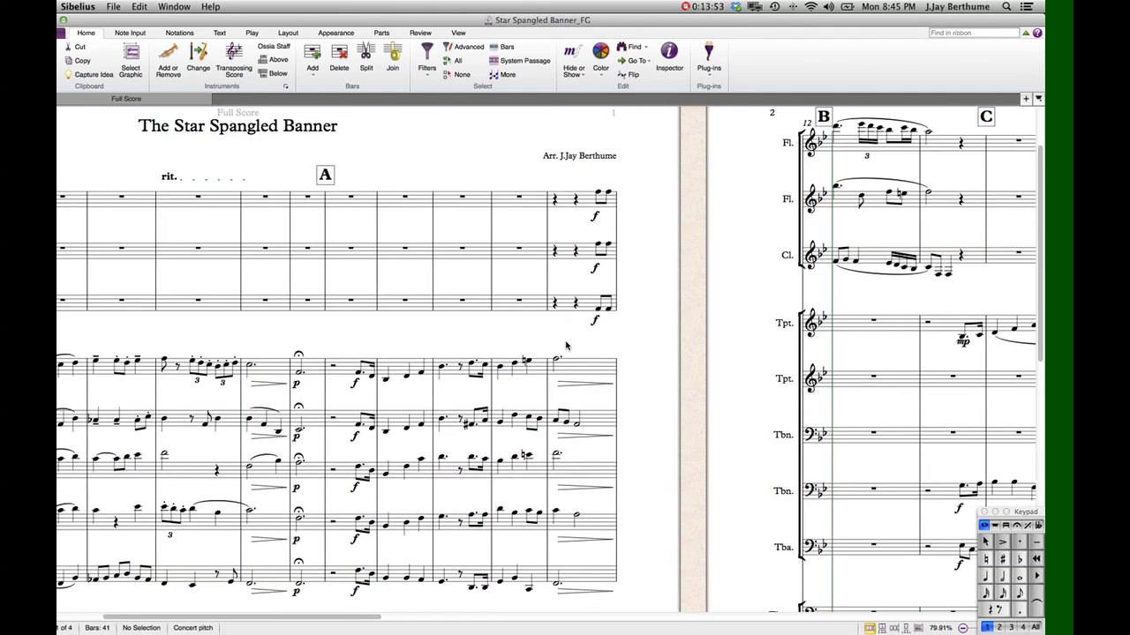
pyautogui.hscroll(1, 519, 208)
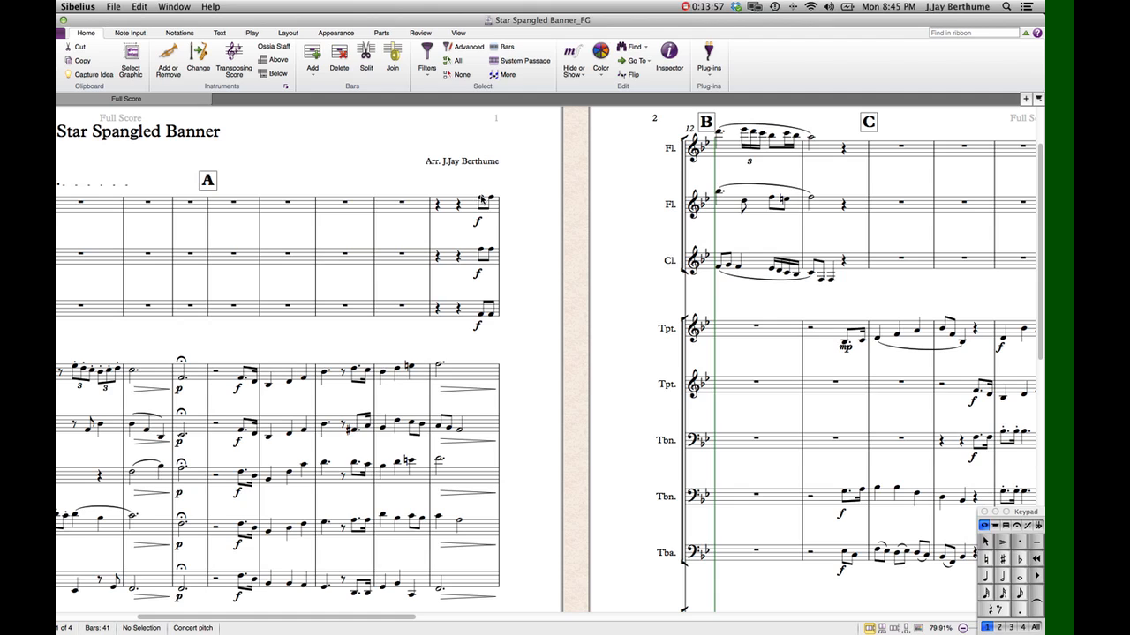
# - Step through the Flute 1 line note by note from the bar 11 pickup to the half note in bar 13
pyautogui.click(482, 201)
pyautogui.press('Right')
pyautogui.press('Right')
pyautogui.press('Right')
pyautogui.press('Right')
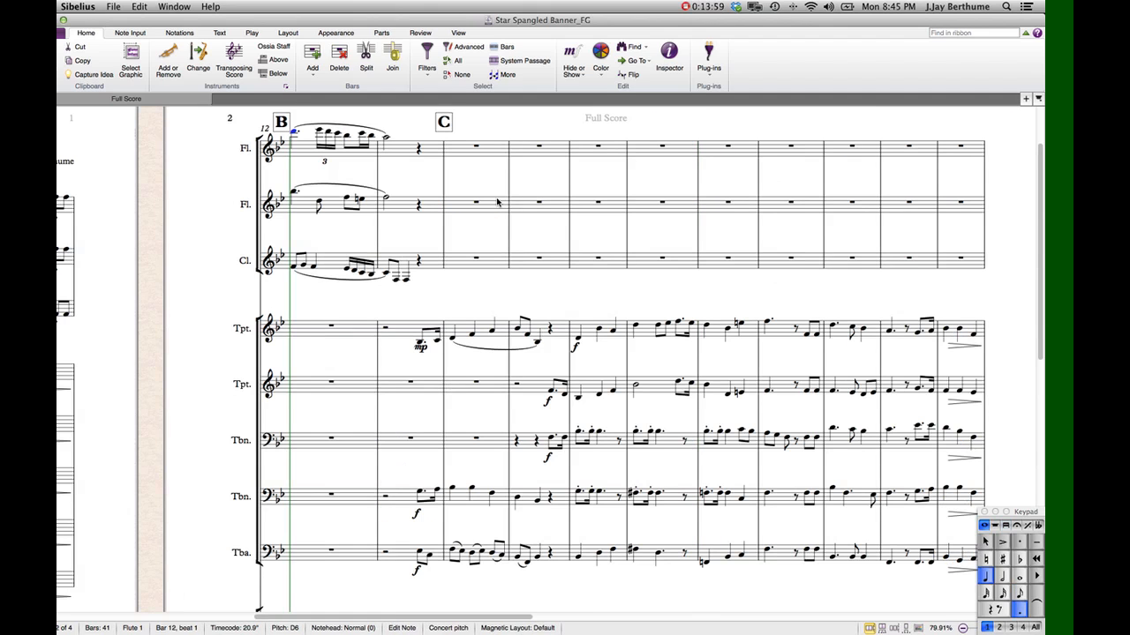
pyautogui.press('Escape')
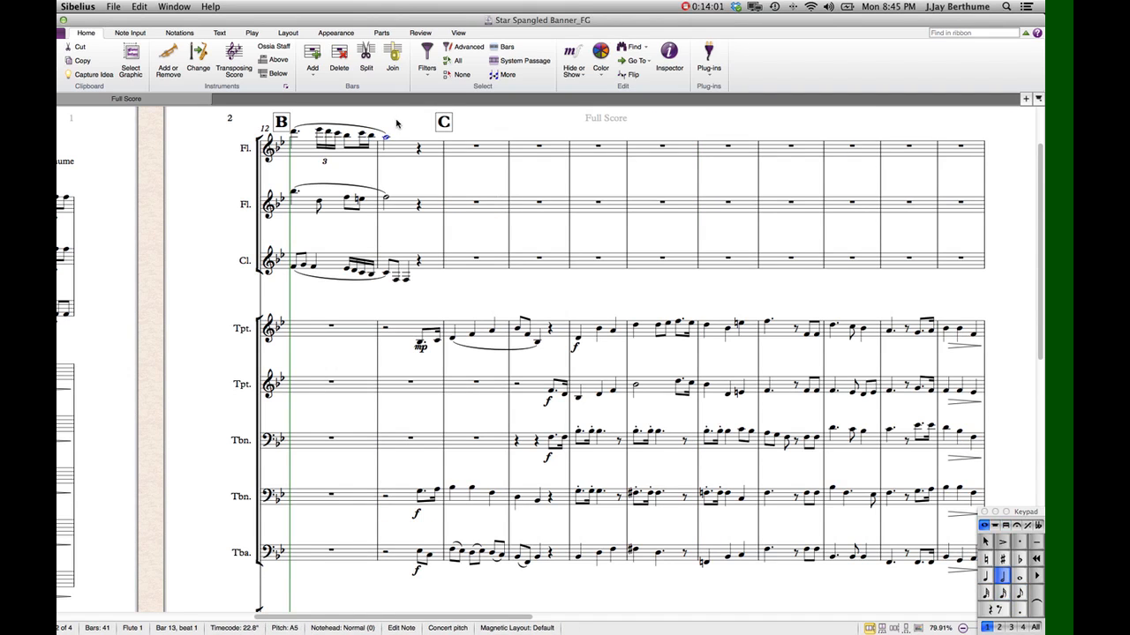
# - Select the first Flute 1 note of bar 12 and trace the Flute 2 line to its half note in bar 13
pyautogui.hscroll(-2, 396, 124)
pyautogui.hscroll(1, 397, 124)
pyautogui.hscroll(-1, 404, 126)
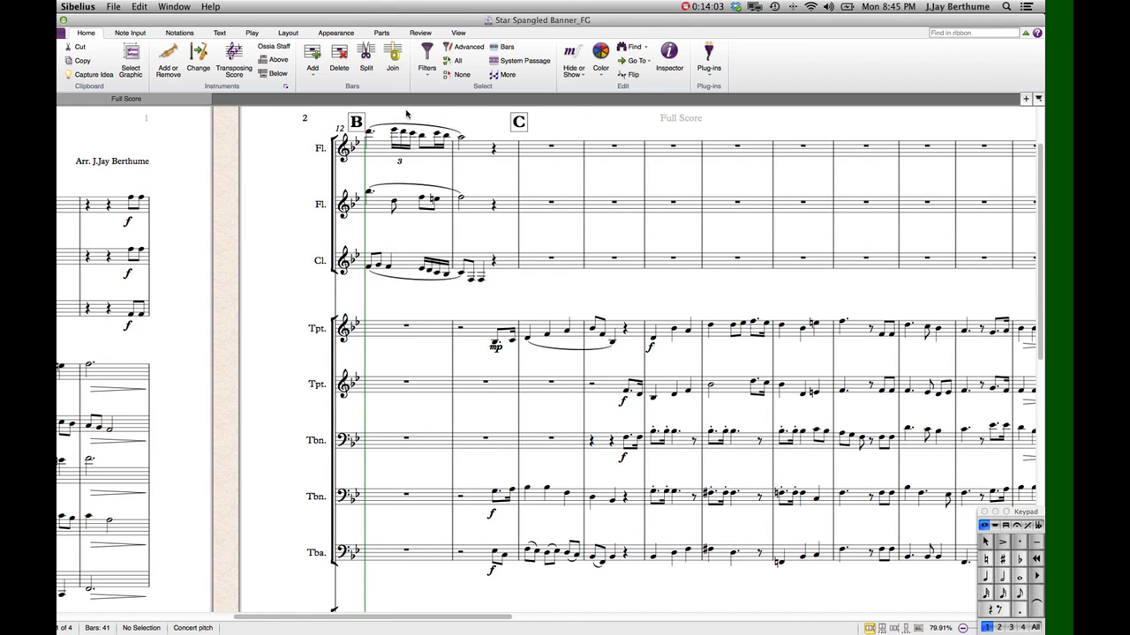
pyautogui.click(371, 133)
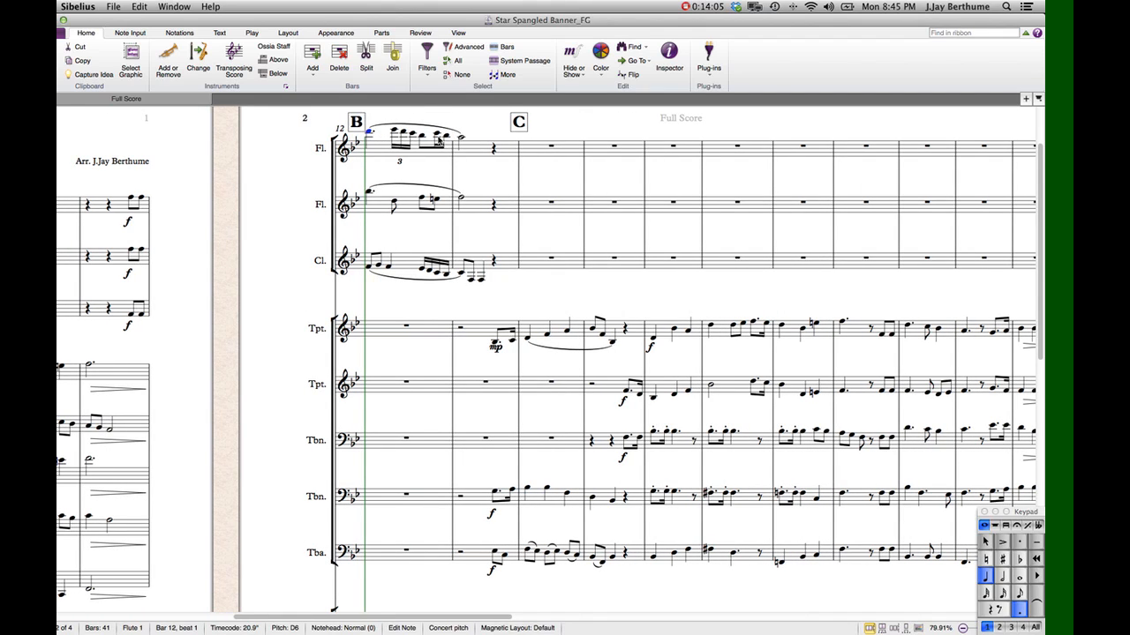
pyautogui.hotkey('alt', 'Down')
pyautogui.press('Right')
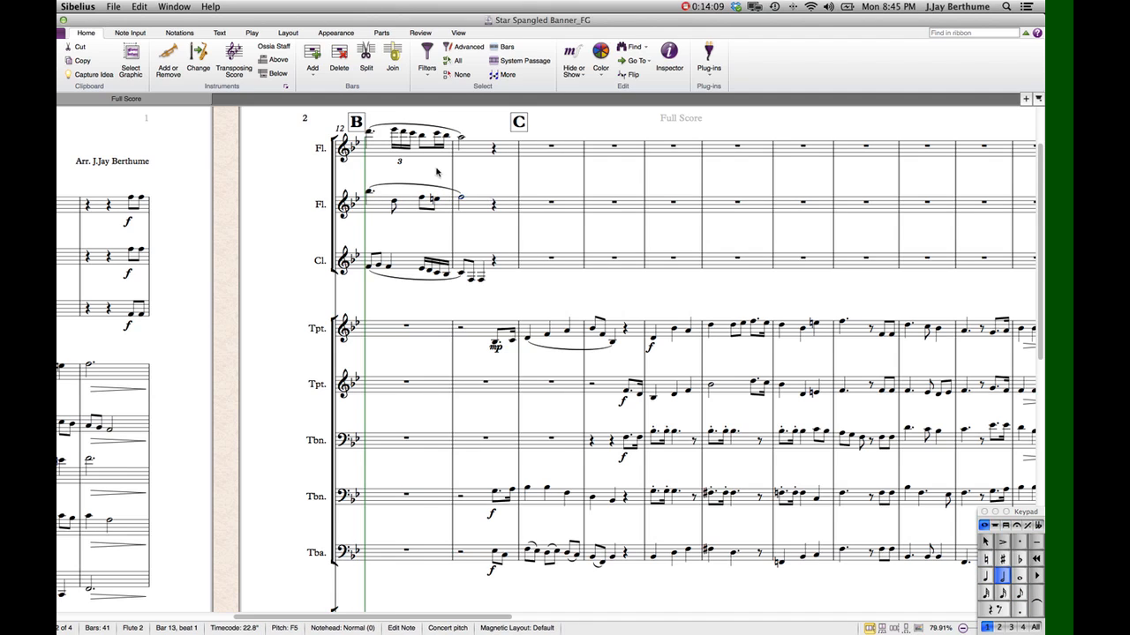
# - Select the Flute 1 and Flute 2 passage from bar 11 to bar 13, play it back, and clear the selection
pyautogui.click(374, 150)
pyautogui.hscroll(-2, 374, 150)
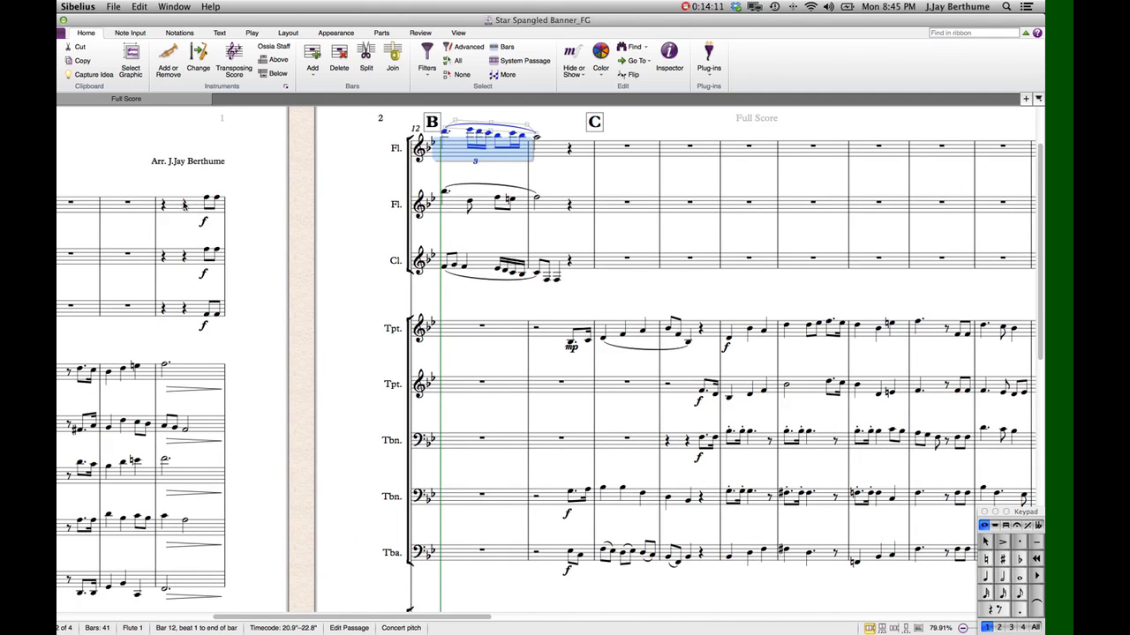
pyautogui.keyDown('shift'); pyautogui.click(199, 203); pyautogui.keyUp('shift')
pyautogui.keyDown('shift'); pyautogui.click(556, 210); pyautogui.keyUp('shift')
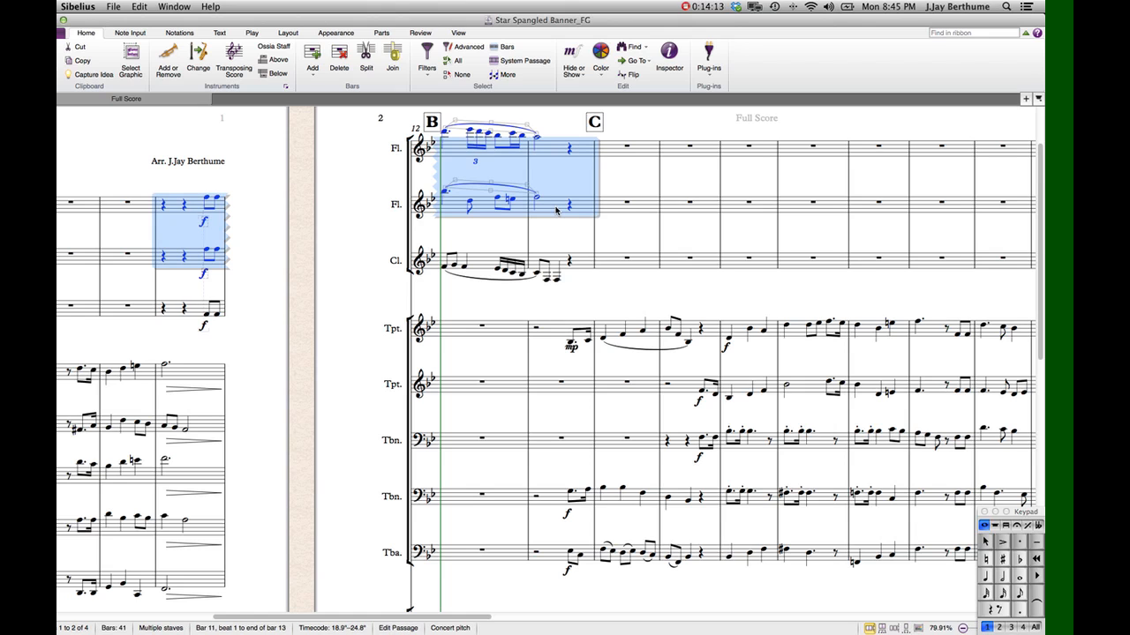
pyautogui.scroll(-3, 556, 210)
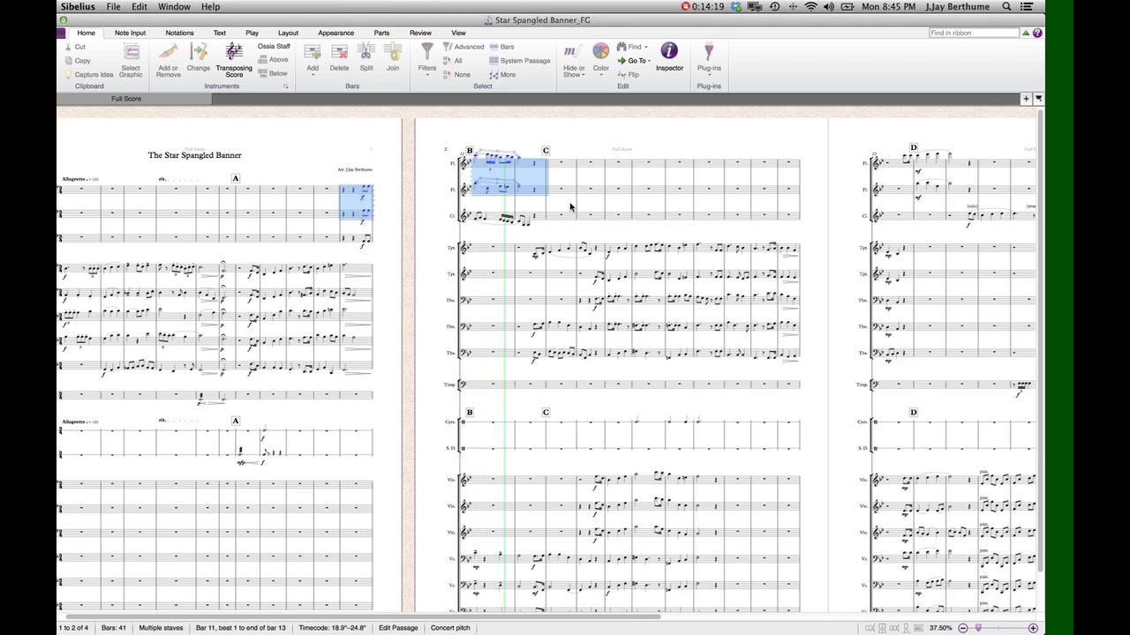
pyautogui.scroll(3, 570, 189)
pyautogui.scroll(-2, 570, 189)
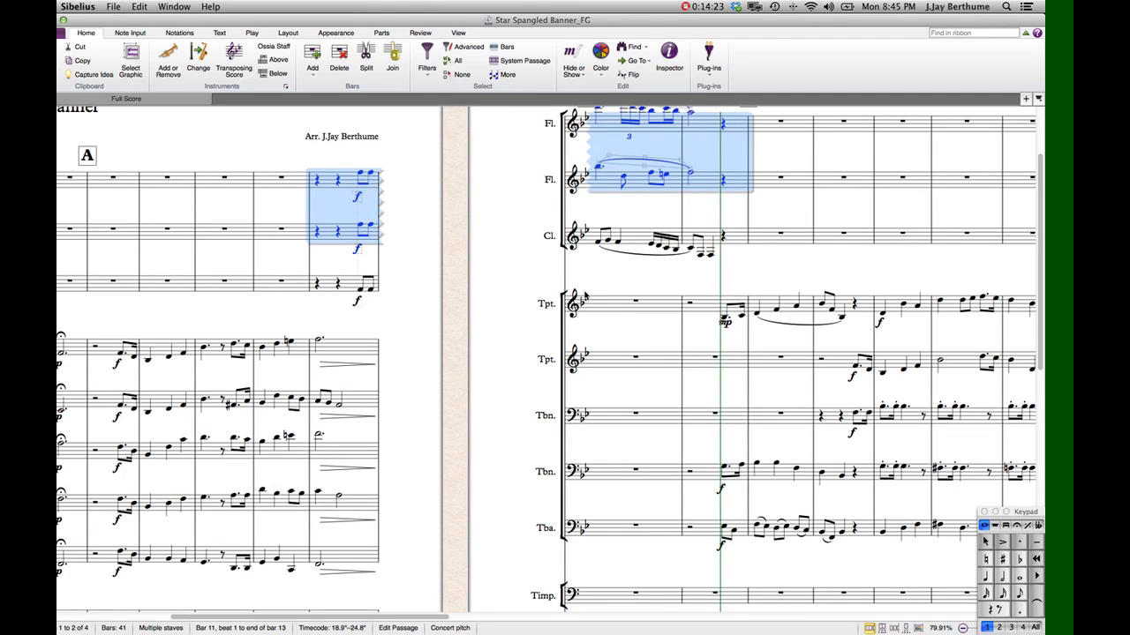
pyautogui.press('Escape')
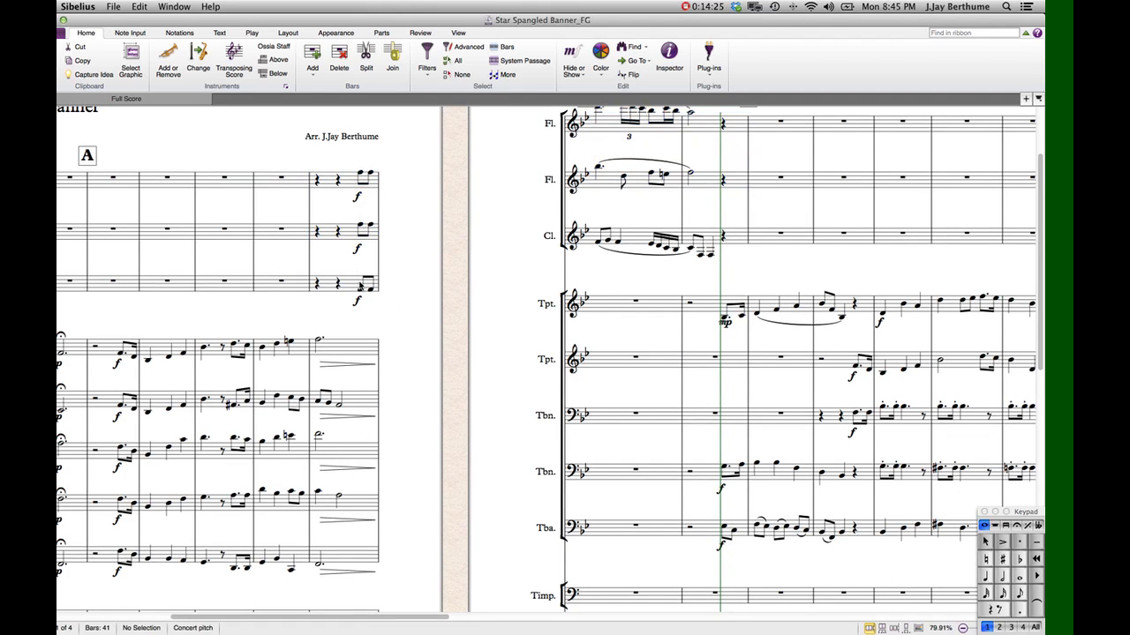
# - Select the clarinet passage from bar 11 to bar 13, play it back, and clear the selection
pyautogui.click(360, 286)
pyautogui.keyDown('shift'); pyautogui.click(732, 239); pyautogui.keyUp('shift')
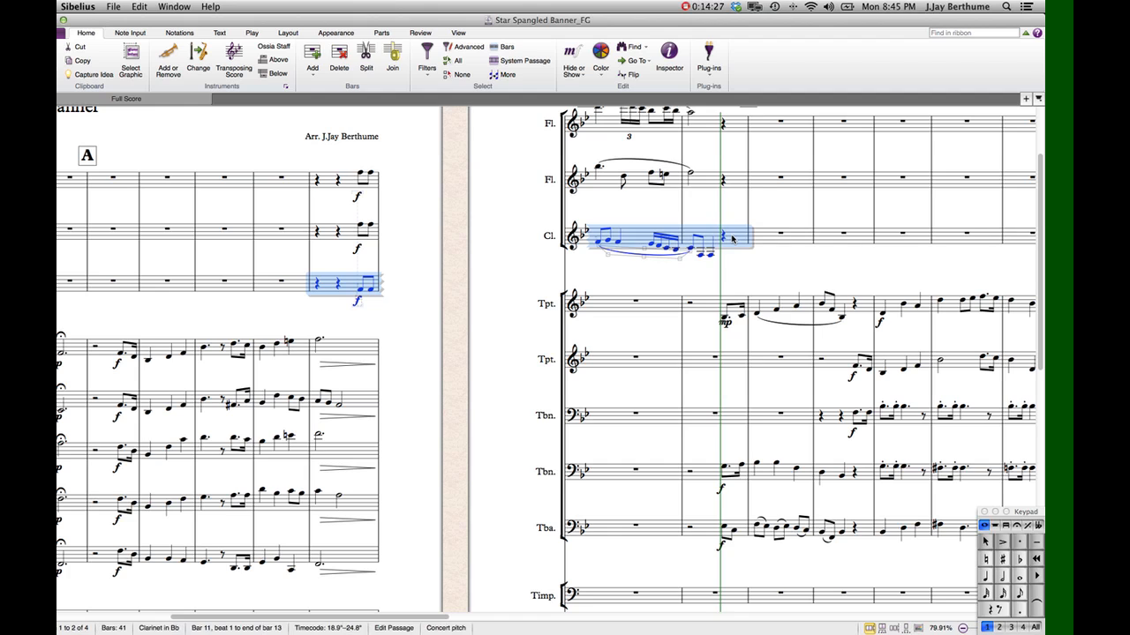
pyautogui.press('super+minus')
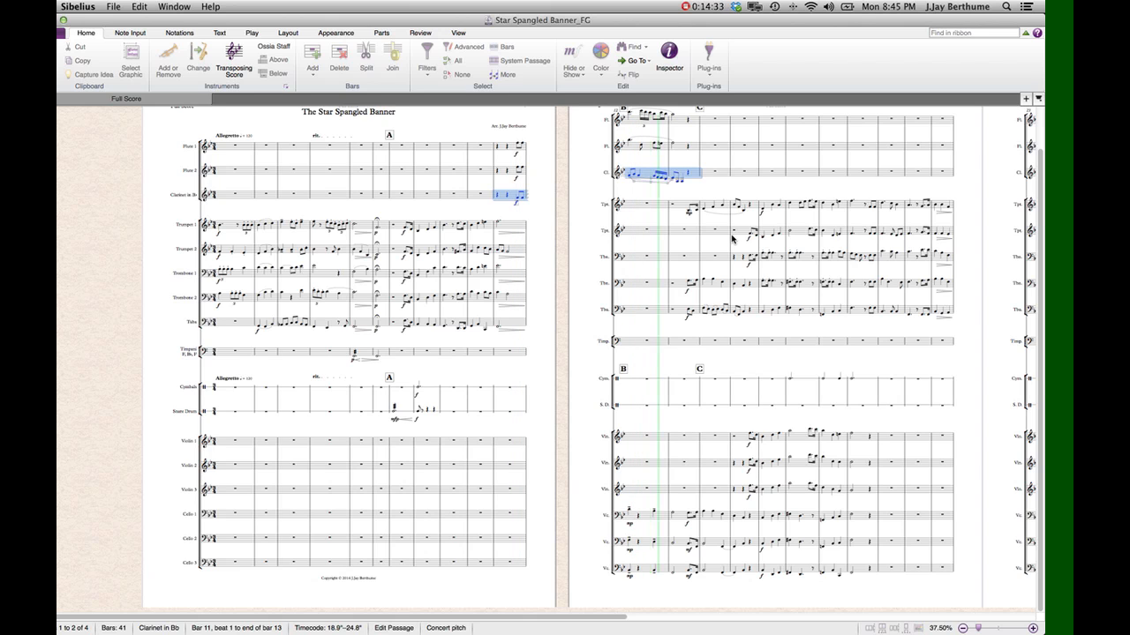
pyautogui.scroll(5, 724, 232)
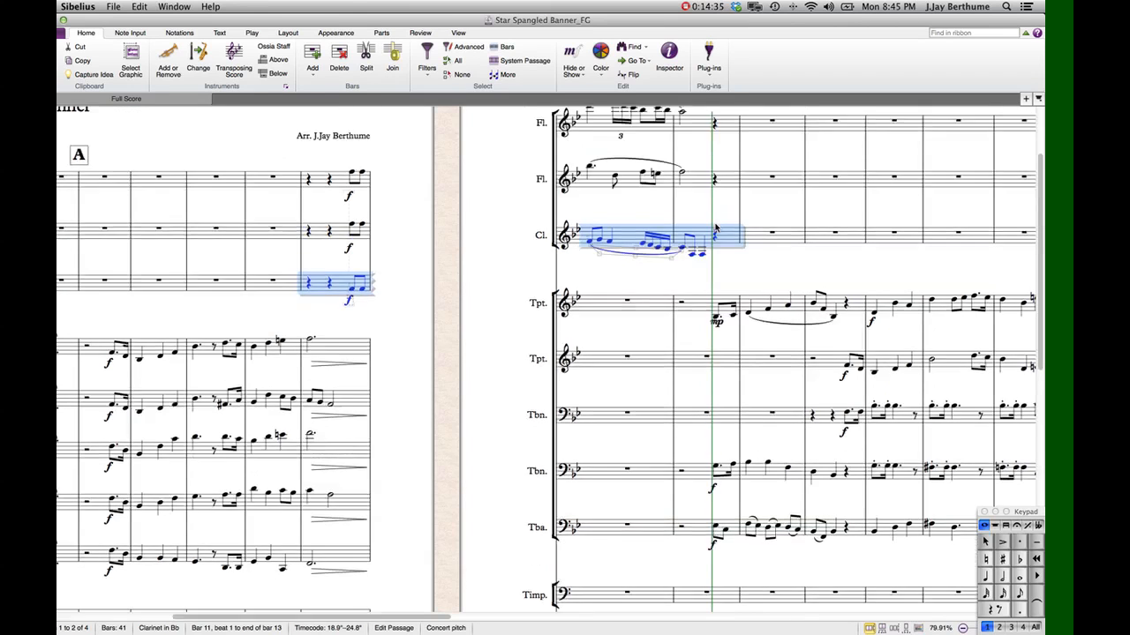
pyautogui.hscroll(3, 715, 227)
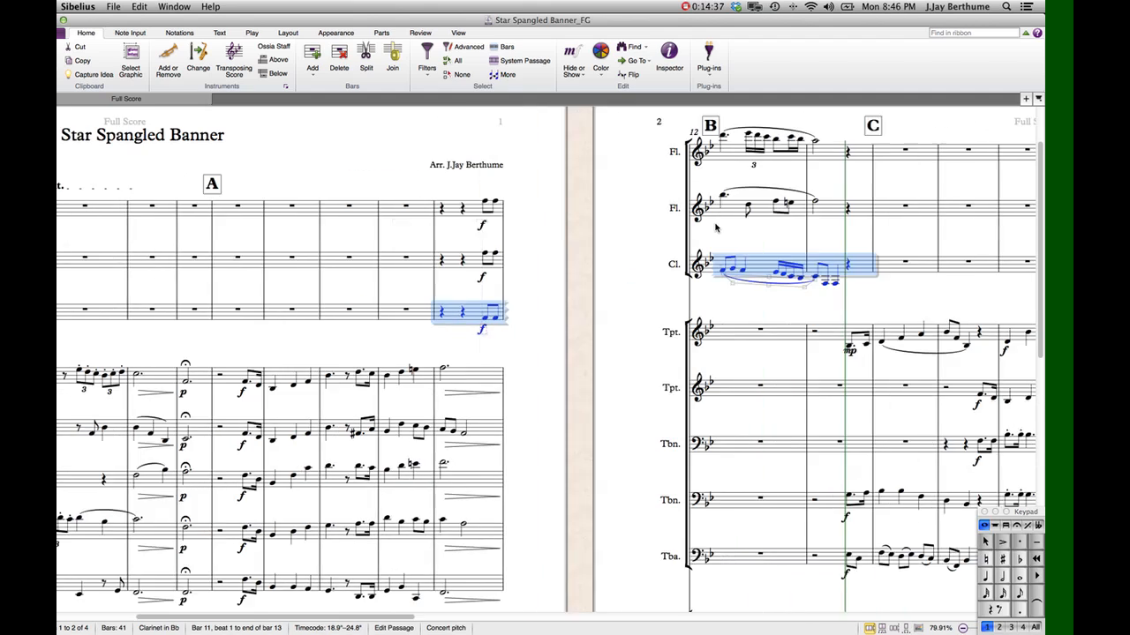
pyautogui.press('Escape')
# - Look through the score from rehearsal mark B to D, including the percussion and string staves on page 2
pyautogui.hscroll(10, 776, 233)
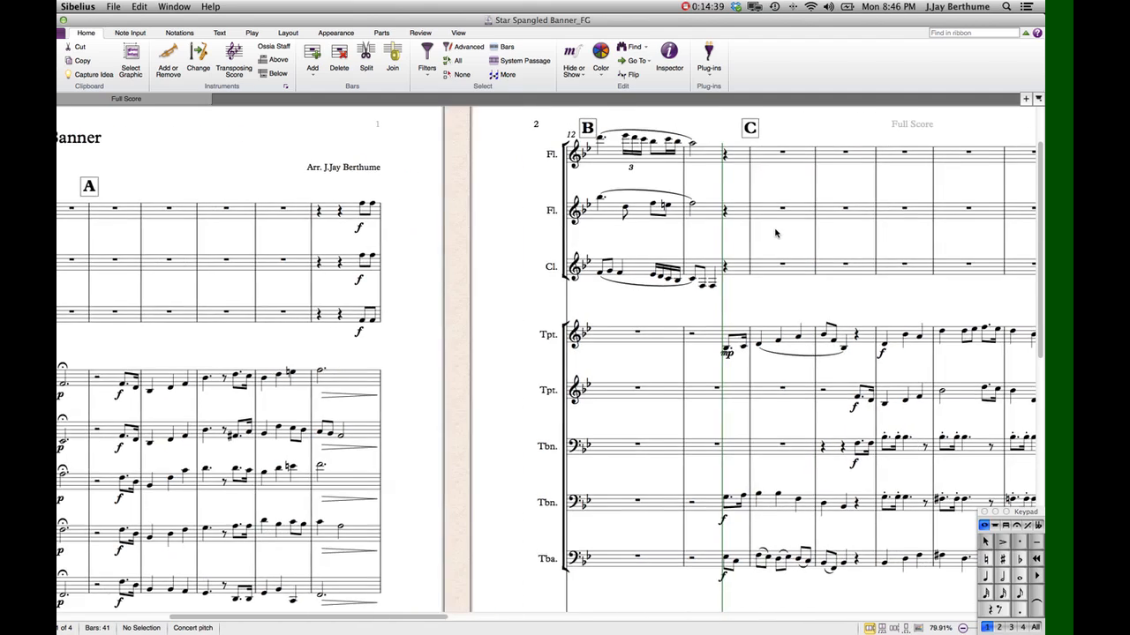
pyautogui.hscroll(10, 776, 233)
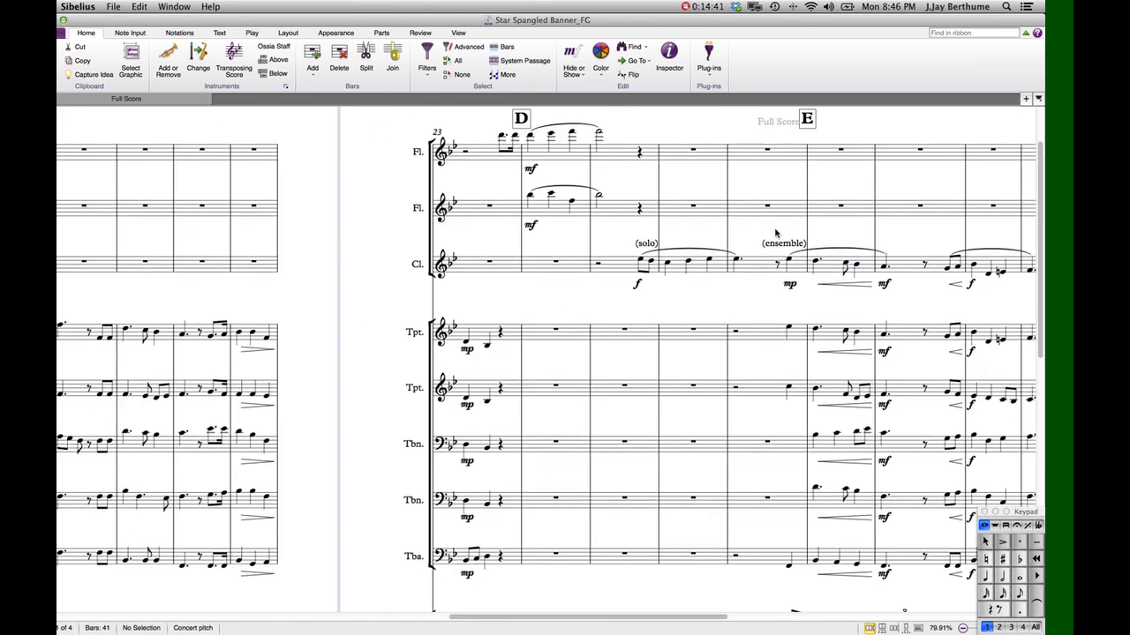
pyautogui.hscroll(-10, 776, 233)
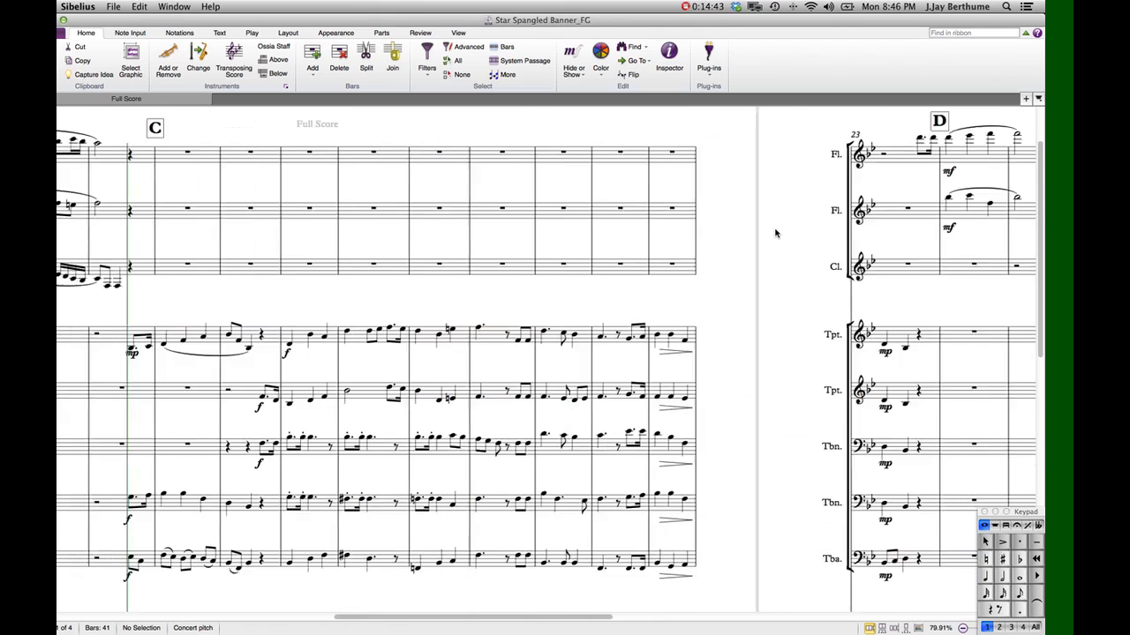
pyautogui.scroll(-10, 776, 233)
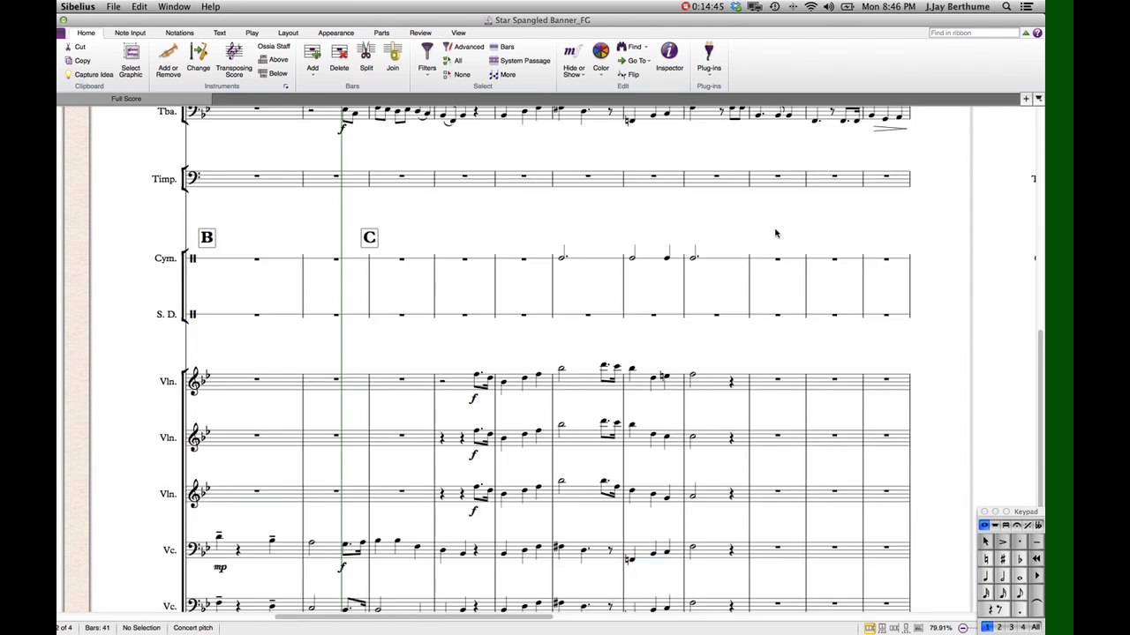
pyautogui.scroll(10, 776, 233)
pyautogui.scroll(-3, 776, 233)
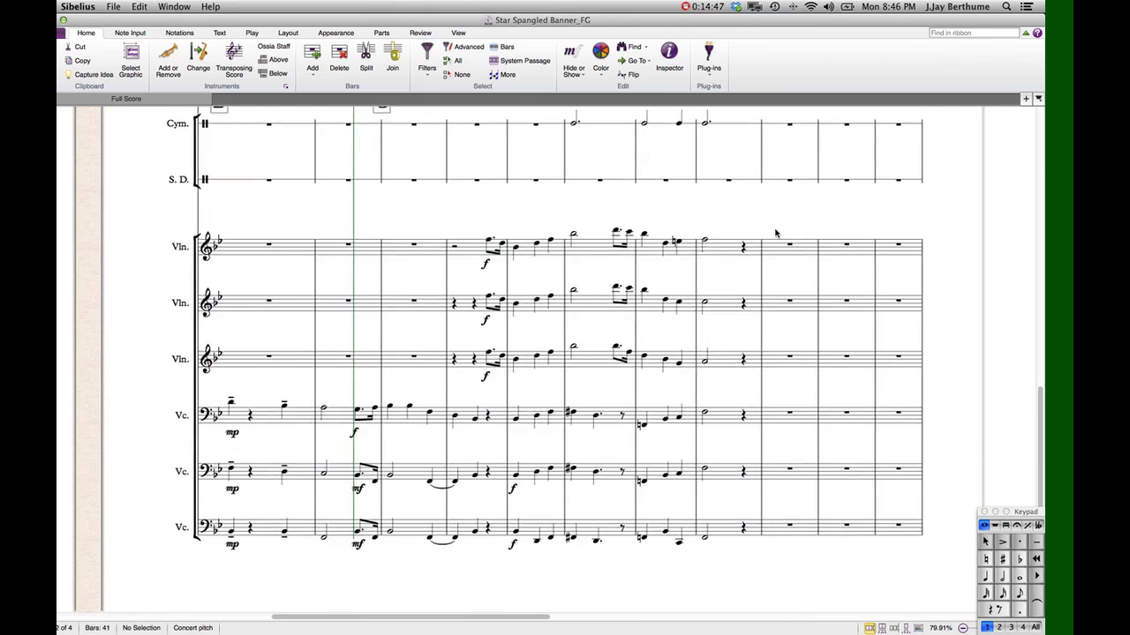
pyautogui.scroll(10, 776, 233)
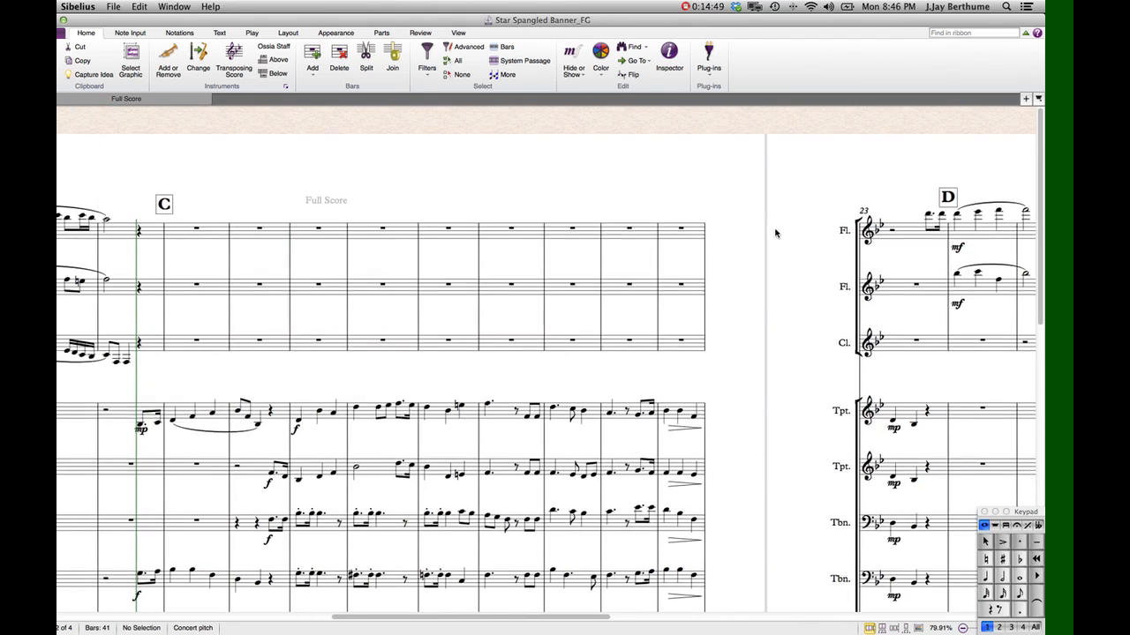
# - Examine the woodwind, brass, percussion and string staves on page 3 from rehearsal mark D to F
pyautogui.scroll(-3, 776, 233)
pyautogui.hscroll(8, 776, 233)
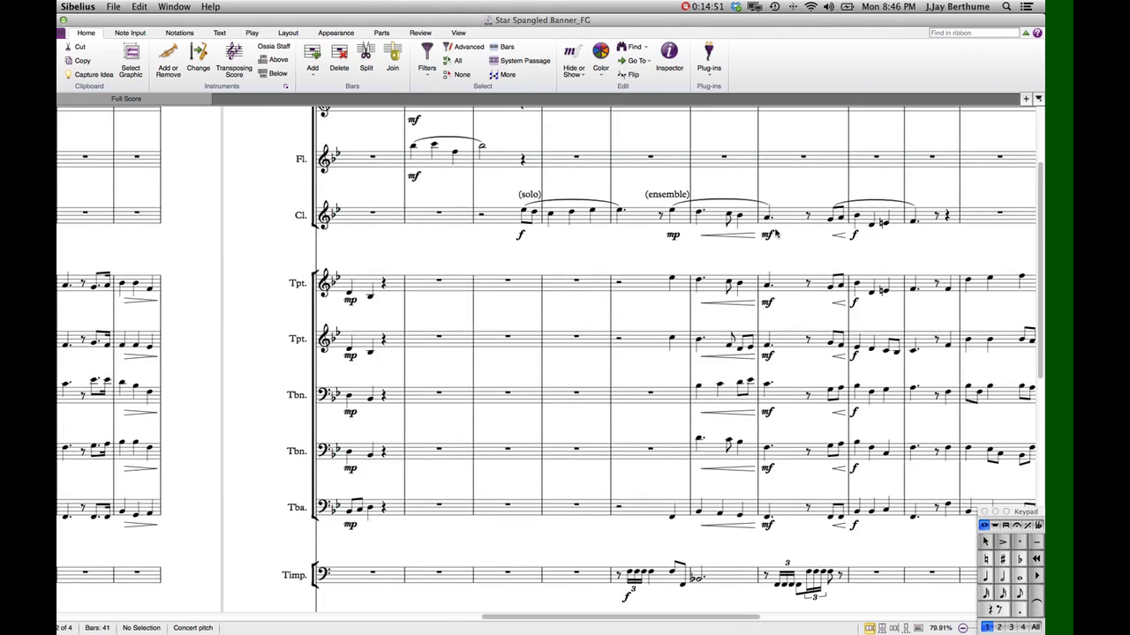
pyautogui.scroll(3, 776, 233)
pyautogui.hscroll(5, 776, 233)
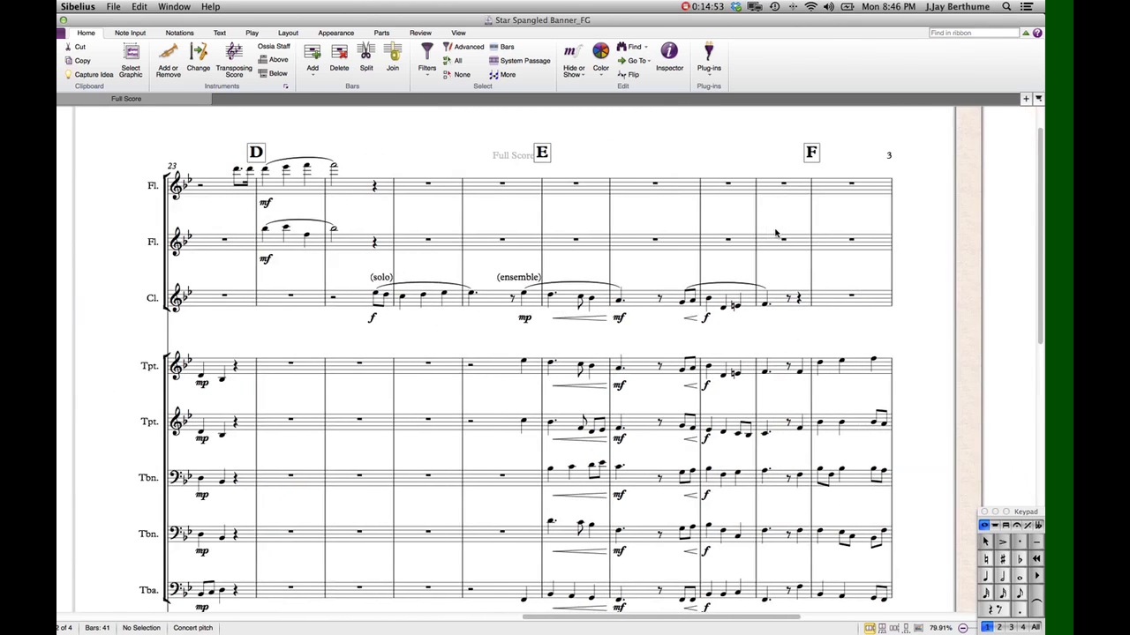
pyautogui.scroll(-2, 776, 233)
pyautogui.scroll(-3, 479, 227)
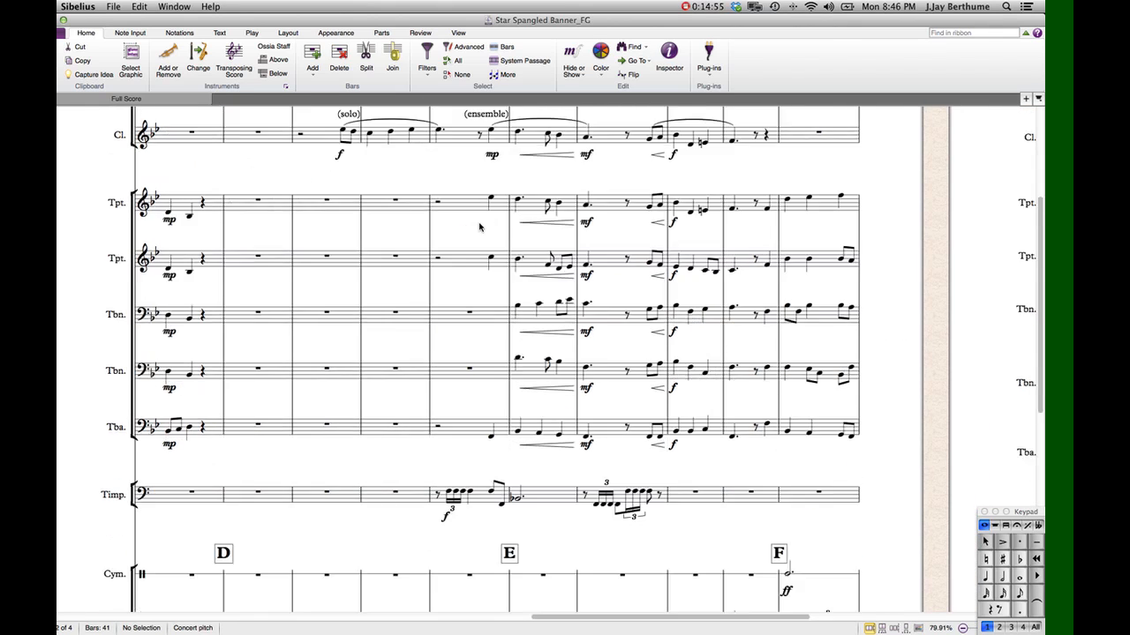
pyautogui.scroll(4, 480, 227)
pyautogui.scroll(-5, 479, 227)
pyautogui.hscroll(-3, 479, 227)
pyautogui.hscroll(-8, 480, 227)
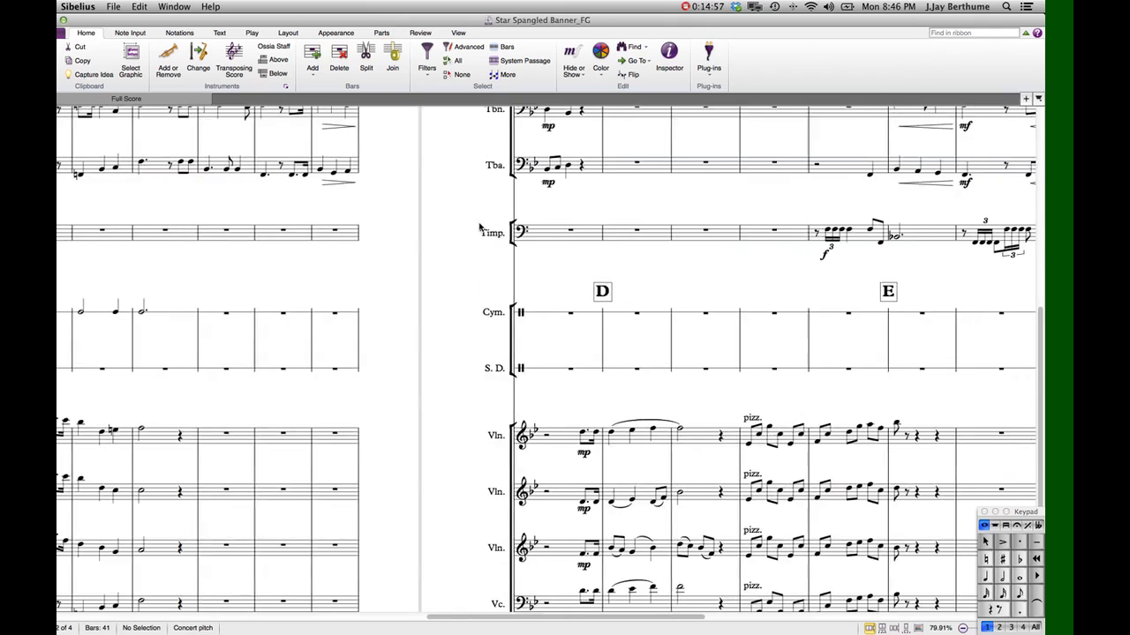
# - Return to the flute and clarinet staves around bar 11 and rehearsal mark B
pyautogui.scroll(5, 479, 227)
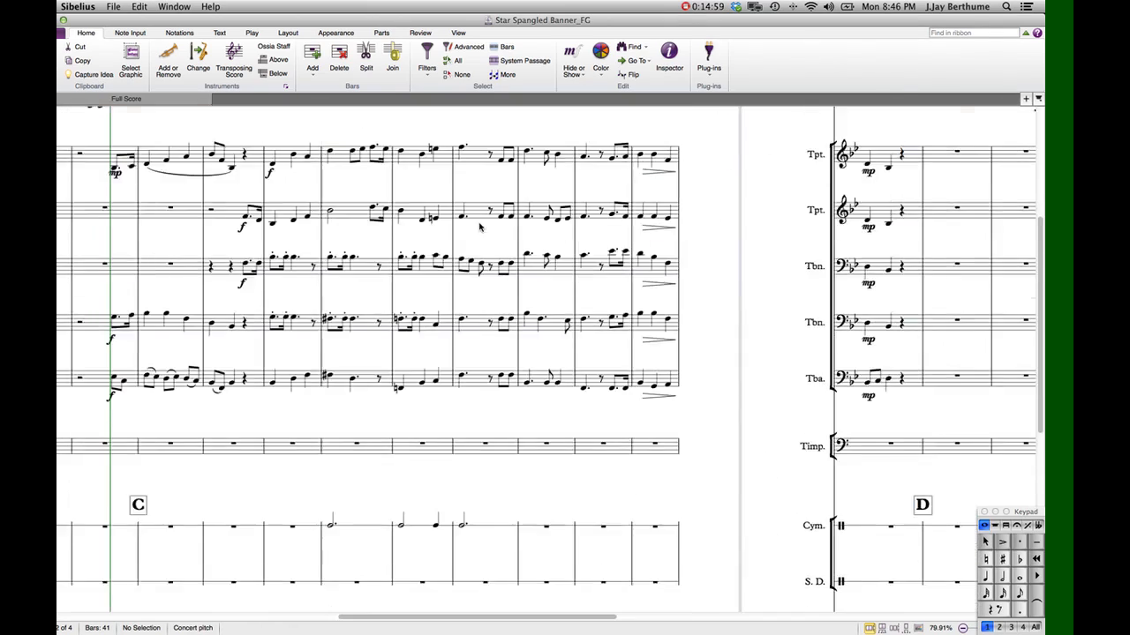
pyautogui.hscroll(-5, 479, 227)
pyautogui.hscroll(-5, 479, 227)
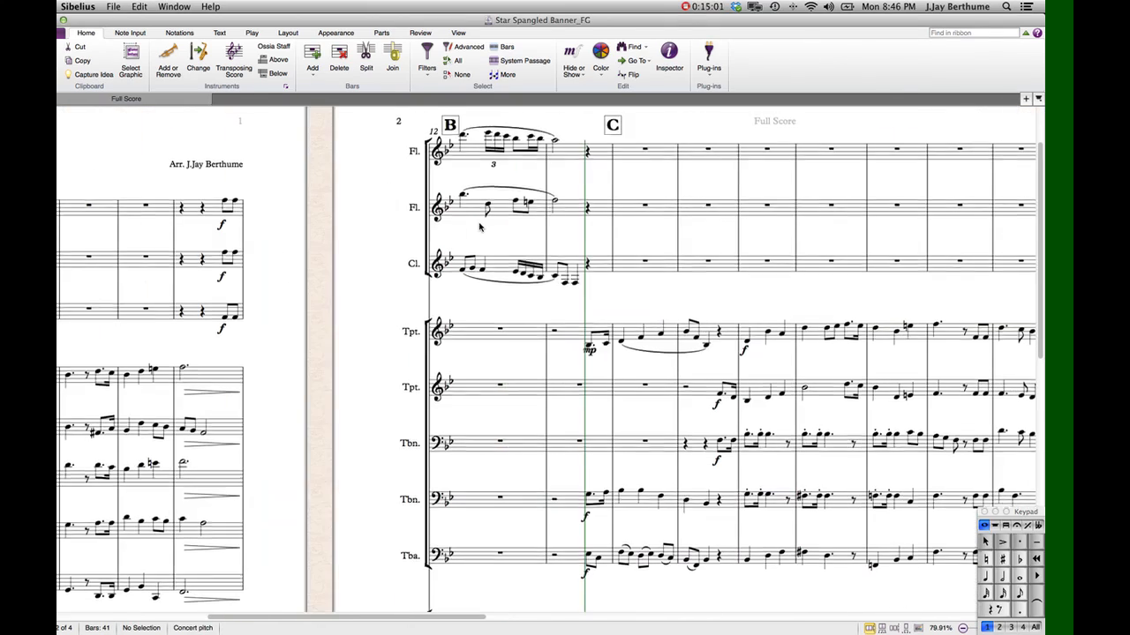
pyautogui.scroll(-5, 271, 244)
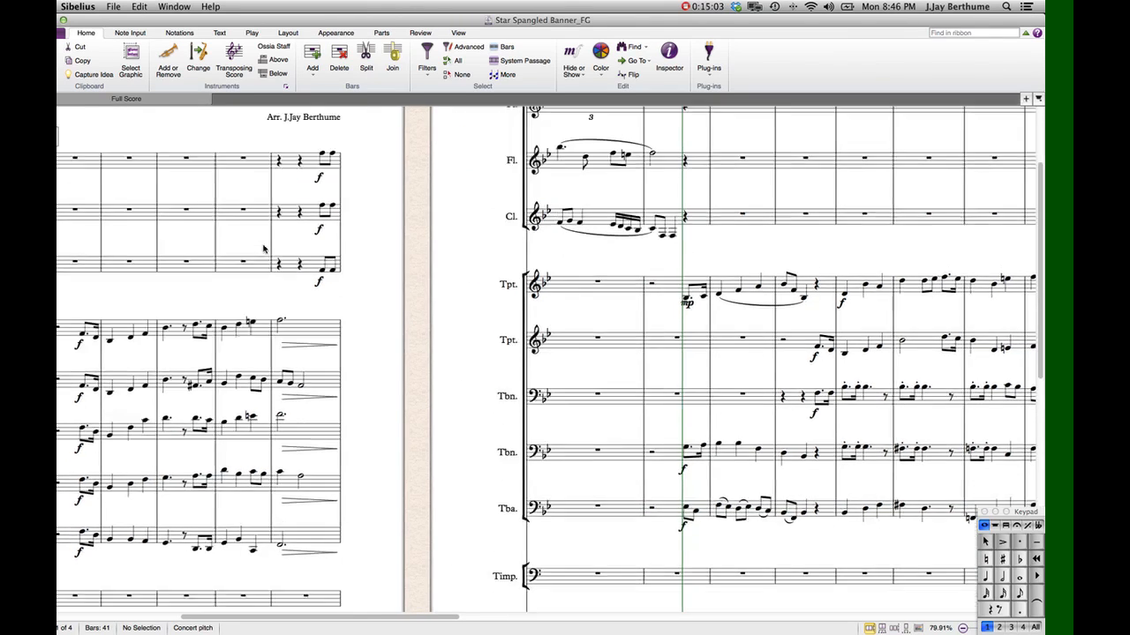
pyautogui.scroll(2, 267, 241)
pyautogui.scroll(2, 490, 155)
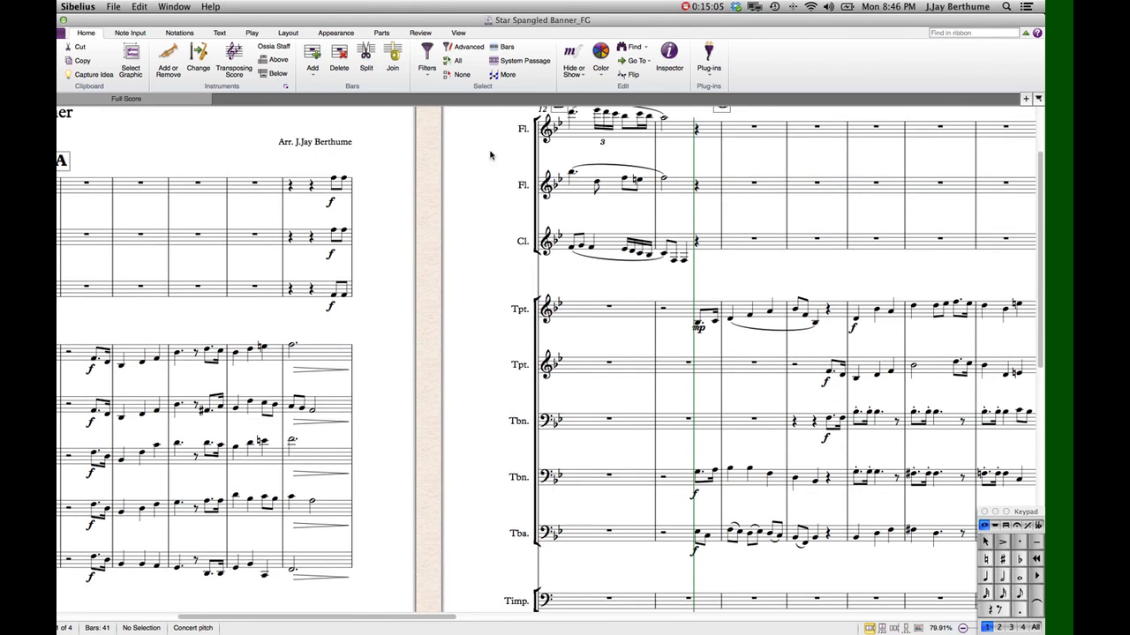
# - Select bar 11 of the clarinet, view its Clarinet in Bb part, return to the full score, and clear the selection
pyautogui.click(318, 193)
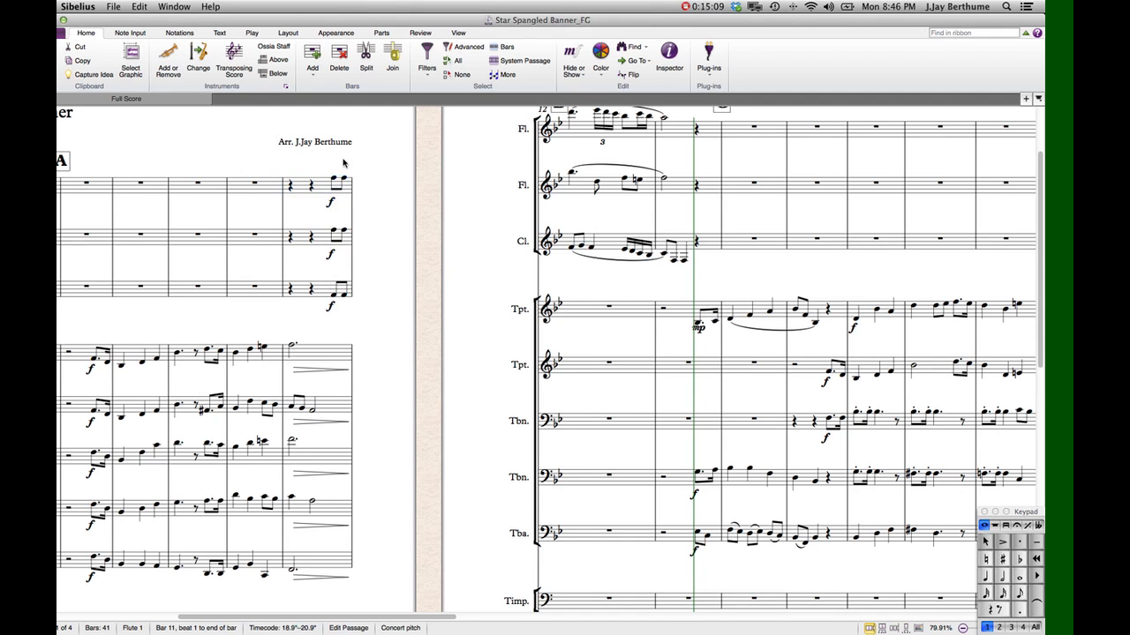
pyautogui.hscroll(-5, 344, 162)
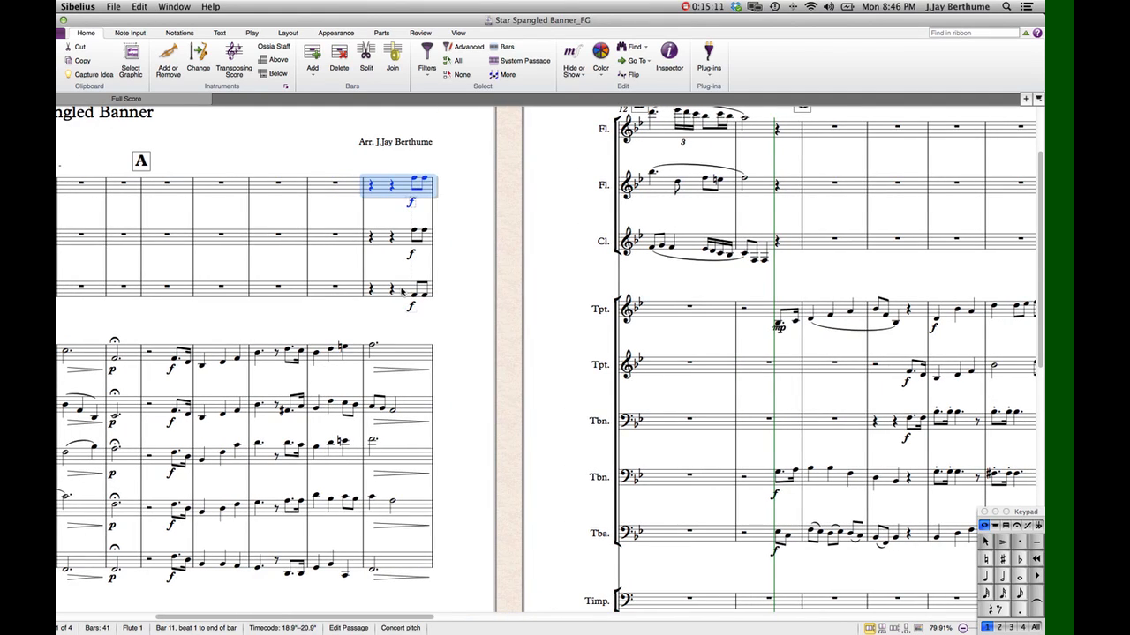
pyautogui.press('w')
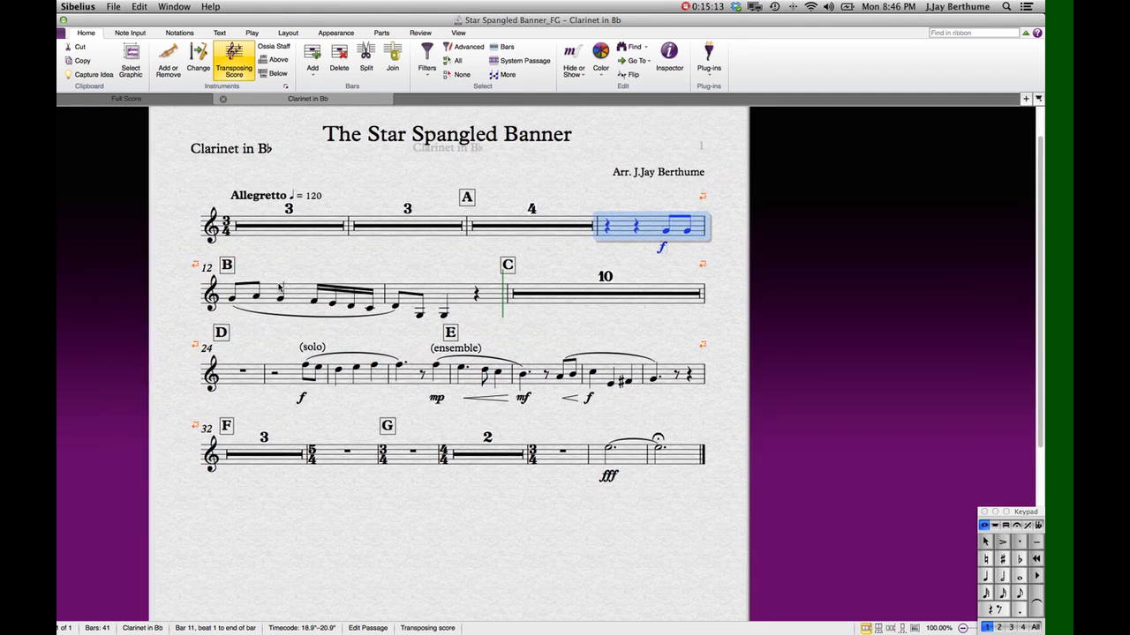
pyautogui.press('w')
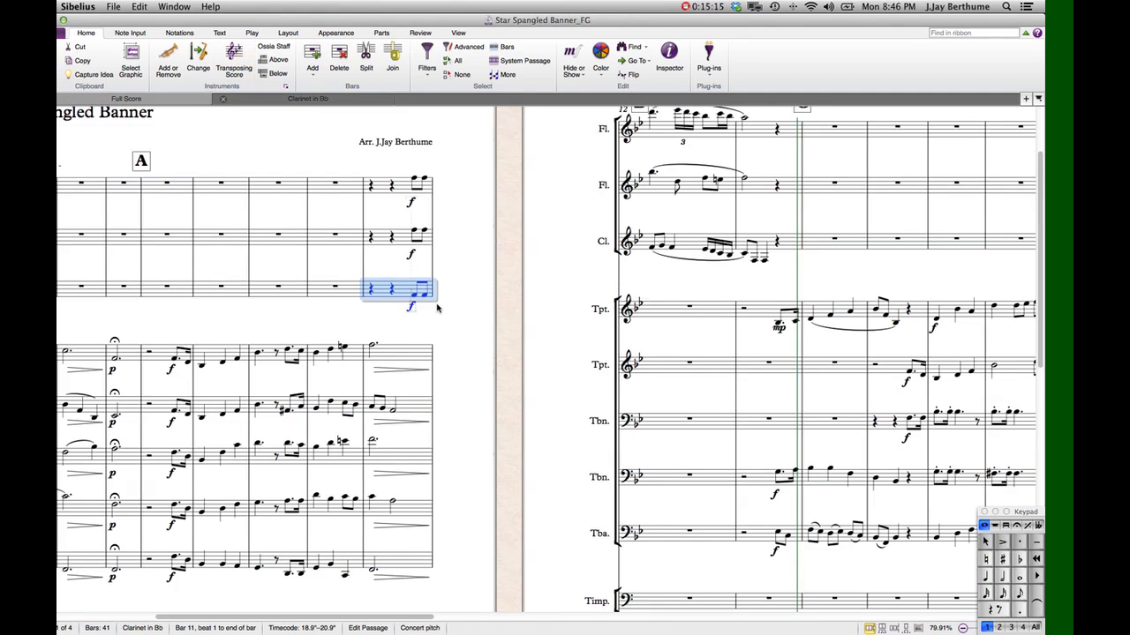
pyautogui.press('Escape')
# - Examine the string staves before and after rehearsal mark B, including the cello entrance in bar 12
pyautogui.scroll(-10, 425, 275)
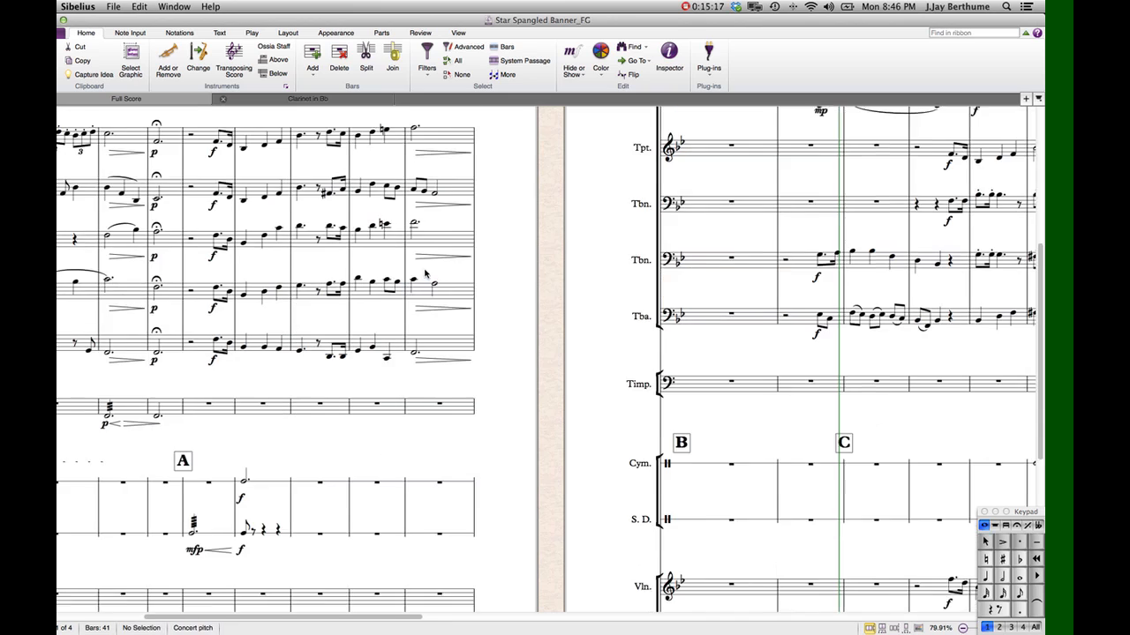
pyautogui.hscroll(5, 425, 275)
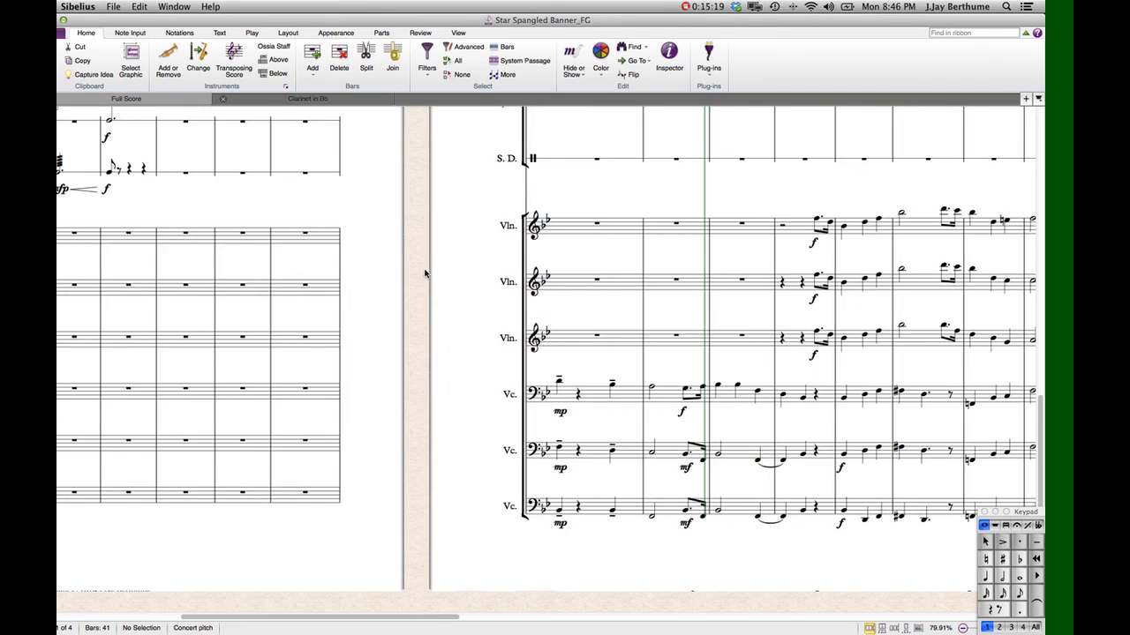
pyautogui.hscroll(-4, 424, 274)
pyautogui.hscroll(-2, 425, 275)
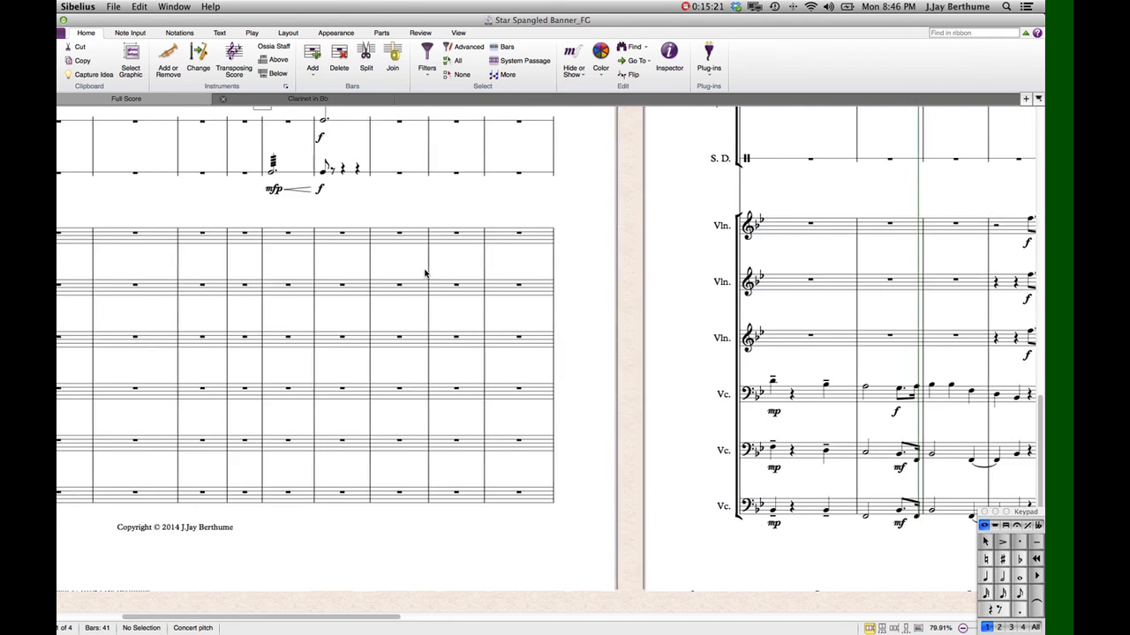
pyautogui.hscroll(8, 424, 275)
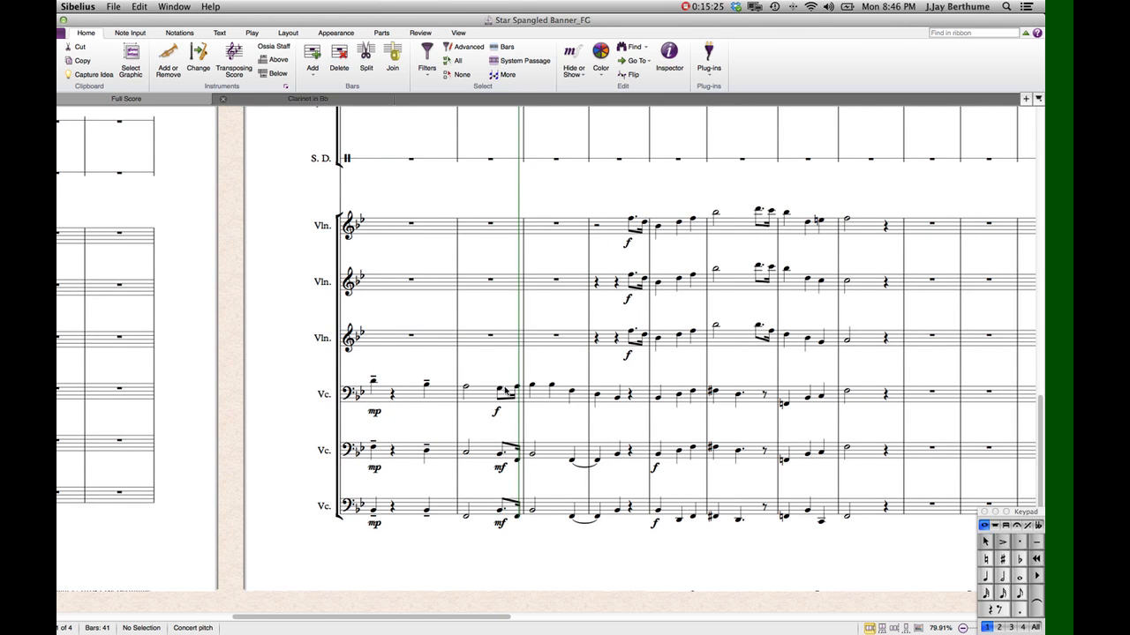
pyautogui.scroll(3, 596, 395)
pyautogui.scroll(-3, 597, 395)
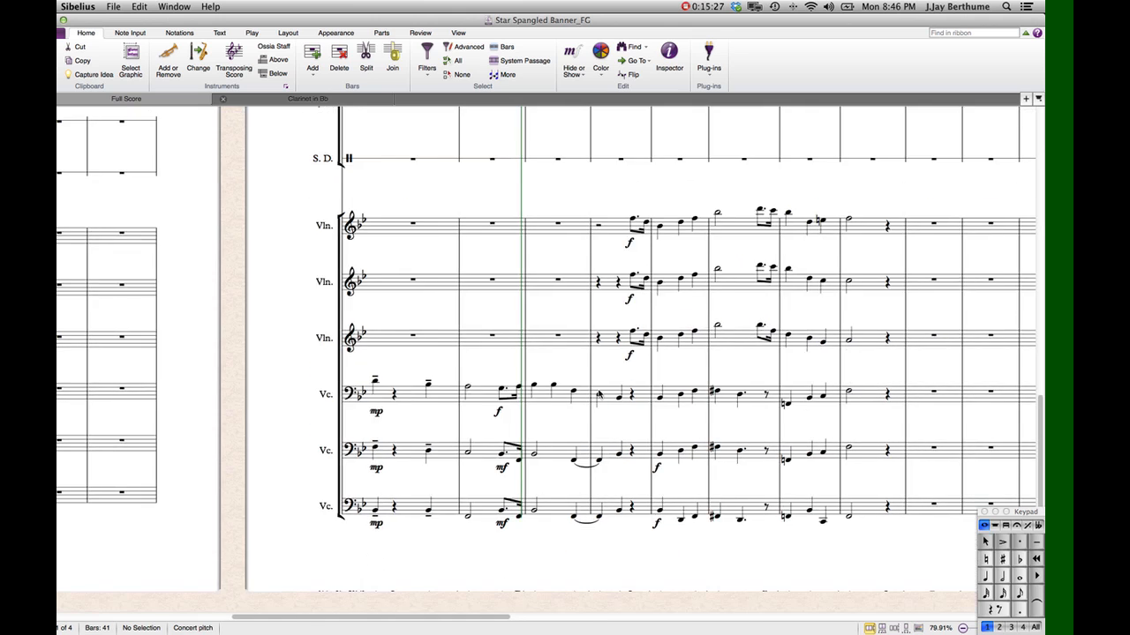
pyautogui.hscroll(3, 597, 395)
pyautogui.hscroll(-5, 598, 394)
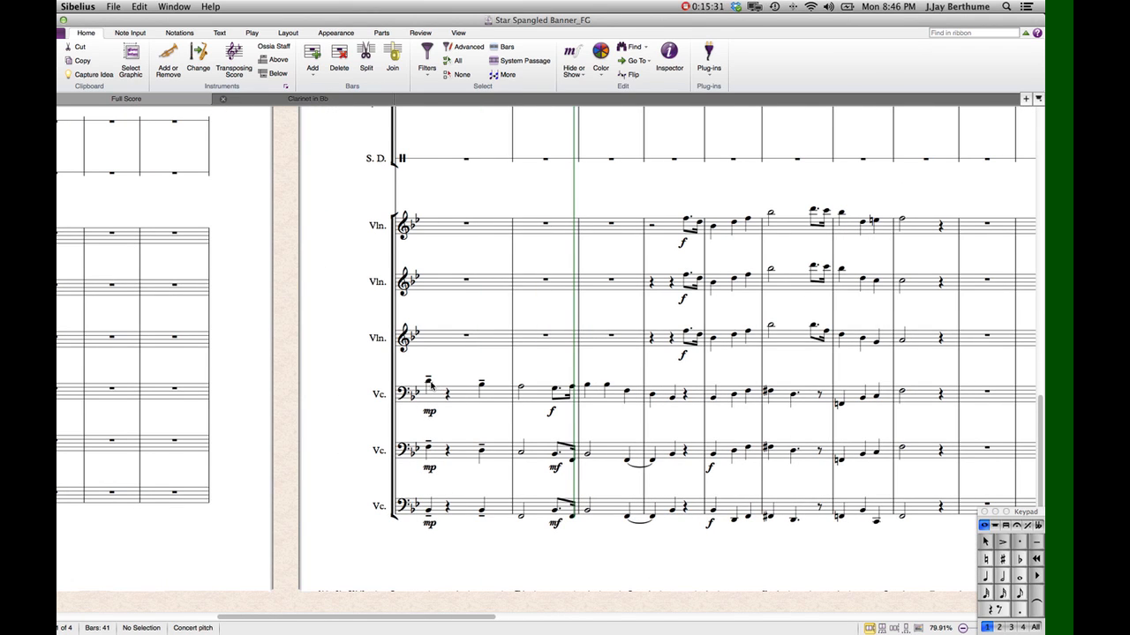
# - Select the three cello staves from bar 12 to the half notes in bar 13, play them back, and clear the selection
pyautogui.click(429, 381)
pyautogui.press('Escape')
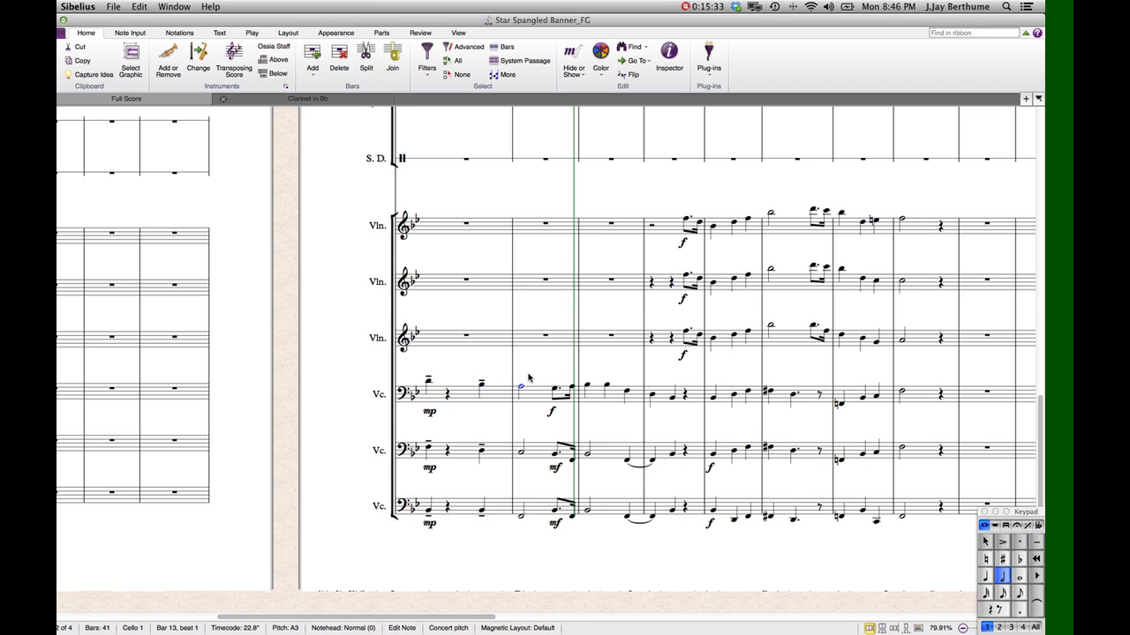
pyautogui.click(429, 510)
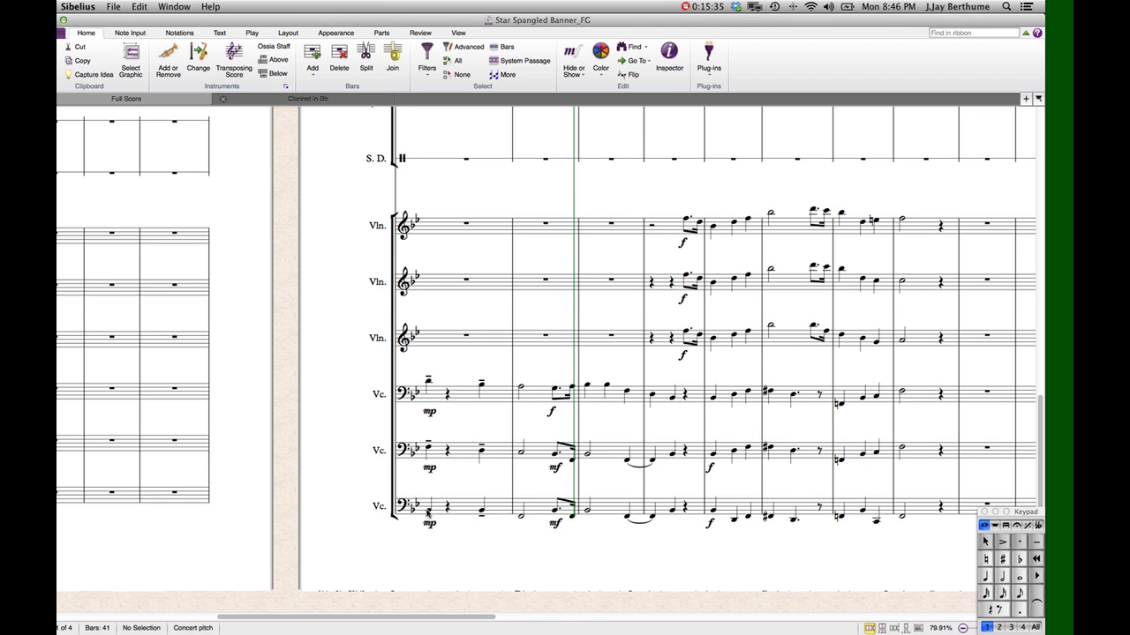
pyautogui.keyDown('shift'); pyautogui.click(521, 390); pyautogui.keyUp('shift')
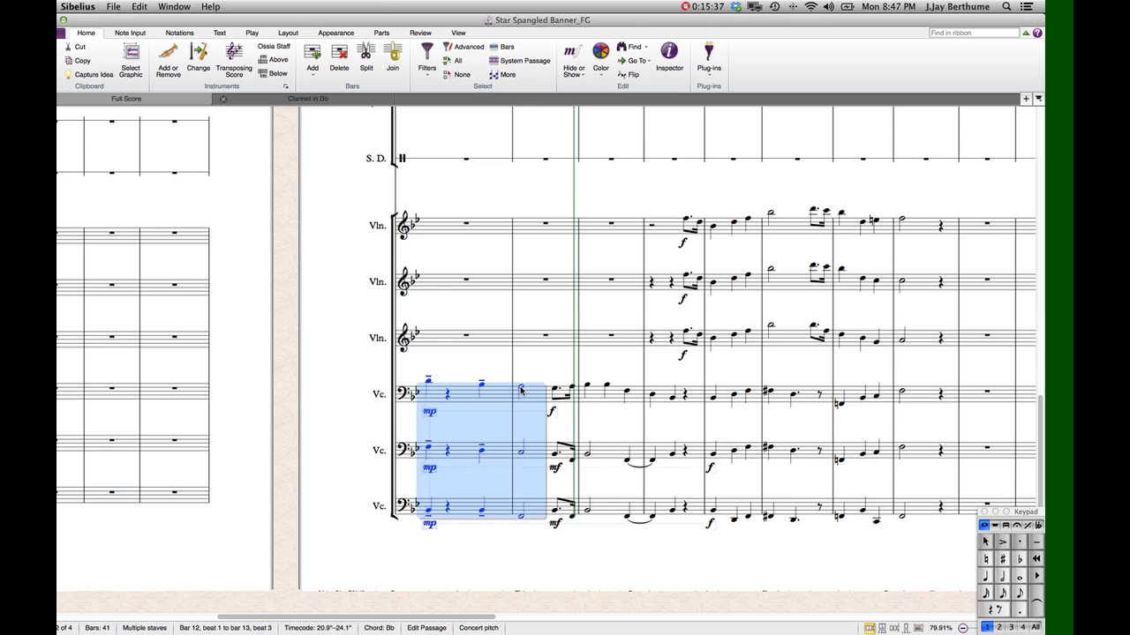
pyautogui.press('super+minus')
pyautogui.press('space')
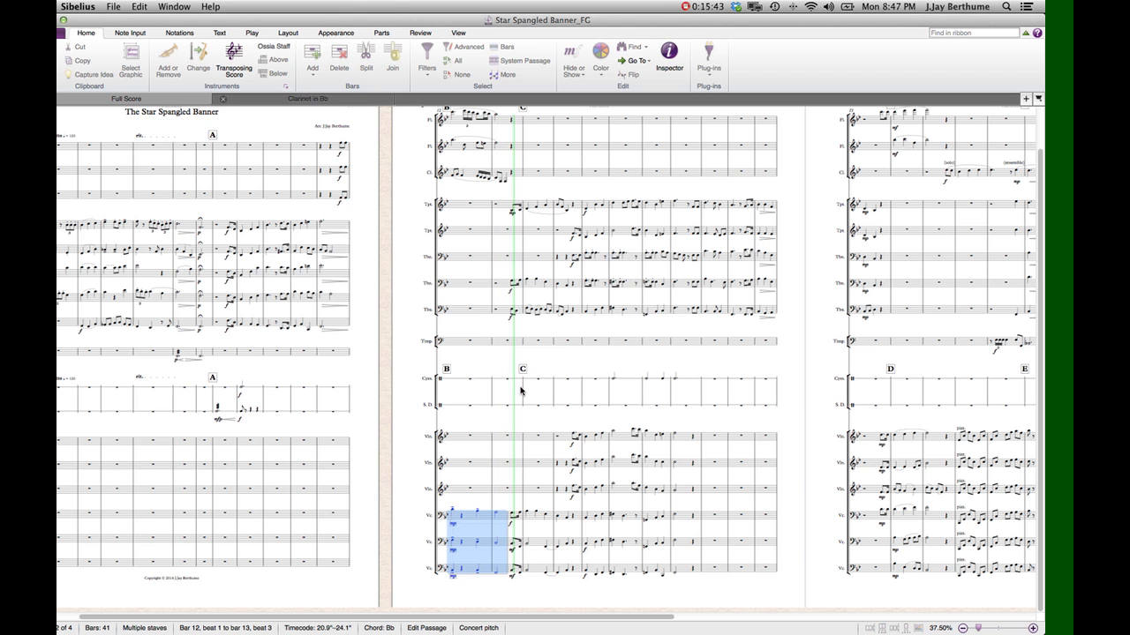
pyautogui.press('space')
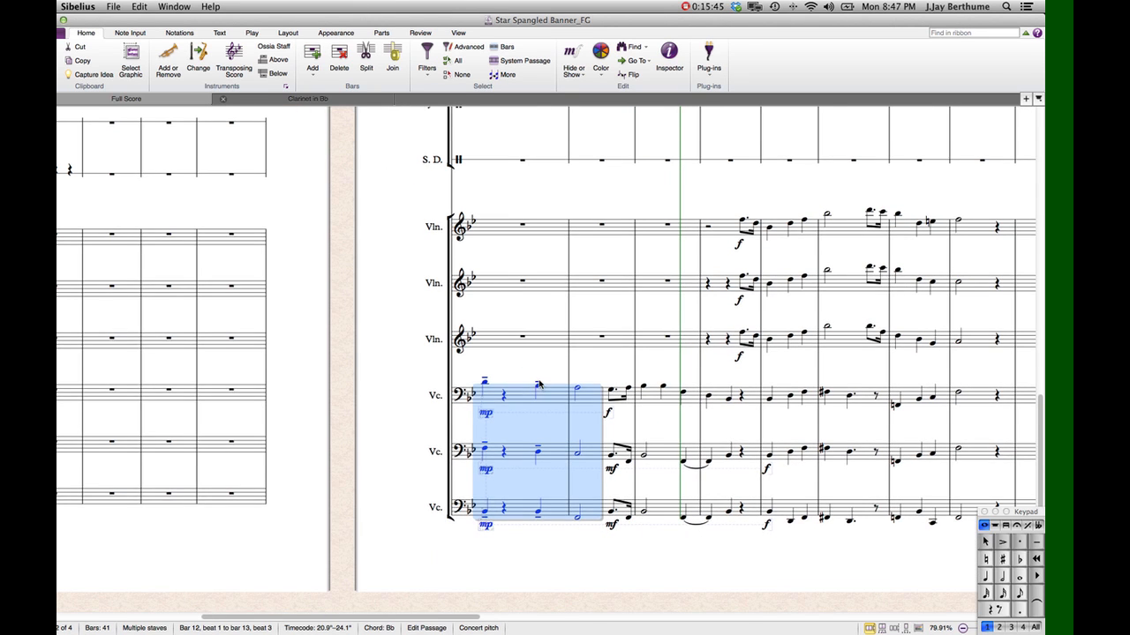
pyautogui.click(530, 358)
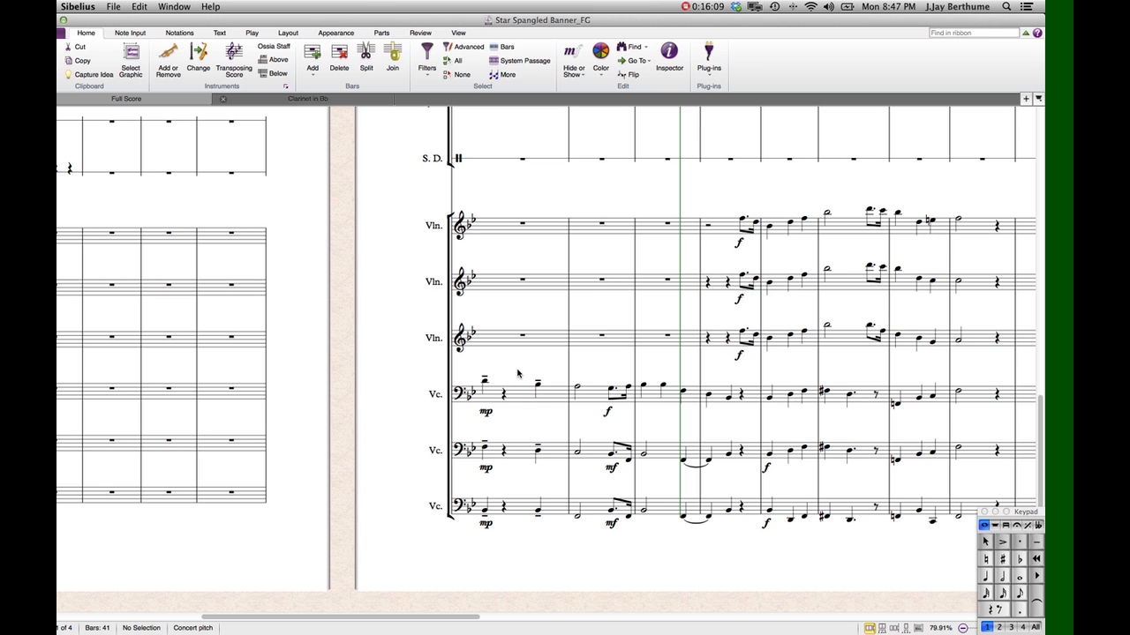
# - Look over the violin, cello and percussion staves around rehearsal marks B and C
pyautogui.moveTo(518, 372); pyautogui.dragTo(571, 366)
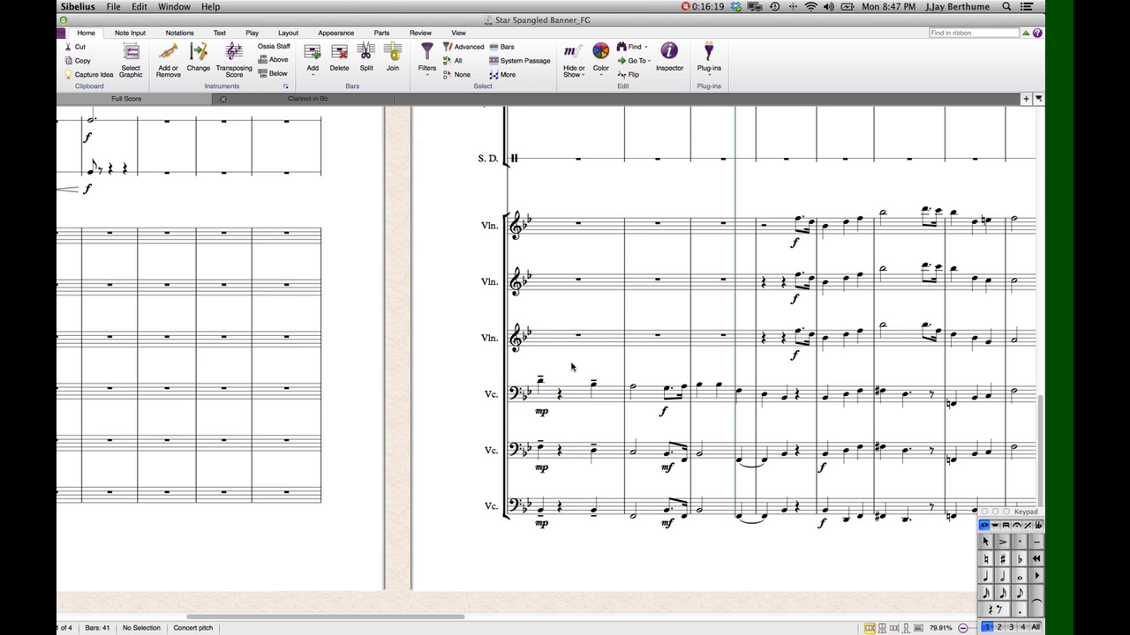
pyautogui.hscroll(2, 569, 366)
pyautogui.hscroll(-5, 557, 367)
pyautogui.hscroll(4, 556, 368)
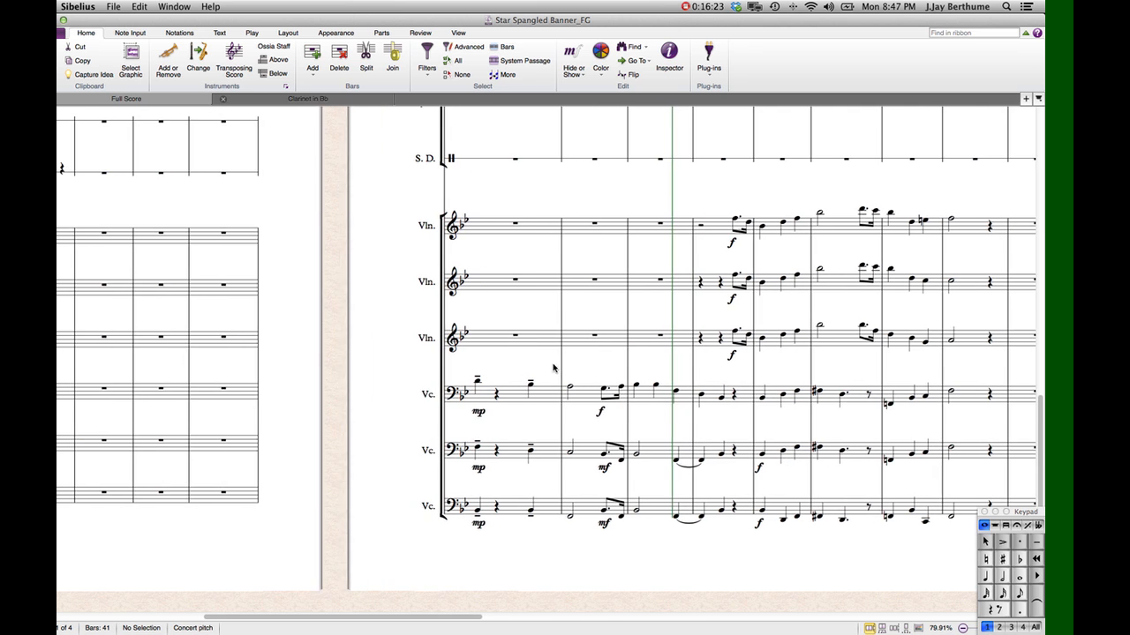
pyautogui.hscroll(-1, 553, 367)
pyautogui.scroll(2, 554, 368)
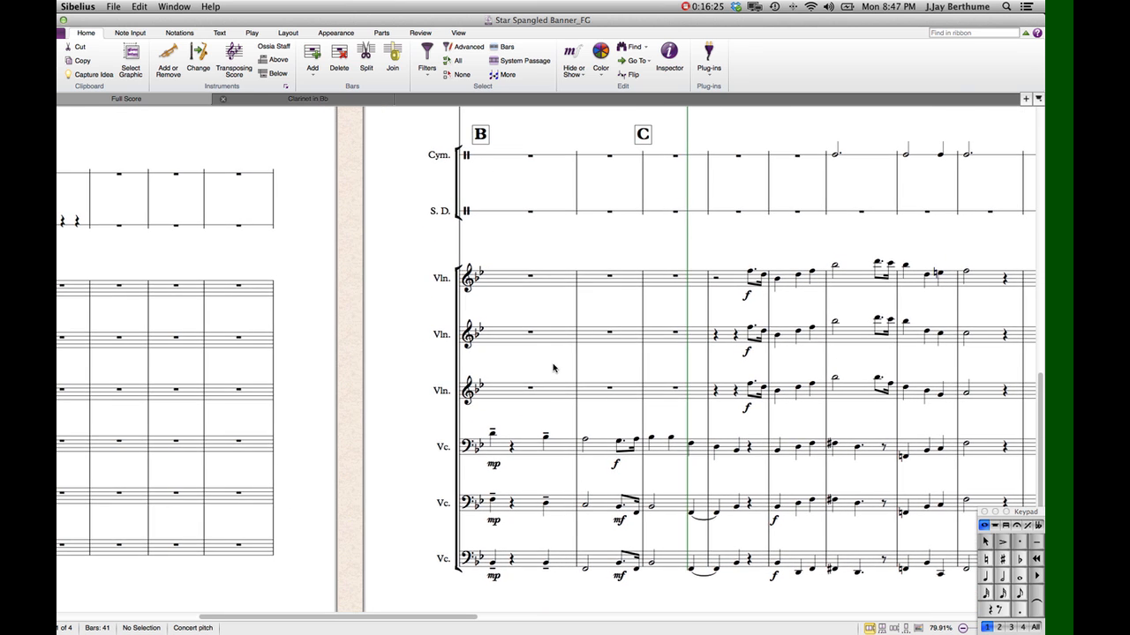
pyautogui.scroll(-2, 554, 367)
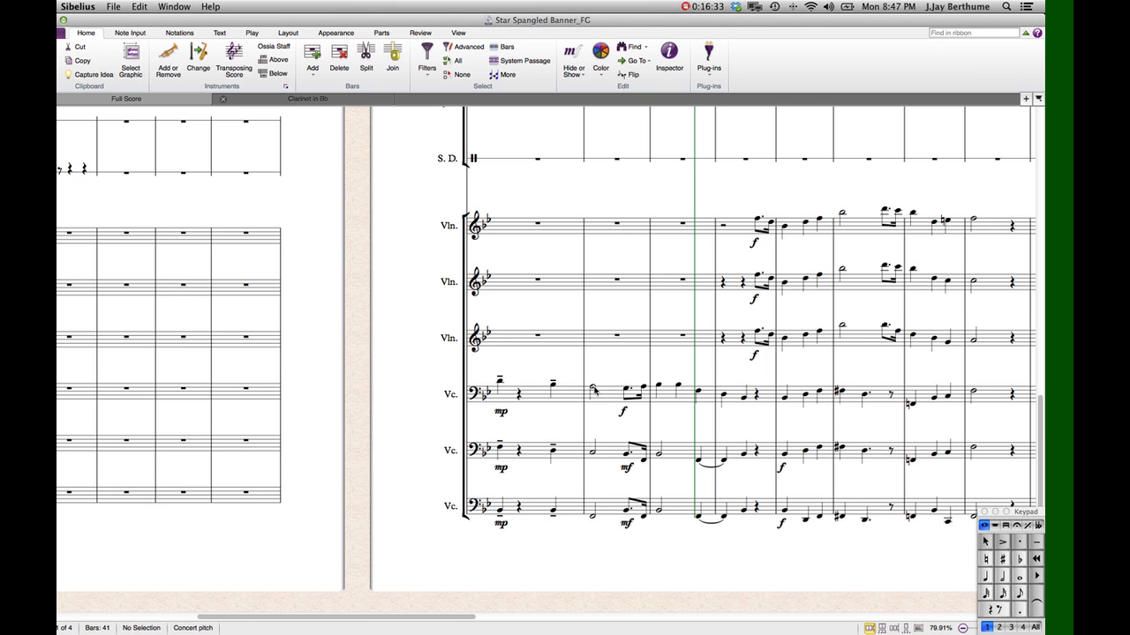
# - Audition individual lower cello notes from bar 12 to the second cello's half note in bar 13, and clear the selection
pyautogui.click(500, 512)
pyautogui.hotkey('alt', 'Up')
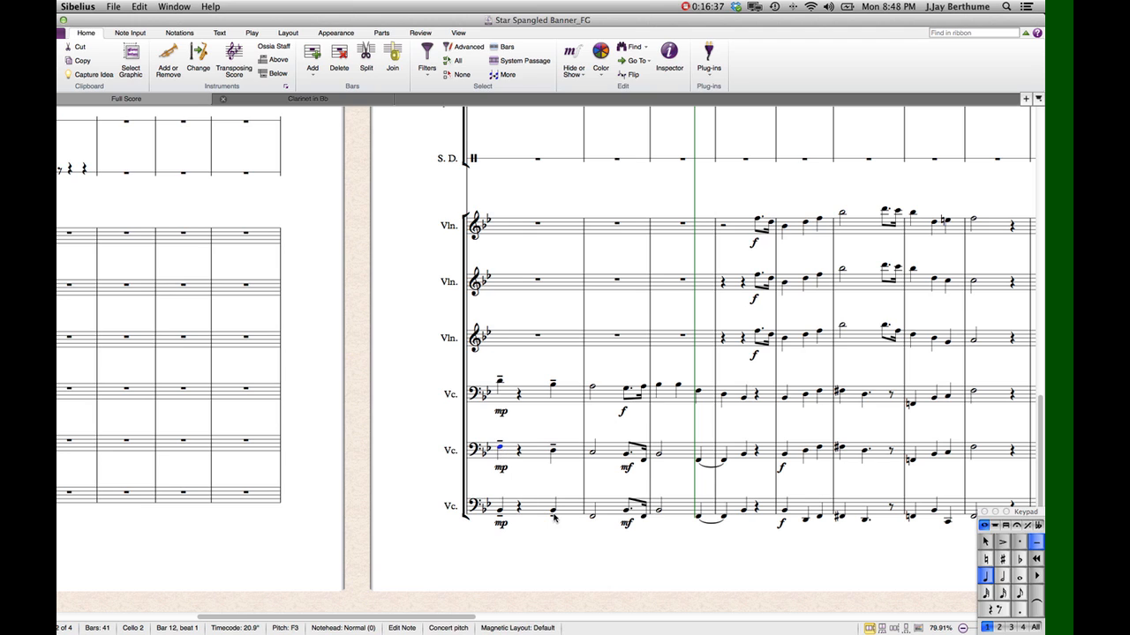
pyautogui.click(552, 450)
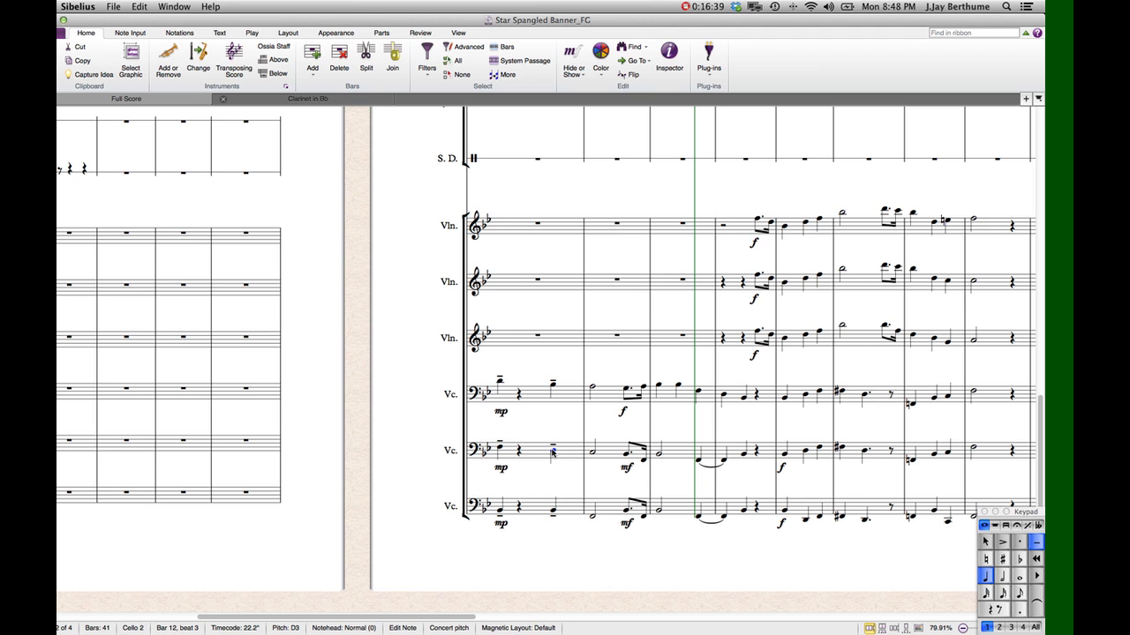
pyautogui.press('Right')
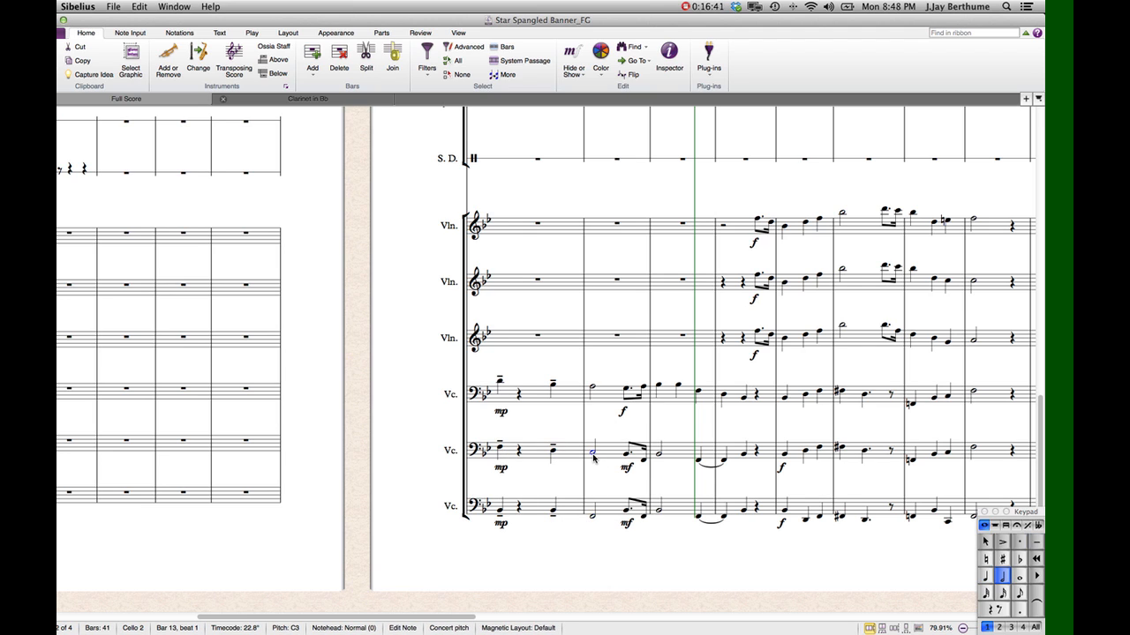
pyautogui.press('Escape')
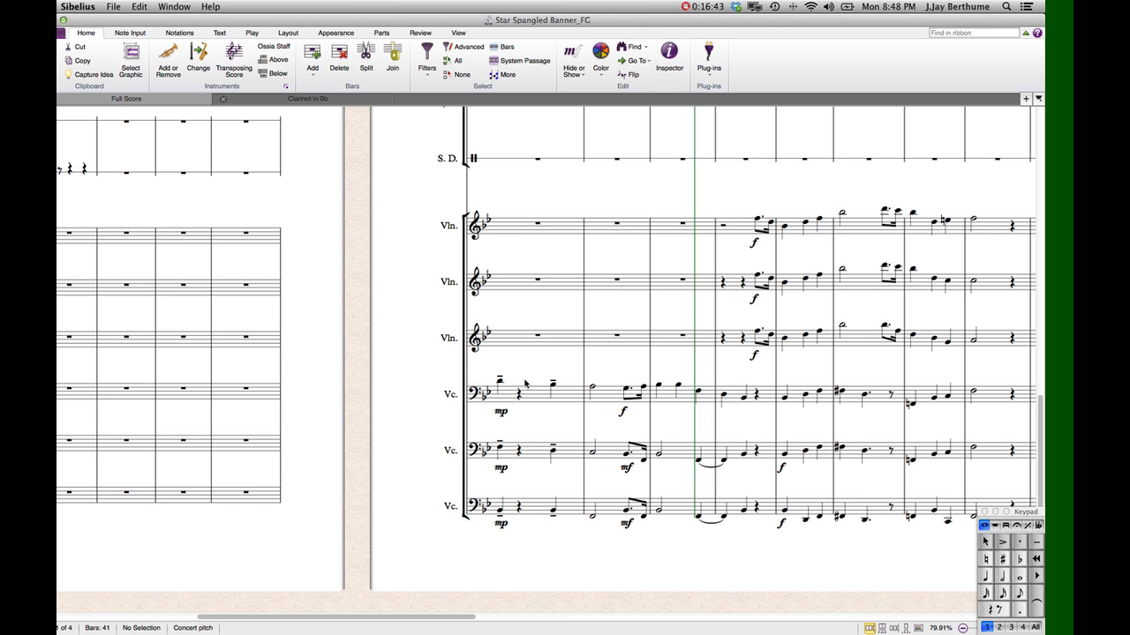
pyautogui.hscroll(2, 544, 451)
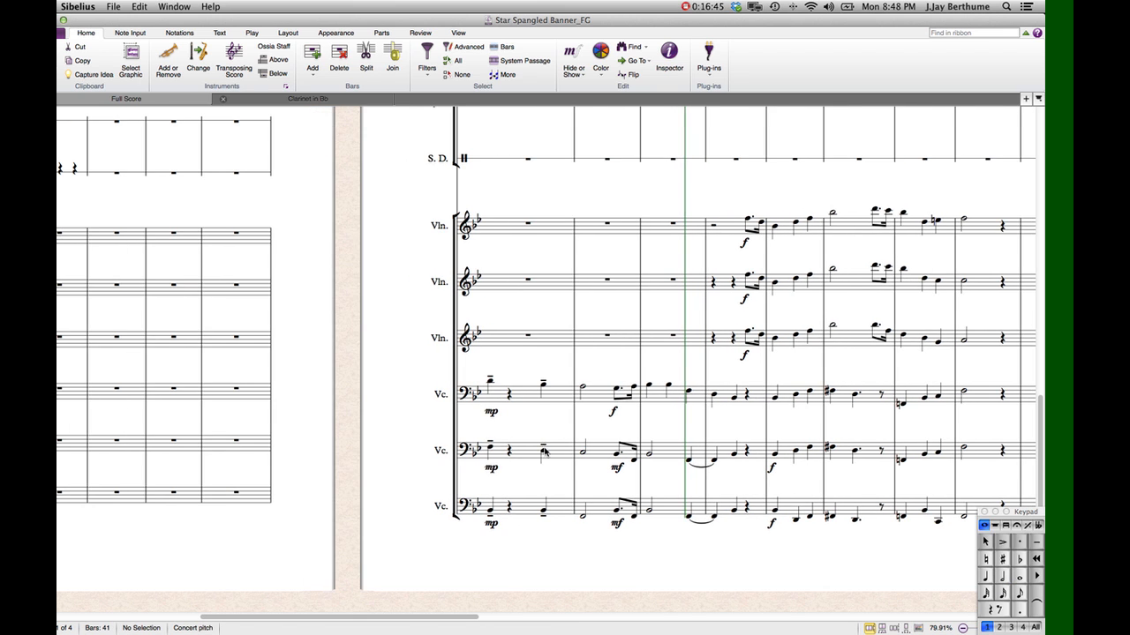
pyautogui.click(549, 389)
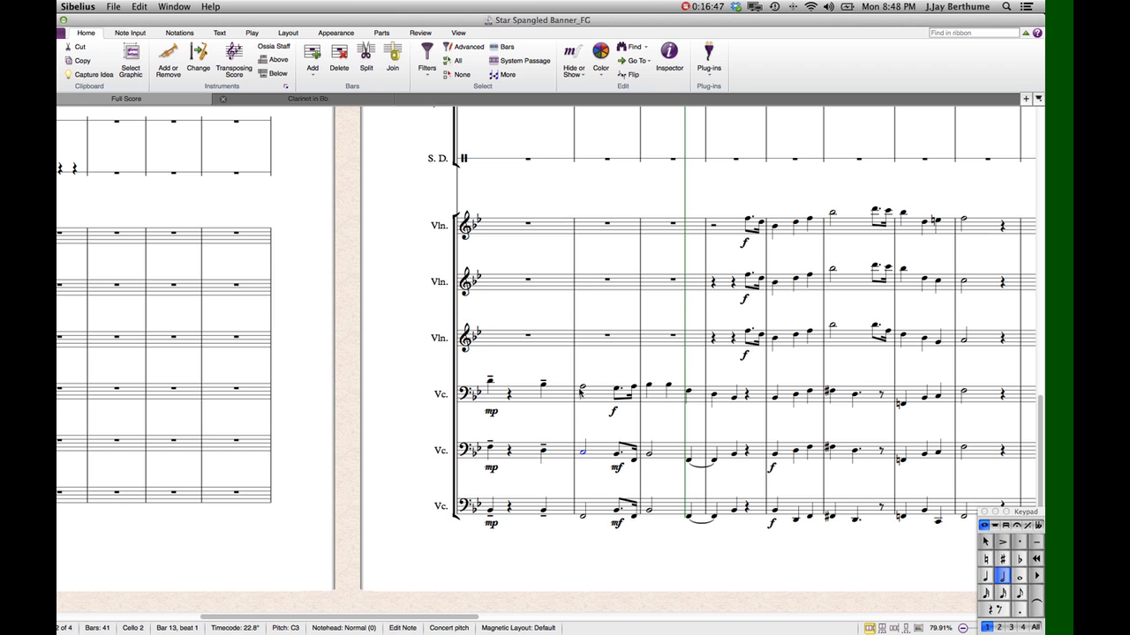
pyautogui.press('Escape')
pyautogui.hscroll(5, 548, 406)
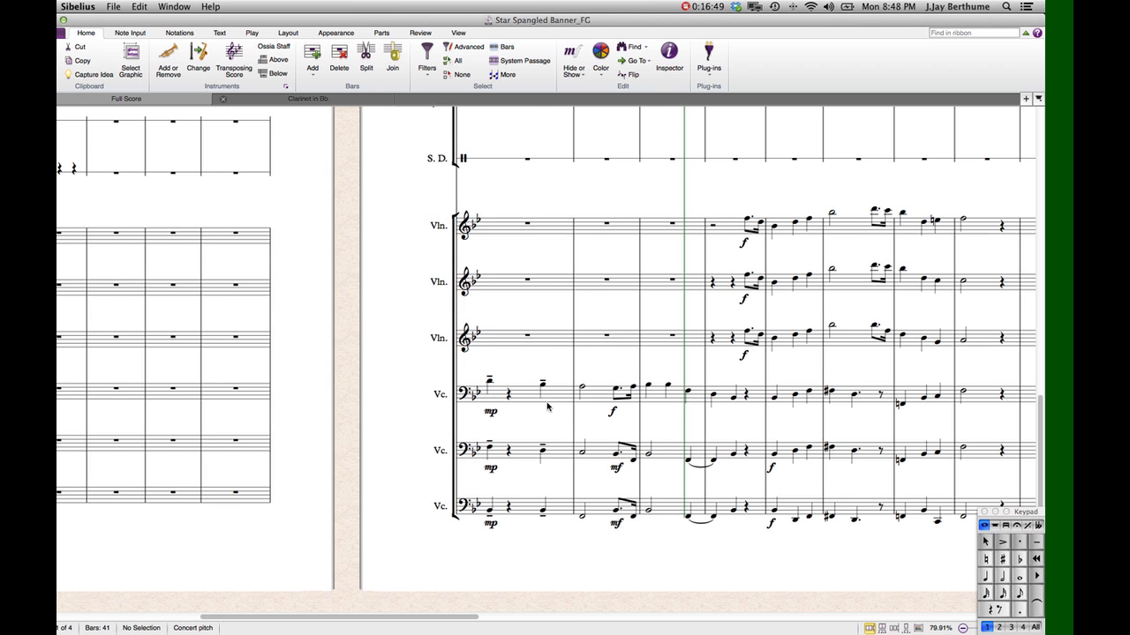
# - Replay the three cello staves from bar 12 beat 1 to the half notes in bar 13, audition the first cello's opening note, and clear the selection
pyautogui.hscroll(1, 547, 406)
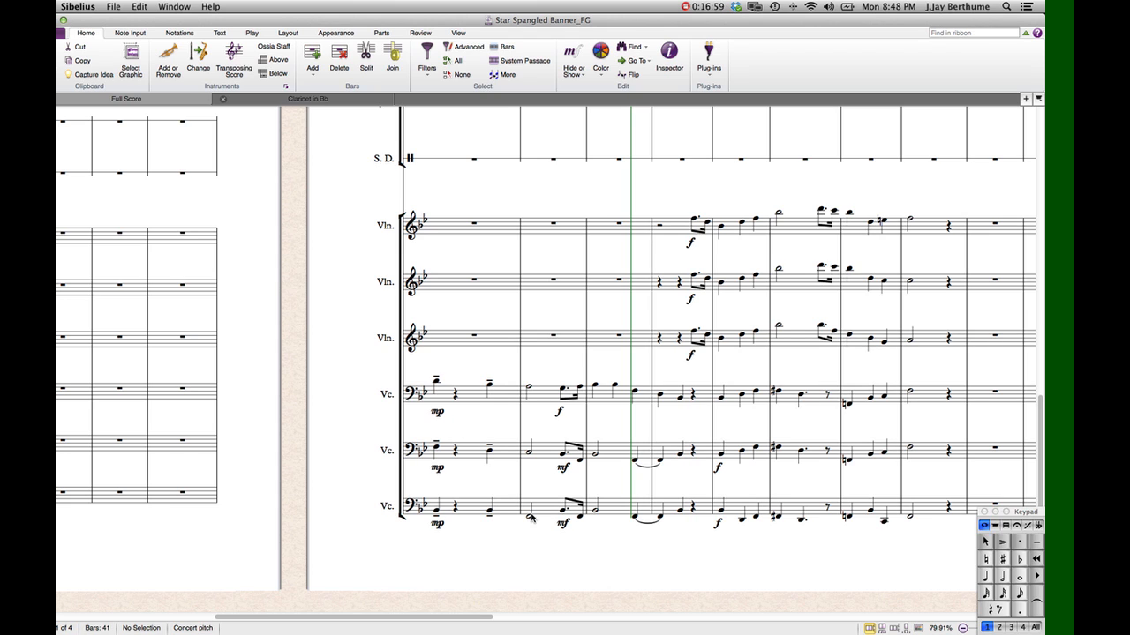
pyautogui.click(436, 381)
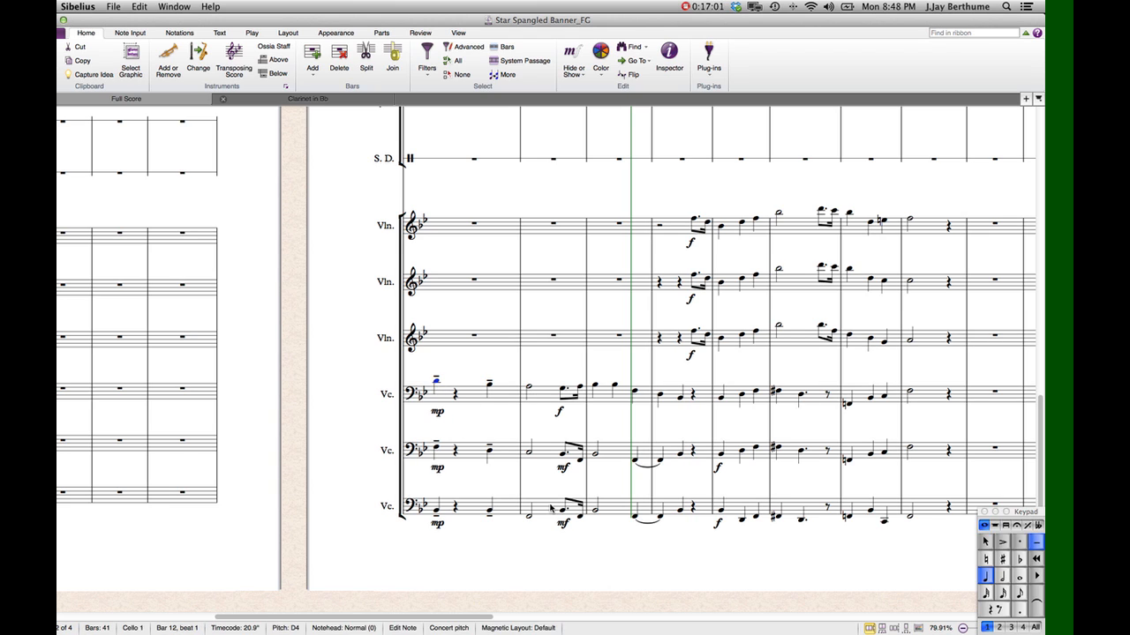
pyautogui.keyDown('shift'); pyautogui.click(530, 519); pyautogui.keyUp('shift')
pyautogui.press('super+minus')
pyautogui.press('super+minus')
pyautogui.press('super+minus')
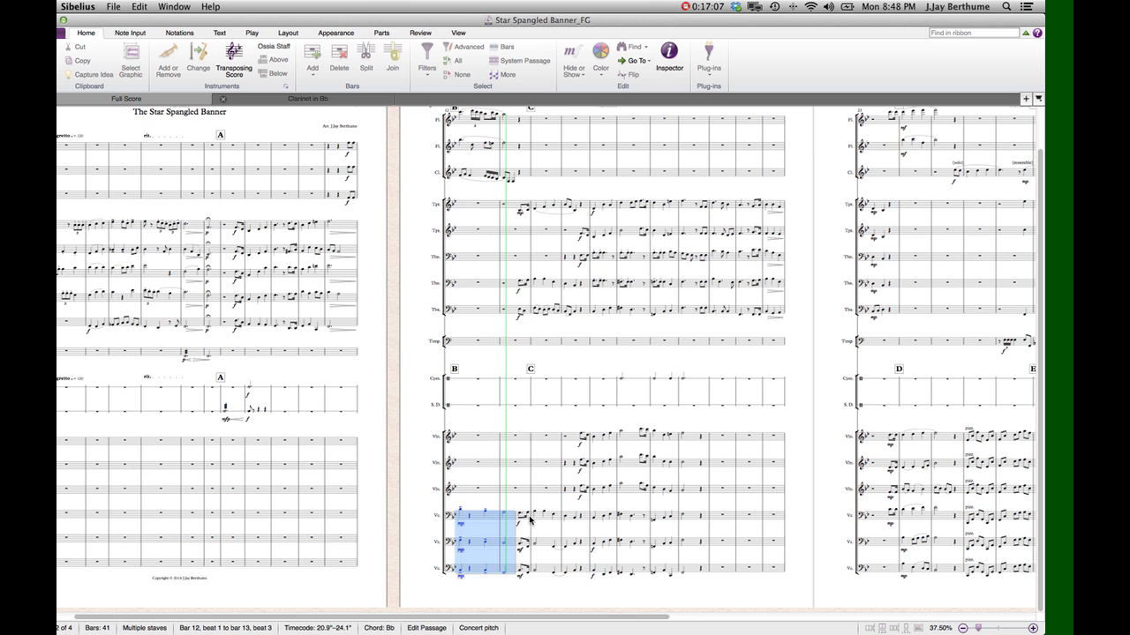
pyautogui.press('super+equal')
pyautogui.press('super+equal')
pyautogui.press('super+equal')
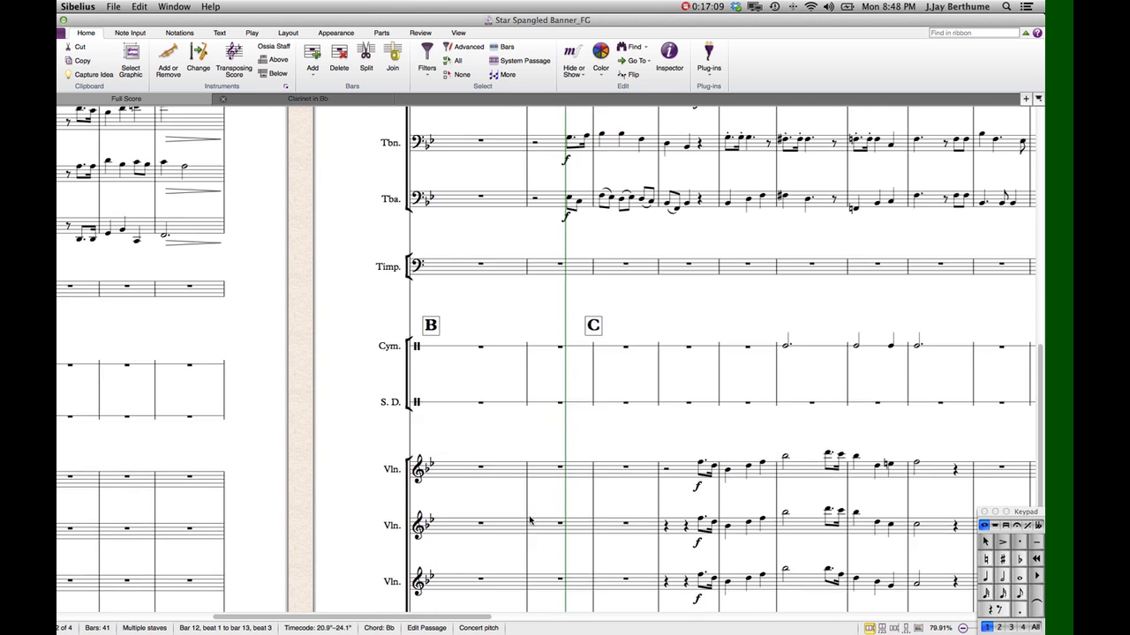
pyautogui.scroll(-5, 530, 521)
pyautogui.press('Escape')
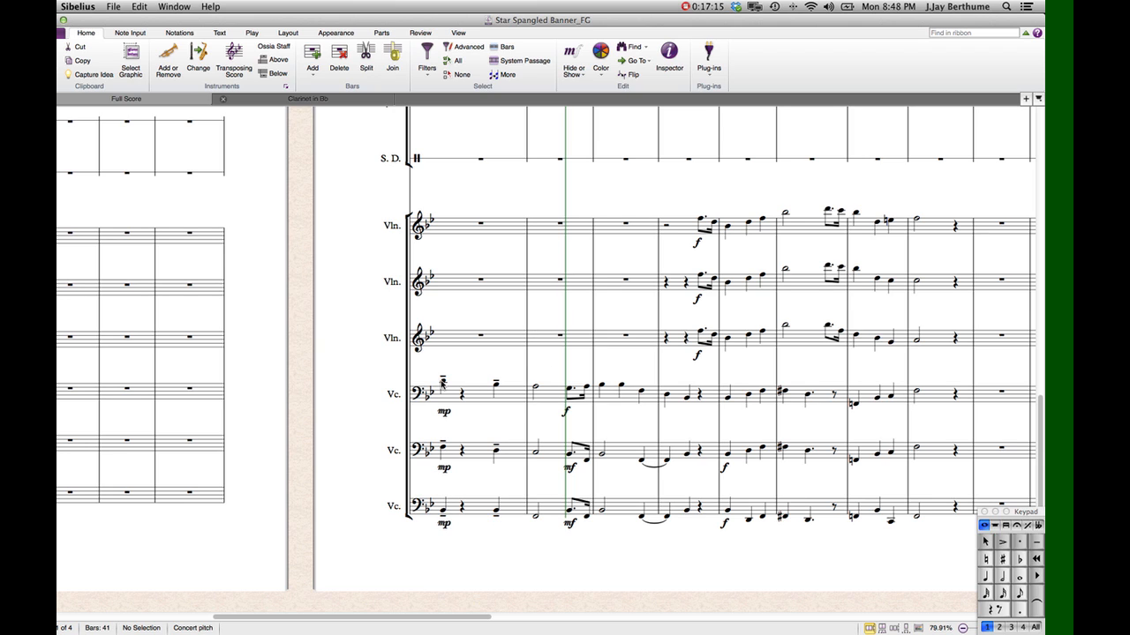
pyautogui.click(444, 384)
pyautogui.press('Escape')
# - Compare the brass writing around rehearsal mark A with the woodwind, brass and cello staves on page 2
pyautogui.scroll(3, 557, 371)
pyautogui.scroll(5, 556, 371)
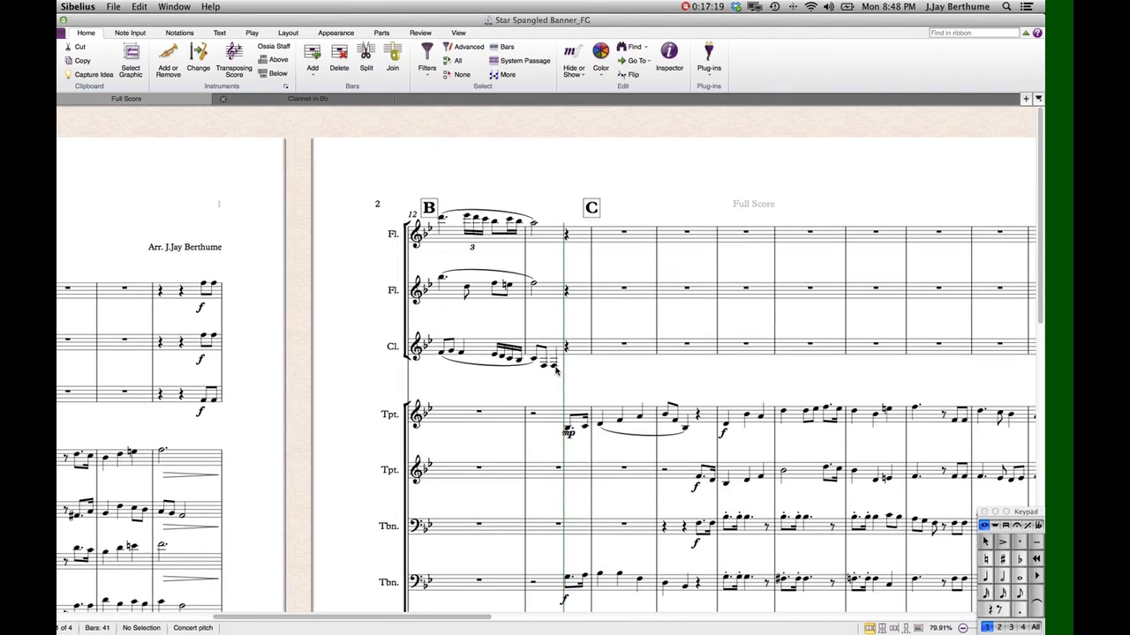
pyautogui.scroll(-5, 556, 371)
pyautogui.hscroll(-10, 556, 371)
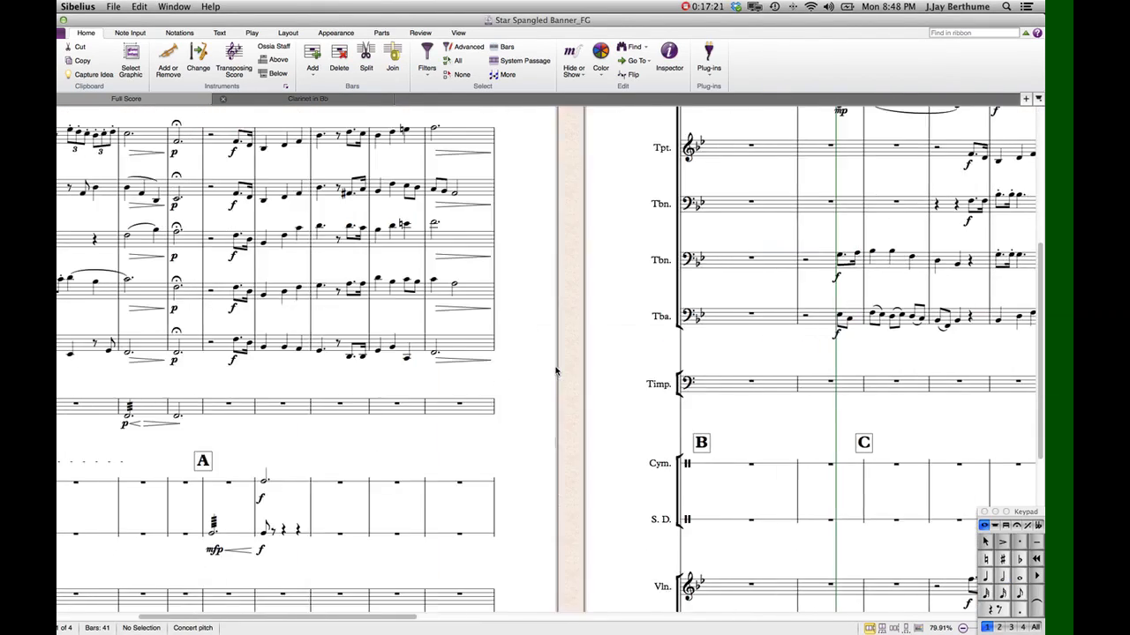
pyautogui.scroll(3, 556, 371)
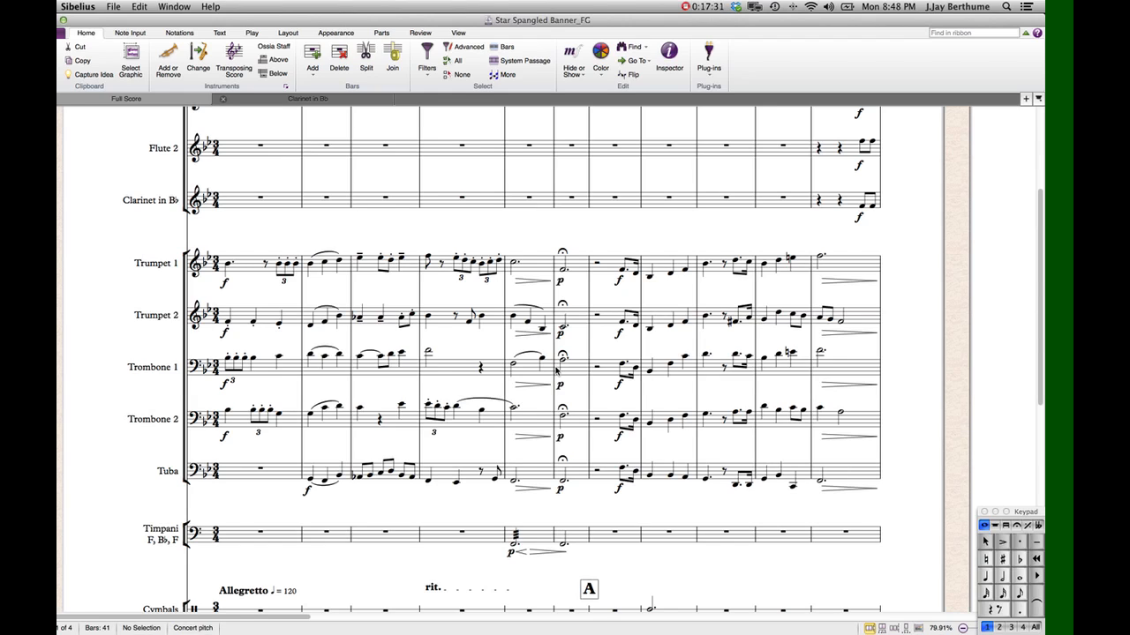
pyautogui.hscroll(10, 556, 371)
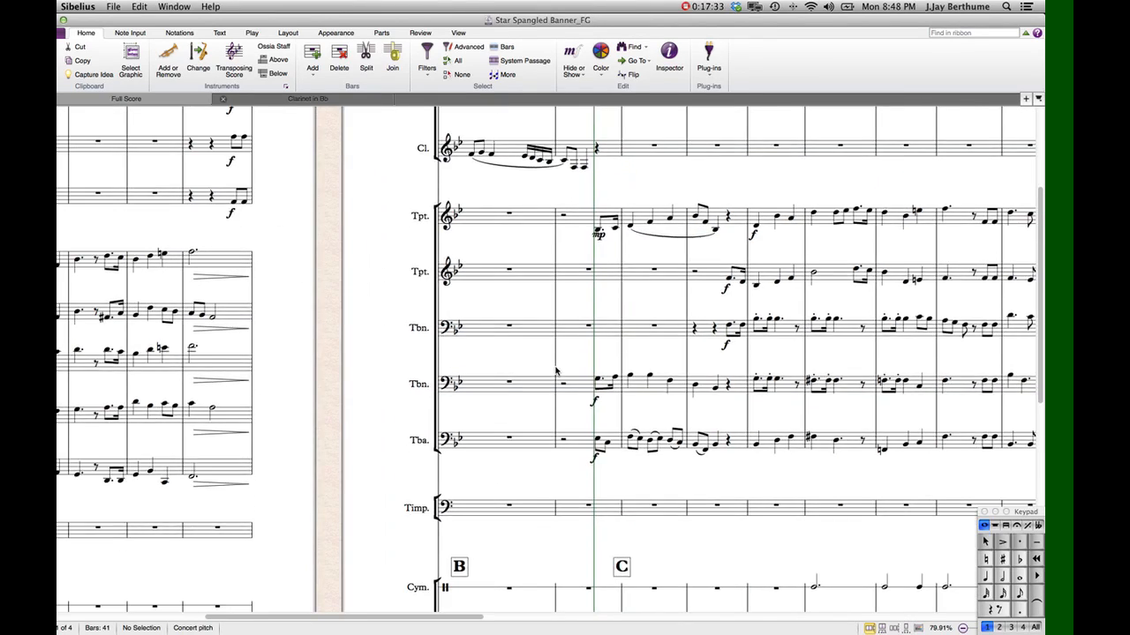
pyautogui.scroll(-10, 556, 371)
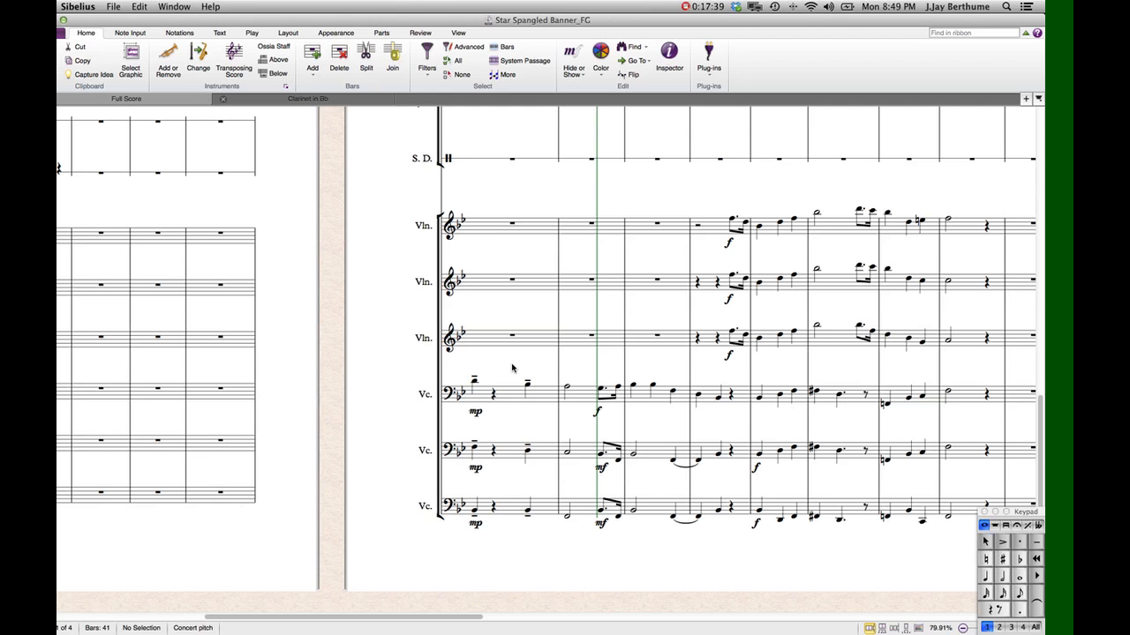
# - Examine how the flute and clarinet phrase in bars 12 and 13 leads into the trumpet, trombone and tuba entrances
pyautogui.scroll(5, 512, 368)
pyautogui.scroll(-3, 512, 368)
pyautogui.scroll(3, 512, 368)
pyautogui.scroll(5, 512, 368)
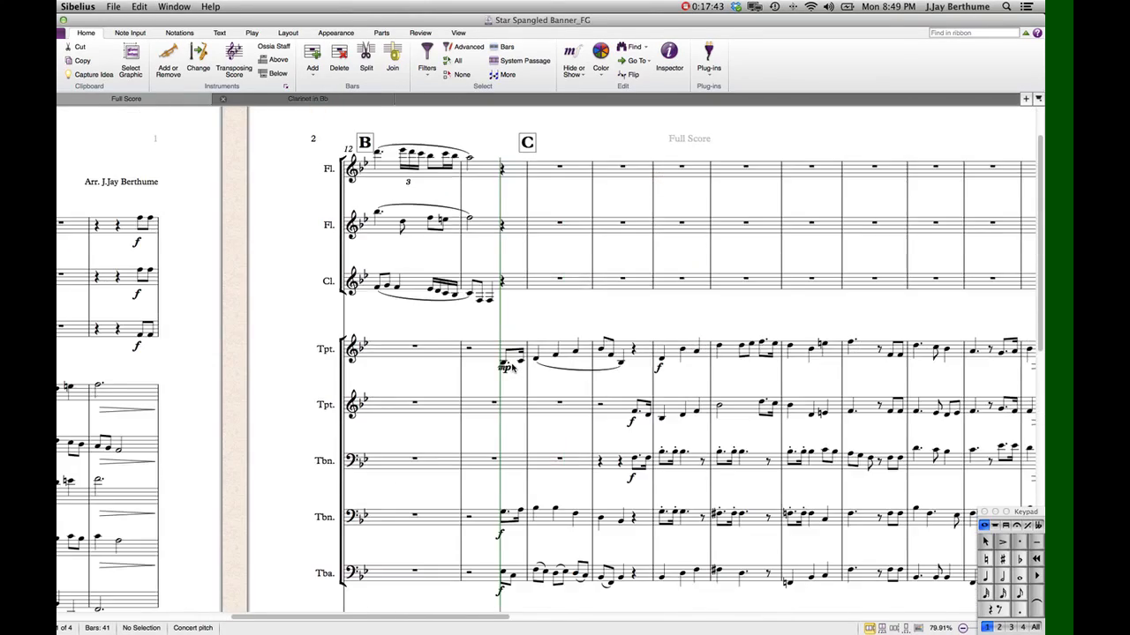
pyautogui.scroll(-5, 512, 368)
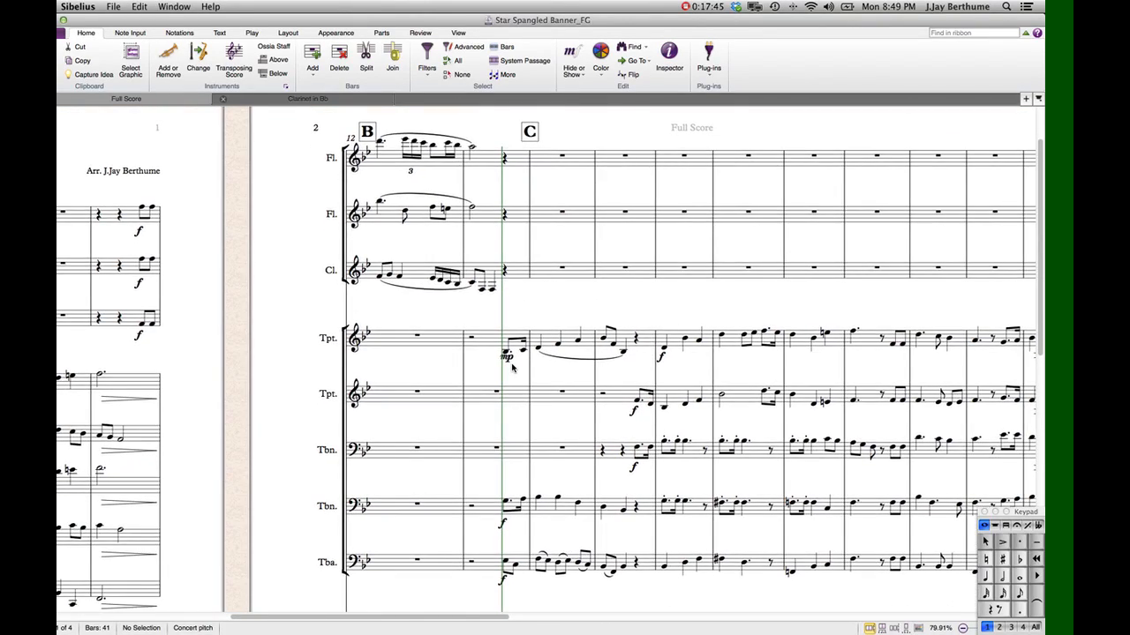
pyautogui.scroll(-5, 512, 368)
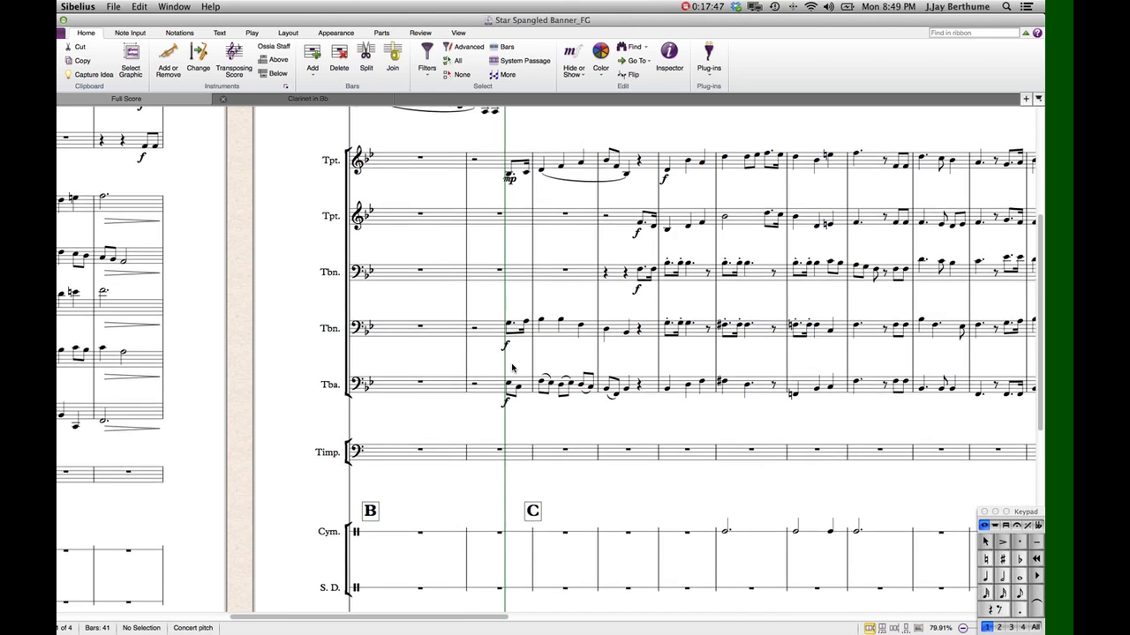
pyautogui.scroll(2, 512, 368)
pyautogui.scroll(5, 512, 368)
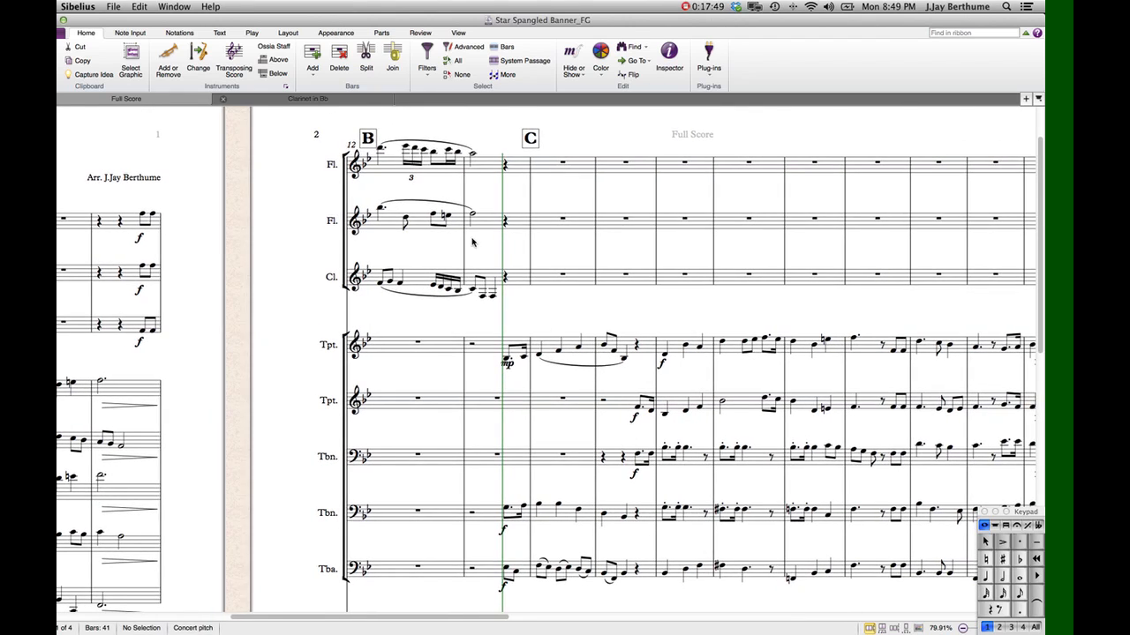
pyautogui.scroll(-5, 604, 210)
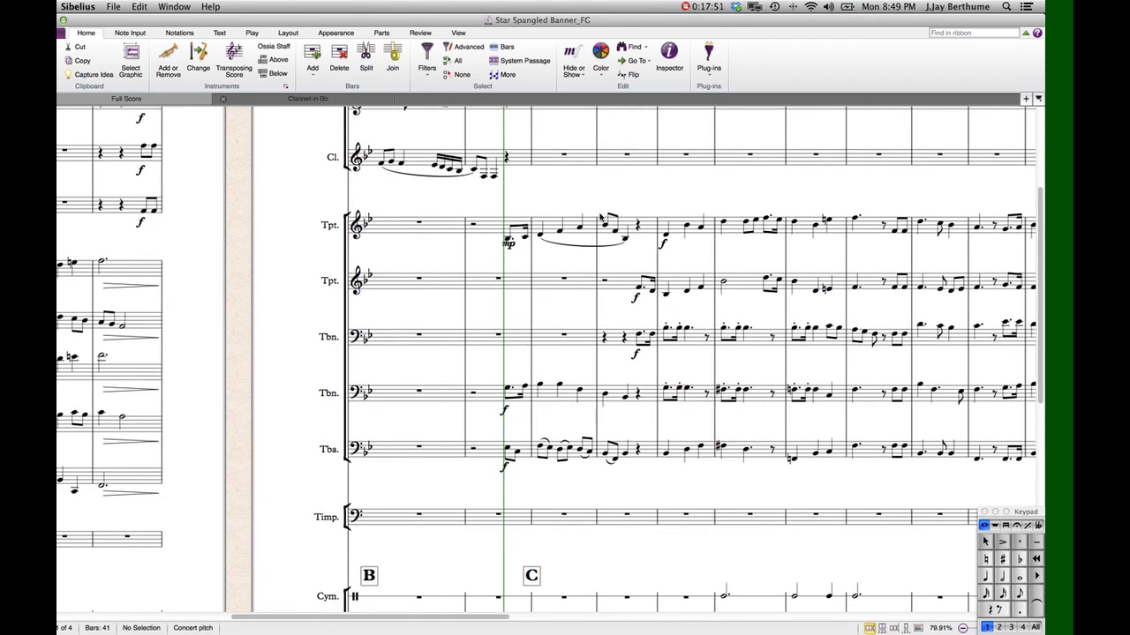
# - Select the trumpet, trombone and tuba staves from bar 13 to the end of bar 15, play them back, and clear the selection
pyautogui.hscroll(4, 497, 276)
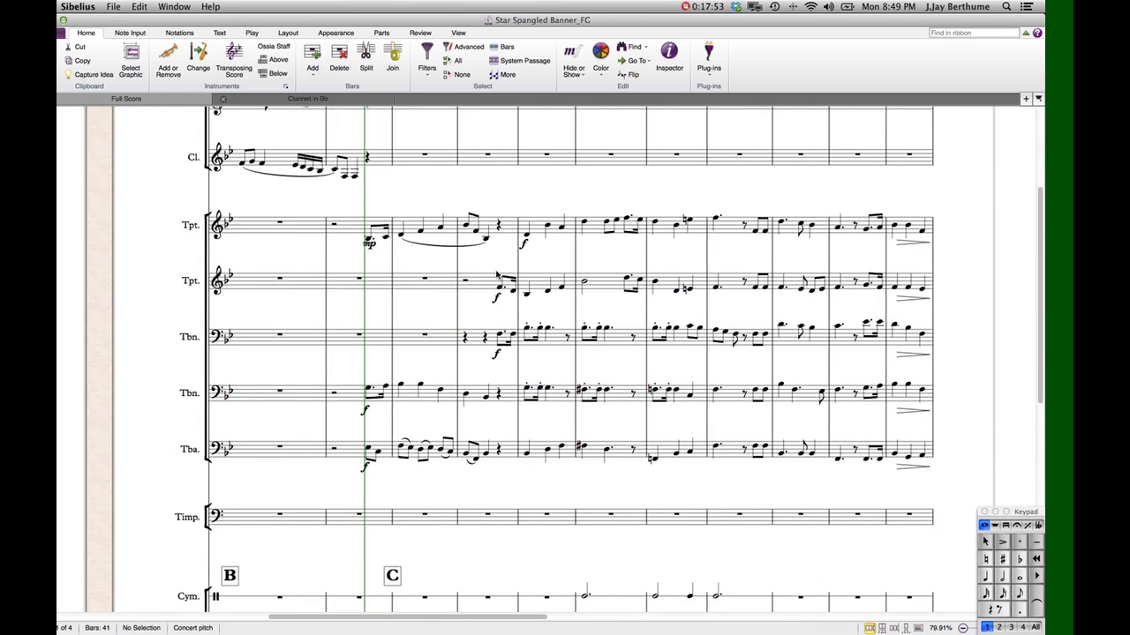
pyautogui.hscroll(-2, 496, 276)
pyautogui.click(403, 229)
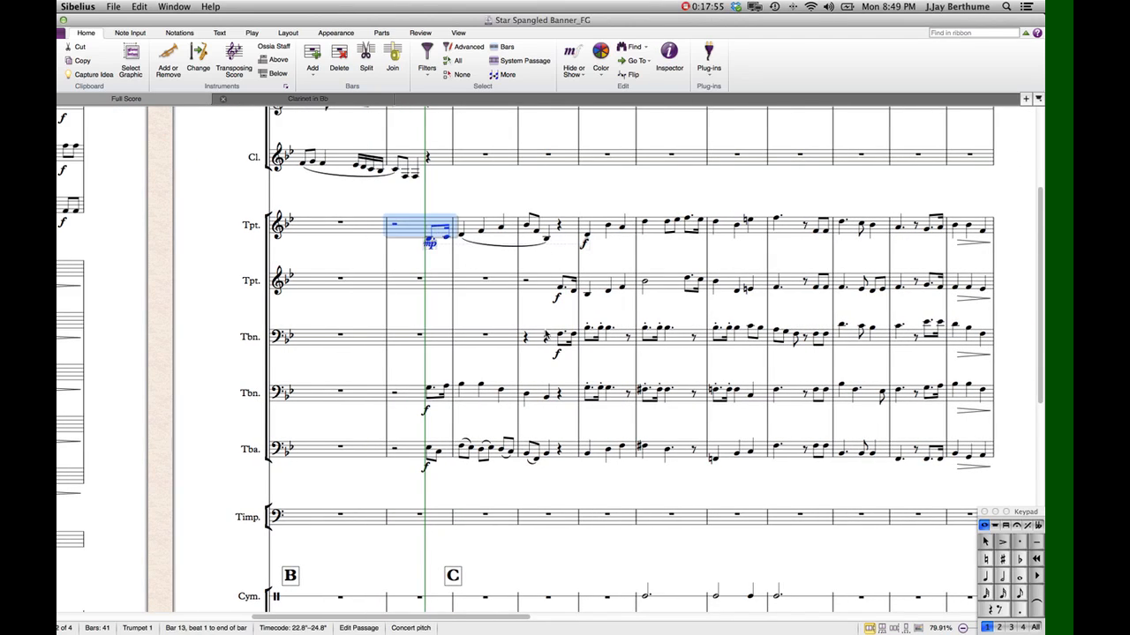
pyautogui.keyDown('shift'); pyautogui.click(573, 461); pyautogui.keyUp('shift')
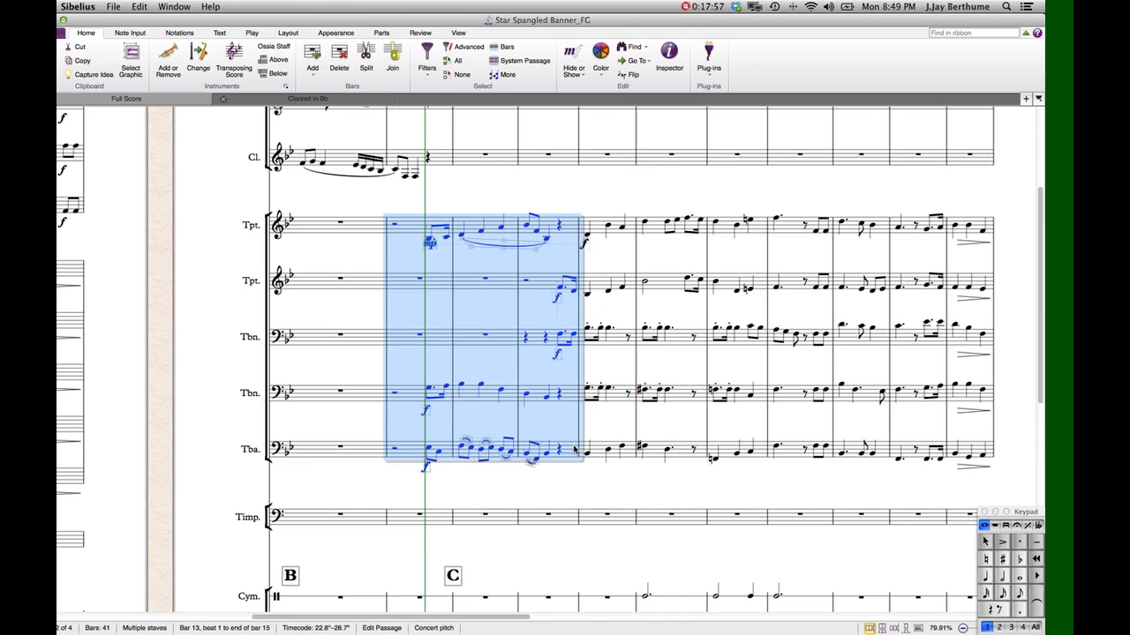
pyautogui.press('super+minus')
pyautogui.press('super+minus')
pyautogui.press('super+minus')
pyautogui.press('space')
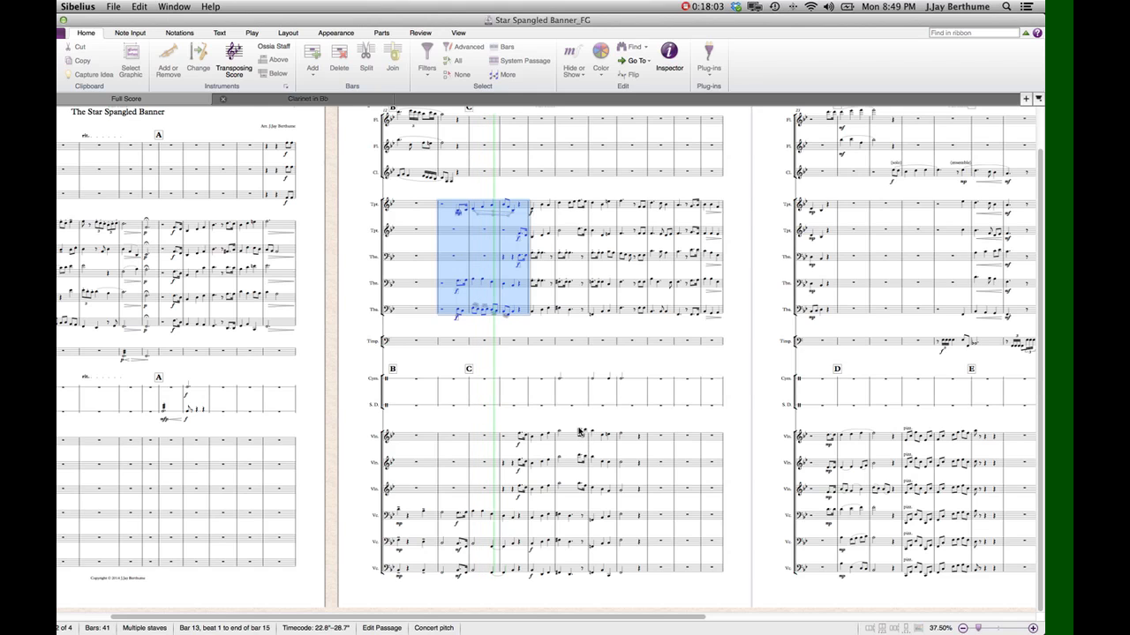
pyautogui.scroll(5, 538, 315)
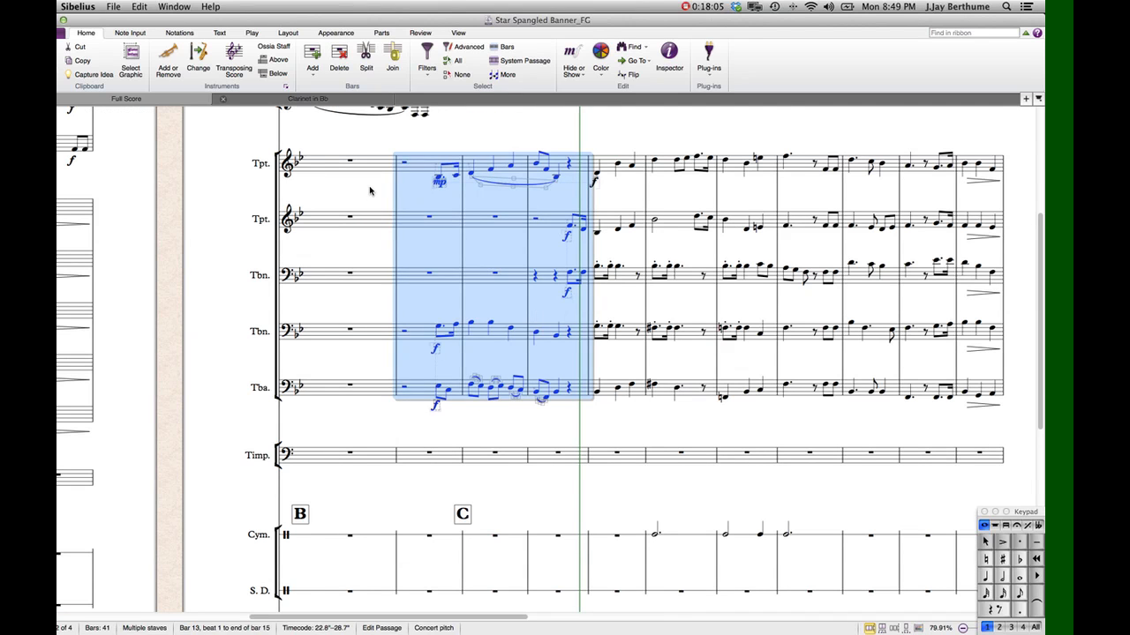
pyautogui.press('Escape')
# - Change the first trumpet's dynamic at its bar 13 entrance to f
pyautogui.click(424, 169)
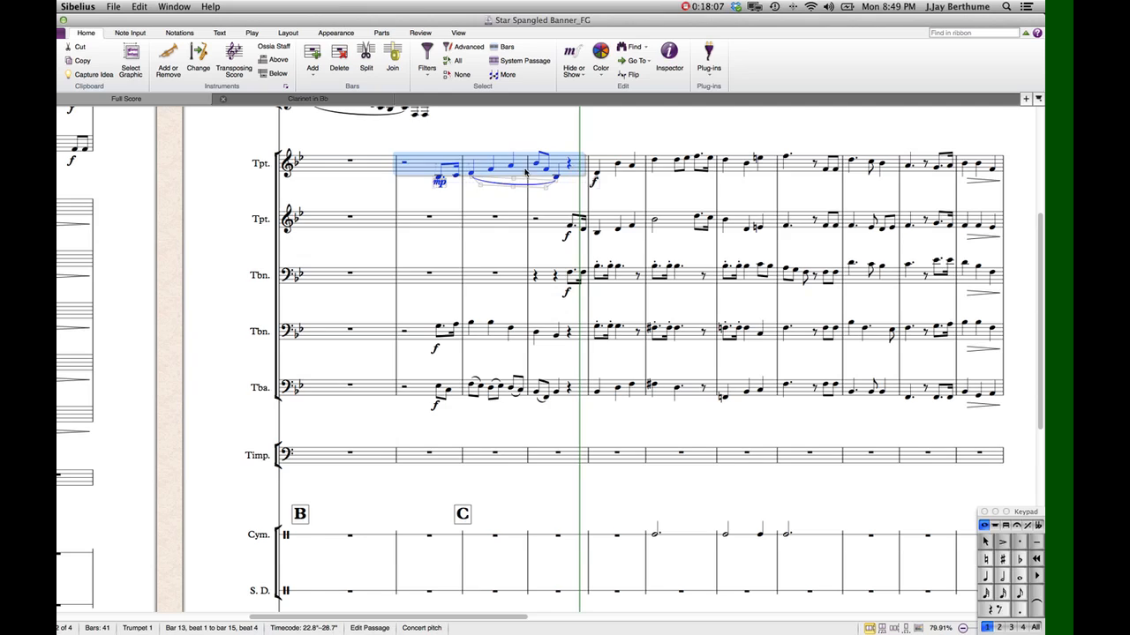
pyautogui.doubleClick(440, 182)
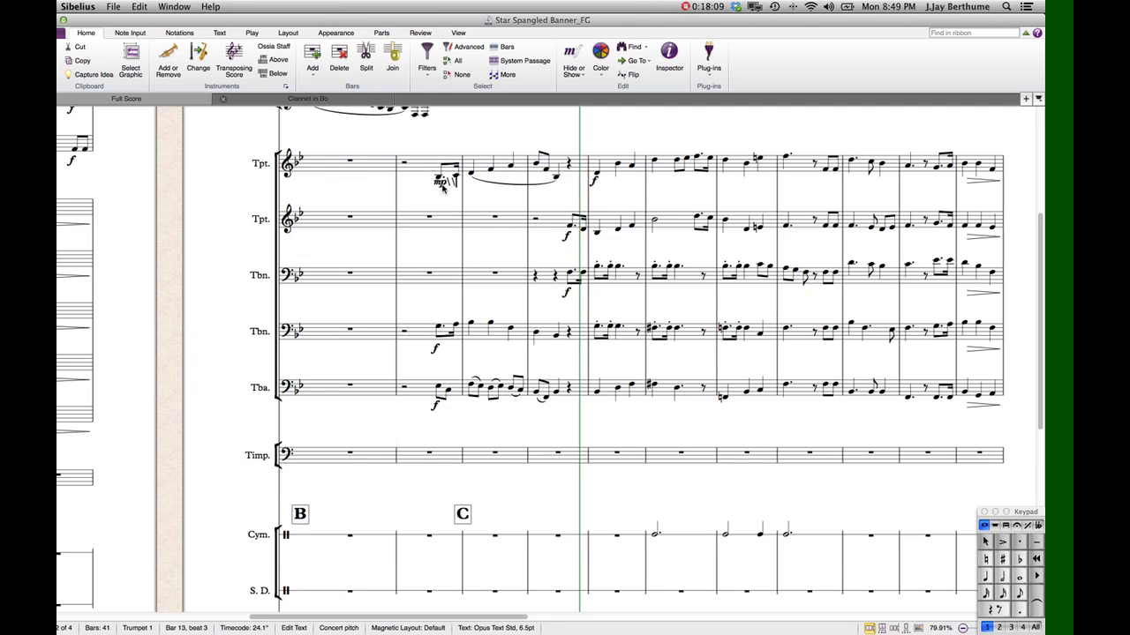
pyautogui.press('BackSpace')
pyautogui.press('BackSpace')
pyautogui.press('BackSpace')
pyautogui.press('BackSpace')
pyautogui.press('BackSpace')
pyautogui.press('super+f')
pyautogui.press('Escape')
pyautogui.press('Escape')
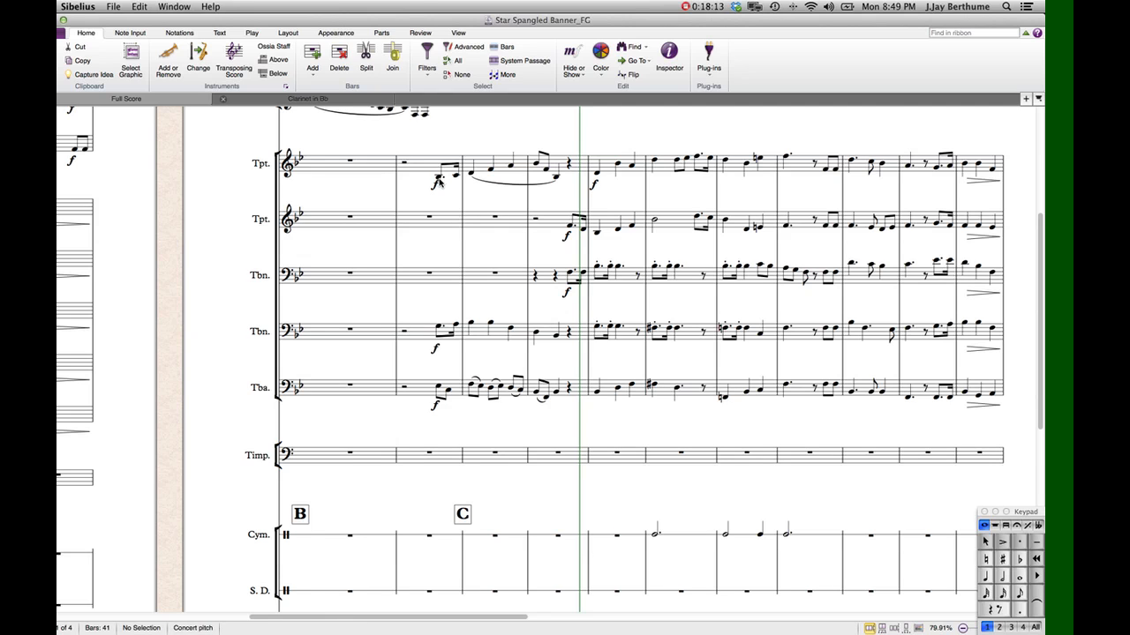
# - Play back the score from the first trumpet's opening note in bar 13
pyautogui.click(438, 182)
pyautogui.press('super+minus')
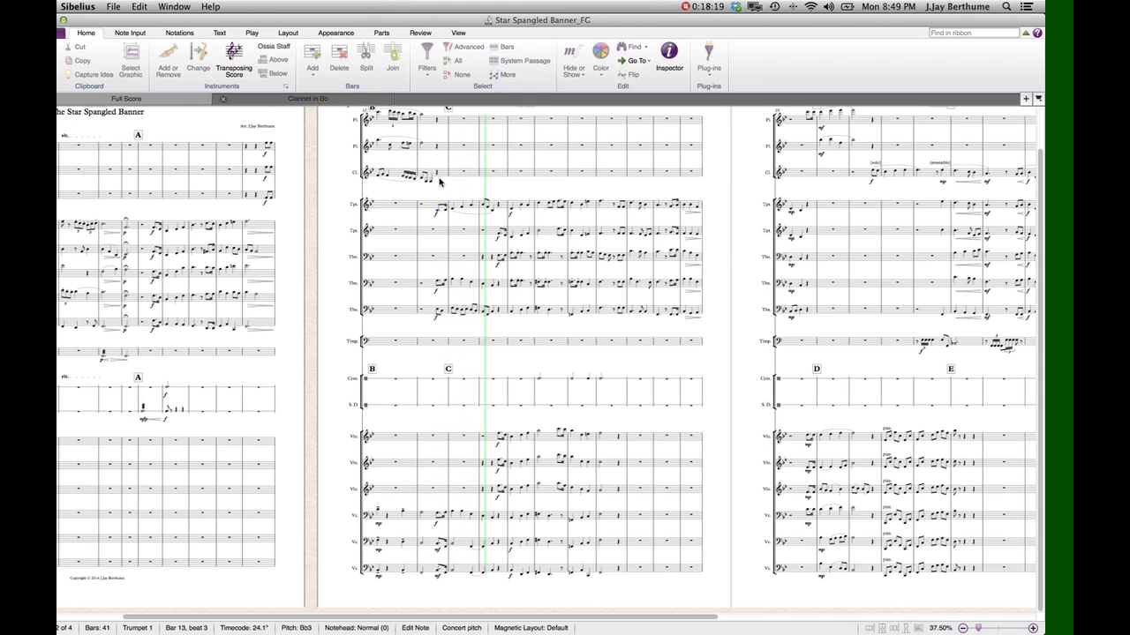
pyautogui.press('super+equal')
# - Restore the first trumpet's bar 13 dynamic to mp and clear the selection
pyautogui.click(436, 219)
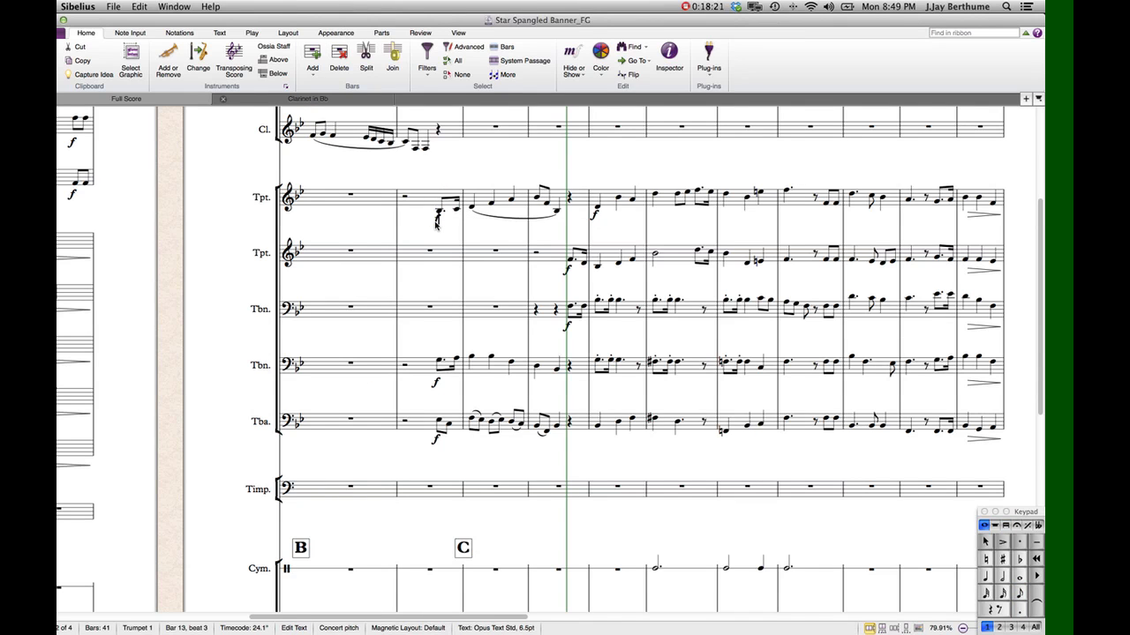
pyautogui.write('mp')
pyautogui.press('Escape')
pyautogui.press('Escape')
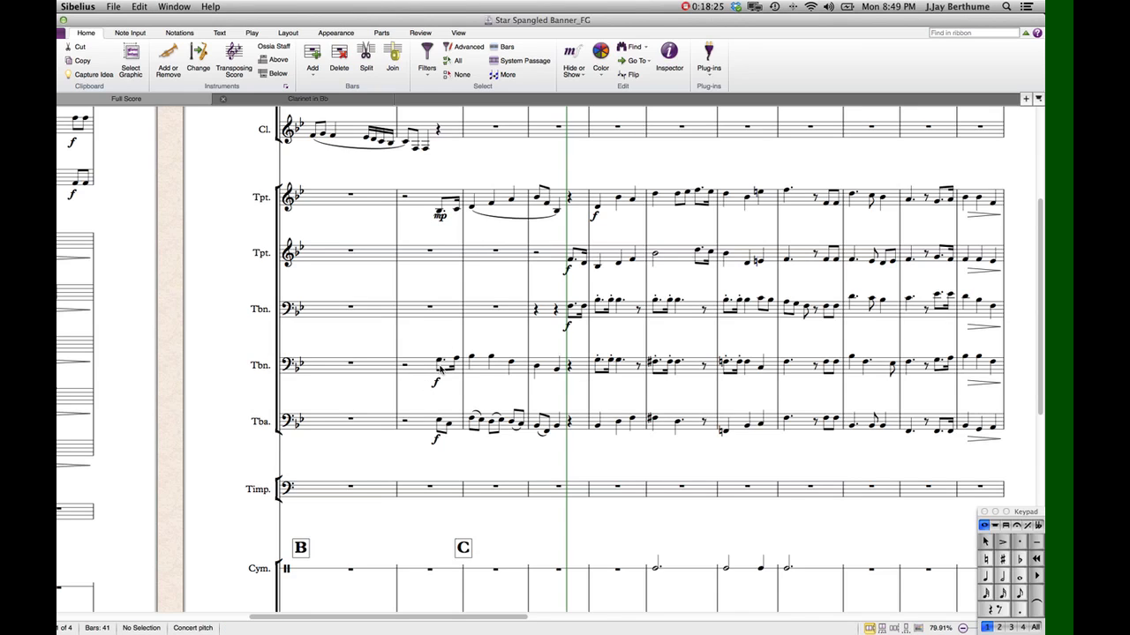
# - Audition the second trombone's notes from its bar 13 entrance to beat 3 of bar 14, and clear the selection
pyautogui.click(441, 364)
pyautogui.press('Right')
pyautogui.press('Right')
pyautogui.press('Right')
pyautogui.press('Right')
pyautogui.press('Right')
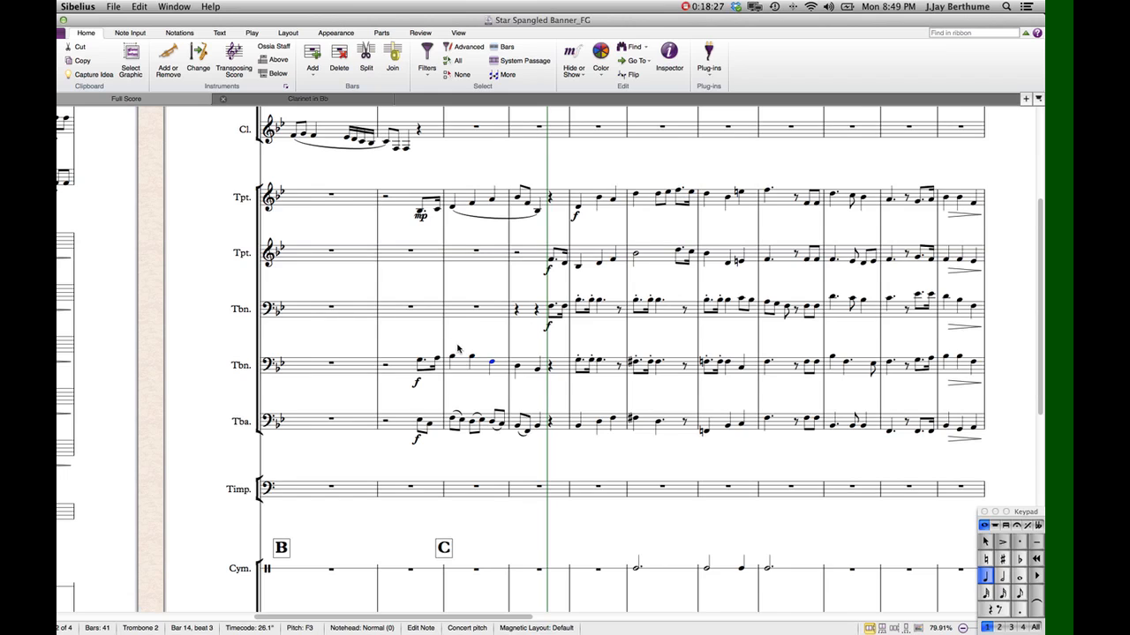
pyautogui.press('Escape')
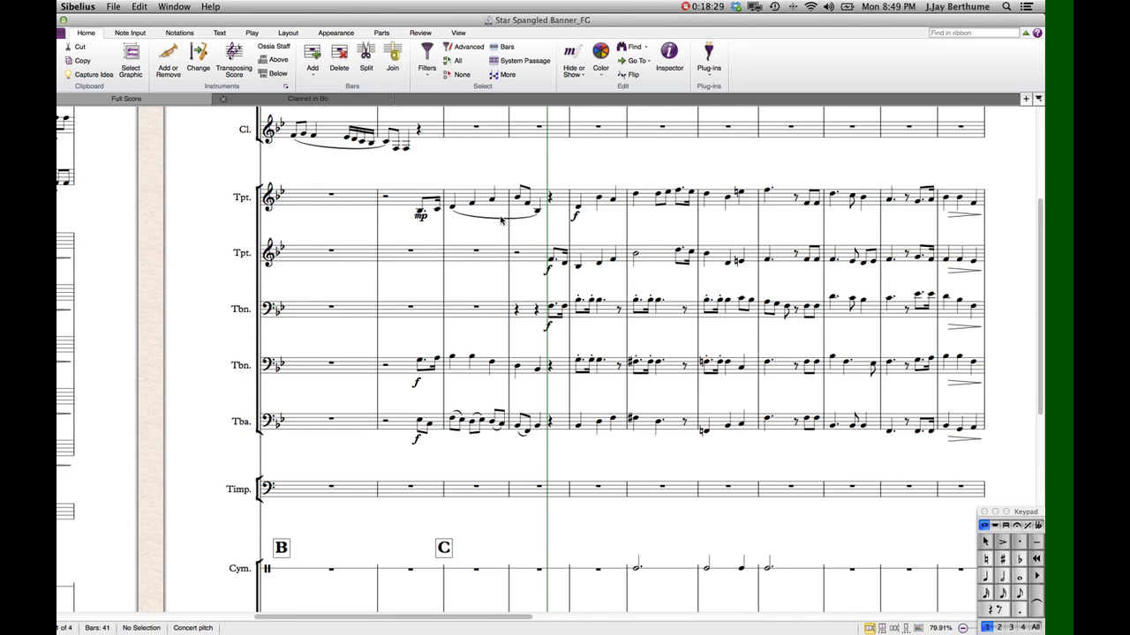
# - Examine the brass staves from rehearsal mark B onward, comparing the trumpet, trombone and tuba entrances and dynamics with the woodwinds above
pyautogui.scroll(-1, 479, 272)
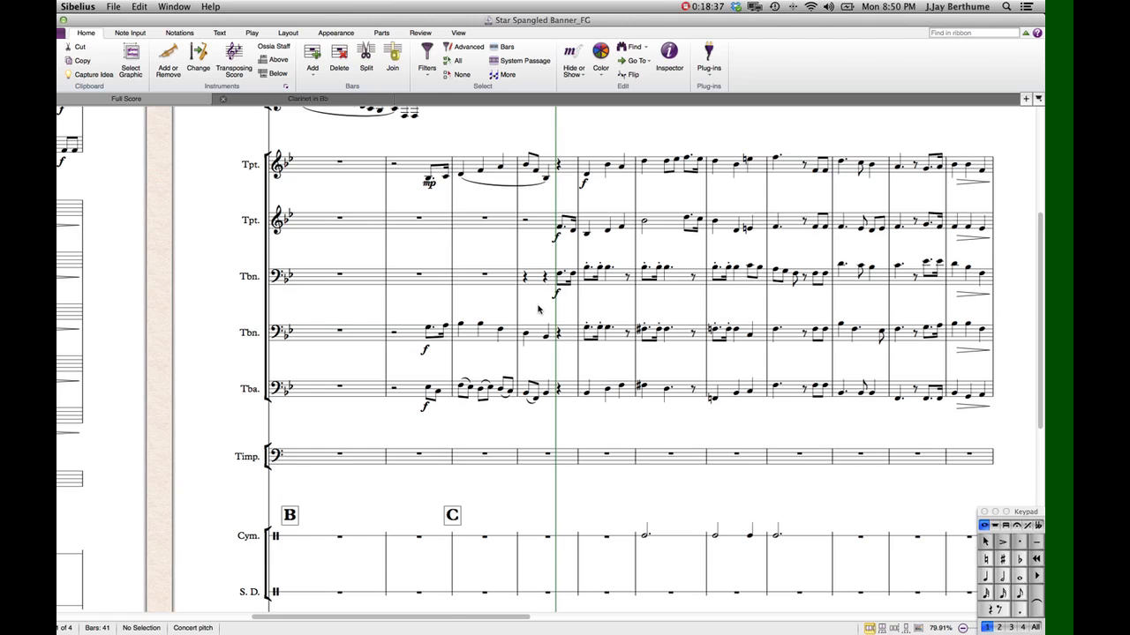
pyautogui.scroll(1, 539, 310)
pyautogui.scroll(2, 539, 311)
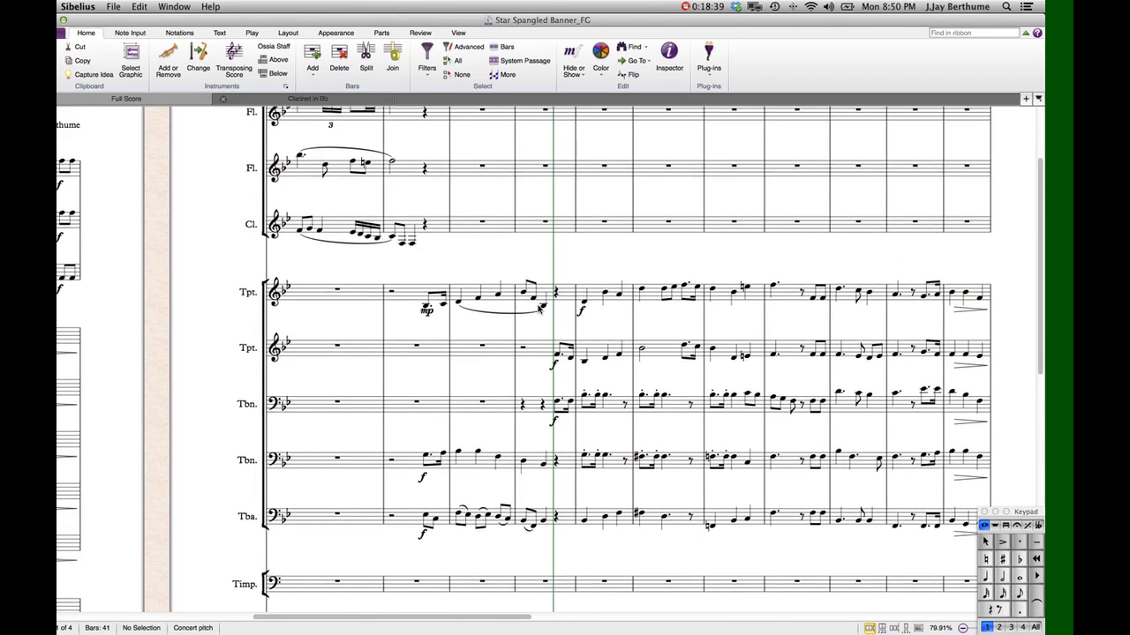
pyautogui.scroll(-6, 539, 308)
pyautogui.scroll(6, 540, 309)
pyautogui.scroll(3, 539, 309)
pyautogui.hscroll(-4, 539, 309)
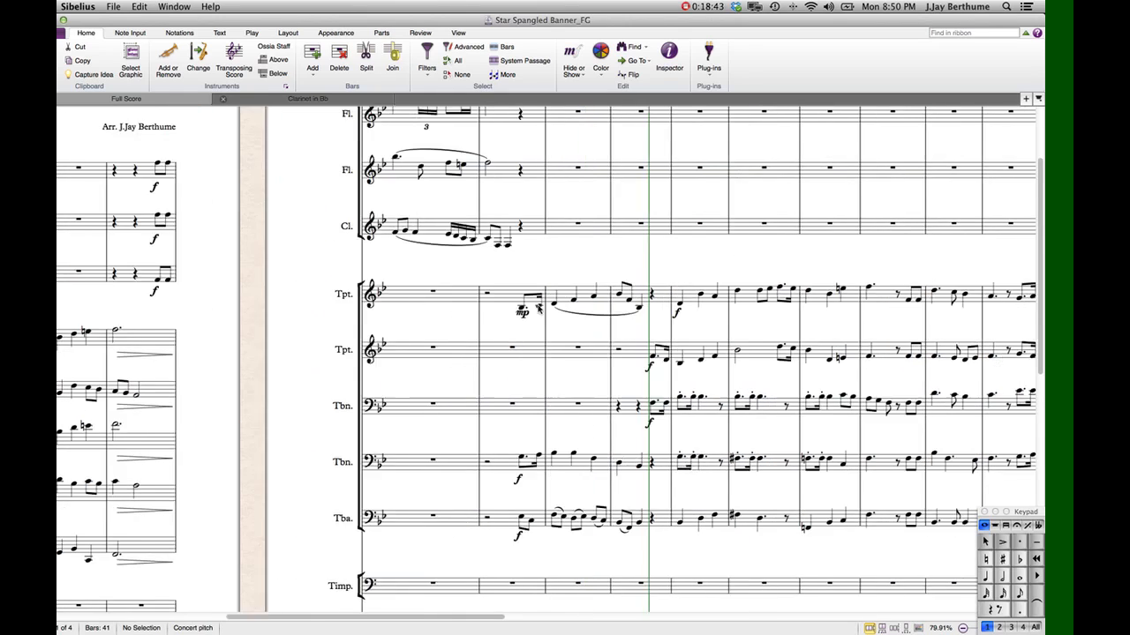
pyautogui.hscroll(5, 539, 308)
pyautogui.scroll(-2, 538, 309)
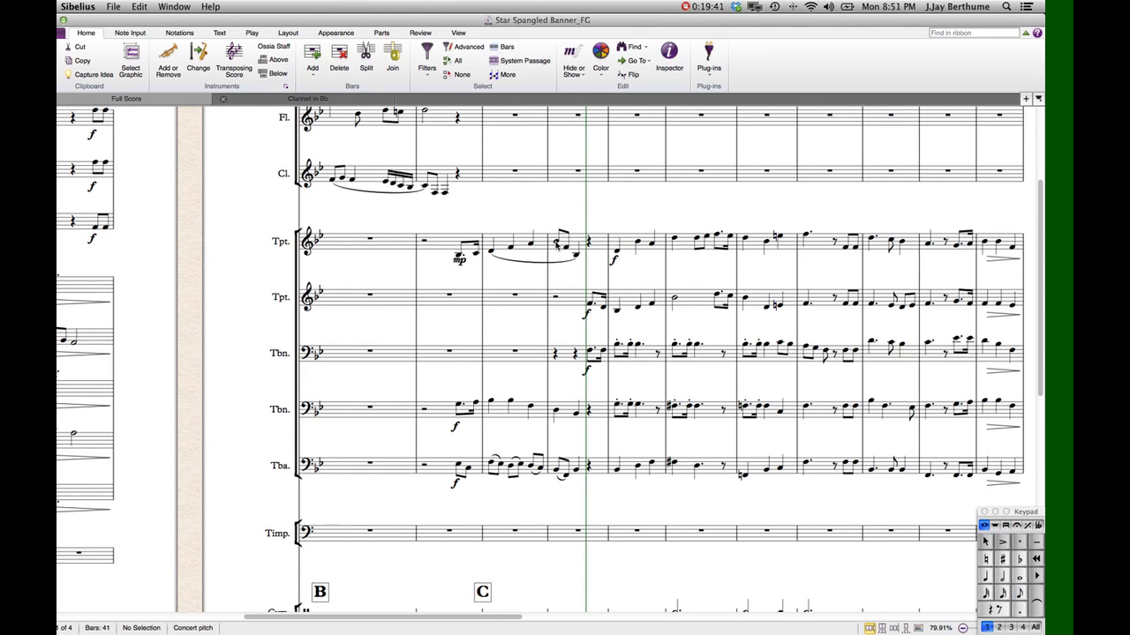
pyautogui.hscroll(-2, 494, 235)
pyautogui.hscroll(-3, 488, 233)
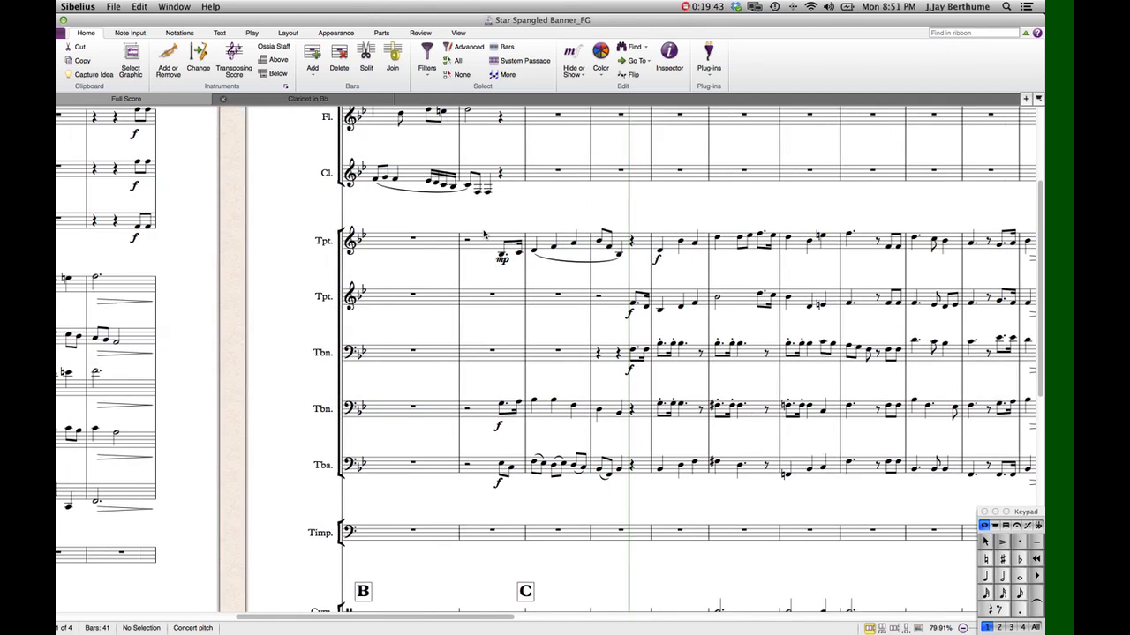
pyautogui.hscroll(3, 485, 233)
pyautogui.hscroll(3, 482, 235)
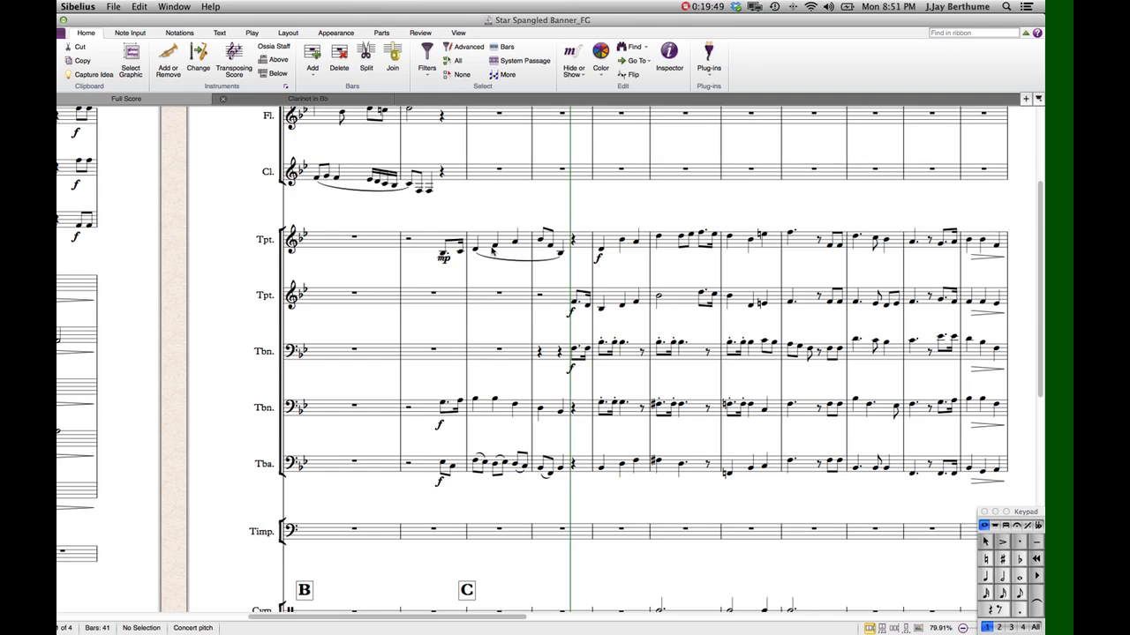
# - Point out the first trumpet's mp dynamic at beat 3 of bar 13 by selecting it, and clear the selection
pyautogui.click(444, 258)
pyautogui.press('Escape')
pyautogui.press('Escape')
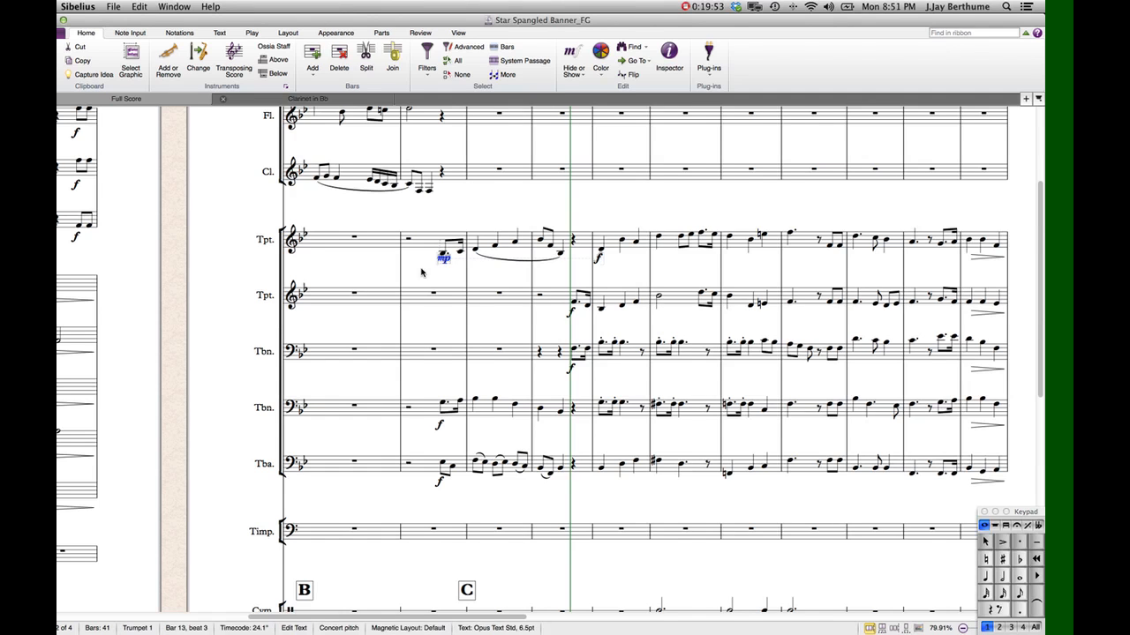
# - Audition the tuba's notes from its bar 13 entrance to beat 1 of bar 15, and clear the selection
pyautogui.scroll(-3, 444, 261)
pyautogui.scroll(-2, 443, 264)
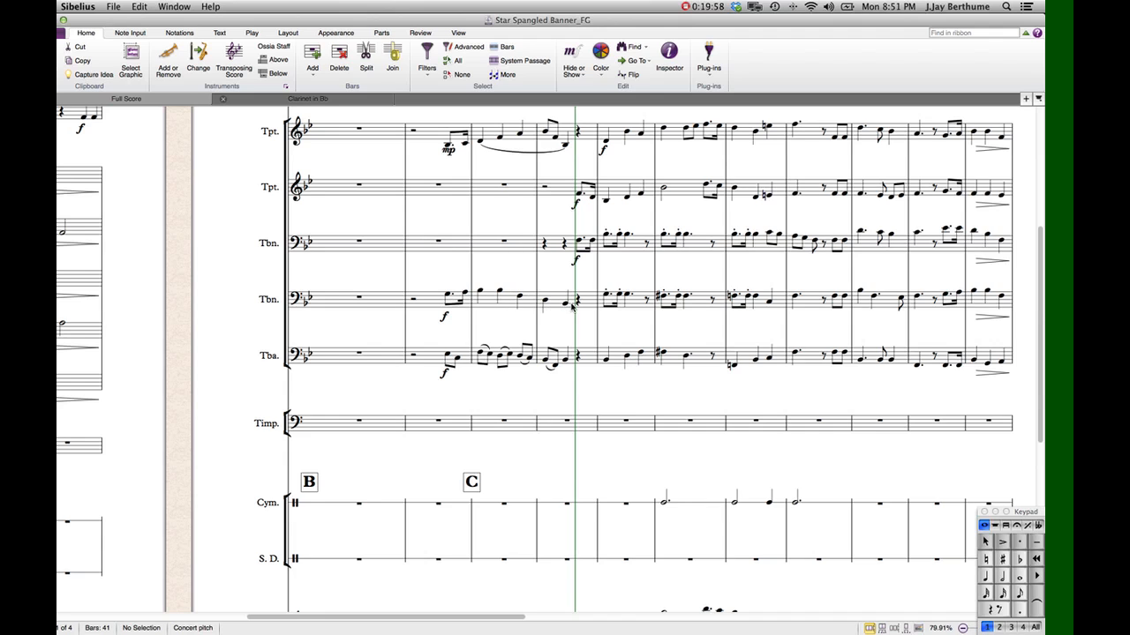
pyautogui.scroll(1, 510, 243)
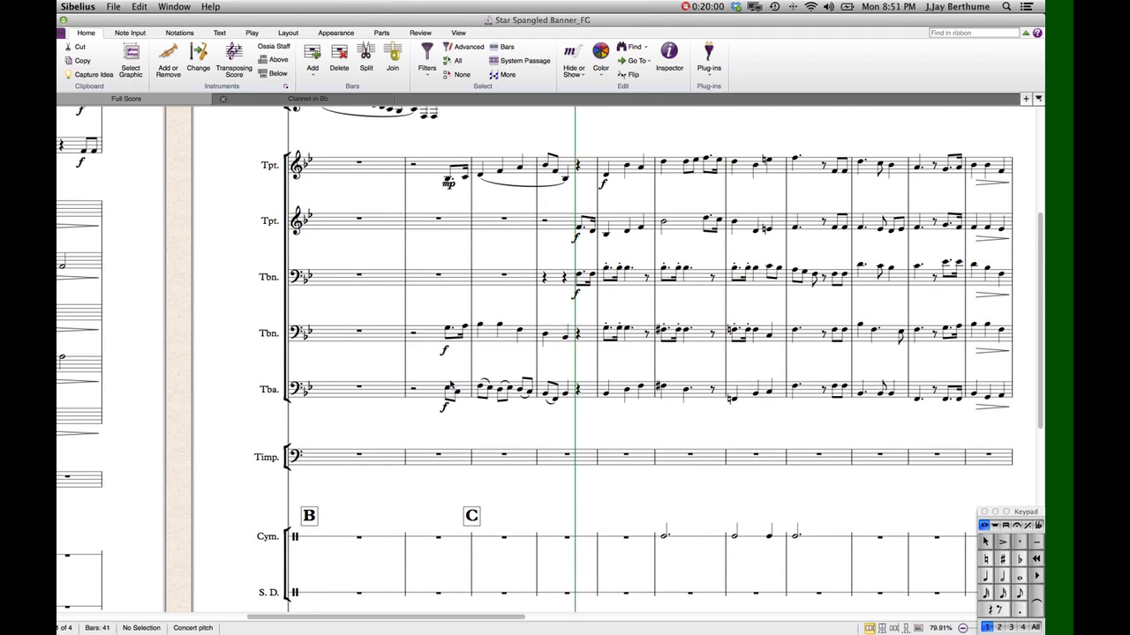
pyautogui.click(449, 391)
pyautogui.press('Right')
pyautogui.press('Right')
pyautogui.press('Right')
pyautogui.press('Right')
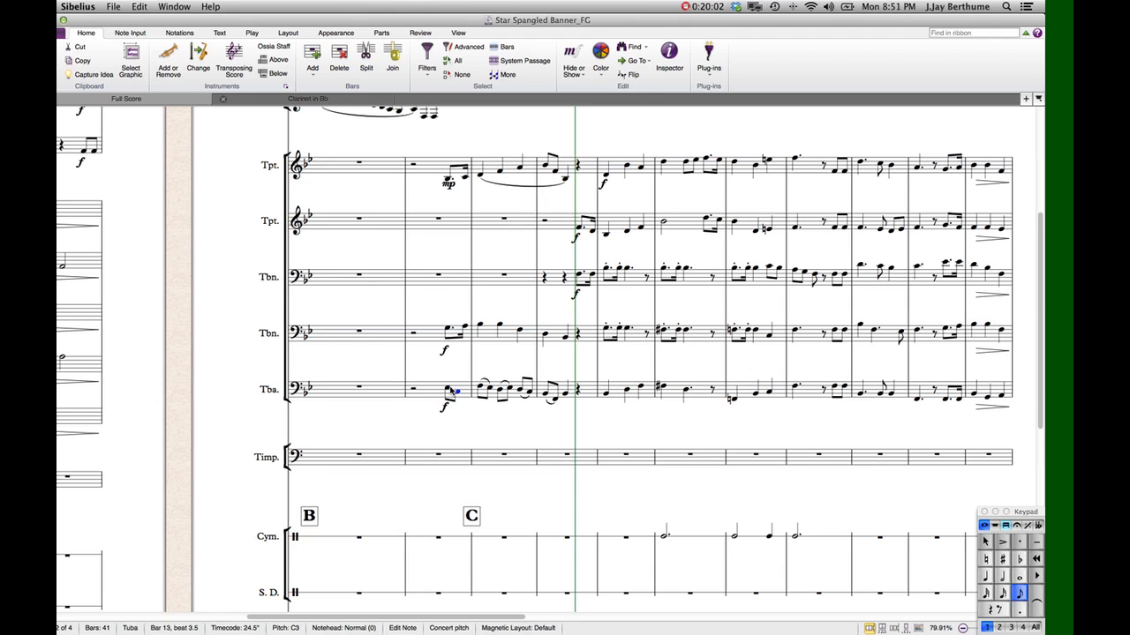
pyautogui.press('Right')
pyautogui.press('Right')
pyautogui.press('Right')
pyautogui.press('Right')
pyautogui.press('Right')
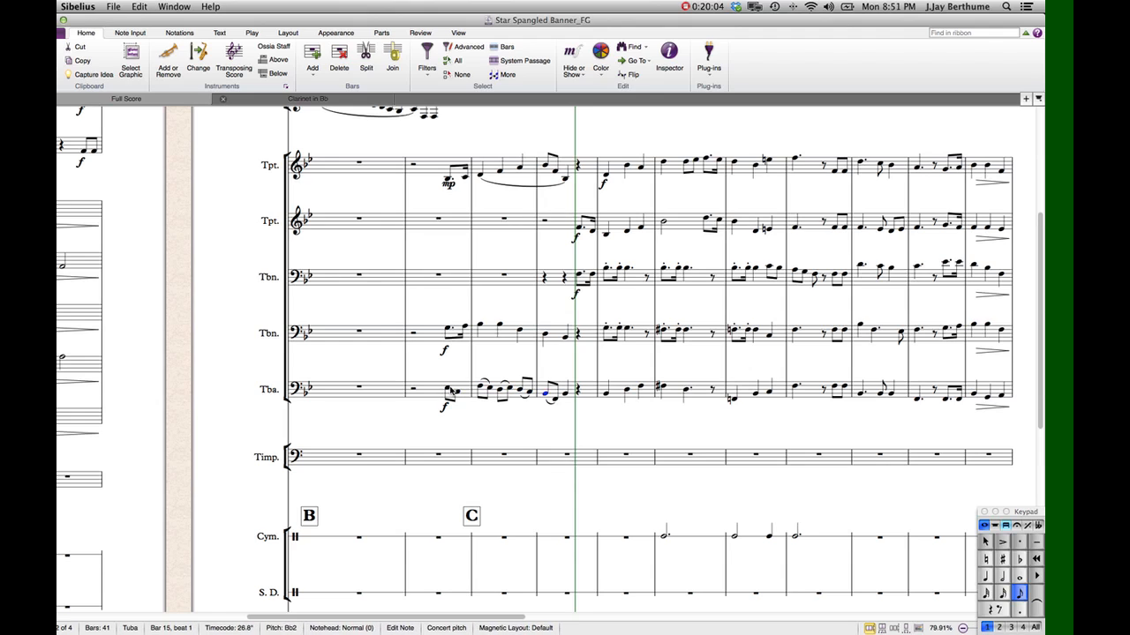
pyautogui.press('Escape')
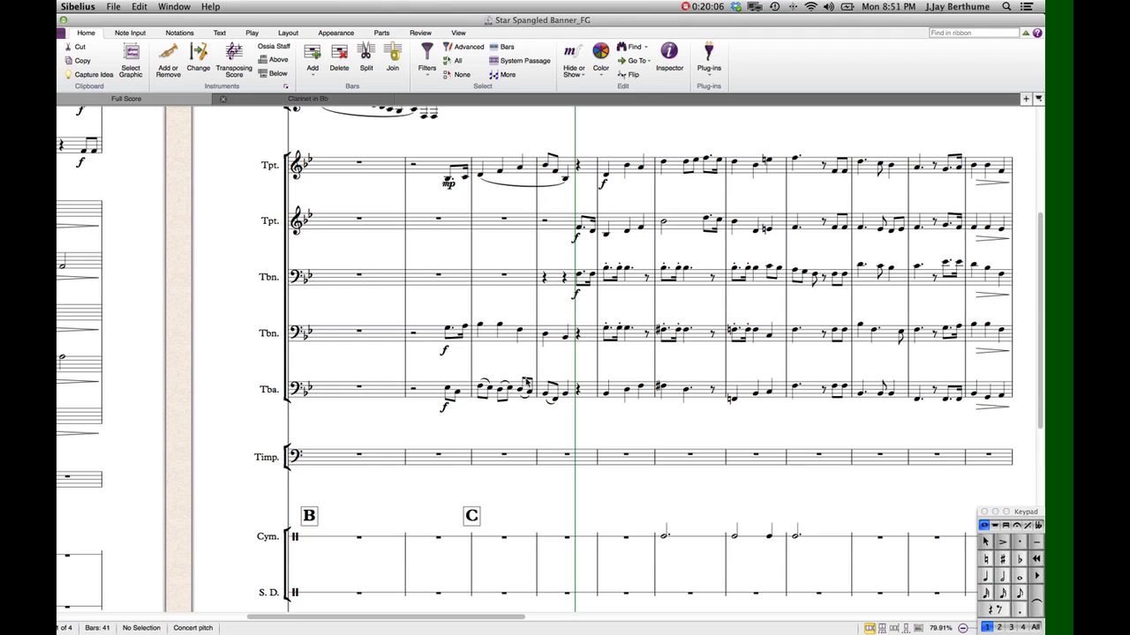
# - Highlight the empty bar 14 across the second trumpet and first trombone staves as one passage
pyautogui.hscroll(5, 491, 244)
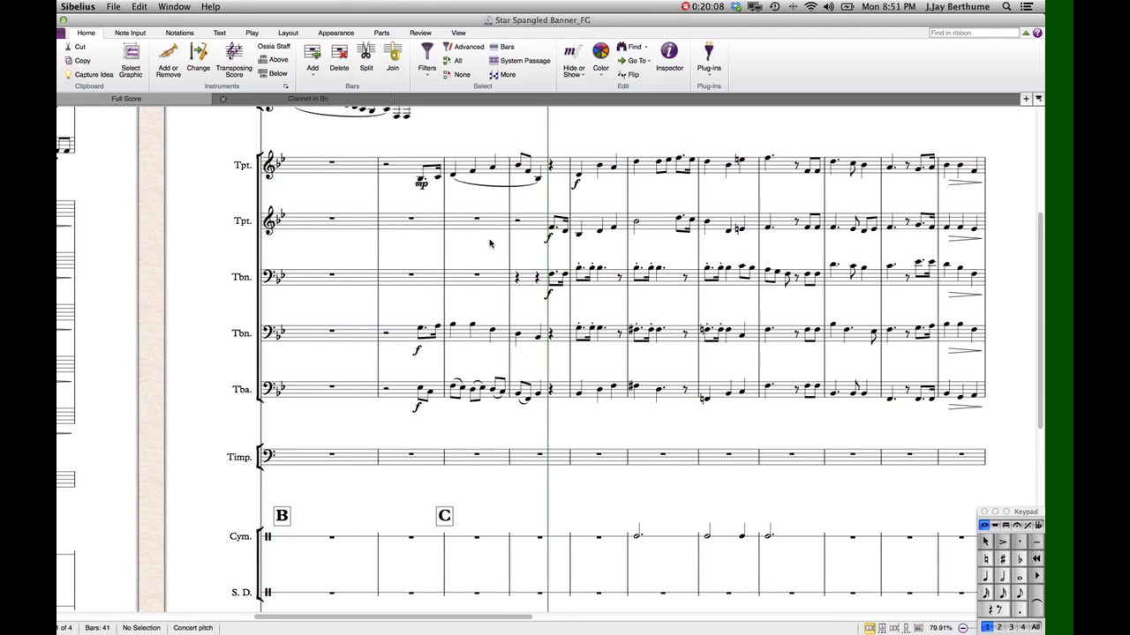
pyautogui.hscroll(1, 492, 247)
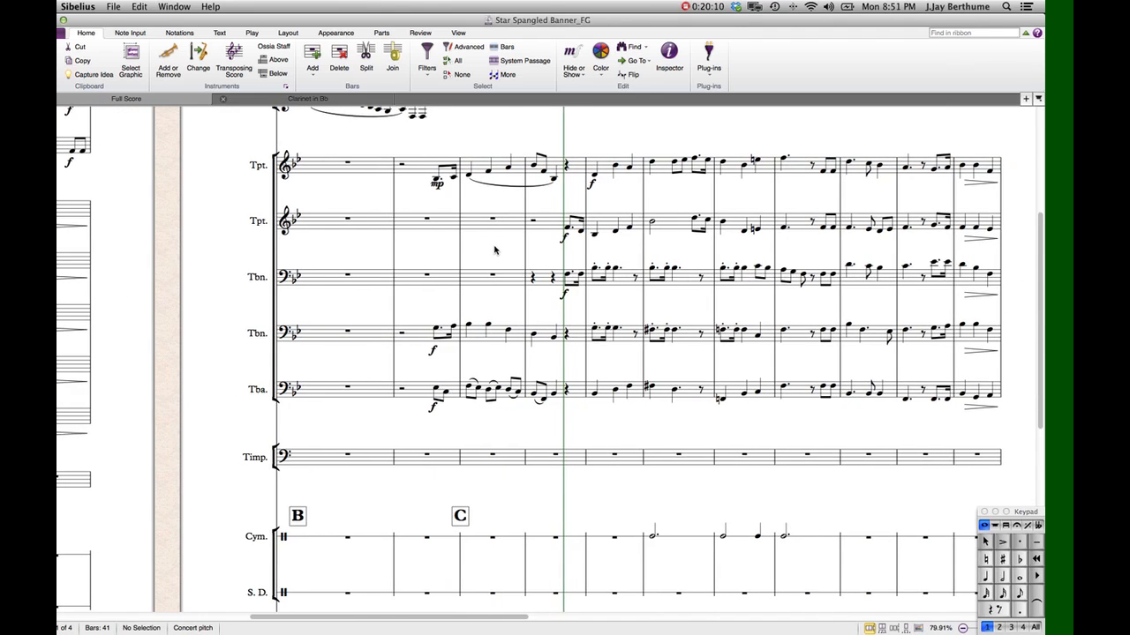
pyautogui.scroll(2, 535, 337)
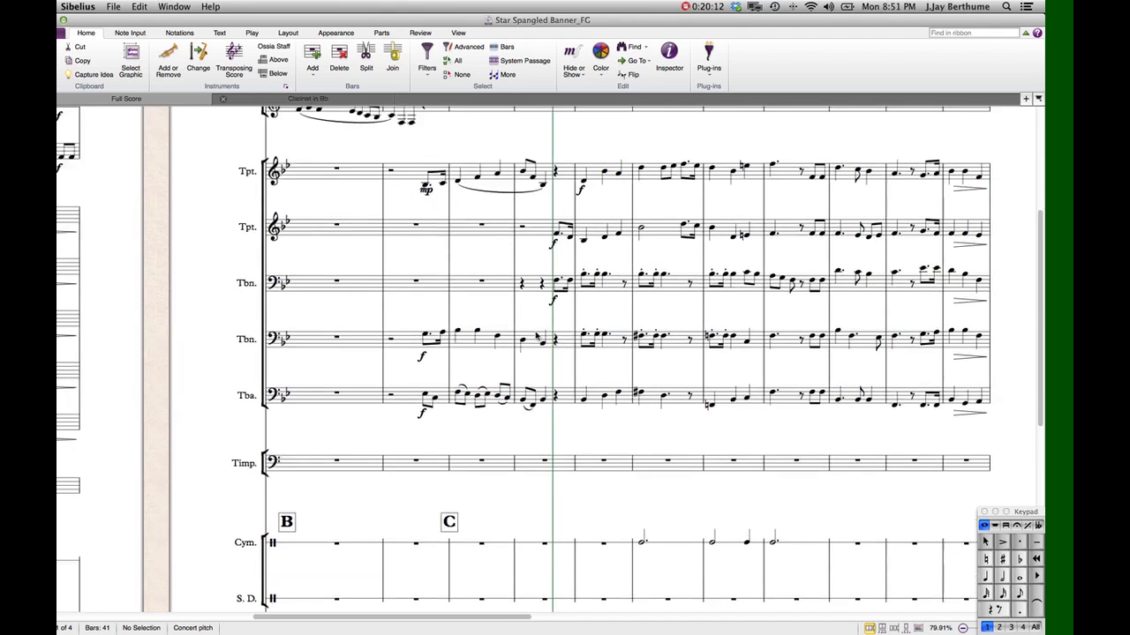
pyautogui.hscroll(-1, 535, 336)
pyautogui.hscroll(3, 535, 336)
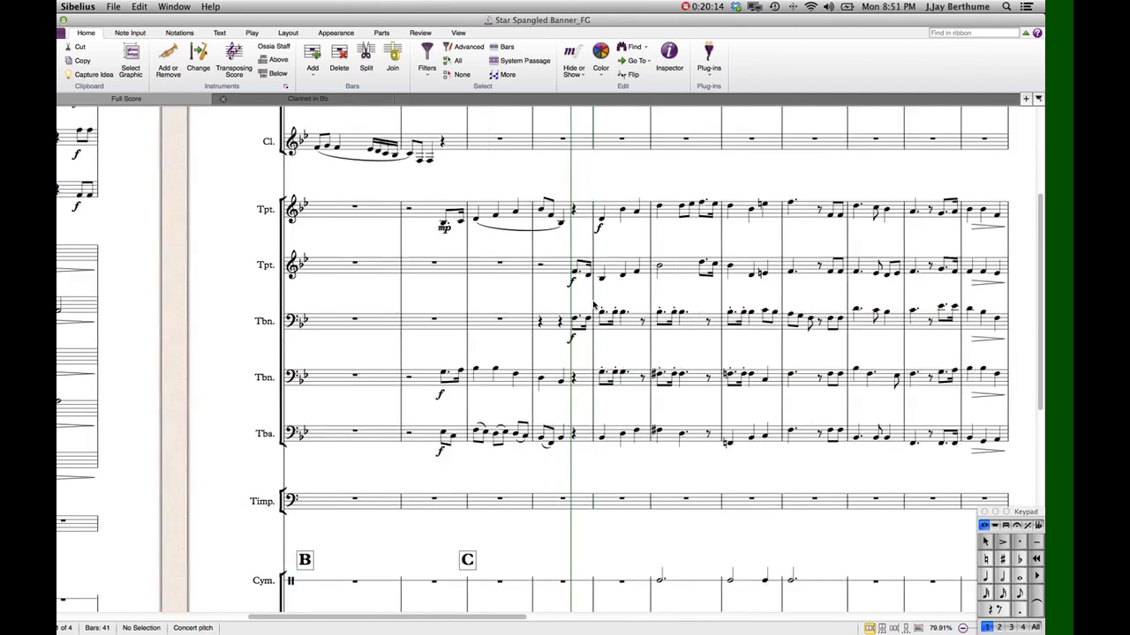
pyautogui.click(469, 263)
pyautogui.keyDown('shift'); pyautogui.click(470, 326); pyautogui.keyUp('shift')
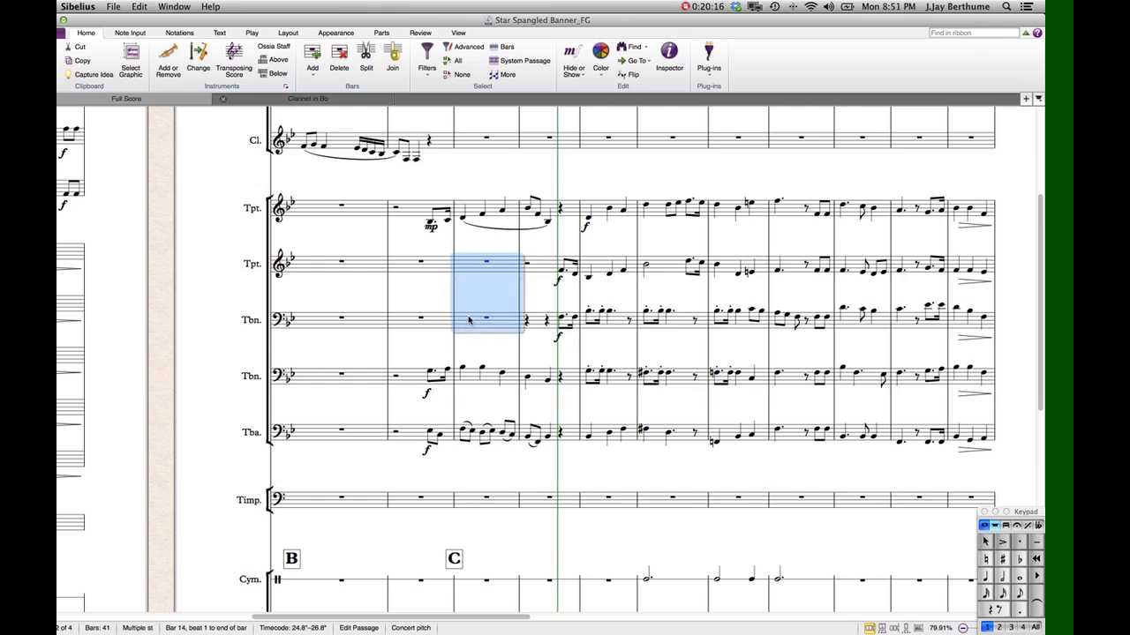
pyautogui.press('Escape')
pyautogui.click(483, 262)
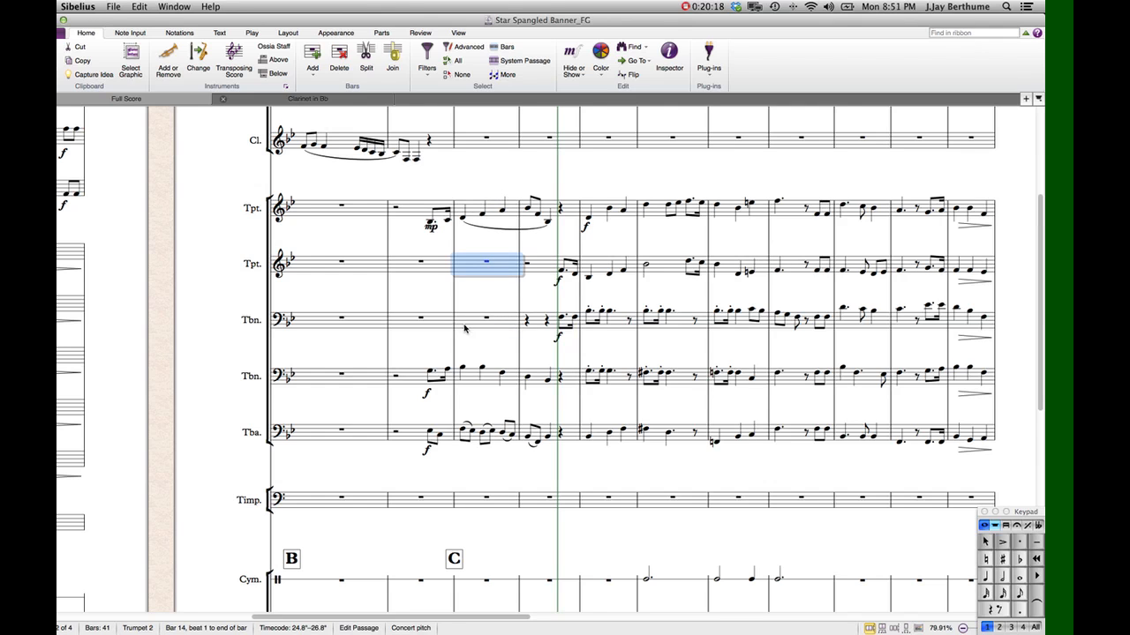
pyautogui.keyDown('shift'); pyautogui.click(479, 318); pyautogui.keyUp('shift')
pyautogui.hscroll(3, 479, 317)
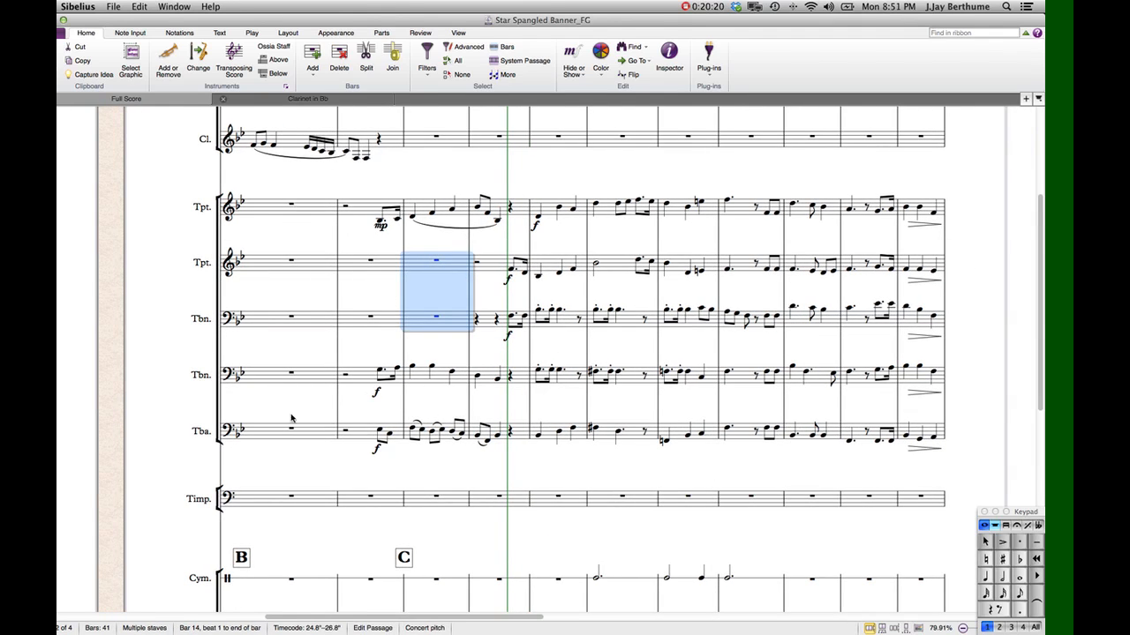
# - Clear the passage selection and step through the second trumpet's notes from its bar 15 pickup to the half note in bar 17
pyautogui.hscroll(2, 431, 303)
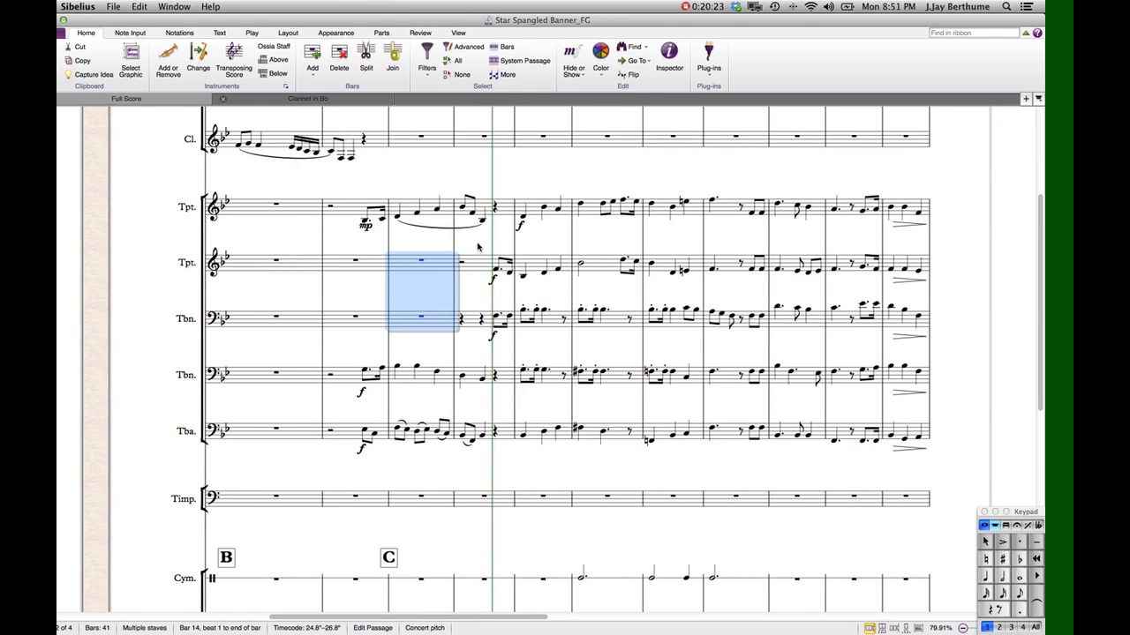
pyautogui.press('Escape')
pyautogui.hscroll(2, 477, 248)
pyautogui.scroll(-3, 478, 251)
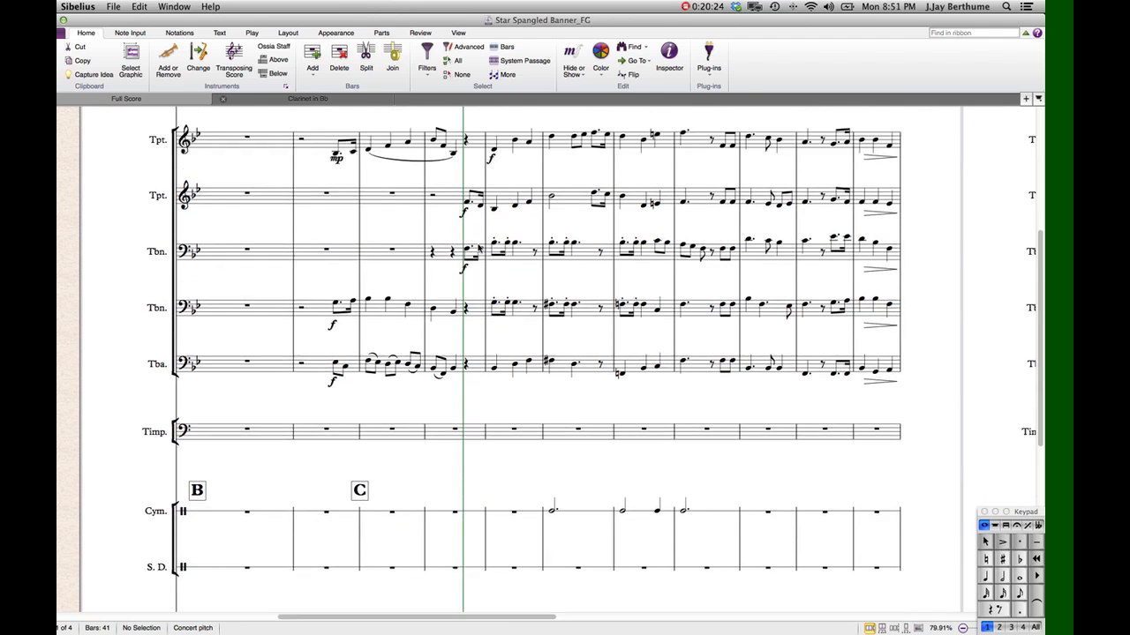
pyautogui.scroll(1, 477, 251)
pyautogui.click(468, 225)
pyautogui.press('Right')
pyautogui.press('Right')
pyautogui.press('Right')
pyautogui.press('Right')
pyautogui.press('Right')
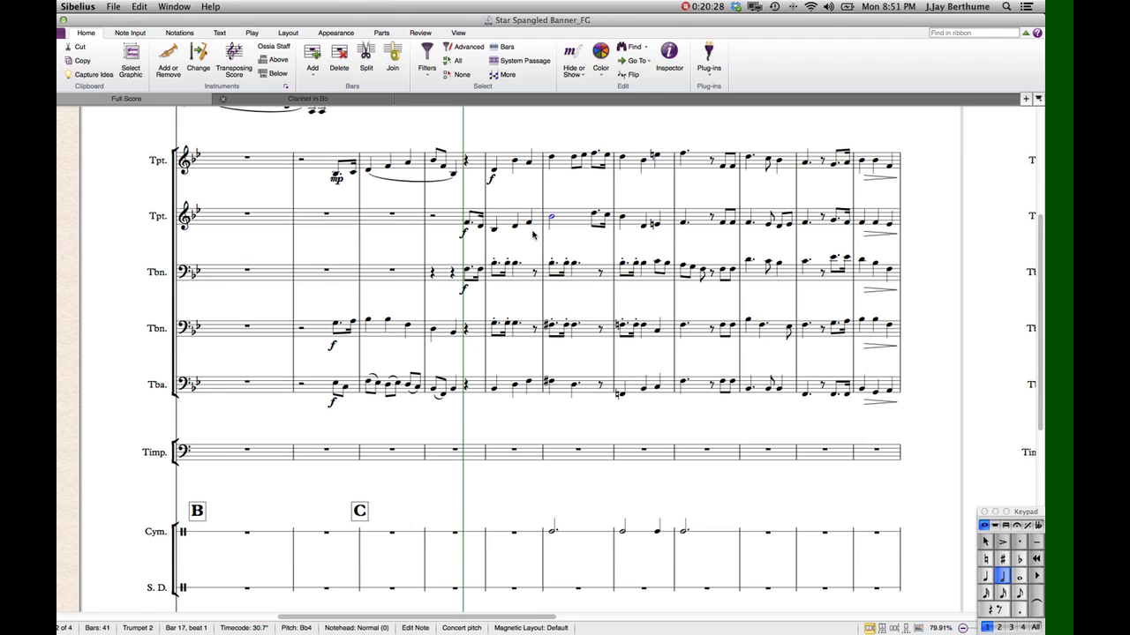
pyautogui.hscroll(3, 531, 234)
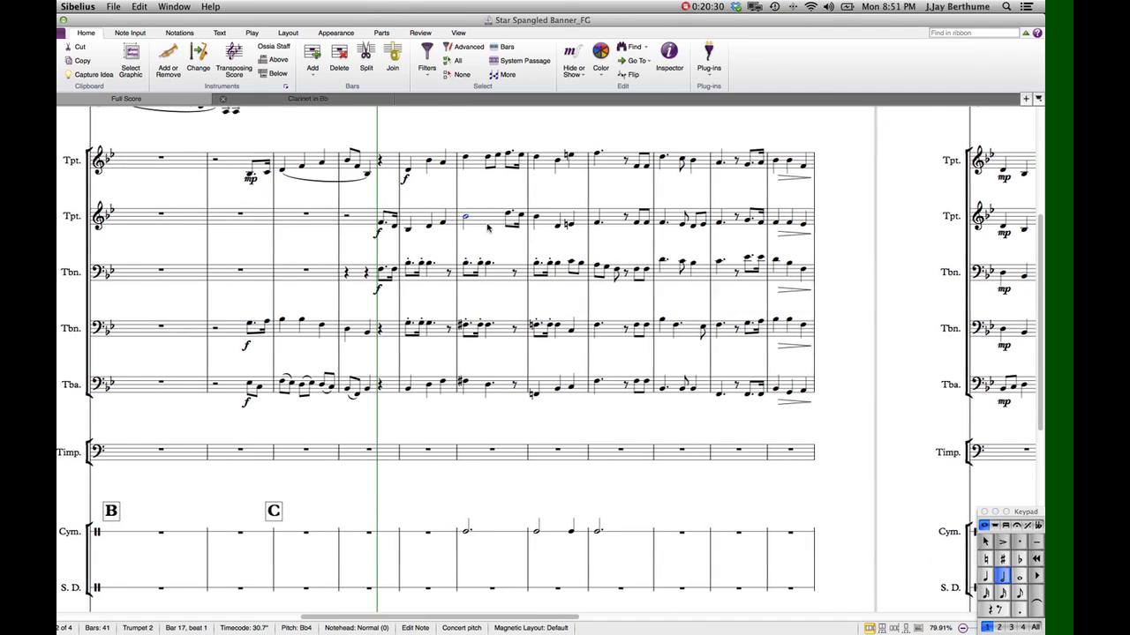
# - Select bars 16–17 in both trumpet staves and play the score back from there, then clear the selection
pyautogui.scroll(1, 531, 231)
pyautogui.hscroll(-2, 487, 229)
pyautogui.scroll(1, 487, 228)
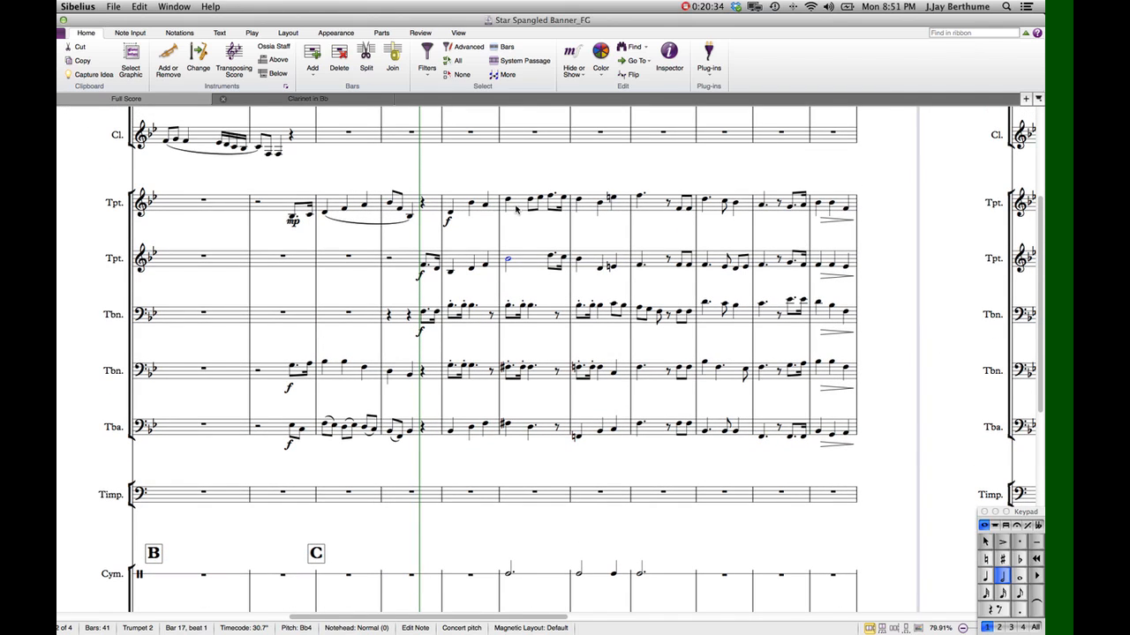
pyautogui.click(525, 209)
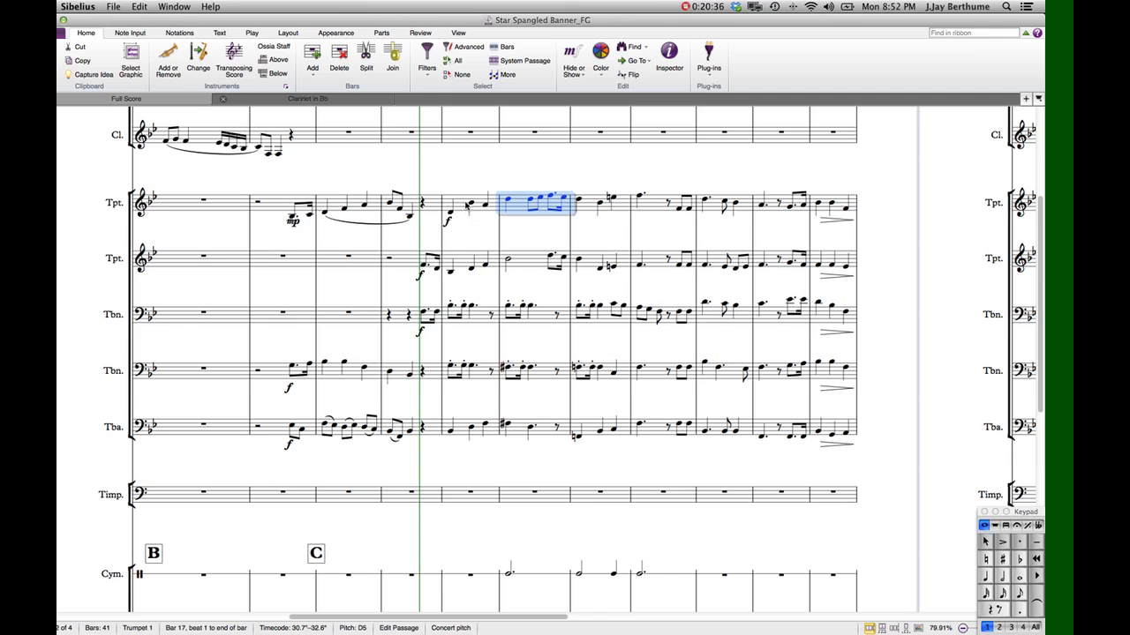
pyautogui.keyDown('shift'); pyautogui.click(467, 206); pyautogui.keyUp('shift')
pyautogui.keyDown('shift'); pyautogui.click(481, 263); pyautogui.keyUp('shift')
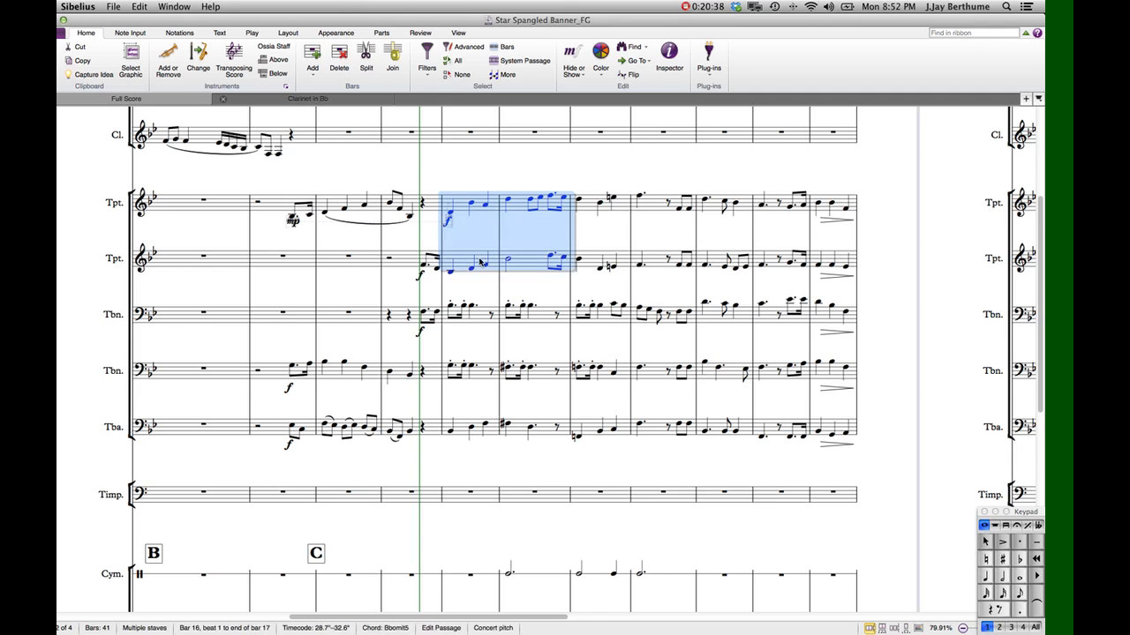
pyautogui.press('super+minus')
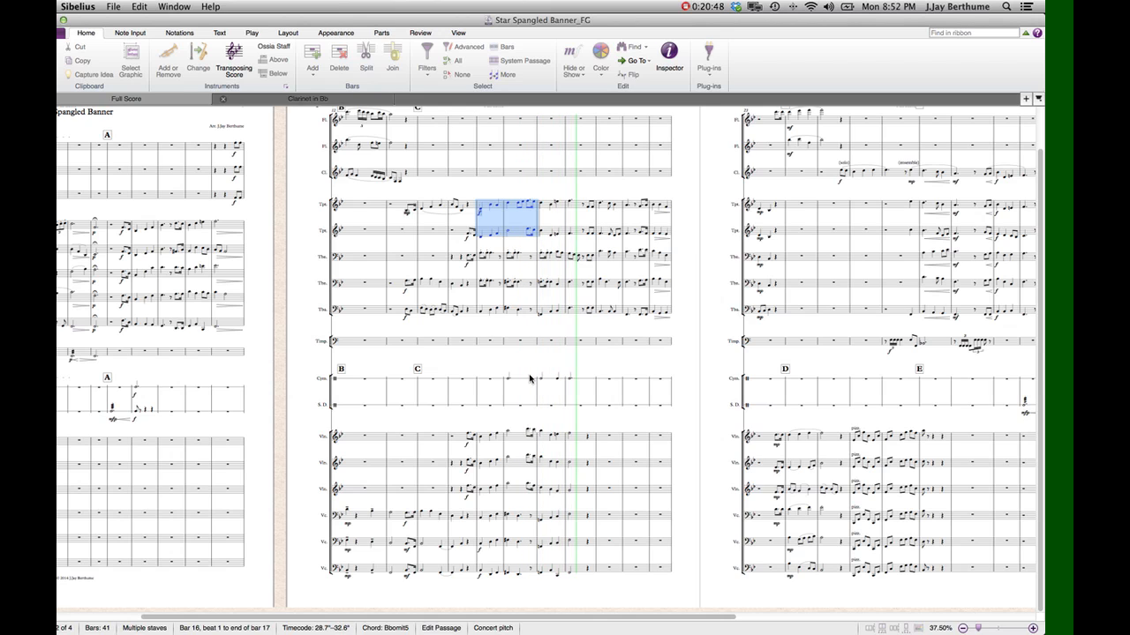
pyautogui.scroll(3, 547, 370)
pyautogui.press('space')
pyautogui.hscroll(-2, 548, 371)
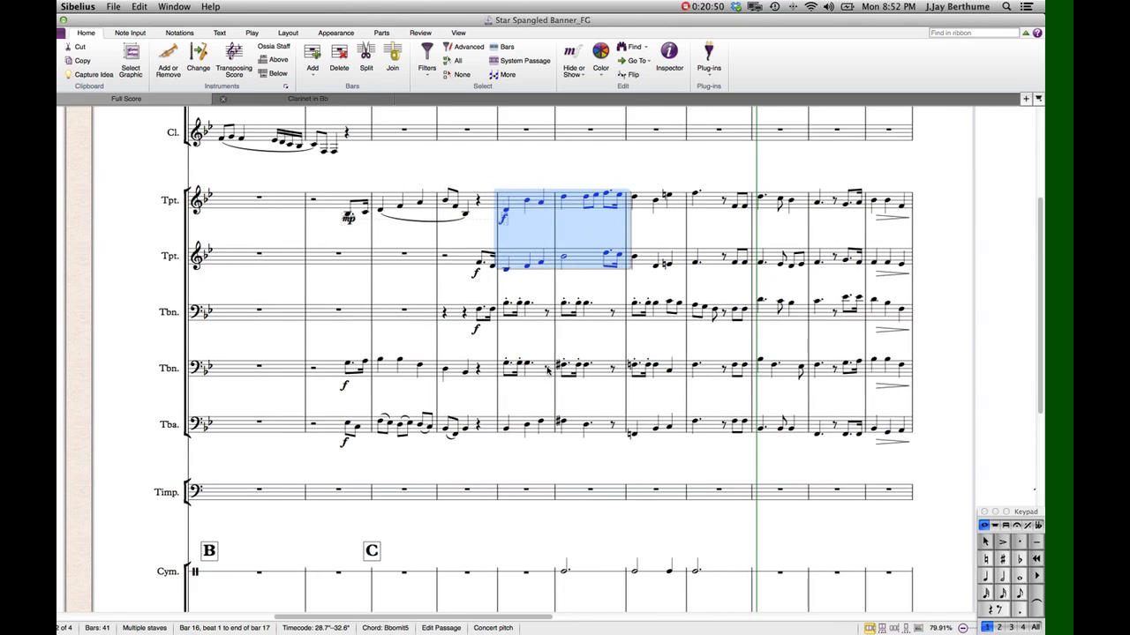
pyautogui.press('Escape')
# - Select bar 16 in both trombone staves, play the score back from that bar and clear the selection
pyautogui.click(533, 319)
pyautogui.keyDown('shift'); pyautogui.click(533, 377); pyautogui.keyUp('shift')
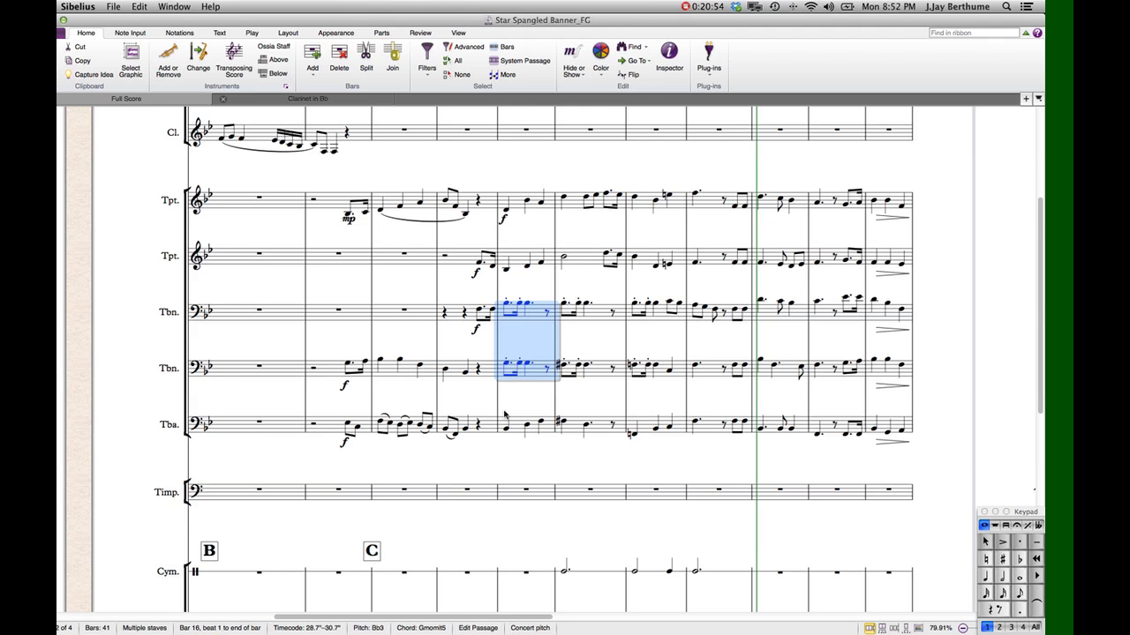
pyautogui.scroll(-5, 519, 409)
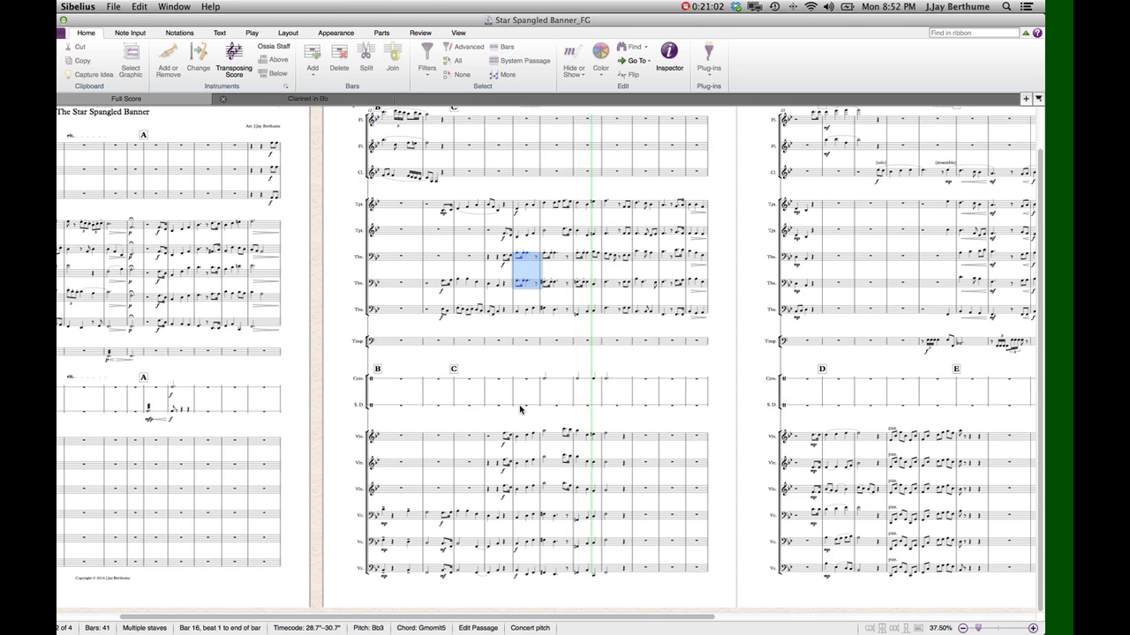
pyautogui.scroll(5, 603, 415)
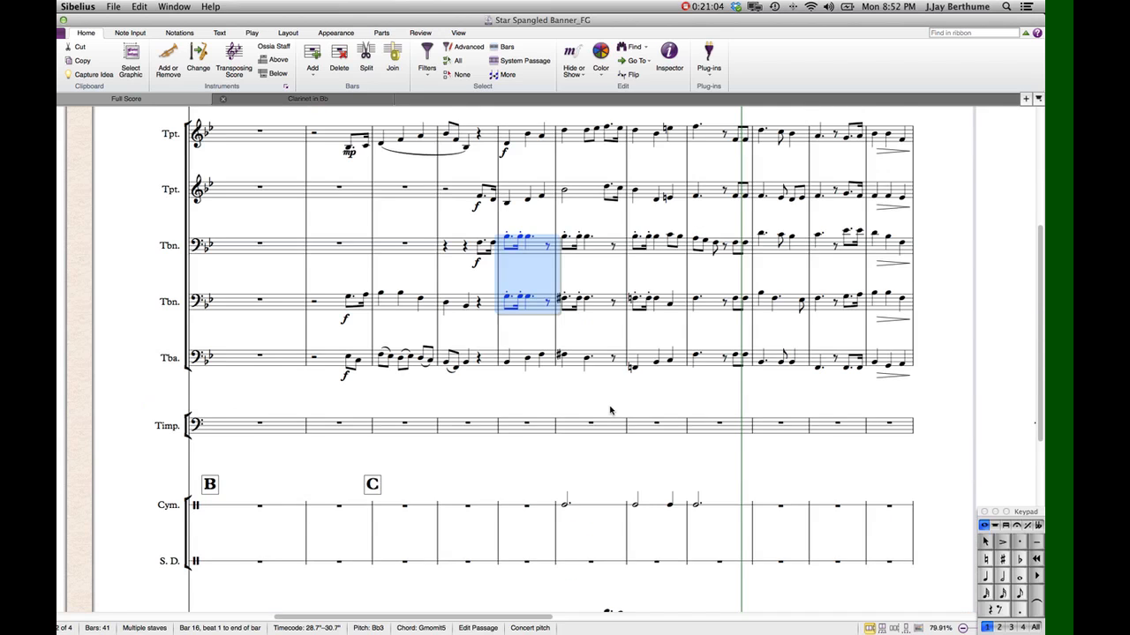
pyautogui.press('Escape')
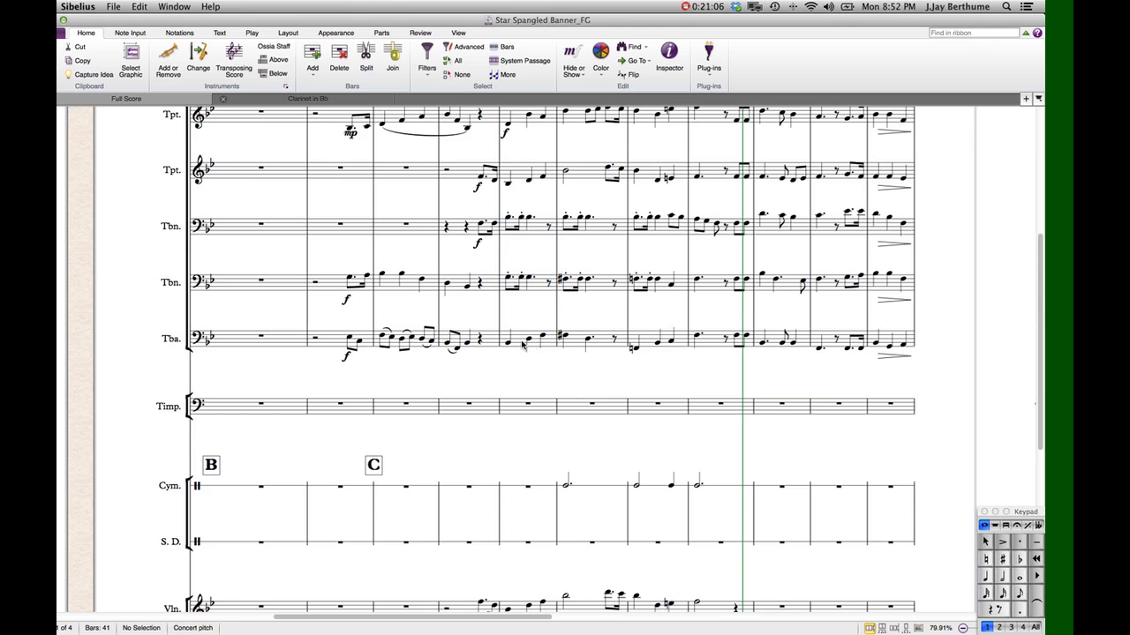
# - Step through the tuba's notes from the start of bar 16 to the F sharp in bar 17
pyautogui.click(510, 347)
pyautogui.click(507, 347)
pyautogui.press('Right')
pyautogui.press('Right')
pyautogui.press('Right')
pyautogui.click(628, 374)
pyautogui.hscroll(2, 518, 369)
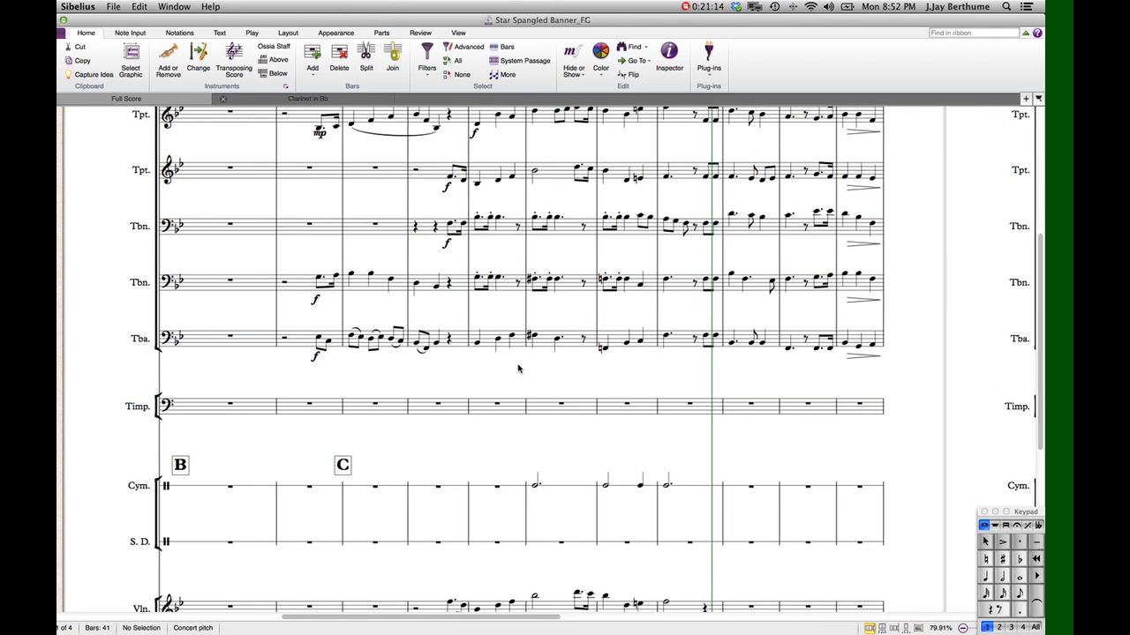
# - Step through the tuba line again, from bar 16 to the dotted quarter note on beat 1 of bar 19
pyautogui.scroll(-2, 518, 369)
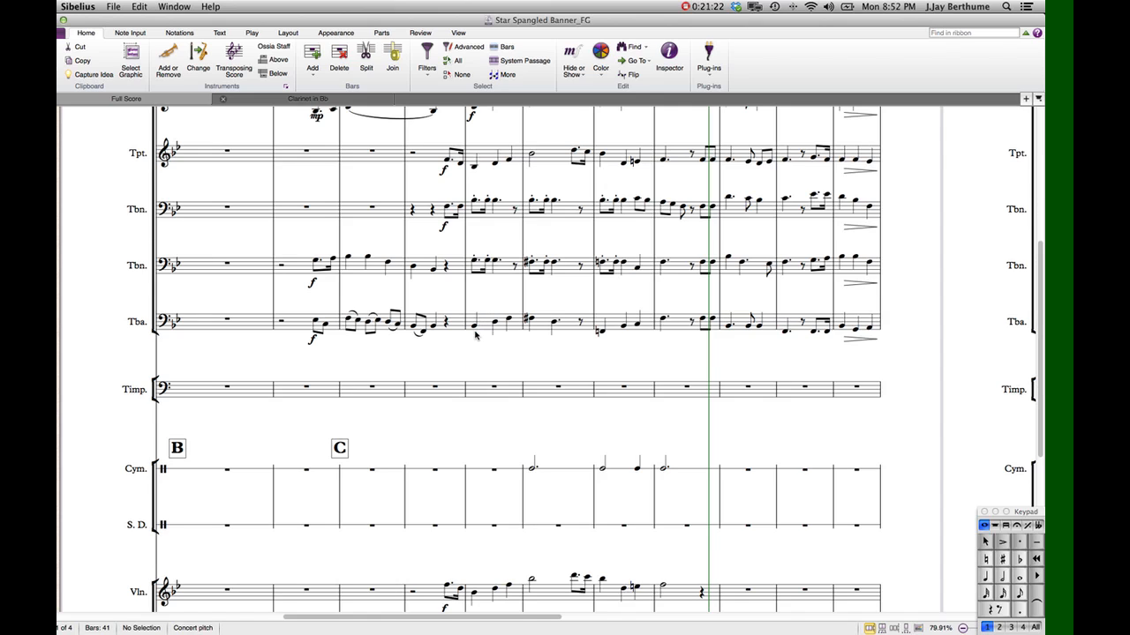
pyautogui.press('Right')
pyautogui.press('Right')
pyautogui.press('Right')
pyautogui.press('Right')
pyautogui.press('Right')
pyautogui.press('Right')
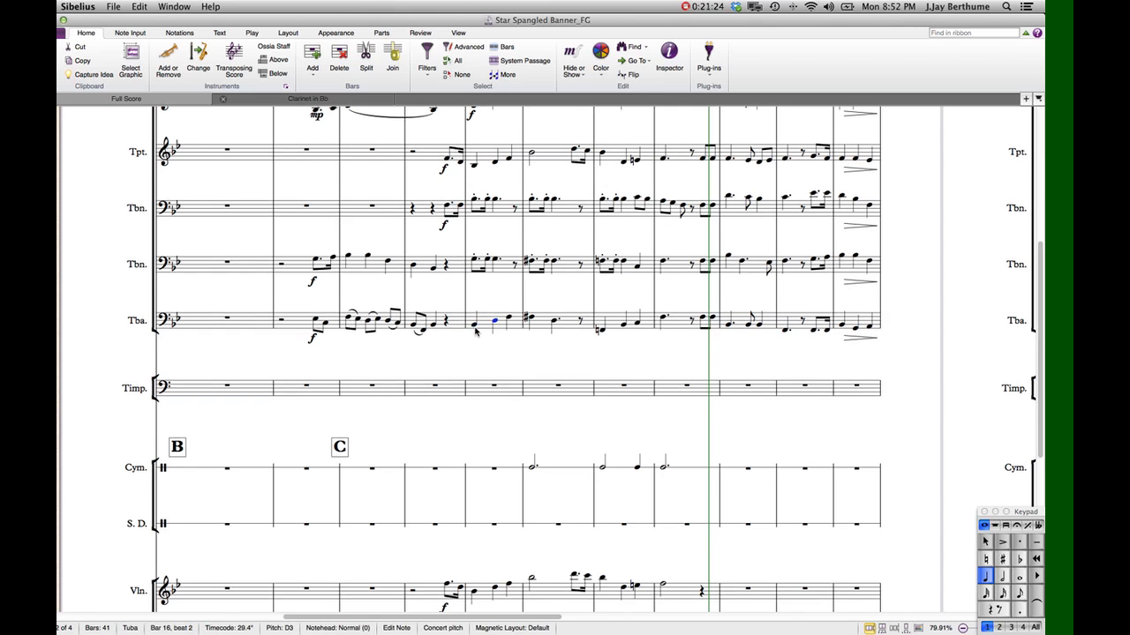
pyautogui.press('Right')
pyautogui.press('Right')
pyautogui.press('Right')
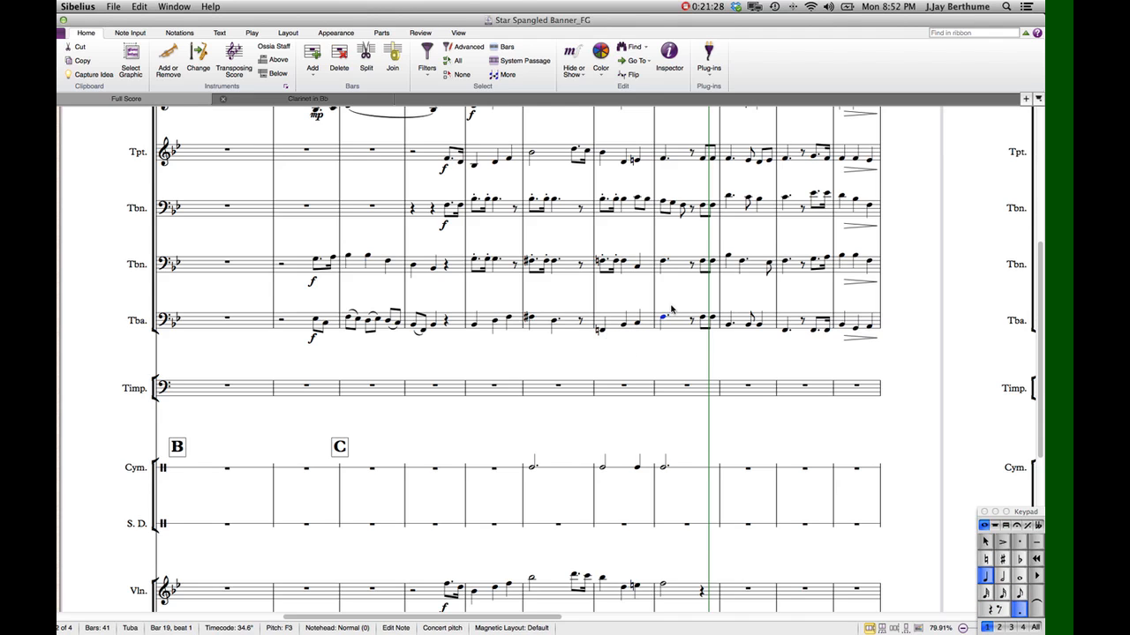
pyautogui.press('Escape')
# - Check the first cello's notes one by one from bar 16 to the F sharp in bar 17
pyautogui.hscroll(-5, 684, 304)
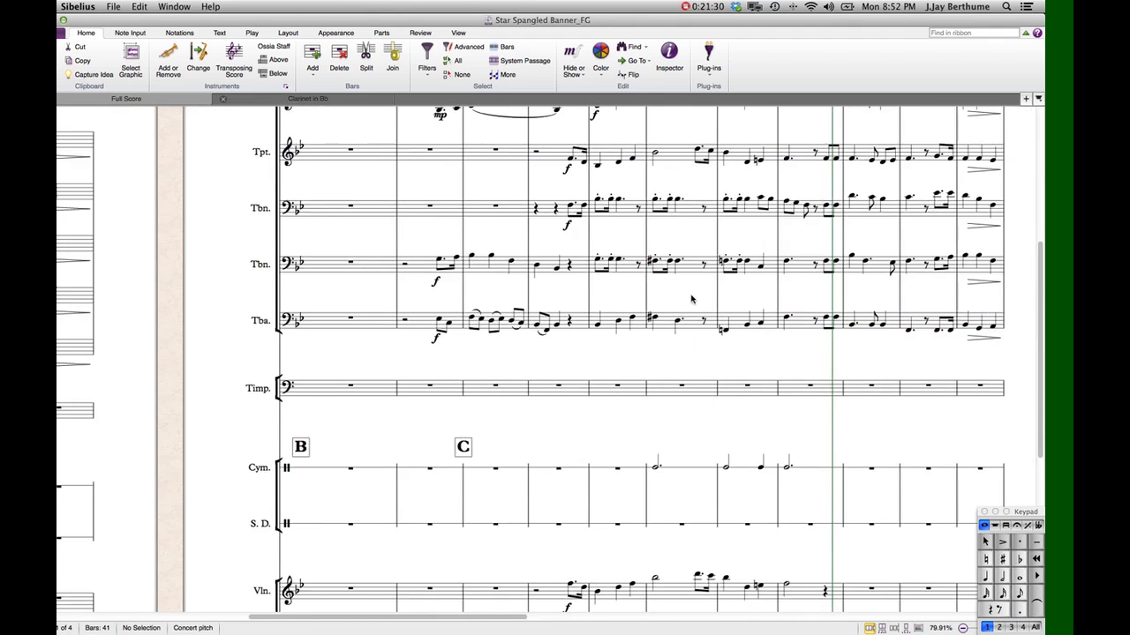
pyautogui.scroll(3, 691, 299)
pyautogui.hscroll(2, 692, 299)
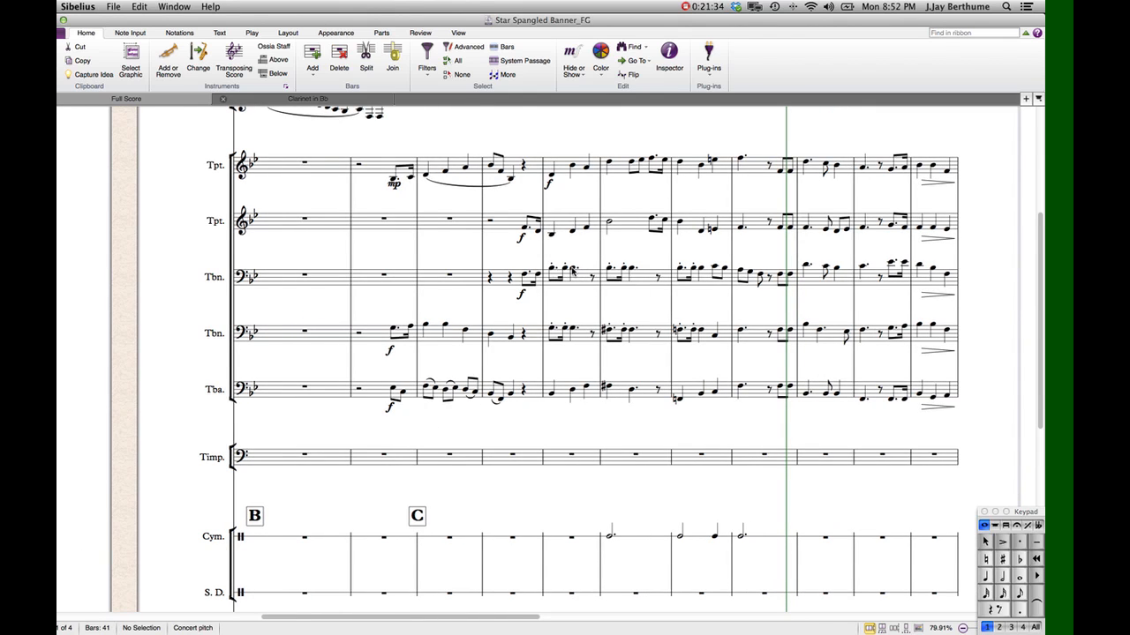
pyautogui.scroll(-18, 571, 270)
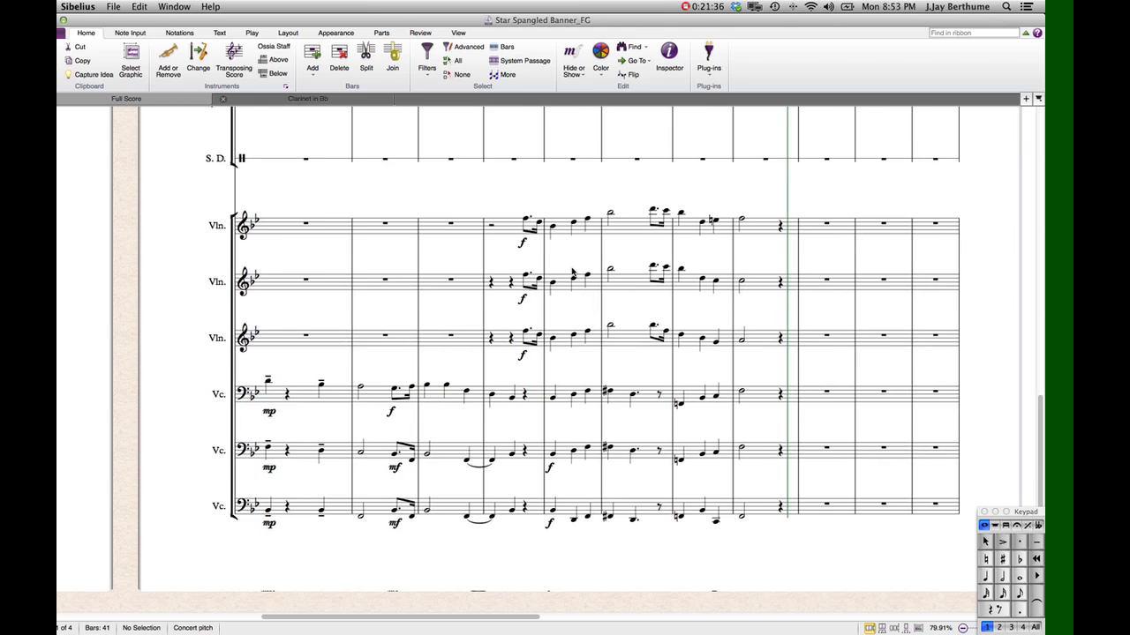
pyautogui.click(554, 399)
pyautogui.click(558, 400)
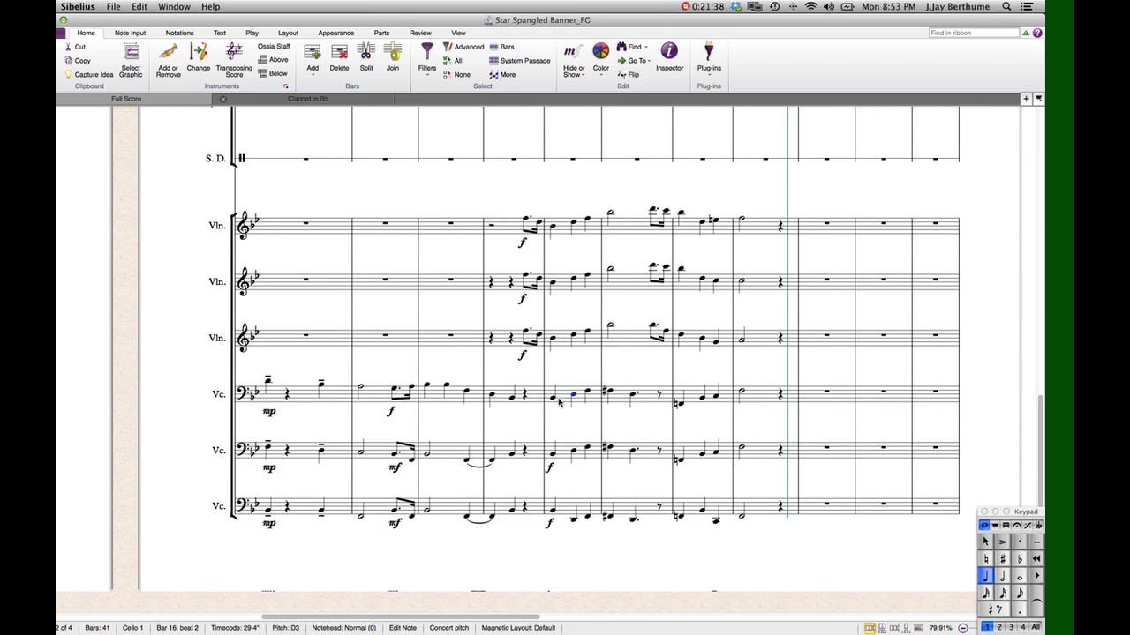
pyautogui.click(607, 390)
pyautogui.press('Escape')
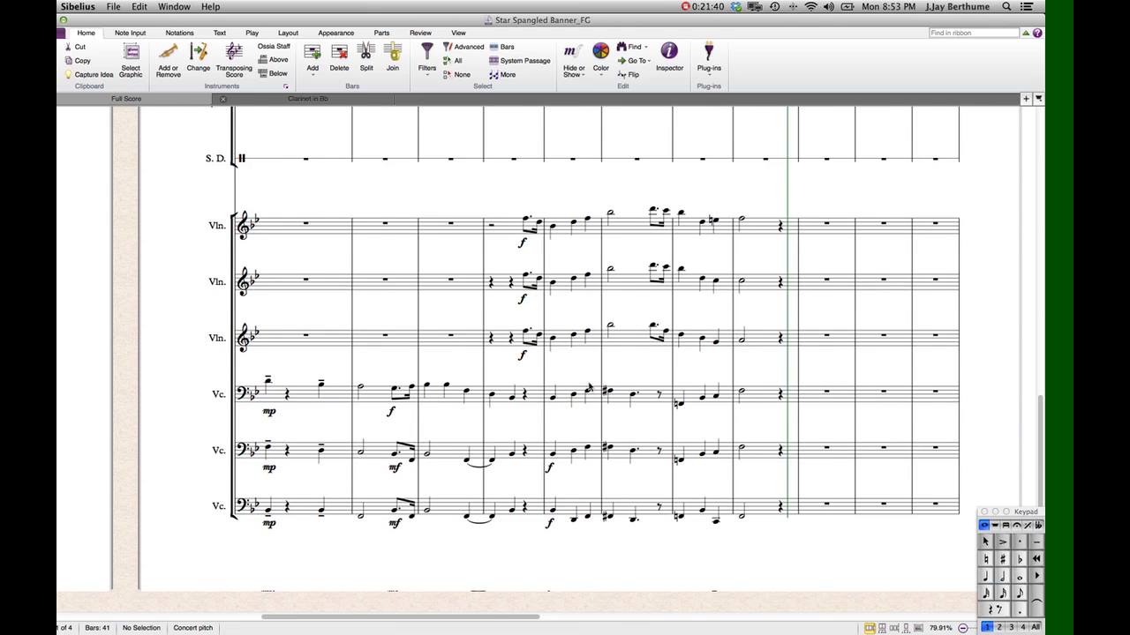
# - Compare the first and second cello parts by selecting both from bar 16 to the half note in bar 19
pyautogui.hscroll(3, 640, 397)
pyautogui.scroll(10, 640, 396)
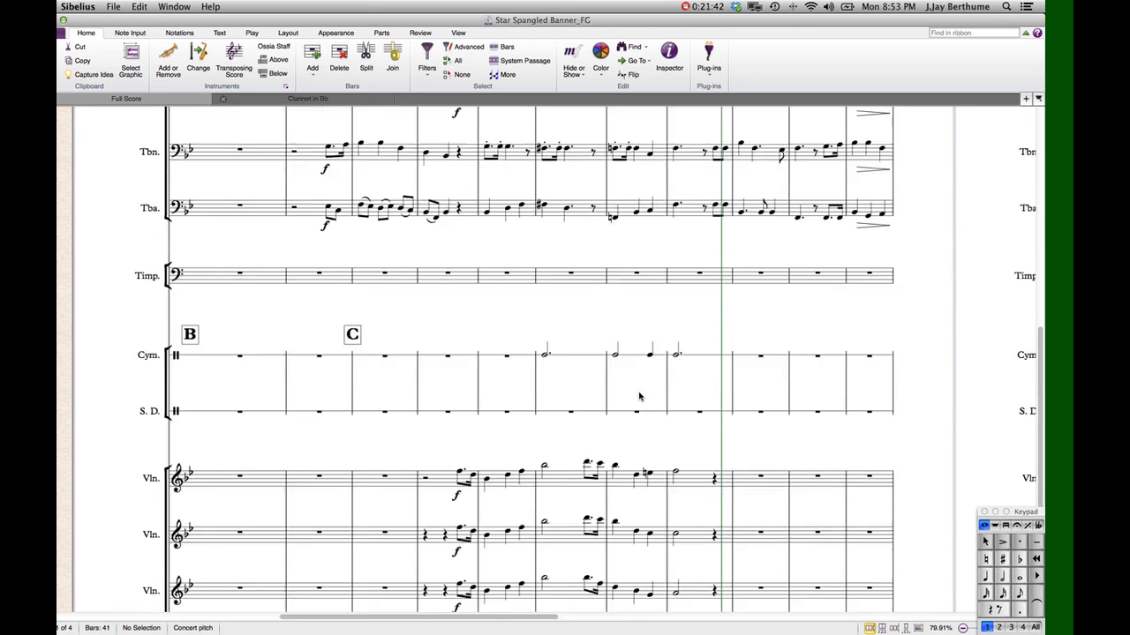
pyautogui.scroll(-10, 640, 396)
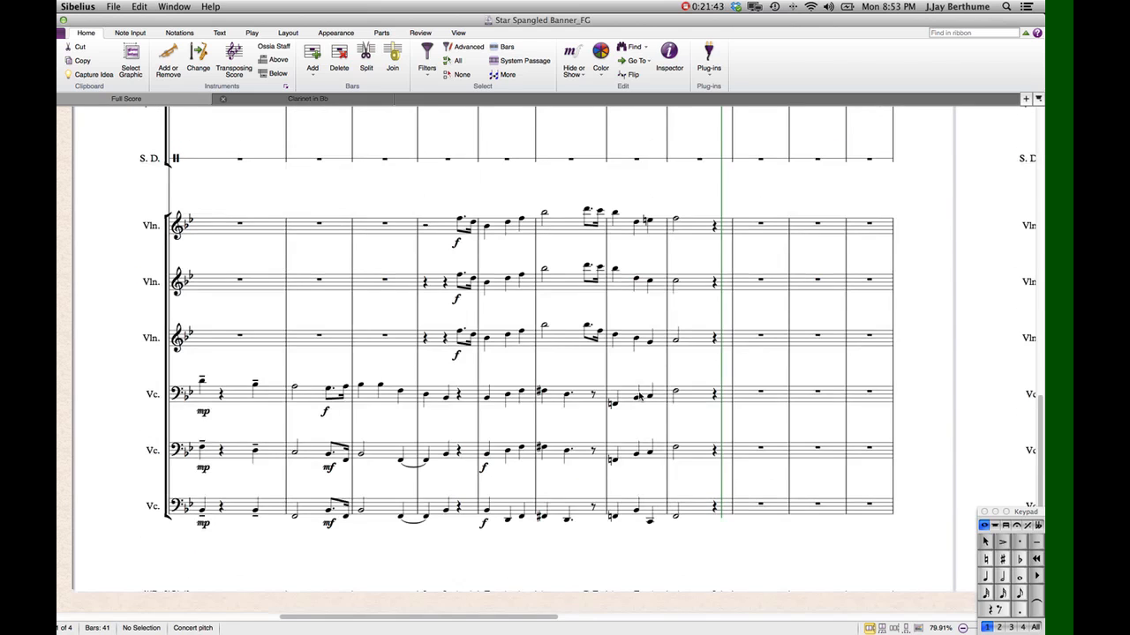
pyautogui.click(508, 394)
pyautogui.keyDown('shift'); pyautogui.click(632, 452); pyautogui.keyUp('shift')
pyautogui.keyDown('shift'); pyautogui.click(676, 452); pyautogui.keyUp('shift')
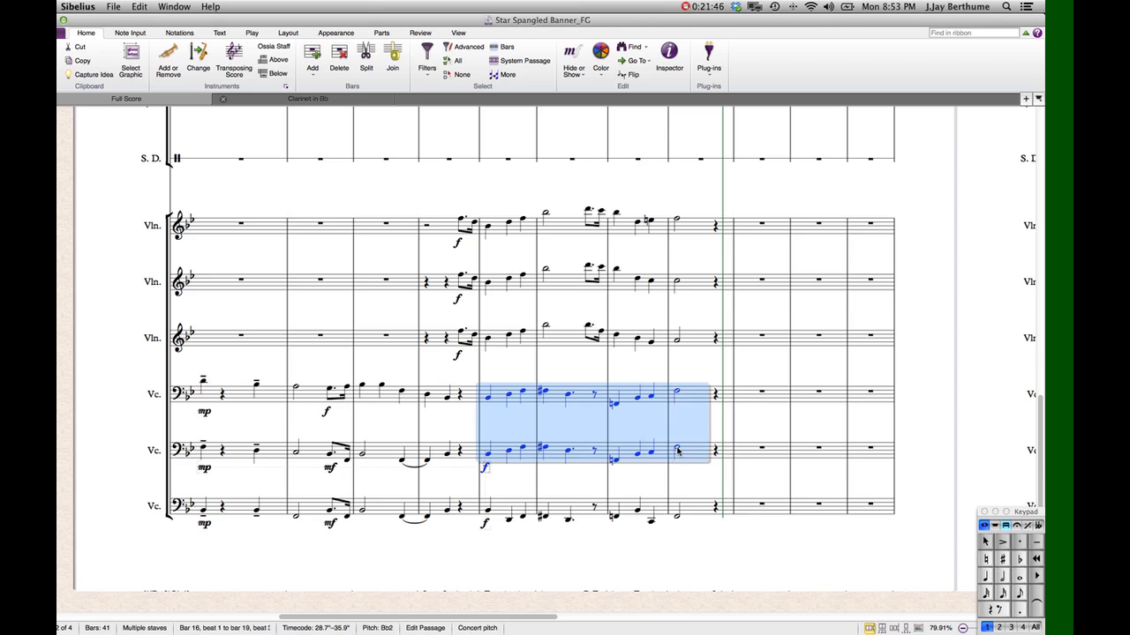
pyautogui.press('Escape')
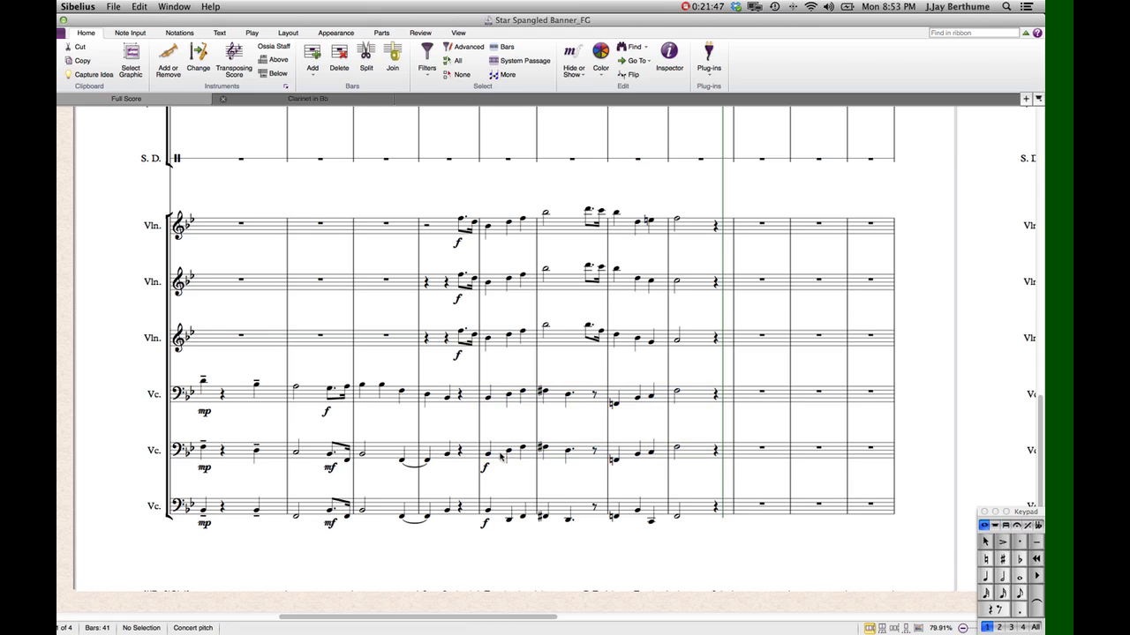
# - Step through the third cello's notes from the start of bar 16 to the dotted quarter D in bar 17
pyautogui.click(489, 515)
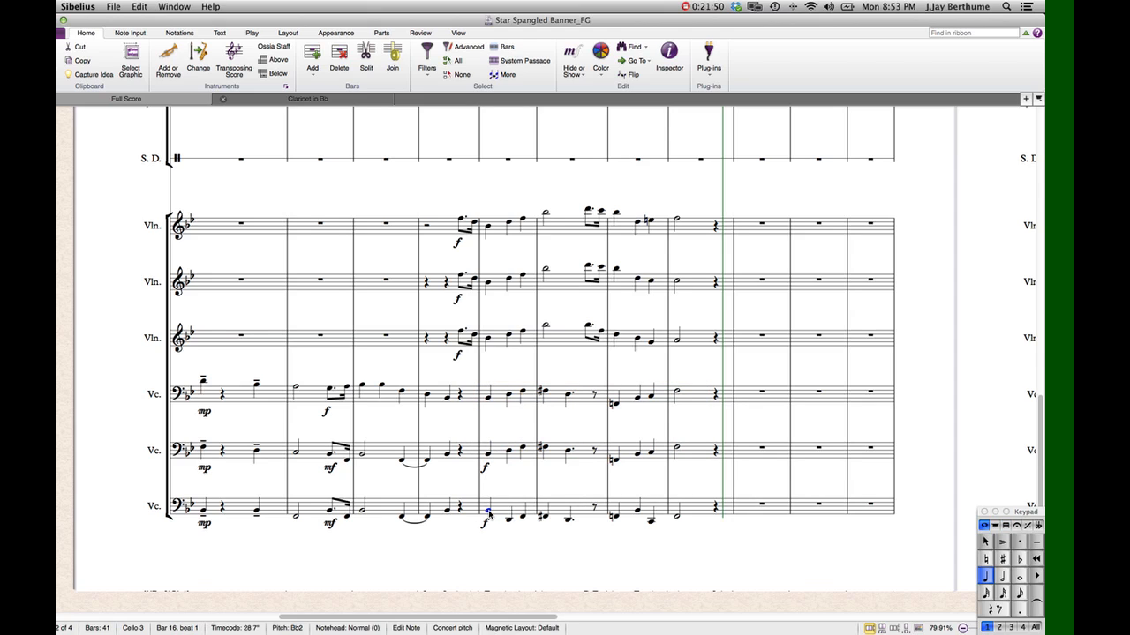
pyautogui.moveTo(489, 515)
pyautogui.mouseDown()
pyautogui.moveTo(492, 489)
pyautogui.moveTo(490, 514)
pyautogui.mouseUp()
pyautogui.press('Right')
pyautogui.press('Right')
pyautogui.press('Right')
pyautogui.press('Right')
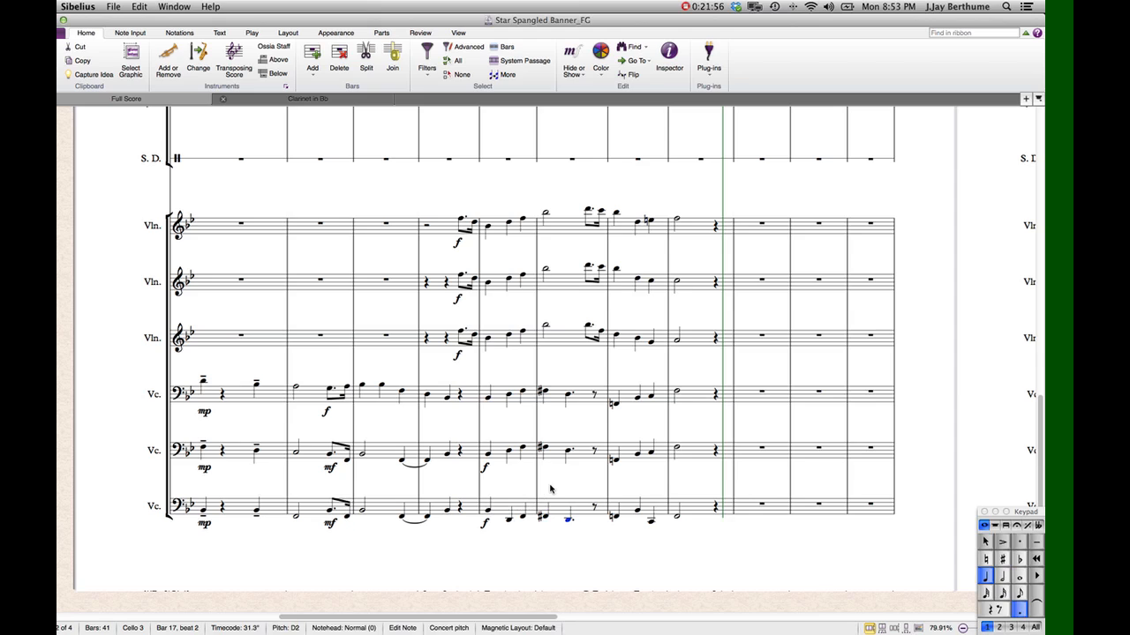
pyautogui.press('Escape')
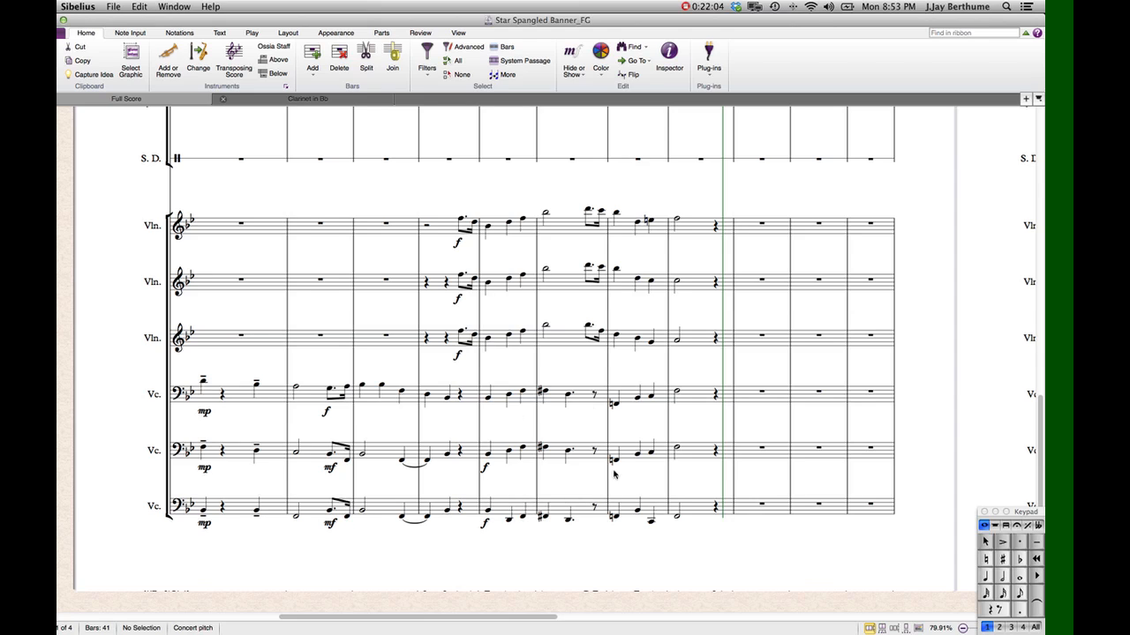
# - Check the third cello's last two notes in bar 18 and its half note in bar 19
pyautogui.click(637, 510)
pyautogui.click(651, 520)
pyautogui.click(676, 513)
pyautogui.press('Escape')
# - Step through the first violin's notes from the bar 15 pickup to the half note in bar 19
pyautogui.scroll(5, 605, 399)
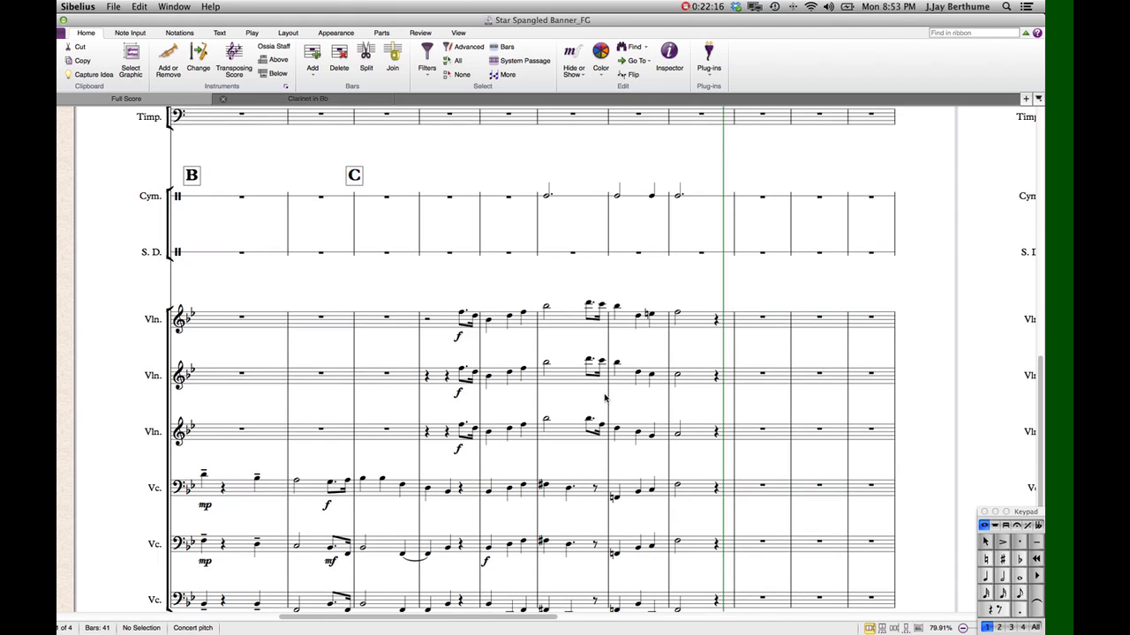
pyautogui.click(459, 314)
pyautogui.press('Right')
pyautogui.press('Right')
pyautogui.press('Right')
pyautogui.press('Right')
pyautogui.press('Right')
pyautogui.press('Right')
pyautogui.press('Right')
pyautogui.press('Right')
pyautogui.press('Right')
pyautogui.press('Right')
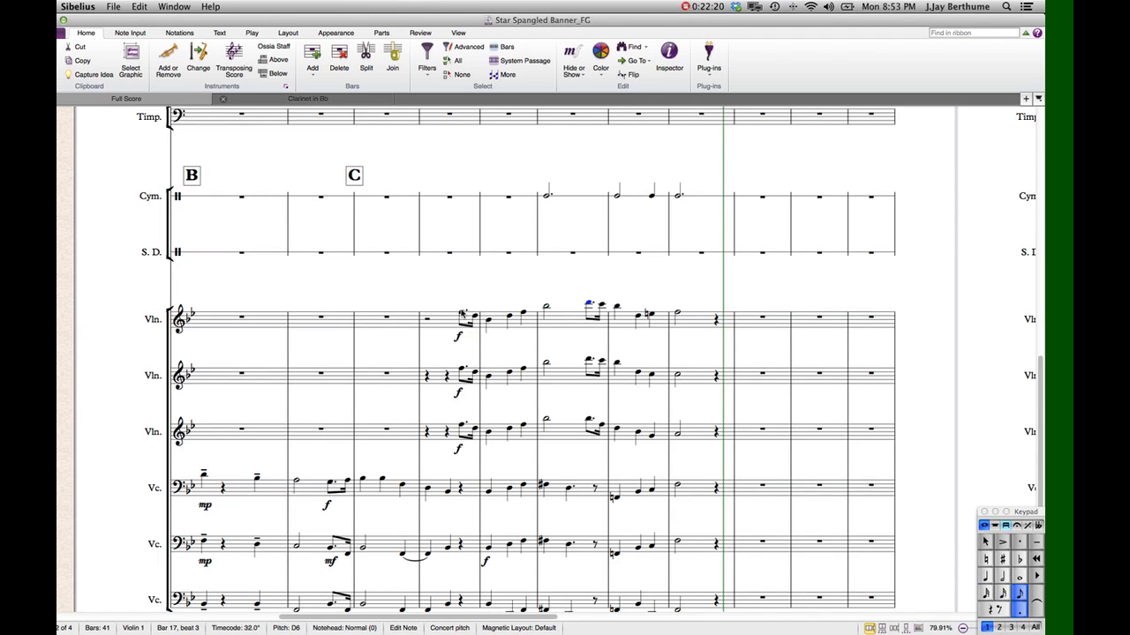
pyautogui.press('Right')
pyautogui.press('Right')
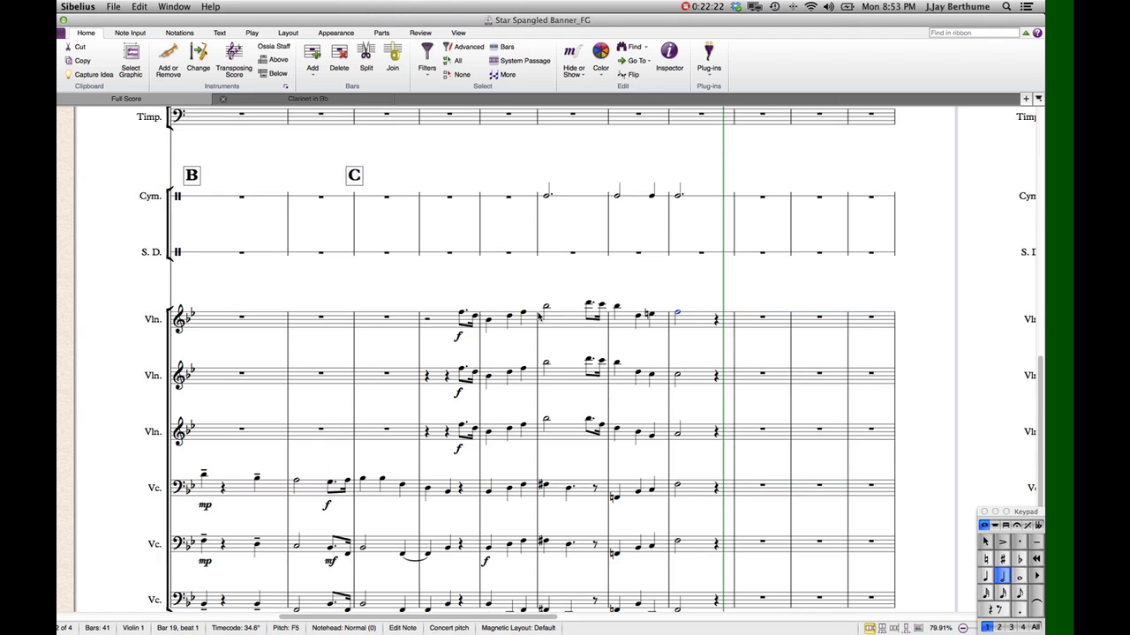
pyautogui.press('Escape')
# - Check the cymbal part's dotted half note in bar 17 and its half and quarter notes in bar 18
pyautogui.scroll(5, 569, 302)
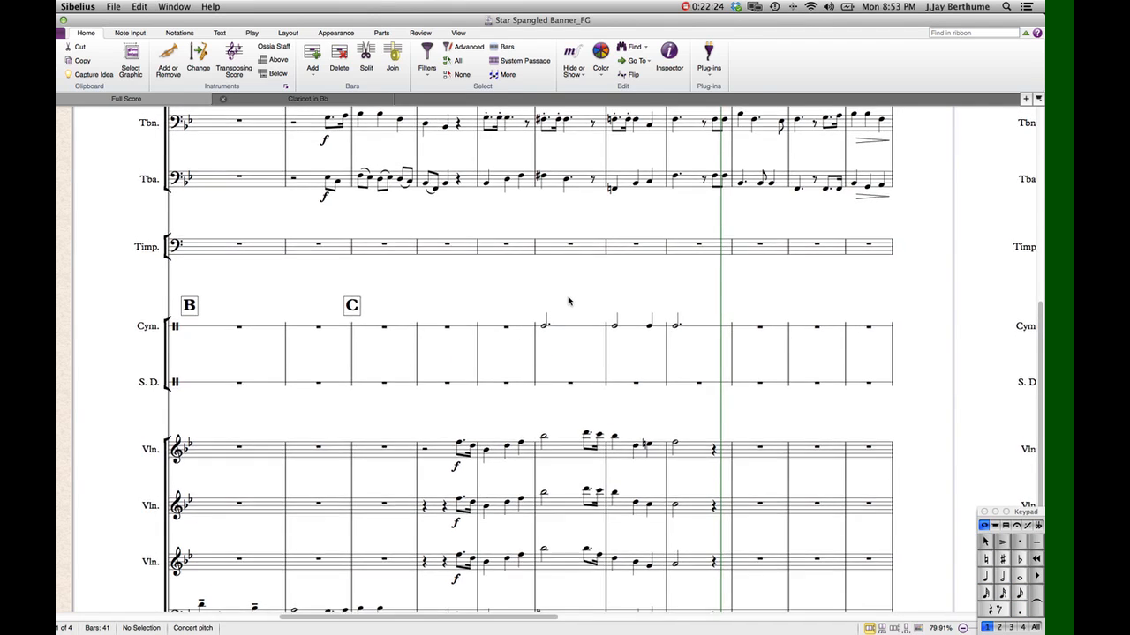
pyautogui.scroll(-3, 568, 302)
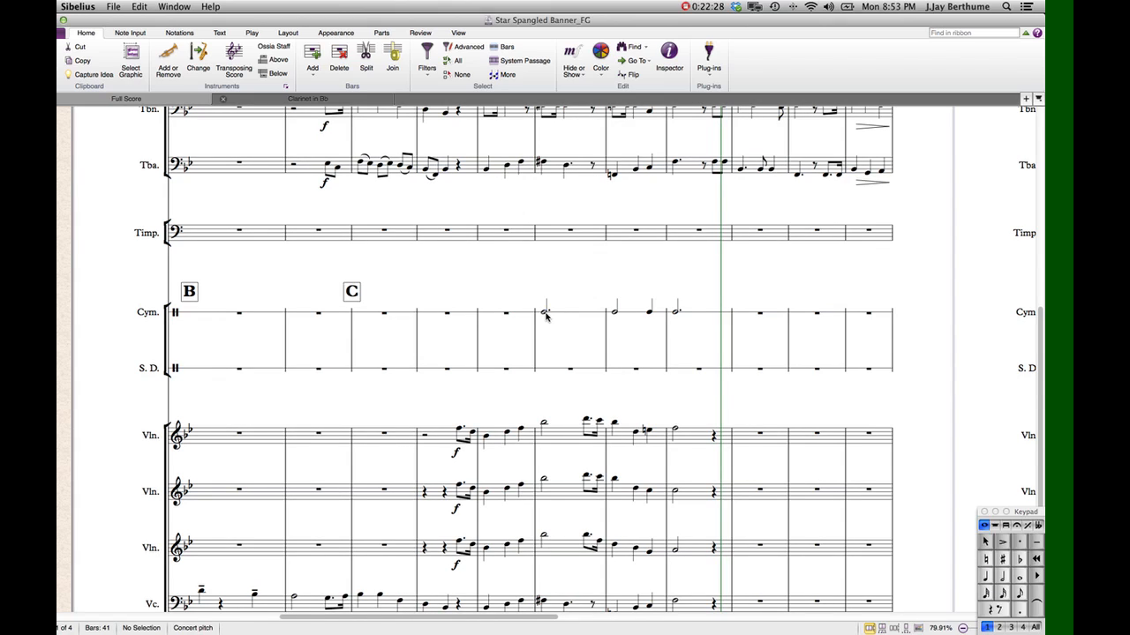
pyautogui.click(545, 314)
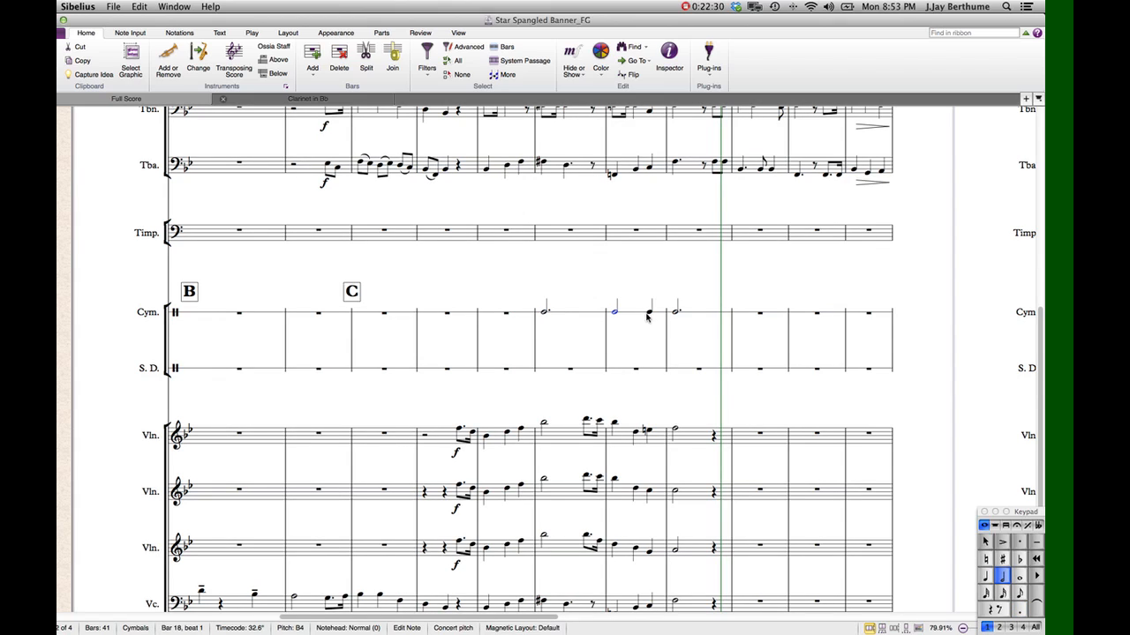
pyautogui.click(650, 313)
pyautogui.press('Escape')
# - Play back the full score from the first trumpet's dotted half note in bar 11, with the pages zoomed out to 37.50%
pyautogui.scroll(6, 652, 301)
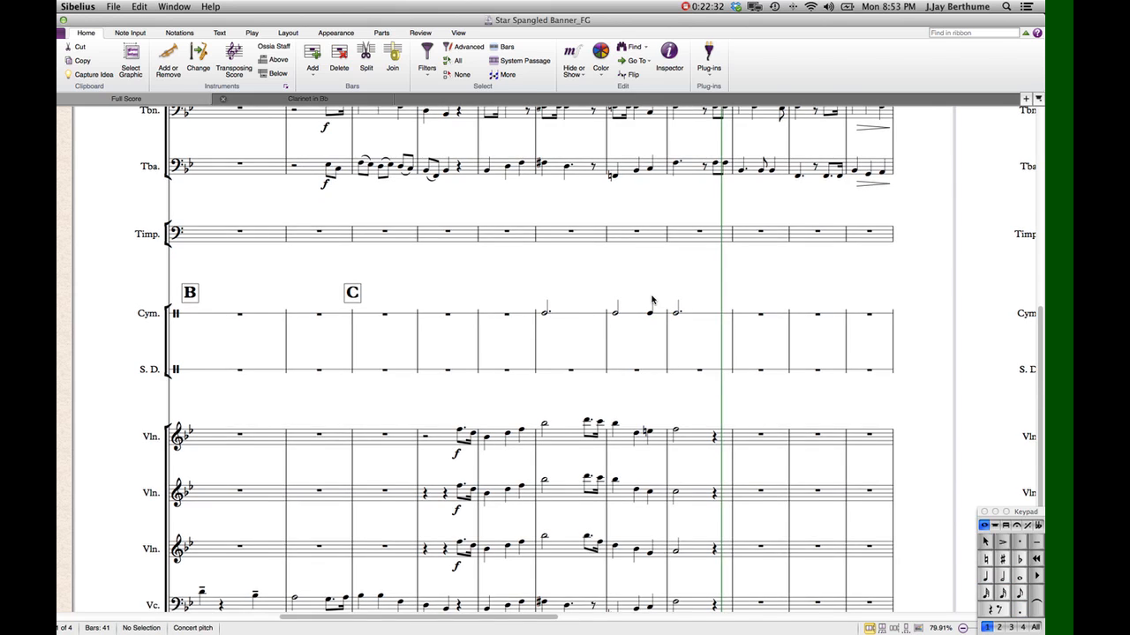
pyautogui.scroll(7, 652, 301)
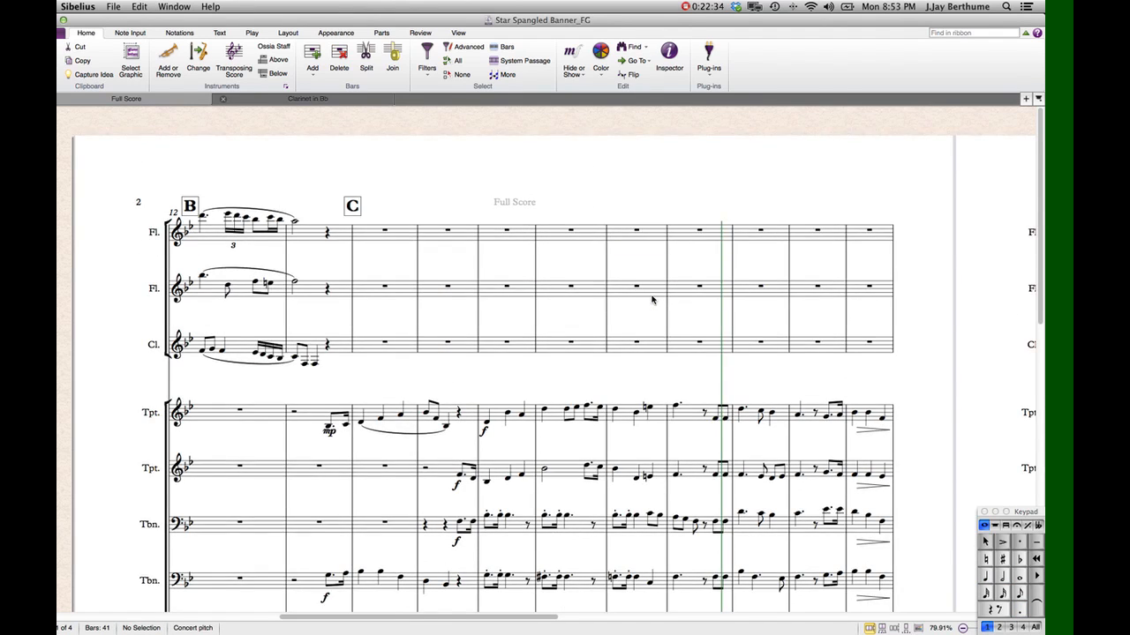
pyautogui.scroll(-2, 652, 301)
pyautogui.hscroll(-3, 652, 300)
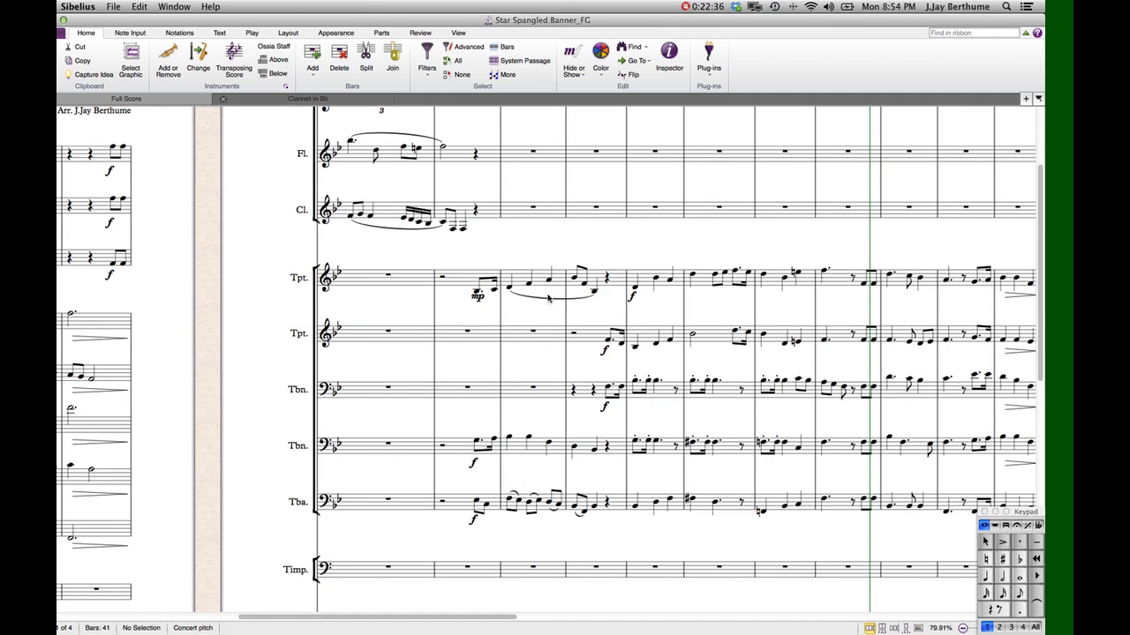
pyautogui.hscroll(-10, 478, 293)
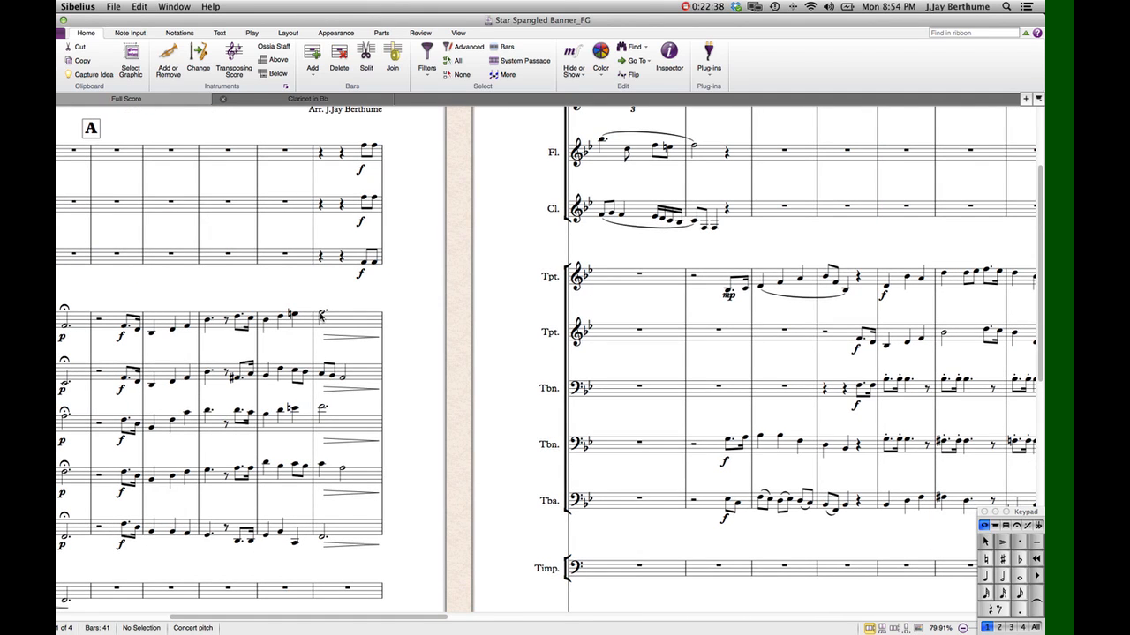
pyautogui.click(322, 314)
pyautogui.press('super+minus')
pyautogui.press('super+minus')
pyautogui.press('Escape')
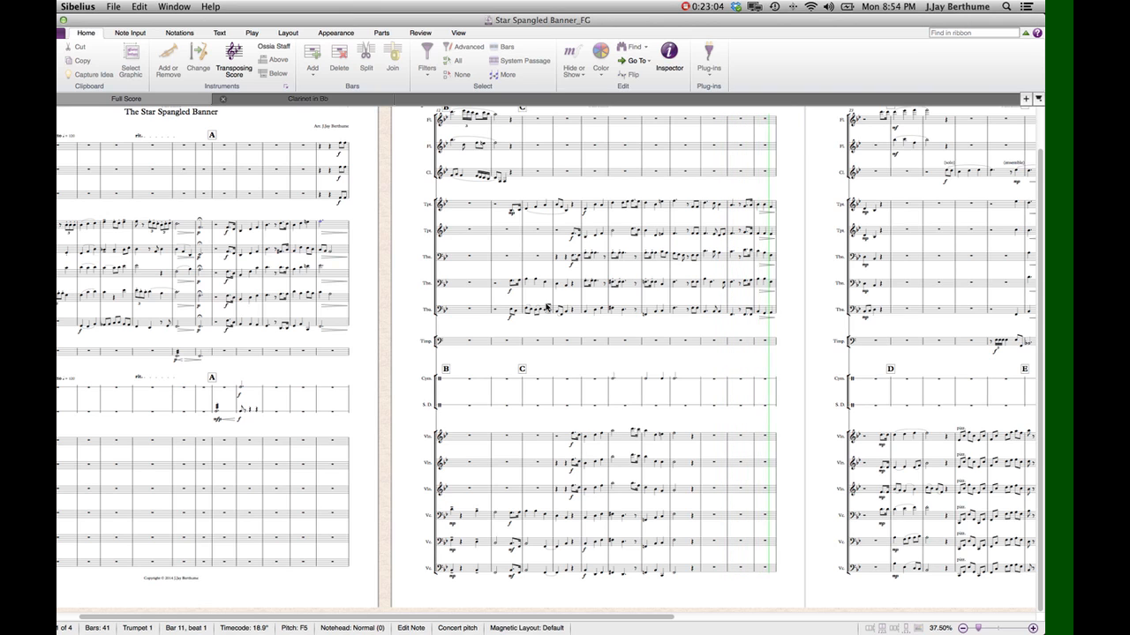
pyautogui.press('space')
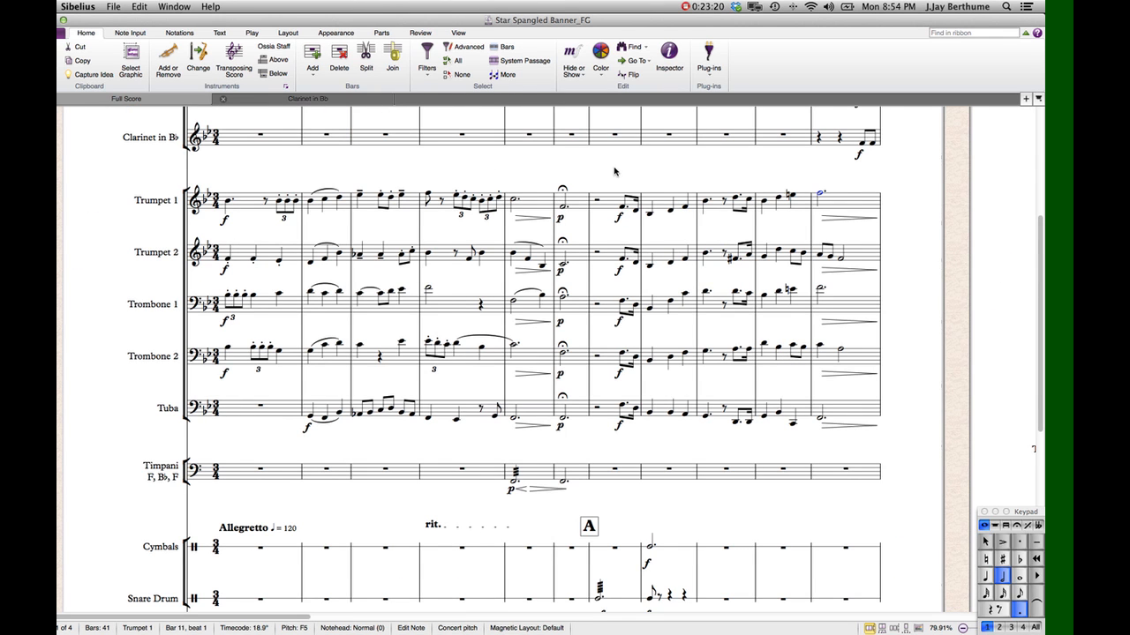
pyautogui.press('Escape')
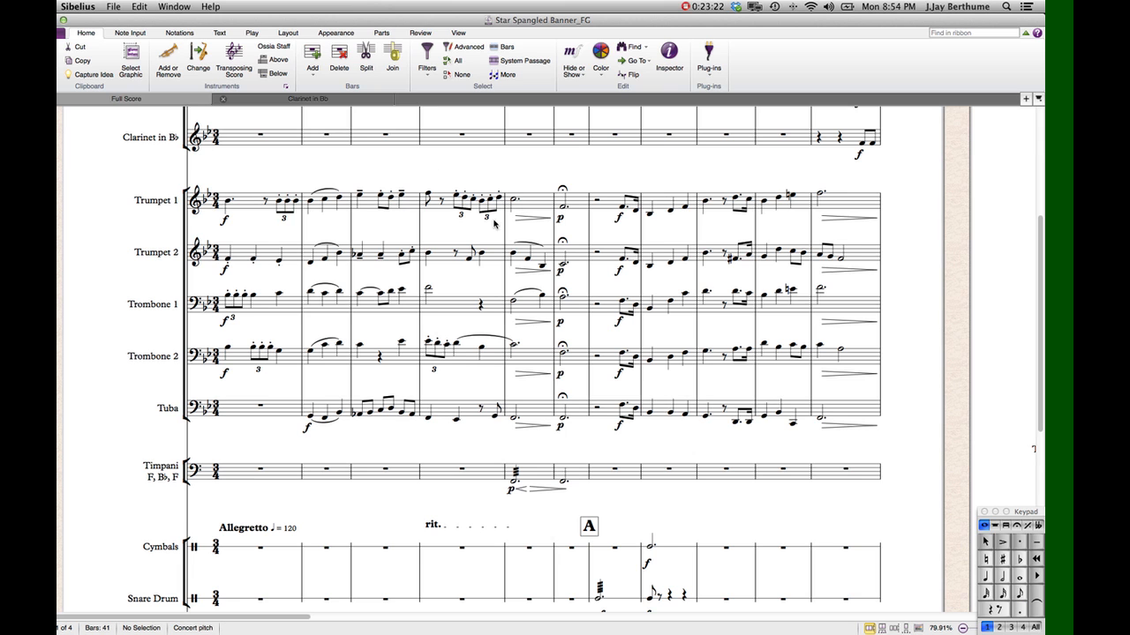
# - Step through the first trombone's notes from the last eighth note of bar 19 to beat 2 of bar 23
pyautogui.hscroll(5, 687, 232)
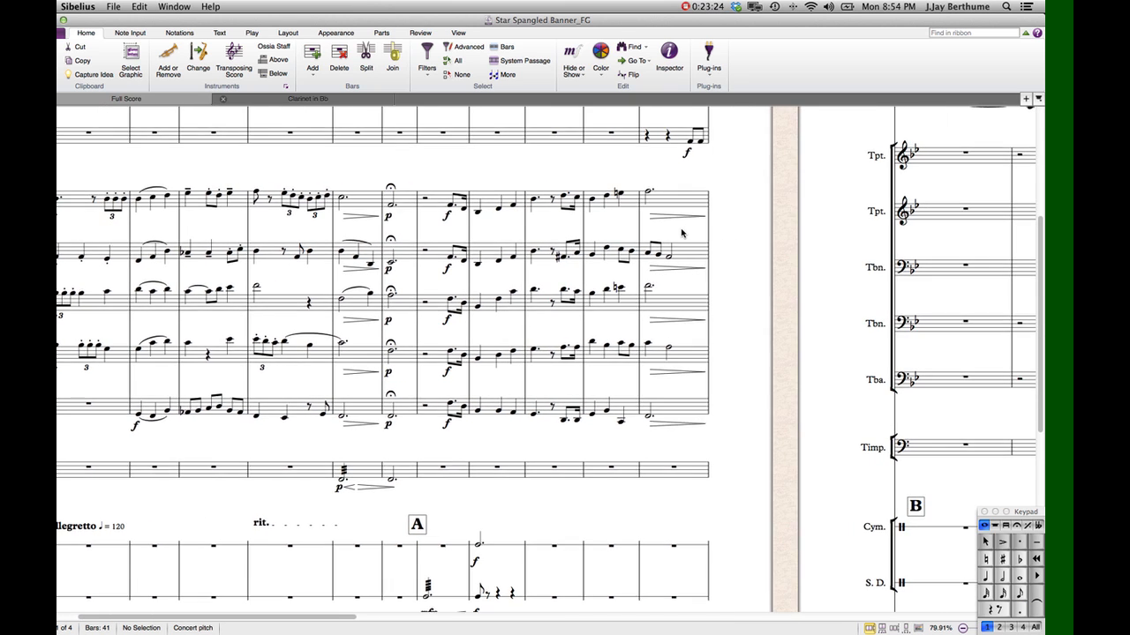
pyautogui.scroll(-1, 678, 233)
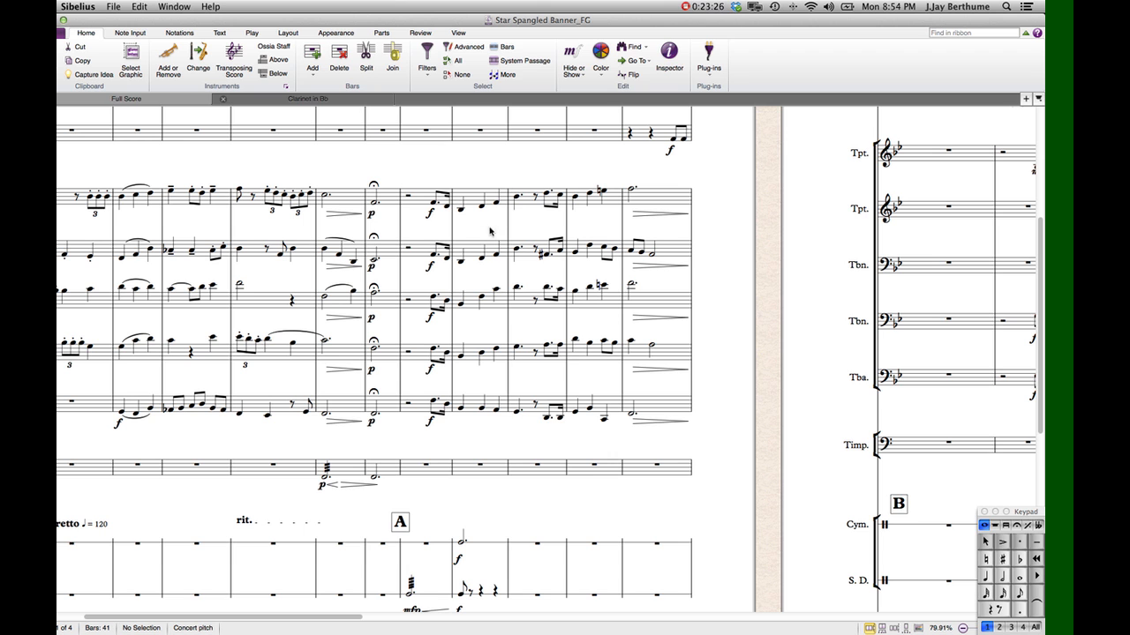
pyautogui.hscroll(2, 596, 283)
pyautogui.hscroll(-4, 596, 282)
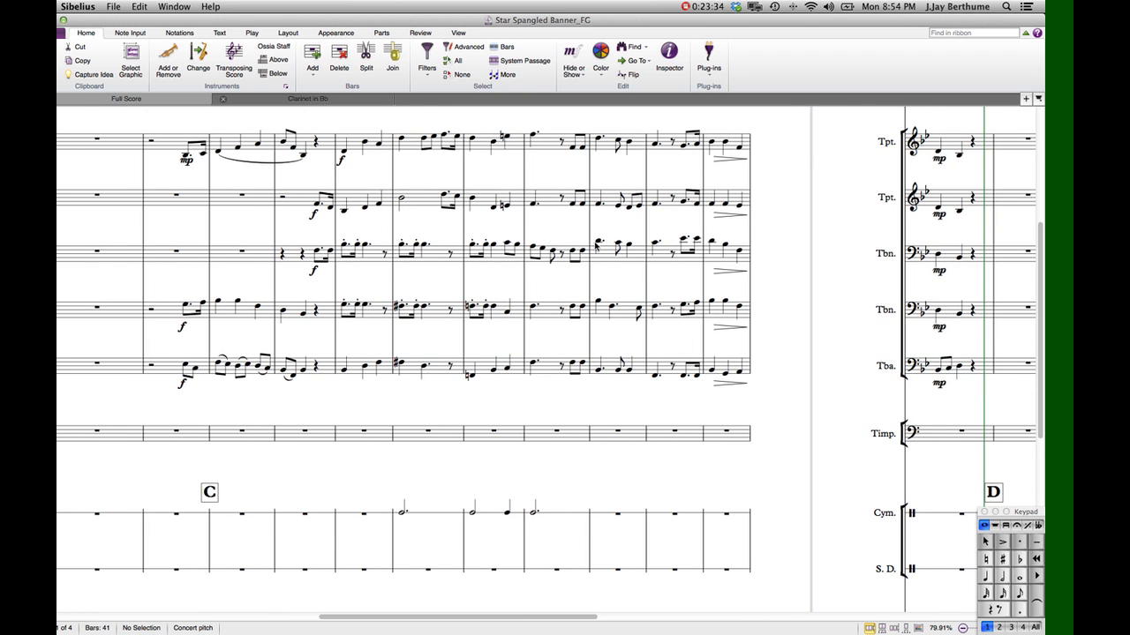
pyautogui.click(583, 257)
pyautogui.press('Right')
pyautogui.press('Right')
pyautogui.press('Right')
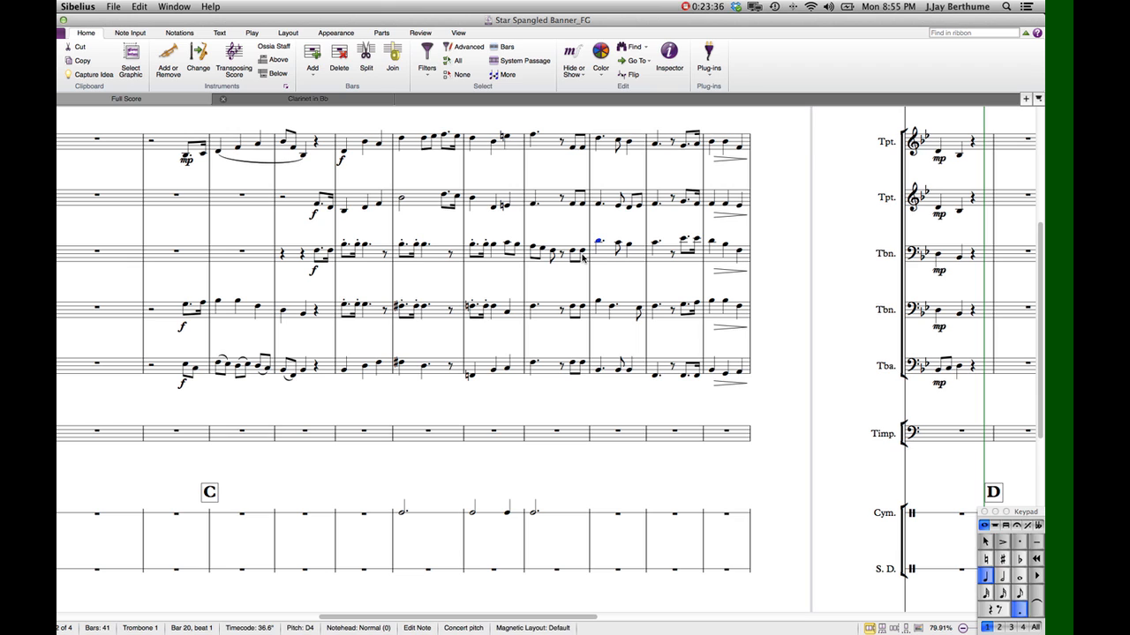
pyautogui.press('Right')
pyautogui.press('Right')
pyautogui.press('Right')
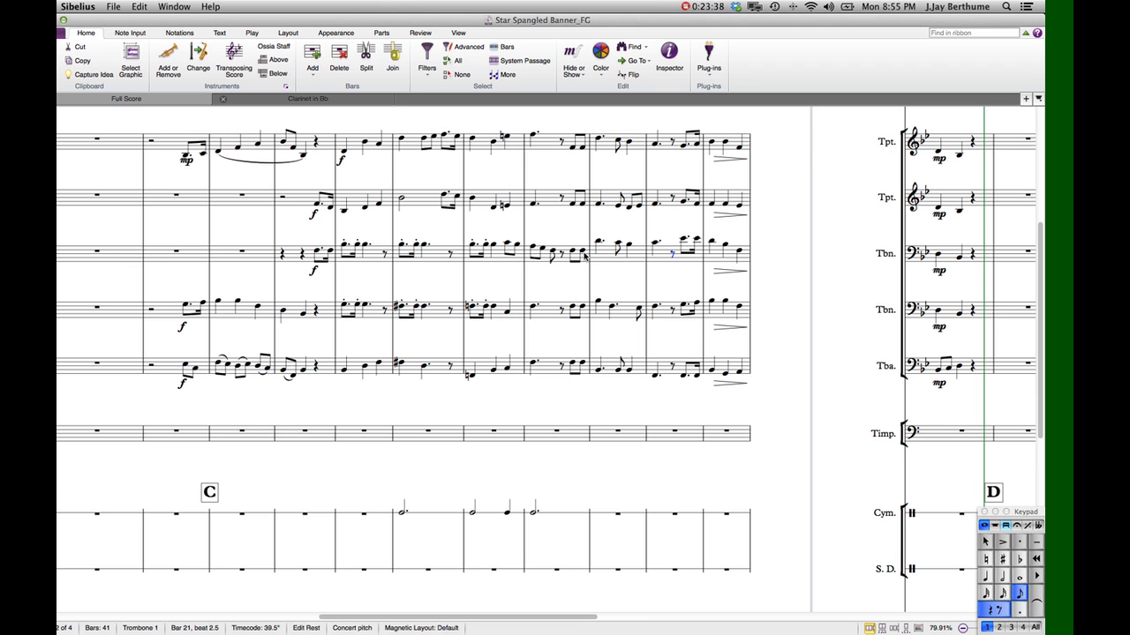
pyautogui.press('Right')
pyautogui.press('Right')
pyautogui.press('Right')
pyautogui.press('Right')
pyautogui.press('Right')
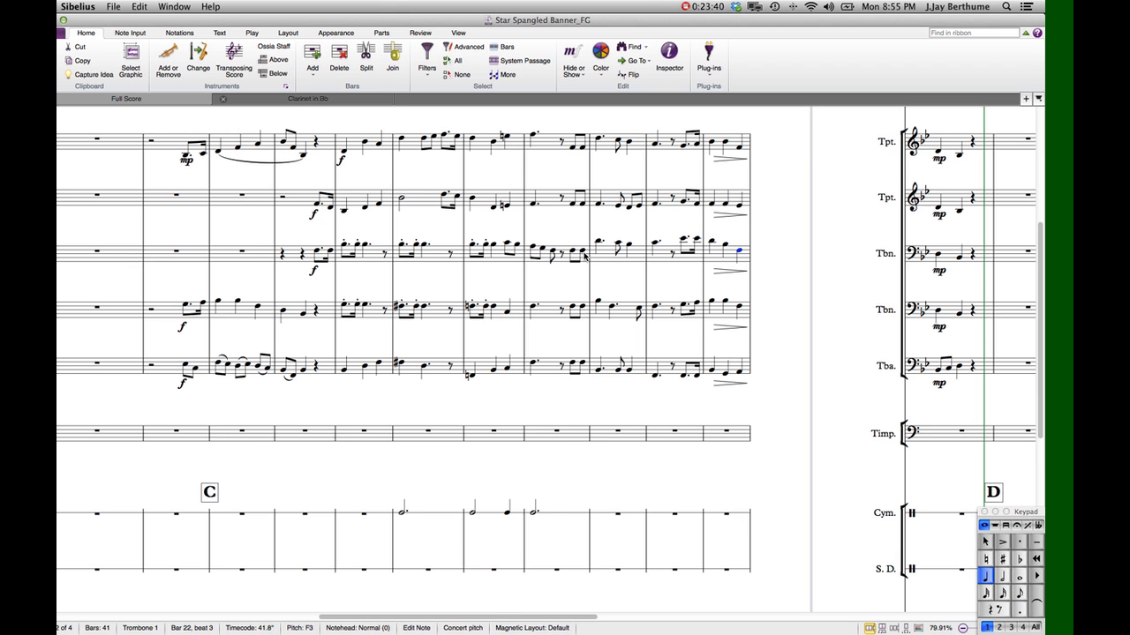
pyautogui.press('Right')
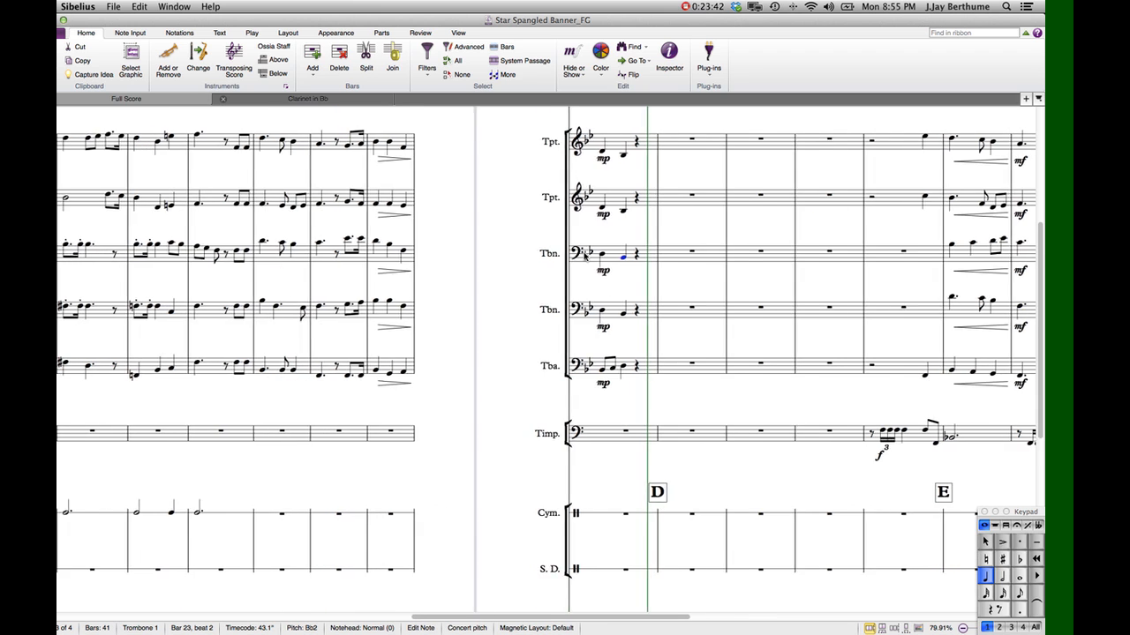
# - Step through the second trumpet's notes from beat 3 of bar 21 to beat 2 of bar 23
pyautogui.press('Left')
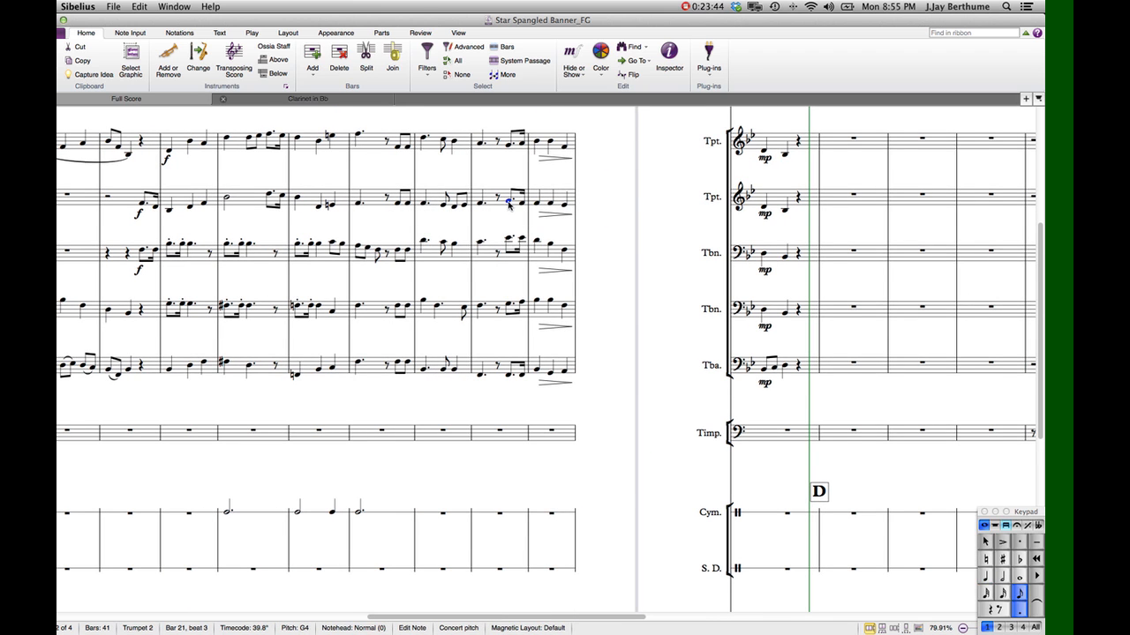
pyautogui.press('Left')
pyautogui.hotkey('alt', 'Up')
pyautogui.press('Right')
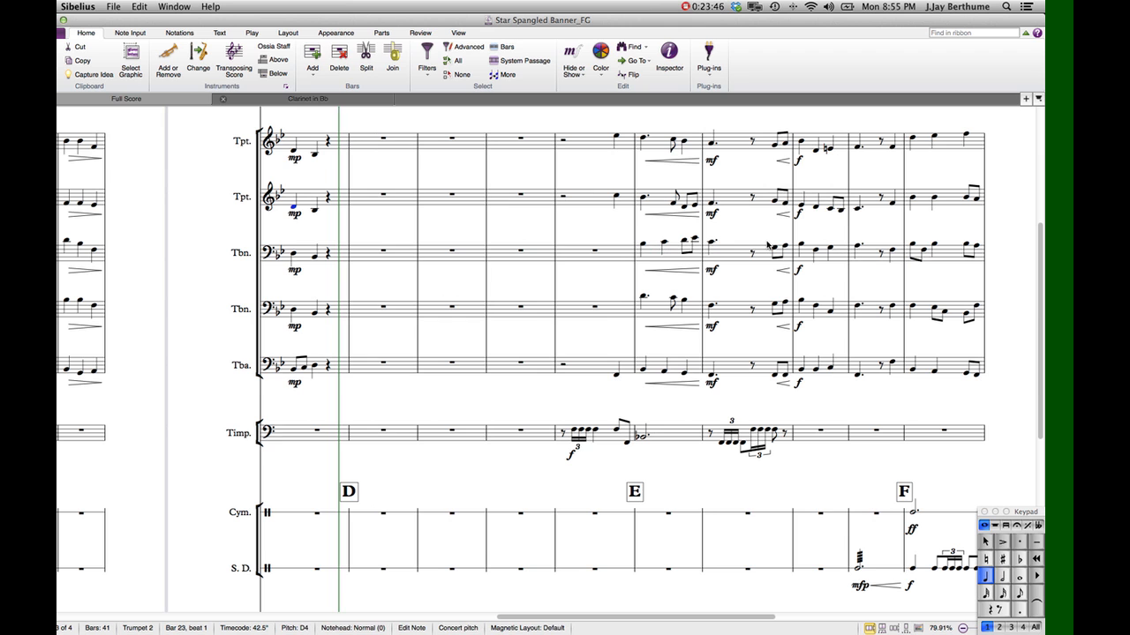
pyautogui.press('Right')
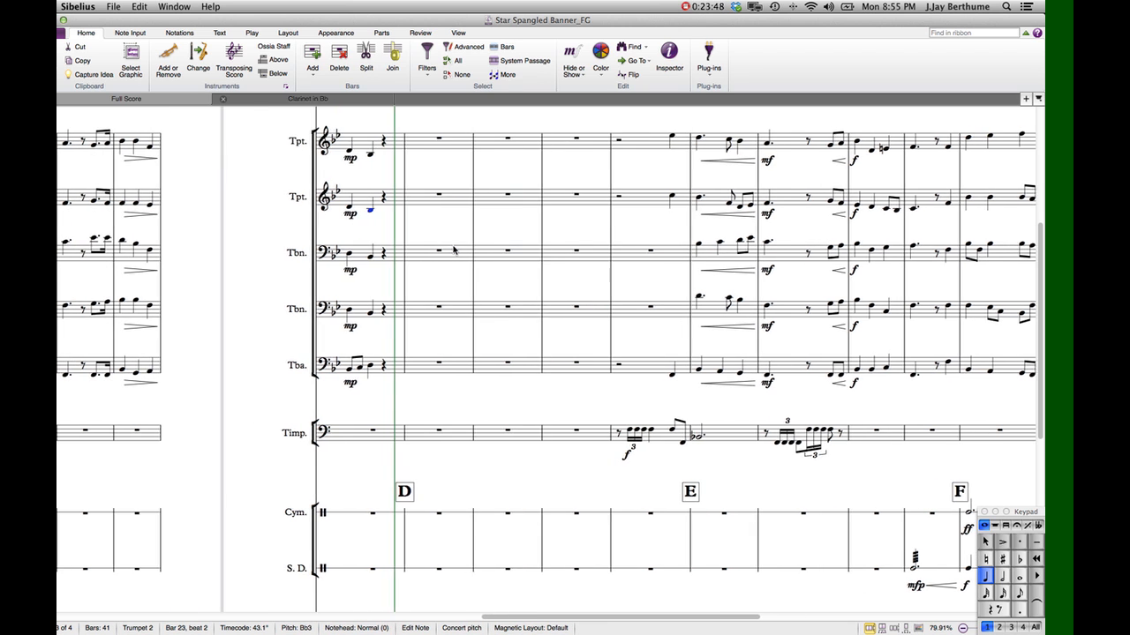
# - Step through the first trumpet's notes leading to beat 2 of bar 23
pyautogui.press('Left')
pyautogui.press('Left')
pyautogui.hotkey('alt', 'Up')
pyautogui.press('Right')
pyautogui.press('Right')
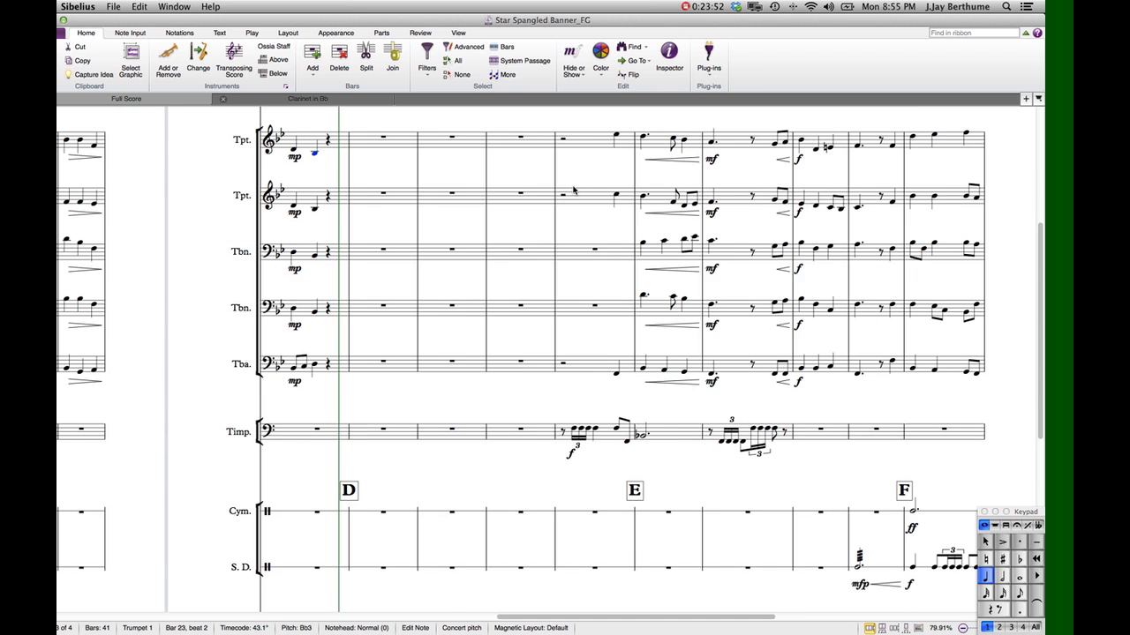
# - Step through the second trombone's notes from beat 3 of bar 21 to beat 2 of bar 23, and clear the selection
pyautogui.hotkey('alt', 'Down')
pyautogui.hotkey('alt', 'Down')
pyautogui.hotkey('alt', 'Down')
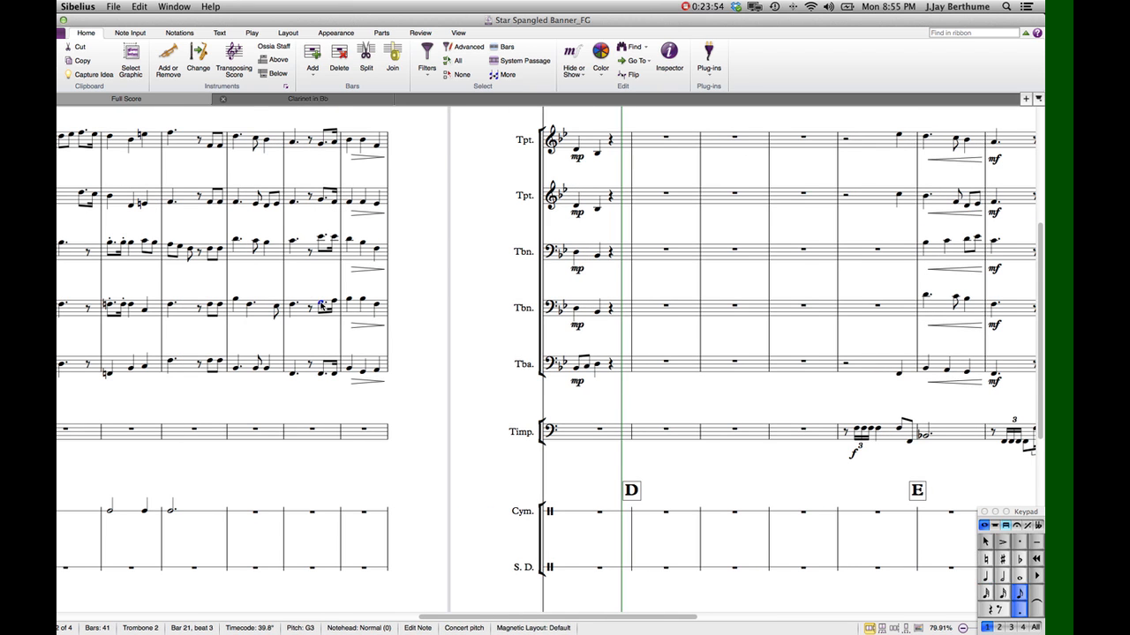
pyautogui.press('Left')
pyautogui.press('Left')
pyautogui.press('Right')
pyautogui.press('Right')
pyautogui.press('Right')
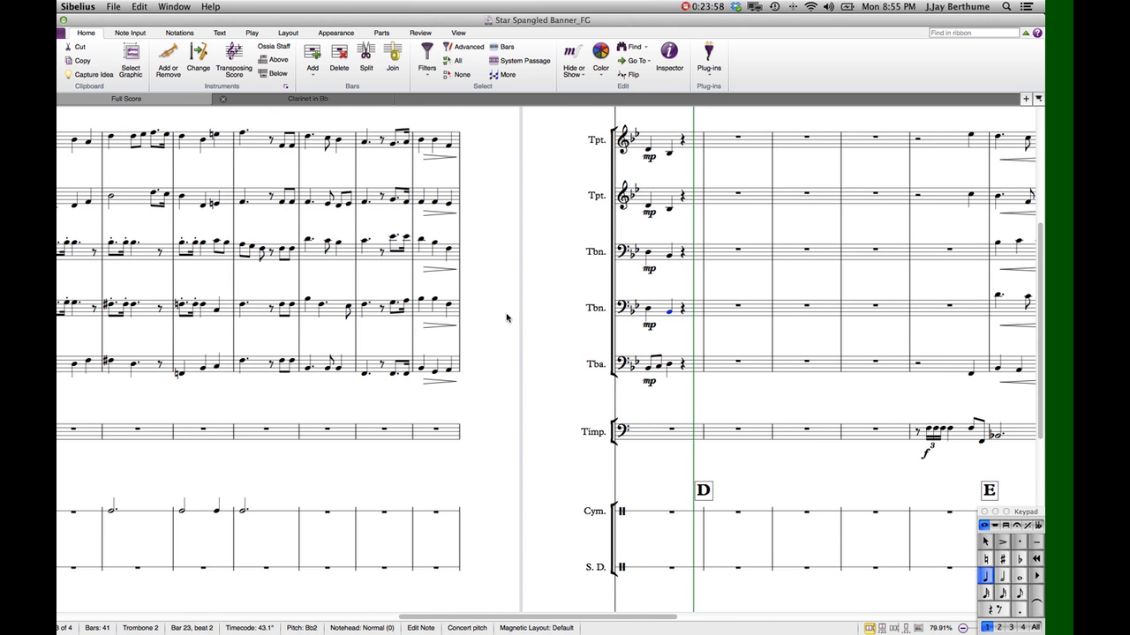
pyautogui.press('Escape')
# - Step through the tuba's notes from bar 21 to the quarter note on beat 2 of bar 23
pyautogui.hscroll(-2, 442, 281)
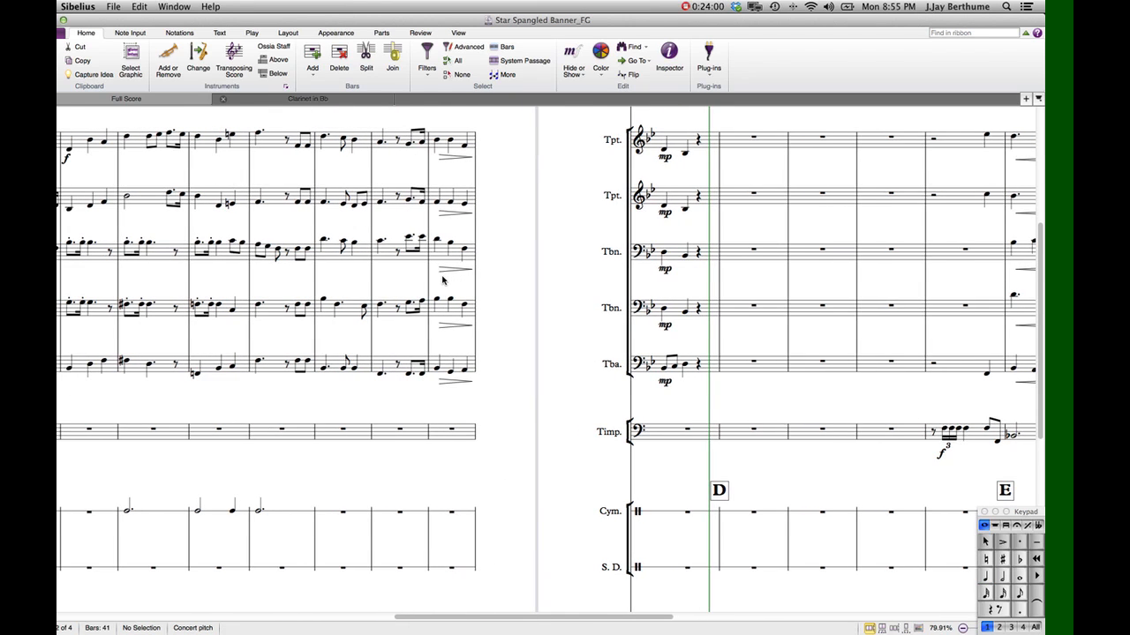
pyautogui.click(409, 376)
pyautogui.press('Right')
pyautogui.press('Right')
pyautogui.press('Right')
pyautogui.press('Right')
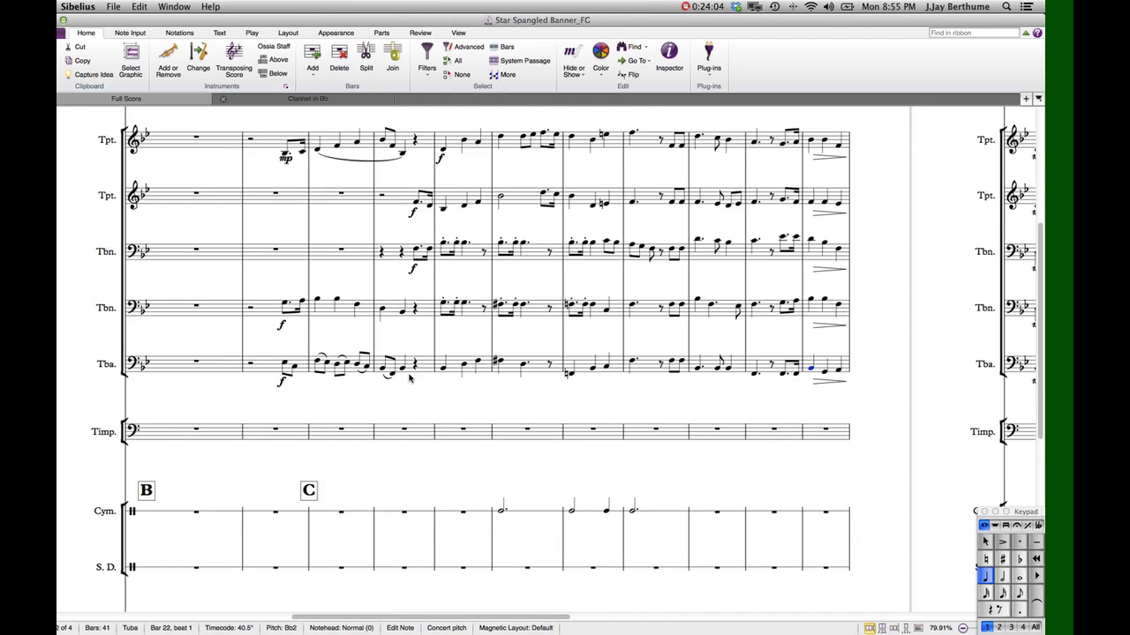
pyautogui.press('Right')
pyautogui.press('Right')
pyautogui.press('Right')
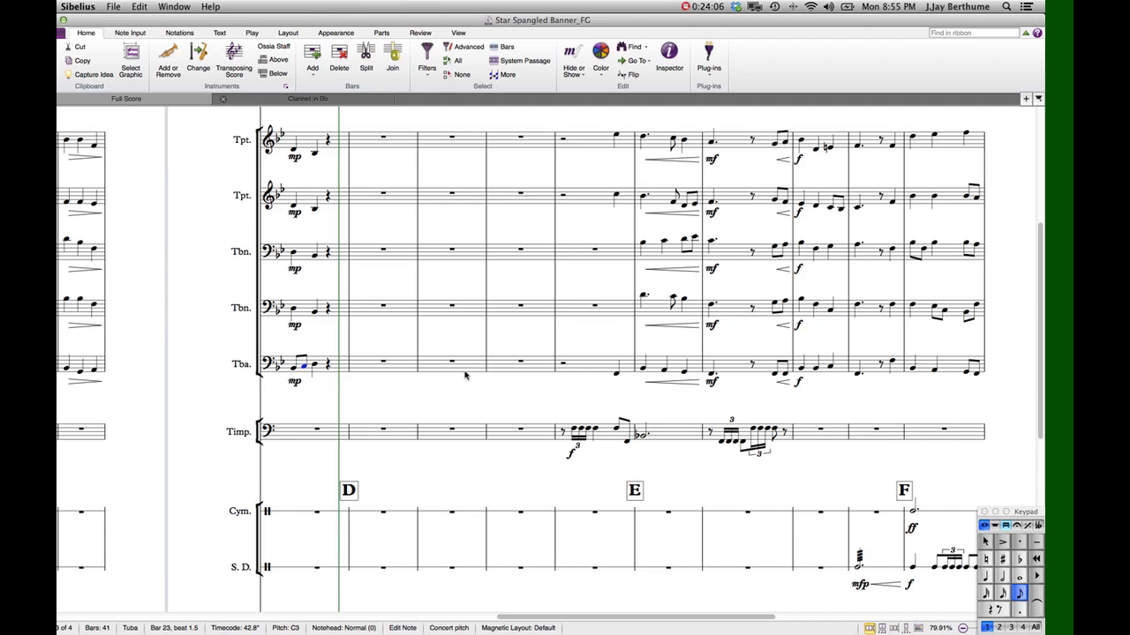
pyautogui.hscroll(-3, 395, 365)
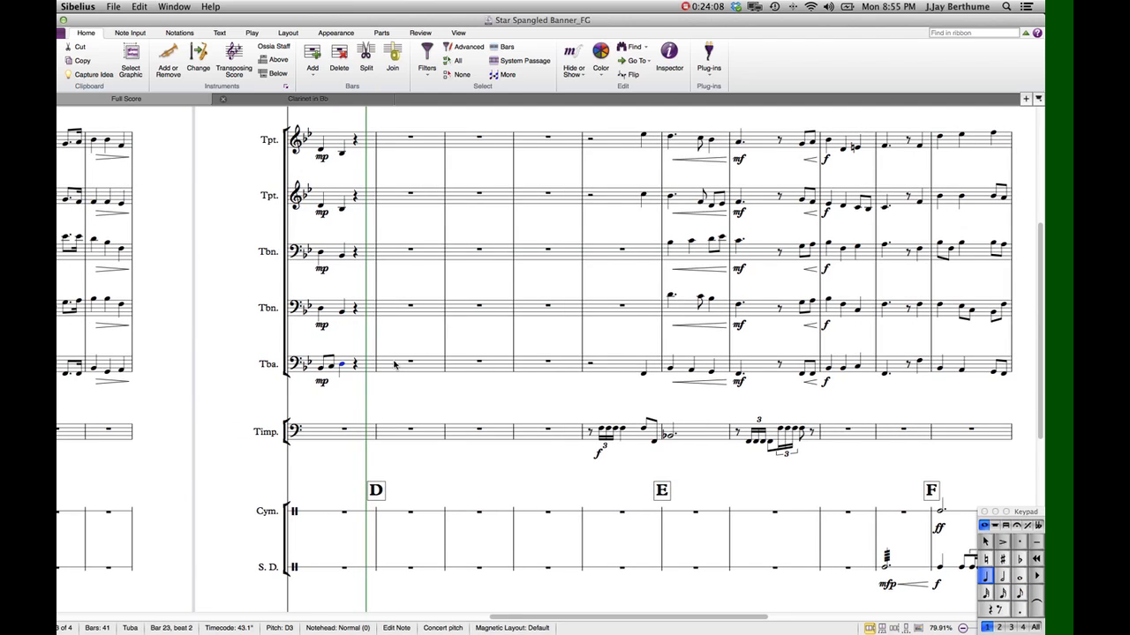
# - Compare the beat 2 notes of the first trumpet and first trombone in bar 23, and check the tuba's opening eighth note there
pyautogui.hscroll(-5, 394, 365)
pyautogui.click(456, 152)
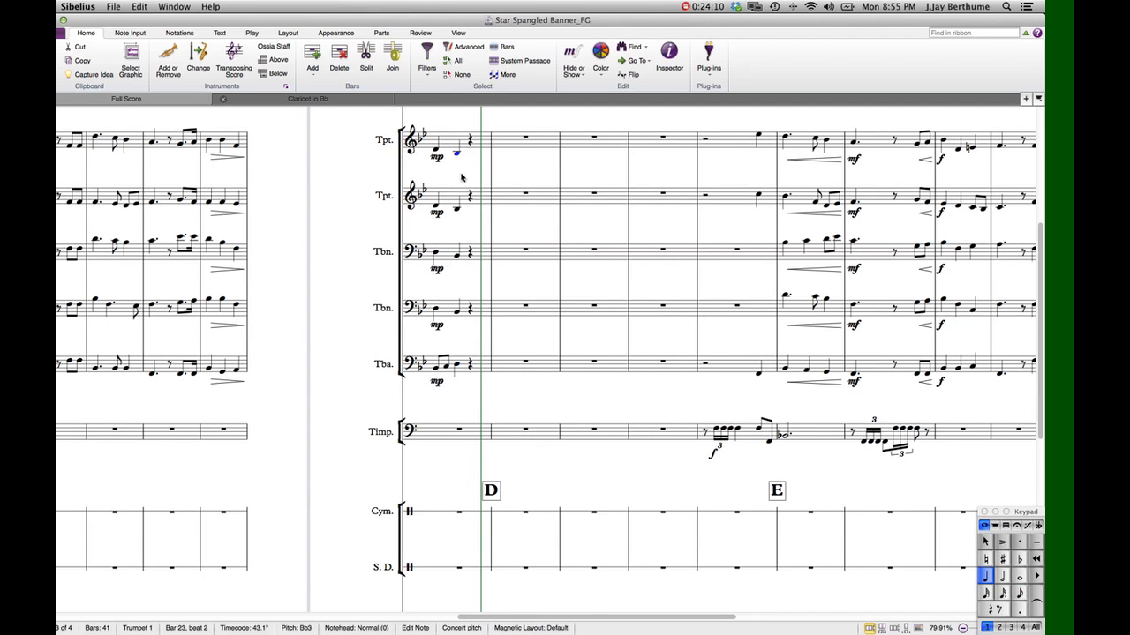
pyautogui.click(457, 255)
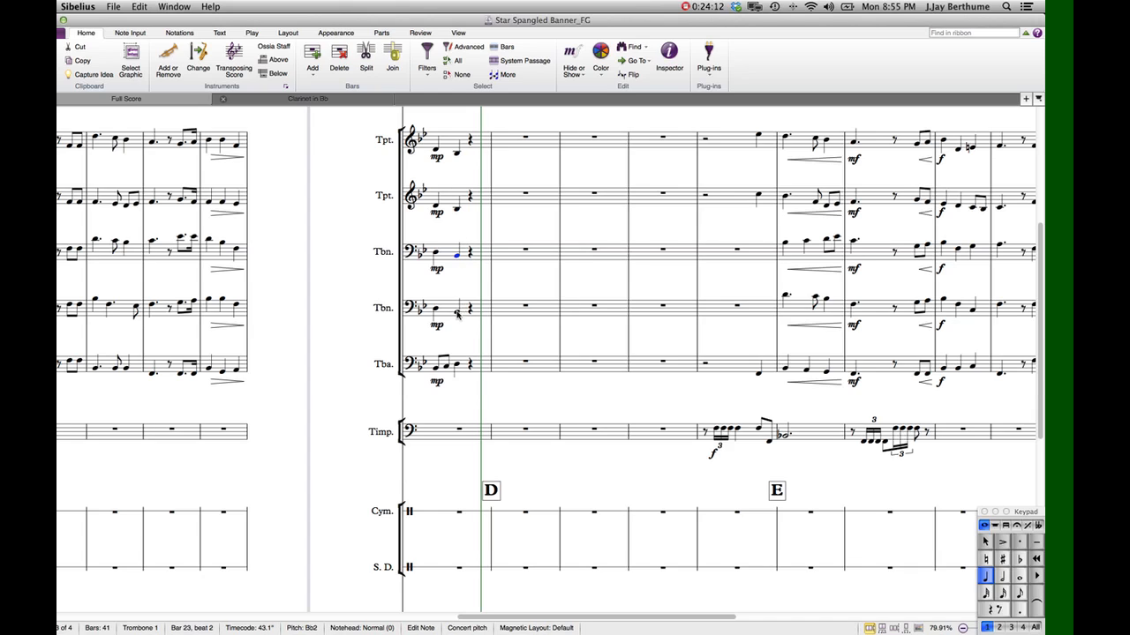
pyautogui.press('Escape')
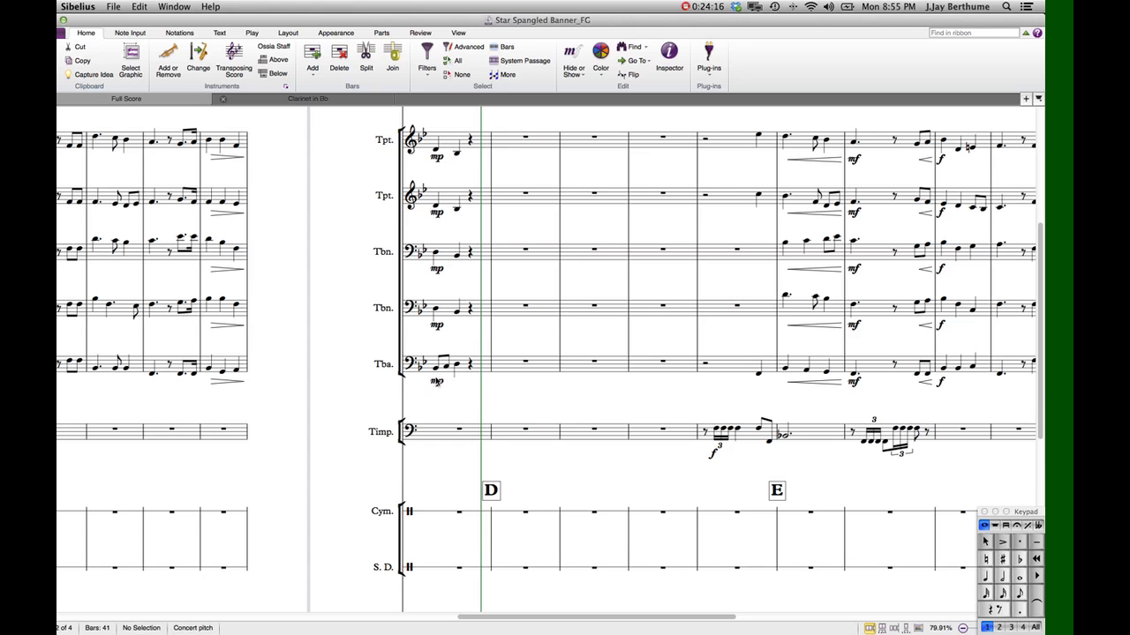
pyautogui.click(438, 372)
pyautogui.press('Escape')
# - Examine how the brass parts are scored from rehearsal mark C through bar 23
pyautogui.hscroll(-5, 470, 334)
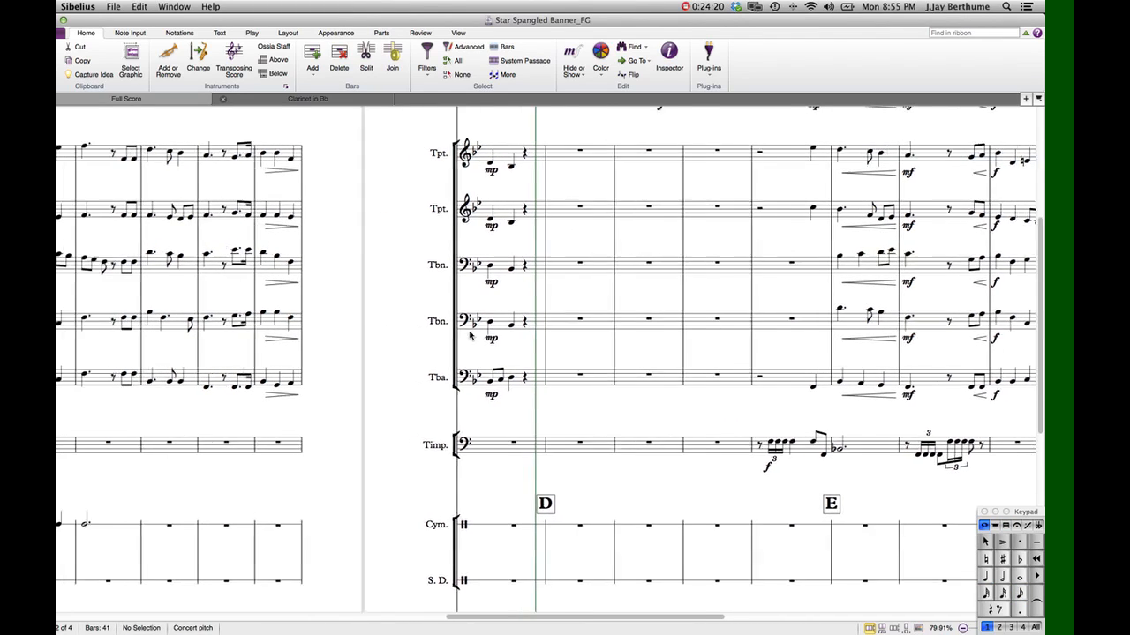
pyautogui.hscroll(-10, 470, 335)
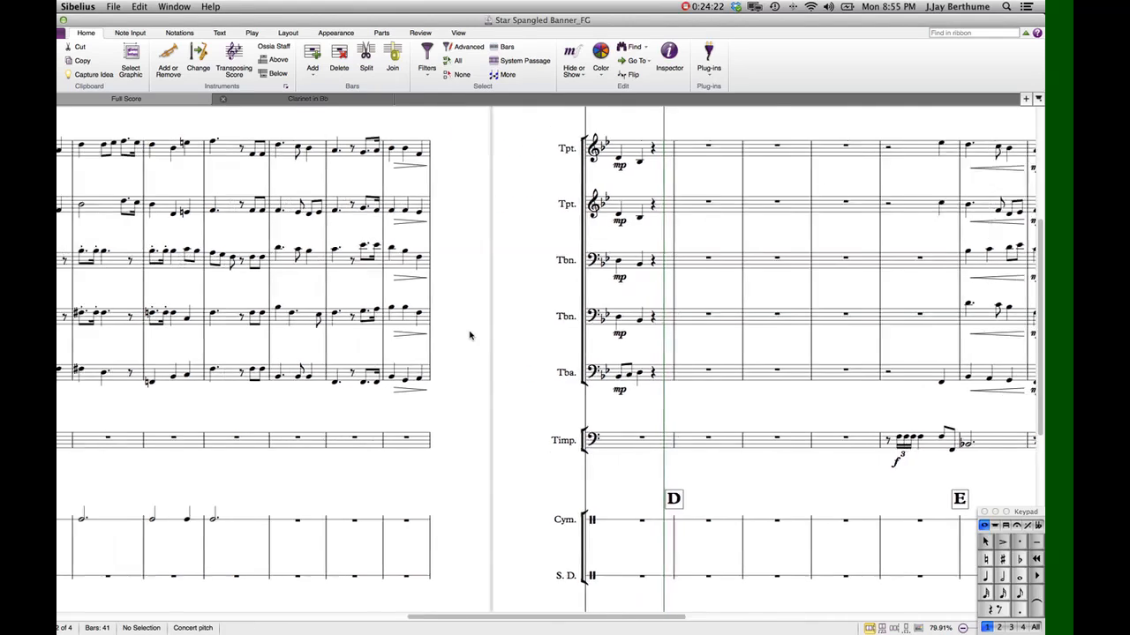
pyautogui.hscroll(-3, 470, 335)
pyautogui.hscroll(4, 470, 334)
pyautogui.hscroll(-4, 470, 335)
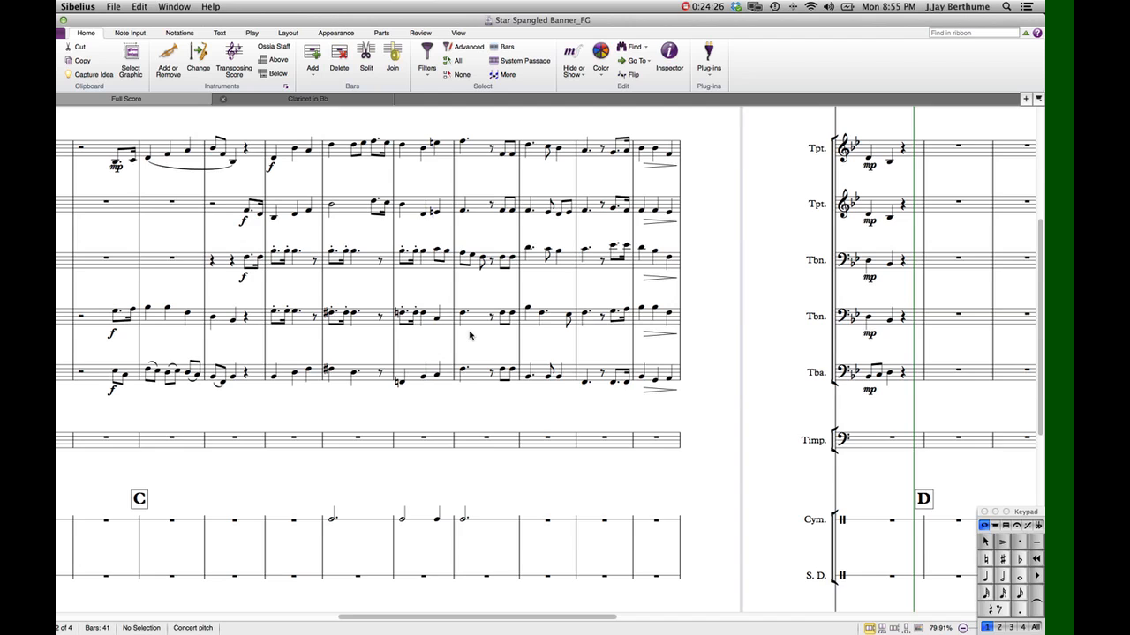
pyautogui.hscroll(-3, 470, 335)
pyautogui.hscroll(2, 470, 334)
pyautogui.hscroll(2, 469, 335)
pyautogui.hscroll(-3, 470, 335)
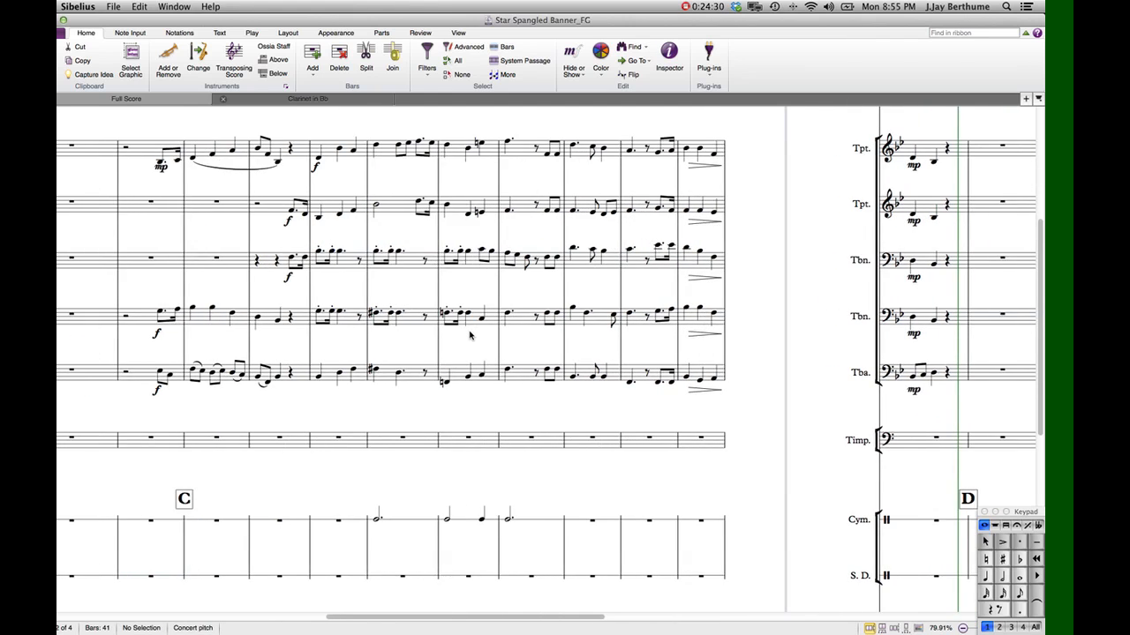
pyautogui.scroll(-2, 470, 335)
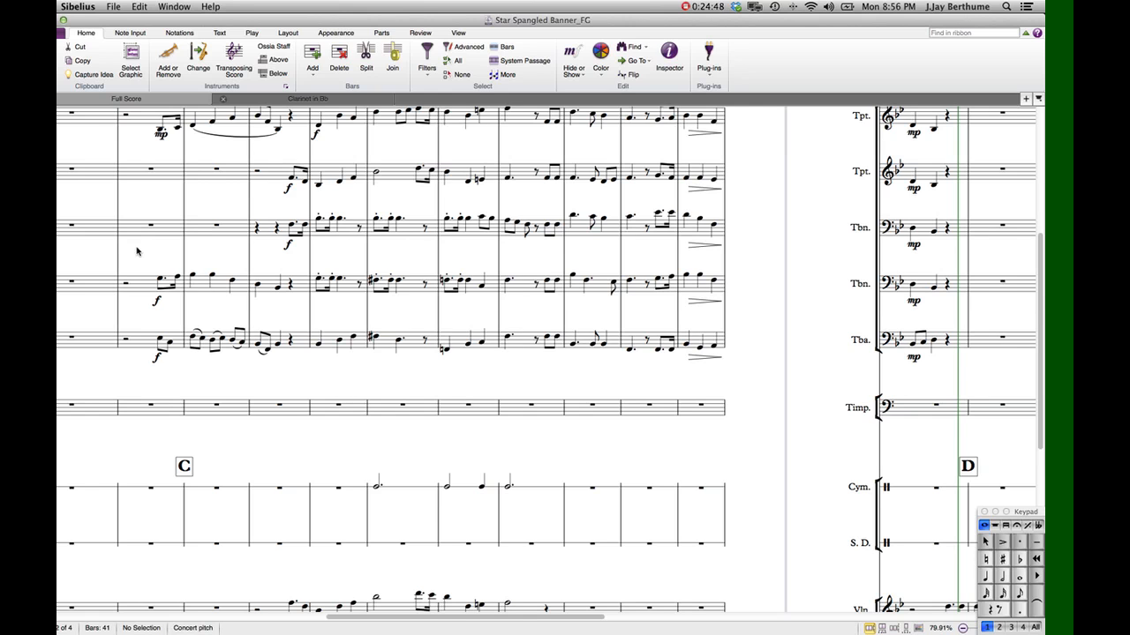
# - Compare the brass writing before rehearsal mark D with the brass and woodwind entries that follow, up to mark E
pyautogui.scroll(5, 459, 309)
pyautogui.hscroll(3, 459, 309)
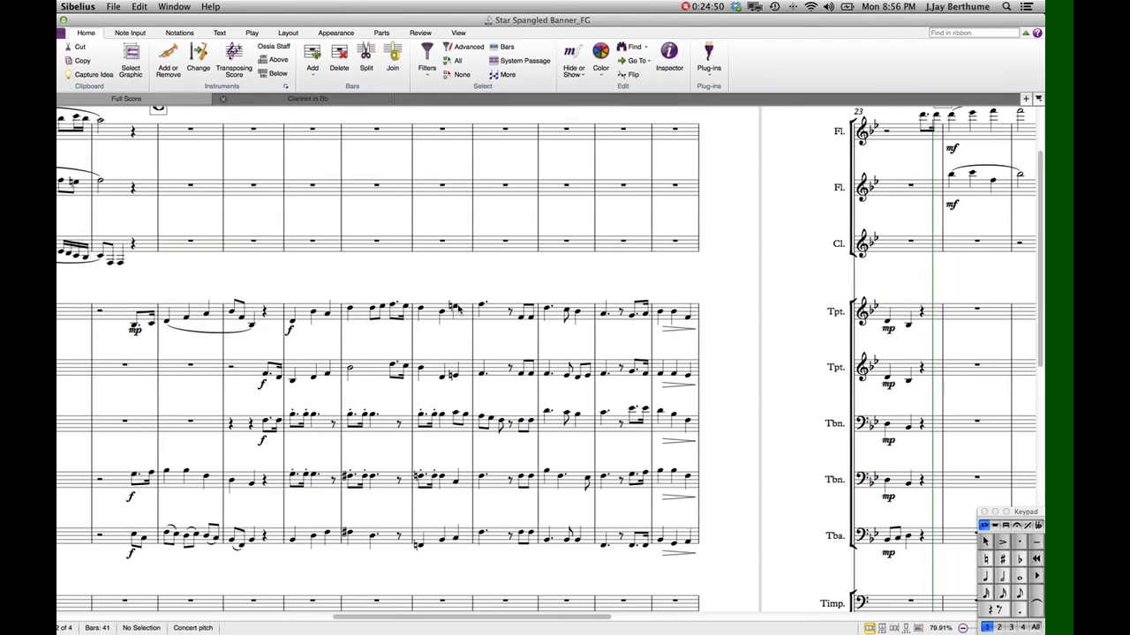
pyautogui.hscroll(5, 458, 308)
pyautogui.scroll(-10, 458, 307)
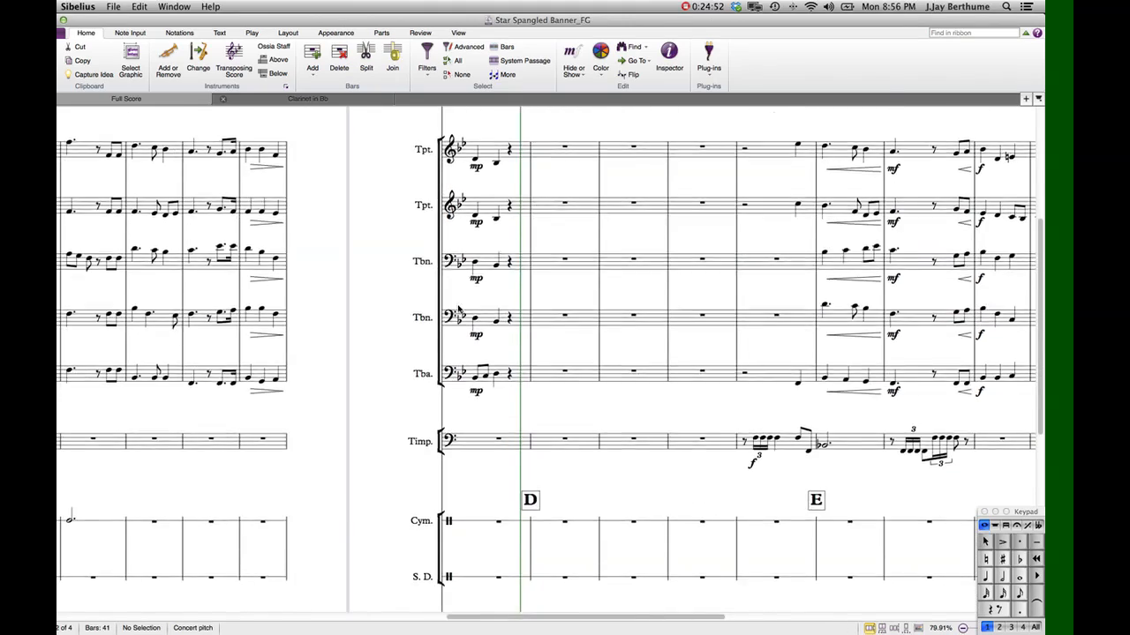
pyautogui.hscroll(3, 459, 308)
pyautogui.scroll(10, 458, 308)
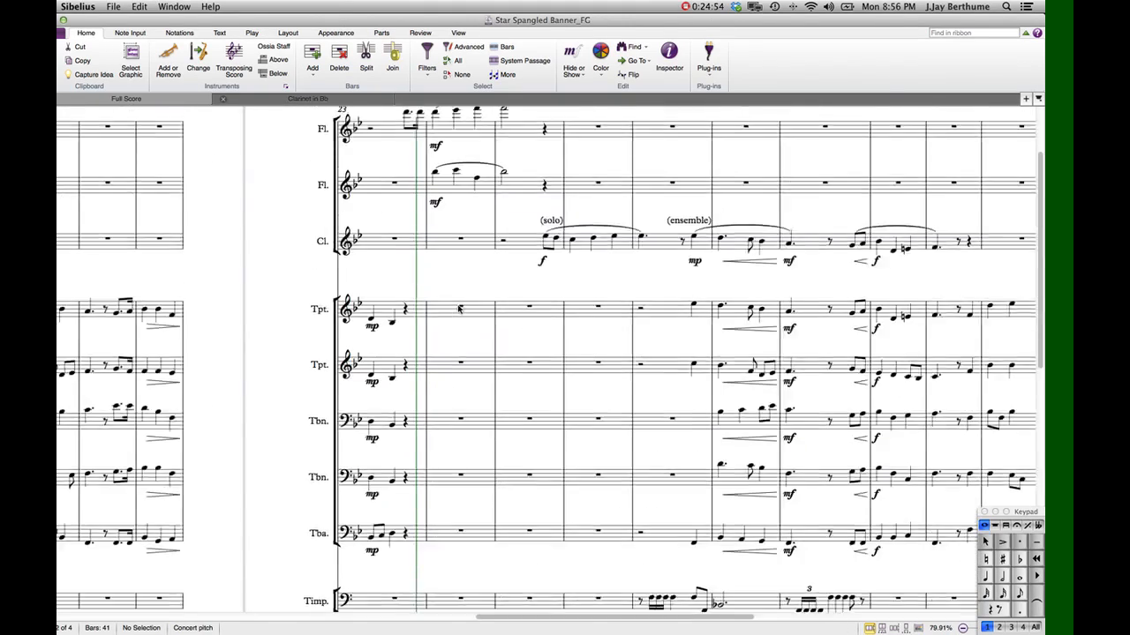
pyautogui.scroll(-7, 458, 308)
pyautogui.scroll(5, 458, 308)
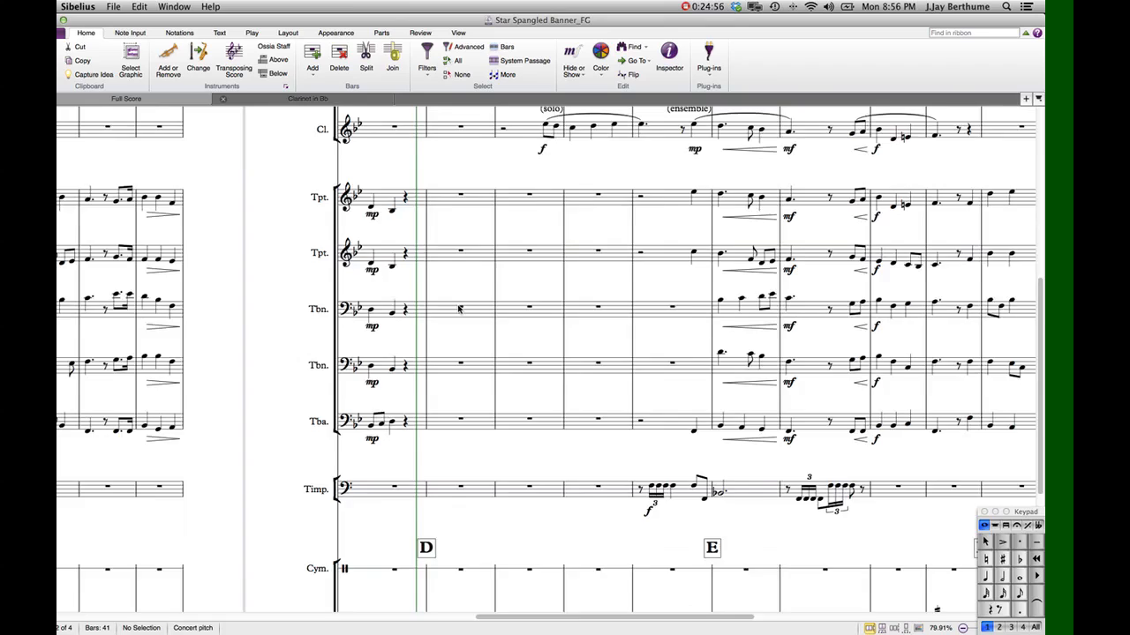
pyautogui.hscroll(-9, 458, 308)
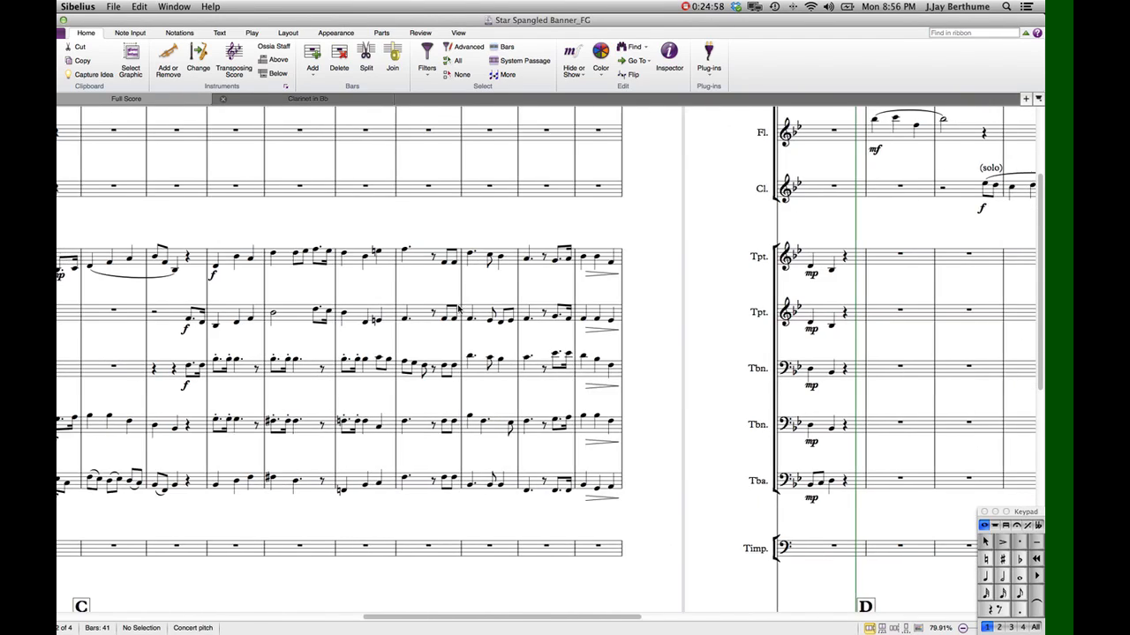
pyautogui.hscroll(-1, 459, 308)
pyautogui.hscroll(6, 458, 308)
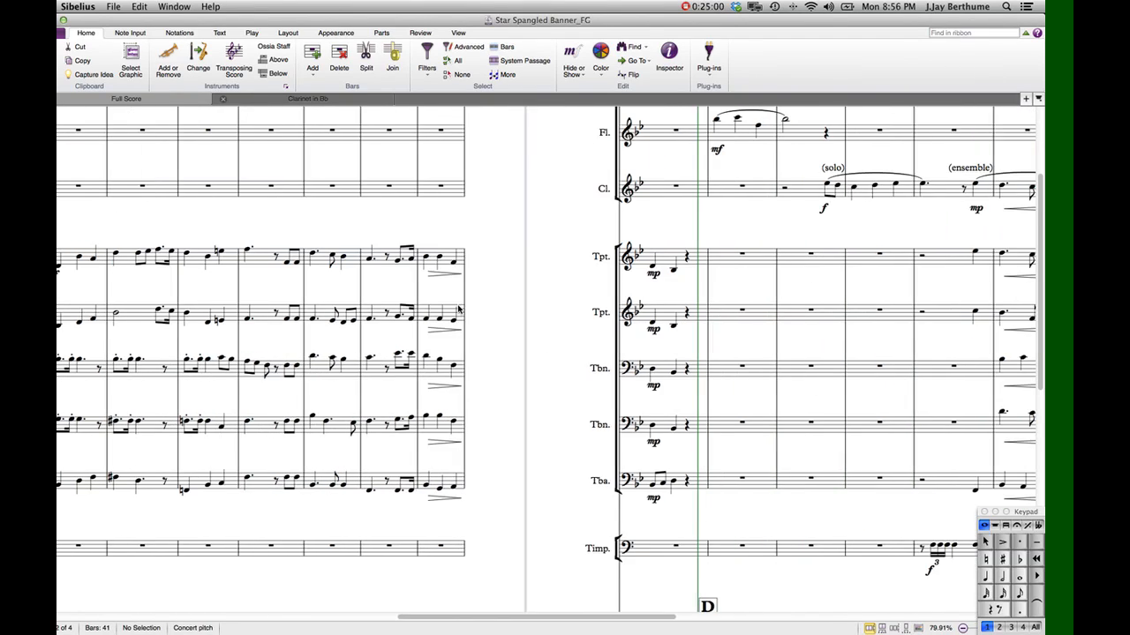
pyautogui.scroll(2, 458, 308)
pyautogui.hscroll(2, 458, 308)
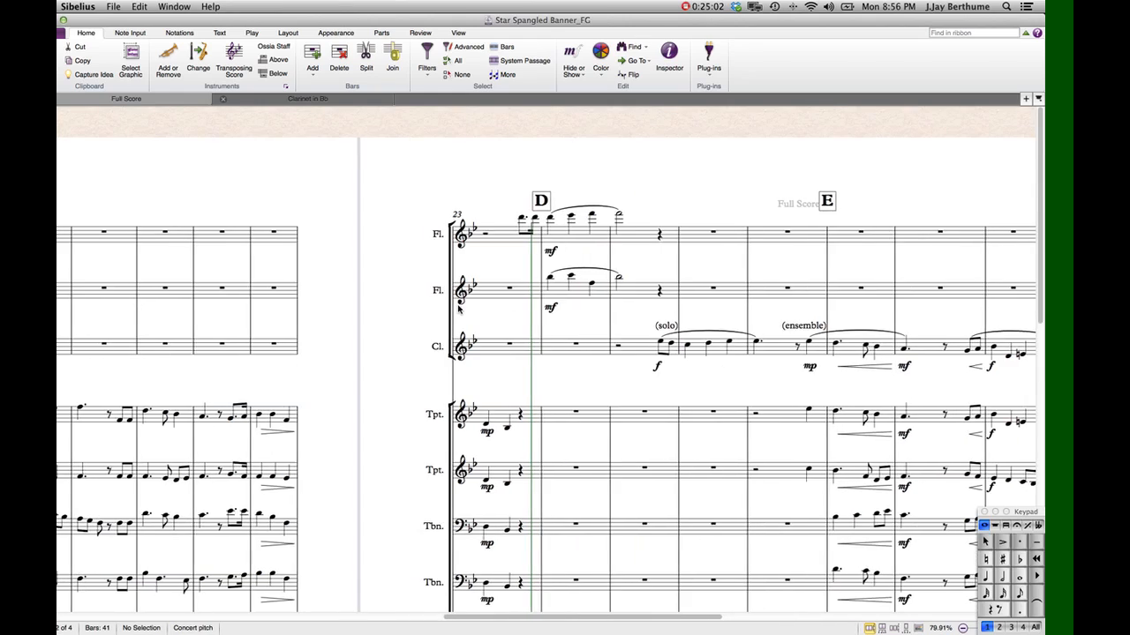
pyautogui.hscroll(-2, 459, 311)
pyautogui.scroll(-1, 458, 311)
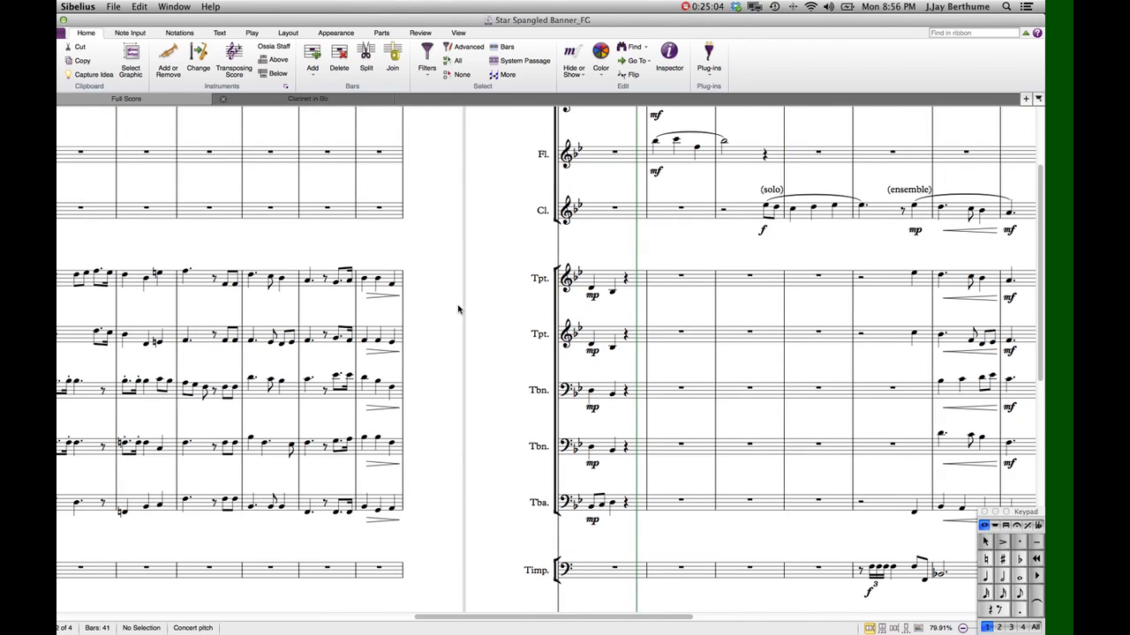
pyautogui.hscroll(2, 458, 308)
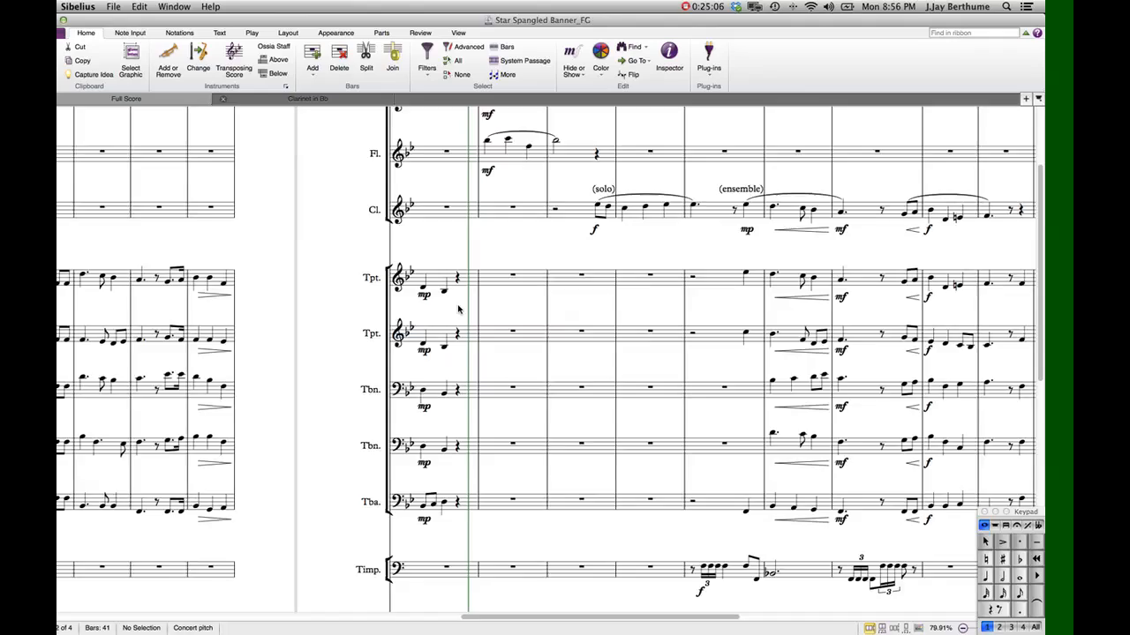
# - Examine how the strings, brass and flutes are scored around rehearsal mark D, from bar 23 onward
pyautogui.scroll(-4, 458, 308)
pyautogui.scroll(-10, 458, 308)
pyautogui.scroll(6, 458, 308)
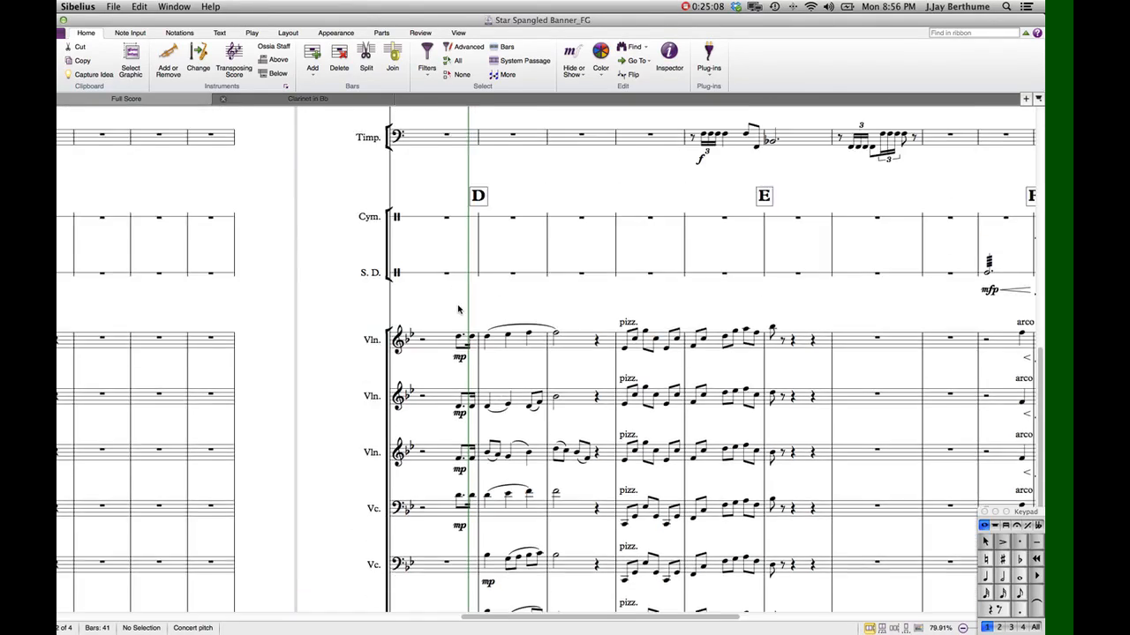
pyautogui.scroll(7, 458, 309)
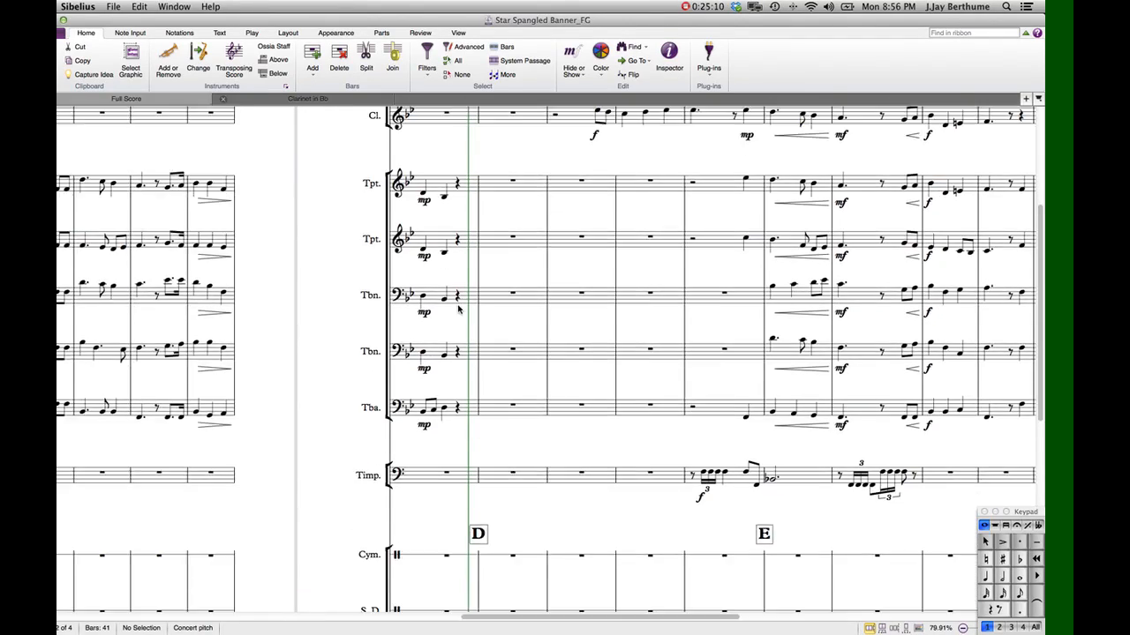
pyautogui.scroll(-1, 458, 309)
pyautogui.scroll(8, 458, 309)
pyautogui.hscroll(3, 458, 308)
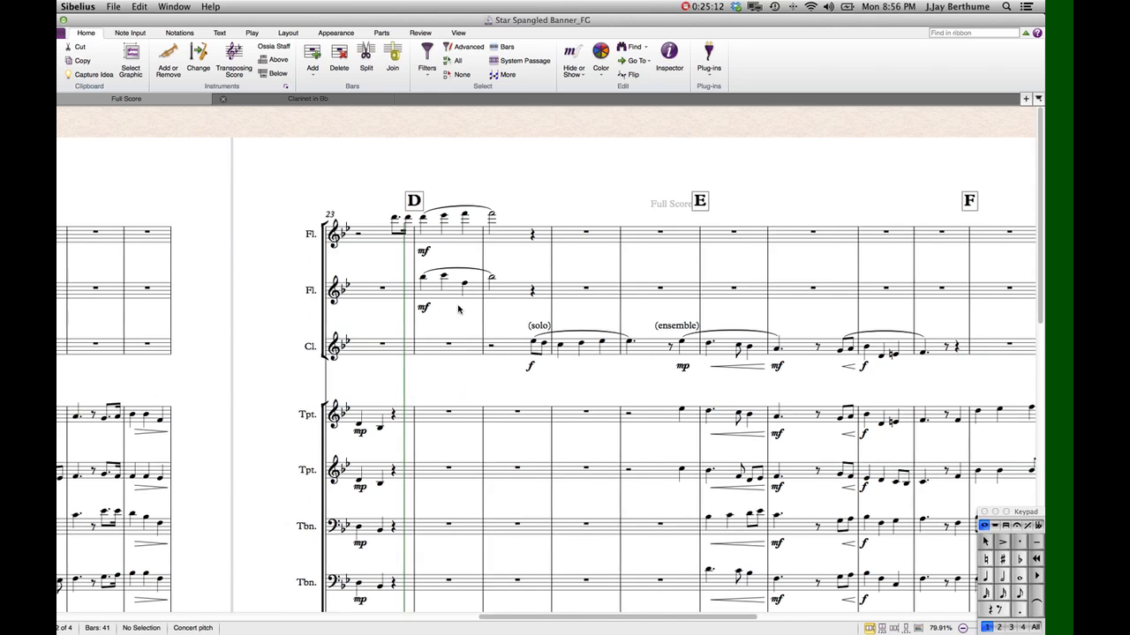
pyautogui.scroll(-2, 458, 308)
pyautogui.scroll(2, 458, 309)
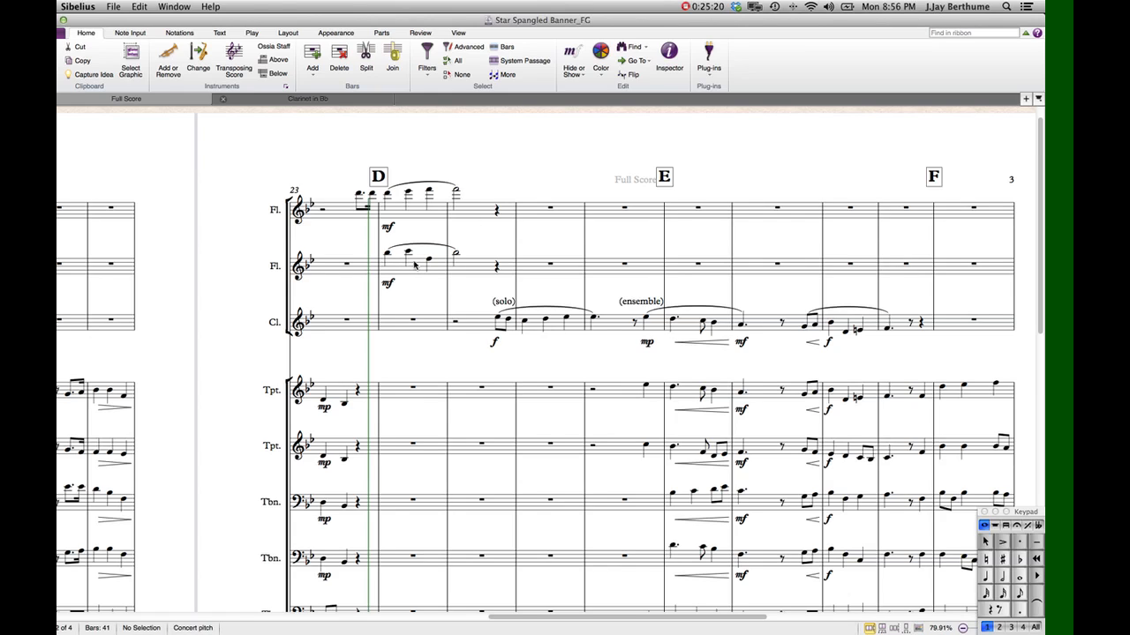
pyautogui.scroll(-12, 457, 252)
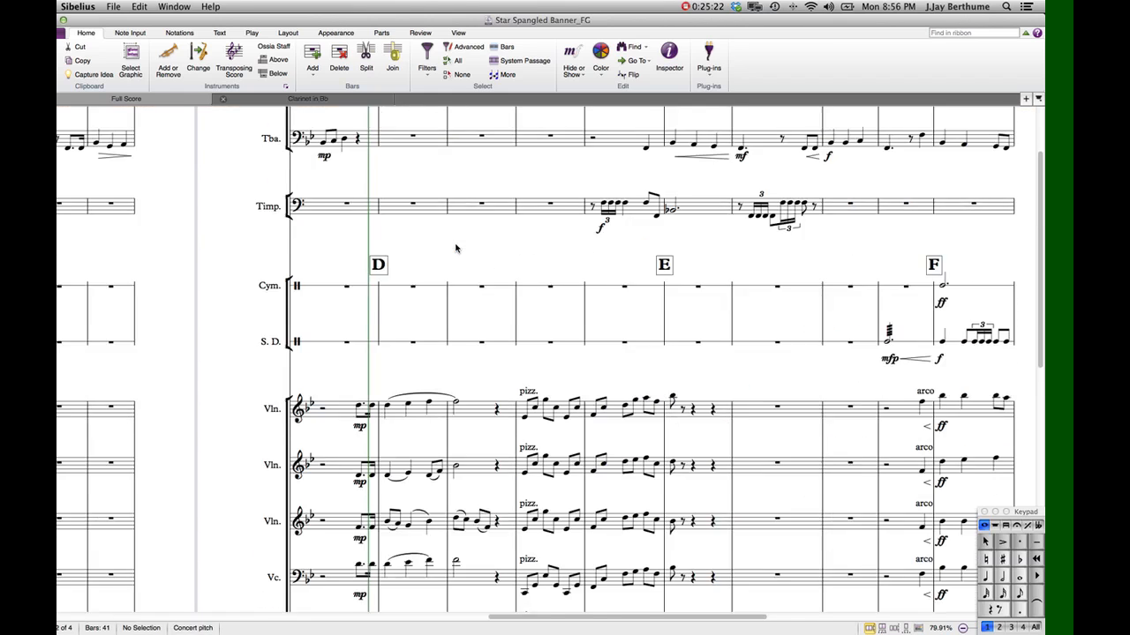
pyautogui.scroll(10, 487, 298)
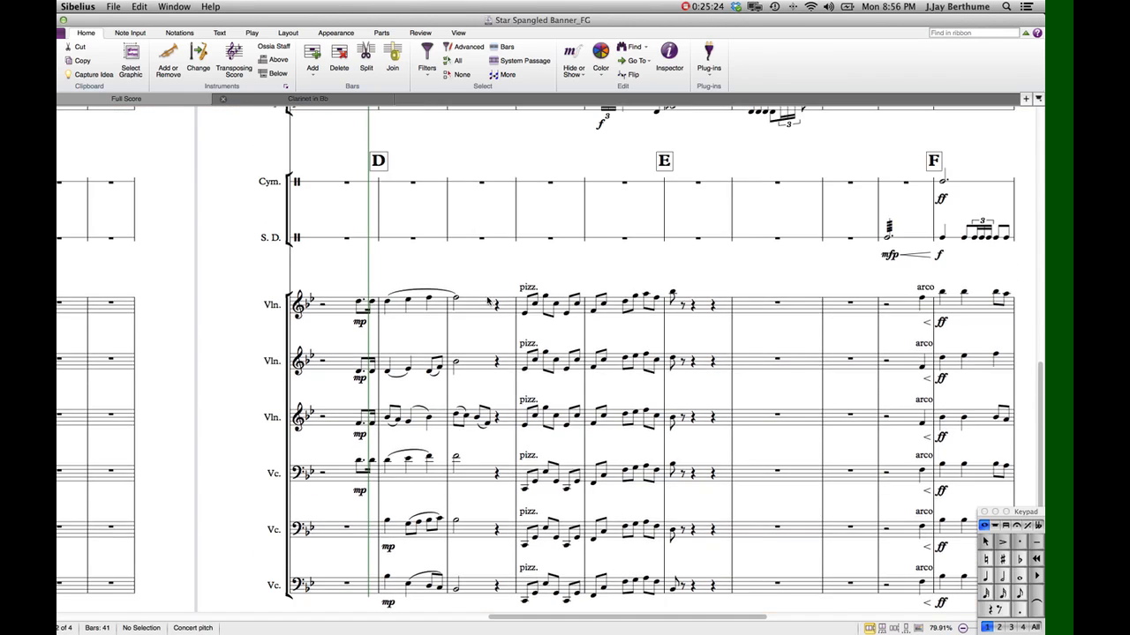
pyautogui.scroll(-2, 487, 300)
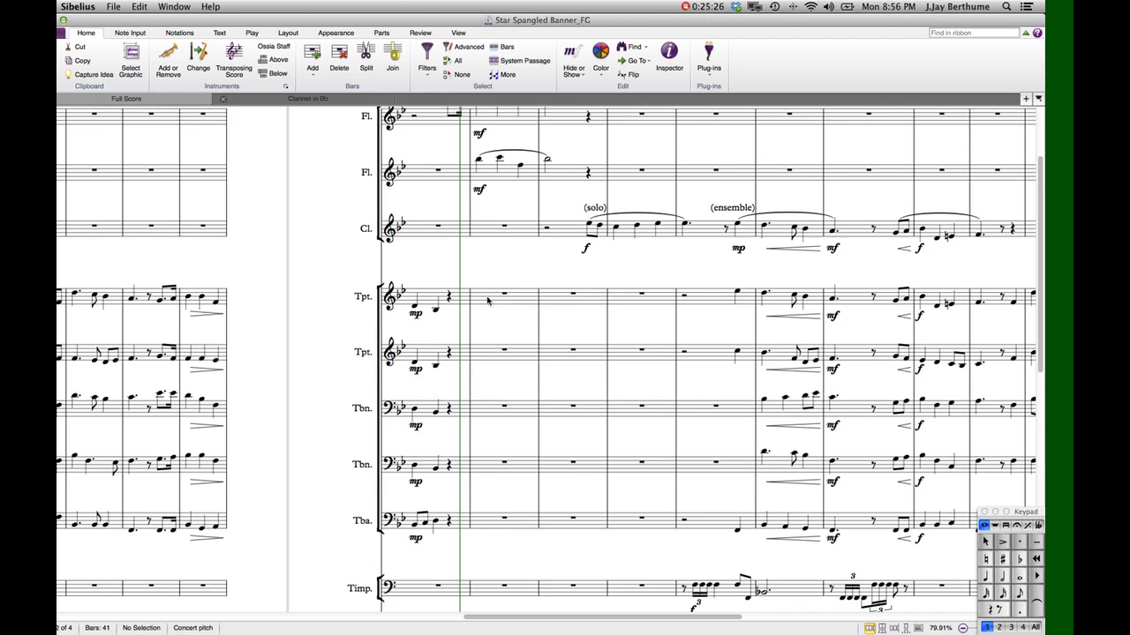
pyautogui.scroll(3, 456, 322)
pyautogui.hscroll(1, 446, 309)
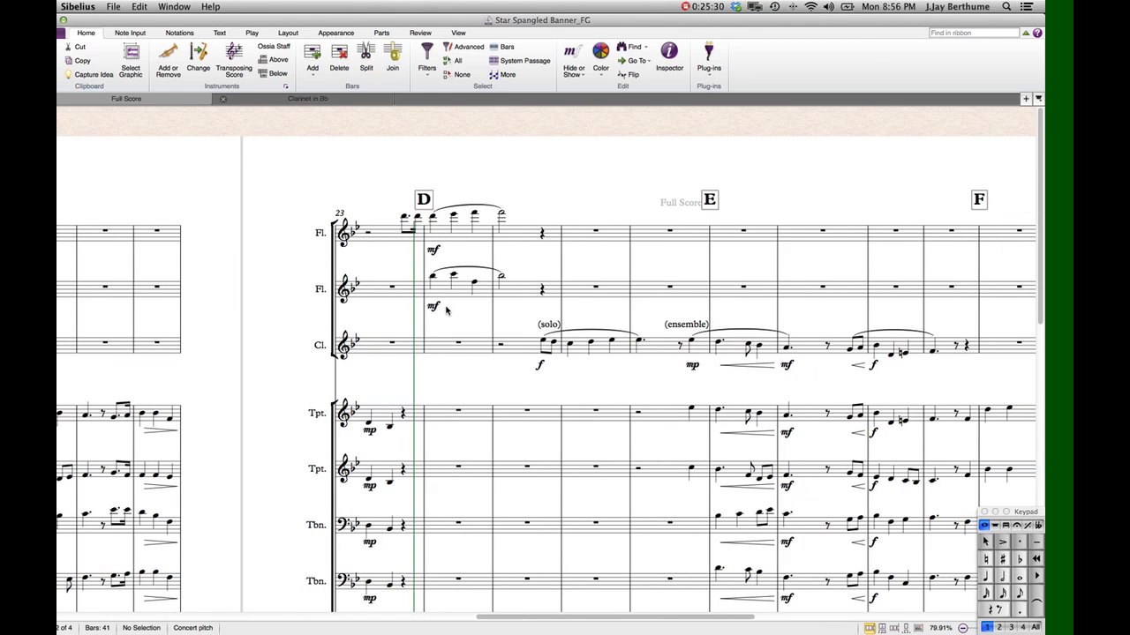
# - Step through the first flute's notes from beat 3 of bar 23 to beat 1 of bar 25, and the second flute's opening notes in bar 24
pyautogui.click(404, 219)
pyautogui.press('Right')
pyautogui.press('Right')
pyautogui.press('Right')
pyautogui.press('Right')
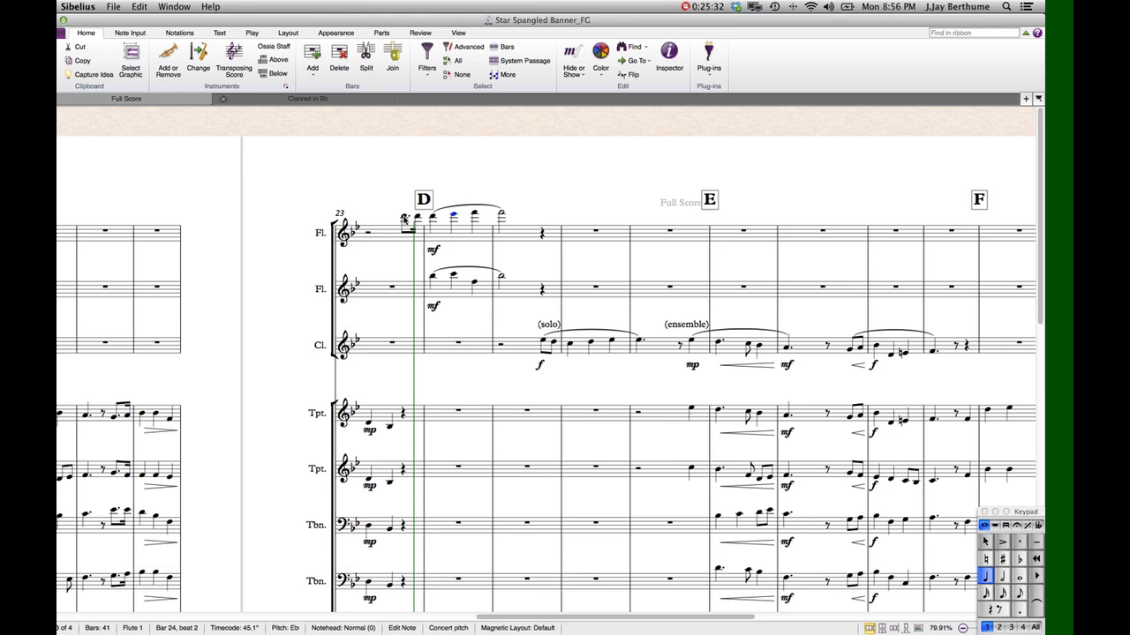
pyautogui.press('Right')
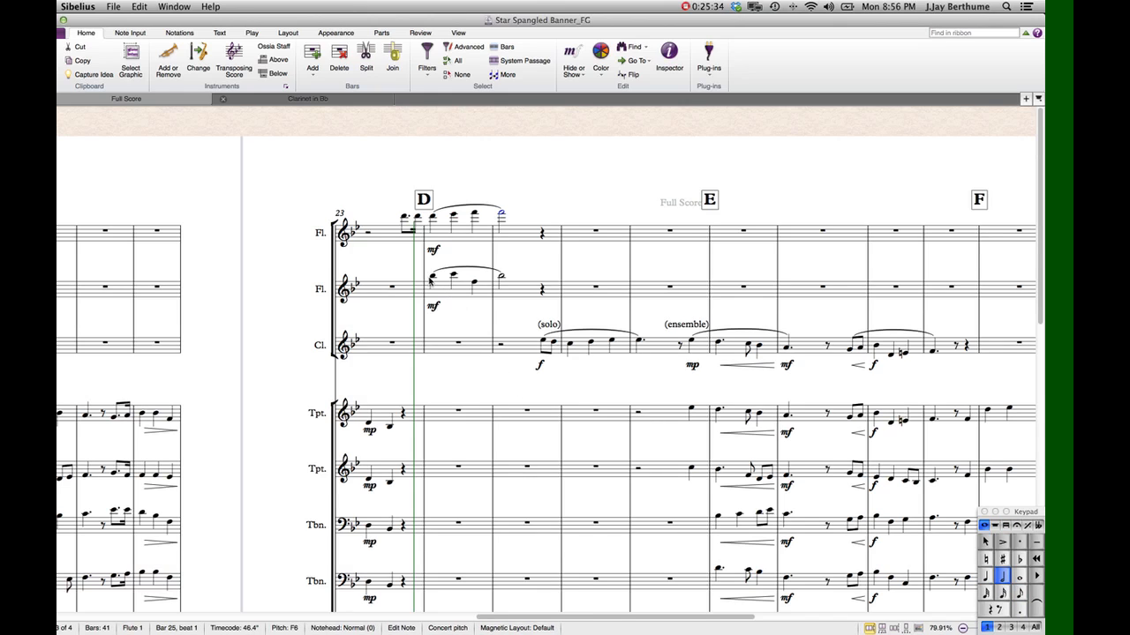
pyautogui.click(432, 280)
pyautogui.press('Right')
# - Select bar 23 in both flute staves, play the score from there into bar 25, and clear the selection
pyautogui.click(382, 240)
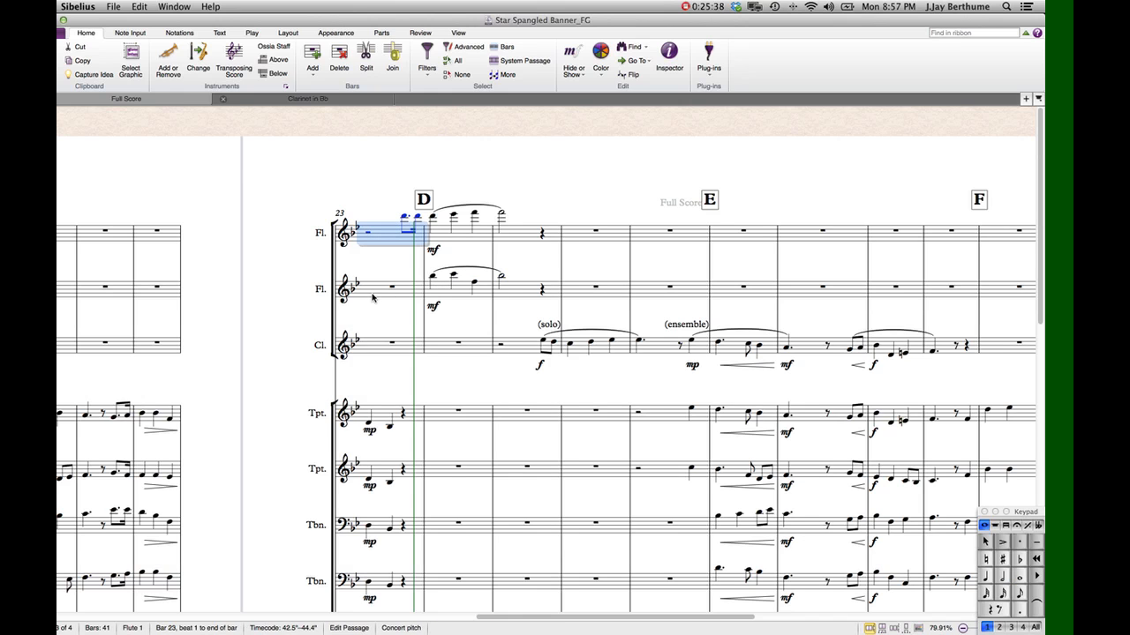
pyautogui.keyDown('shift'); pyautogui.click(372, 298); pyautogui.keyUp('shift')
pyautogui.press('super+minus')
pyautogui.press('super+minus')
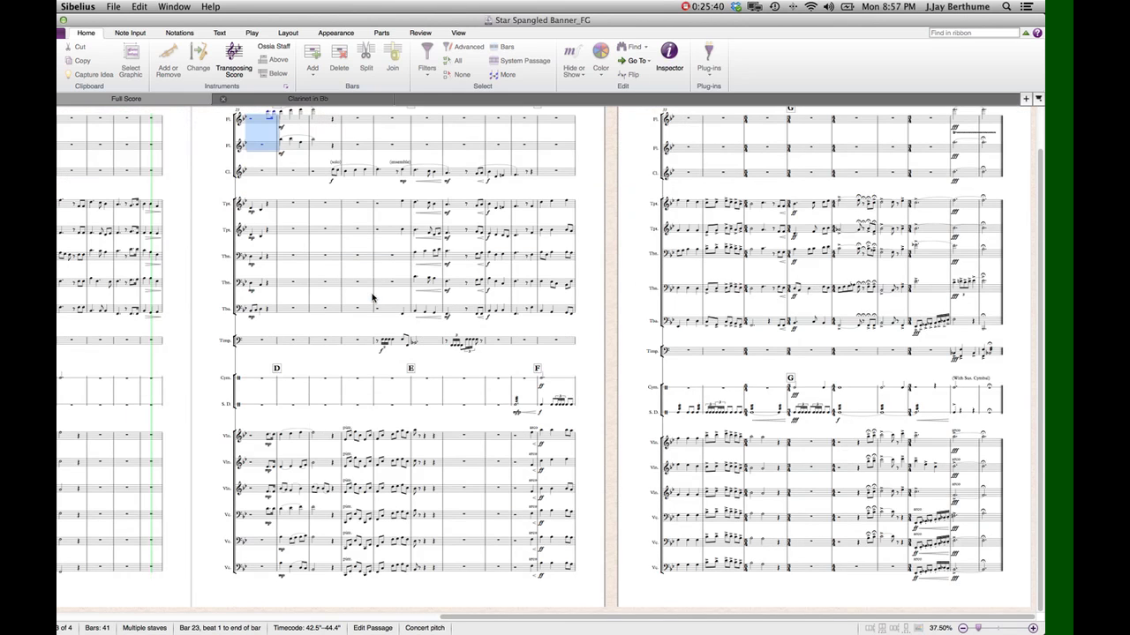
pyautogui.press('space')
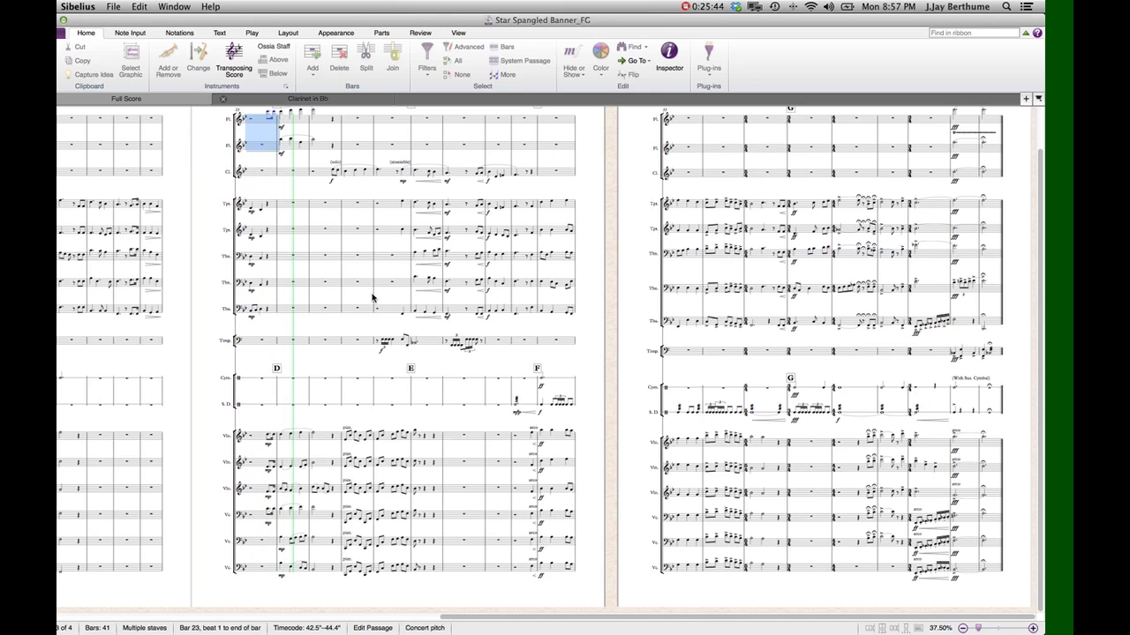
pyautogui.press('space')
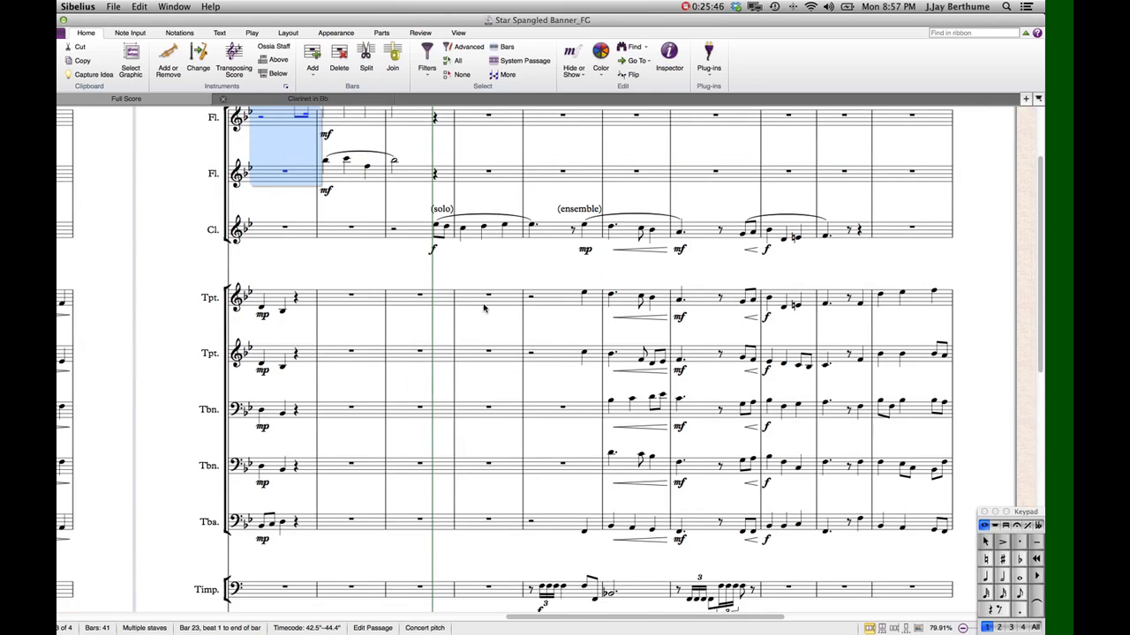
pyautogui.press('Escape')
# - Select all violin and cello parts from beat 3 of bar 23 to beat 3 of bar 25, play the passage, and deselect it
pyautogui.scroll(-10, 411, 210)
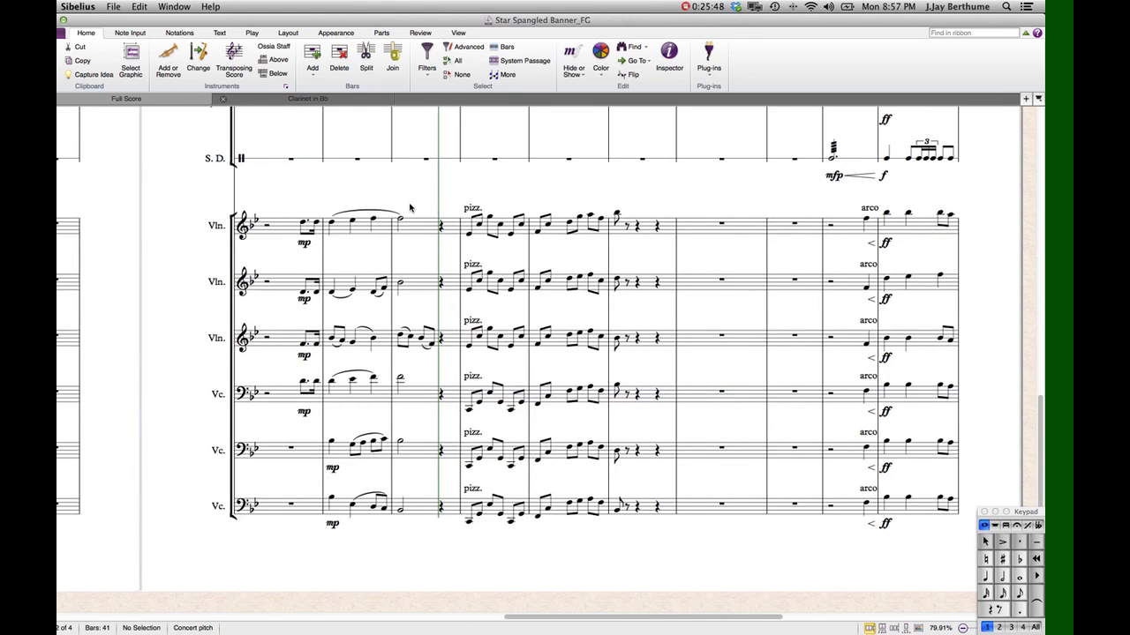
pyautogui.hscroll(-3, 411, 210)
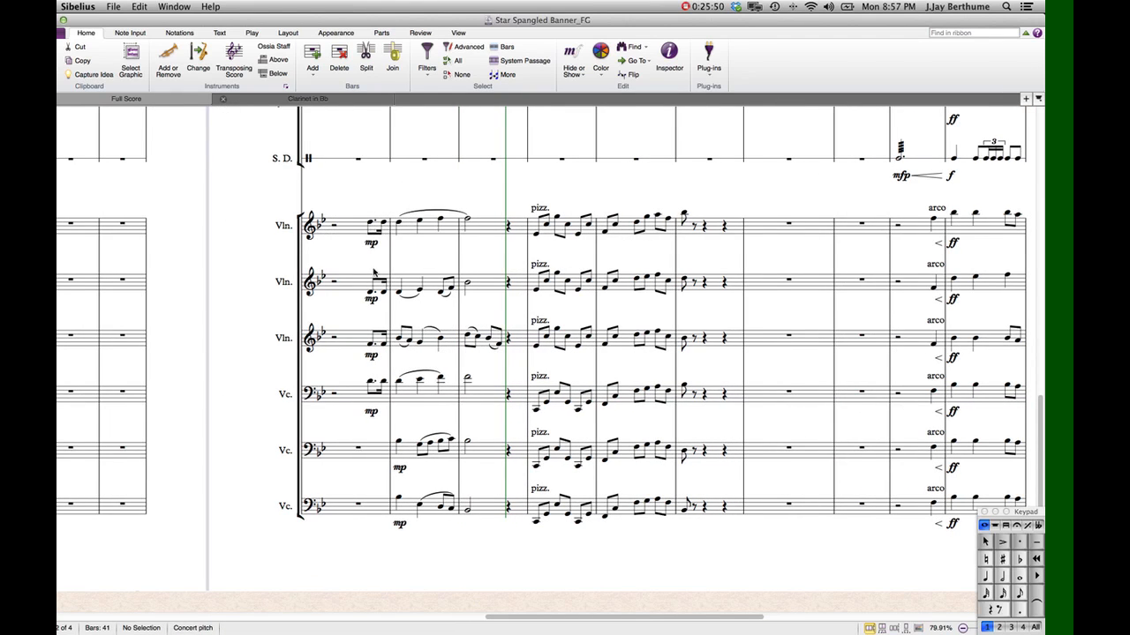
pyautogui.click(466, 511)
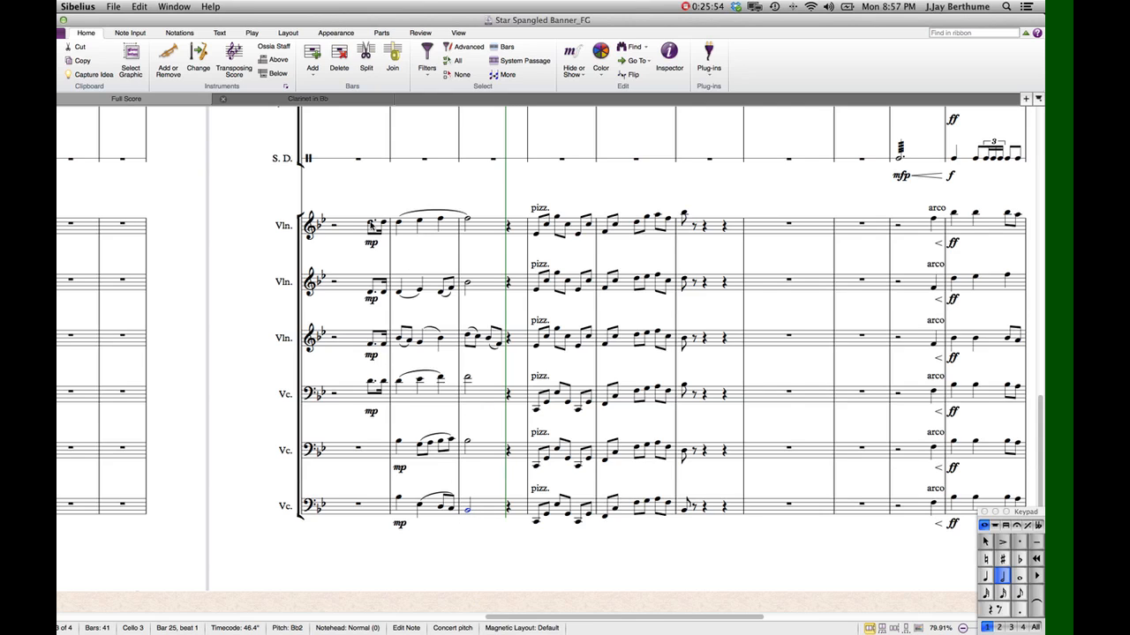
pyautogui.keyDown('shift'); pyautogui.click(370, 226); pyautogui.keyUp('shift')
pyautogui.press('p')
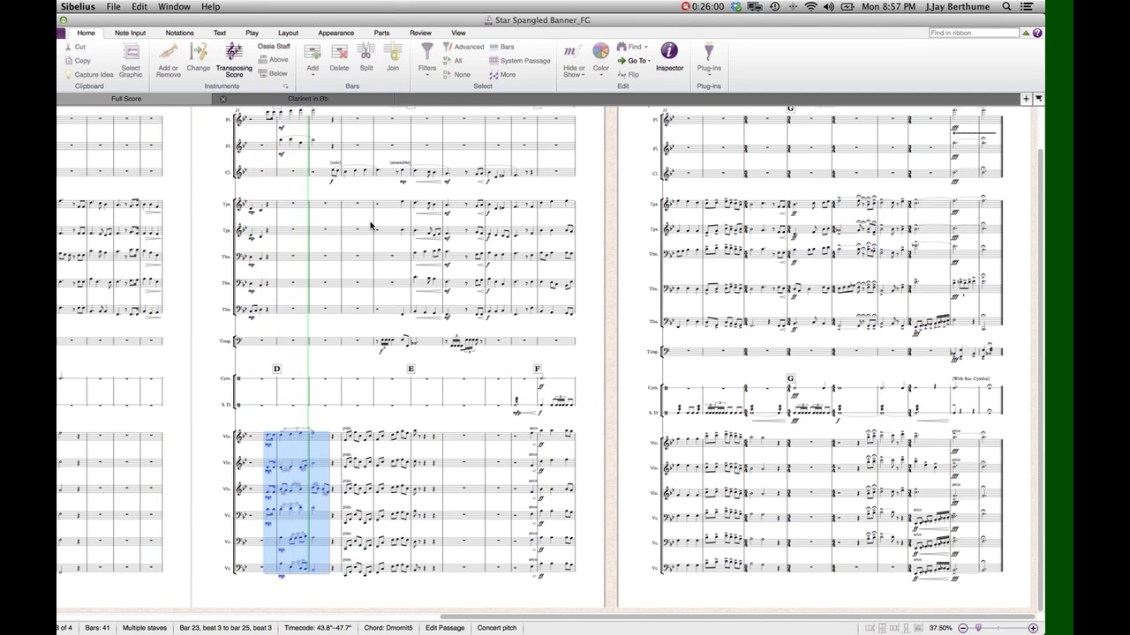
pyautogui.press('Escape')
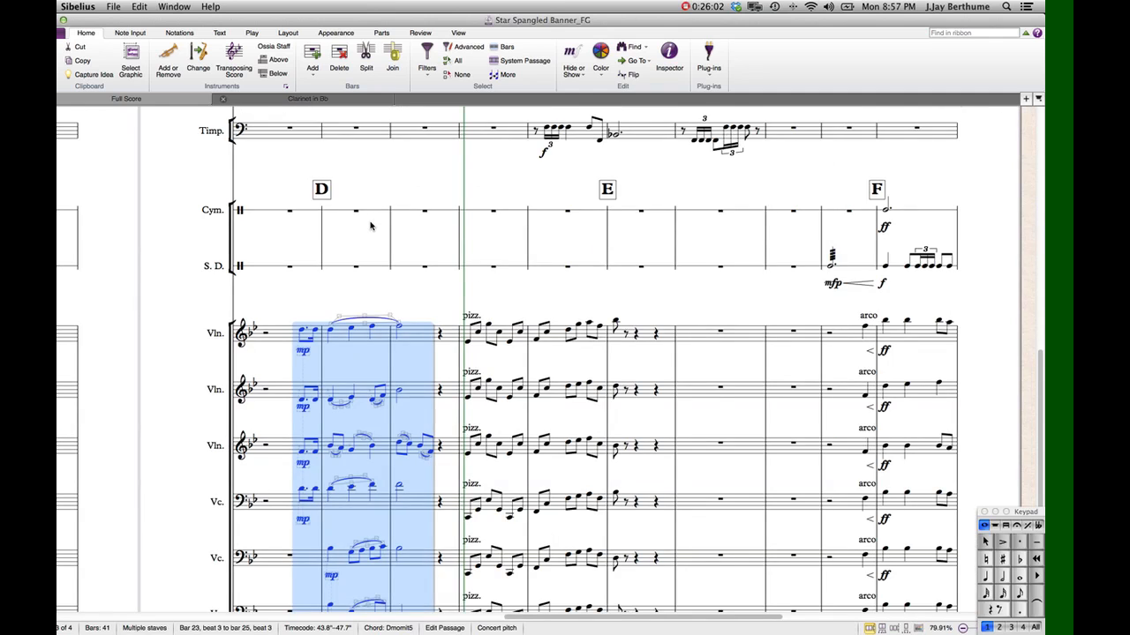
pyautogui.click(326, 274)
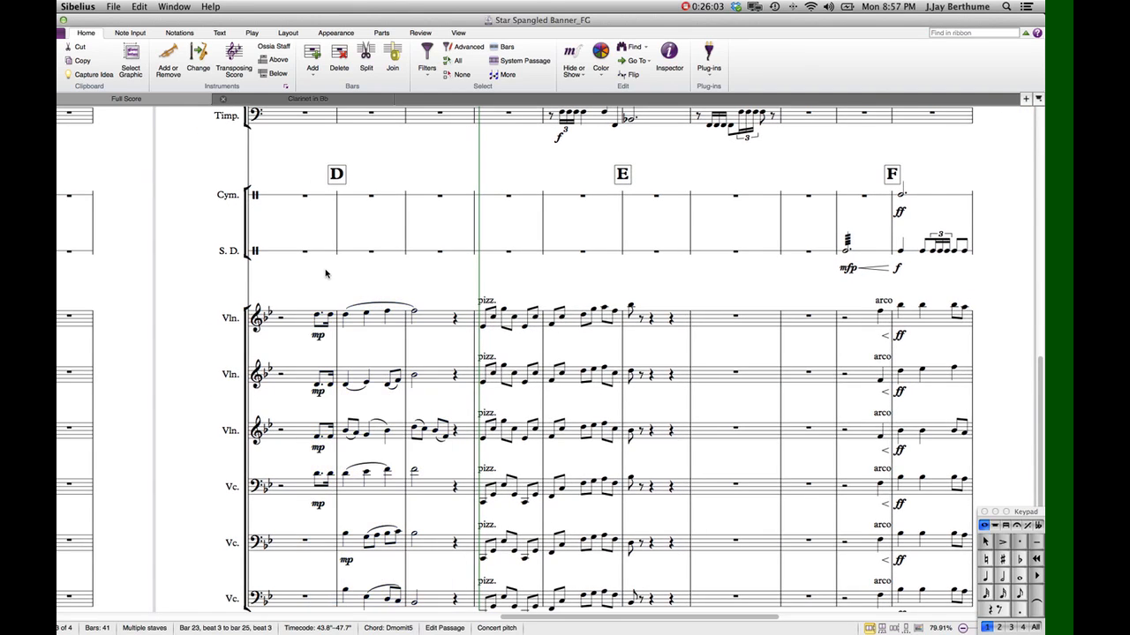
# - Check the first violin's note on beat 3 of bar 23, and step through the second violin's notes from there into bar 24
pyautogui.click(319, 316)
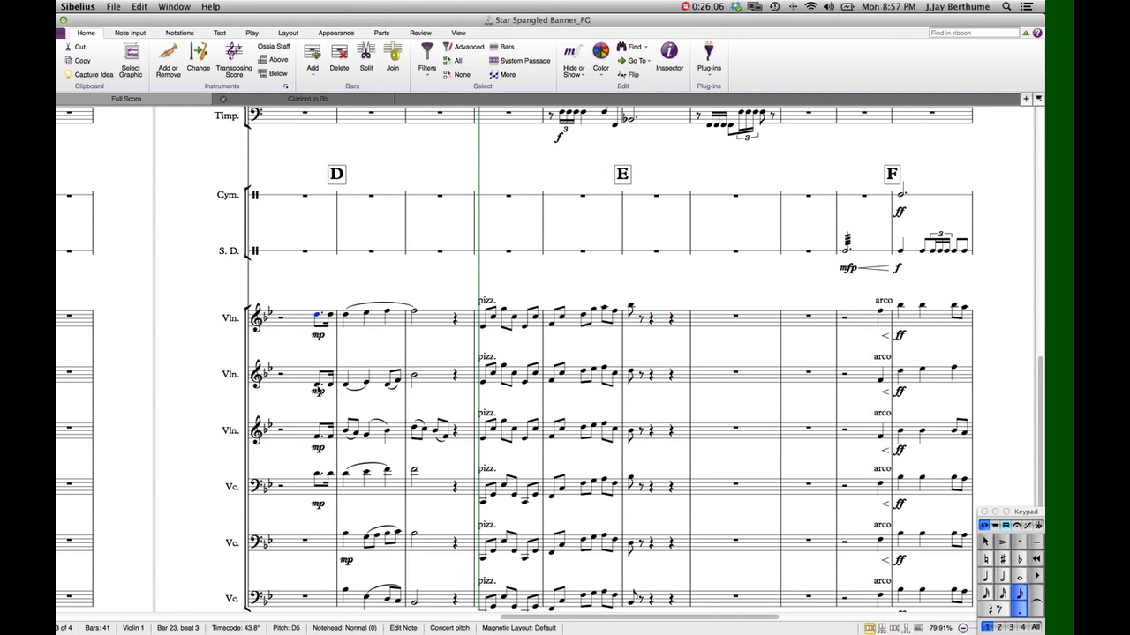
pyautogui.click(319, 386)
pyautogui.press('Right')
pyautogui.press('Right')
pyautogui.press('Right')
pyautogui.press('Right')
pyautogui.press('Escape')
# - Step through the third violin's notes from beat 3 of bar 23 through the eighth notes of bar 25
pyautogui.click(319, 438)
pyautogui.press('Right')
pyautogui.press('Right')
pyautogui.press('Right')
pyautogui.press('Right')
pyautogui.press('Right')
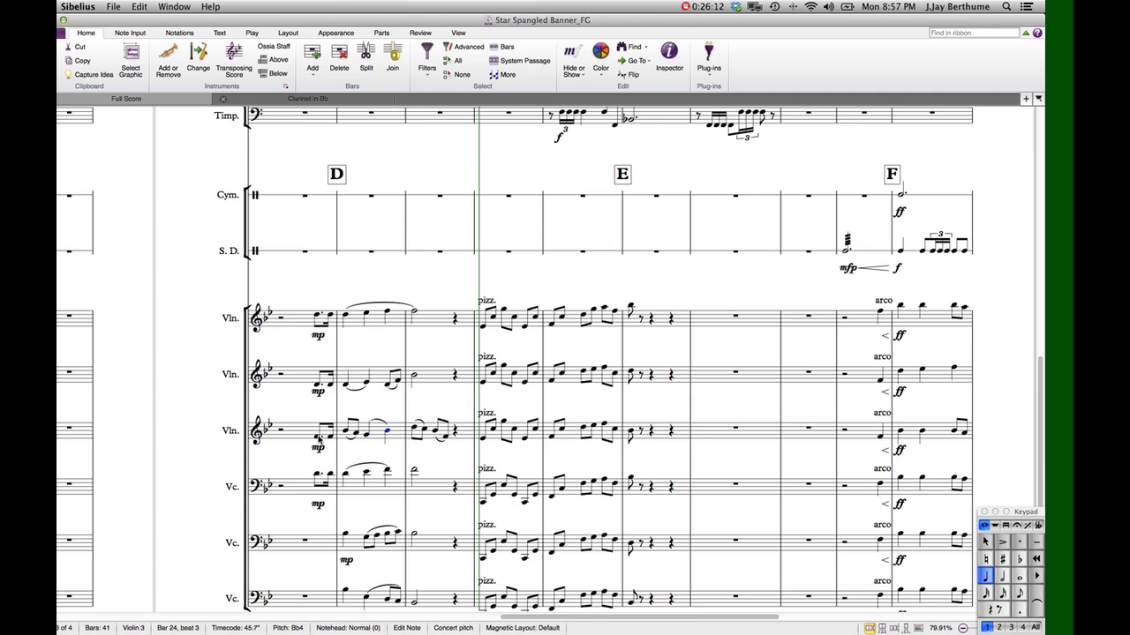
pyautogui.press('Right')
pyautogui.press('Right')
pyautogui.press('Right')
pyautogui.press('Right')
# - Step through the first cello's notes from beat 3 of bar 23 to the half note on beat 1 of bar 25
pyautogui.click(320, 476)
pyautogui.press('Right')
pyautogui.press('Right')
pyautogui.press('Right')
pyautogui.press('Right')
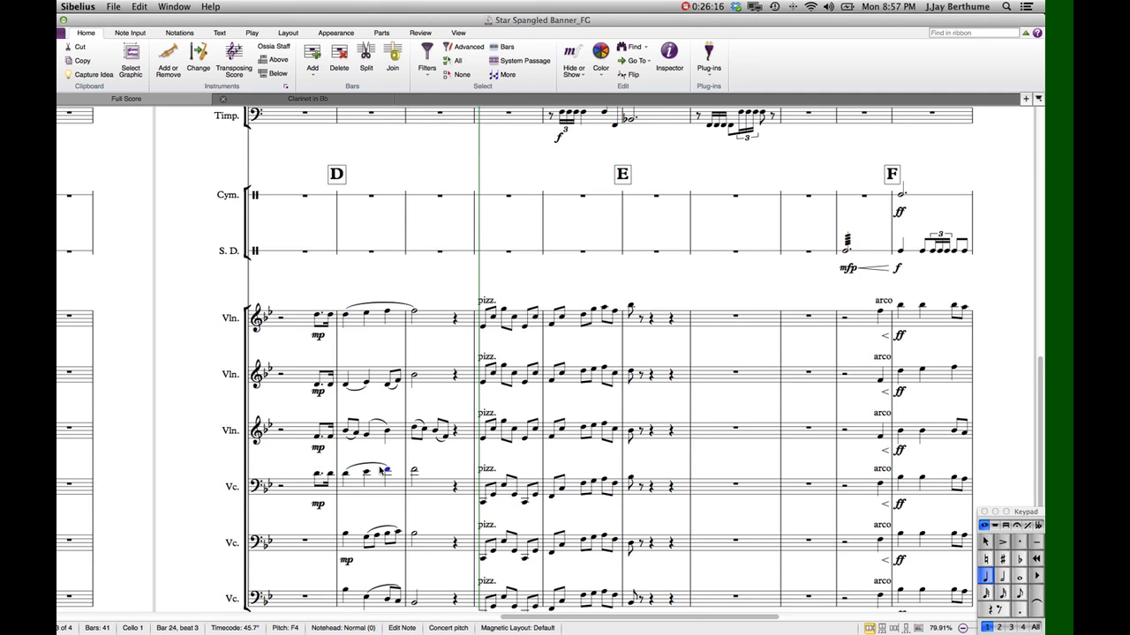
pyautogui.press('Right')
# - Step through the second cello's notes in bar 24, starting from beat 1
pyautogui.scroll(-3, 362, 433)
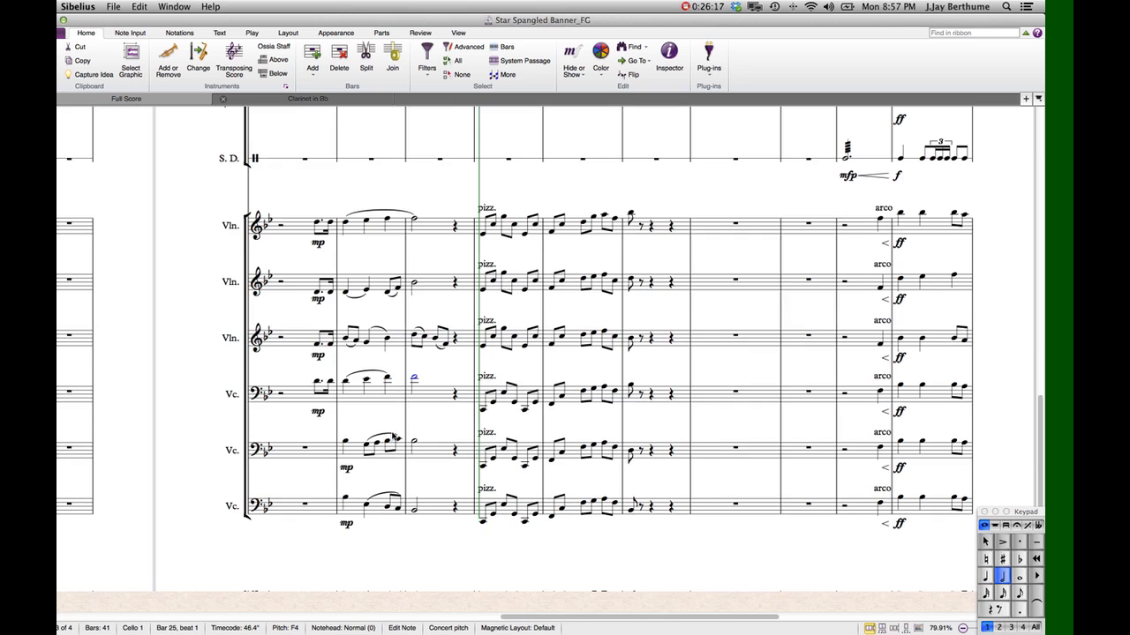
pyautogui.click(349, 446)
pyautogui.press('Right')
pyautogui.press('Right')
pyautogui.press('Right')
pyautogui.press('Right')
pyautogui.press('Right')
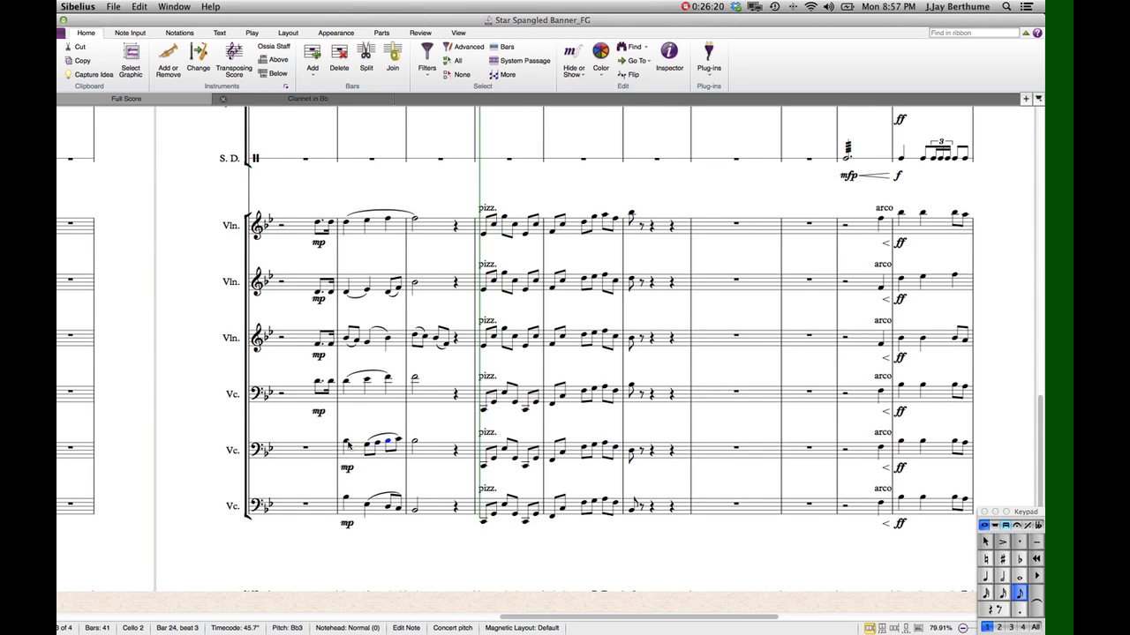
# - Step through the third cello's notes from beat 1 of bar 24 to the rest on beat 3 of bar 25
pyautogui.click(346, 500)
pyautogui.press('Right')
pyautogui.press('Right')
pyautogui.press('Right')
pyautogui.press('Right')
pyautogui.scroll(10, 355, 490)
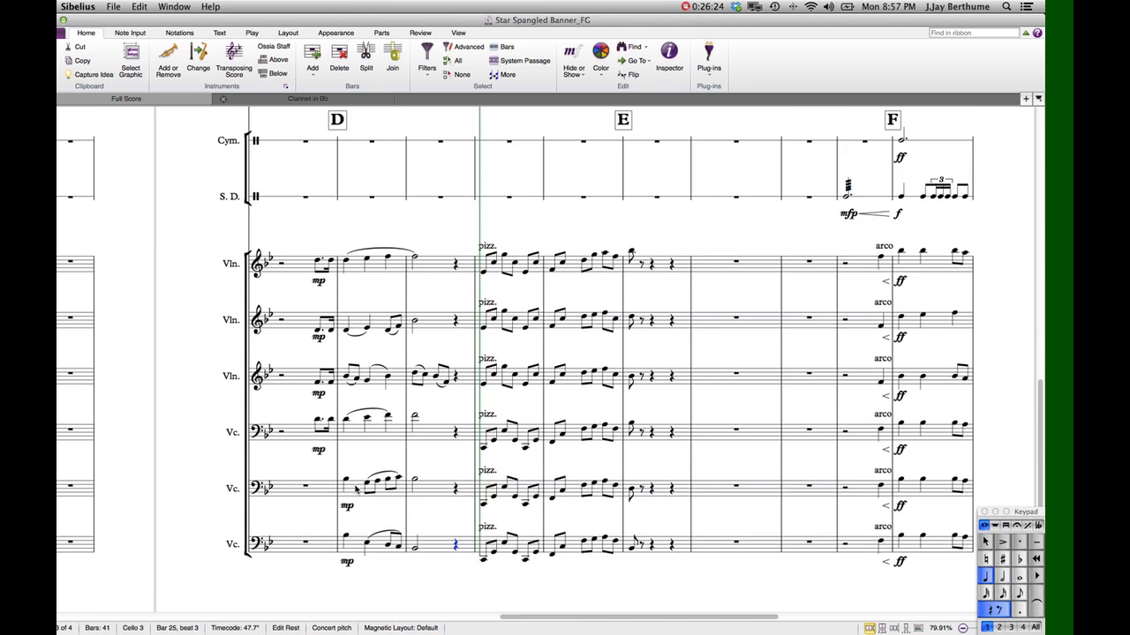
# - Check the beat 1 notes of bar 24 one by one, from the second violin down through the cellos
pyautogui.scroll(-10, 355, 490)
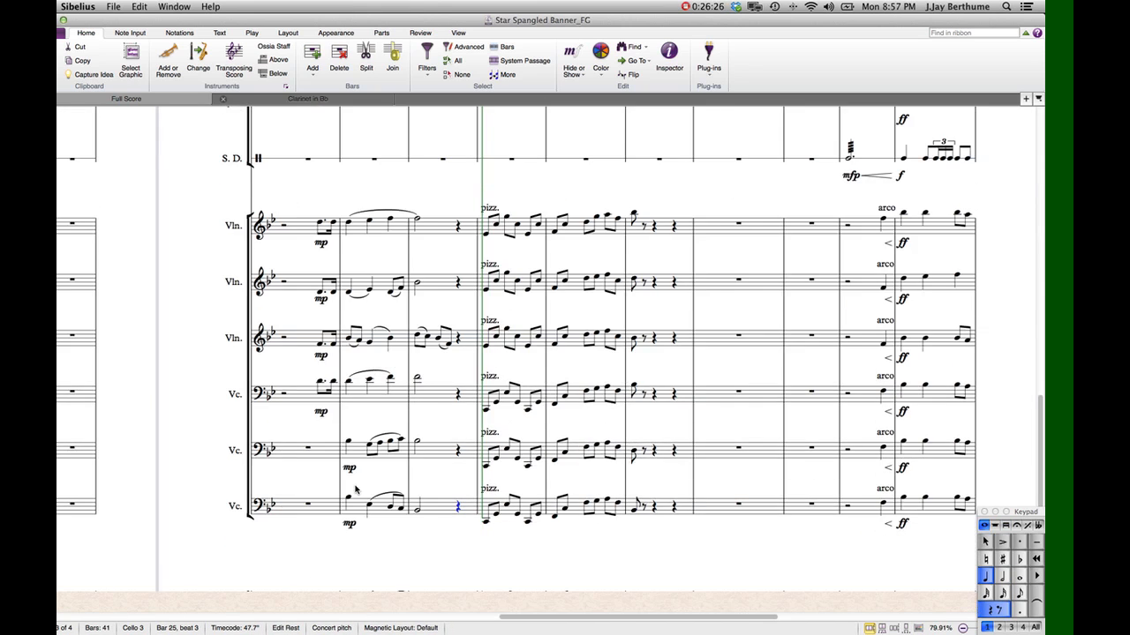
pyautogui.press('Escape')
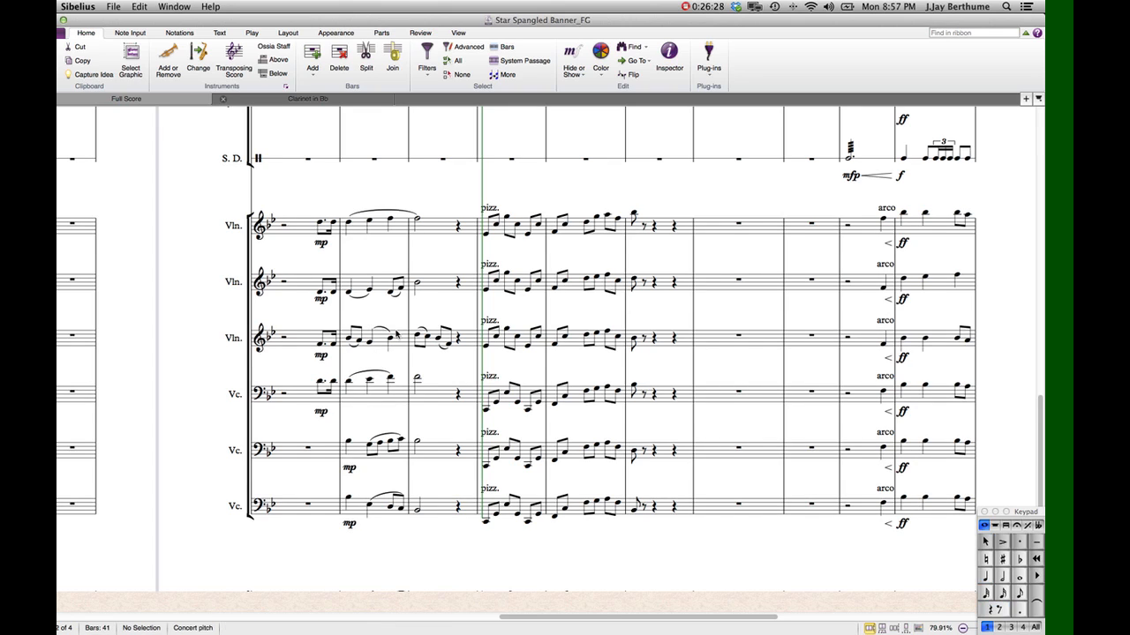
pyautogui.click(349, 293)
pyautogui.hotkey('alt', 'Up')
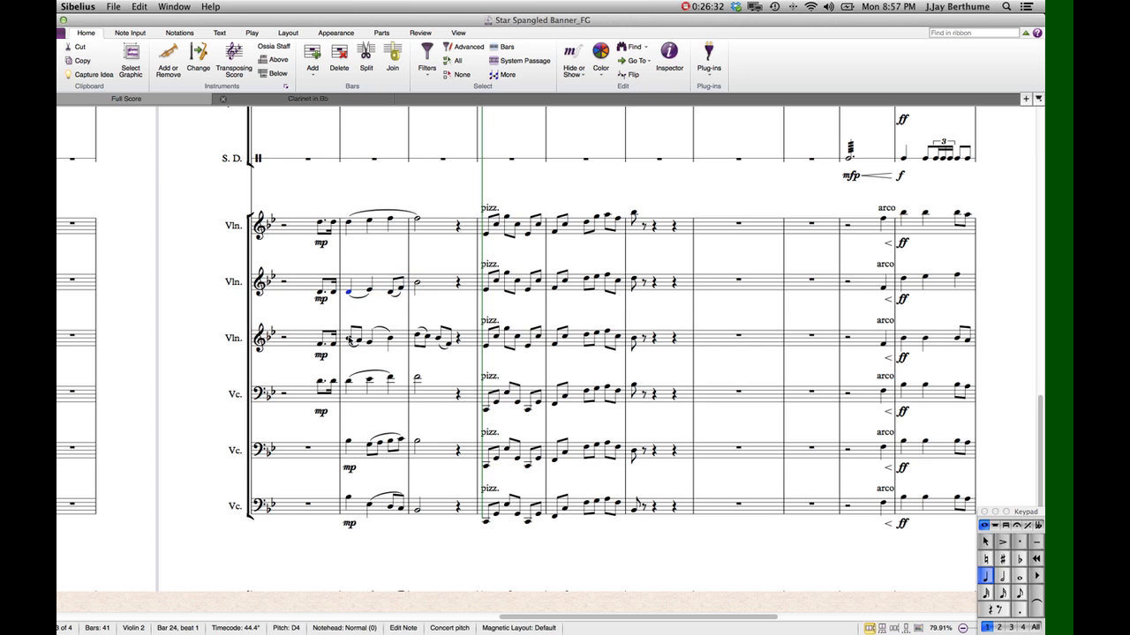
pyautogui.click(350, 339)
pyautogui.click(351, 382)
pyautogui.click(348, 442)
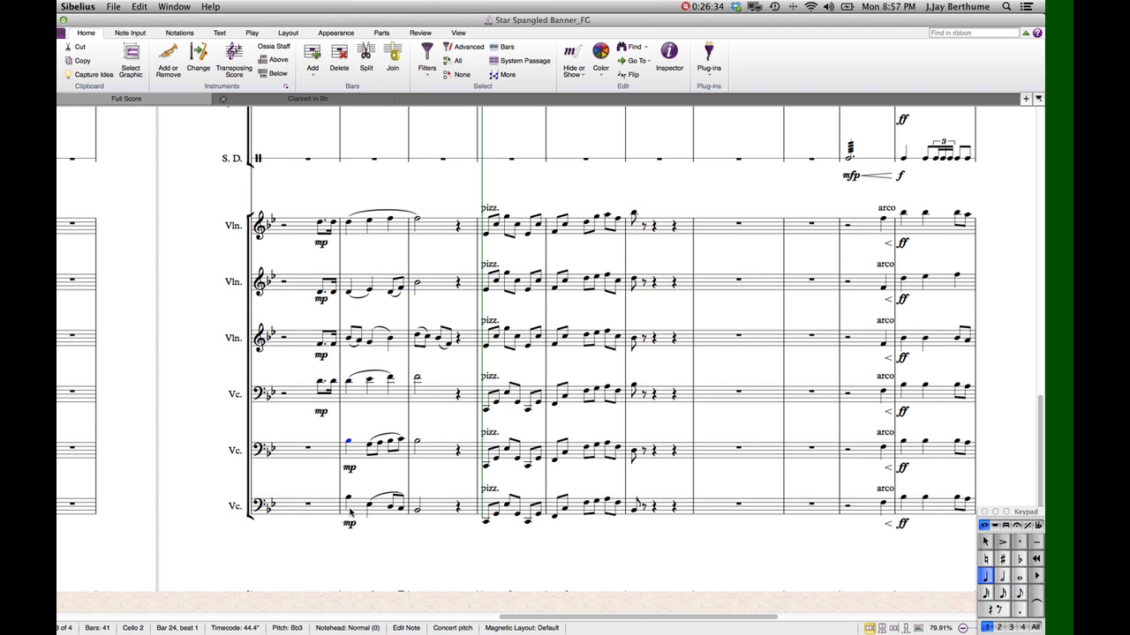
pyautogui.click(359, 429)
# - Check the beat 2 notes of bar 24 one by one, from the third cello up to the second violin
pyautogui.click(370, 506)
pyautogui.click(371, 447)
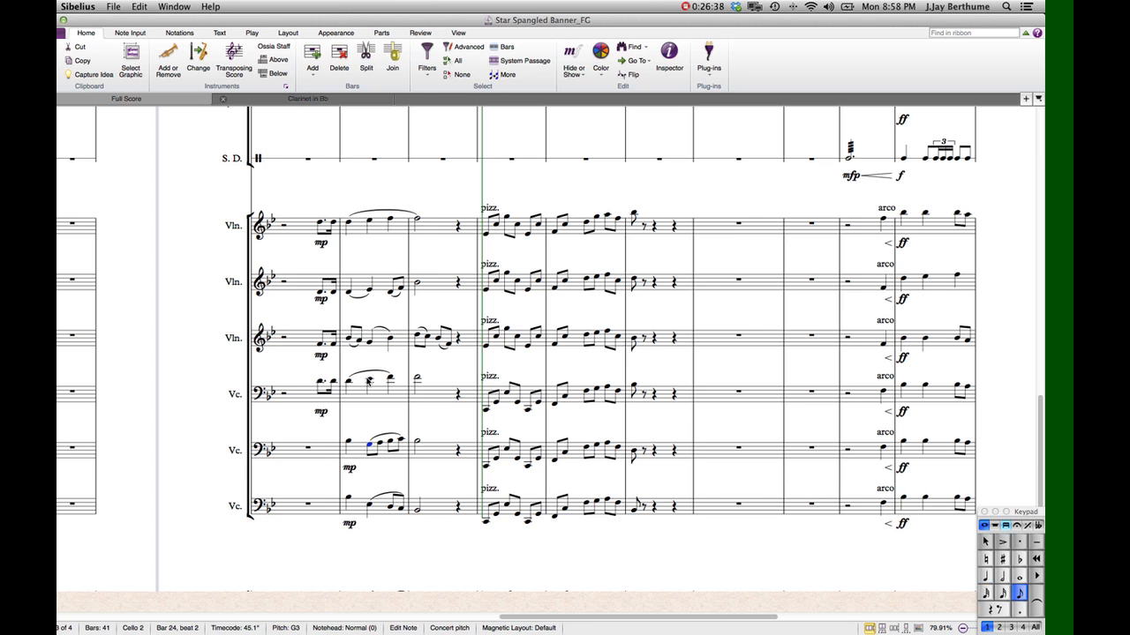
pyautogui.click(369, 381)
pyautogui.click(389, 280)
pyautogui.click(369, 288)
pyautogui.press('Escape')
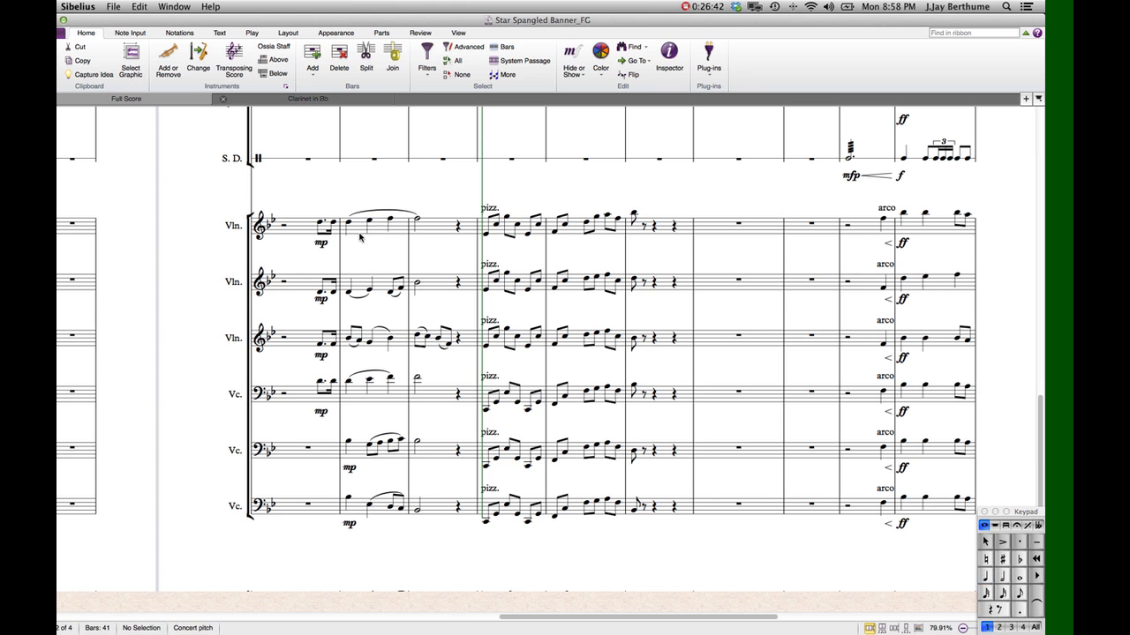
# - Compare the flute parts with the violin and cello parts in bars 23 to 25
pyautogui.scroll(2, 359, 236)
pyautogui.scroll(5, 359, 237)
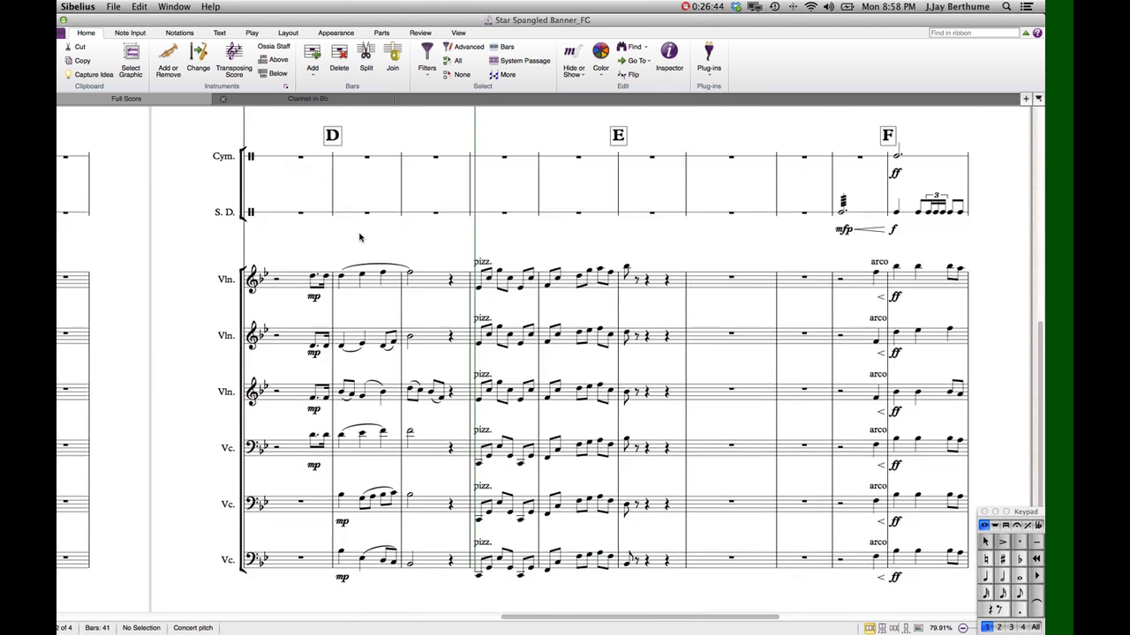
pyautogui.scroll(-5, 359, 237)
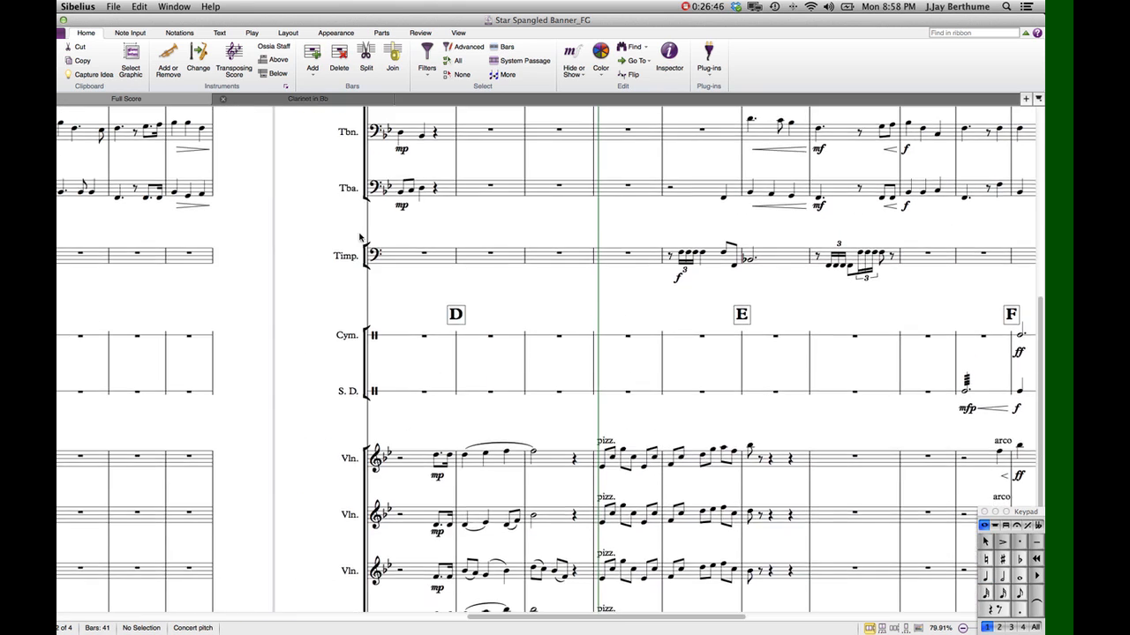
pyautogui.scroll(15, 359, 237)
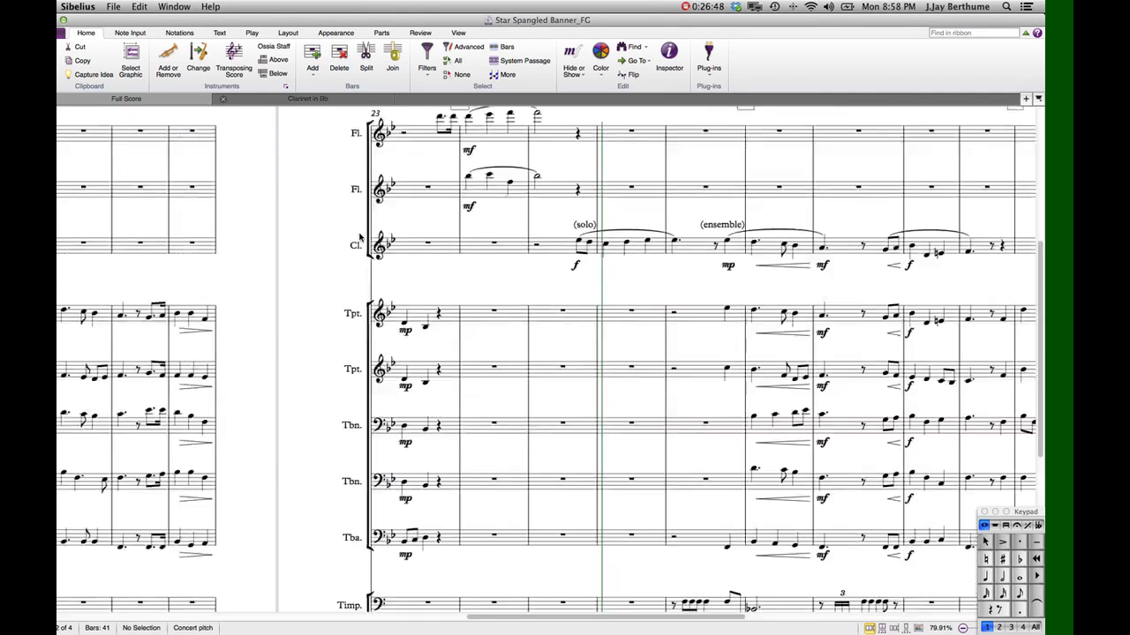
pyautogui.hscroll(-3, 359, 236)
pyautogui.hscroll(-5, 360, 236)
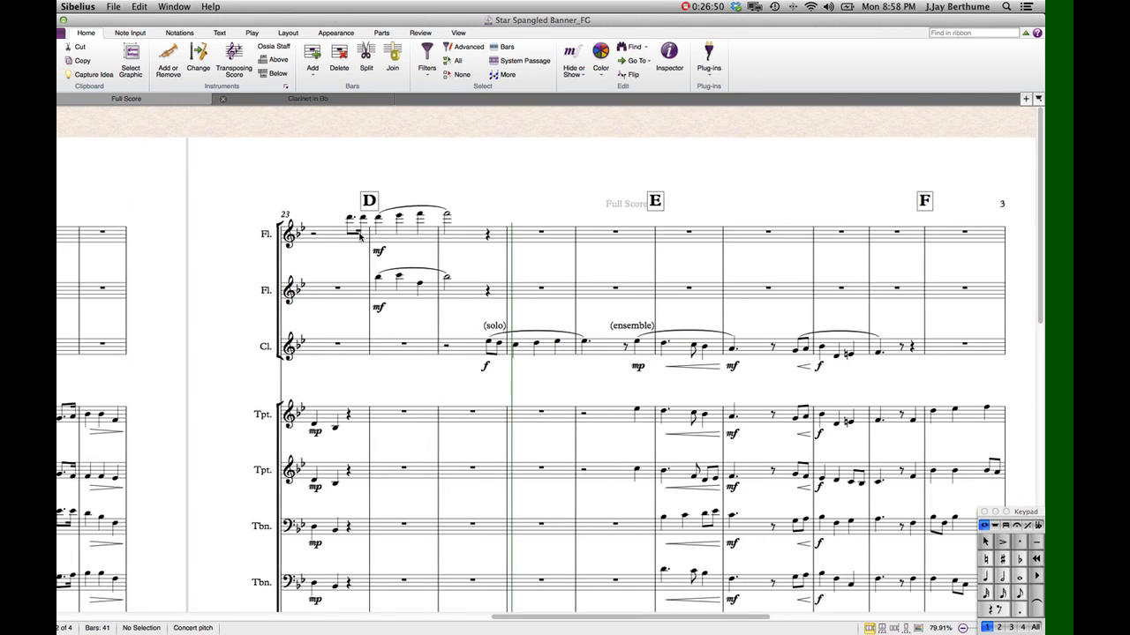
pyautogui.scroll(-10, 448, 272)
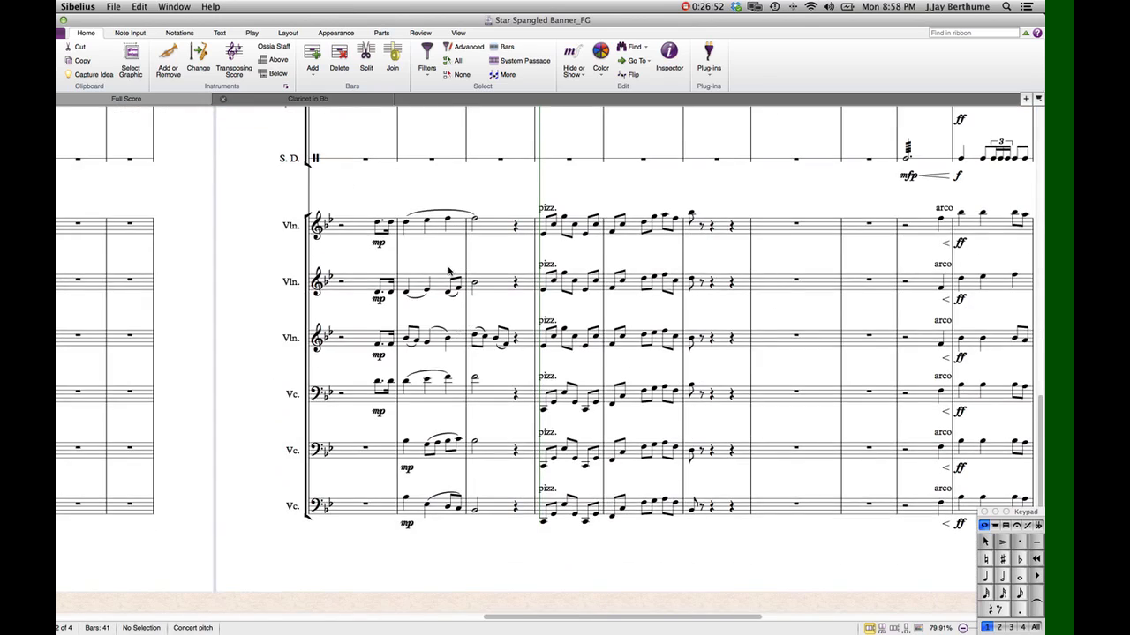
# - Examine the clarinet solo starting in bar 25 and step through its notes to beat 1 of bar 27
pyautogui.scroll(10, 448, 272)
pyautogui.hscroll(4, 449, 272)
pyautogui.hscroll(-3, 449, 272)
pyautogui.hscroll(2, 448, 272)
pyautogui.scroll(-5, 449, 272)
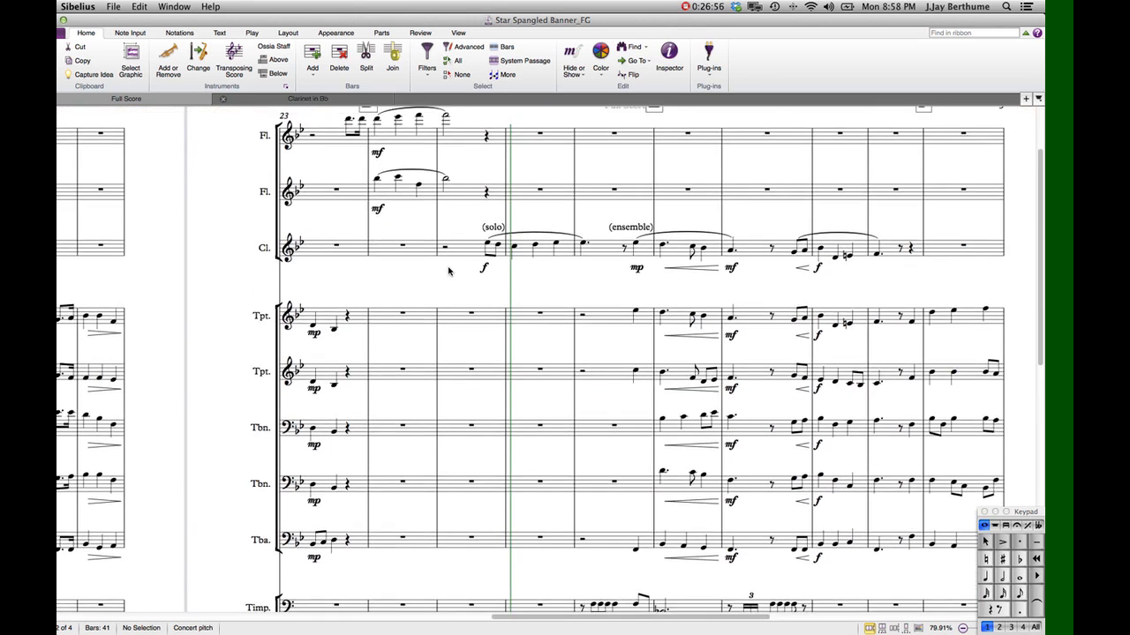
pyautogui.scroll(3, 448, 272)
pyautogui.hscroll(3, 448, 271)
pyautogui.click(444, 291)
pyautogui.hotkey('ctrl', 'Right')
# - Select the pizzicato passage in all six string staves from bar 26 to the first eighth note of bar 28 and play it back
pyautogui.scroll(-10, 488, 267)
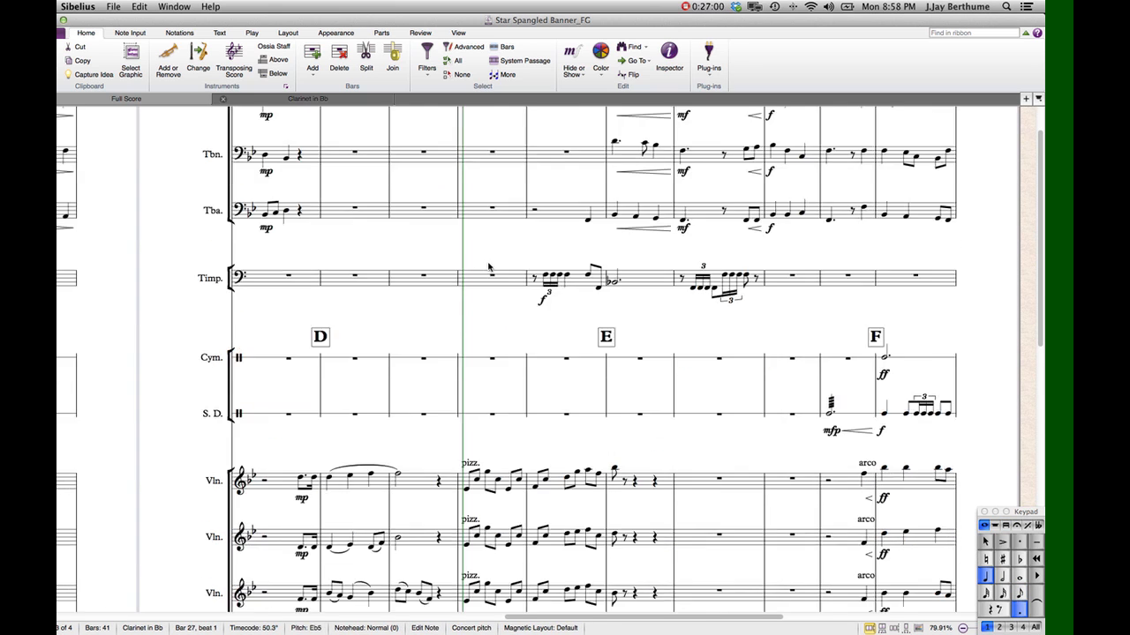
pyautogui.hscroll(3, 488, 266)
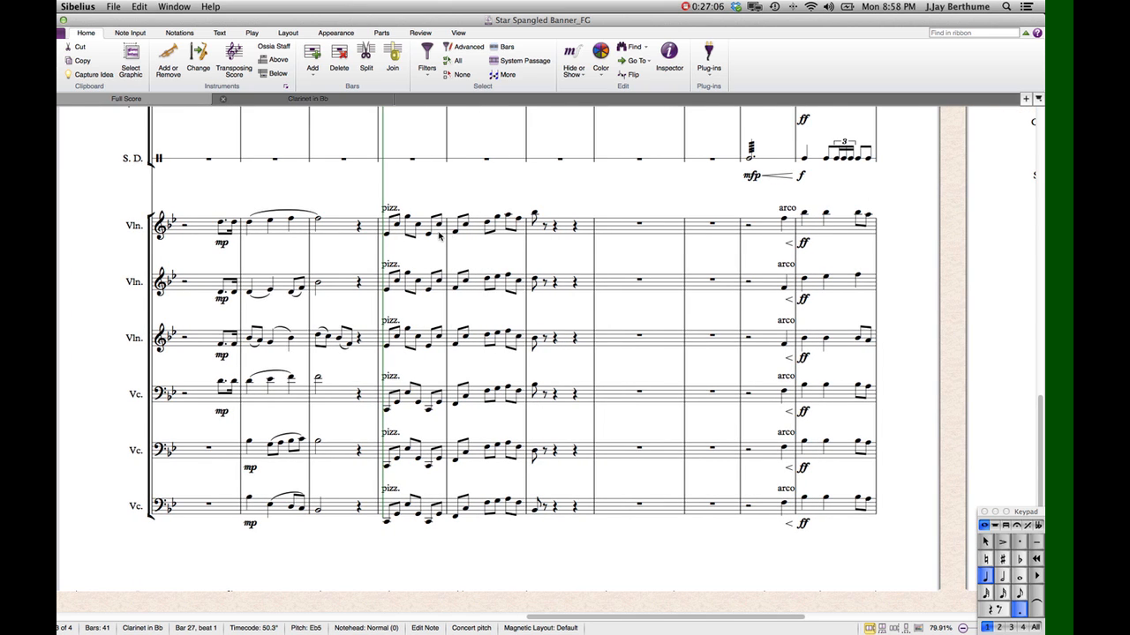
pyautogui.press('Escape')
pyautogui.click(439, 235)
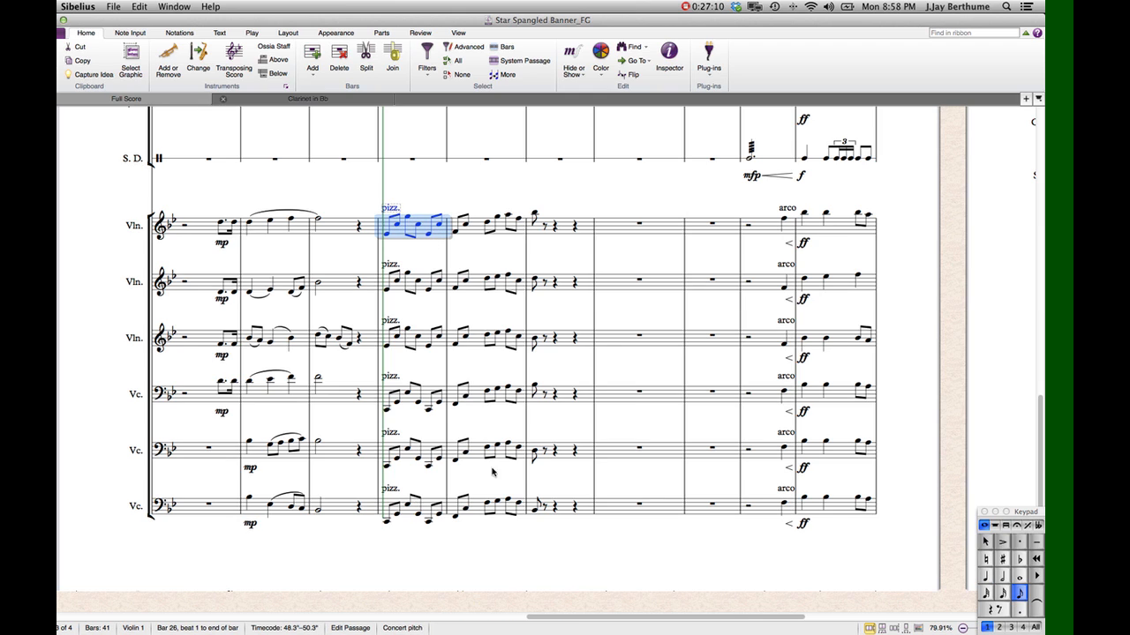
pyautogui.keyDown('shift'); pyautogui.click(535, 511); pyautogui.keyUp('shift')
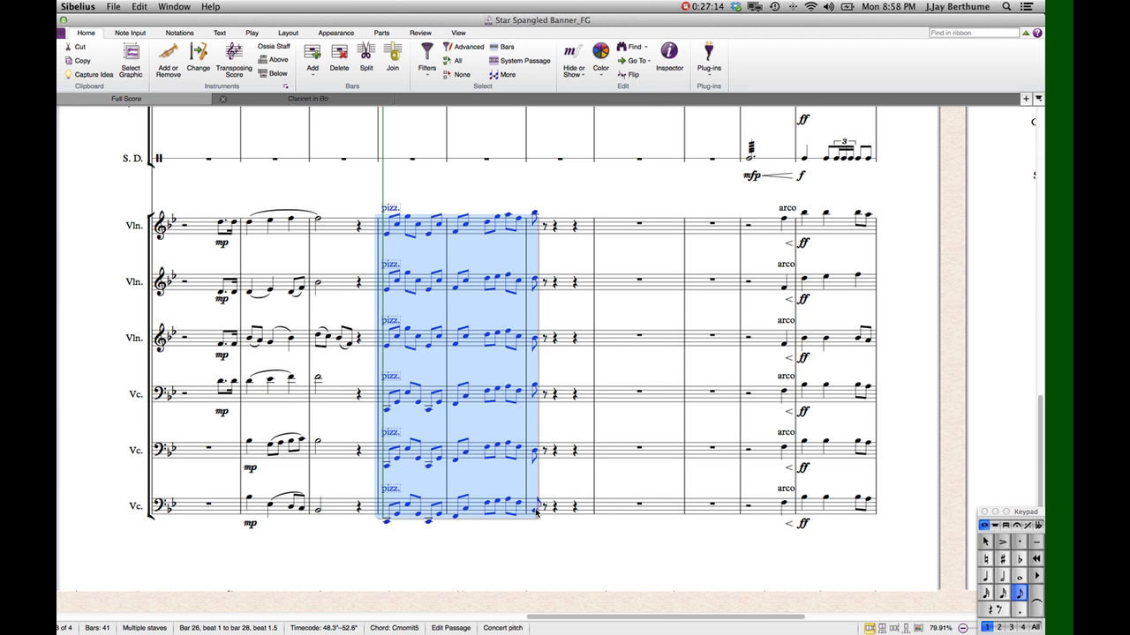
pyautogui.press('super+minus')
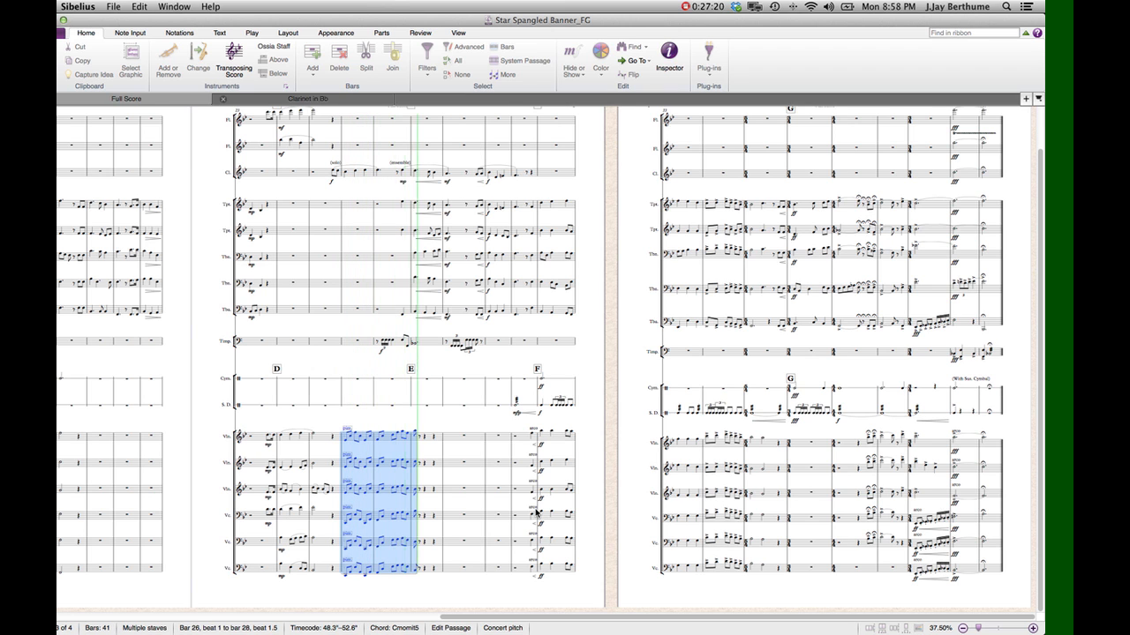
pyautogui.press('super+equal')
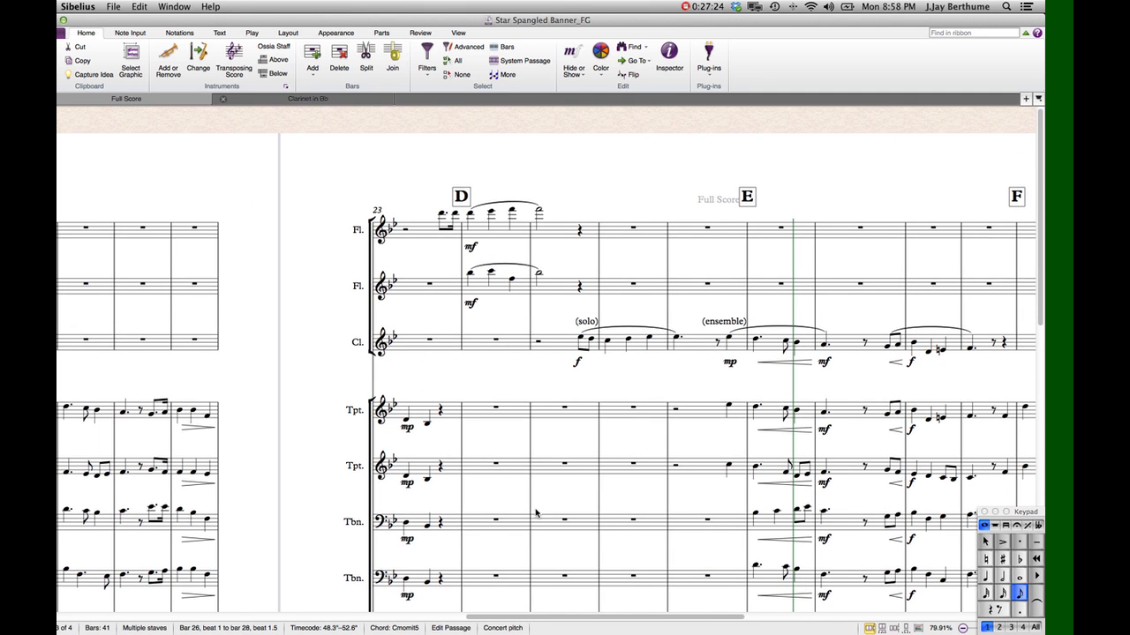
pyautogui.press('Escape')
# - Examine the clarinet and brass entry around rehearsal mark E, and play back the score from the first flute's beat 3 in bar 23 to bar 31
pyautogui.hscroll(4, 705, 229)
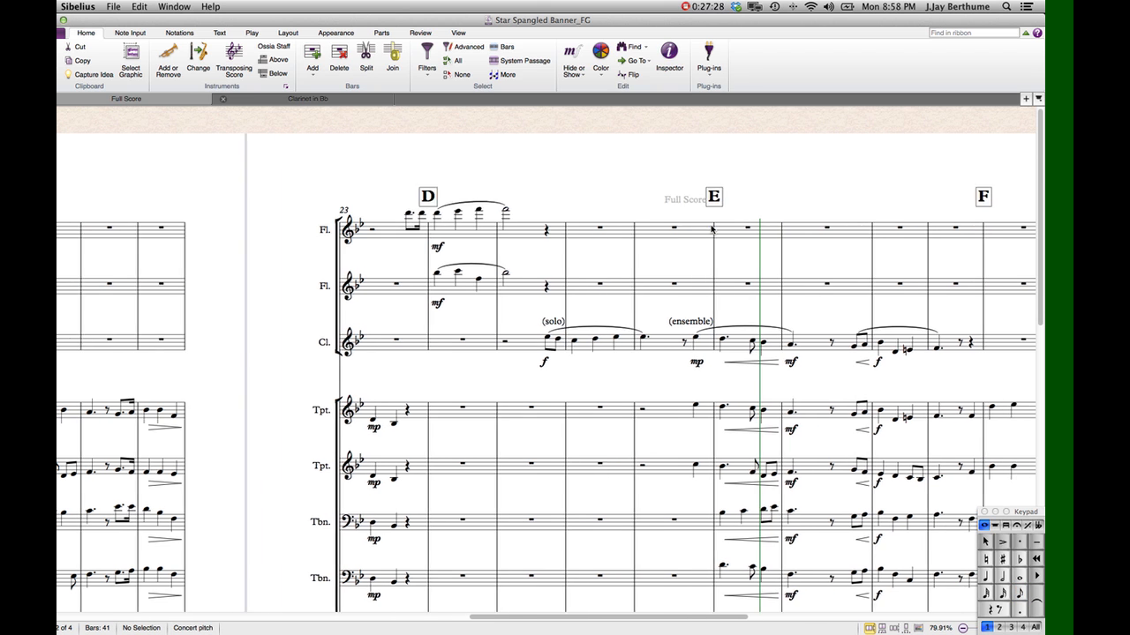
pyautogui.hscroll(3, 711, 229)
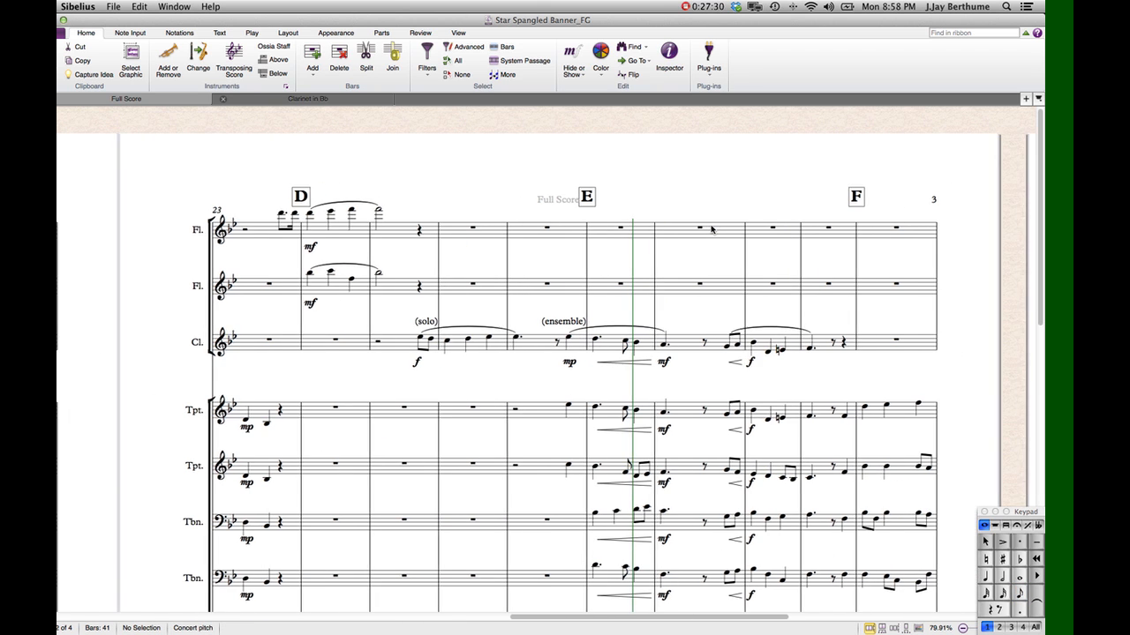
pyautogui.scroll(-1, 712, 228)
pyautogui.scroll(-3, 711, 228)
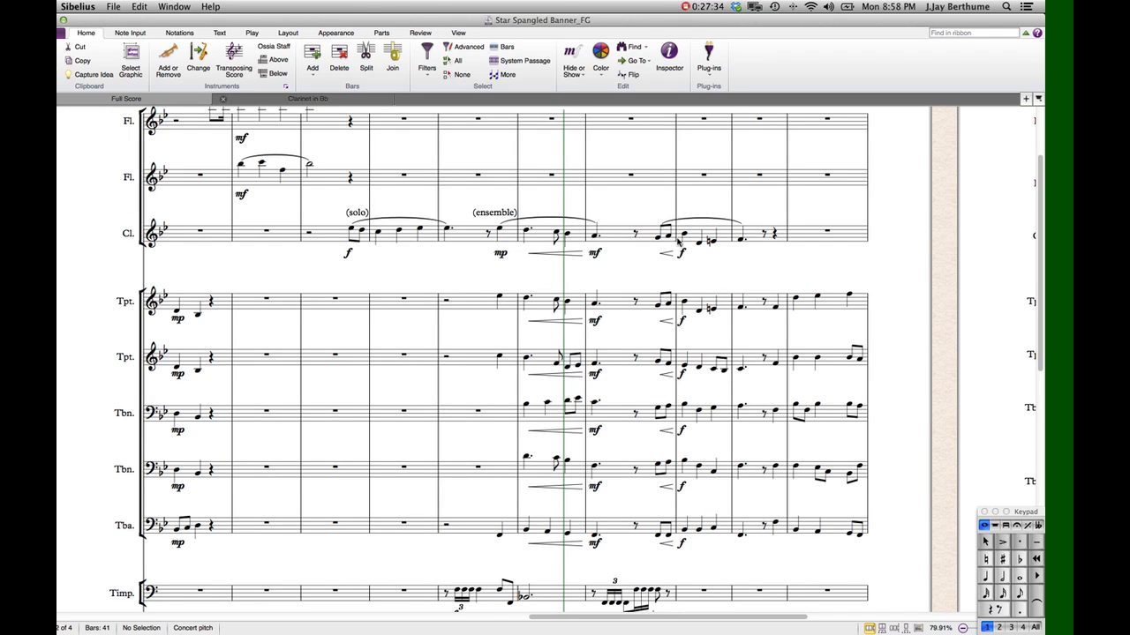
pyautogui.hscroll(-3, 688, 241)
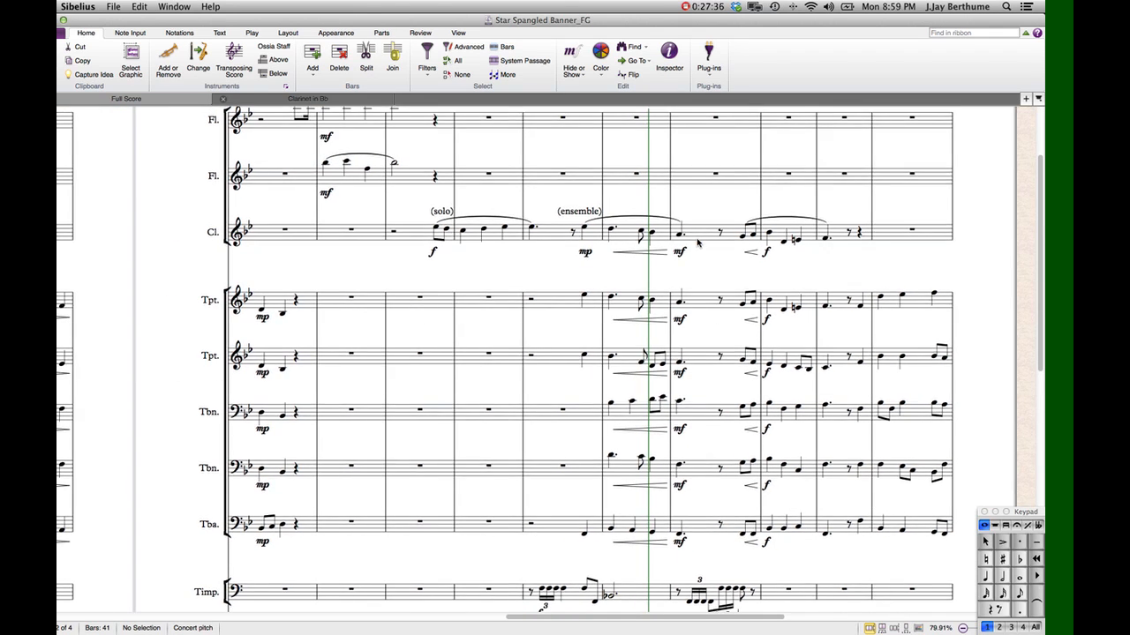
pyautogui.scroll(2, 697, 242)
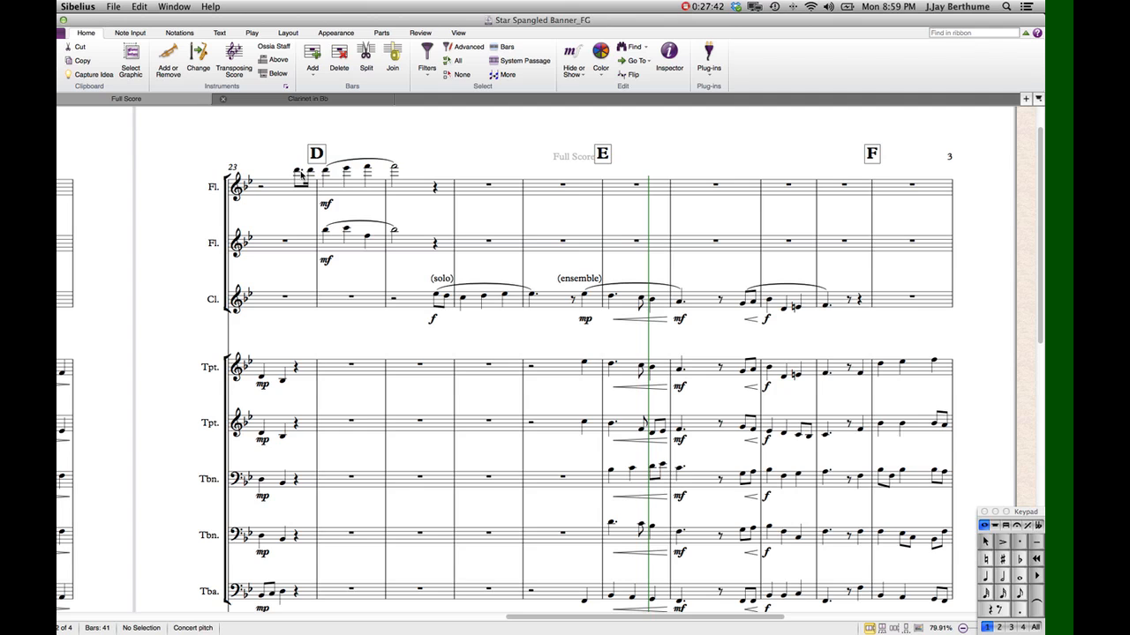
pyautogui.click(298, 171)
pyautogui.press('super+minus')
pyautogui.press('super+minus')
pyautogui.press('super+minus')
pyautogui.press('space')
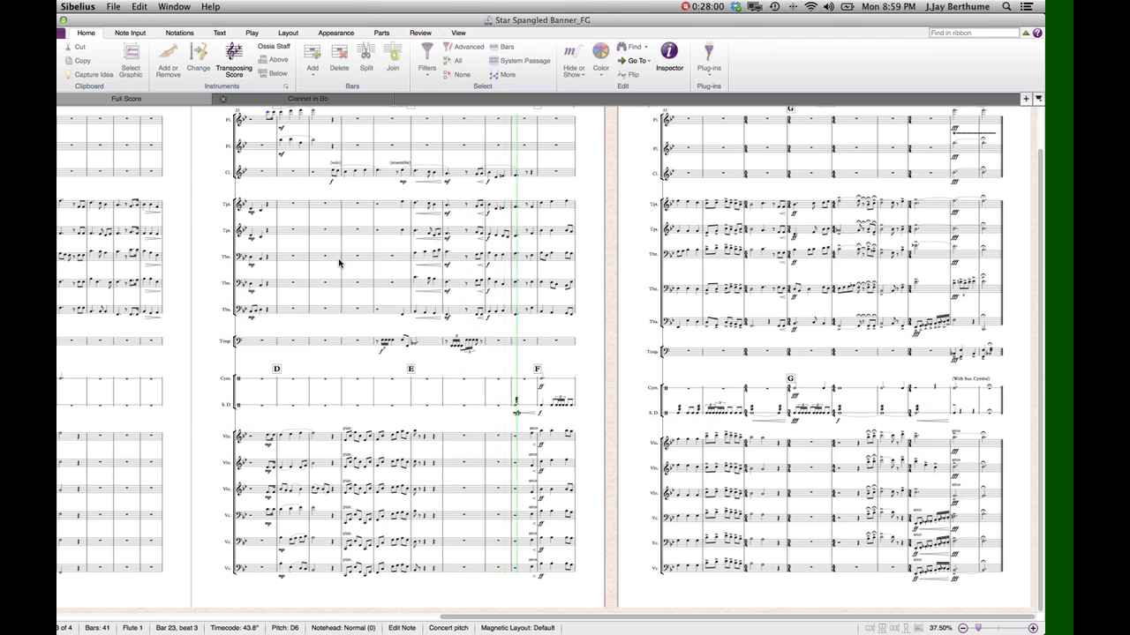
pyautogui.press('space')
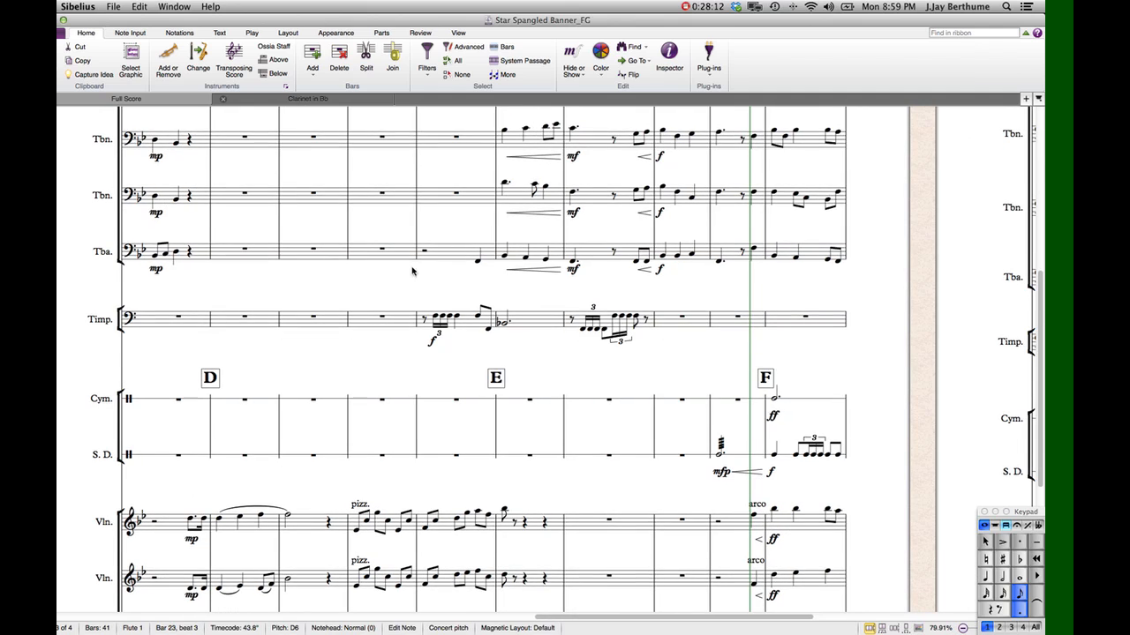
# - Check the timpani triplet in bar 27 and examine the snare roll and arco strings leading into rehearsal mark F
pyautogui.click(423, 321)
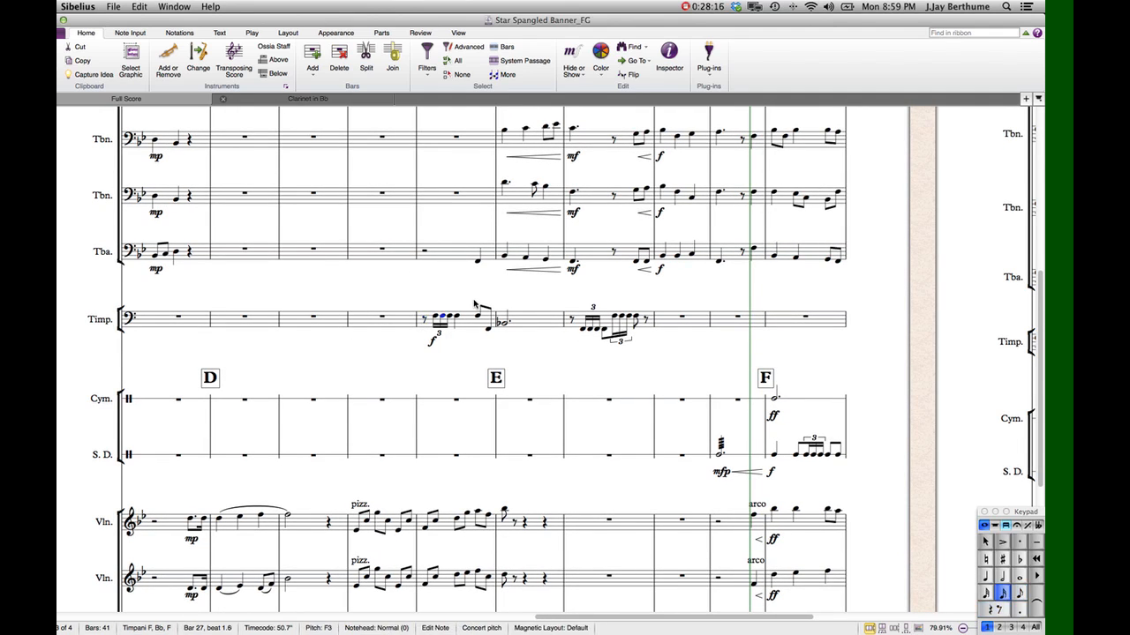
pyautogui.press('Escape')
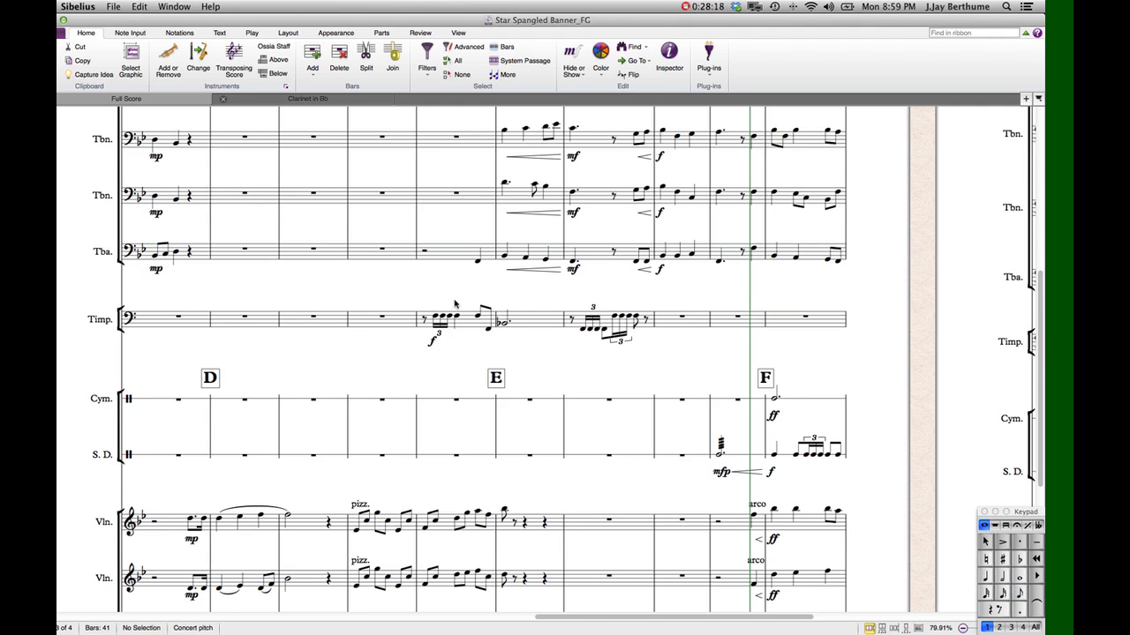
pyautogui.hscroll(5, 570, 279)
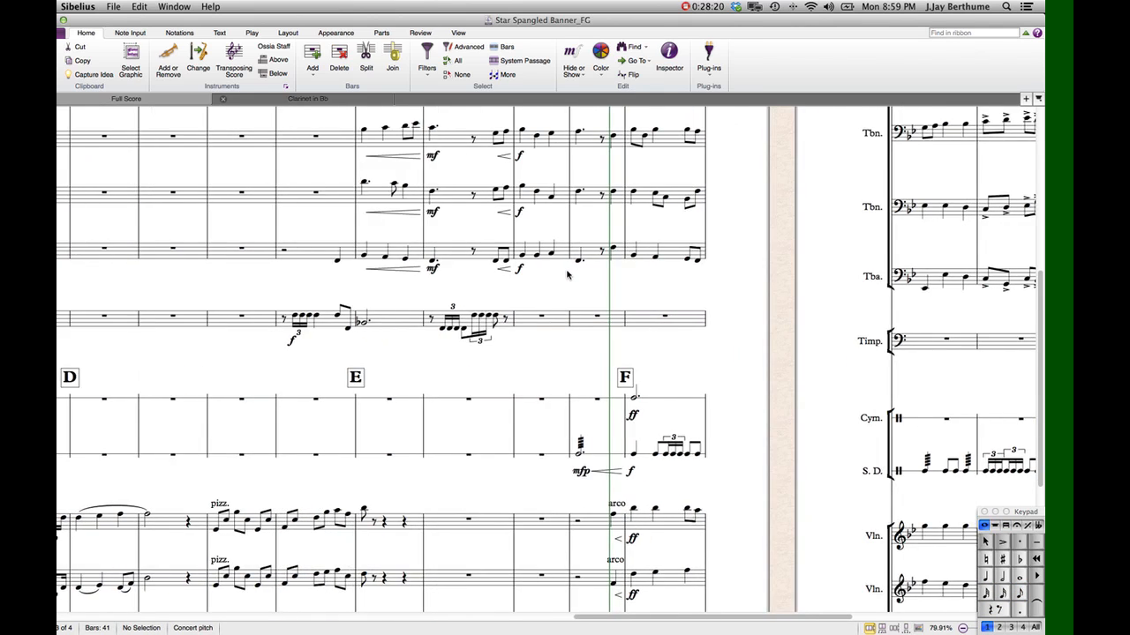
pyautogui.scroll(-4, 567, 275)
pyautogui.scroll(-4, 567, 275)
pyautogui.scroll(2, 568, 275)
pyautogui.hscroll(2, 568, 276)
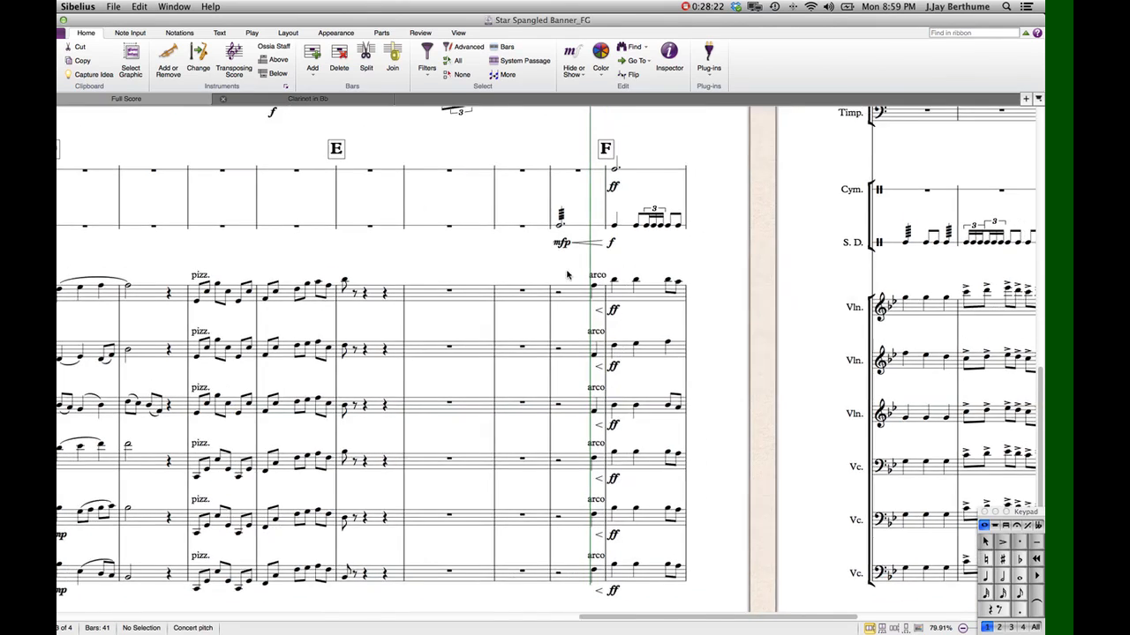
pyautogui.hscroll(-2, 568, 275)
pyautogui.scroll(2, 567, 276)
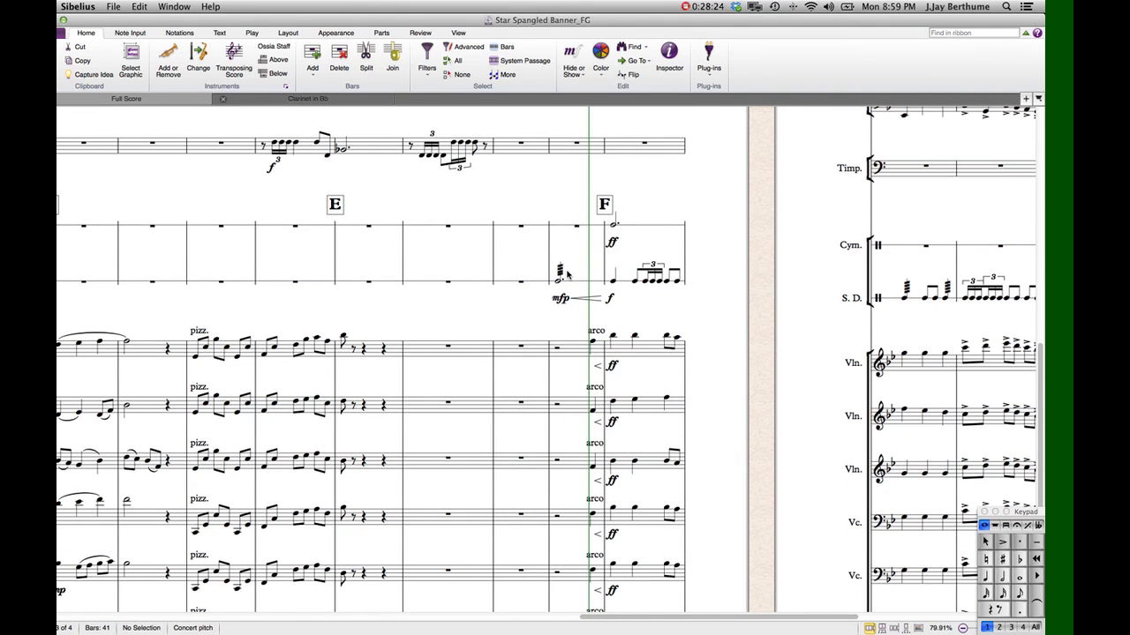
# - Check the brass notes at rehearsal mark F and select bar 32 in the four staves from Trumpet 2 down to the tuba
pyautogui.hscroll(5, 629, 240)
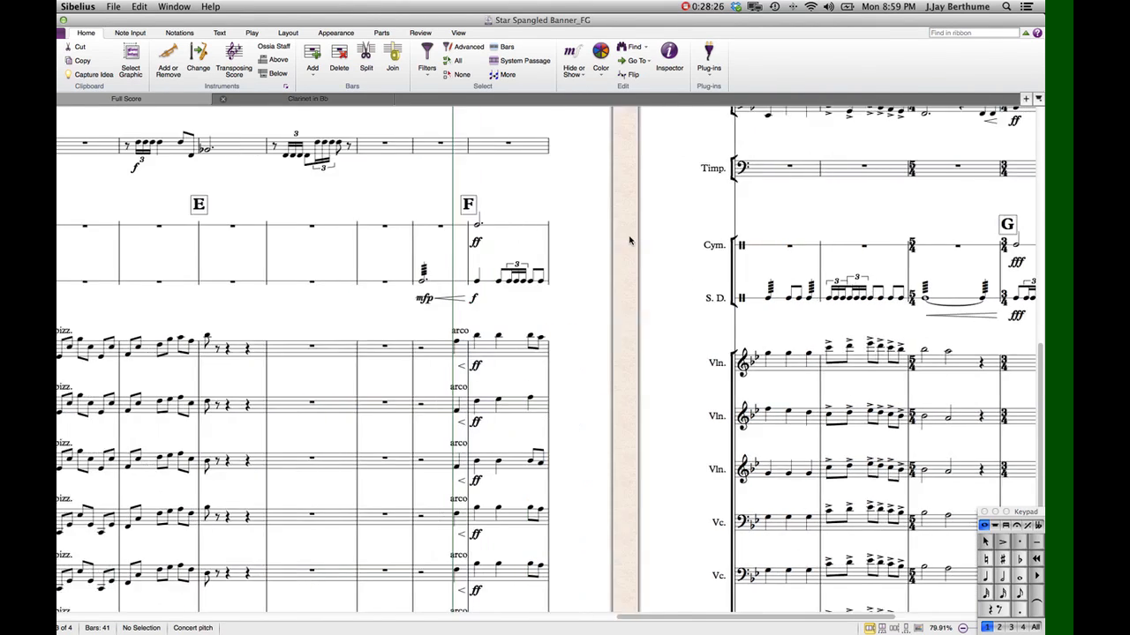
pyautogui.scroll(6, 630, 240)
pyautogui.scroll(5, 630, 240)
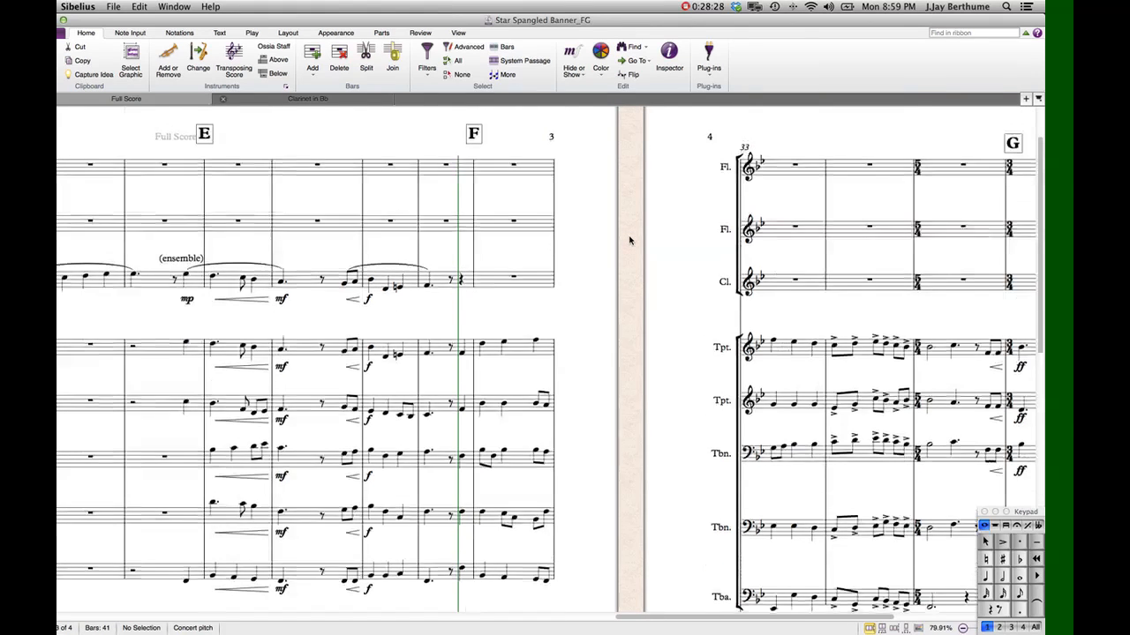
pyautogui.scroll(-1, 629, 240)
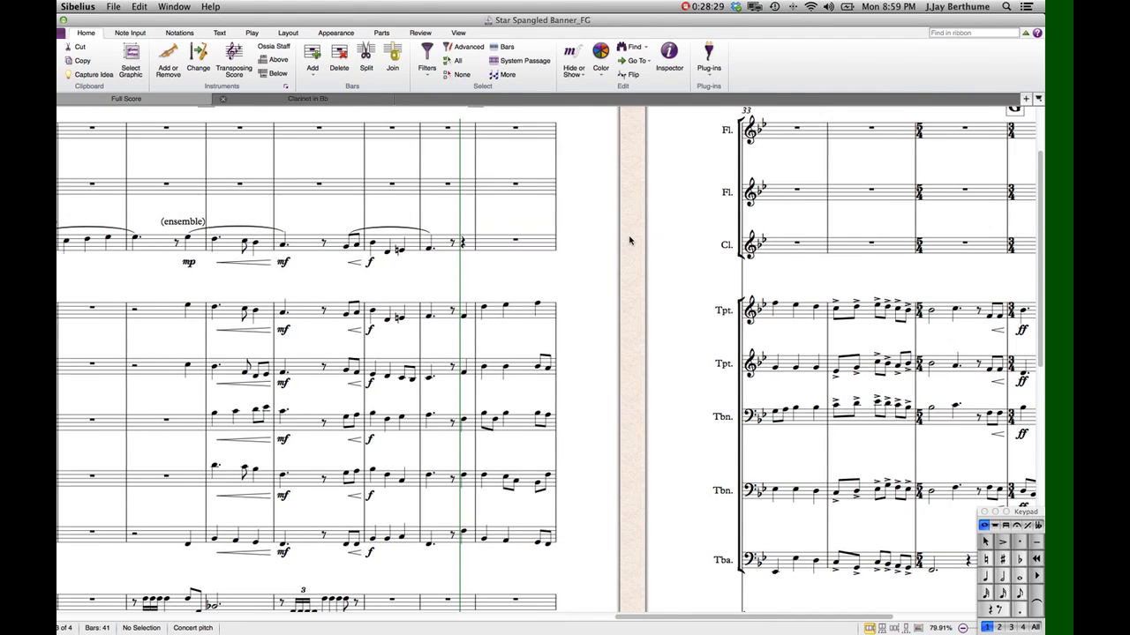
pyautogui.click(524, 314)
pyautogui.click(505, 414)
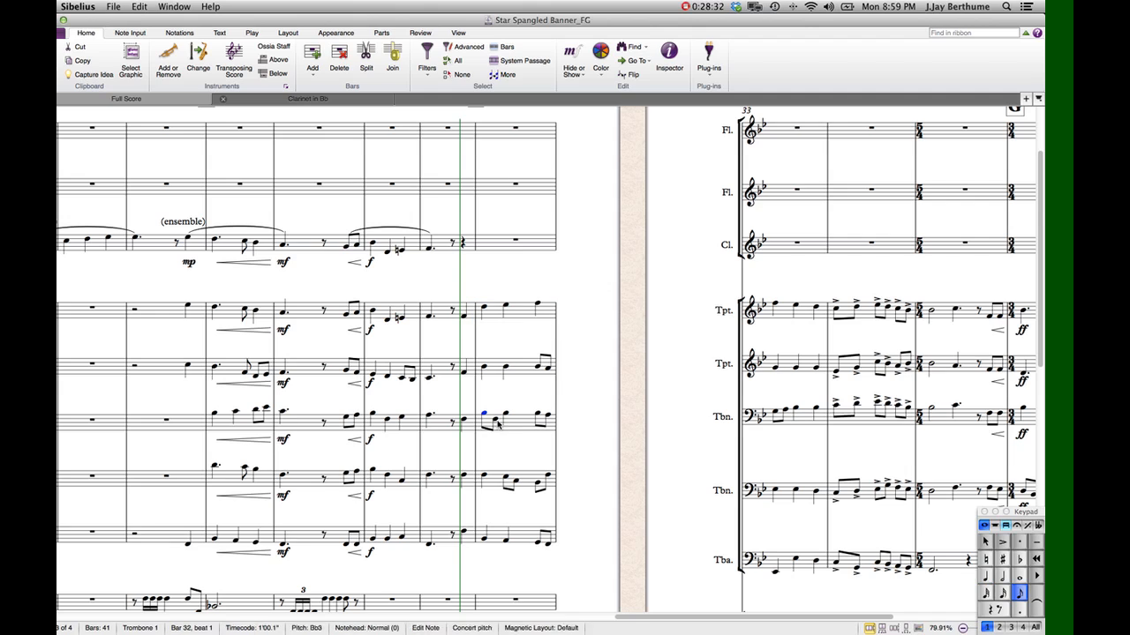
pyautogui.click(508, 479)
pyautogui.click(523, 429)
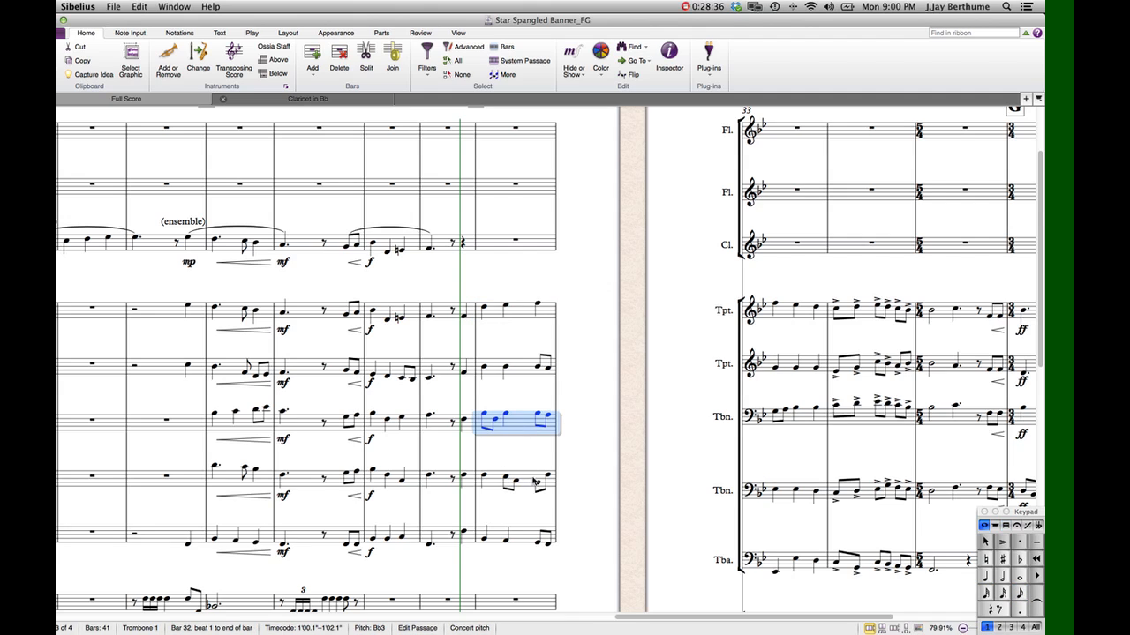
pyautogui.keyDown('shift'); pyautogui.click(529, 481); pyautogui.keyUp('shift')
pyautogui.keyDown('shift'); pyautogui.click(527, 534); pyautogui.keyUp('shift')
pyautogui.keyDown('shift'); pyautogui.click(524, 372); pyautogui.keyUp('shift')
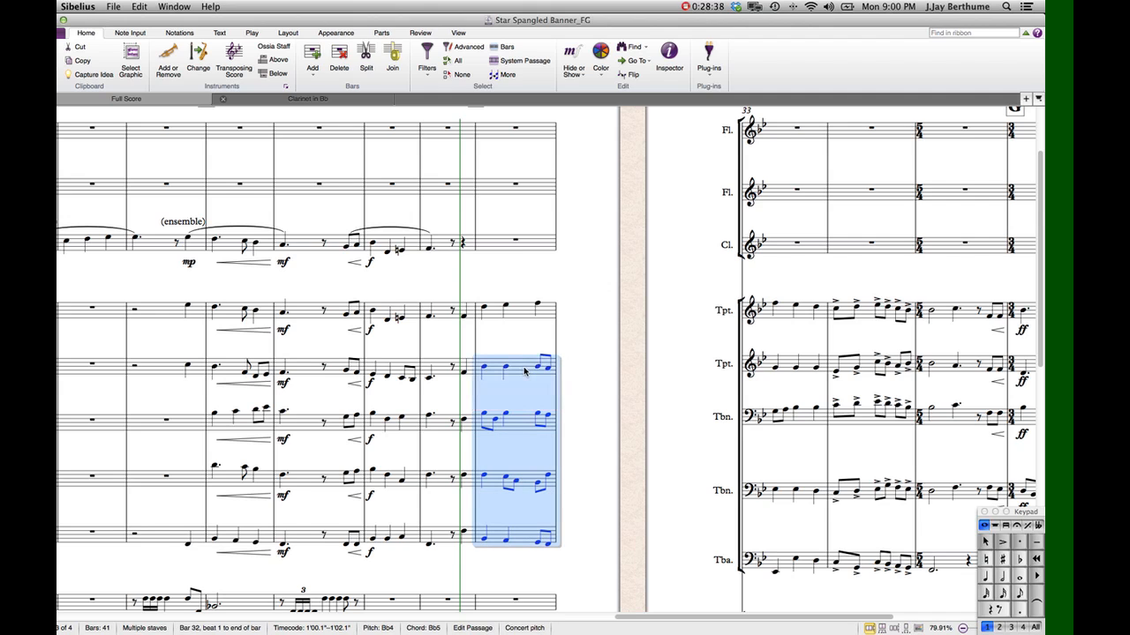
# - View the full pages during playback from rehearsal mark F to bar 35, and clear the bar 32 selection
pyautogui.press('super+minus')
pyautogui.press('super+minus')
pyautogui.press('super+minus')
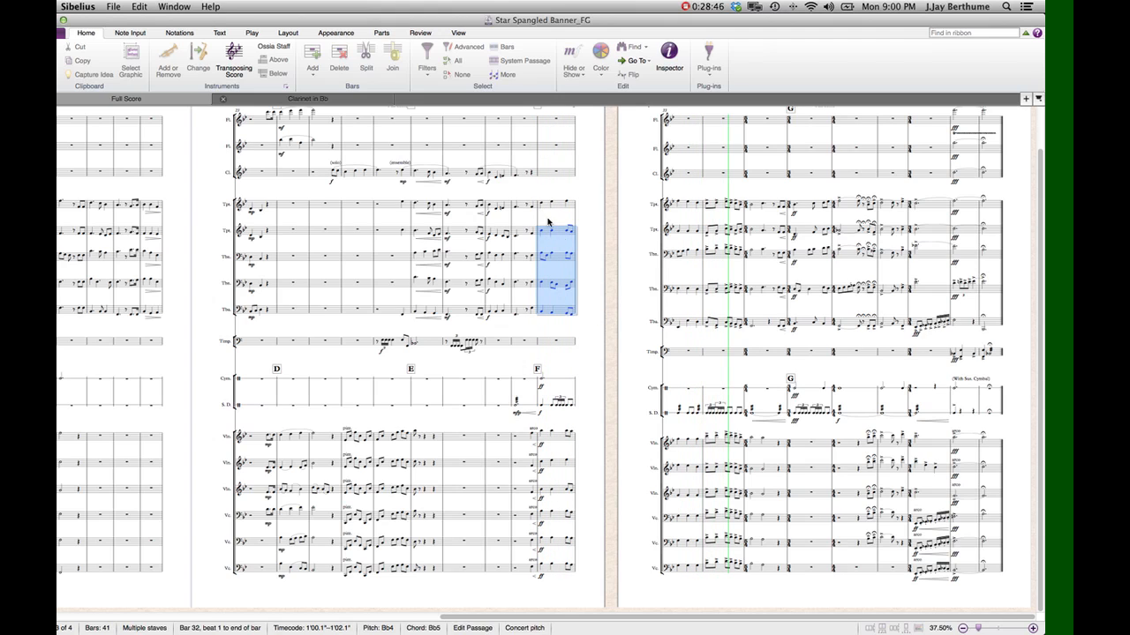
pyautogui.press('super+plus')
pyautogui.press('super+plus')
pyautogui.press('super+plus')
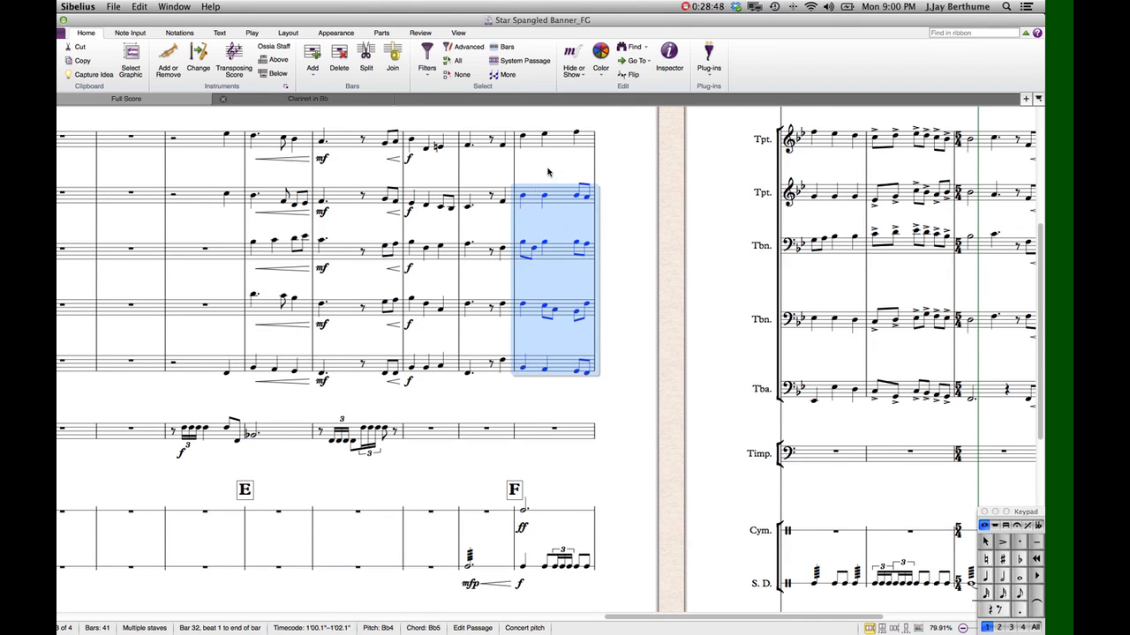
pyautogui.press('Escape')
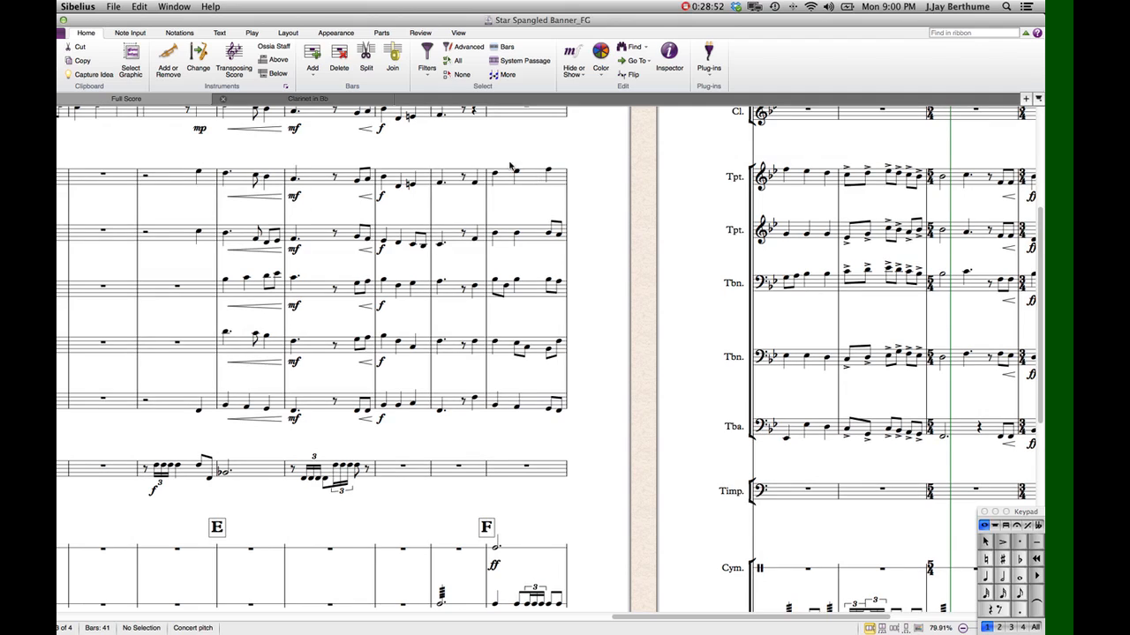
# - Step through Trumpet 2's notes in bar 32 up to the last eighth note
pyautogui.click(492, 234)
pyautogui.press('Right')
pyautogui.press('Right')
pyautogui.press('Right')
pyautogui.press('Right')
pyautogui.press('Right')
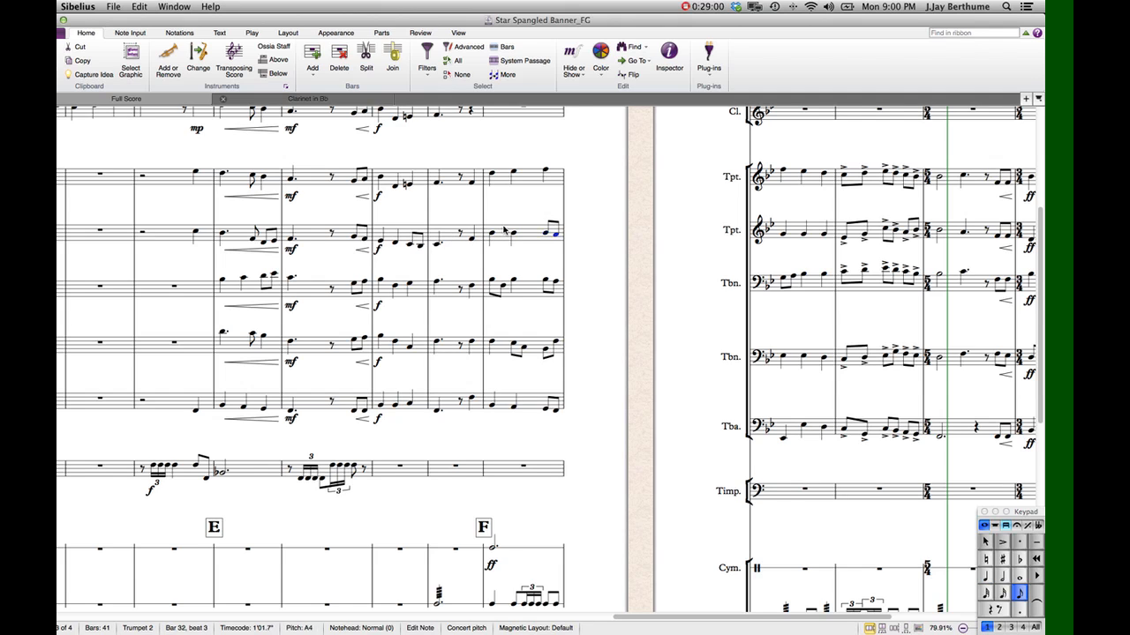
# - Step through Trumpet 1's melody to beat 1 of bar 35 and check Trumpet 2's note on beat 3 of that bar
pyautogui.click(355, 174)
pyautogui.press('Right')
pyautogui.press('Right')
pyautogui.press('Right')
pyautogui.press('Right')
pyautogui.press('Right')
pyautogui.press('Right')
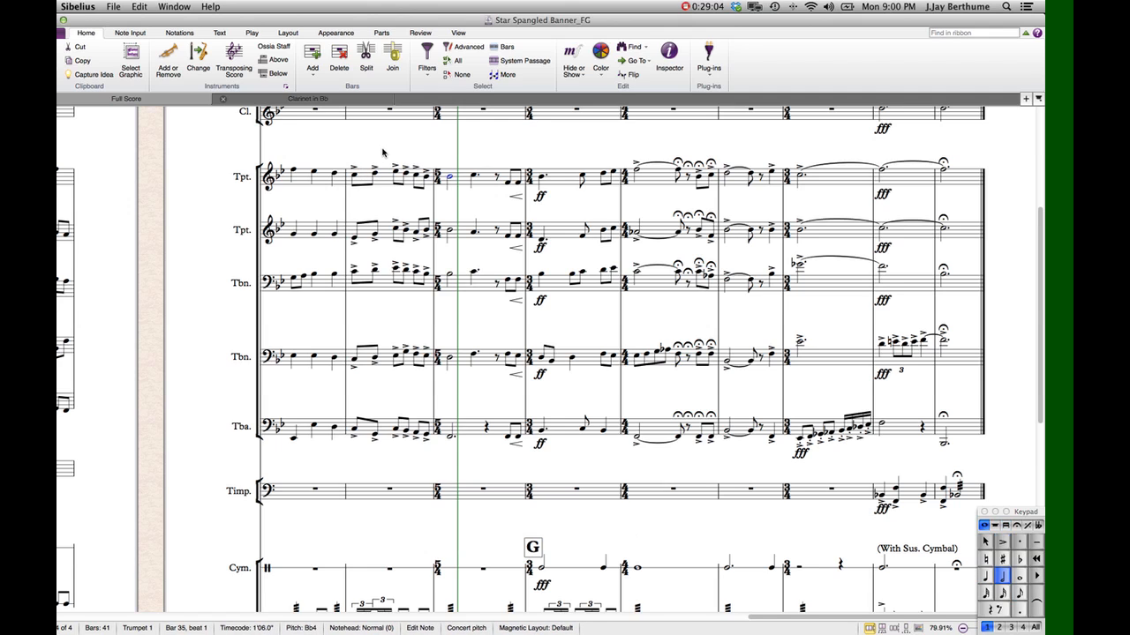
pyautogui.click(473, 230)
# - Return to the brass around rehearsal mark F and check Trumpet 1's pickup note on beat 3 of bar 31
pyautogui.hscroll(-10, 366, 207)
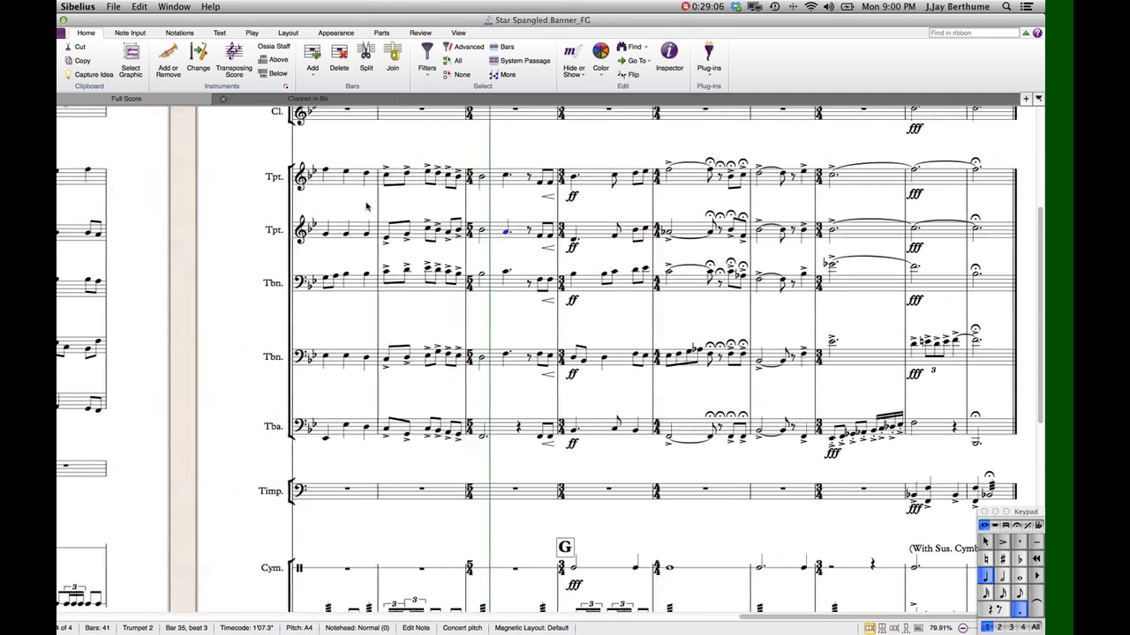
pyautogui.hscroll(-4, 367, 206)
pyautogui.scroll(5, 366, 207)
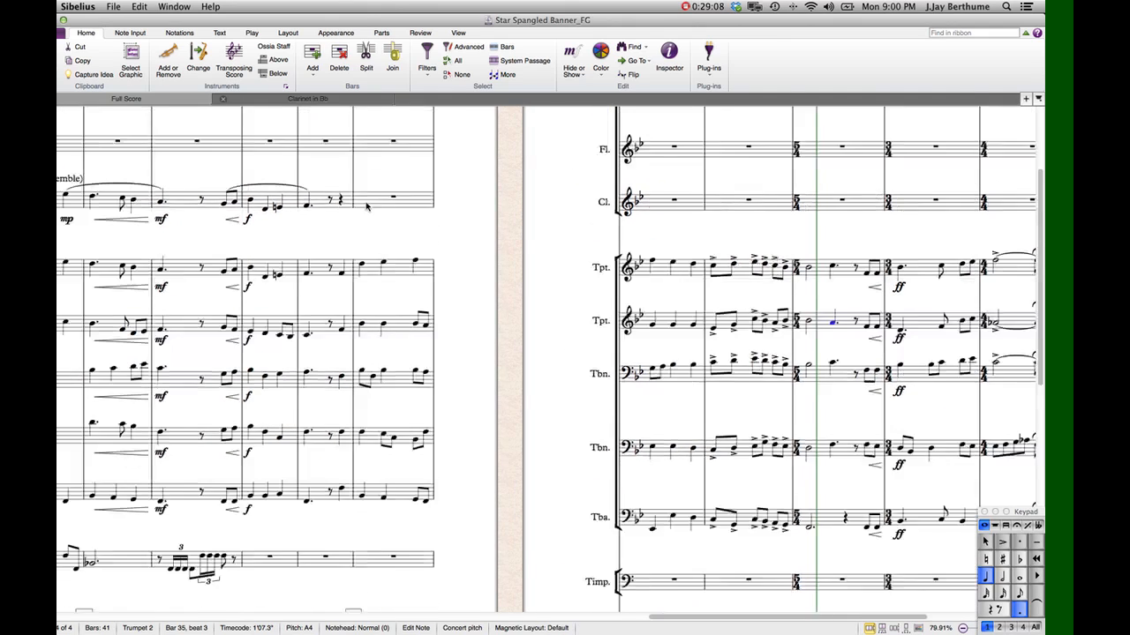
pyautogui.hscroll(-4, 366, 207)
pyautogui.scroll(-1, 378, 209)
pyautogui.click(481, 278)
pyautogui.press('Escape')
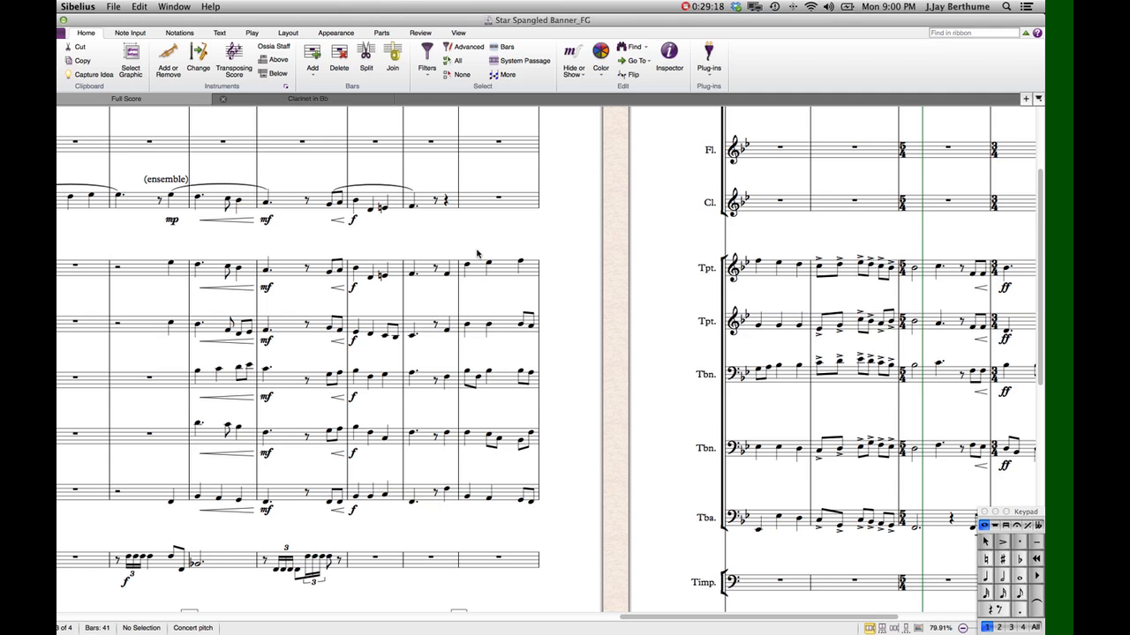
pyautogui.scroll(-3, 492, 254)
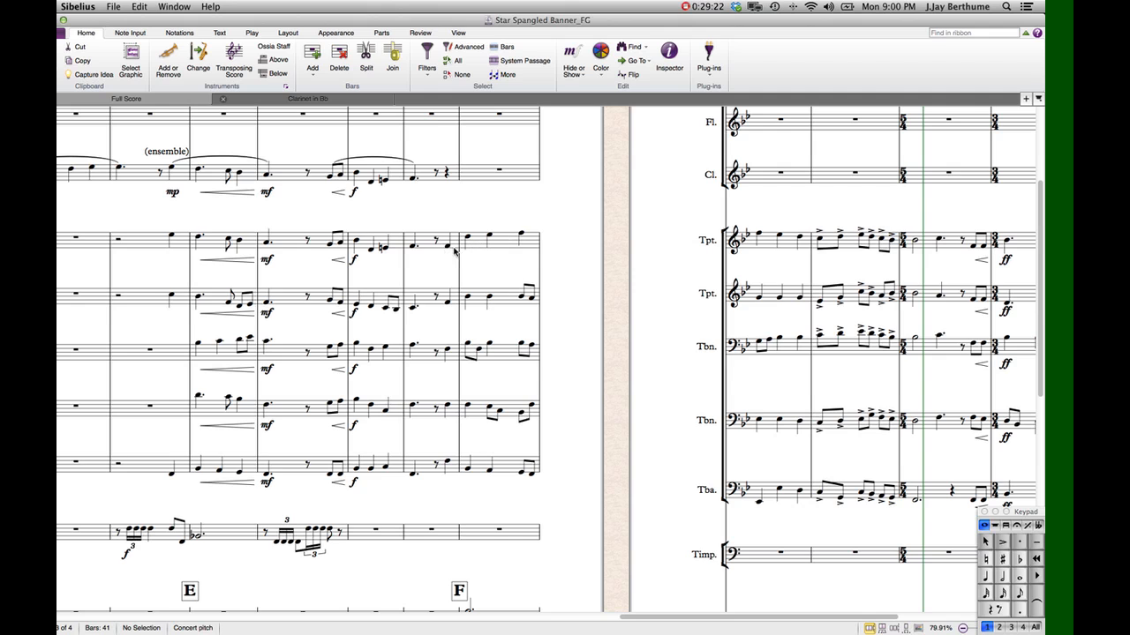
pyautogui.click(450, 248)
# - Check the arco violin entry at rehearsal mark F, including Violin 3's first note, and select Violin 2's bar 32
pyautogui.scroll(-10, 468, 268)
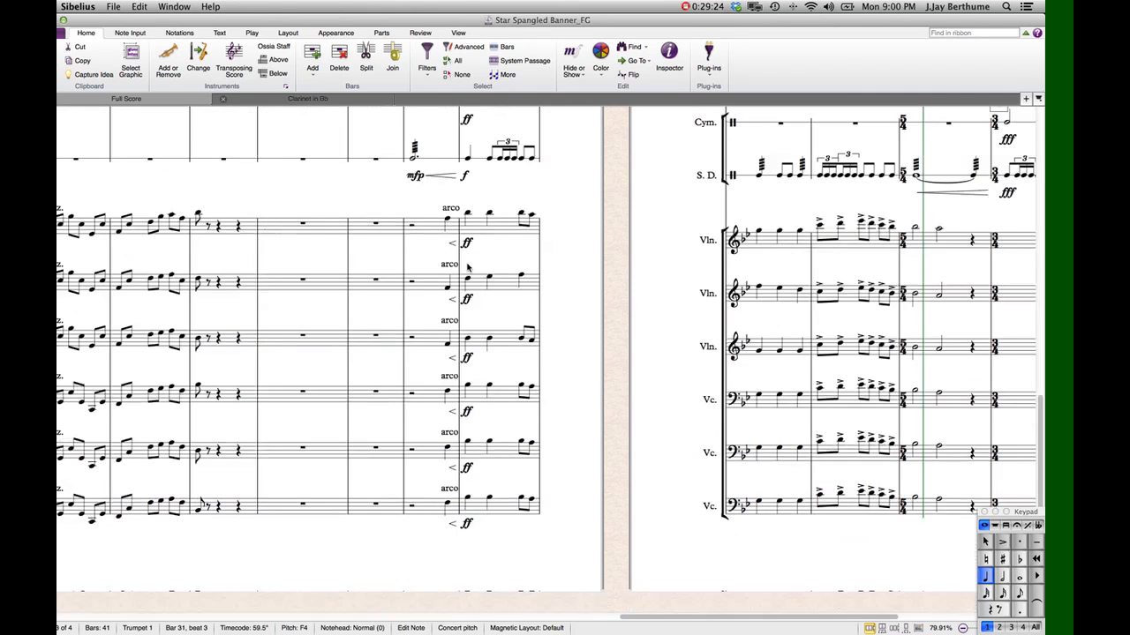
pyautogui.click(465, 216)
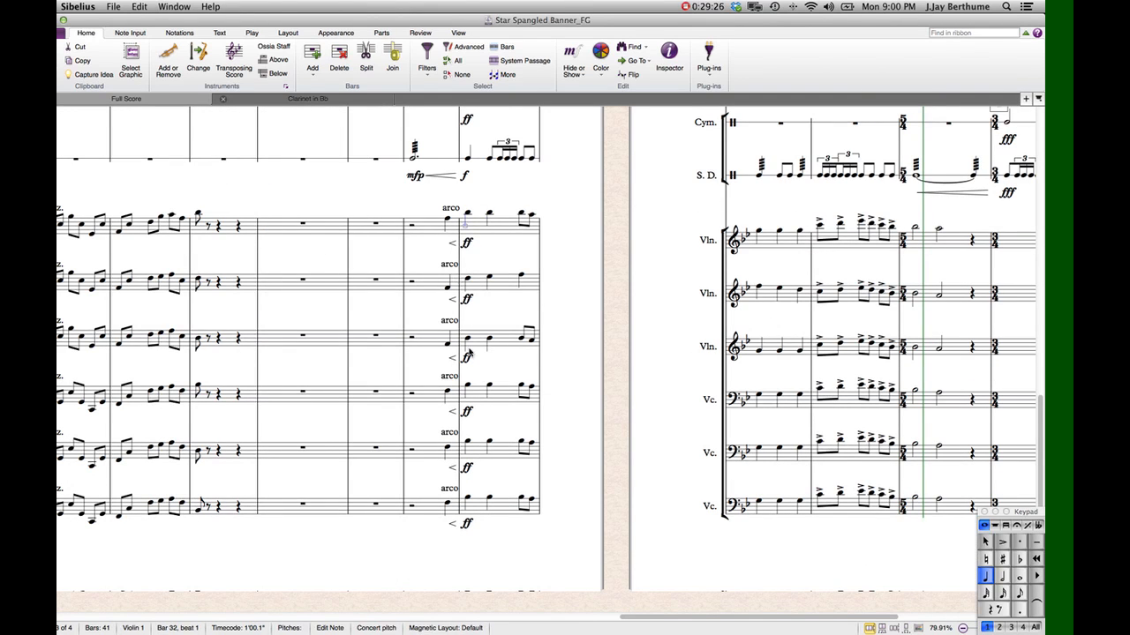
pyautogui.hscroll(2, 448, 296)
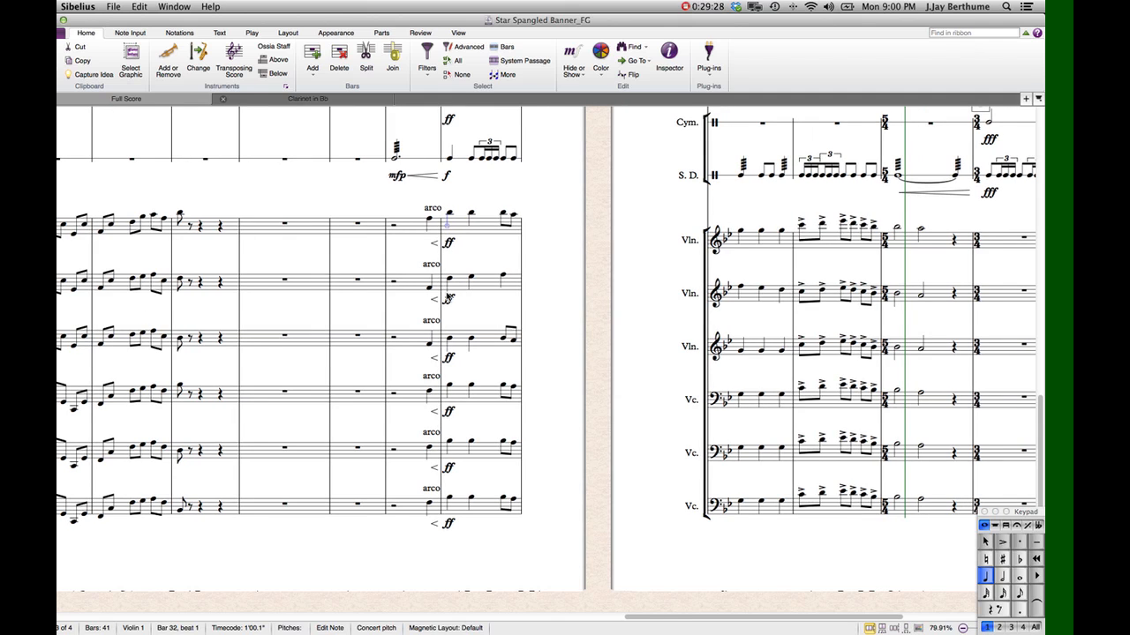
pyautogui.hscroll(5, 448, 296)
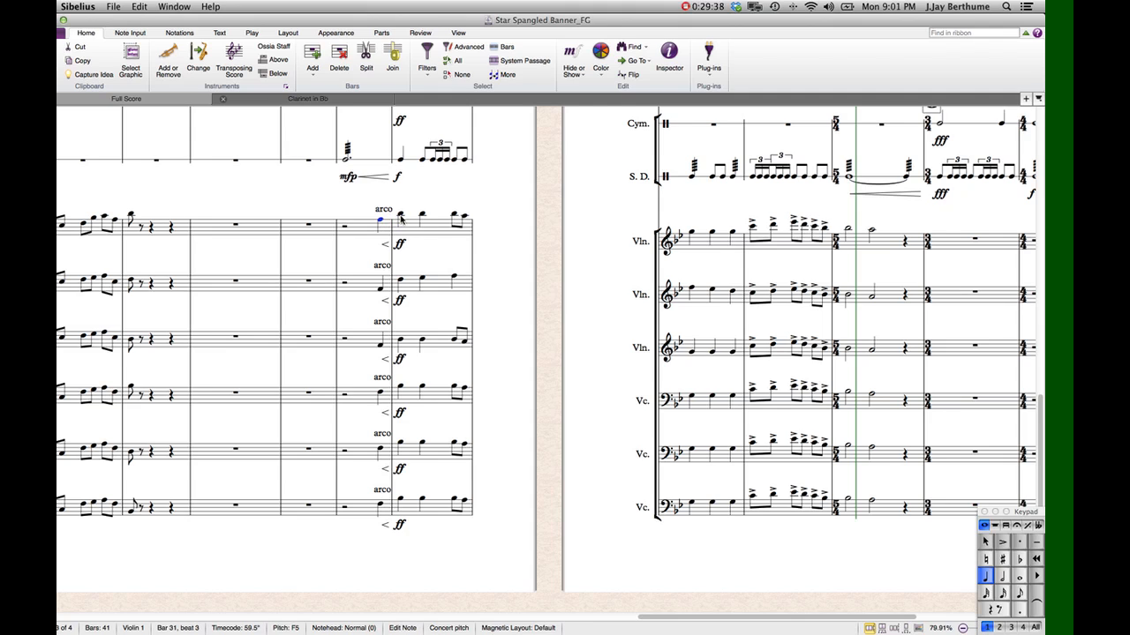
pyautogui.click(400, 280)
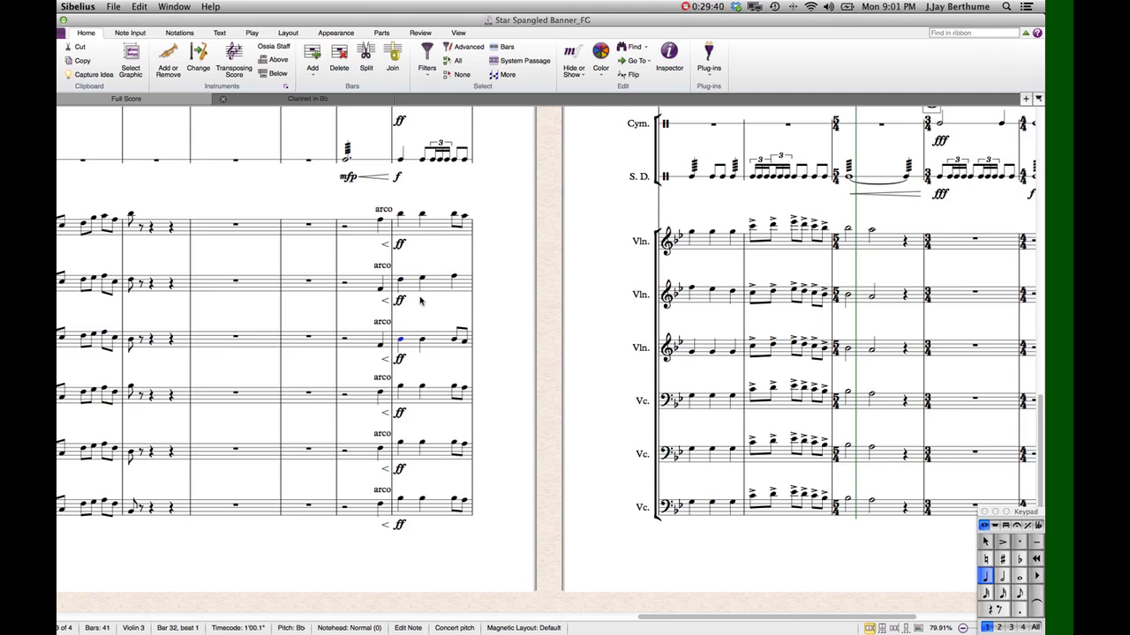
pyautogui.click(421, 286)
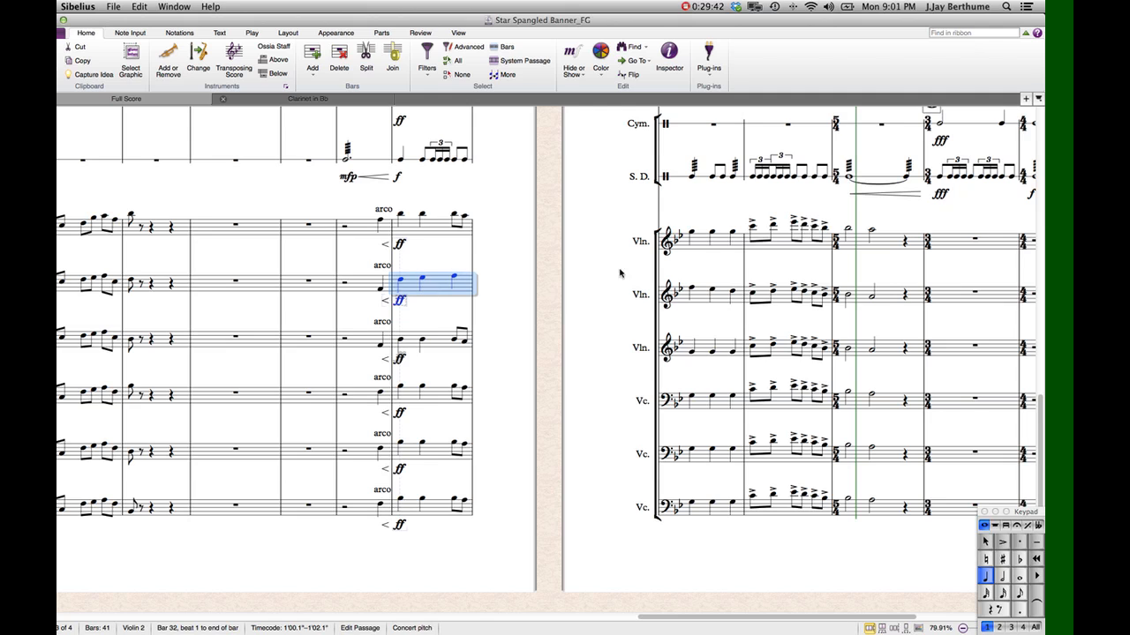
# - Check Violin 1's note on beat 2 of bar 32 and compare the string scoring with the preceding pizzicato and slurred passages
pyautogui.hscroll(1, 754, 298)
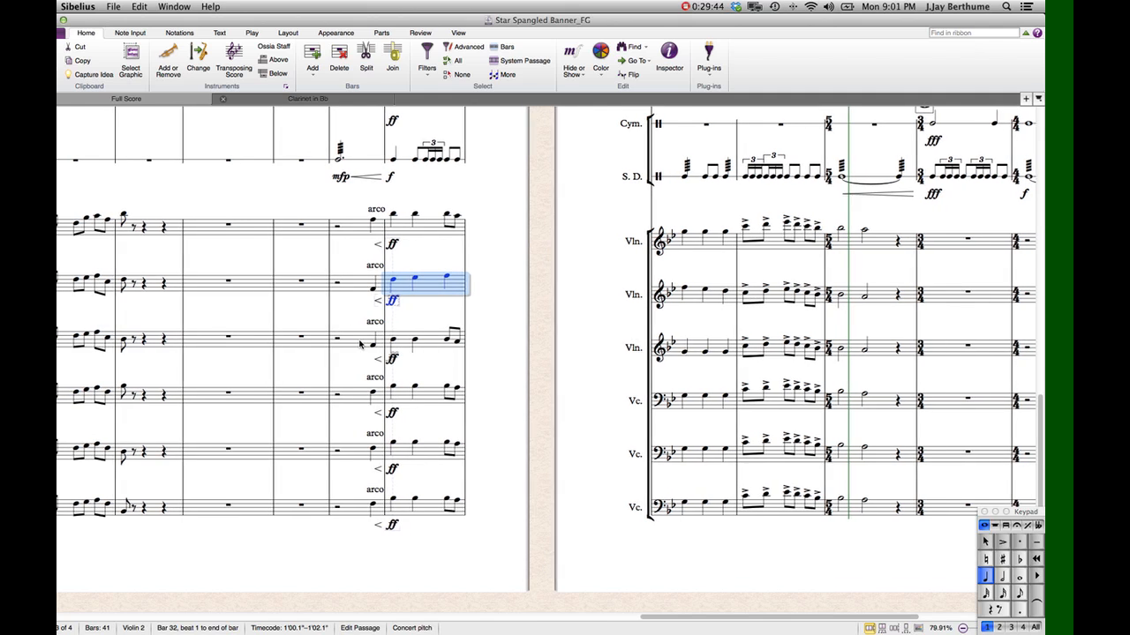
pyautogui.hscroll(-3, 362, 342)
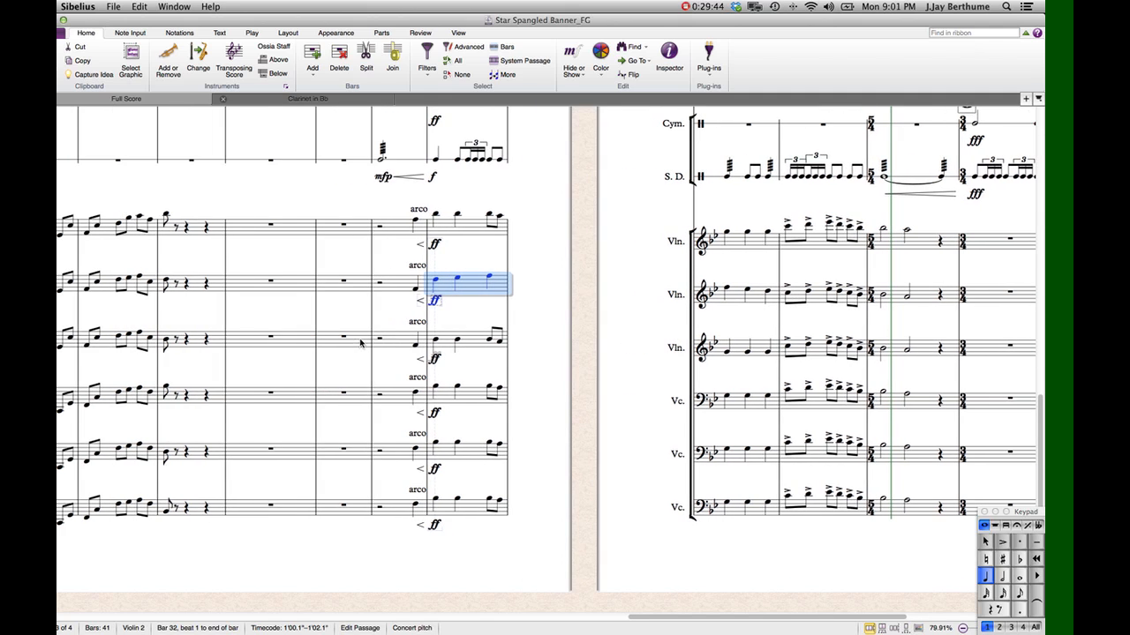
pyautogui.click(417, 224)
pyautogui.hscroll(-10, 418, 224)
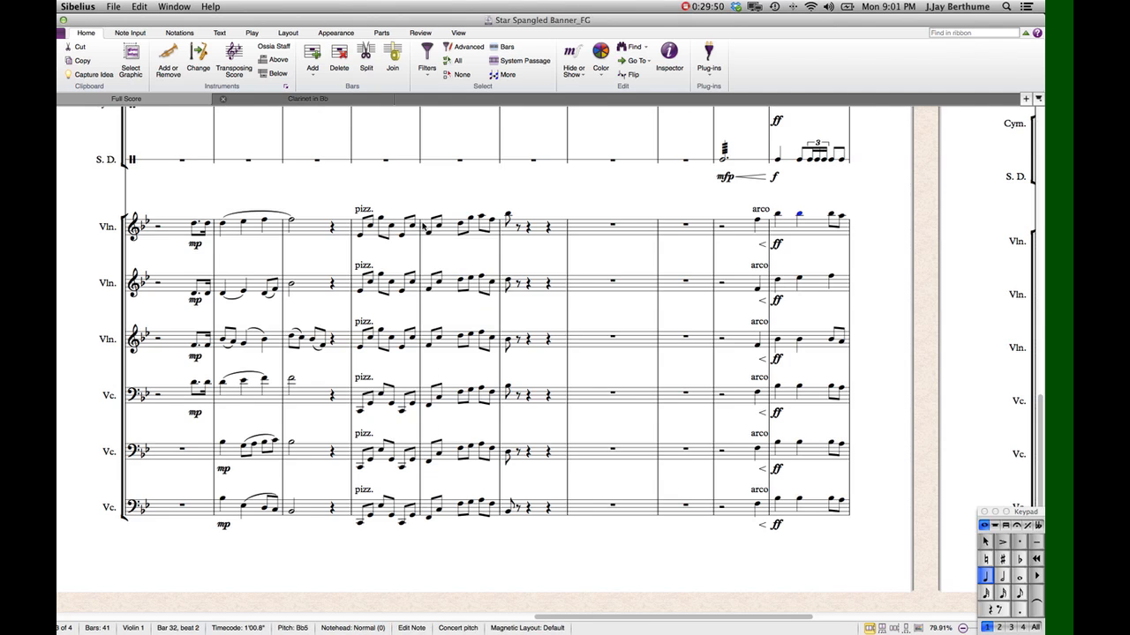
pyautogui.hscroll(-5, 450, 229)
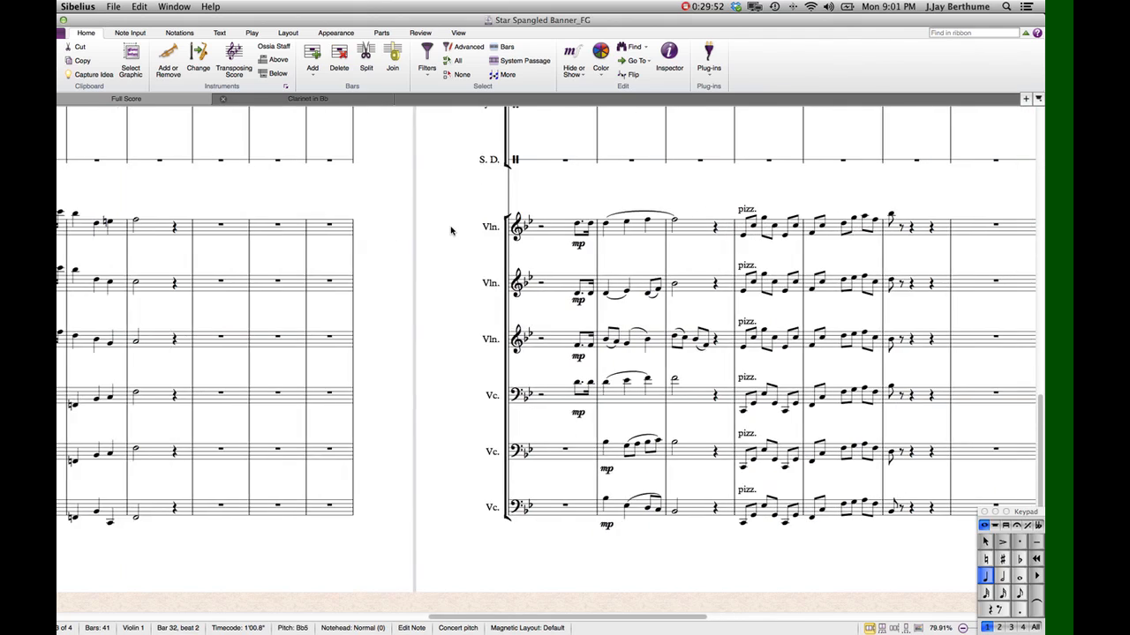
pyautogui.hscroll(10, 450, 229)
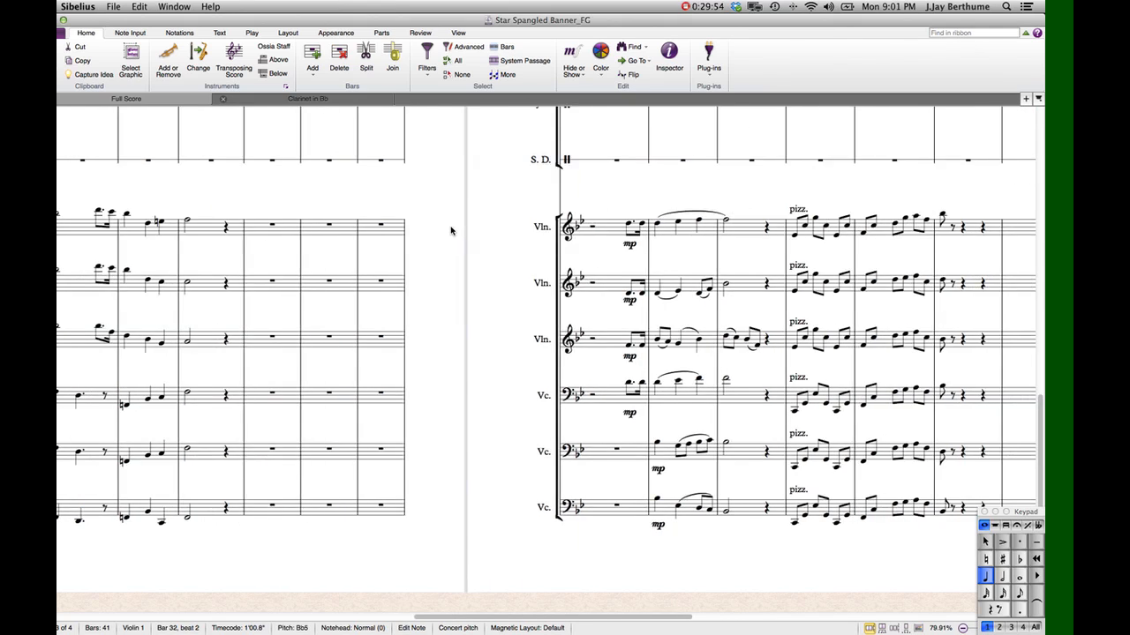
pyautogui.hscroll(5, 452, 229)
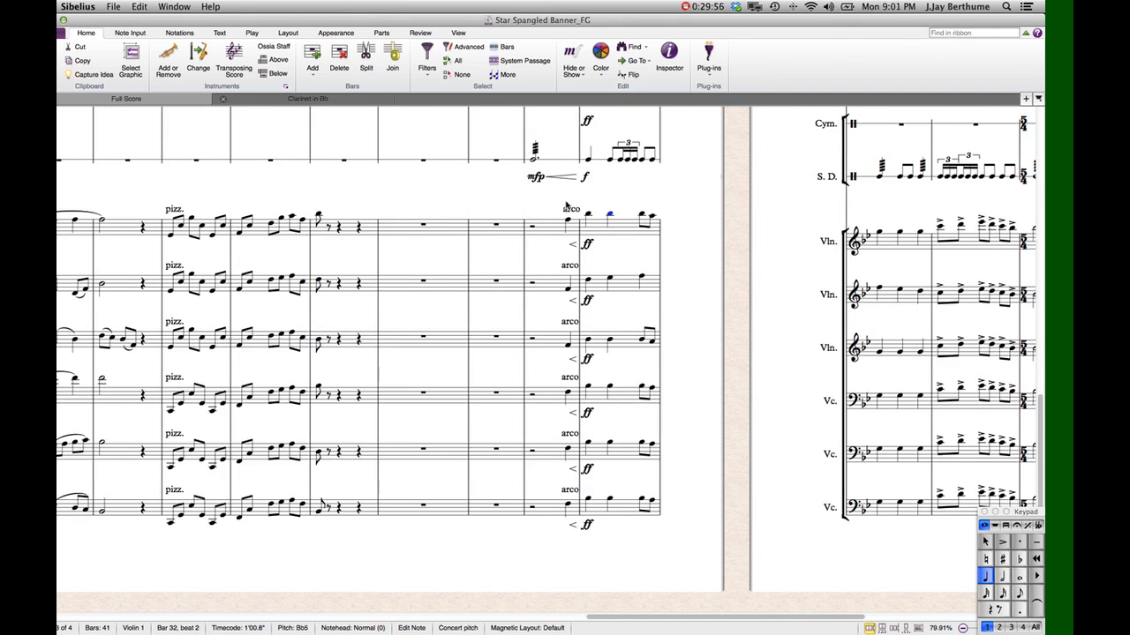
# - Select Violin 3's bar 32 and check the beat 1 notes in the lower strings, including Cello 3
pyautogui.press('Escape')
pyautogui.click(626, 349)
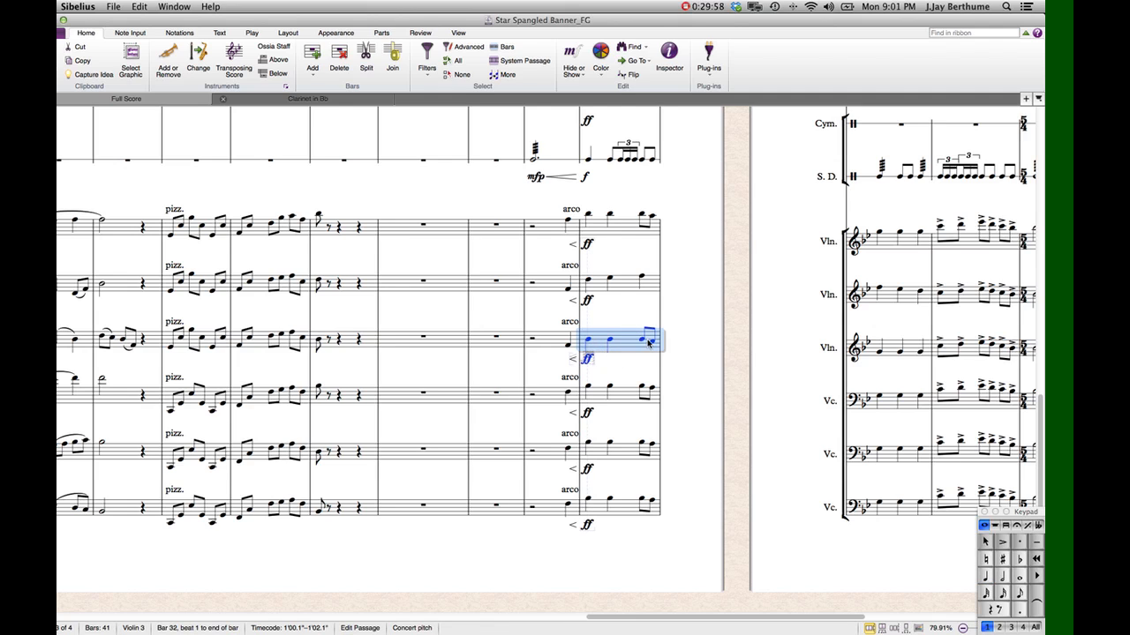
pyautogui.click(586, 338)
pyautogui.click(586, 386)
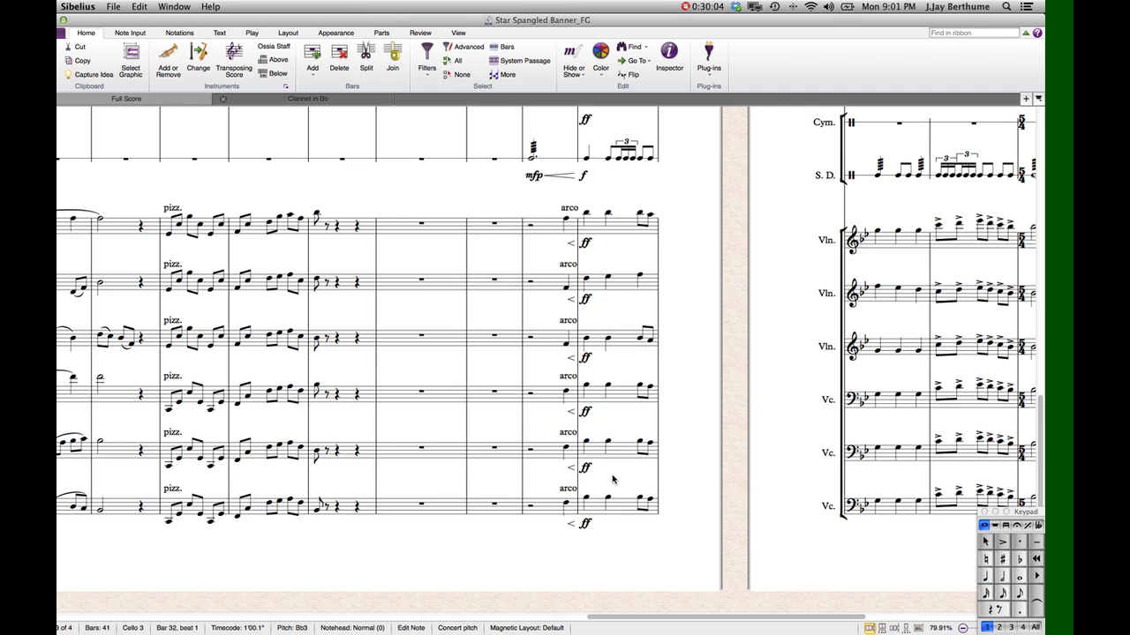
pyautogui.press('Escape')
# - Step through Trumpet 1's melody from beat 1 of bar 32 to beat 3 of bar 35
pyautogui.press('space')
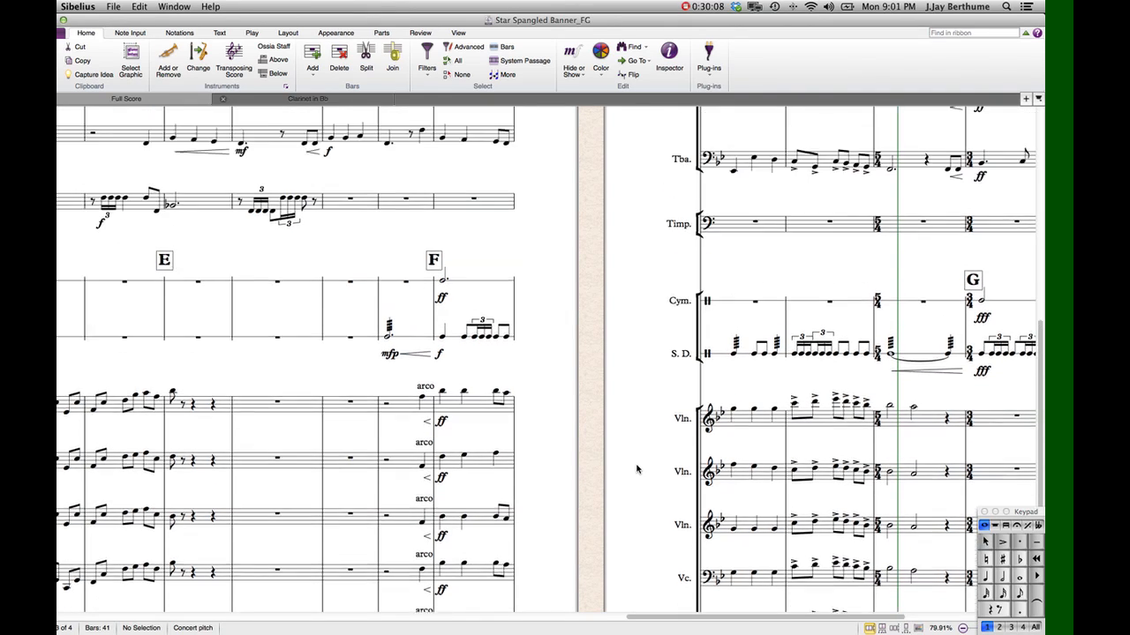
pyautogui.scroll(2, 636, 469)
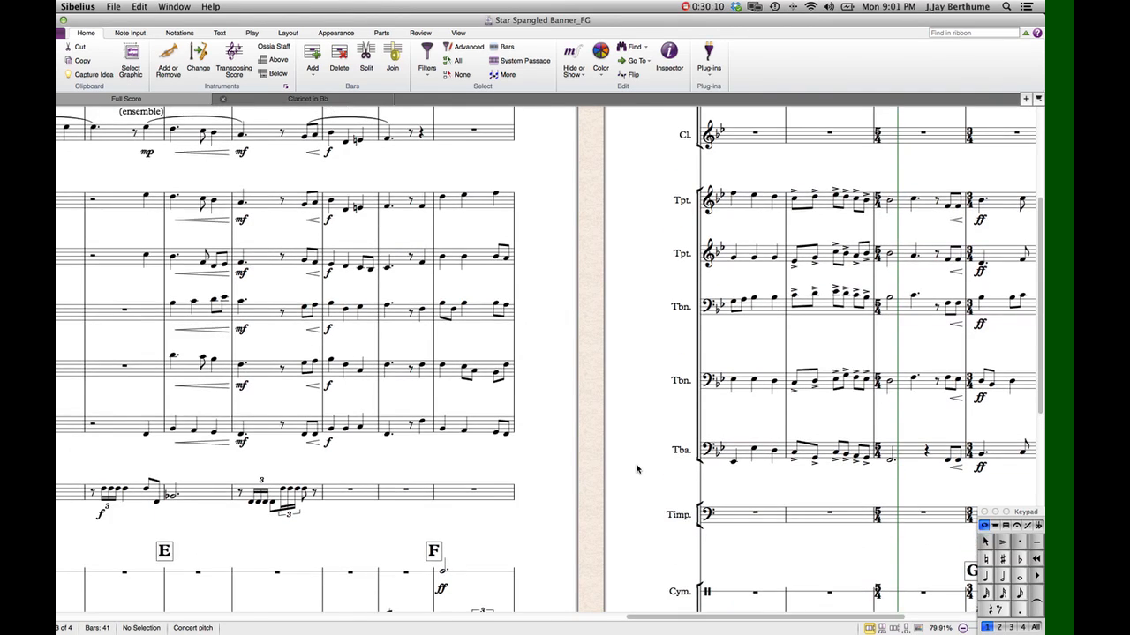
pyautogui.click(441, 199)
pyautogui.press('Right')
pyautogui.press('Right')
pyautogui.press('Right')
pyautogui.press('Right')
pyautogui.press('Right')
pyautogui.press('Right')
pyautogui.press('Right')
pyautogui.press('Right')
pyautogui.press('Right')
pyautogui.press('Right')
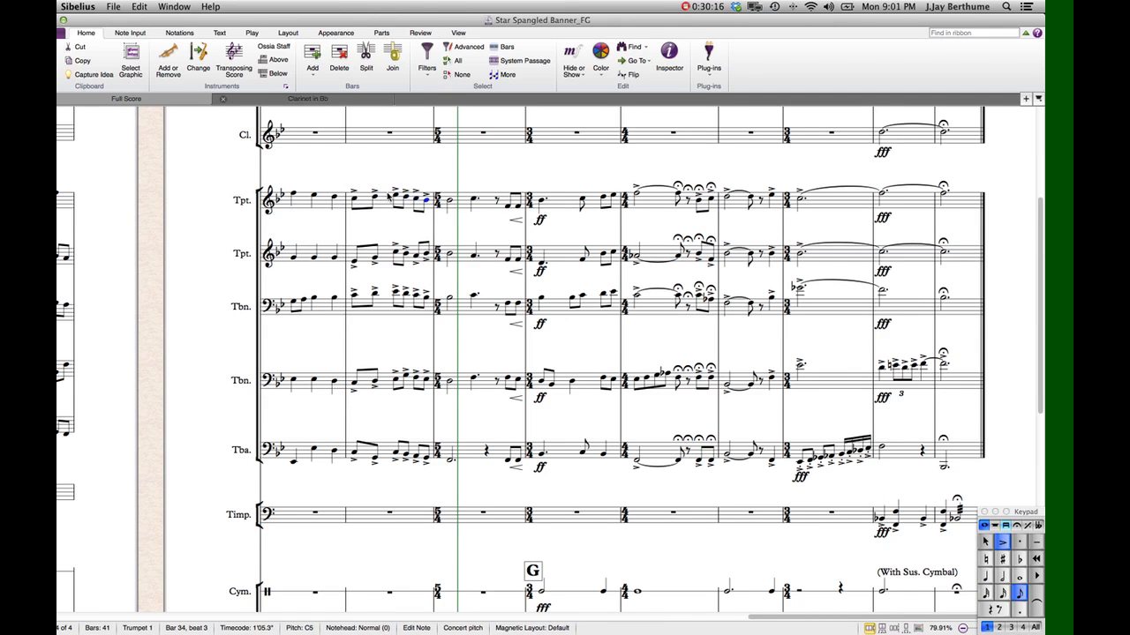
pyautogui.press('Right')
pyautogui.press('Right')
pyautogui.press('Right')
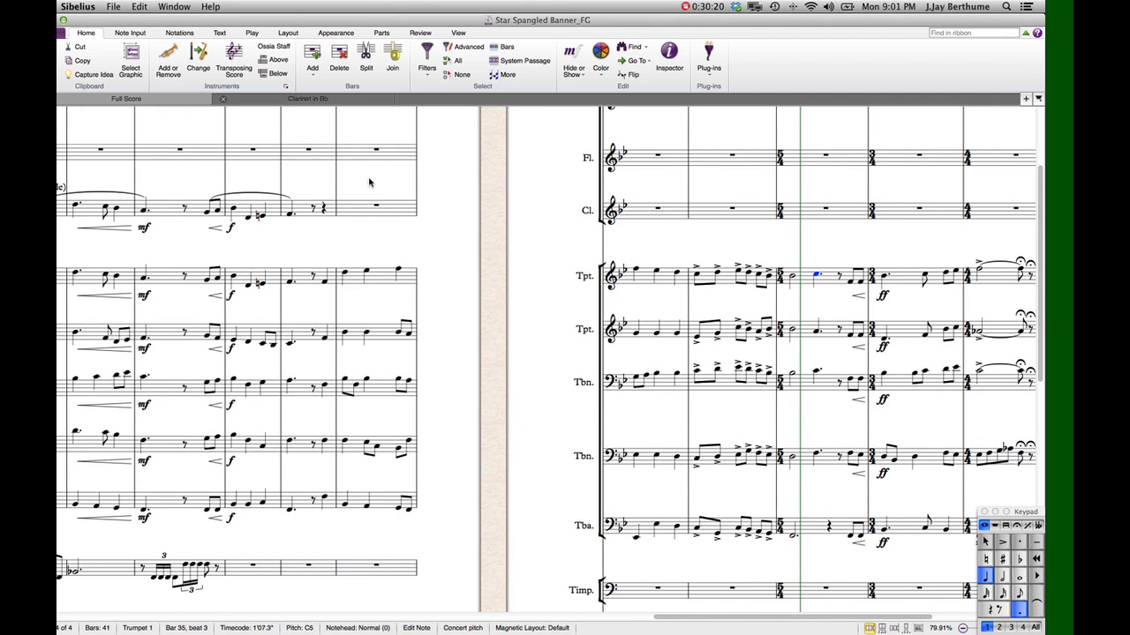
# - Play the score back from Trumpet 1's beat 3 of bar 31 through to the end
pyautogui.scroll(5, 368, 181)
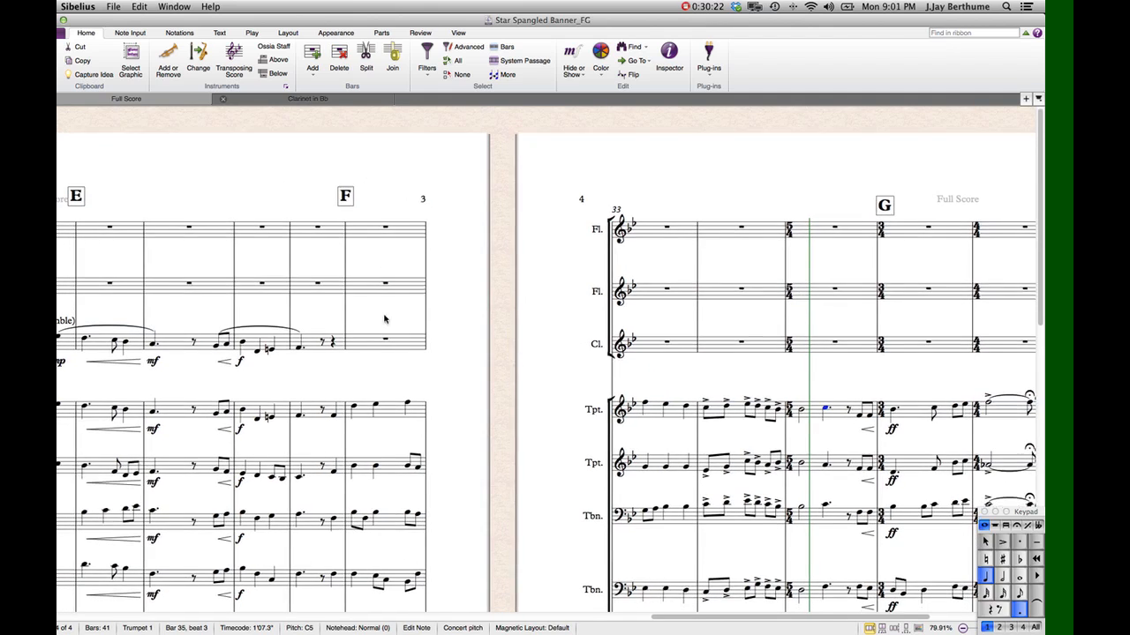
pyautogui.click(337, 412)
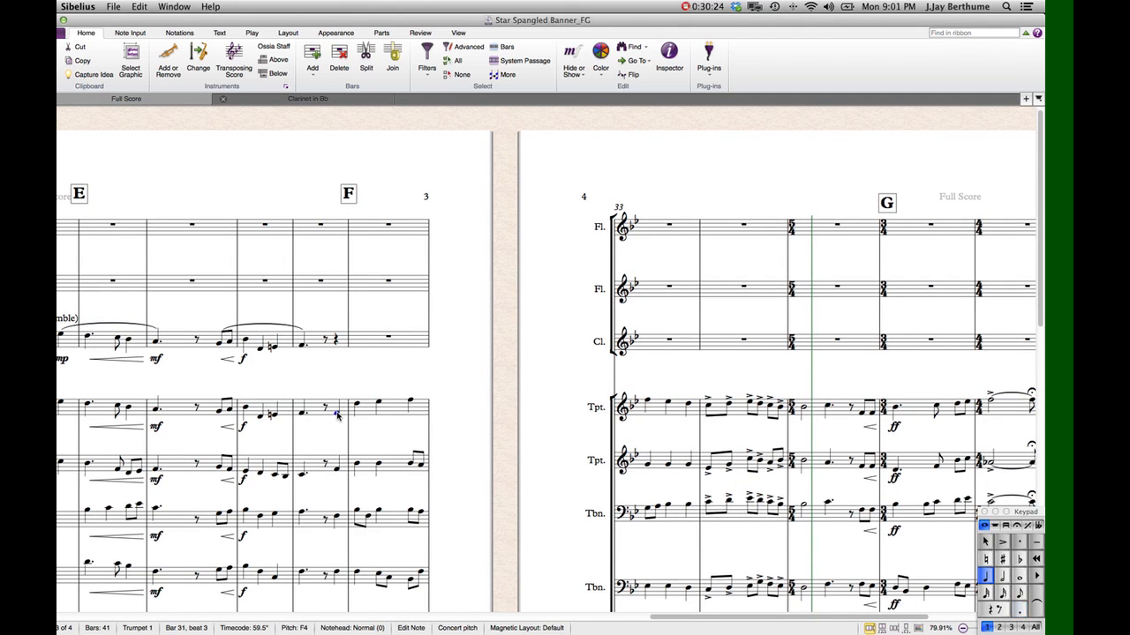
pyautogui.press('super+minus')
pyautogui.press('super+minus')
pyautogui.press('super+minus')
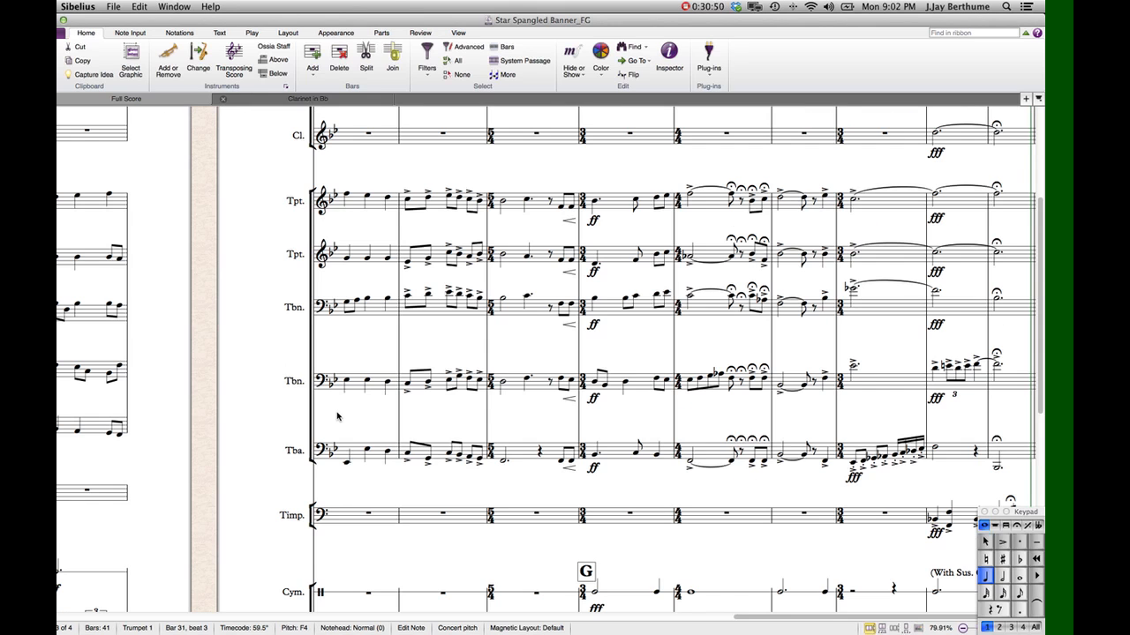
# - Examine the scoring from bar 33 to the end and check Trumpet 1's note on beat 1 of bar 37
pyautogui.scroll(5, 347, 369)
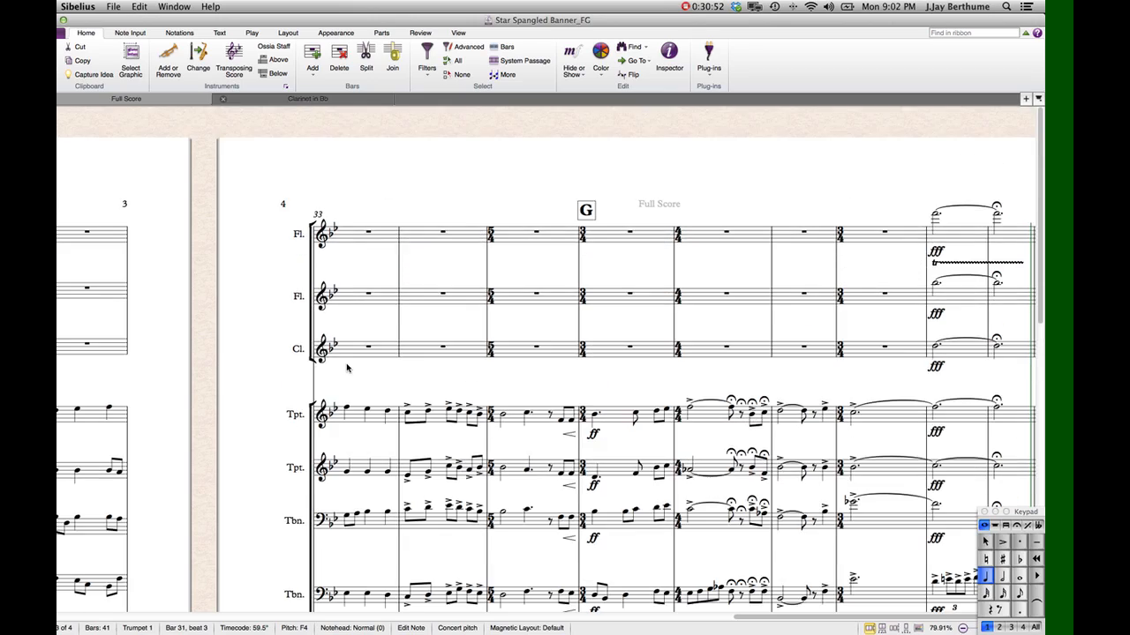
pyautogui.scroll(-6, 347, 369)
pyautogui.hscroll(2, 346, 369)
pyautogui.scroll(-5, 347, 369)
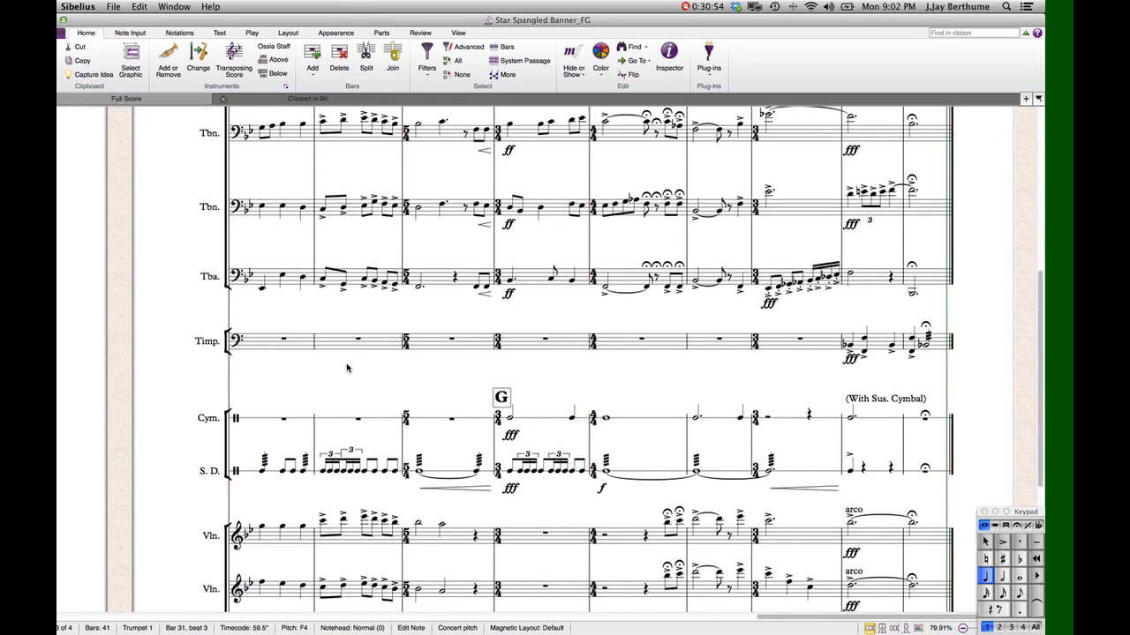
pyautogui.scroll(5, 347, 369)
pyautogui.hscroll(-1, 347, 369)
pyautogui.scroll(-1, 347, 368)
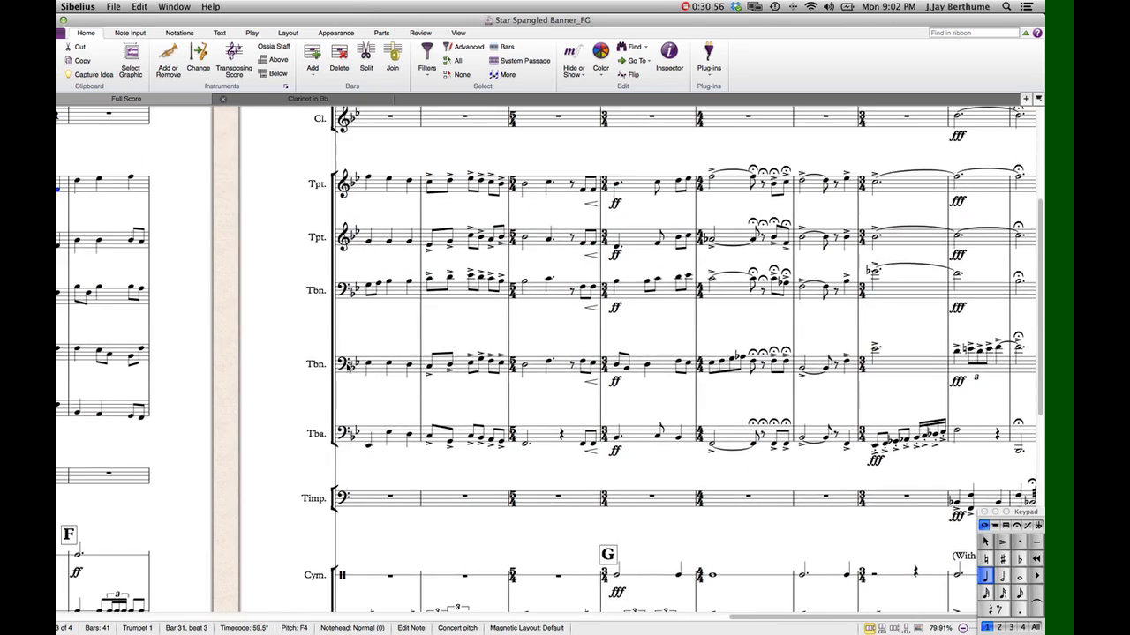
pyautogui.hscroll(1, 347, 369)
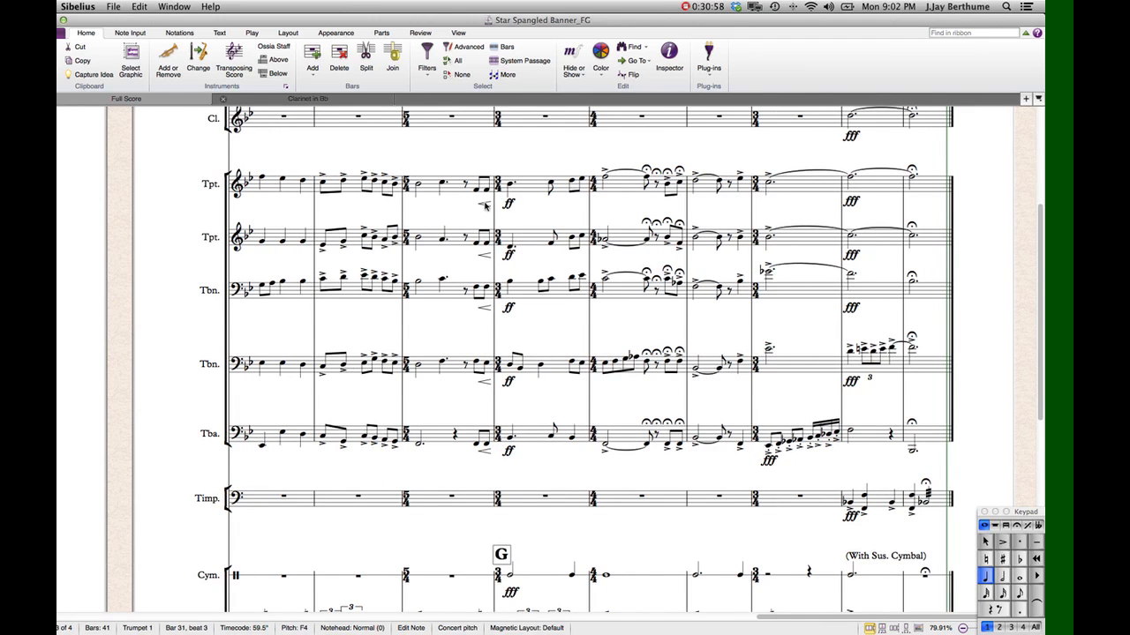
pyautogui.press('Escape')
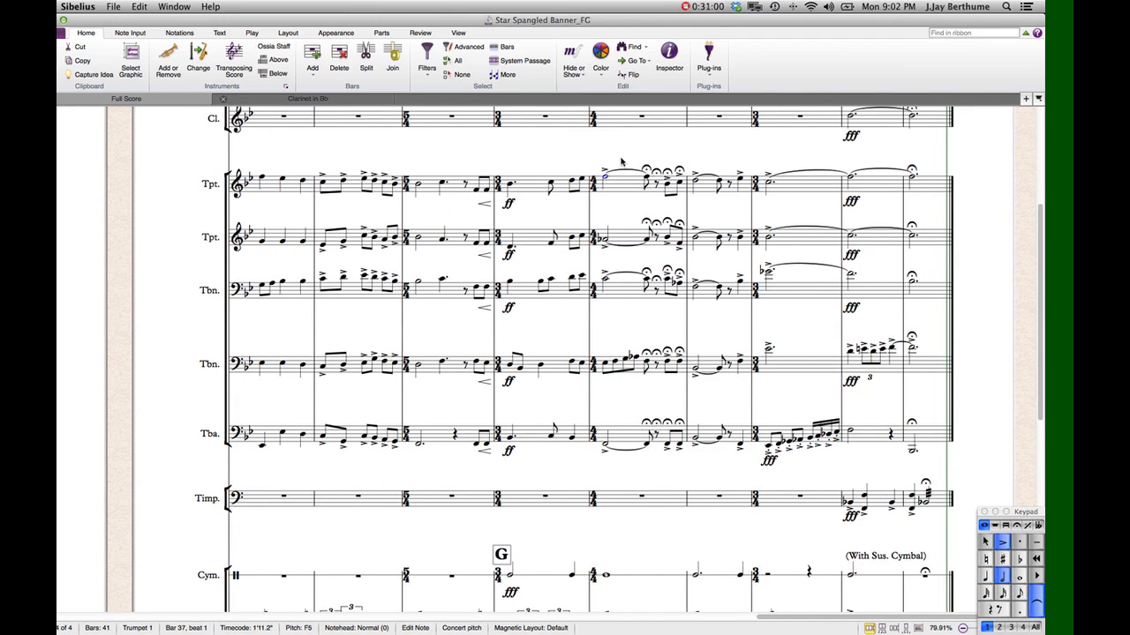
pyautogui.scroll(-2, 645, 181)
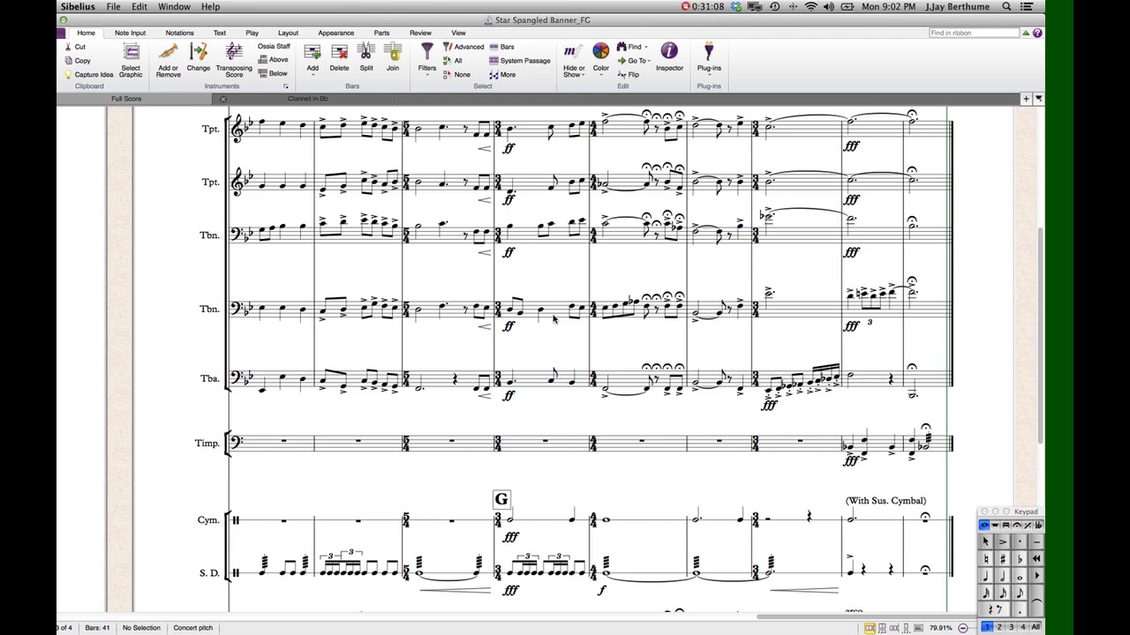
# - Step through Trombone 2's line from beat 5 of bar 35 to beat 2 of bar 37, and clear the selection
pyautogui.click(511, 312)
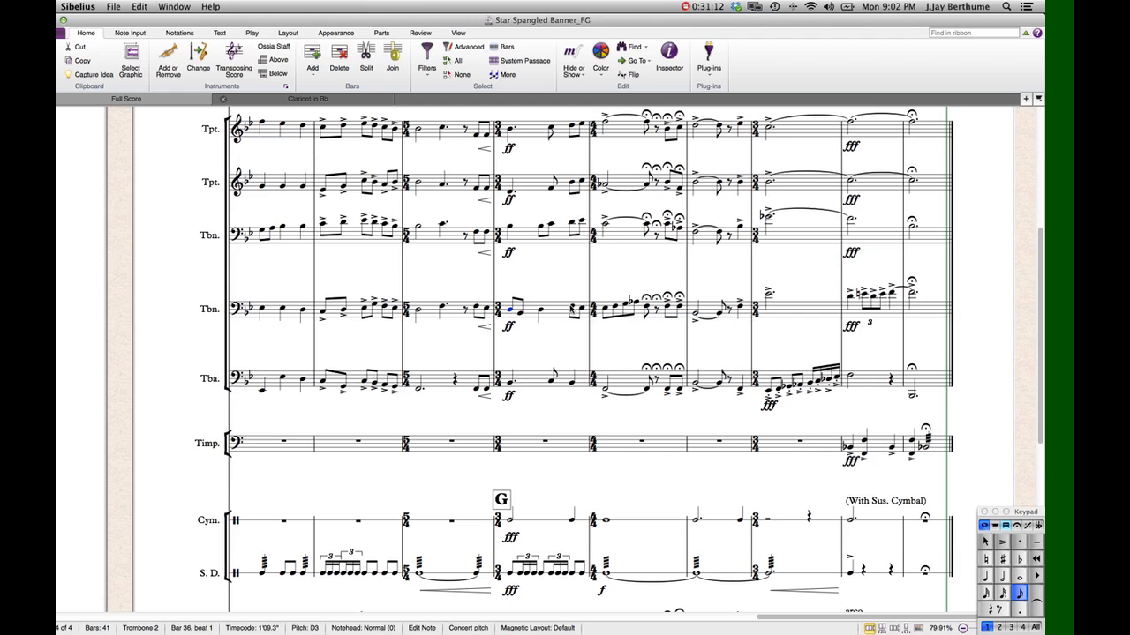
pyautogui.press('Right')
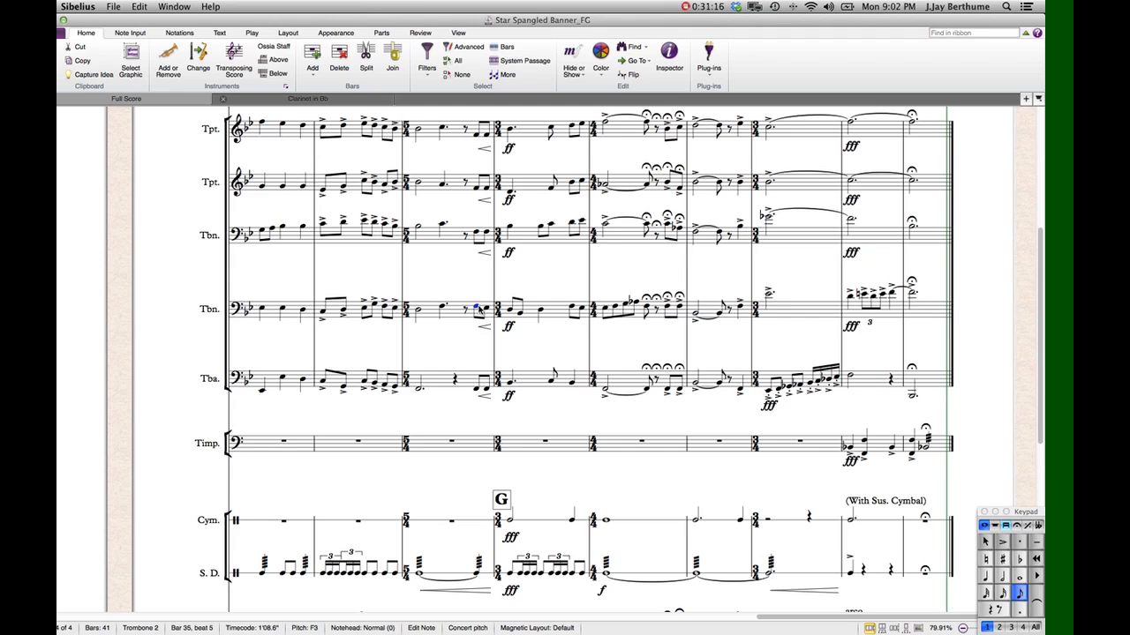
pyautogui.press('Right')
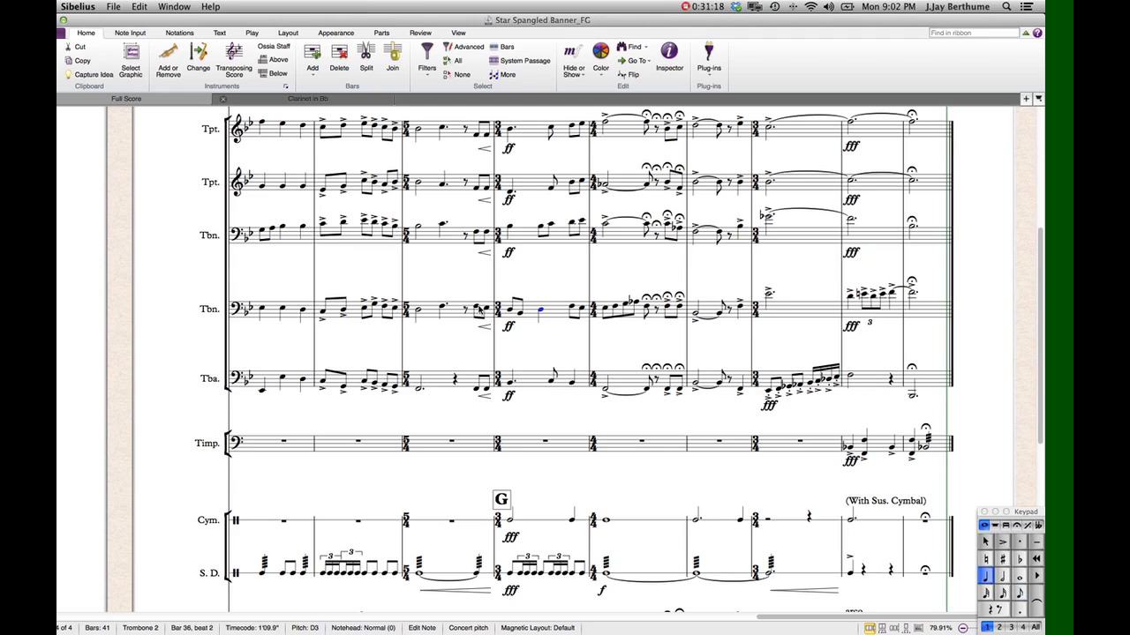
pyautogui.press('Right')
pyautogui.press('Right')
pyautogui.press('Right')
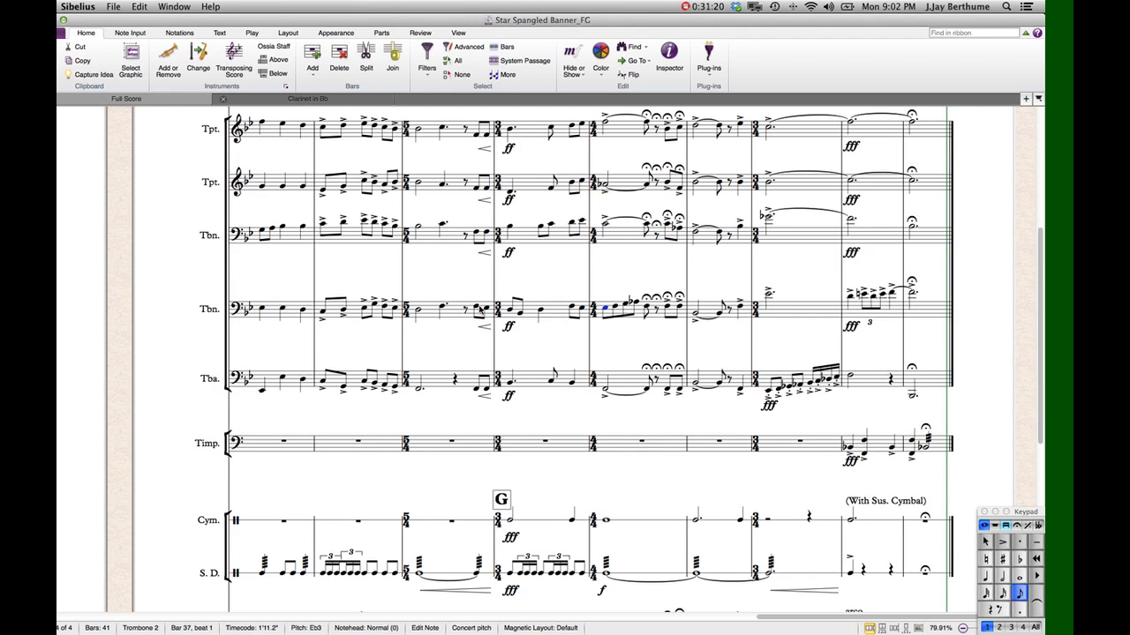
pyautogui.press('Right')
pyautogui.press('Right')
pyautogui.press('Right')
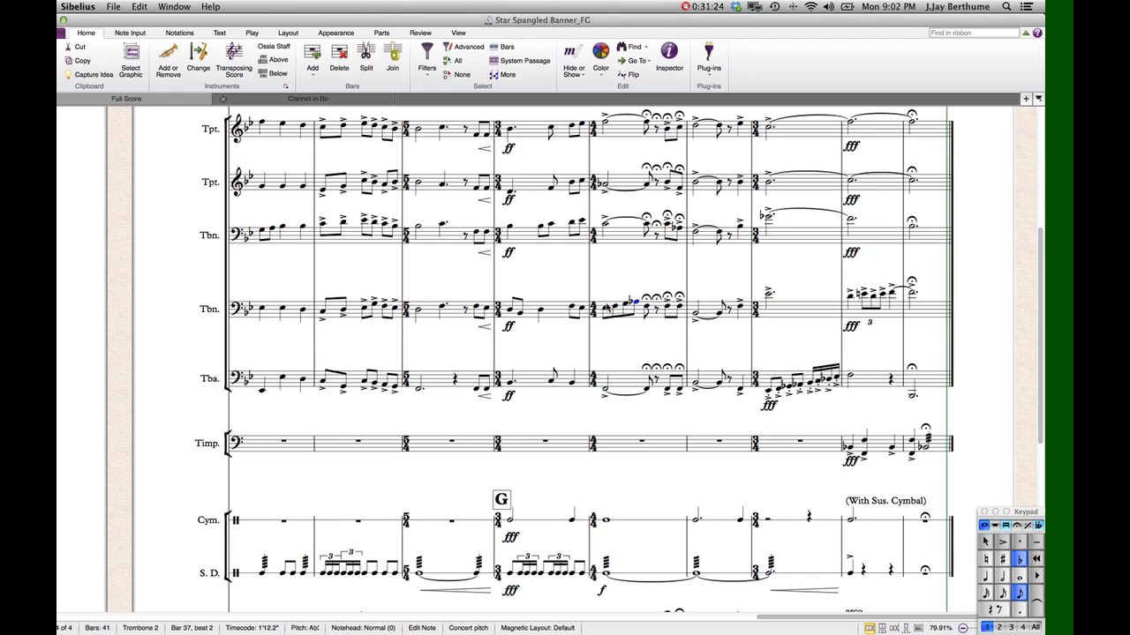
pyautogui.press('Escape')
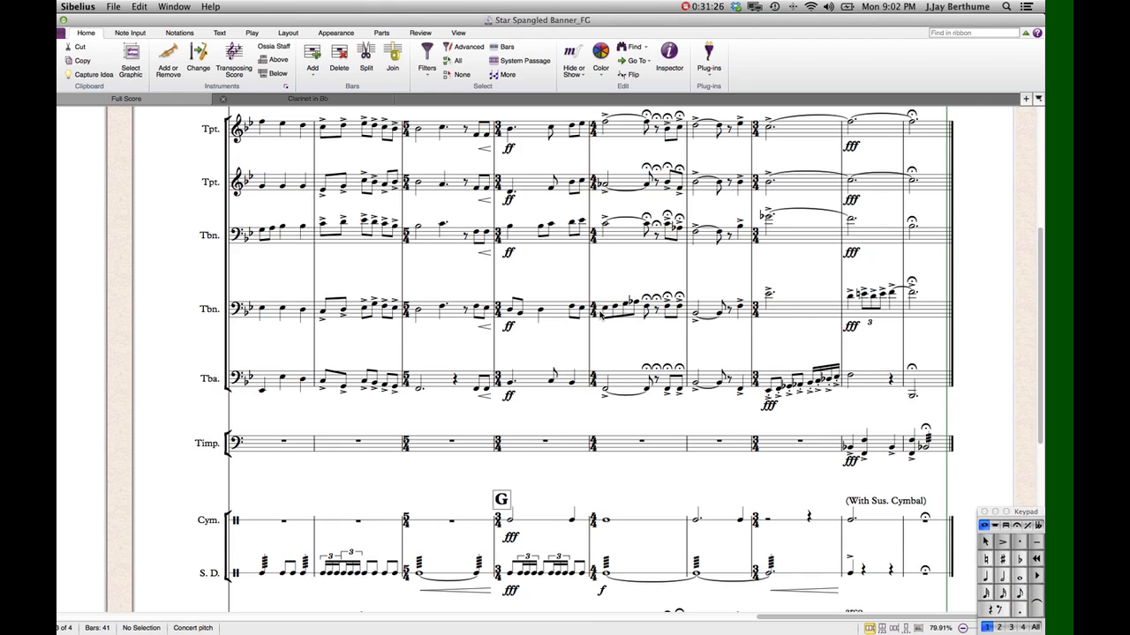
# - Play the score from Trumpet 1's beat 1 of bar 36 while viewing the Trombone 1 channel in the Mixer, and close the Mixer
pyautogui.scroll(-1, 618, 284)
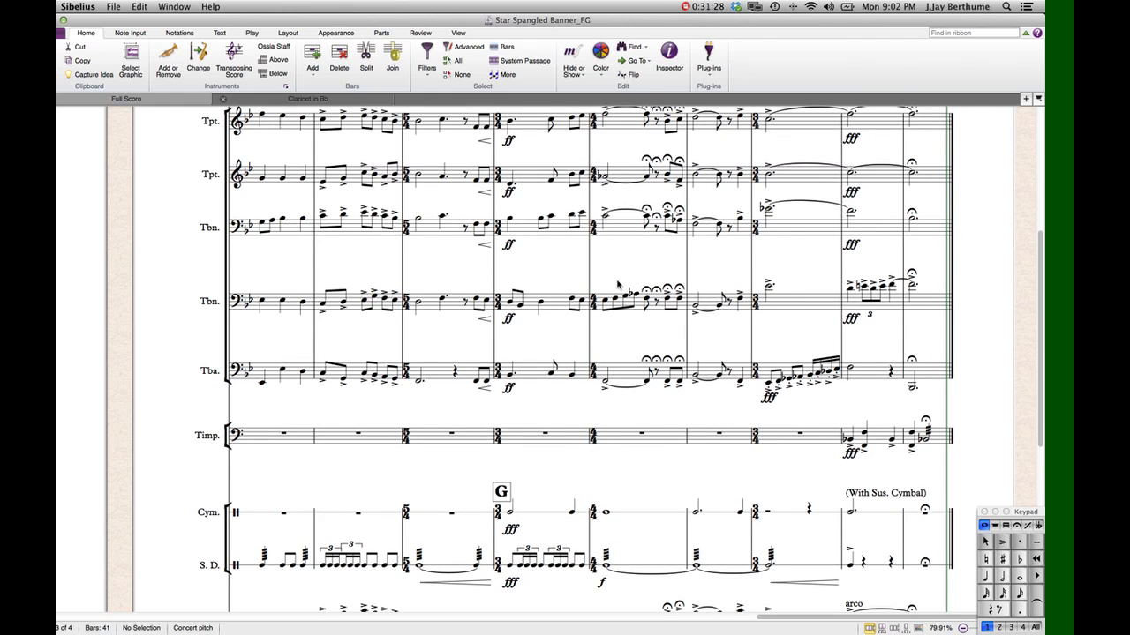
pyautogui.scroll(2, 617, 284)
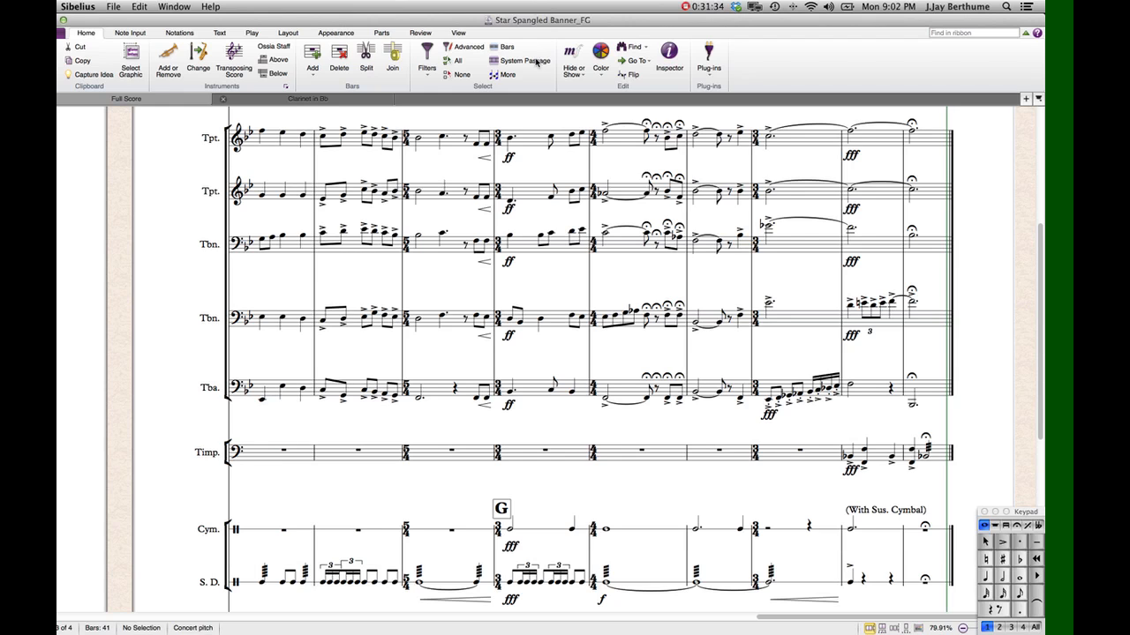
pyautogui.scroll(4, 715, 153)
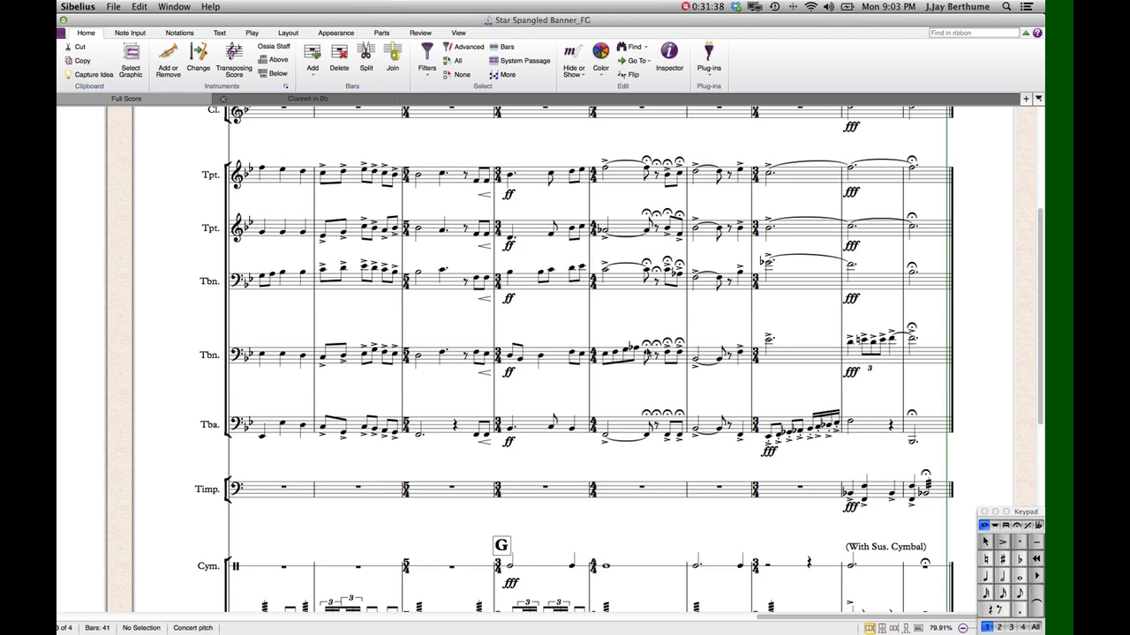
pyautogui.click(511, 181)
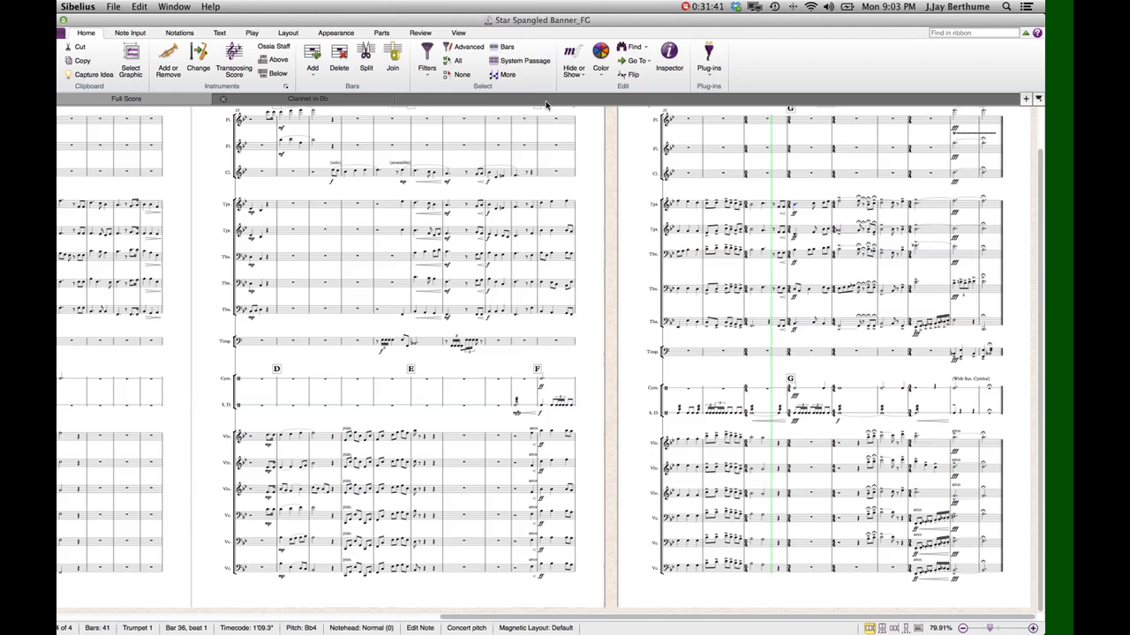
pyautogui.press('super+minus')
pyautogui.press('super+minus')
pyautogui.press('super+minus')
pyautogui.click(458, 33)
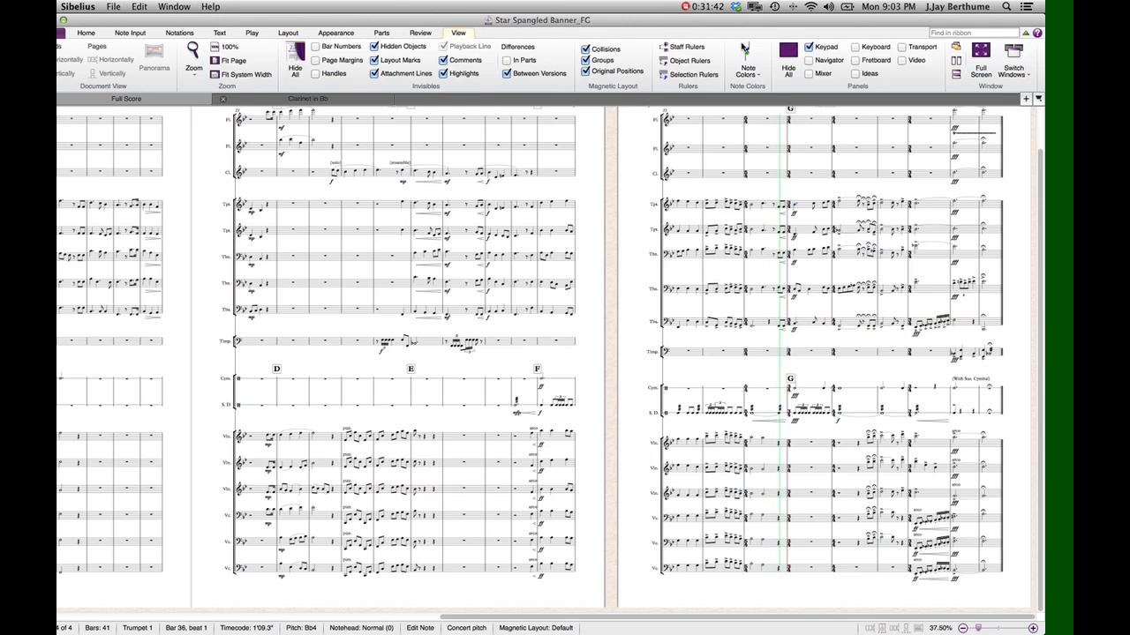
pyautogui.click(809, 74)
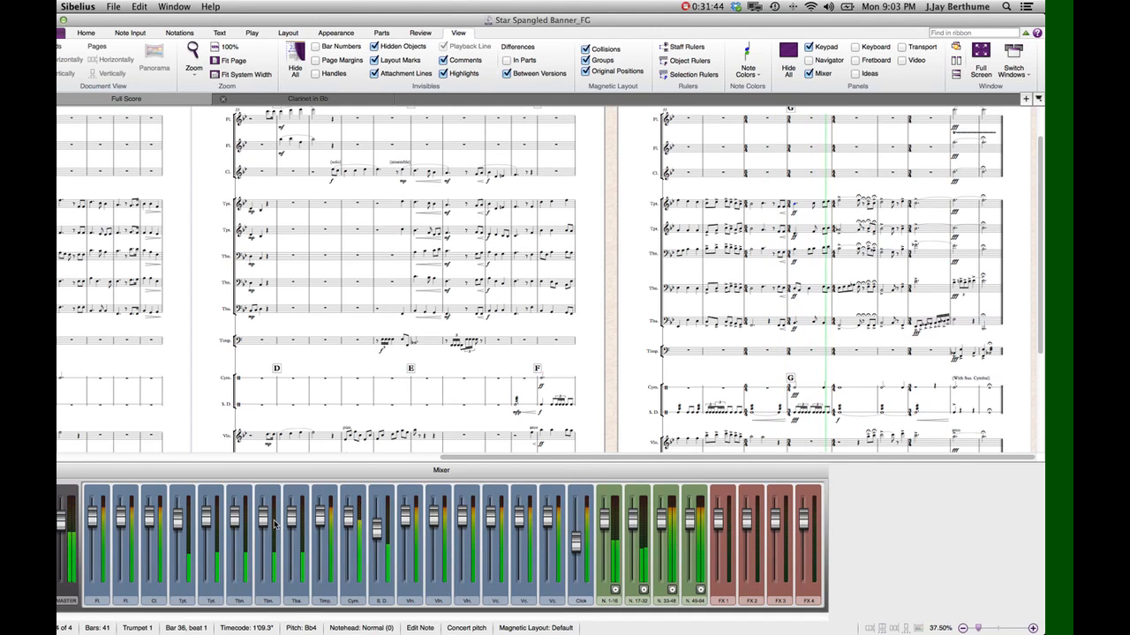
pyautogui.moveTo(235, 519)
pyautogui.mouseDown()
pyautogui.moveTo(238, 508)
pyautogui.moveTo(239, 526)
pyautogui.mouseUp()
pyautogui.press('space')
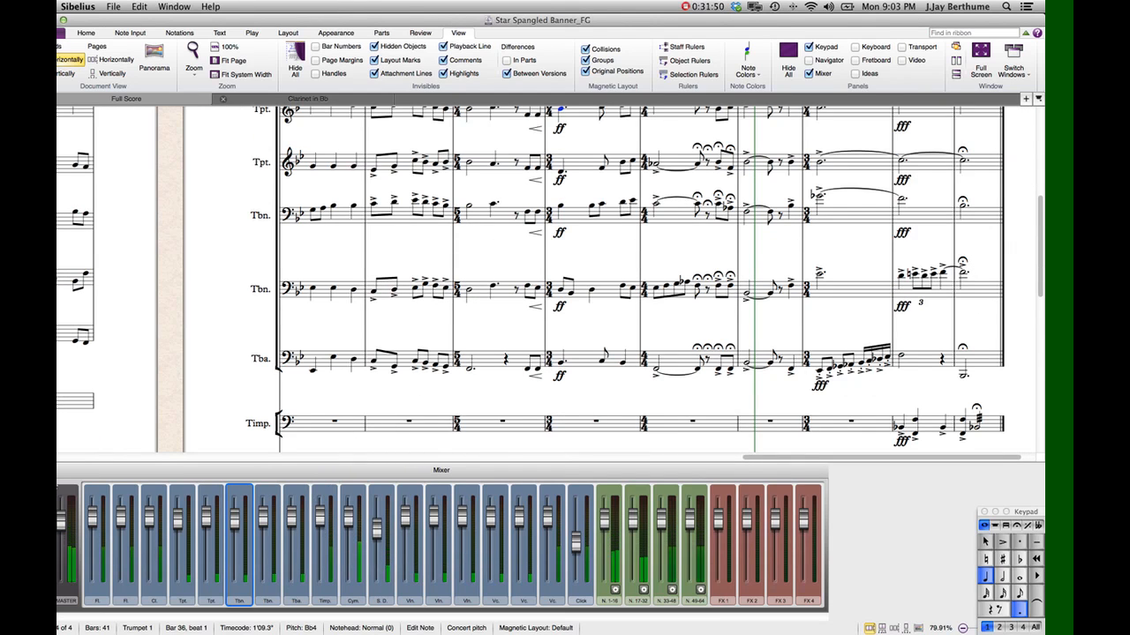
pyautogui.press('m')
# - Examine the percussion, violin and cello scoring around rehearsal mark G, especially the string entry in bars 37 and 38
pyautogui.scroll(-8, 617, 282)
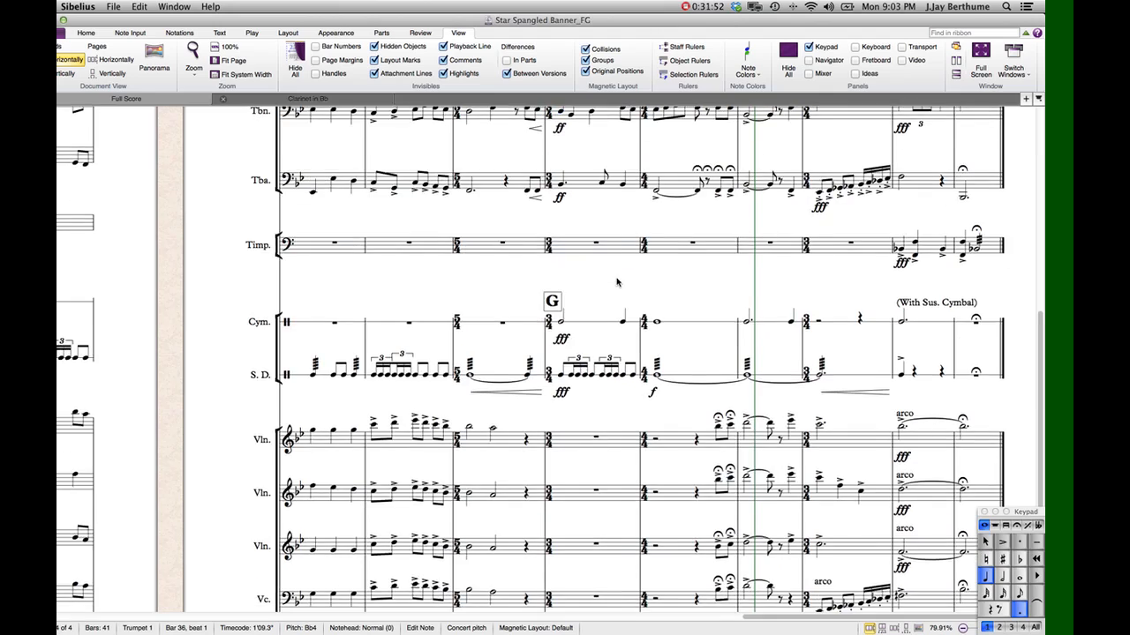
pyautogui.scroll(7, 617, 282)
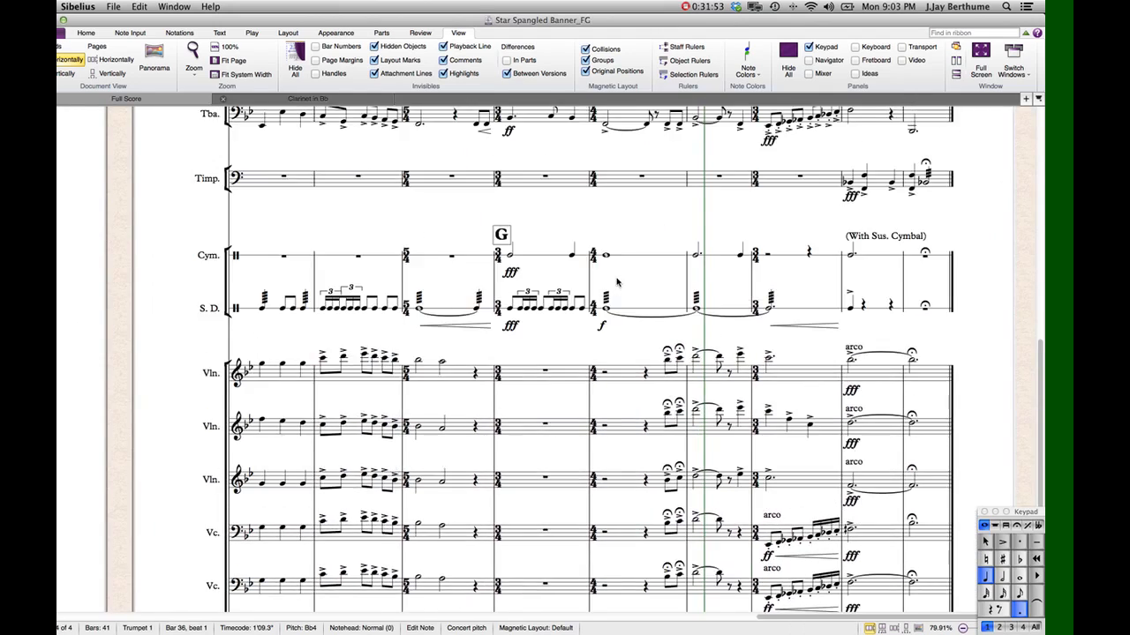
pyautogui.scroll(-3, 617, 282)
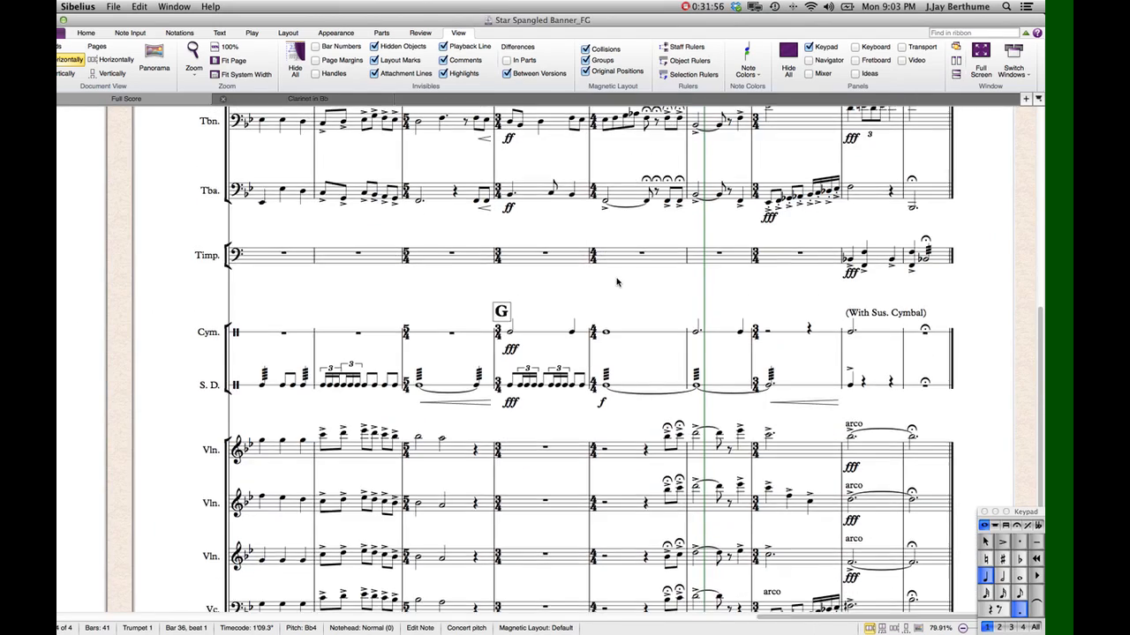
pyautogui.scroll(-2, 666, 320)
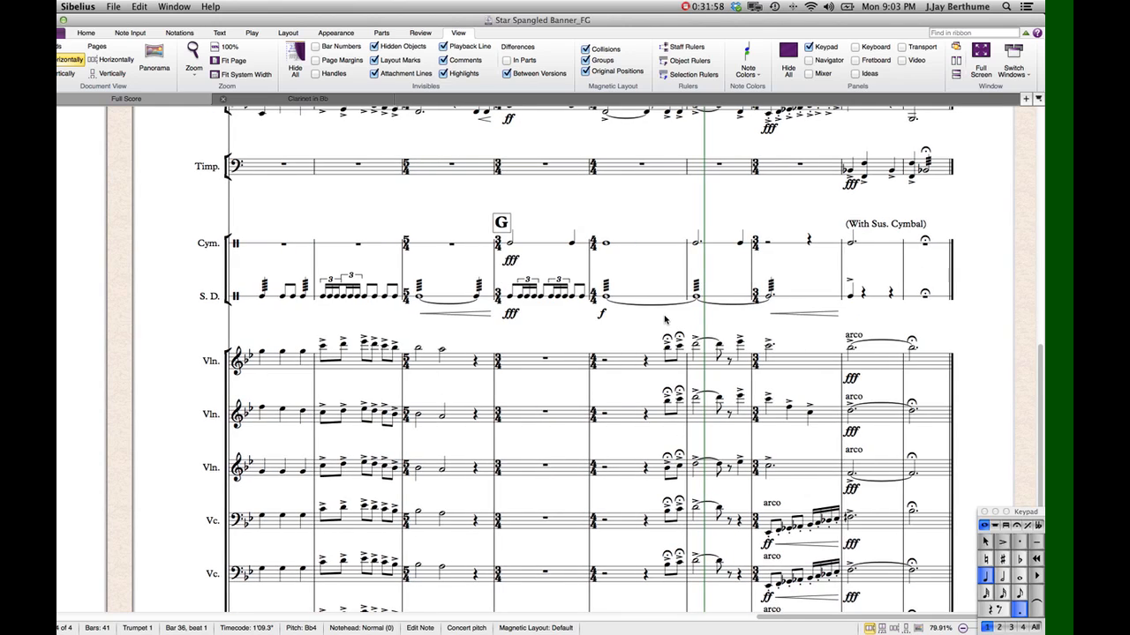
pyautogui.scroll(-2, 666, 319)
pyautogui.scroll(-2, 667, 319)
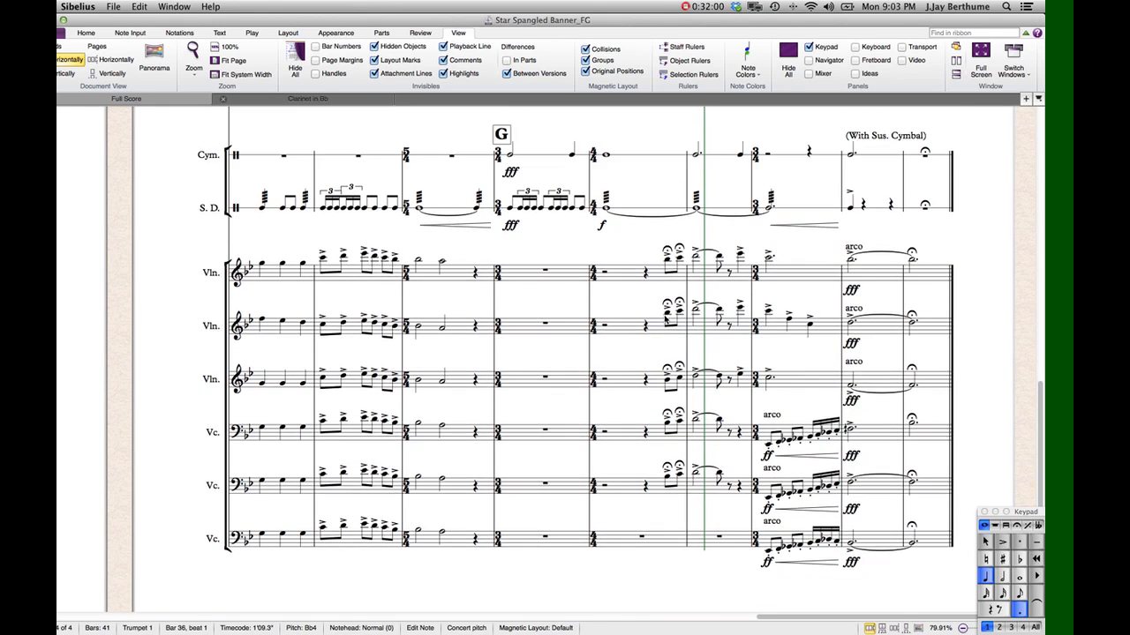
pyautogui.scroll(-1, 737, 434)
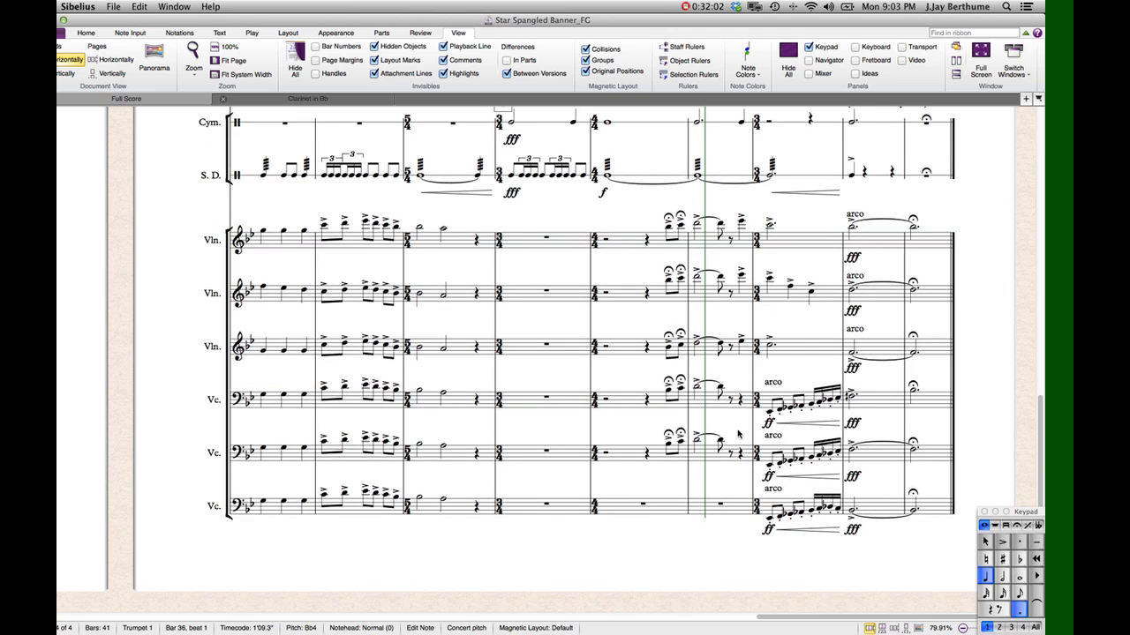
pyautogui.scroll(1, 738, 433)
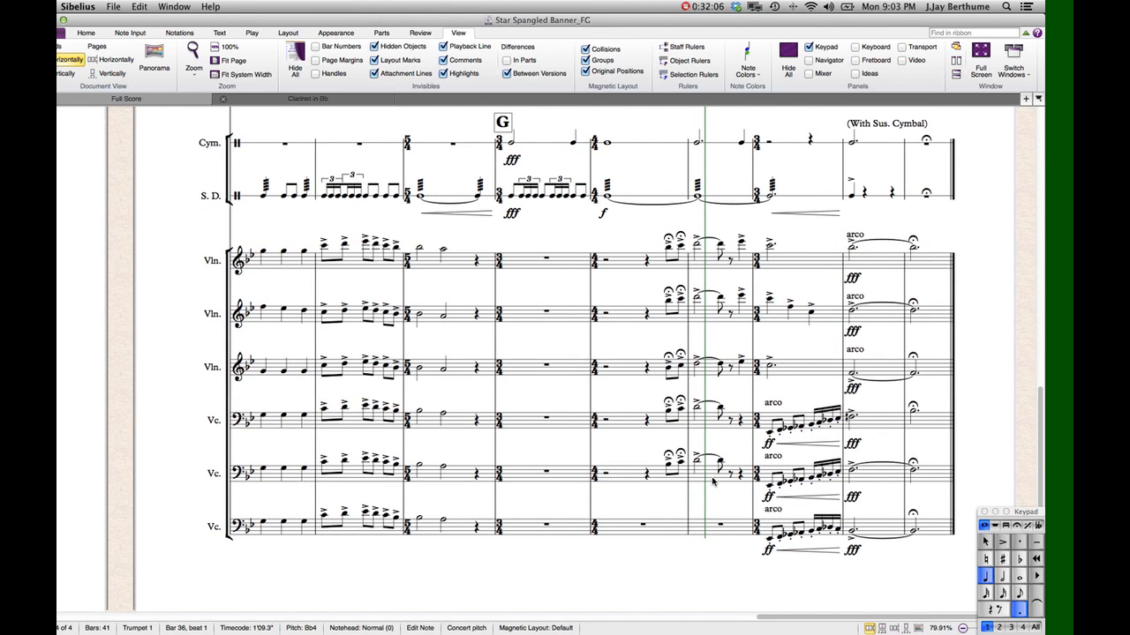
# - Try doubling Cello 2's passage from bars 37 and 38 in Cello 3, and clear the copied notes
pyautogui.click(682, 484)
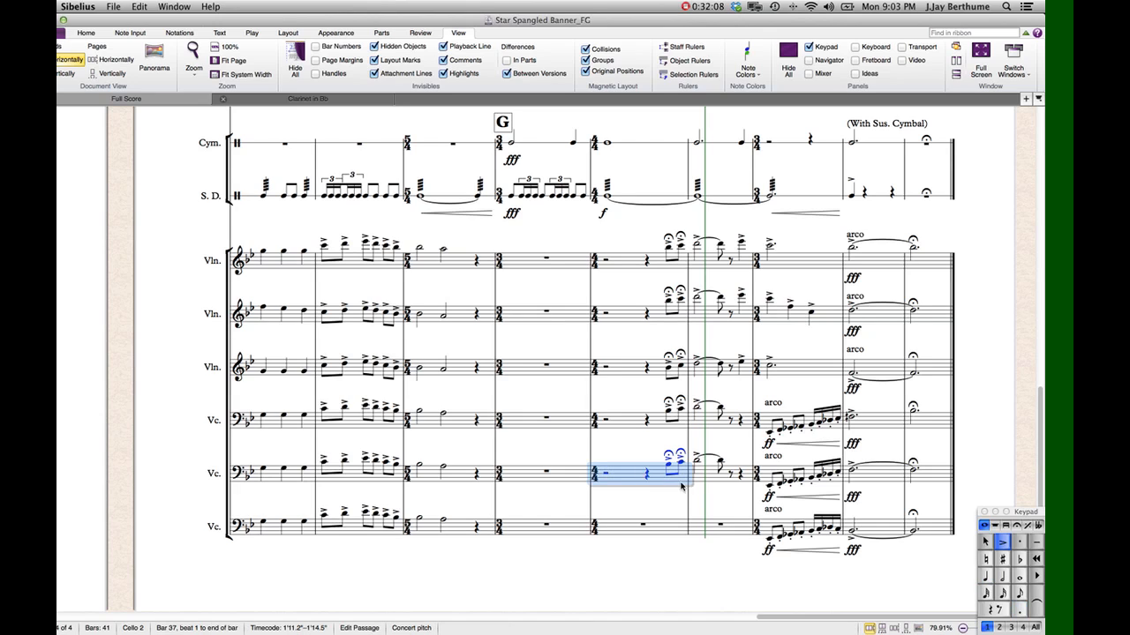
pyautogui.press('super+c')
pyautogui.click(624, 530)
pyautogui.press('super+v')
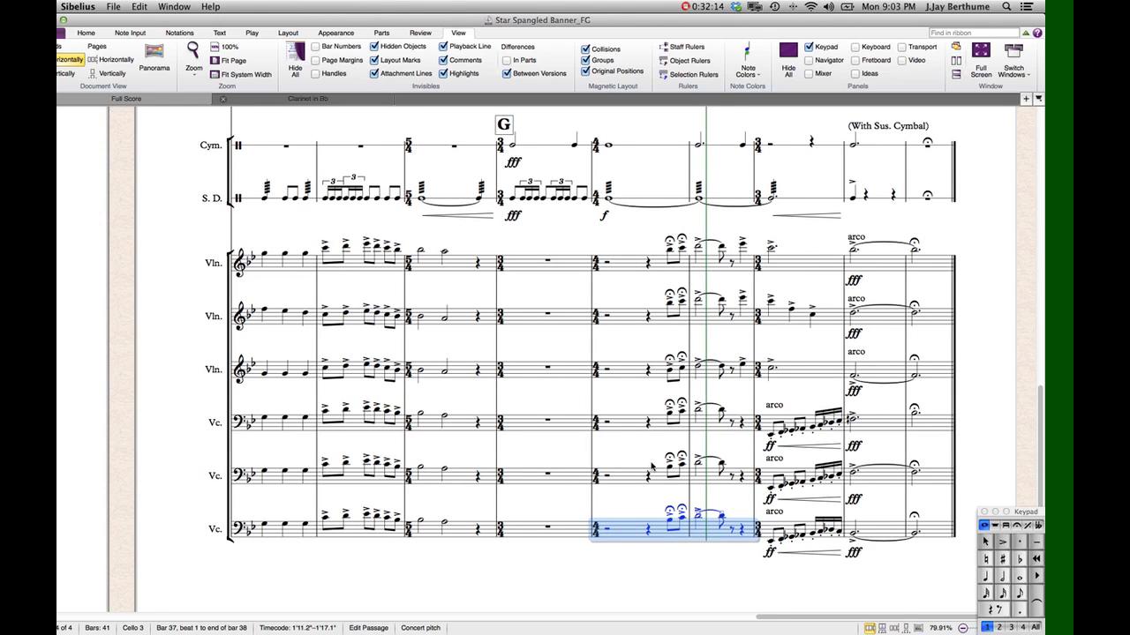
pyautogui.press('Delete')
pyautogui.press('Escape')
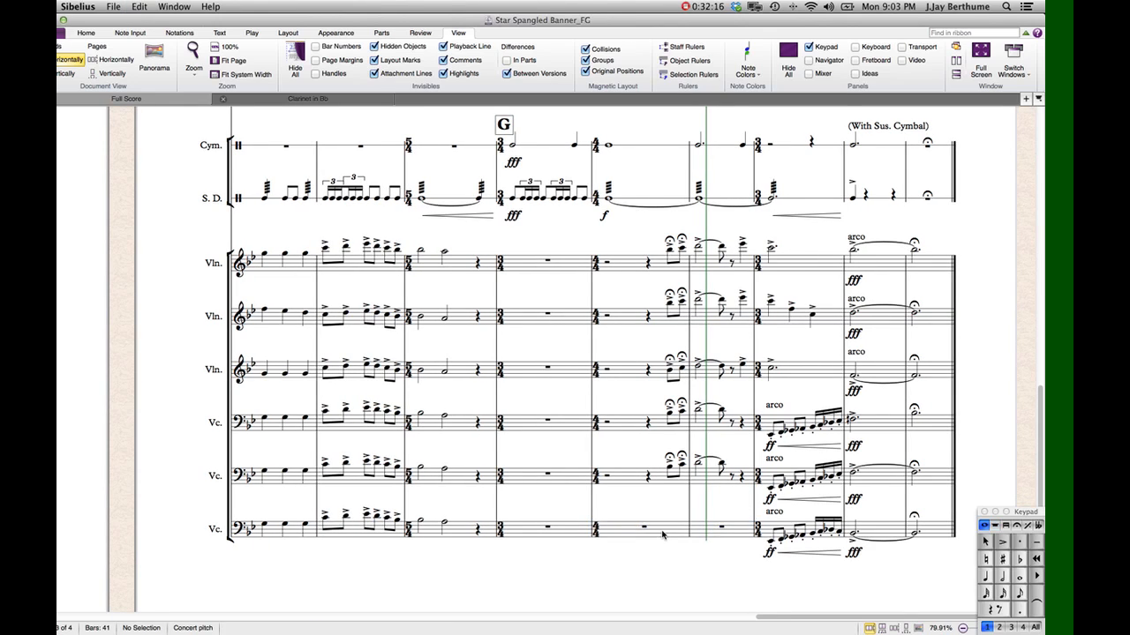
# - Compare the string scoring in bars 37 to 41 with the brass, woodwind and percussion parts above it
pyautogui.scroll(1, 663, 535)
pyautogui.scroll(3, 663, 535)
pyautogui.scroll(-4, 663, 535)
pyautogui.scroll(2, 662, 535)
pyautogui.scroll(-2, 663, 535)
pyautogui.scroll(-1, 663, 535)
pyautogui.scroll(5, 663, 535)
pyautogui.scroll(-5, 664, 530)
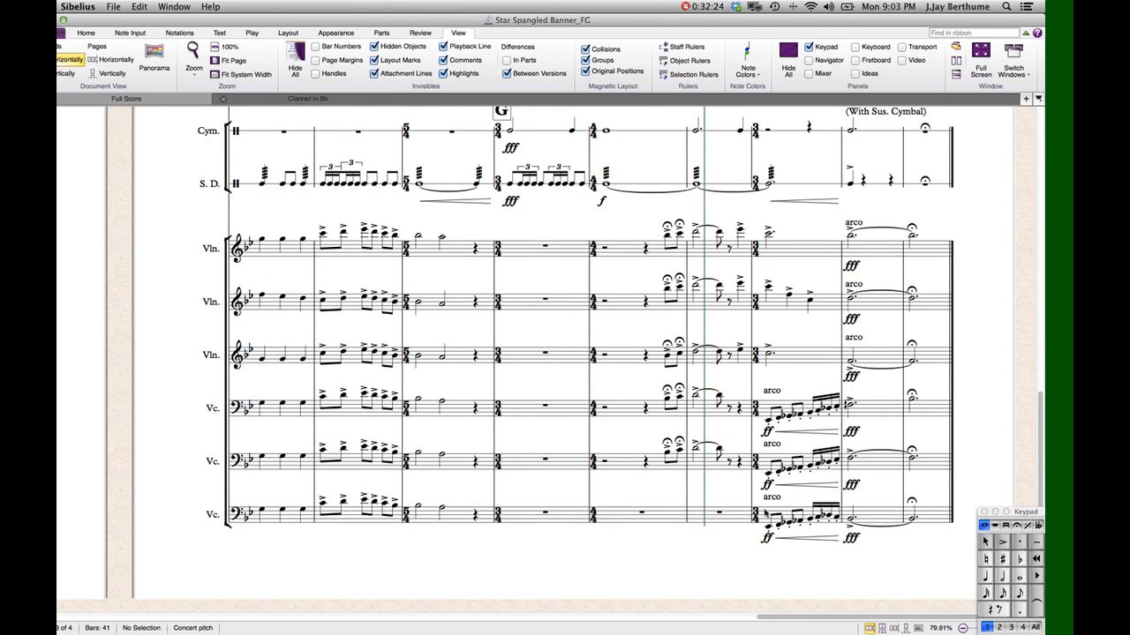
pyautogui.scroll(15, 808, 492)
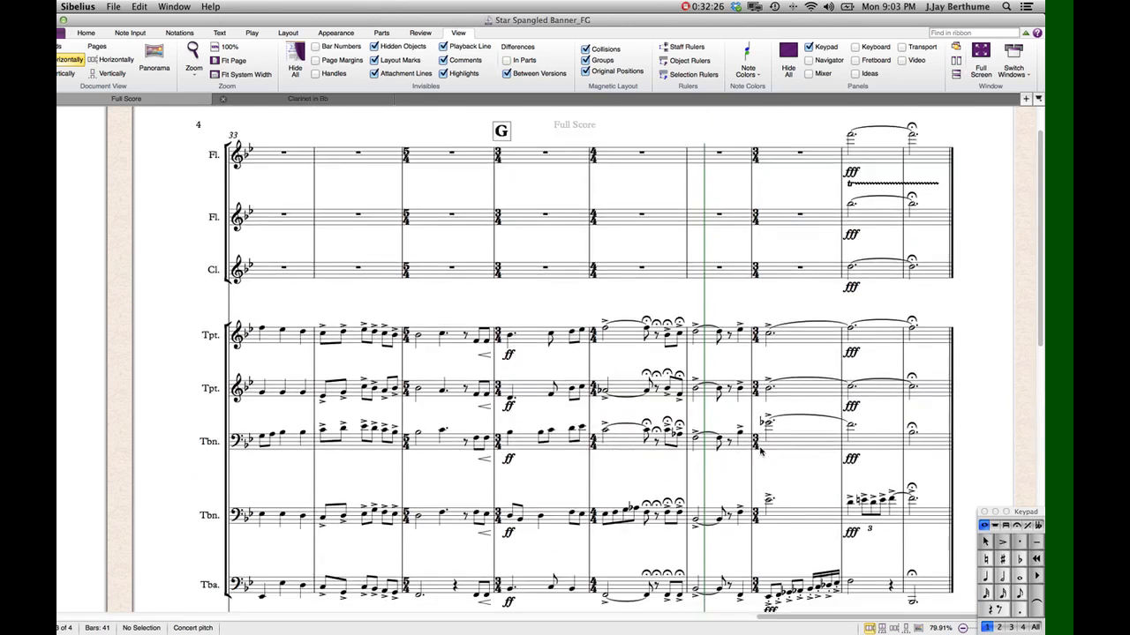
pyautogui.scroll(-15, 762, 451)
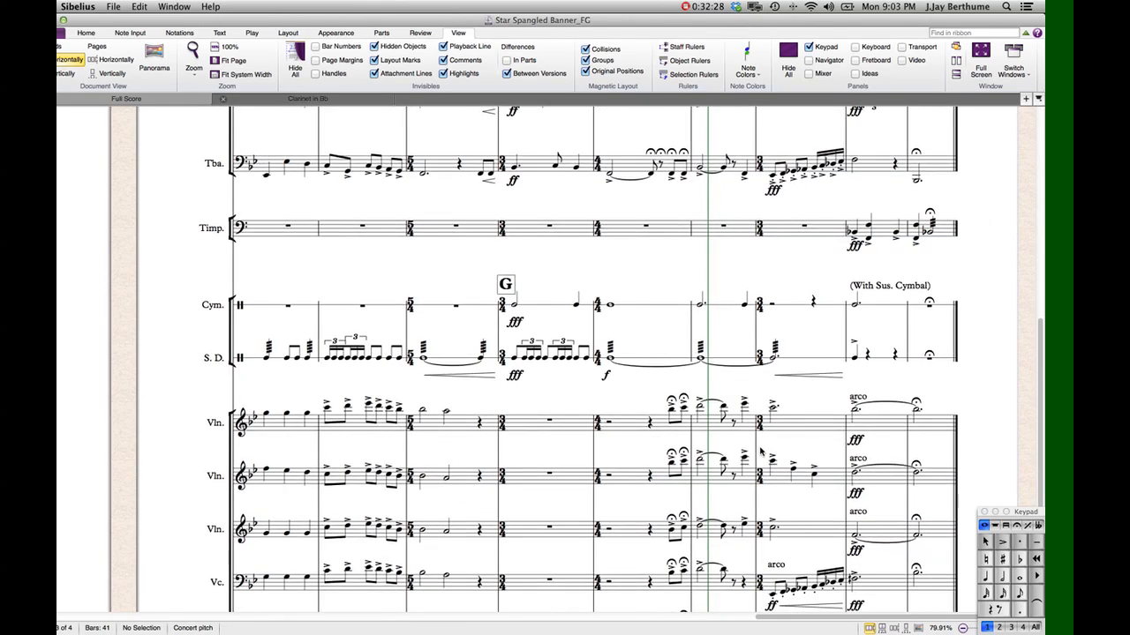
# - Check the first notes of bar 40 in the three violin and three cello staves
pyautogui.hscroll(1, 760, 451)
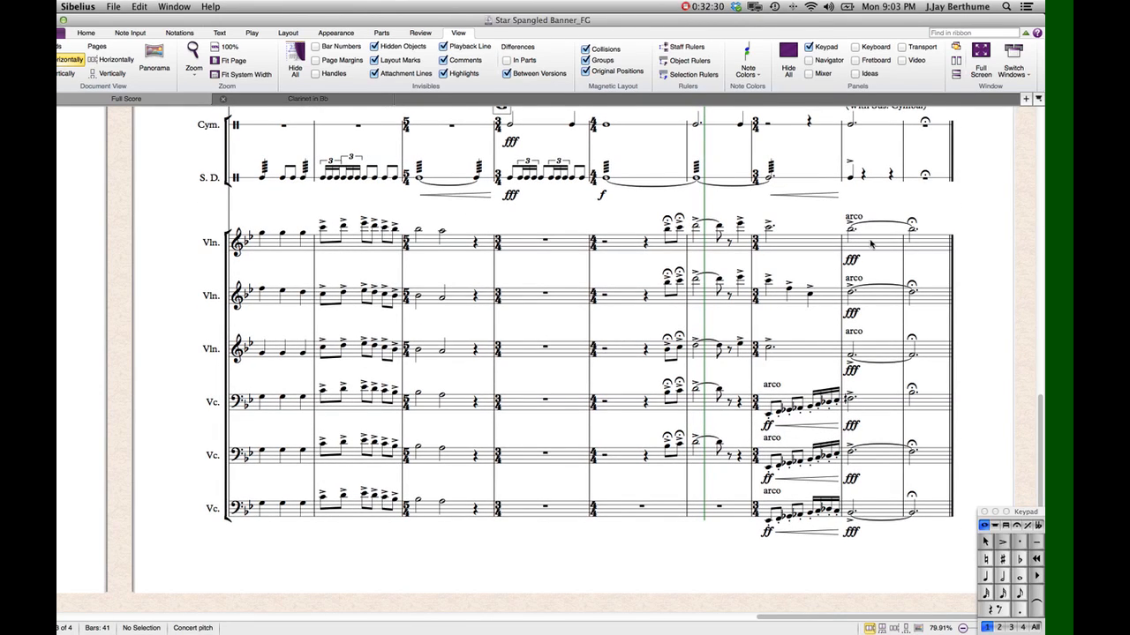
pyautogui.click(851, 233)
pyautogui.click(850, 286)
pyautogui.click(851, 355)
pyautogui.click(850, 399)
pyautogui.click(850, 451)
pyautogui.click(851, 512)
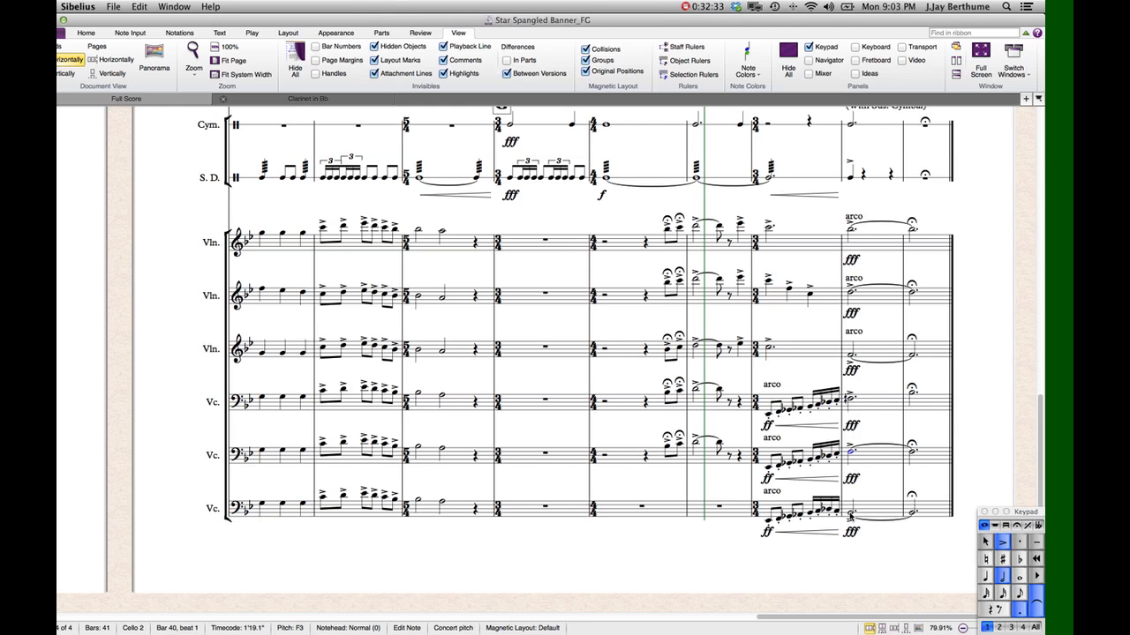
pyautogui.press('Escape')
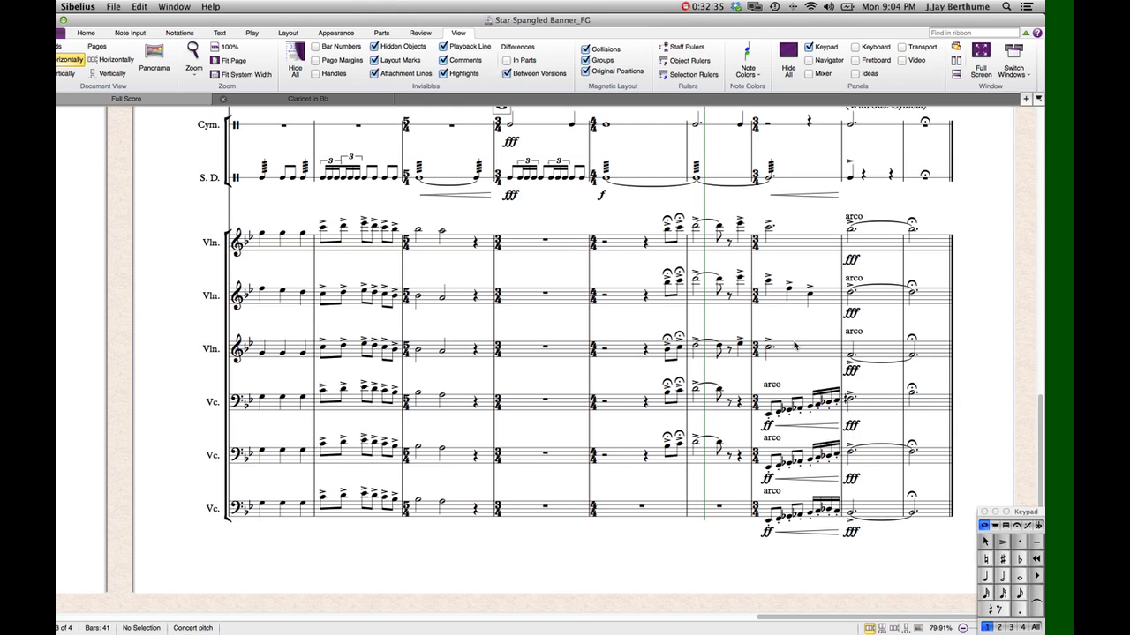
# - Check Violin 2's first note of bar 39 and compare the string writing there with the woodwind and brass parts
pyautogui.click(850, 288)
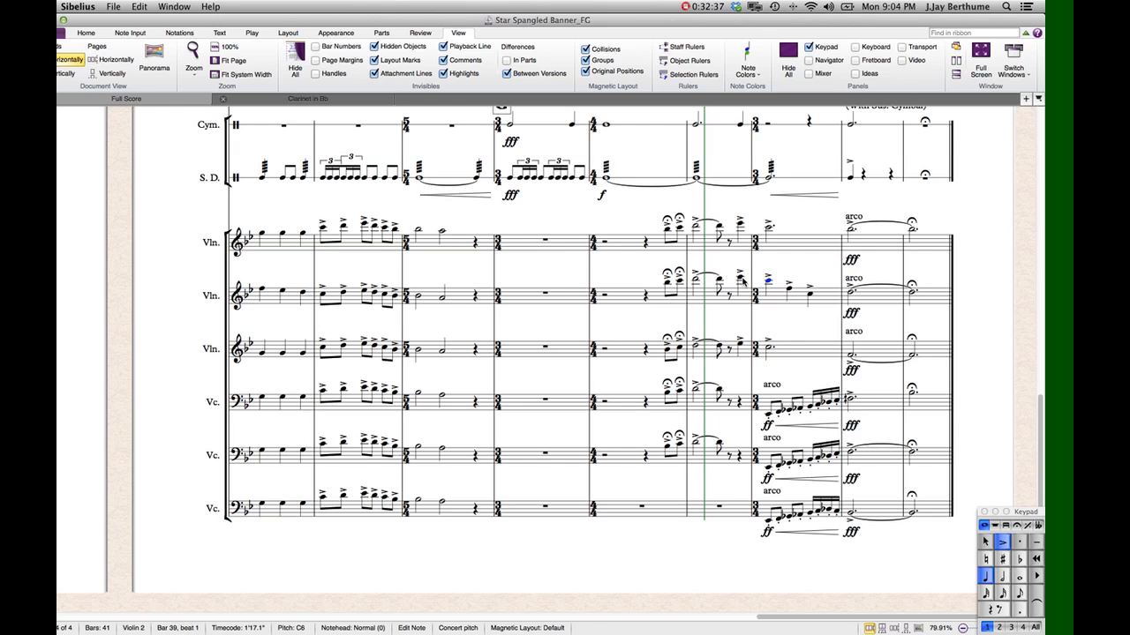
pyautogui.click(810, 267)
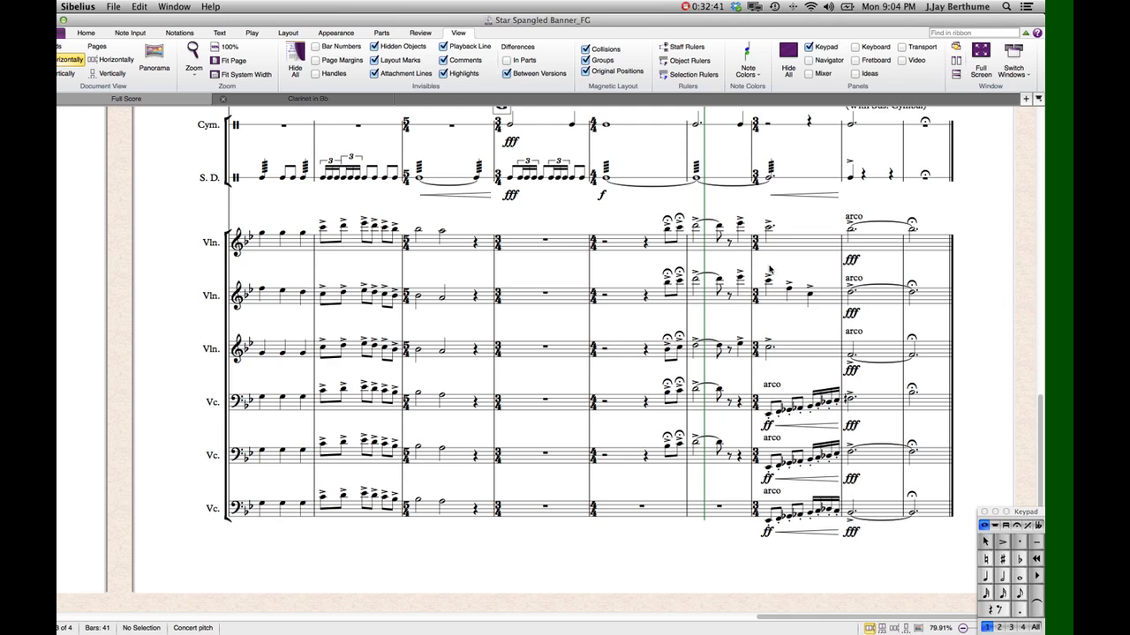
pyautogui.scroll(-1, 845, 267)
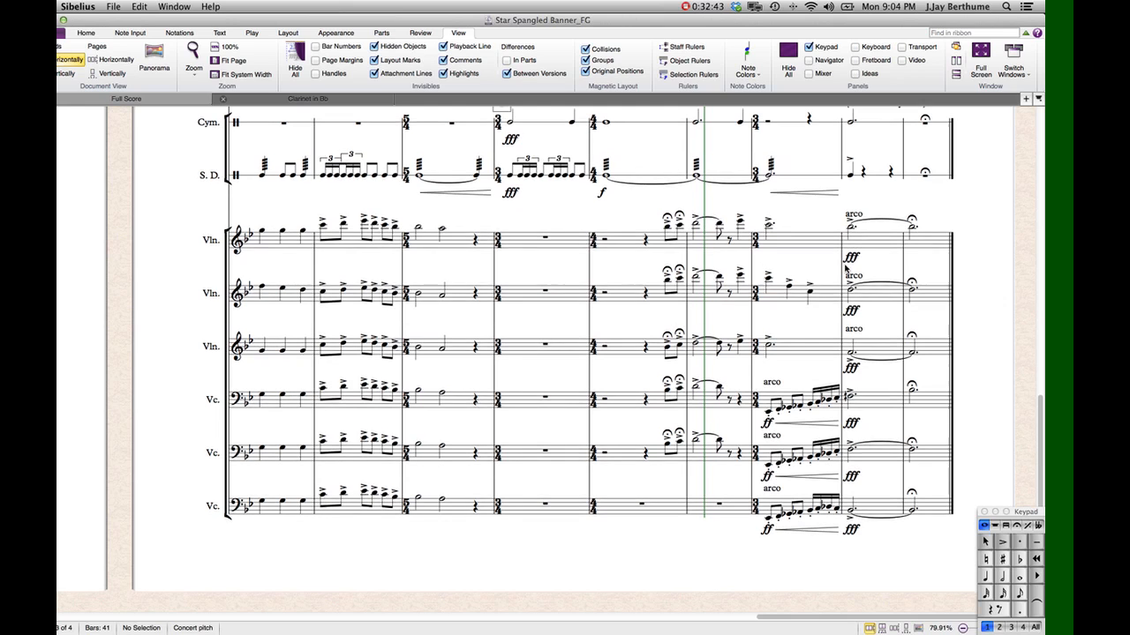
pyautogui.scroll(3, 777, 356)
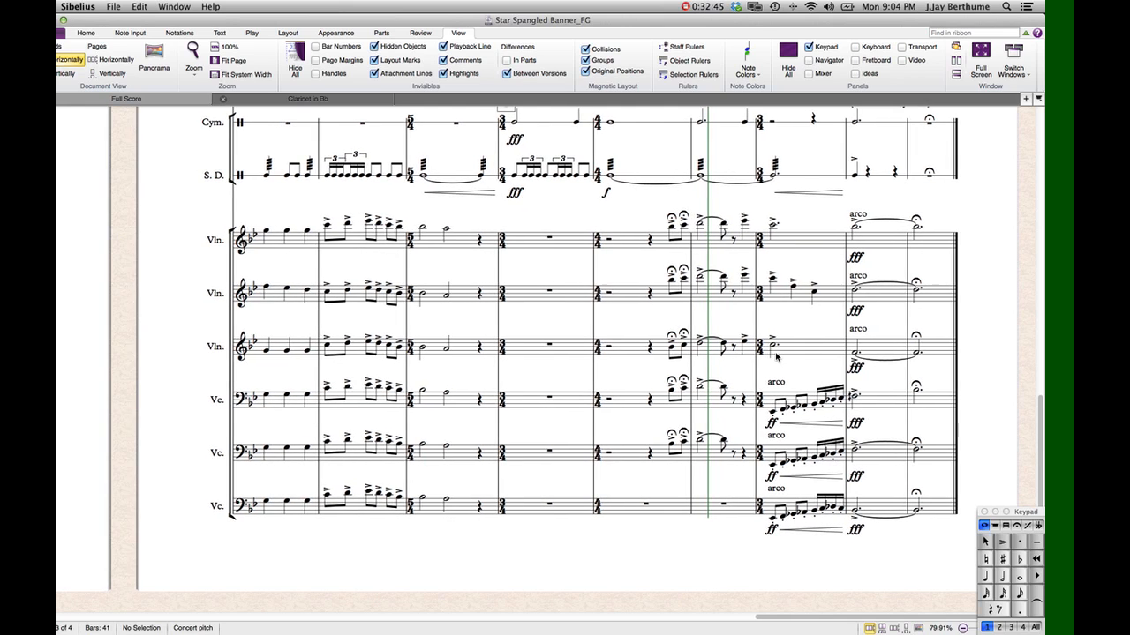
pyautogui.scroll(-3, 776, 356)
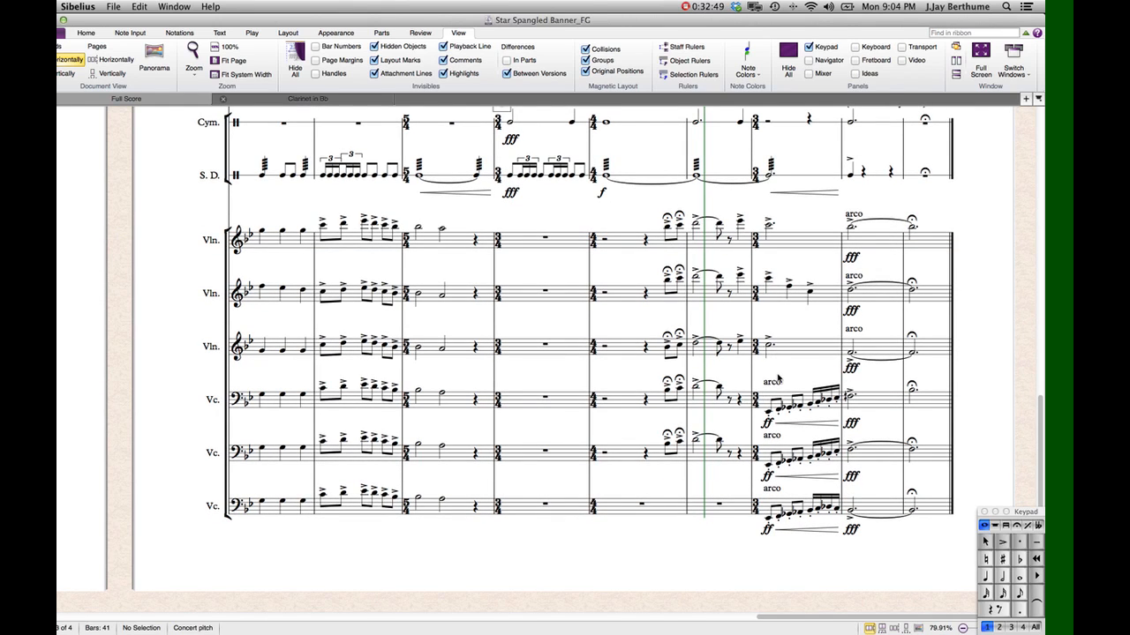
pyautogui.scroll(10, 777, 378)
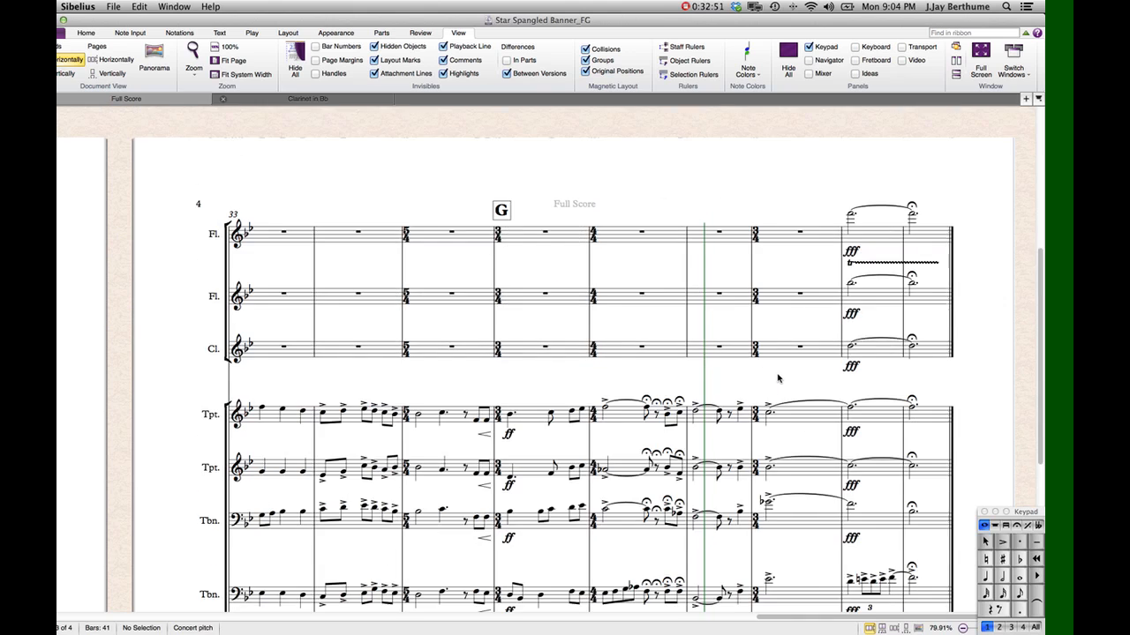
pyautogui.scroll(-4, 777, 380)
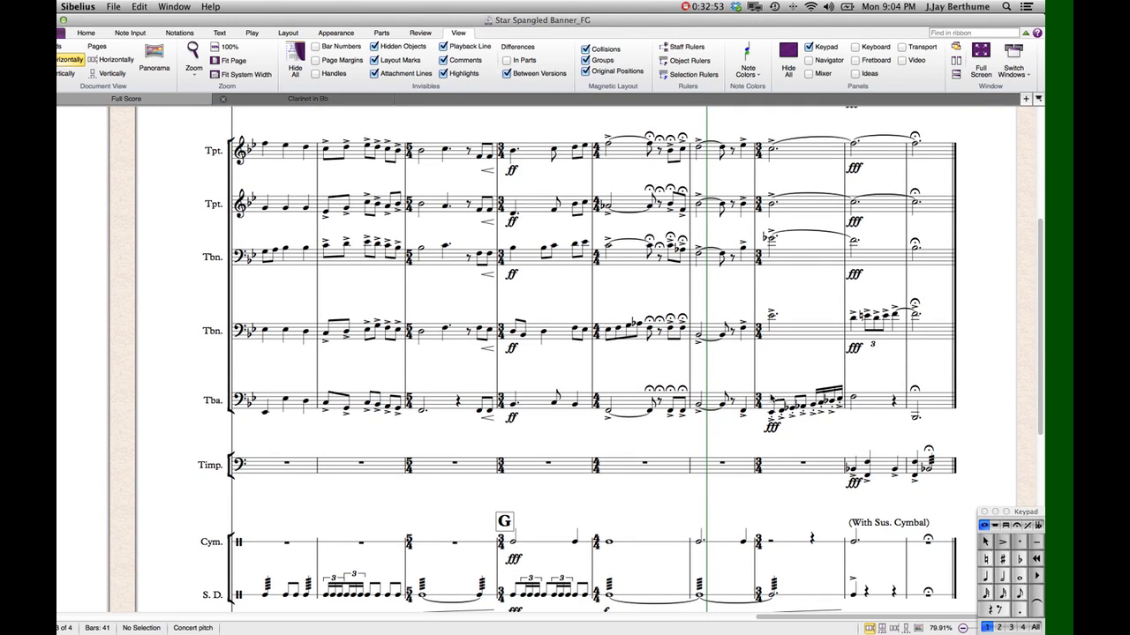
# - Select bar 39 in the Tuba and all three Cello staves and play the score from there
pyautogui.click(807, 403)
pyautogui.scroll(-12, 808, 401)
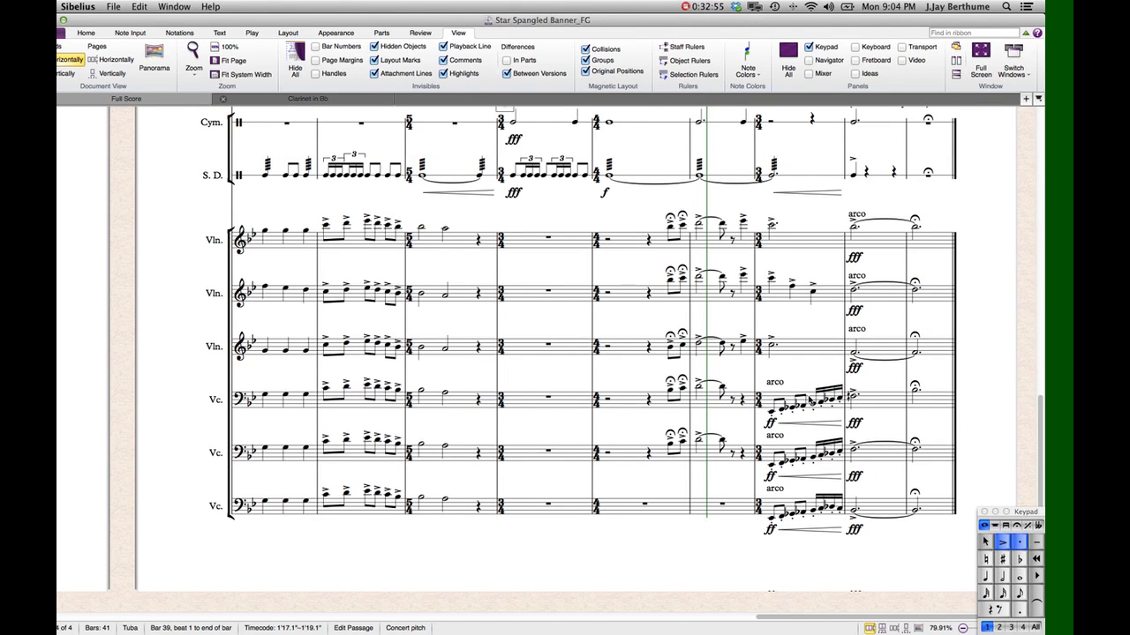
pyautogui.click(809, 400)
pyautogui.keyDown('shift'); pyautogui.click(812, 461); pyautogui.keyUp('shift')
pyautogui.keyDown('shift'); pyautogui.click(812, 507); pyautogui.keyUp('shift')
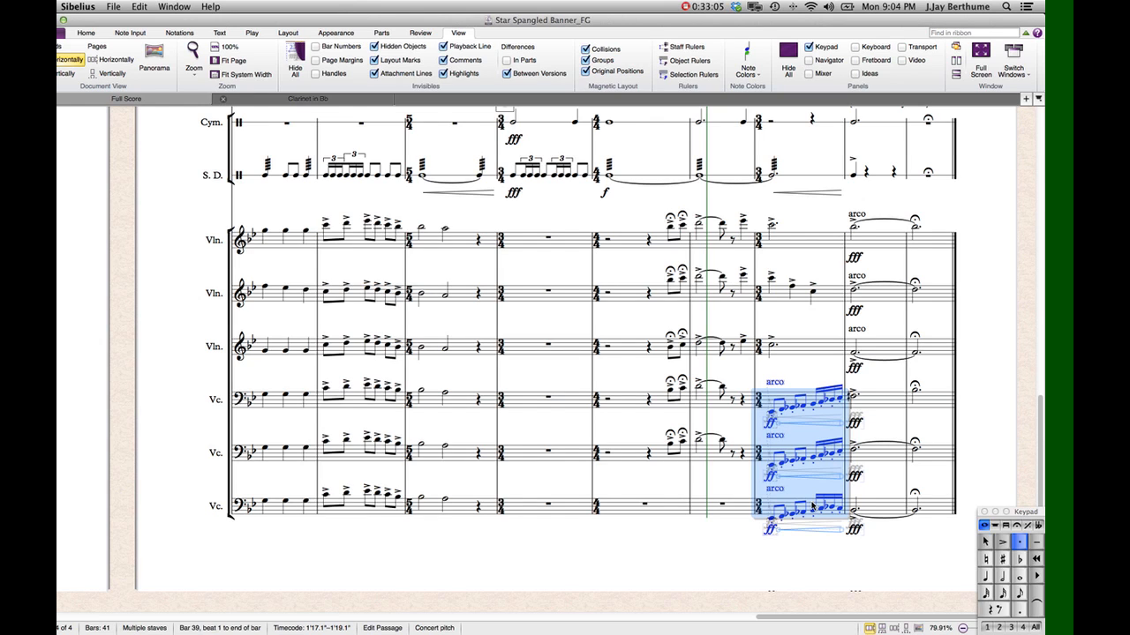
pyautogui.press('super+minus')
pyautogui.press('super+minus')
pyautogui.press('super+minus')
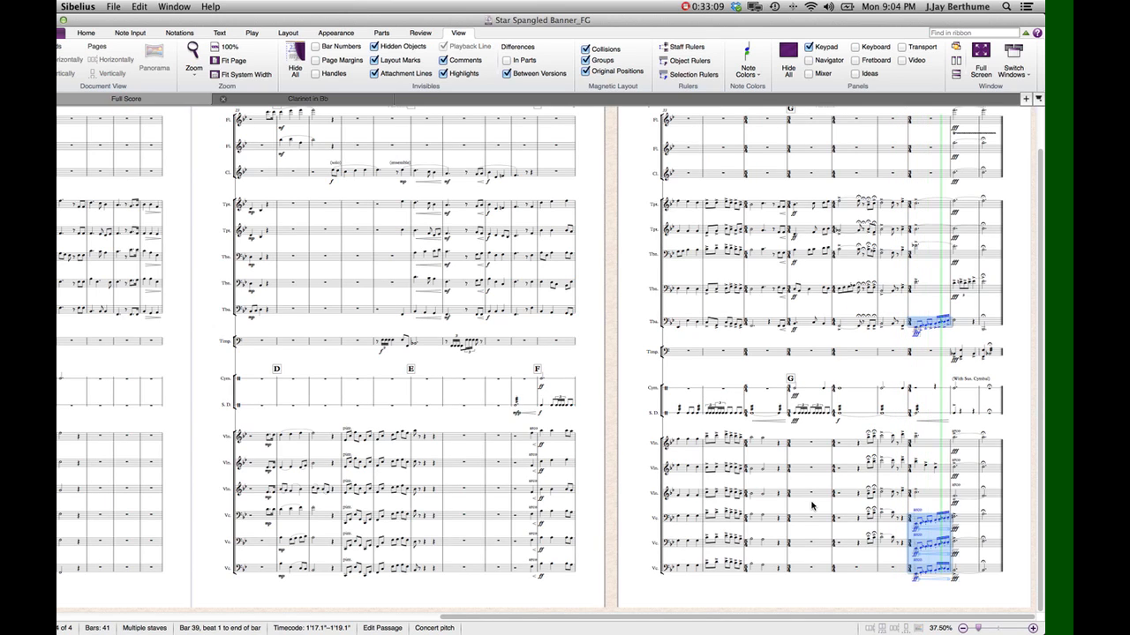
pyautogui.press('space')
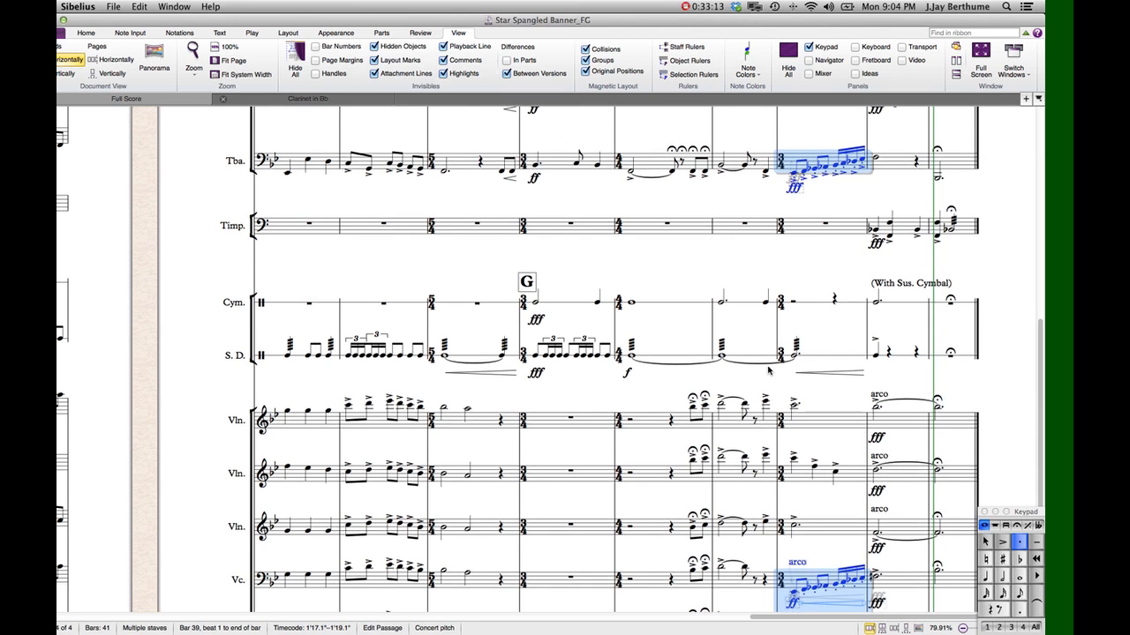
# - Examine the woodwind and brass scoring in bars 39 to 41 and check Timpani's beat 3 note in bar 40
pyautogui.scroll(10, 775, 373)
pyautogui.scroll(3, 775, 373)
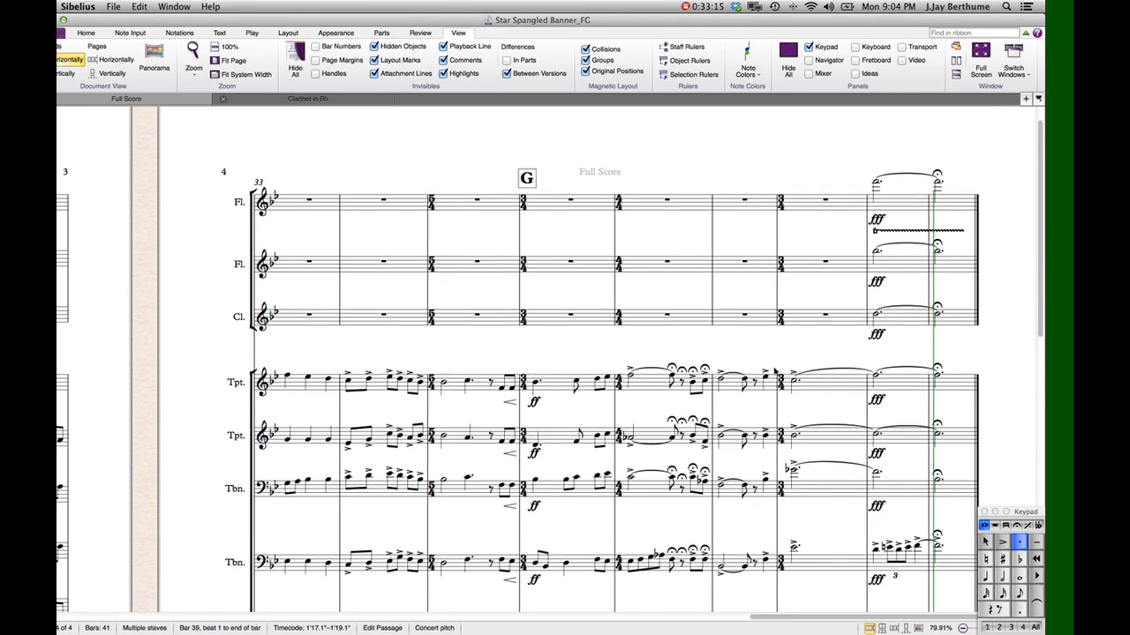
pyautogui.click(813, 226)
pyautogui.scroll(-6, 813, 228)
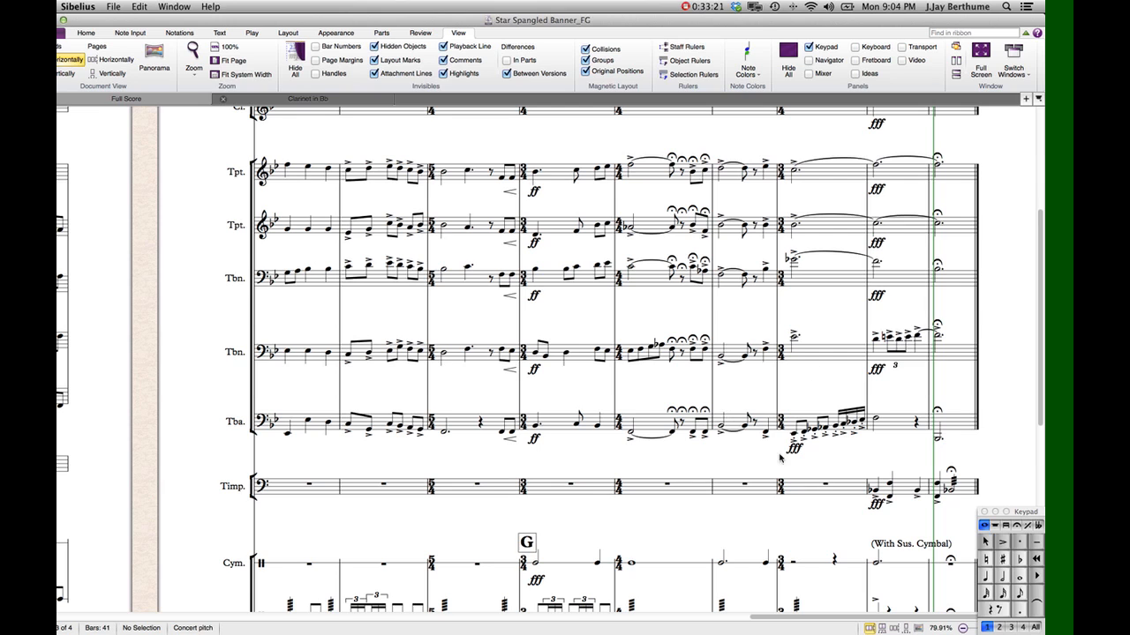
pyautogui.scroll(-3, 852, 250)
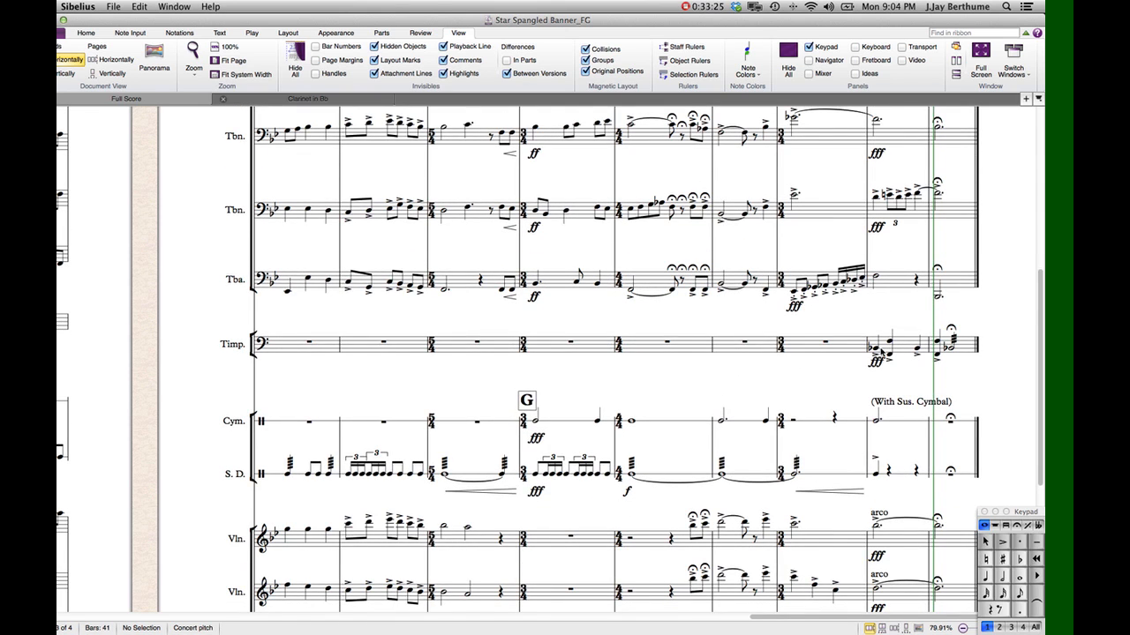
pyautogui.click(949, 347)
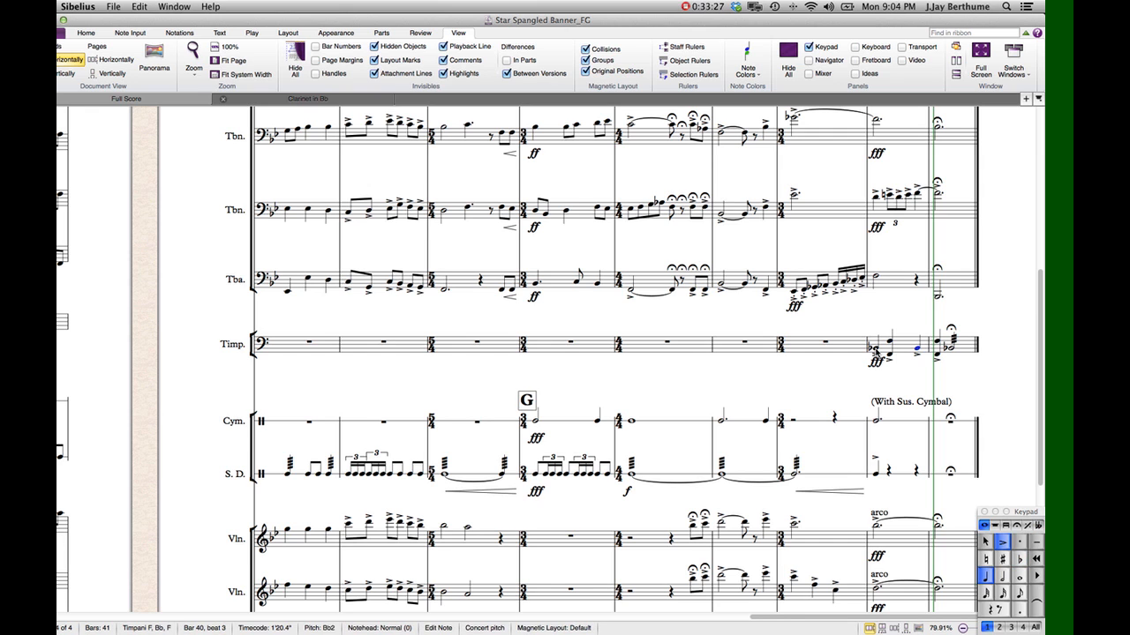
pyautogui.scroll(3, 881, 316)
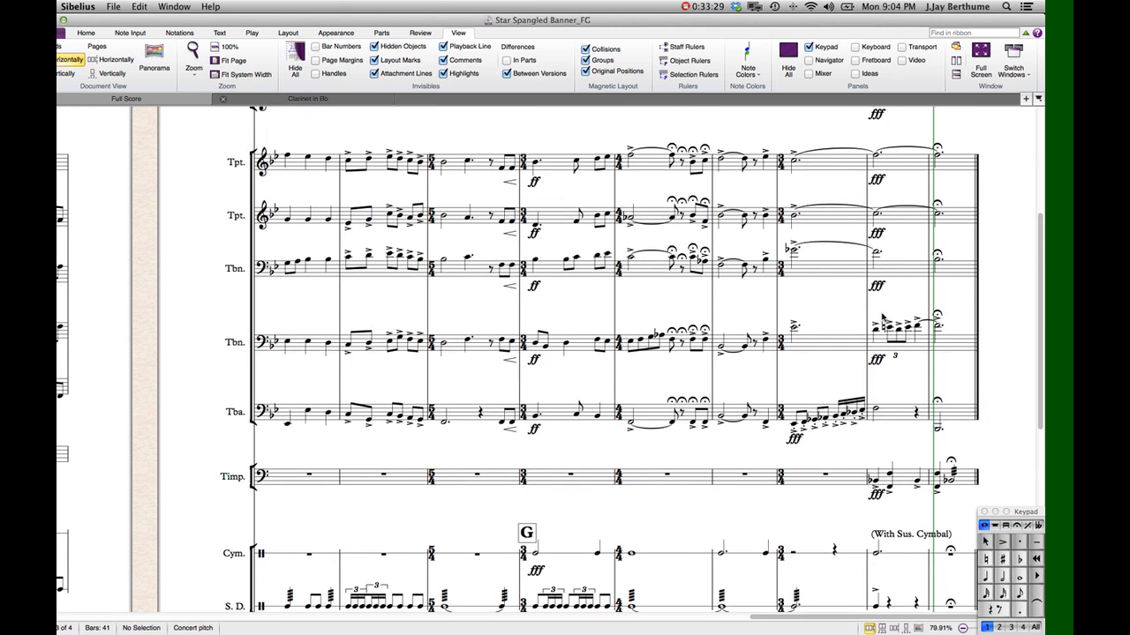
# - Compare the timpani entry at the ending with the brass and woodwind parts above it from bar 33 on
pyautogui.hscroll(3, 376, 488)
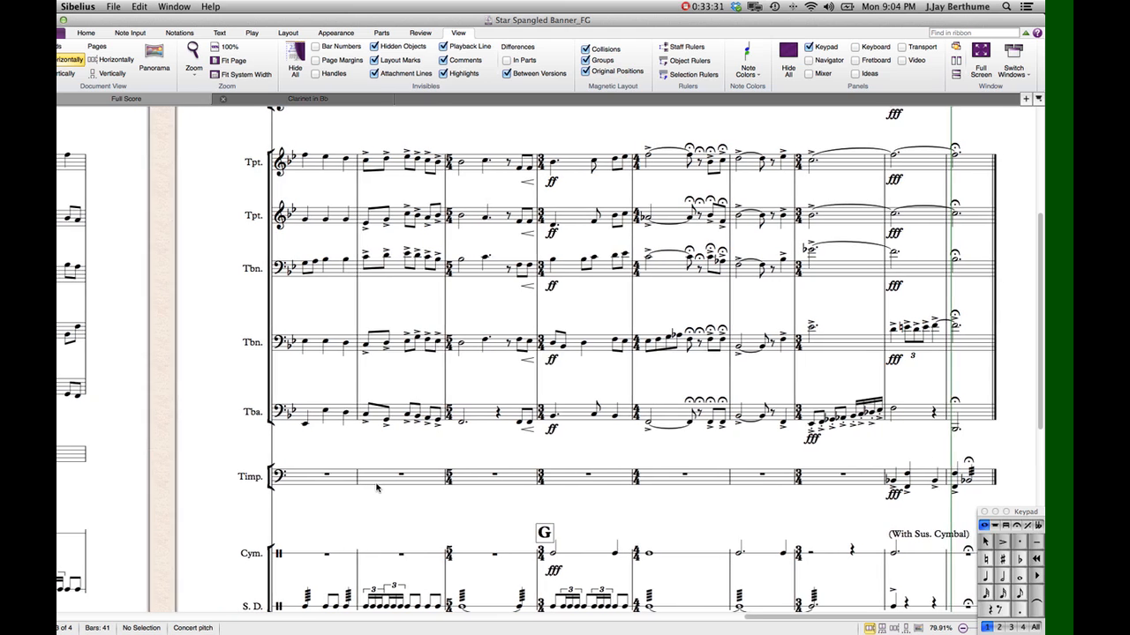
pyautogui.scroll(1, 376, 488)
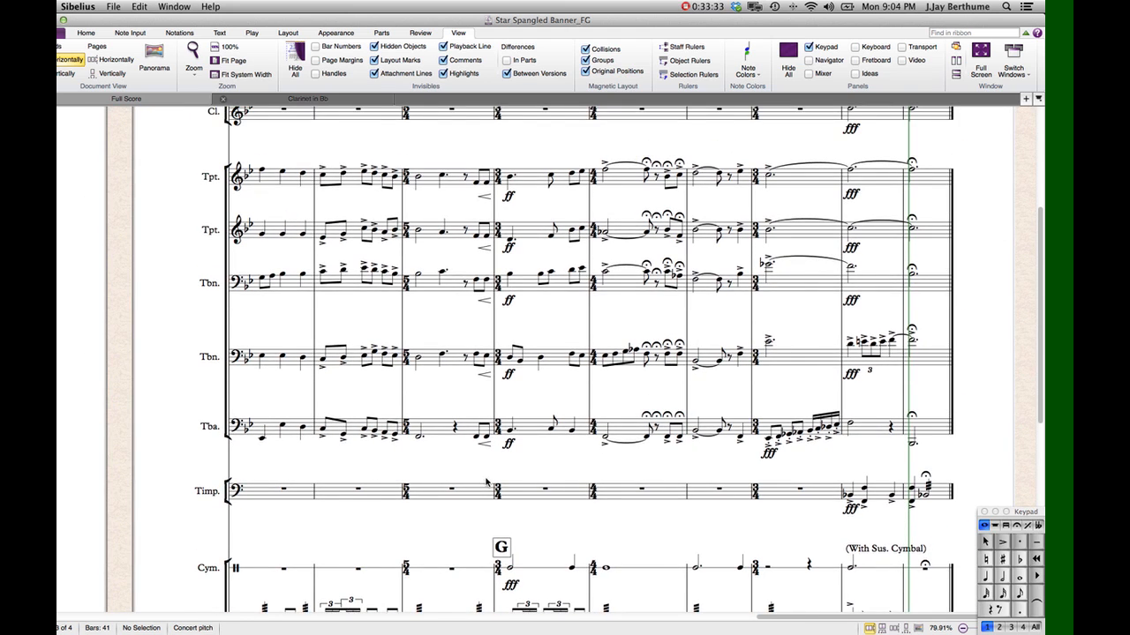
pyautogui.scroll(5, 614, 396)
pyautogui.scroll(-6, 677, 371)
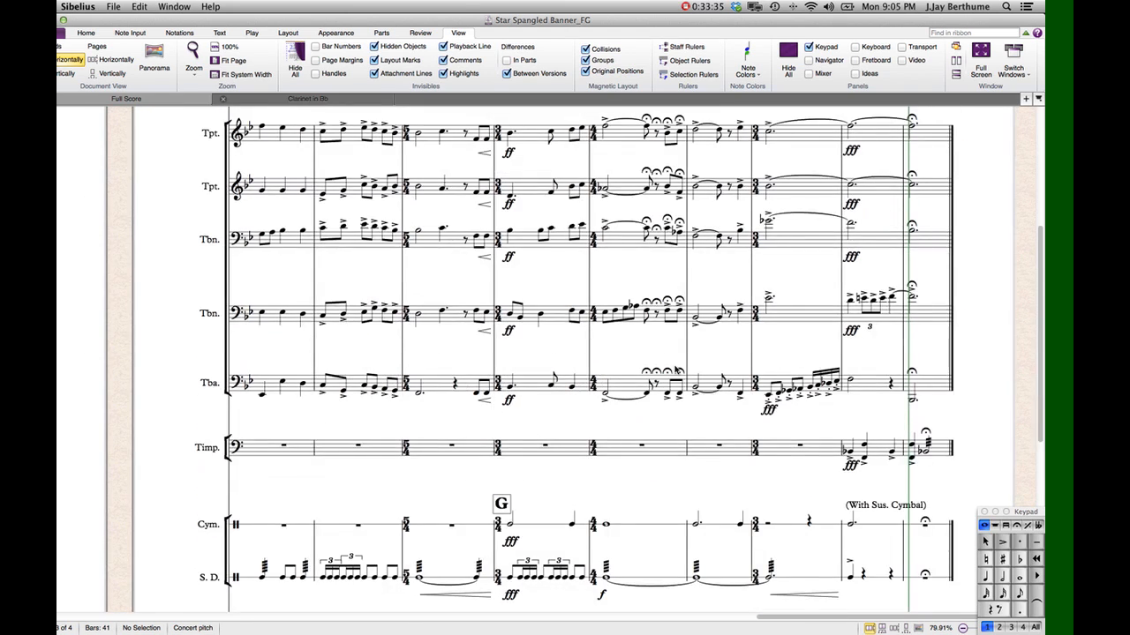
pyautogui.scroll(5, 677, 370)
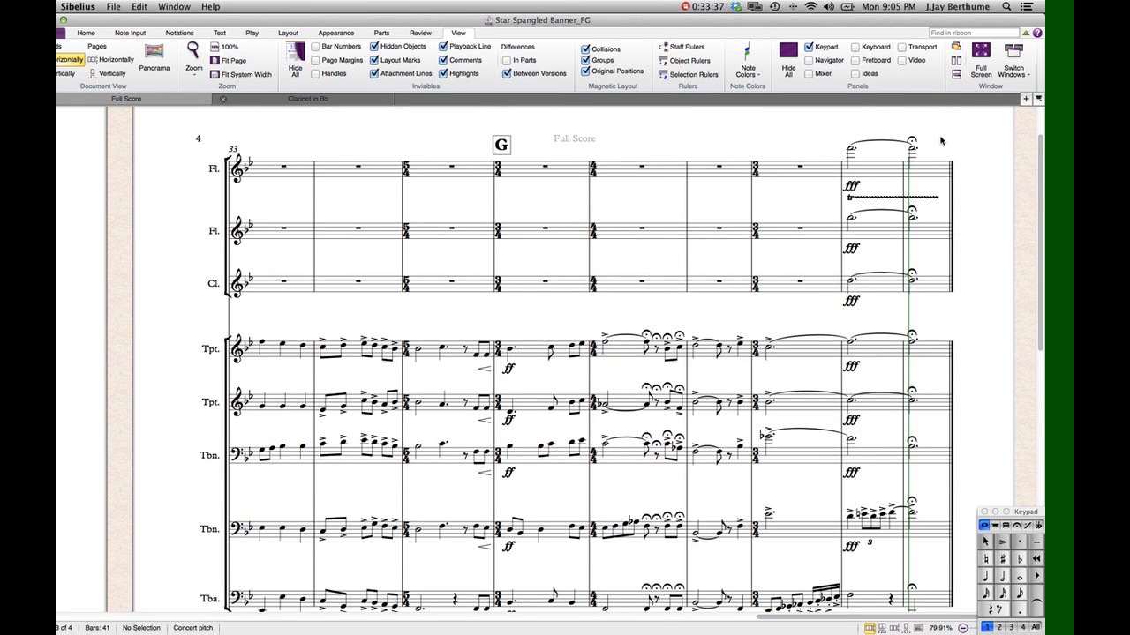
# - Check the sustained notes of Flute 1 and Flute 2 in bar 40 against each other
pyautogui.click(852, 152)
pyautogui.click(853, 225)
pyautogui.hotkey('alt', 'Down')
pyautogui.press('Escape')
pyautogui.click(869, 174)
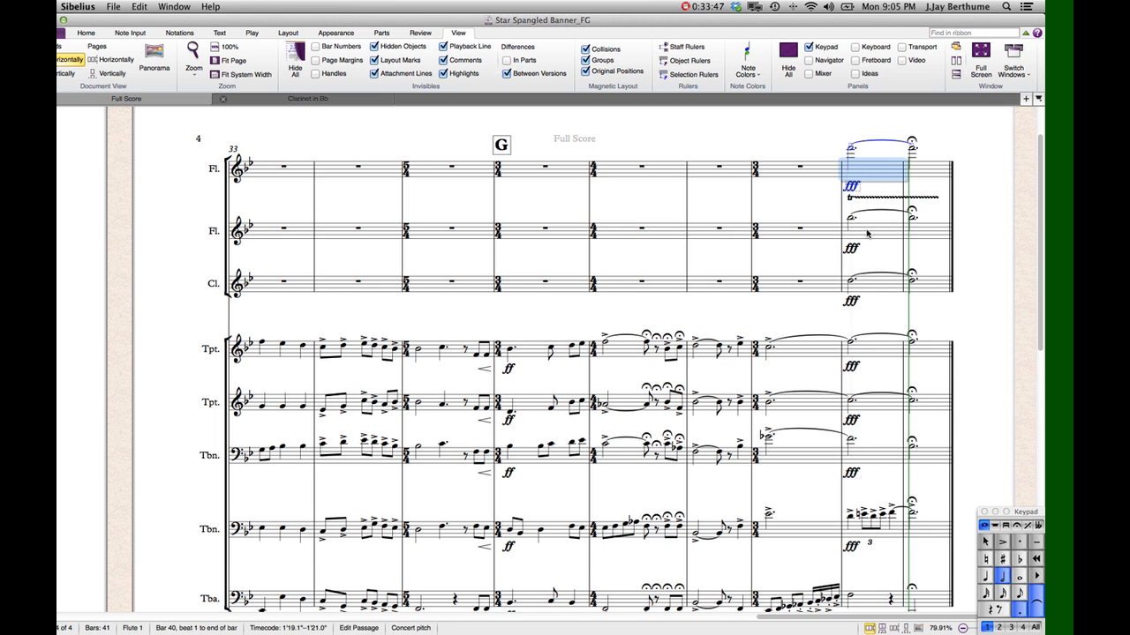
pyautogui.click(858, 217)
pyautogui.click(850, 152)
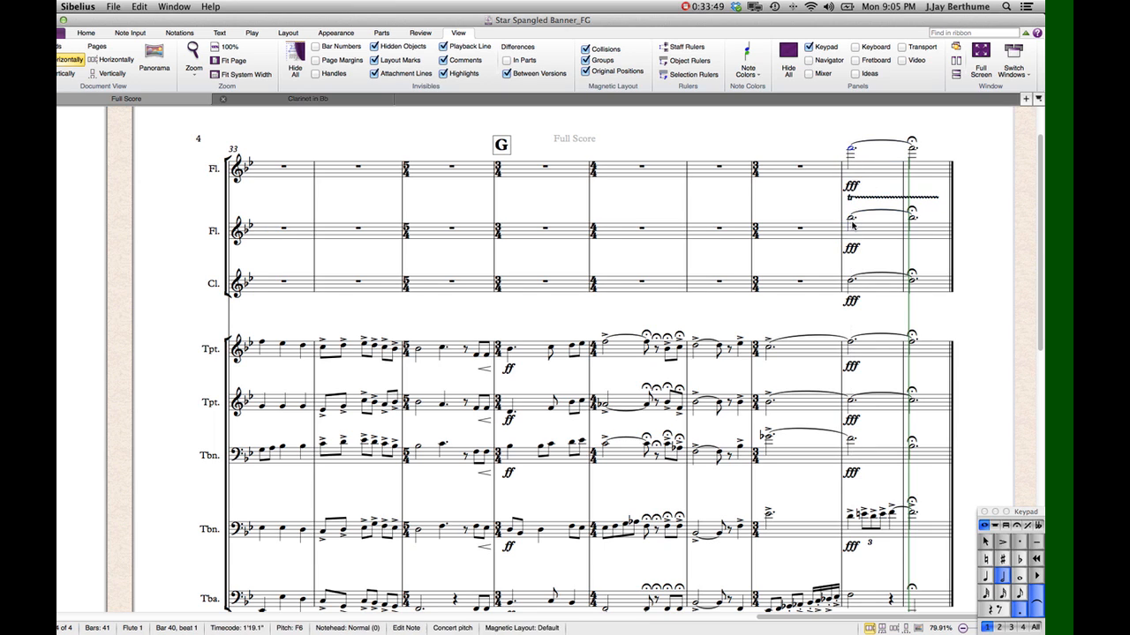
pyautogui.click(851, 225)
pyautogui.press('Escape')
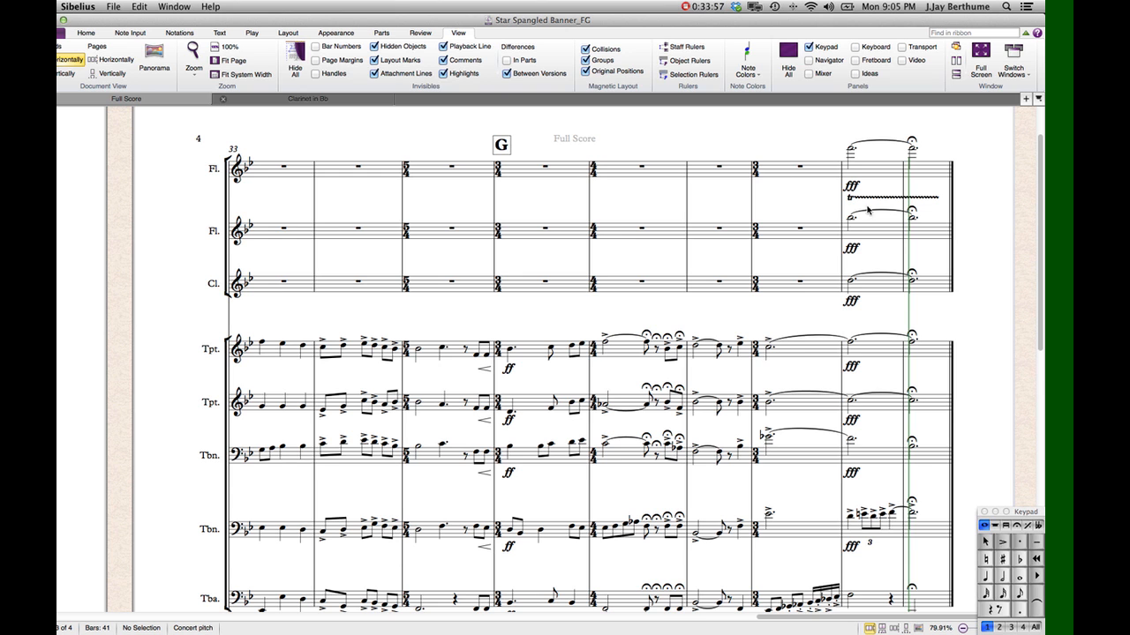
# - Check the Clarinet's note in bar 40 and Trombone 1's final note in bar 41
pyautogui.scroll(-5, 874, 208)
pyautogui.scroll(4, 879, 210)
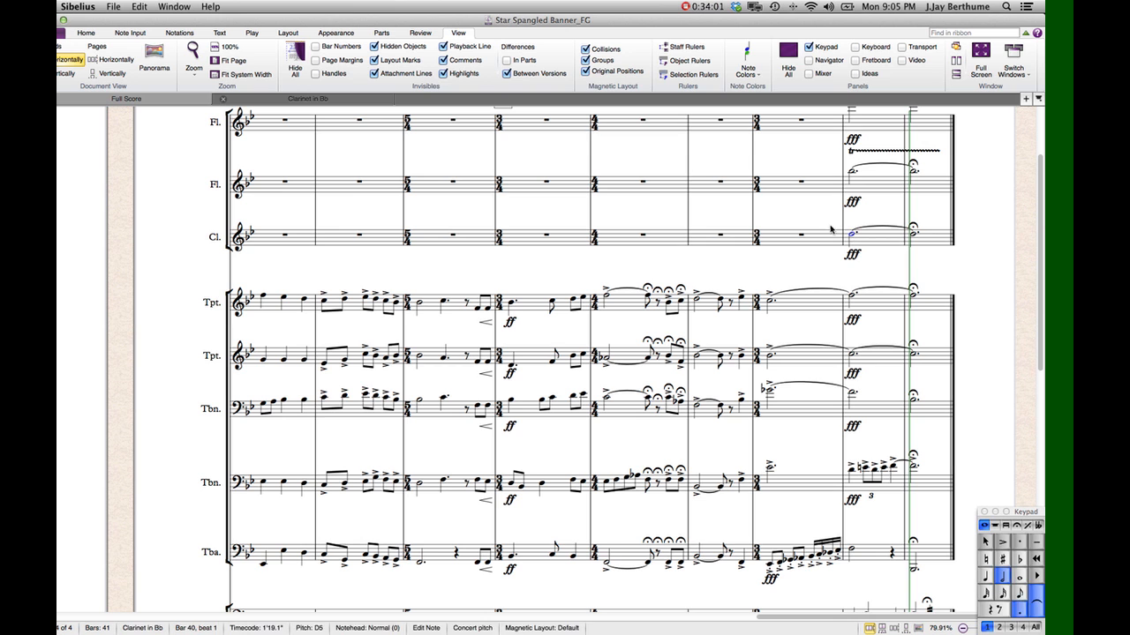
pyautogui.scroll(-2, 828, 225)
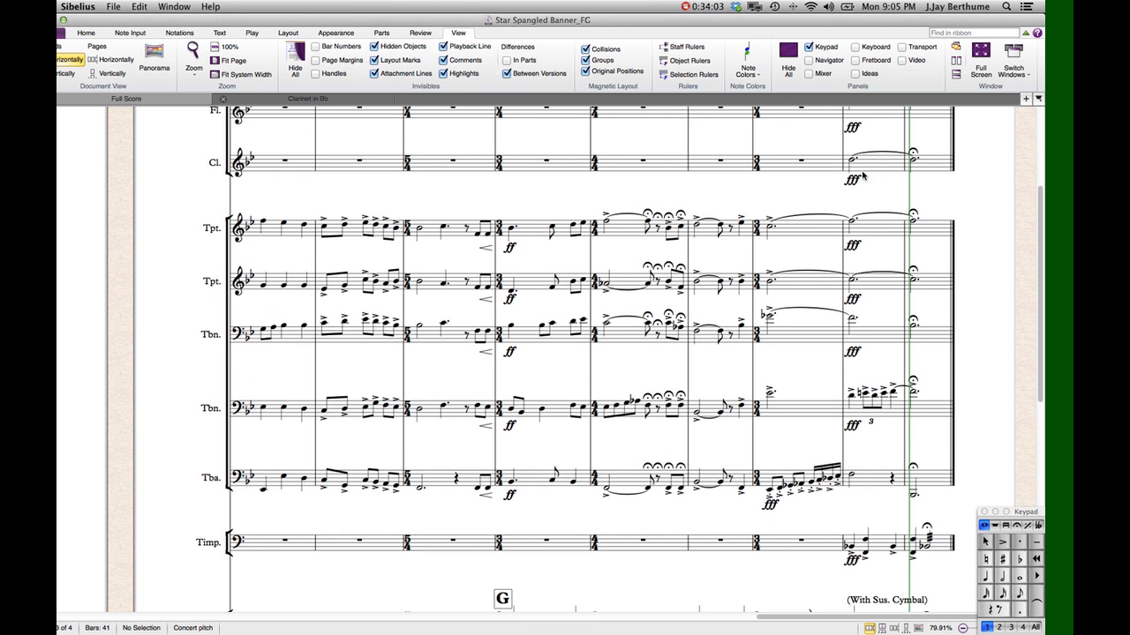
pyautogui.scroll(-1, 858, 205)
pyautogui.scroll(-2, 858, 205)
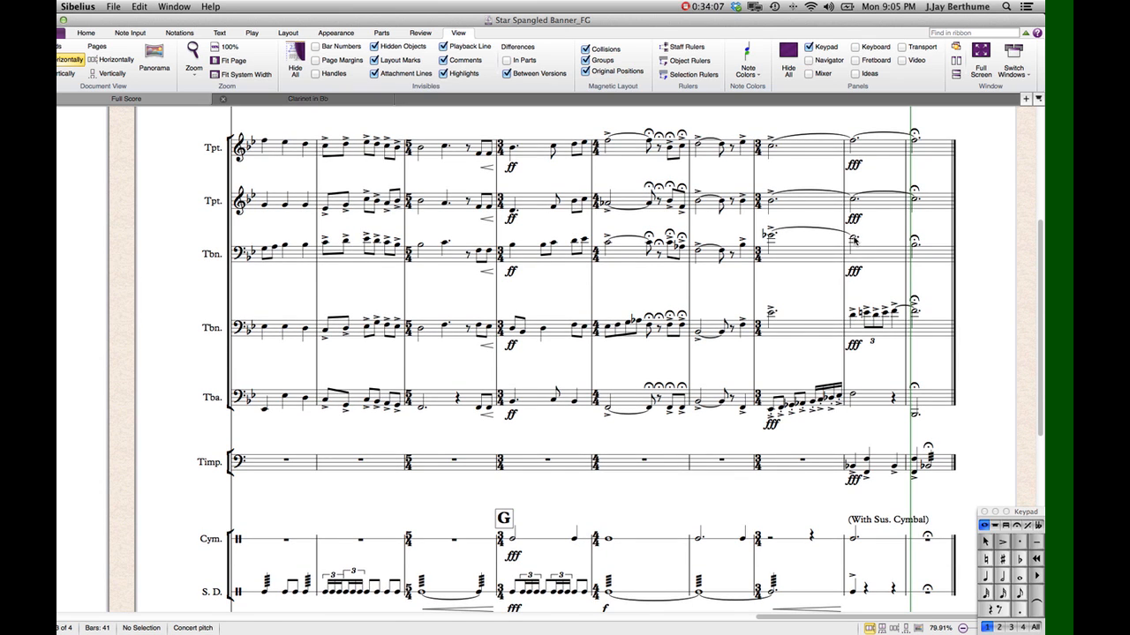
pyautogui.click(915, 243)
pyautogui.press('Escape')
pyautogui.scroll(-2, 875, 242)
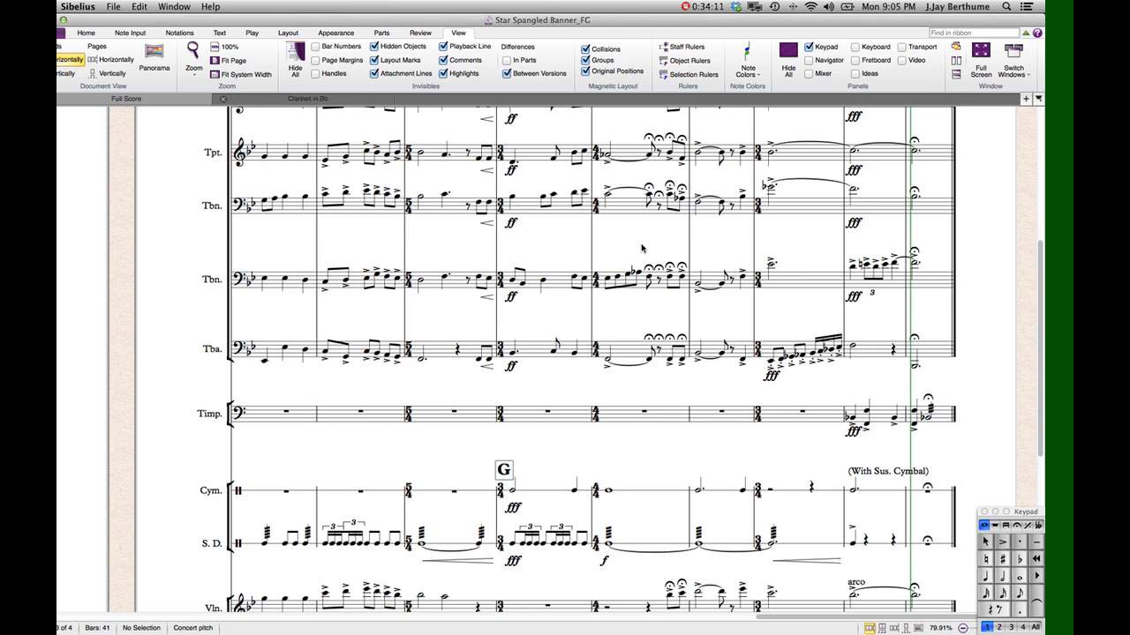
# - Check Trombone 1's bar 39 and step note by note through Trombone 2's triplet figure in bar 40
pyautogui.scroll(1, 647, 251)
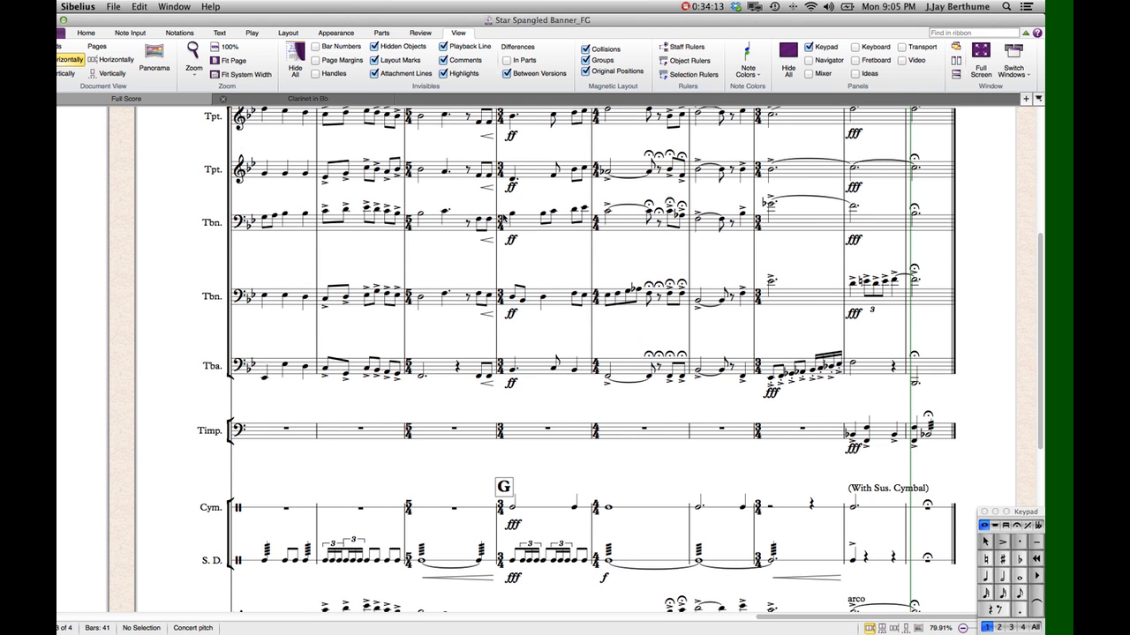
pyautogui.click(797, 229)
pyautogui.press('Escape')
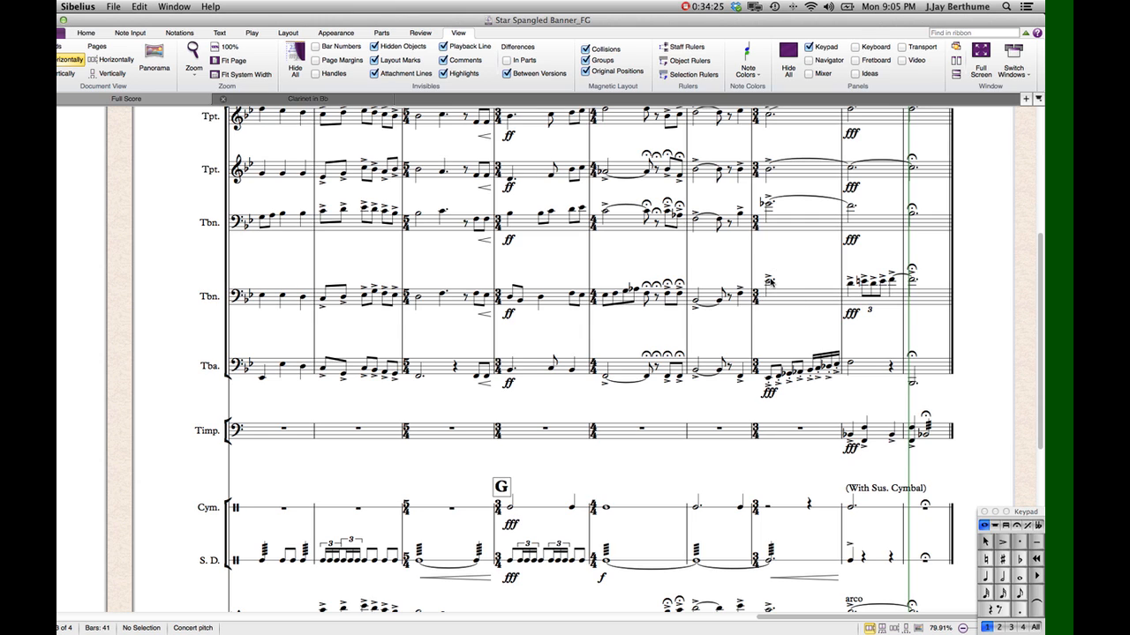
pyautogui.click(850, 285)
pyautogui.press('Right')
pyautogui.press('Right')
pyautogui.press('Right')
pyautogui.press('Right')
pyautogui.press('Escape')
# - Play the ending from Trombone 2's beat 4 of bar 38 and review the brass staves
pyautogui.click(741, 296)
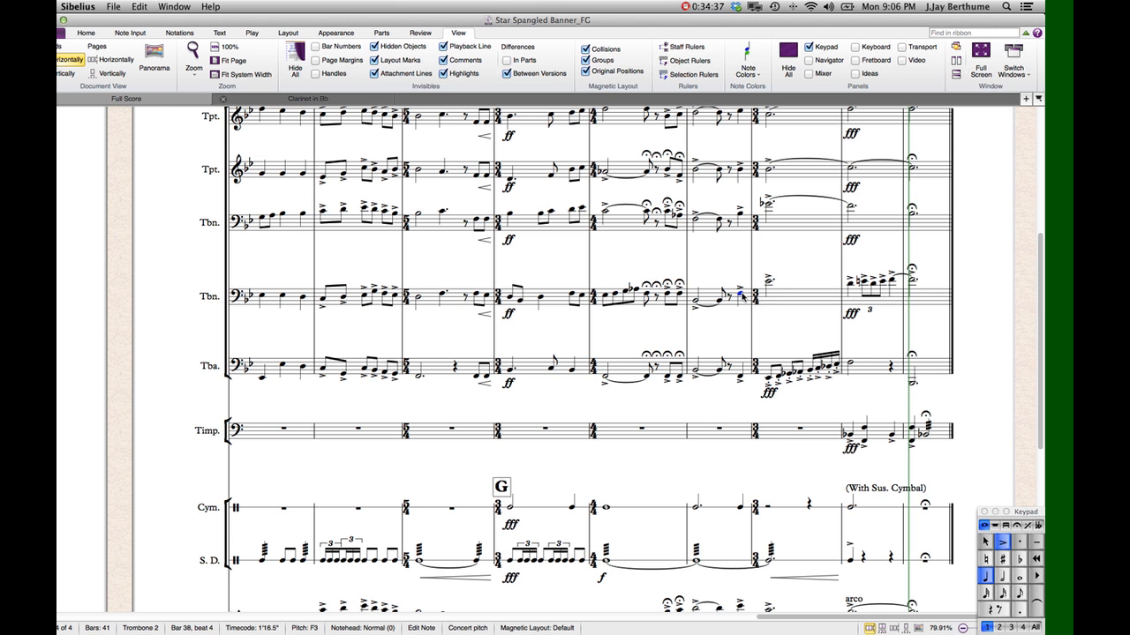
pyautogui.scroll(-3, 749, 299)
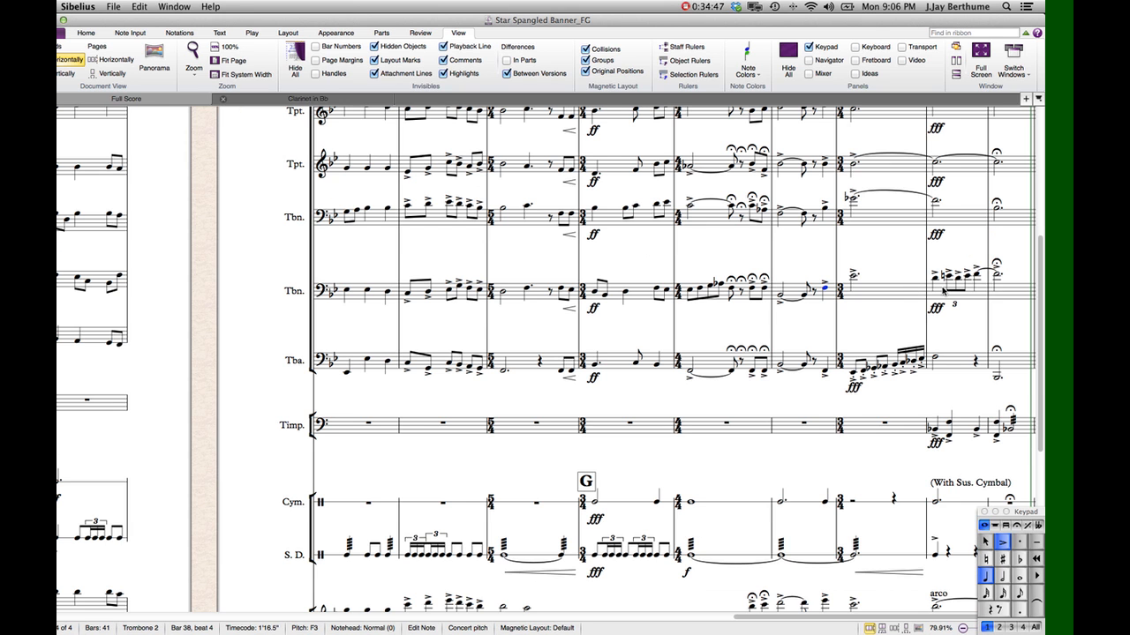
pyautogui.scroll(5, 943, 291)
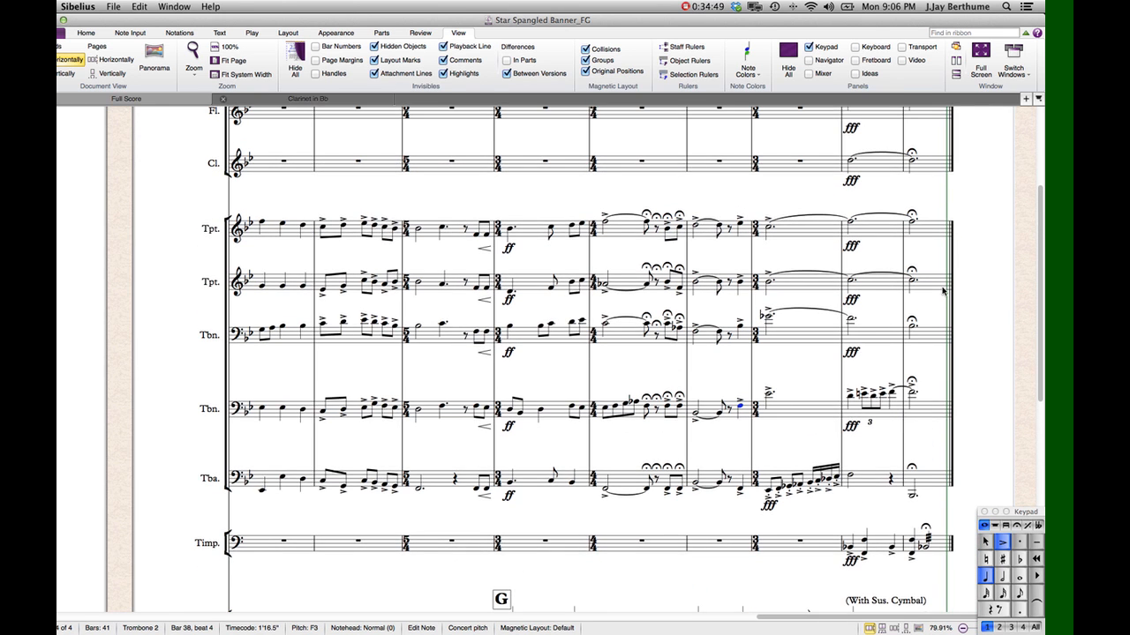
# - Check the final held notes in bar 41 from Flute 1 down through the woodwinds to Trumpet 1
pyautogui.click(913, 281)
pyautogui.click(930, 261)
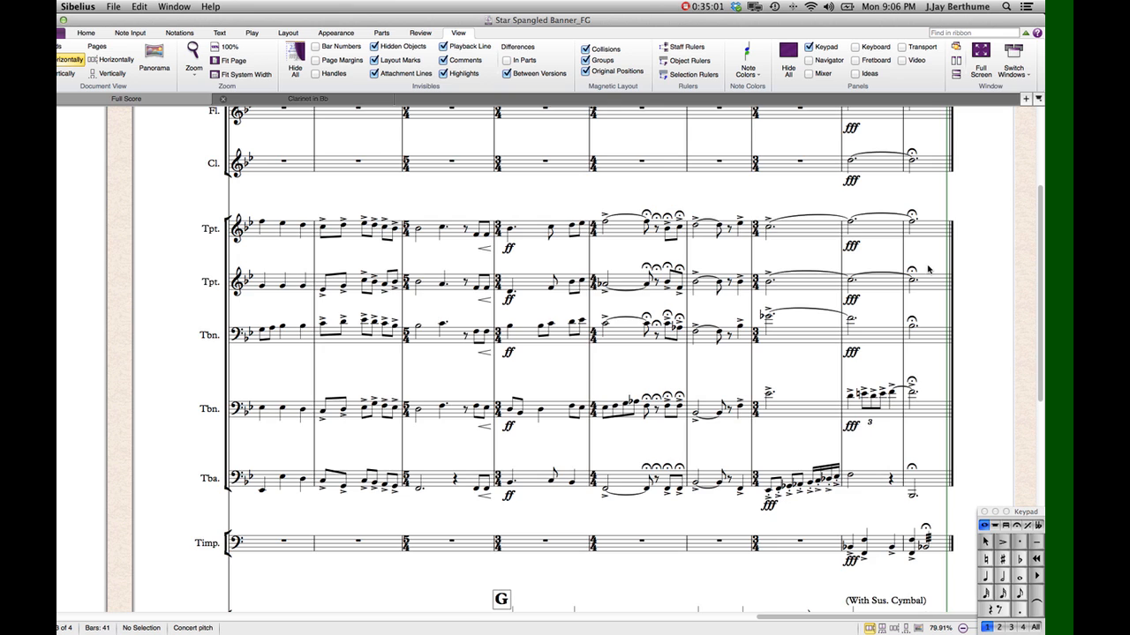
pyautogui.scroll(3, 928, 269)
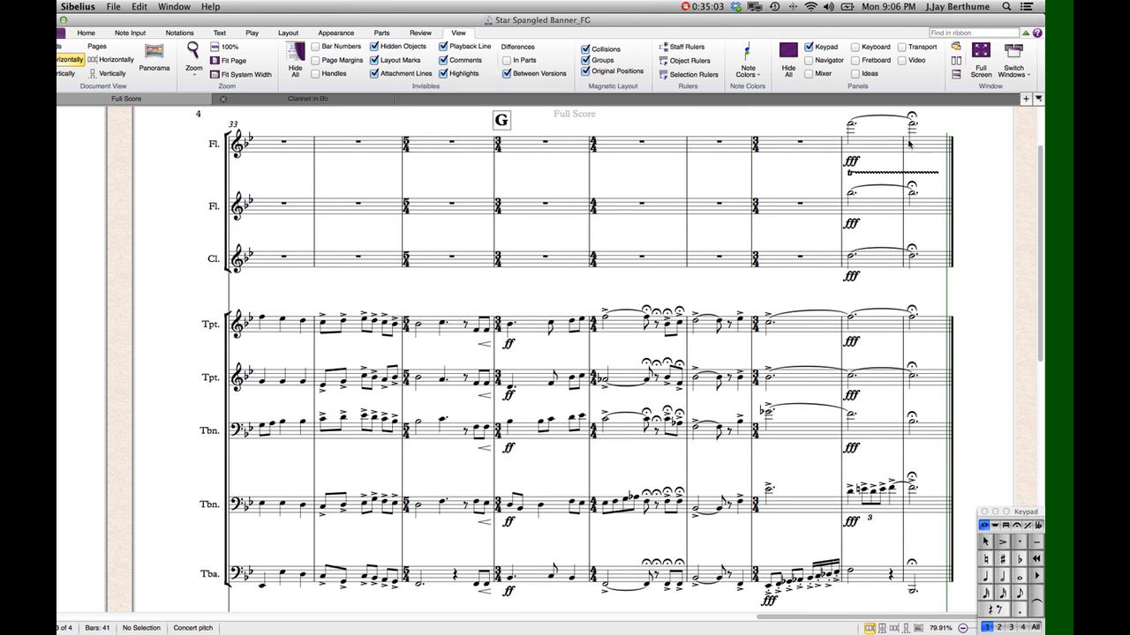
pyautogui.click(912, 128)
pyautogui.hotkey('alt', 'Down')
pyautogui.hotkey('alt', 'Down')
pyautogui.hotkey('alt', 'Down')
pyautogui.hotkey('alt', 'Down')
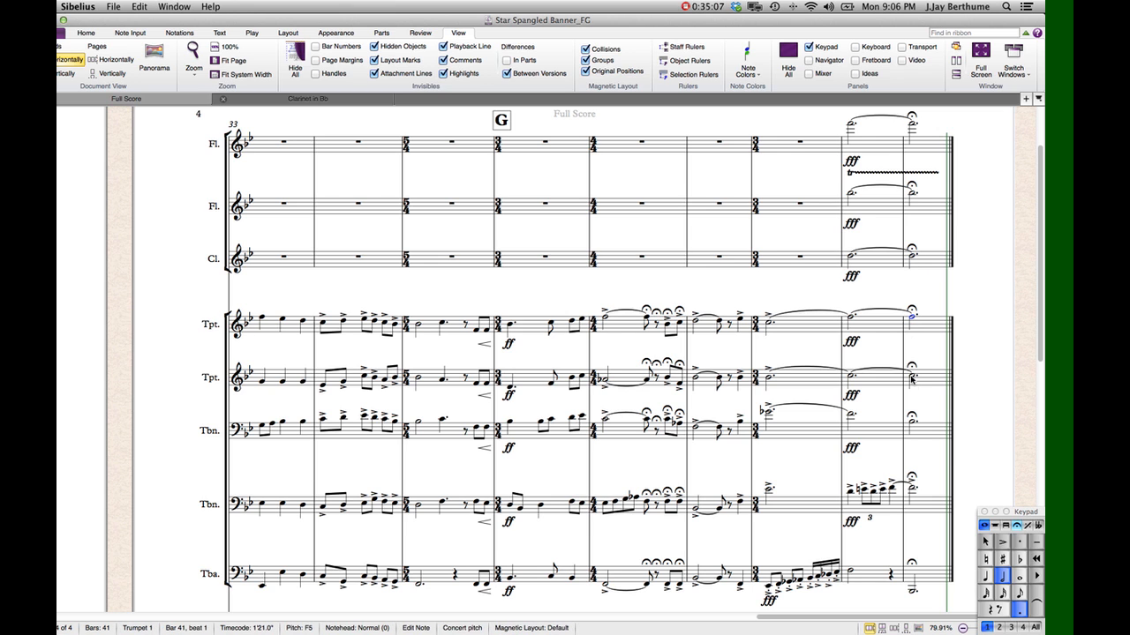
# - Check the final bar 41 notes of the lower brass, from the trombones down to the Tuba
pyautogui.hotkey('alt', 'Down')
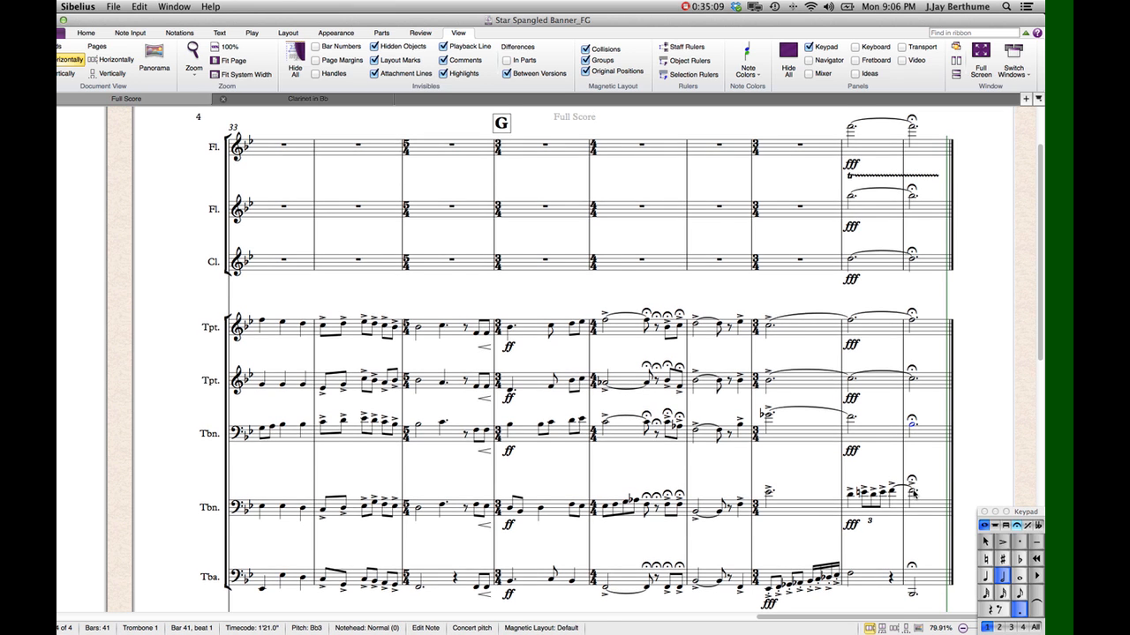
pyautogui.hotkey('alt', 'Down')
pyautogui.scroll(-5, 937, 461)
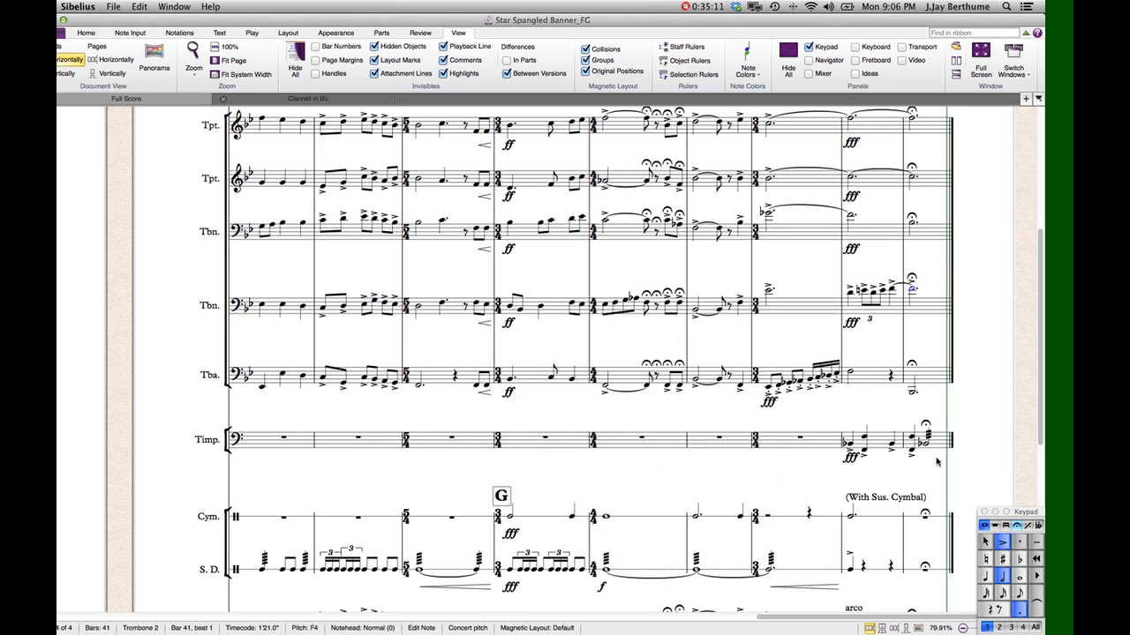
pyautogui.click(913, 394)
# - Check the final string notes in bar 41 in Violin 2 and the three cello staves
pyautogui.scroll(-5, 905, 413)
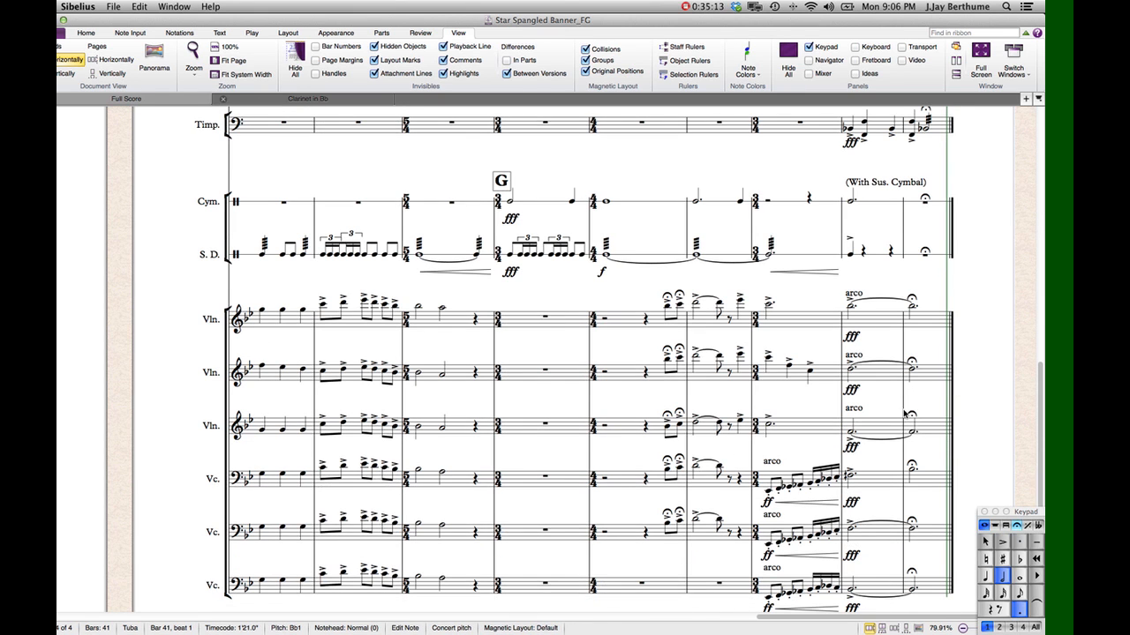
pyautogui.click(911, 367)
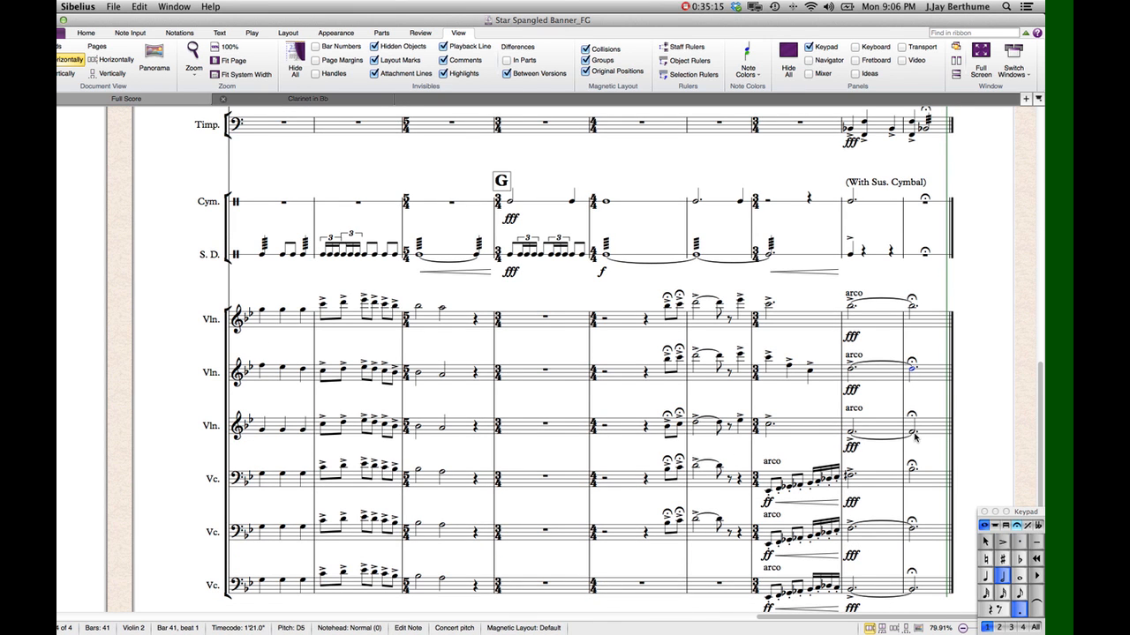
pyautogui.click(912, 476)
pyautogui.click(912, 527)
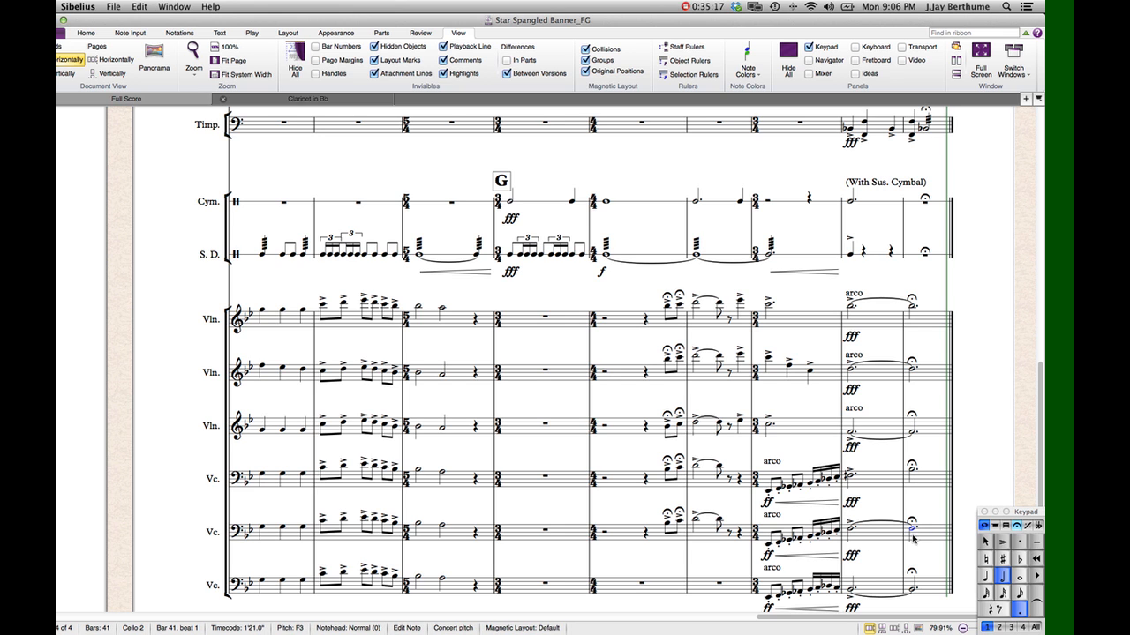
pyautogui.click(912, 591)
# - Look over the full instrumentation of the ending and compare it with the earlier pages of the full score
pyautogui.scroll(10, 885, 322)
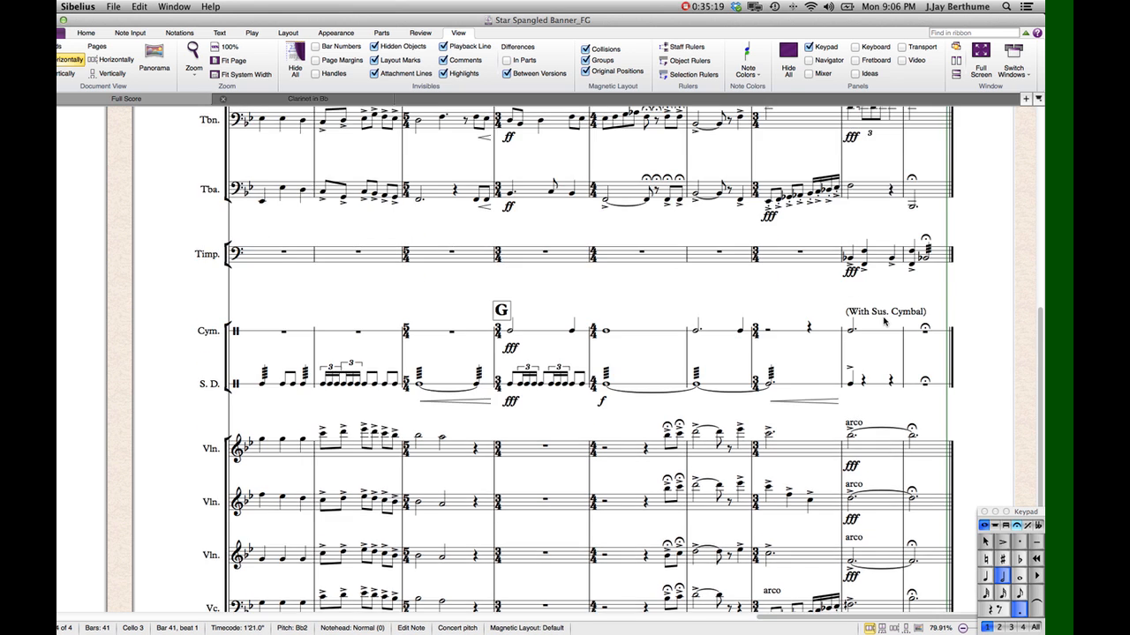
pyautogui.scroll(-3, 885, 323)
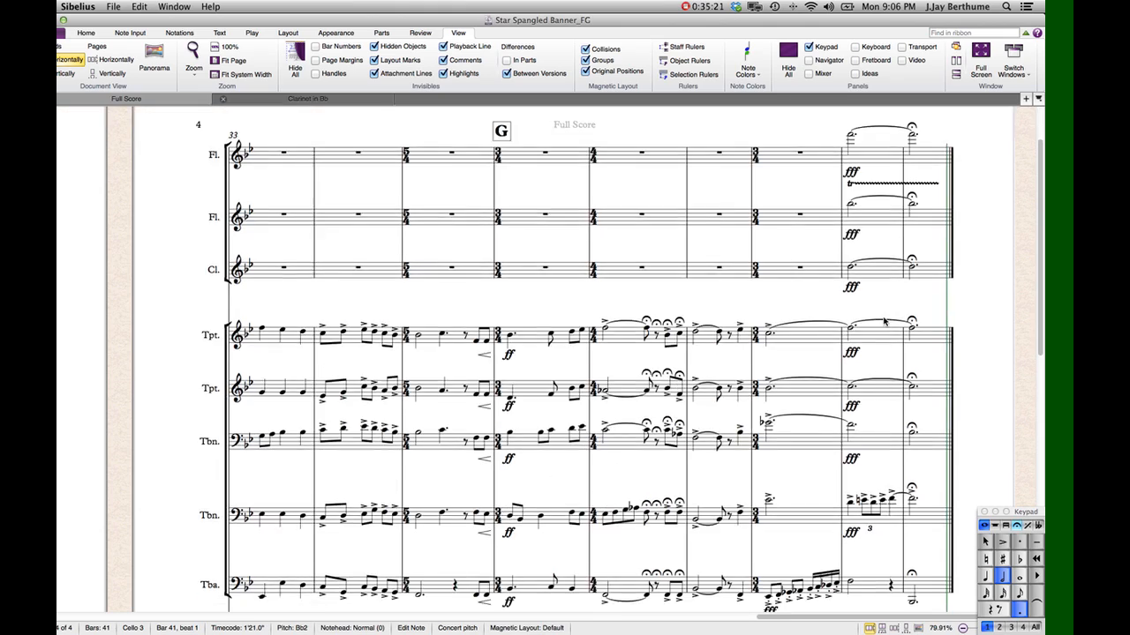
pyautogui.scroll(3, 884, 322)
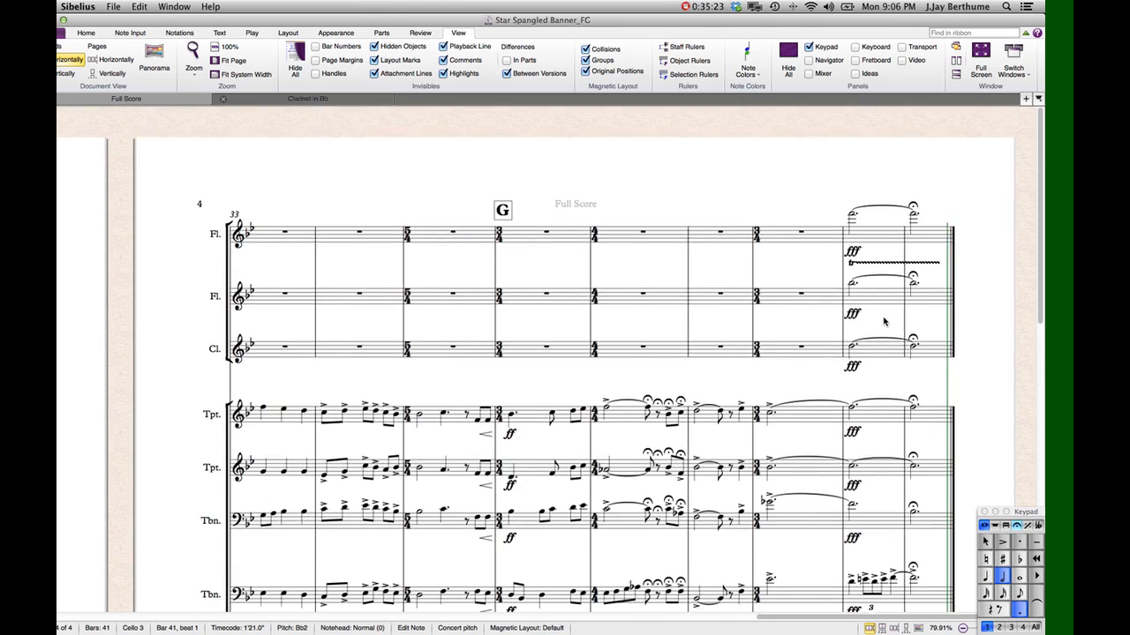
pyautogui.scroll(-5, 884, 322)
pyautogui.scroll(-5, 885, 322)
pyautogui.hscroll(-3, 884, 322)
pyautogui.scroll(-5, 885, 322)
pyautogui.hscroll(-5, 884, 322)
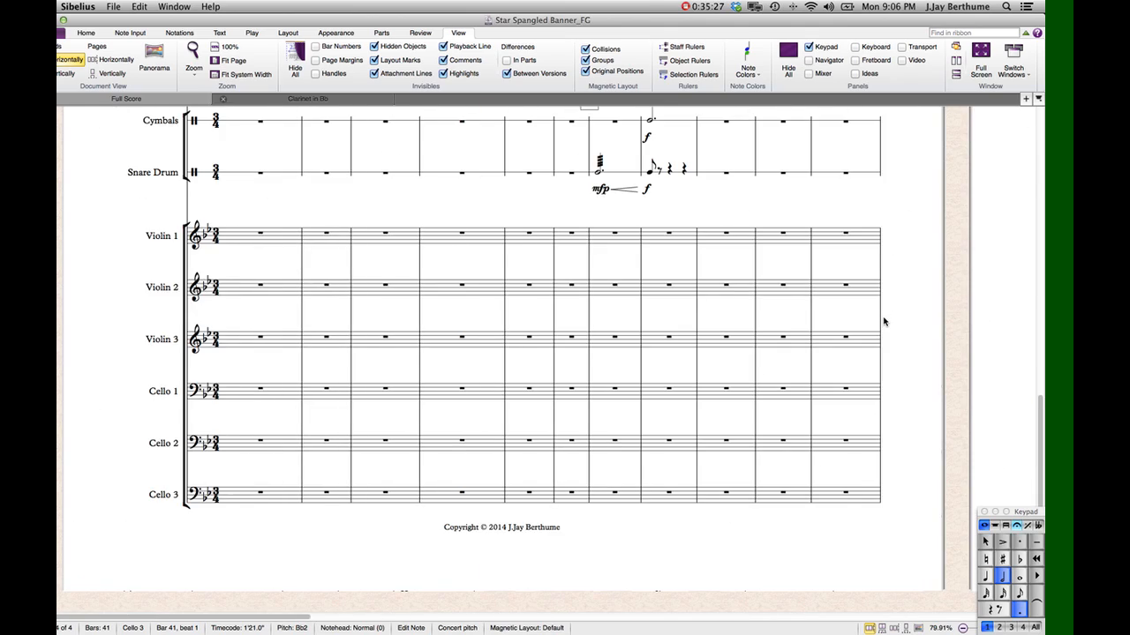
pyautogui.scroll(10, 885, 322)
pyautogui.hscroll(3, 884, 322)
pyautogui.hscroll(10, 885, 323)
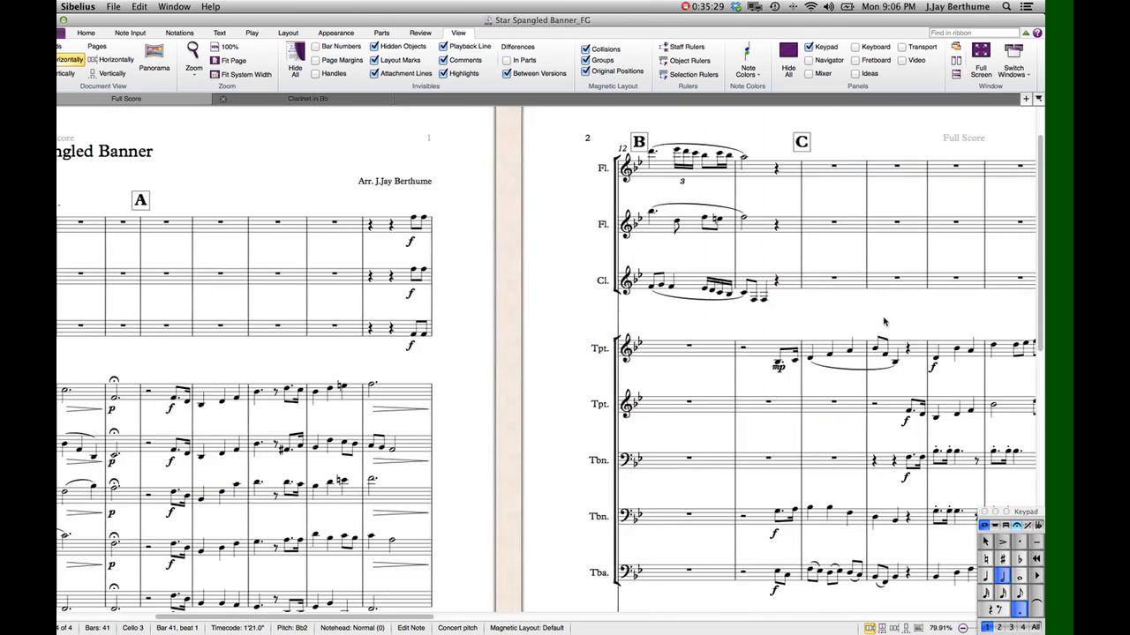
pyautogui.scroll(-5, 884, 322)
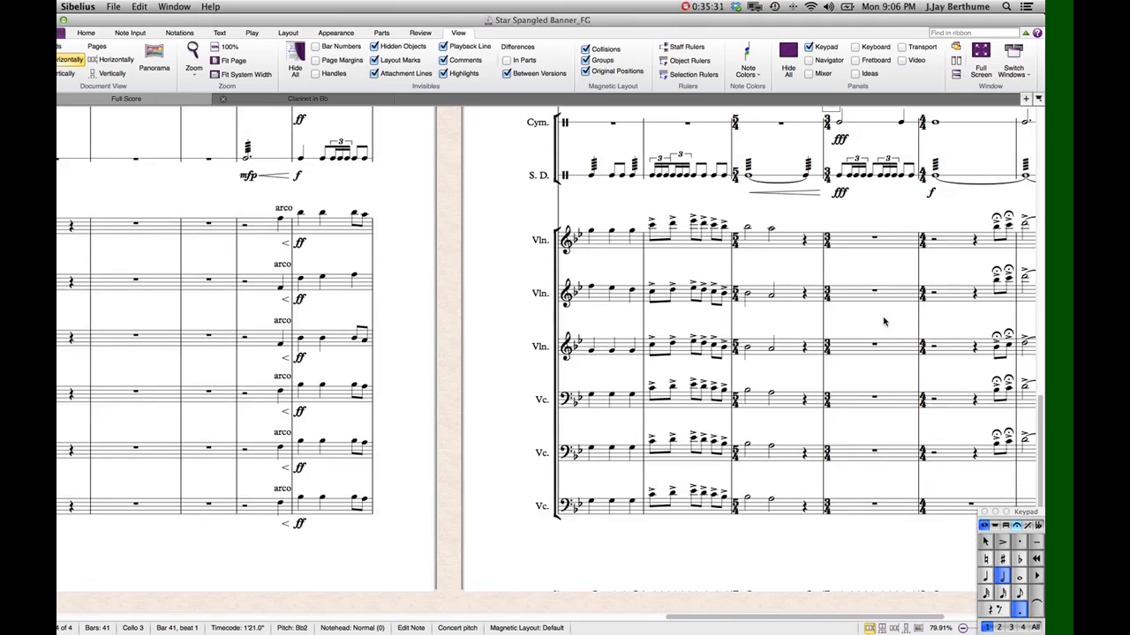
pyautogui.hscroll(5, 885, 323)
pyautogui.scroll(6, 884, 322)
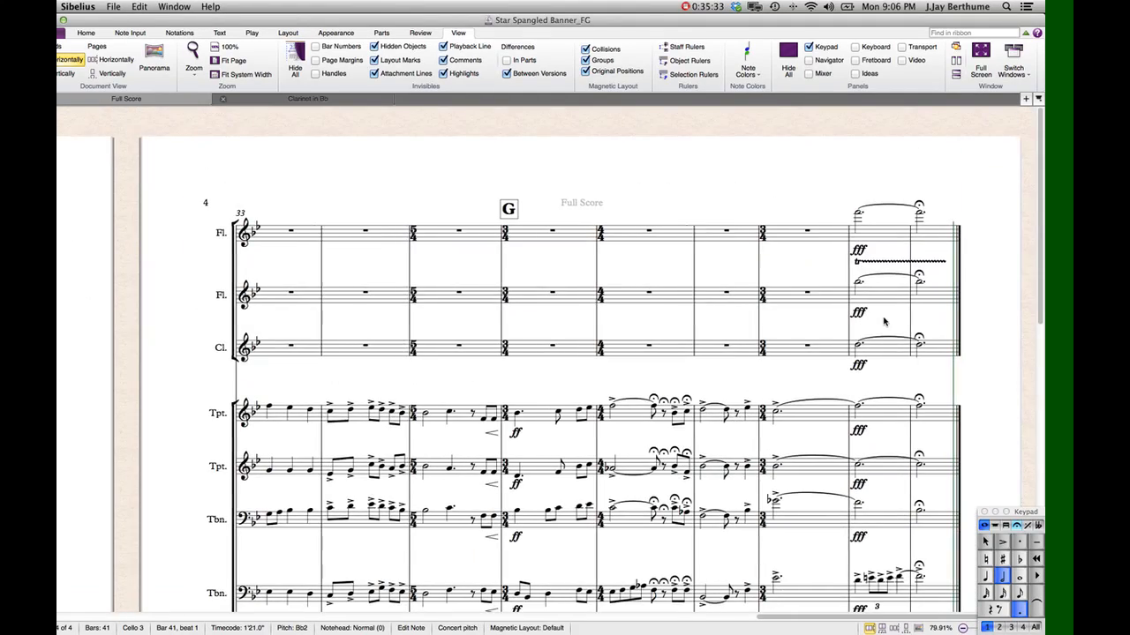
# - Return to the first page of the full score and review the opening bars up to rehearsal mark A
pyautogui.scroll(-2, 885, 322)
pyautogui.hscroll(-15, 884, 322)
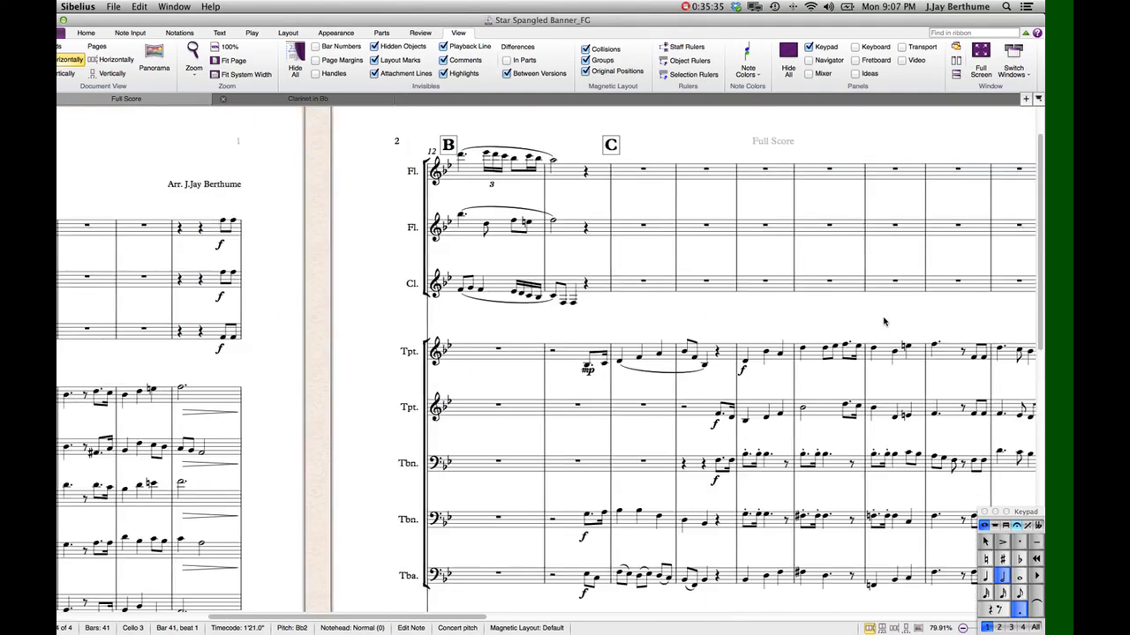
pyautogui.hscroll(-8, 885, 322)
pyautogui.scroll(2, 355, 226)
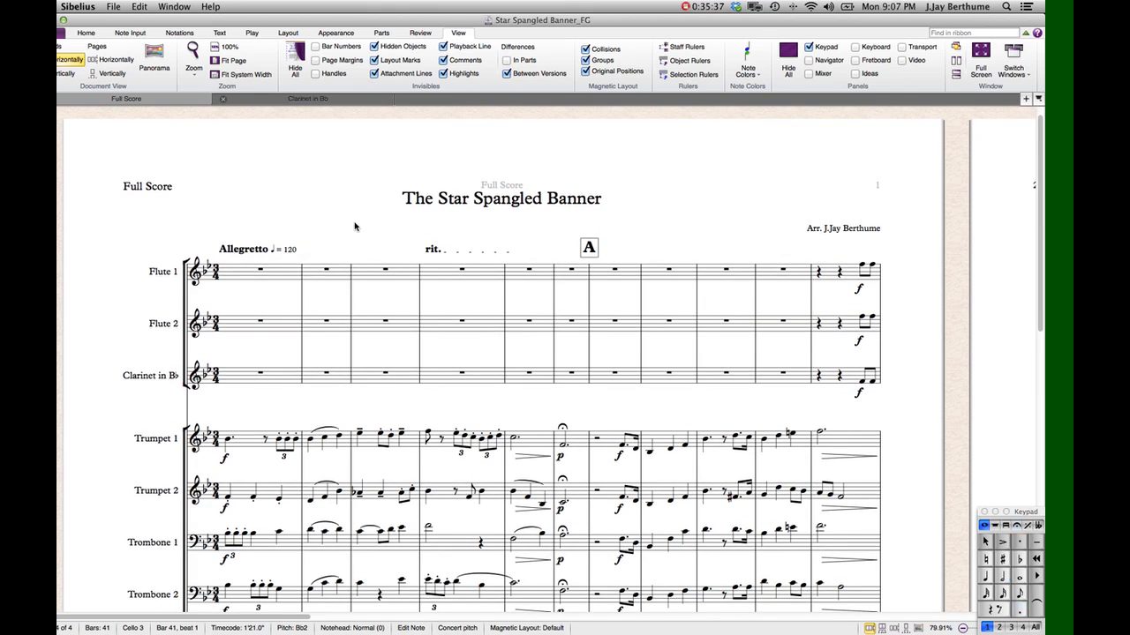
pyautogui.scroll(-3, 355, 226)
pyautogui.scroll(3, 360, 225)
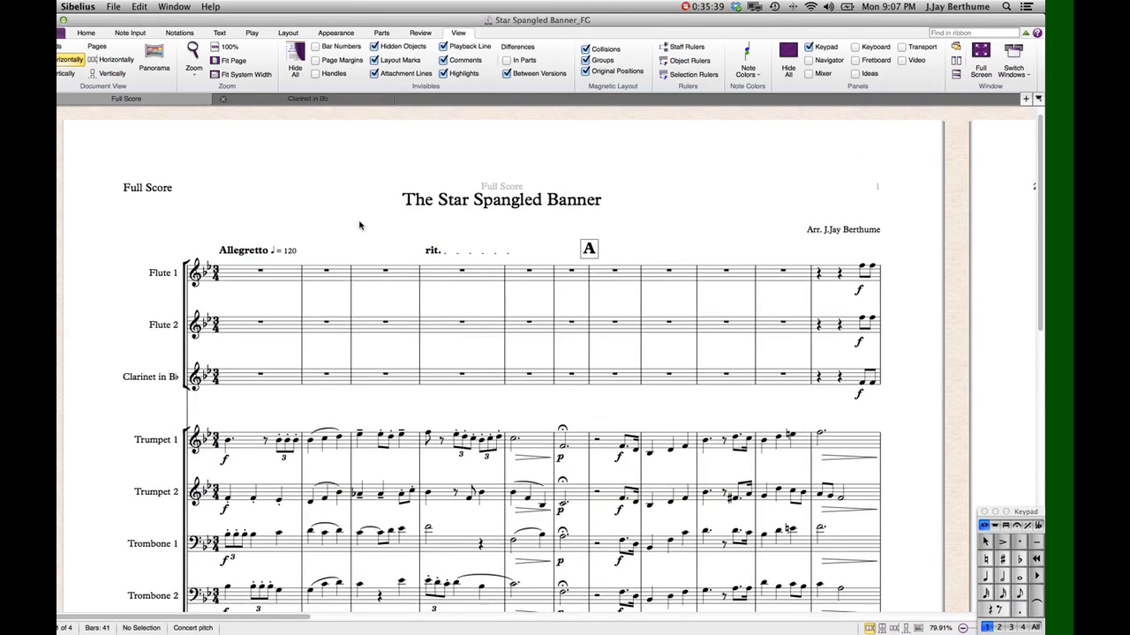
pyautogui.scroll(-2, 359, 225)
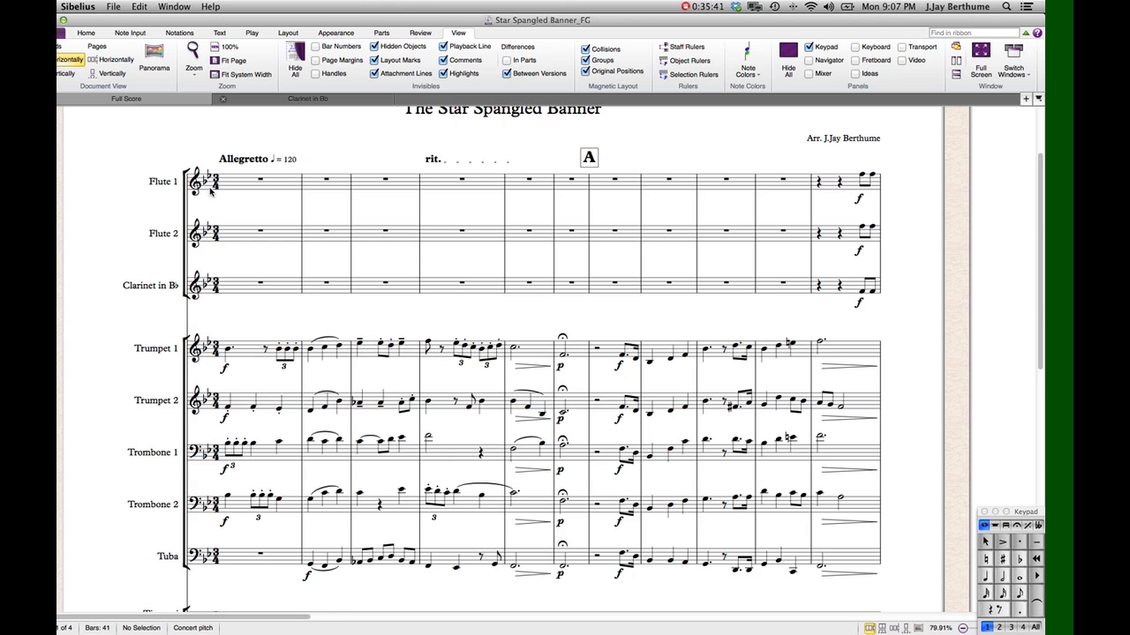
# - Highlight bar 1 across Flute 1, Flute 2 and Clarinet, review the brass and percussion below, and clear the selection
pyautogui.click(250, 182)
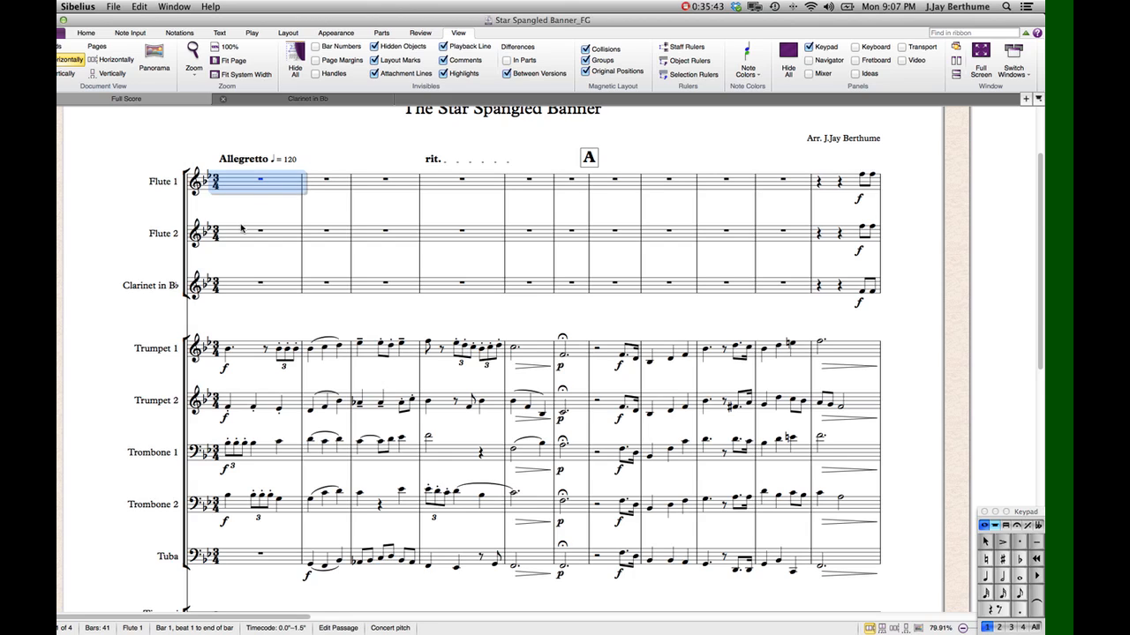
pyautogui.keyDown('shift'); pyautogui.click(243, 236); pyautogui.keyUp('shift')
pyautogui.keyDown('shift'); pyautogui.click(241, 295); pyautogui.keyUp('shift')
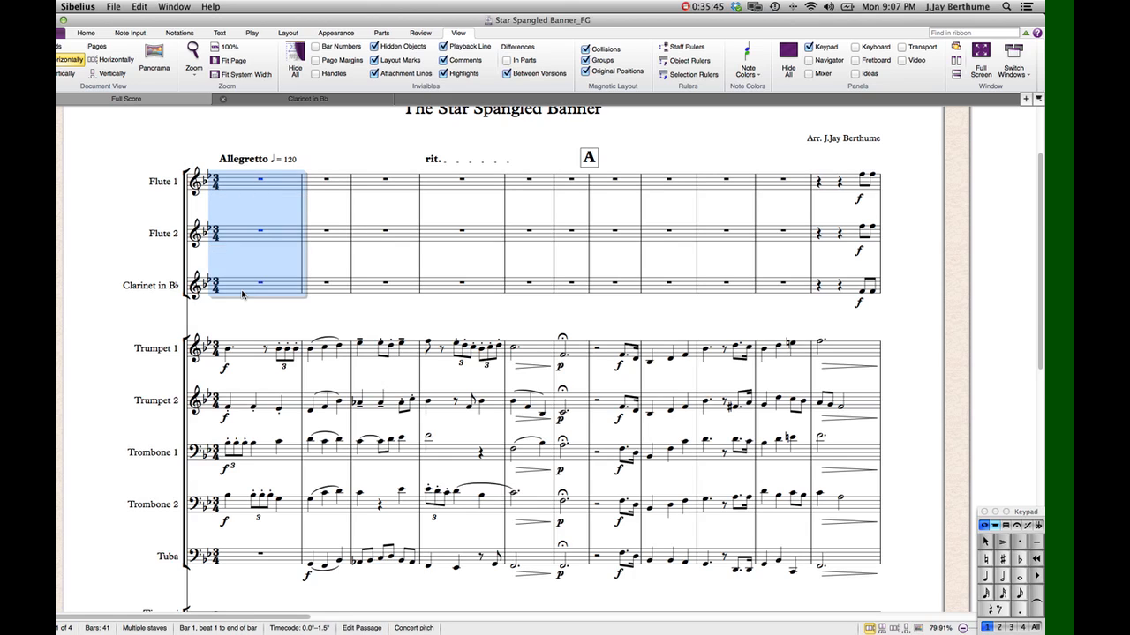
pyautogui.scroll(-4, 242, 295)
pyautogui.scroll(-3, 242, 295)
pyautogui.scroll(2, 243, 294)
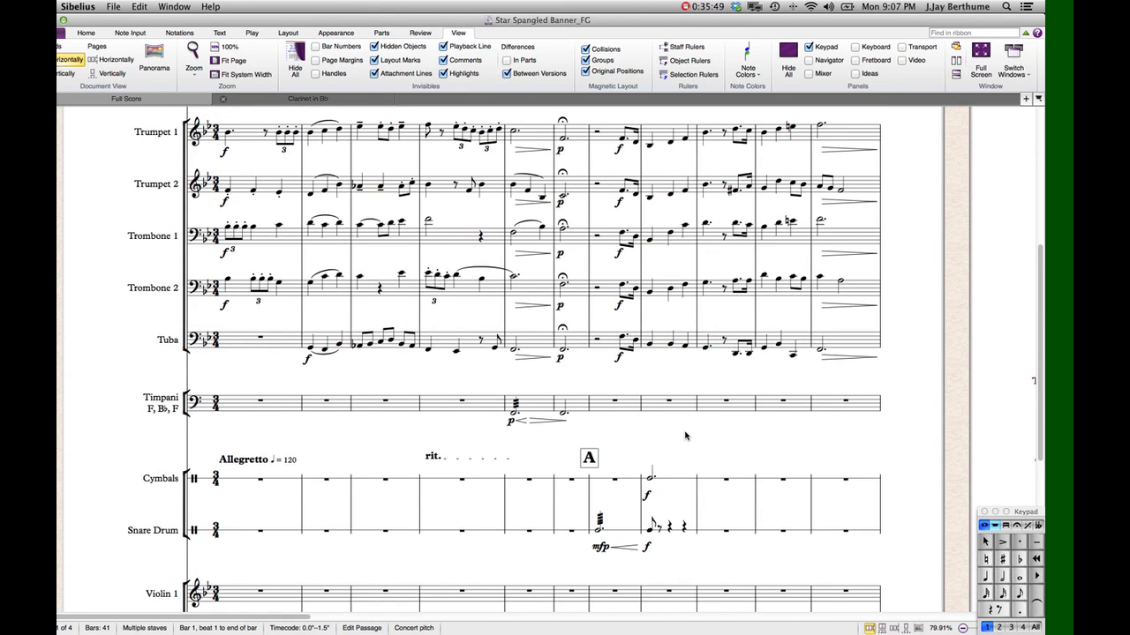
pyautogui.click(676, 387)
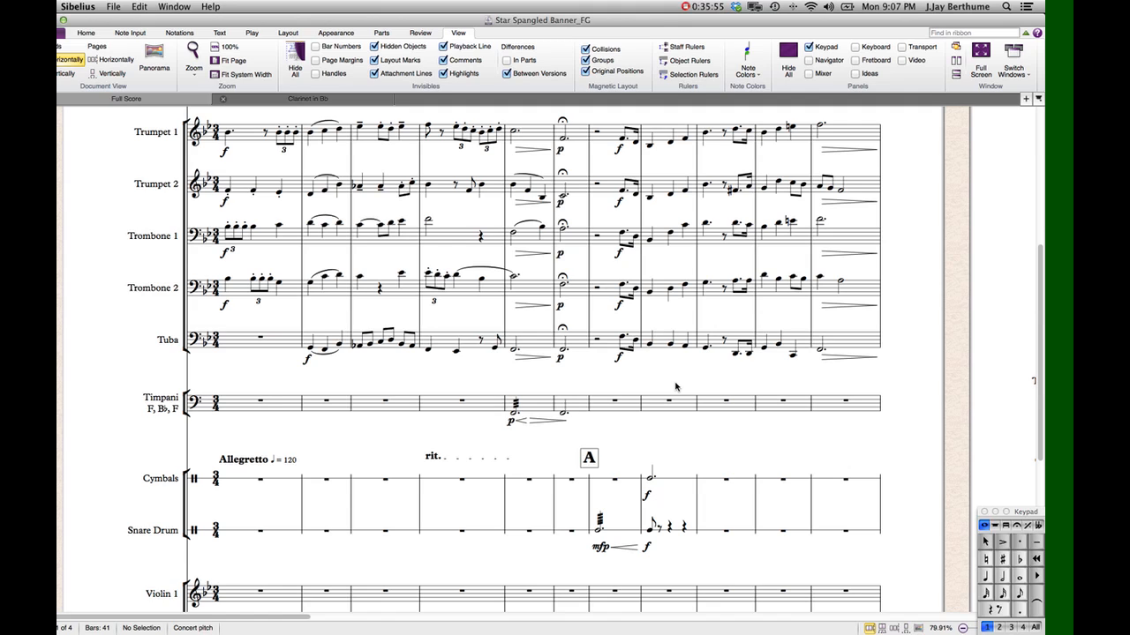
# - Find the strings on page 2 and highlight bars 16 to 18 across all three cello staves
pyautogui.hscroll(15, 759, 395)
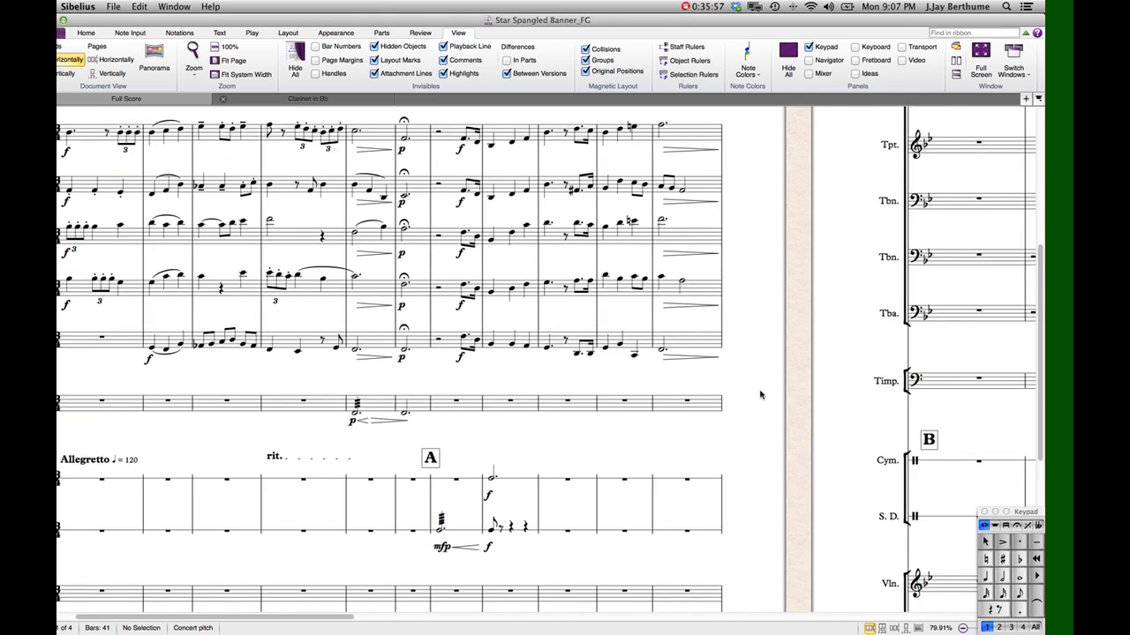
pyautogui.hscroll(2, 760, 395)
pyautogui.scroll(-5, 760, 394)
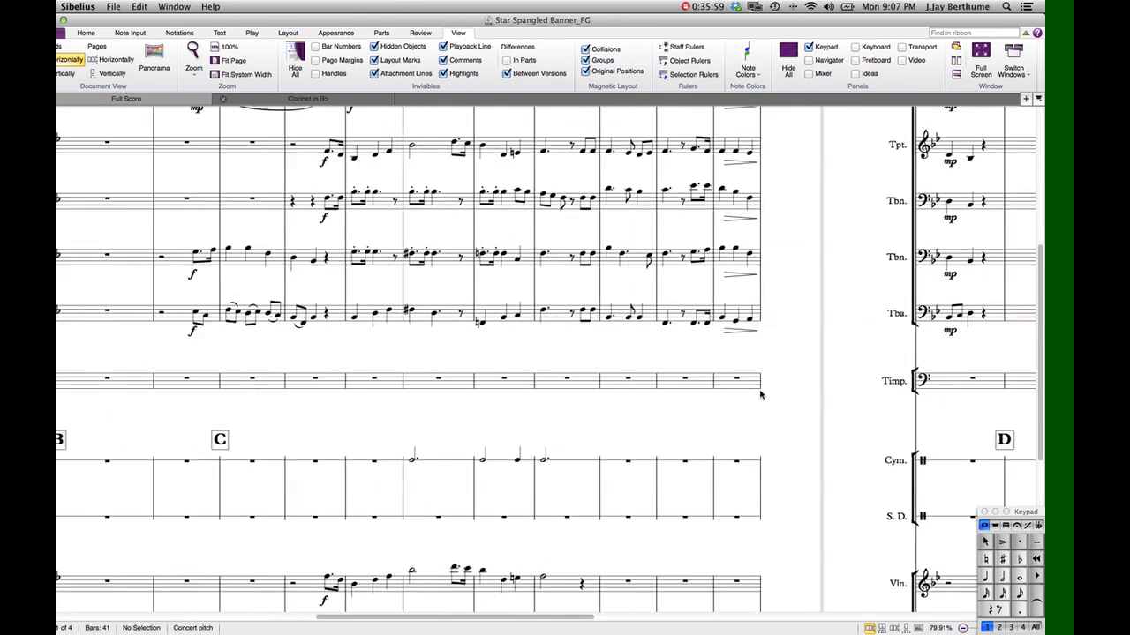
pyautogui.scroll(8, 760, 395)
pyautogui.scroll(-10, 760, 394)
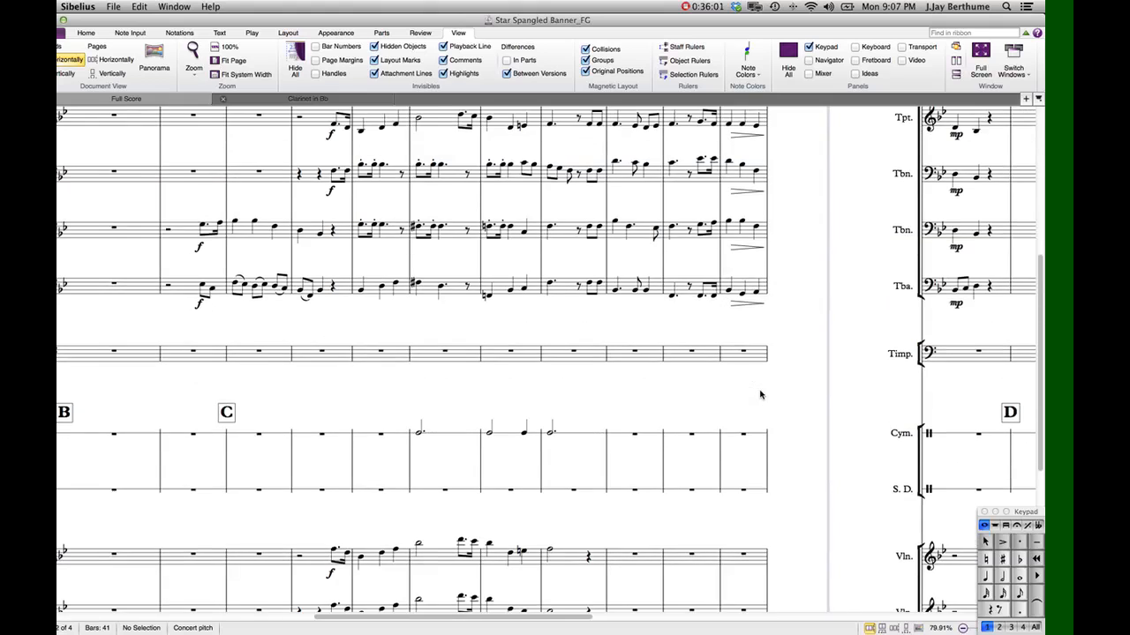
pyautogui.hscroll(1, 760, 395)
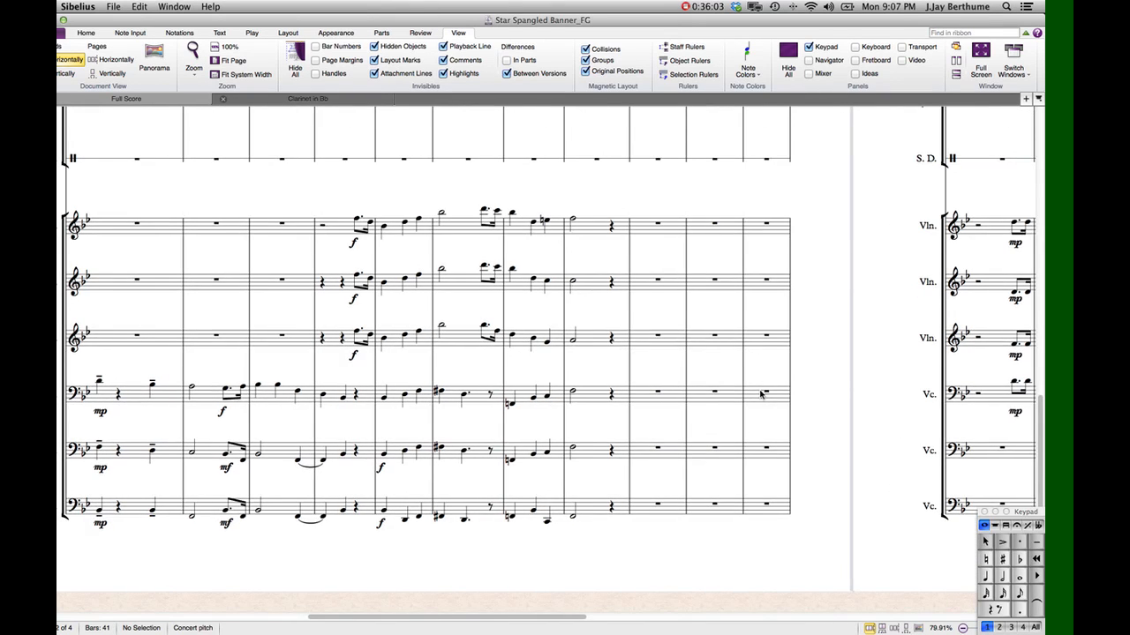
pyautogui.click(405, 401)
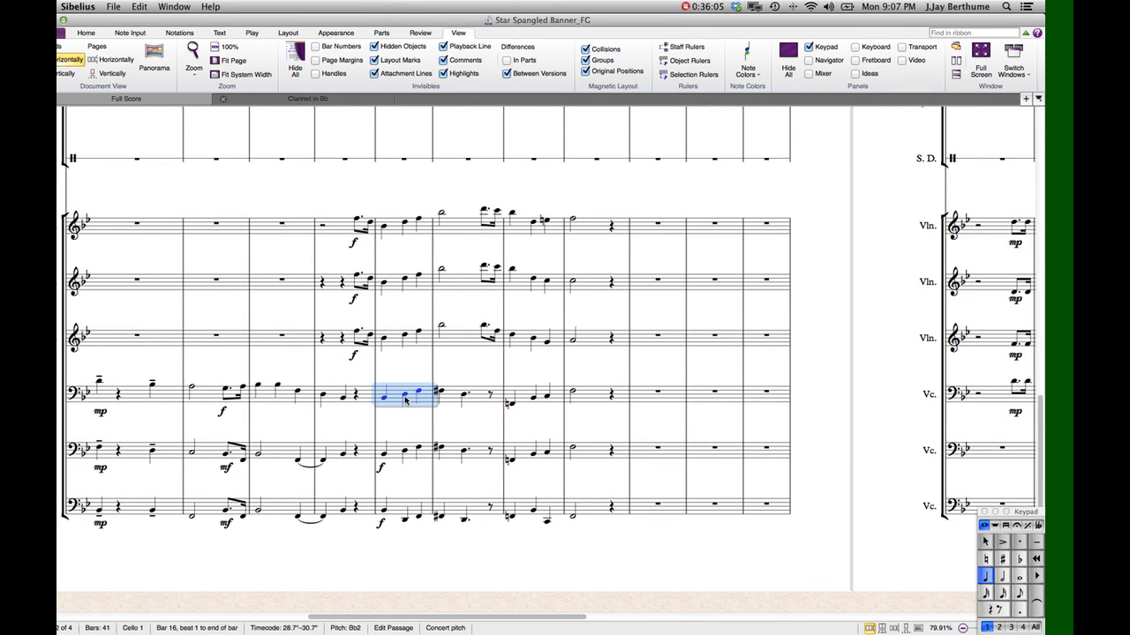
pyautogui.keyDown('shift'); pyautogui.click(548, 510); pyautogui.keyUp('shift')
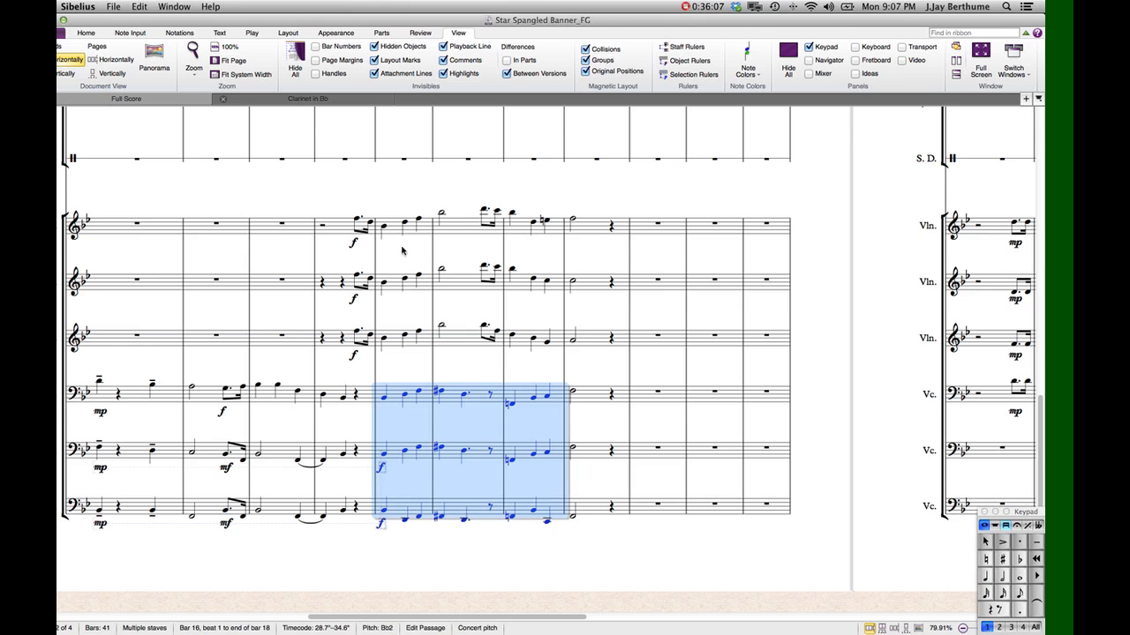
# - Highlight bars 15 to 19 across the three violin staves and compare them with the brass above
pyautogui.click(345, 237)
pyautogui.keyDown('shift'); pyautogui.click(596, 334); pyautogui.keyUp('shift')
pyautogui.scroll(10, 471, 249)
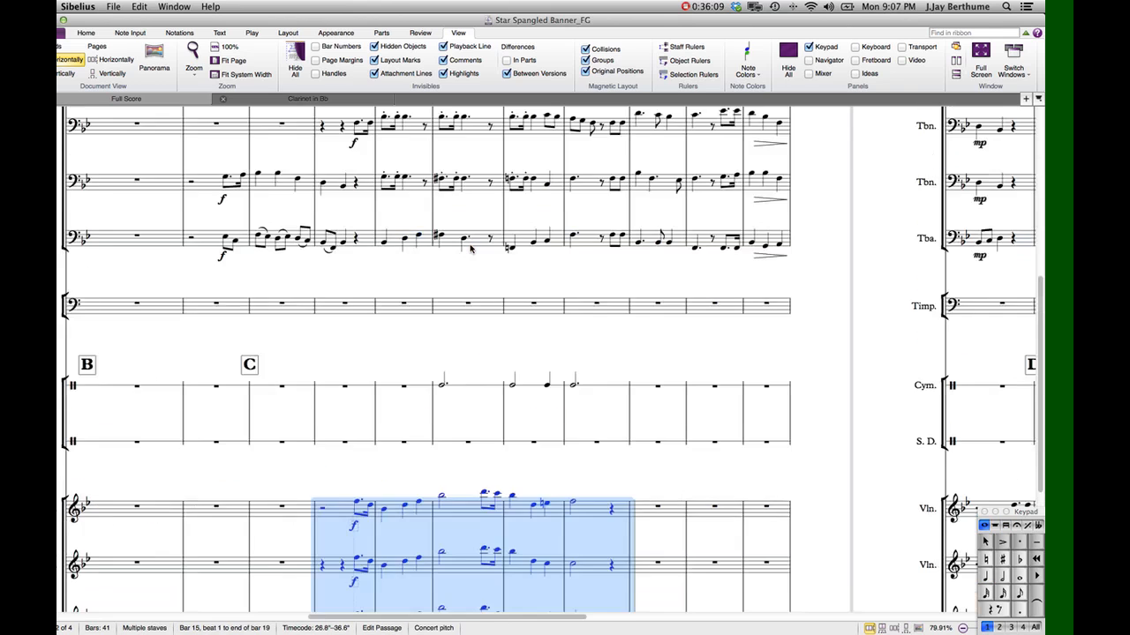
# - Go back to the first page and look over its woodwind, brass and percussion staves
pyautogui.hscroll(-10, 471, 248)
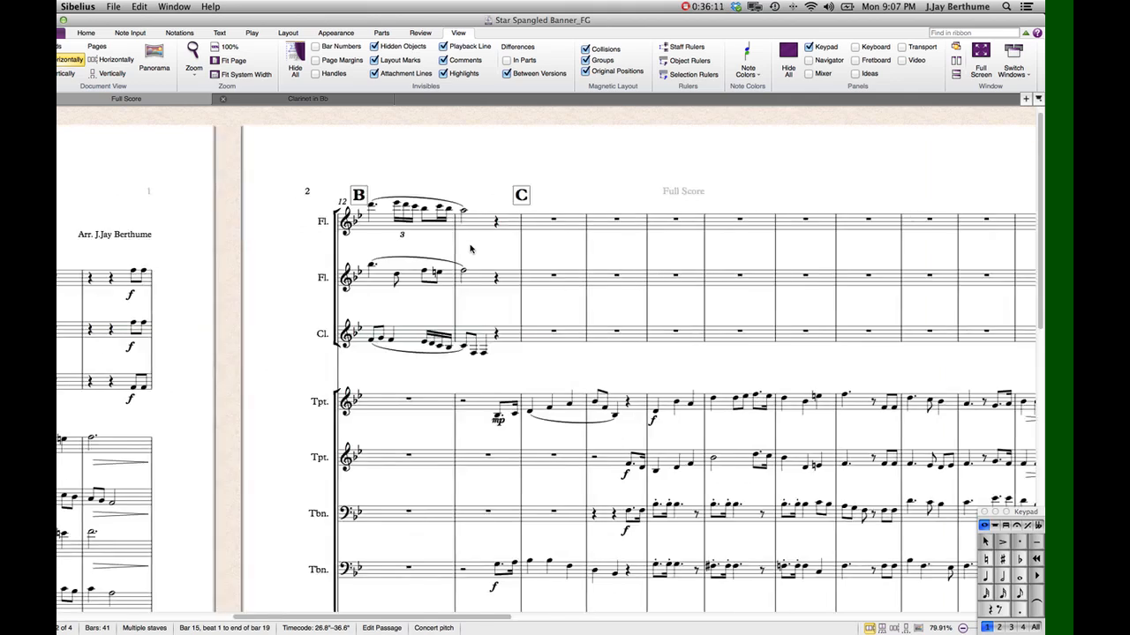
pyautogui.hscroll(-5, 471, 249)
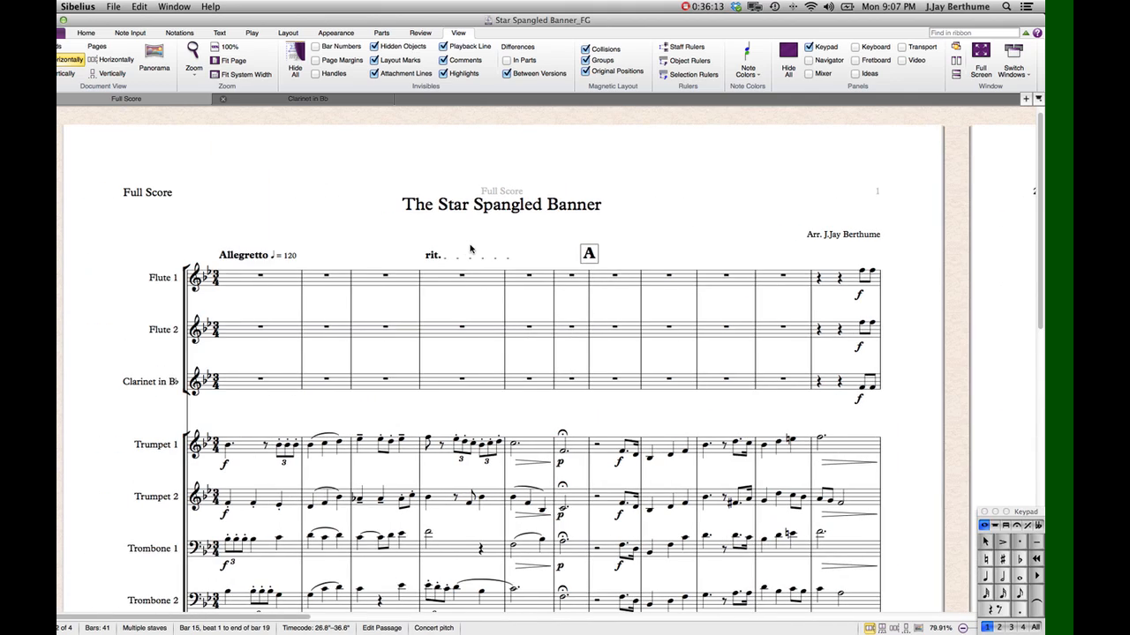
pyautogui.scroll(-3, 470, 249)
pyautogui.scroll(-5, 470, 249)
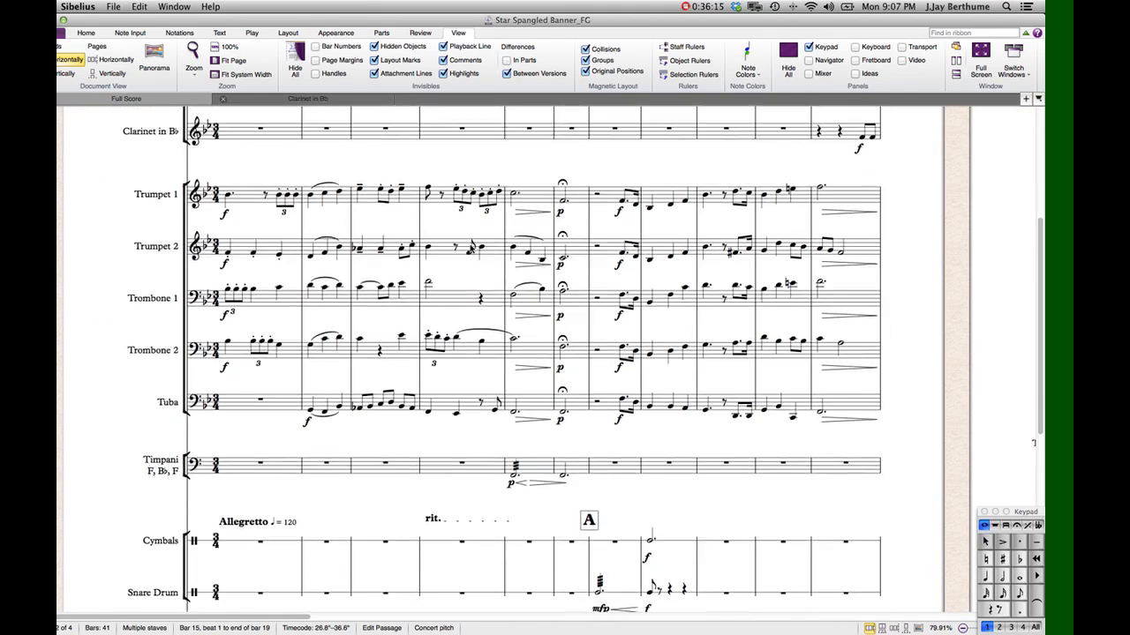
pyautogui.scroll(4, 470, 249)
pyautogui.scroll(-3, 470, 249)
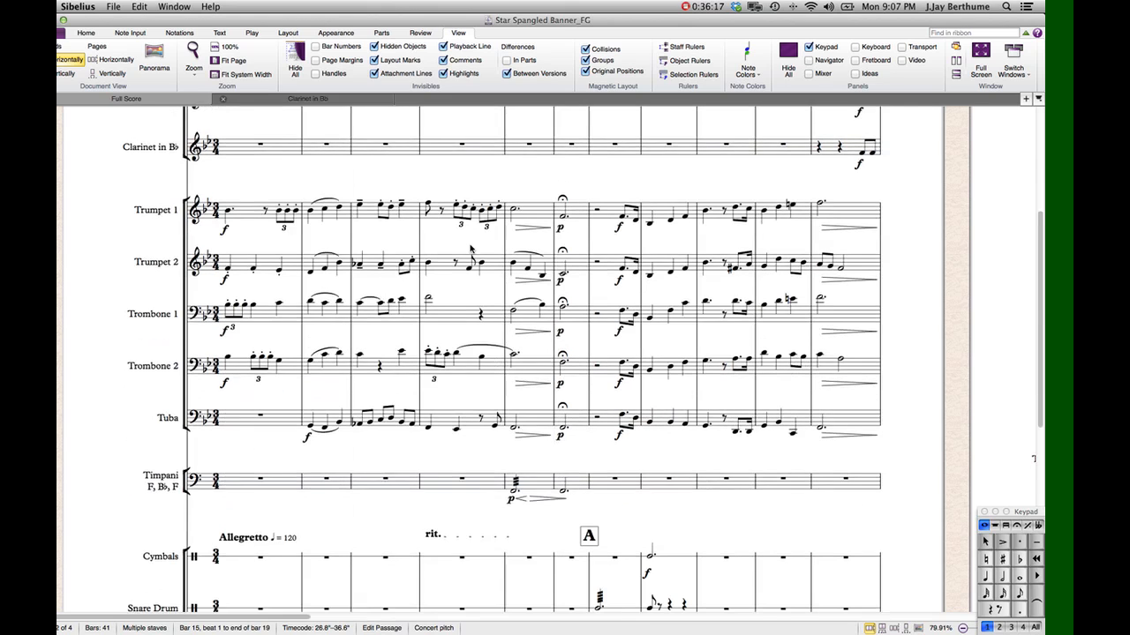
pyautogui.scroll(-3, 470, 249)
pyautogui.scroll(9, 470, 249)
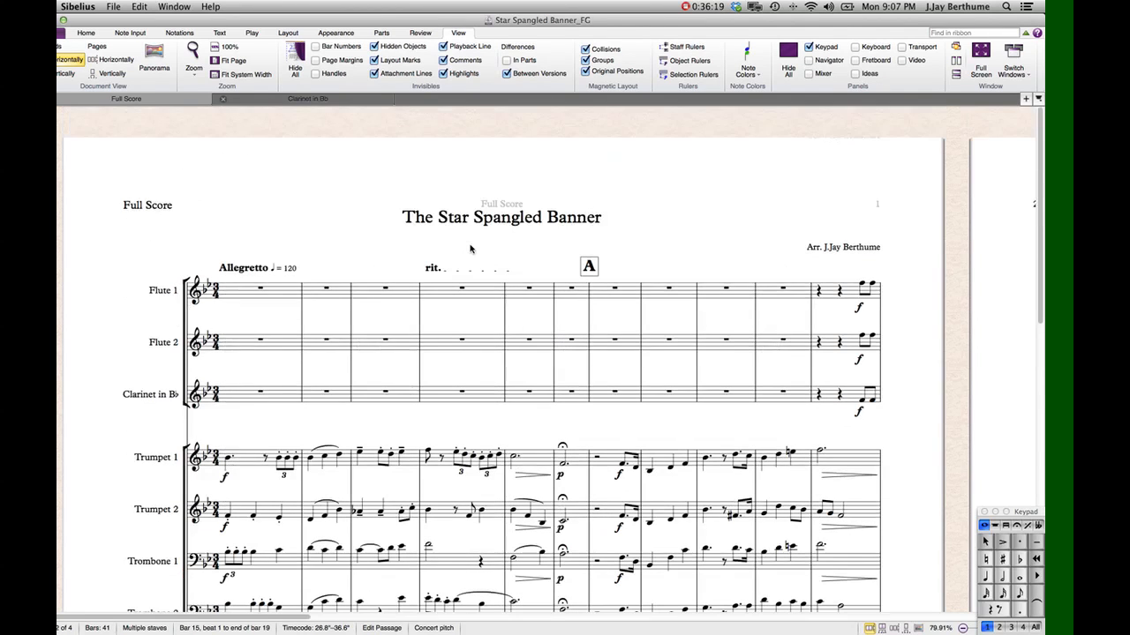
# - Save the score and start exporting it as a MIDI file
pyautogui.click(115, 192)
pyautogui.press('super+s')
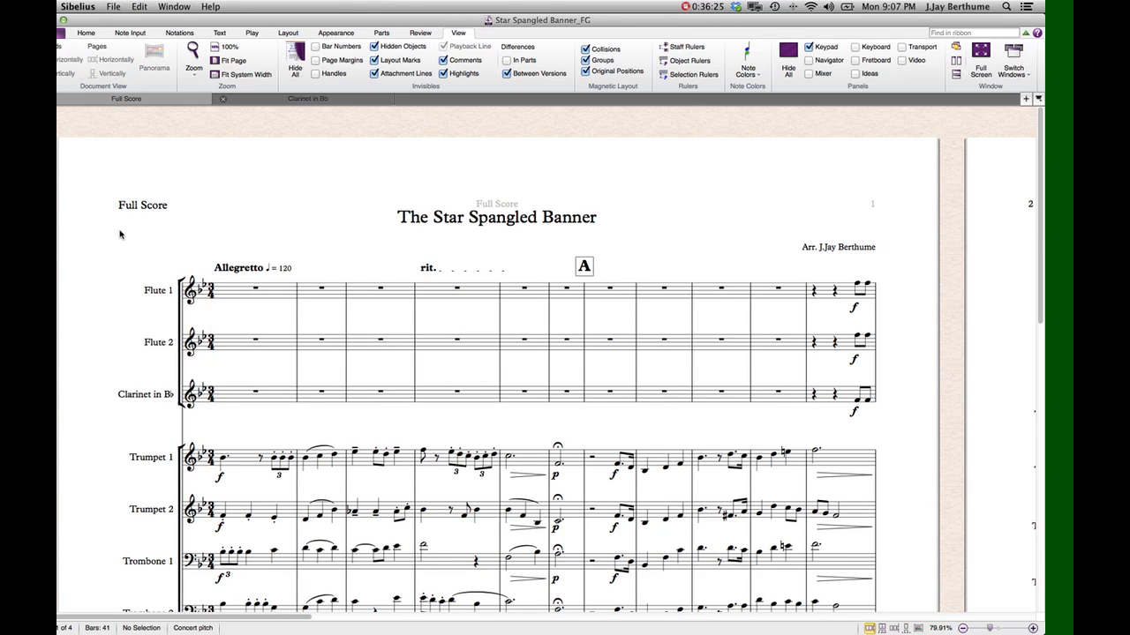
pyautogui.press('super+alt+i')
pyautogui.click(60, 223)
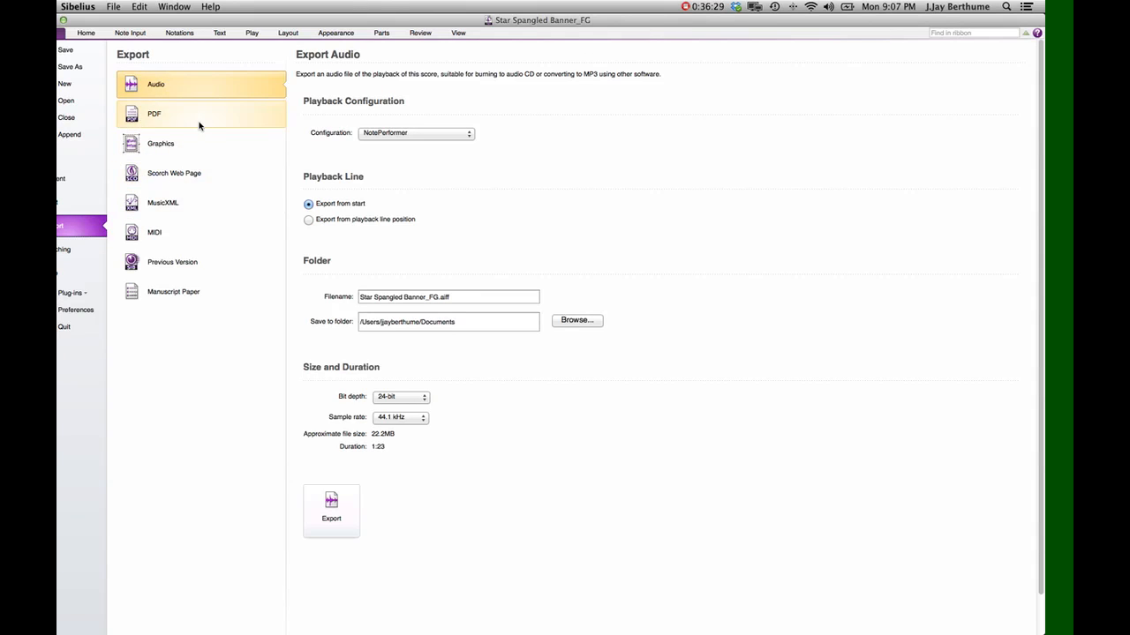
pyautogui.click(162, 240)
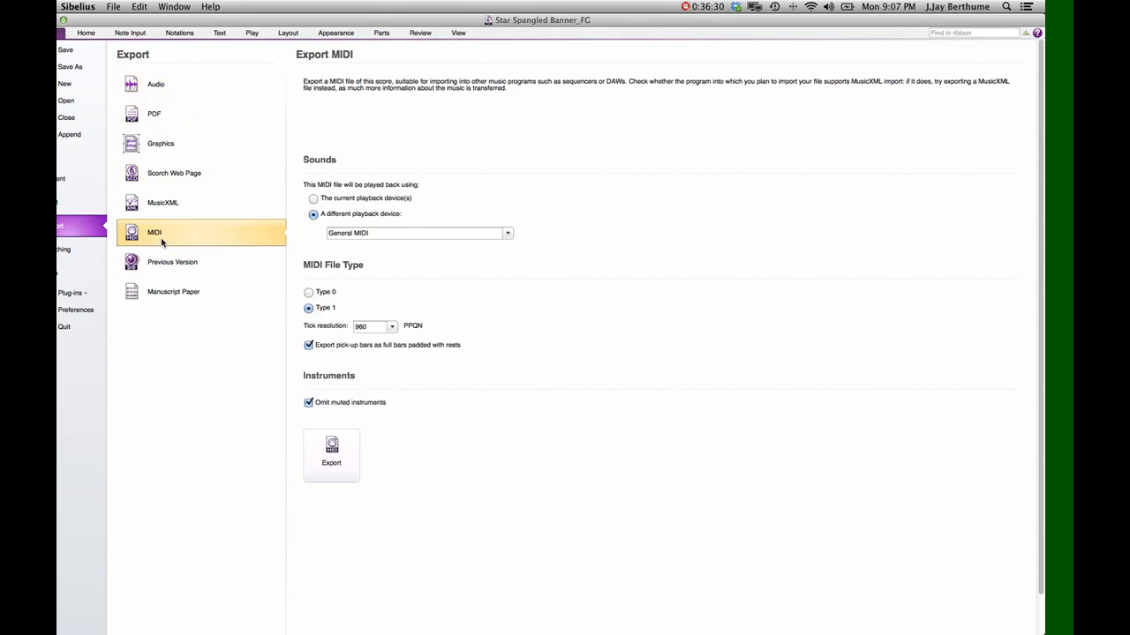
pyautogui.click(330, 432)
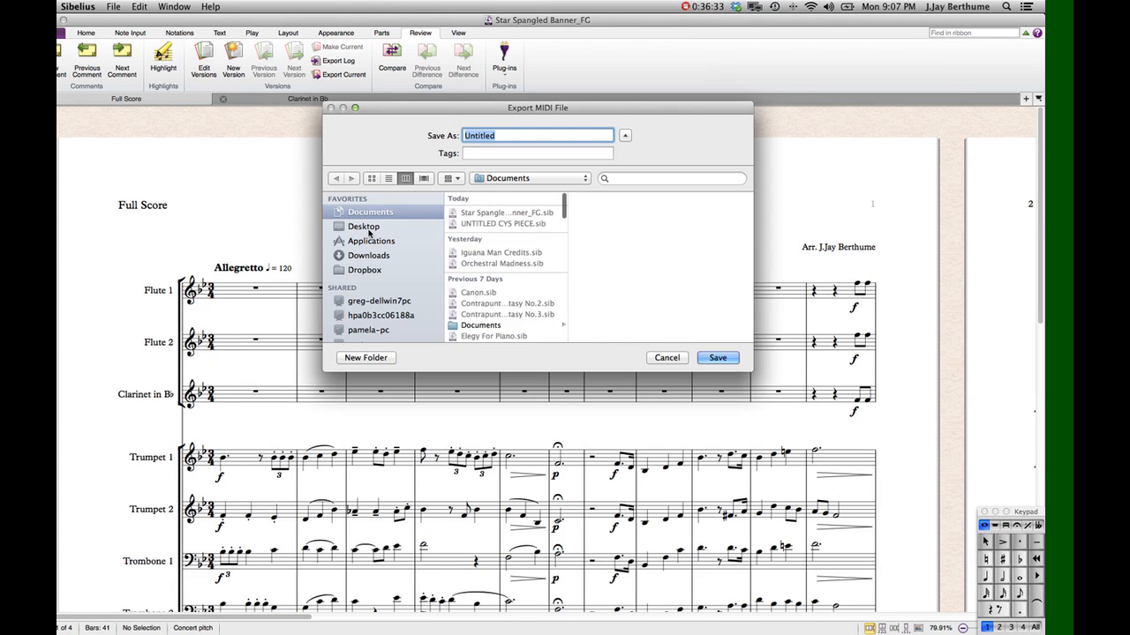
# - Name the MIDI export "Star Spangled Banner MIDI" and save it to the Desktop
pyautogui.write('St')
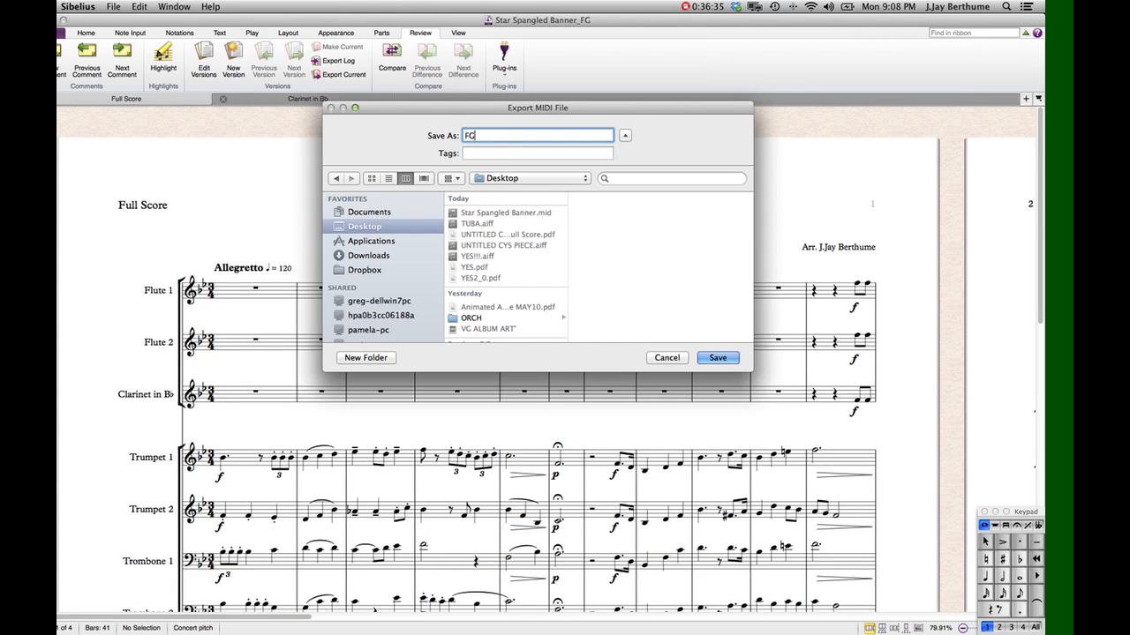
pyautogui.write('ar Spangle')
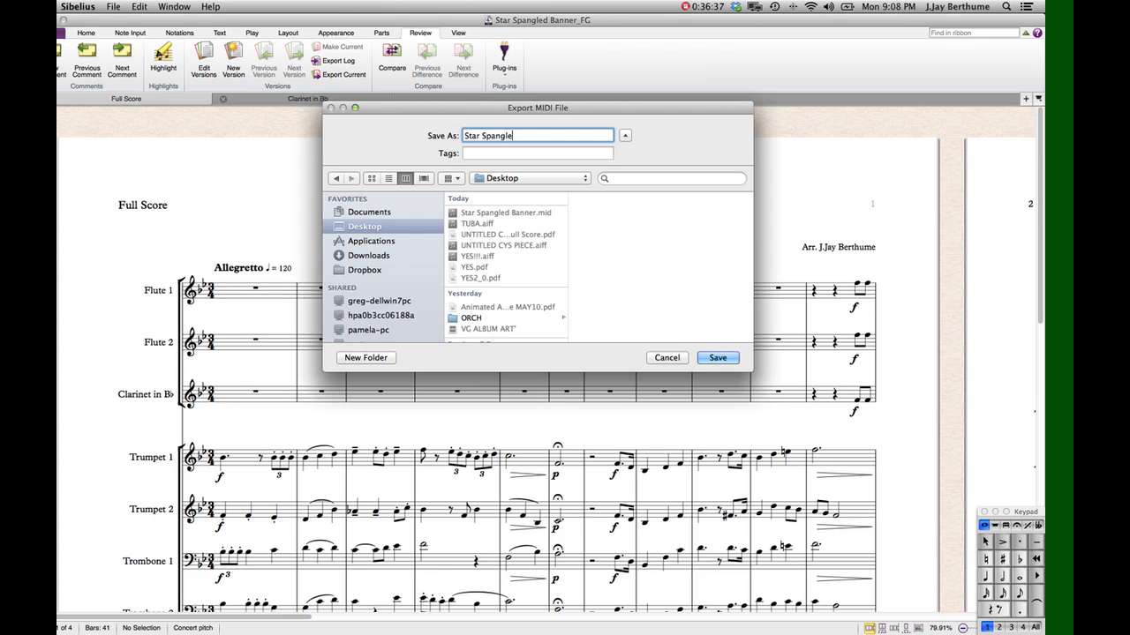
pyautogui.write('d Banner MIDI')
pyautogui.click(706, 357)
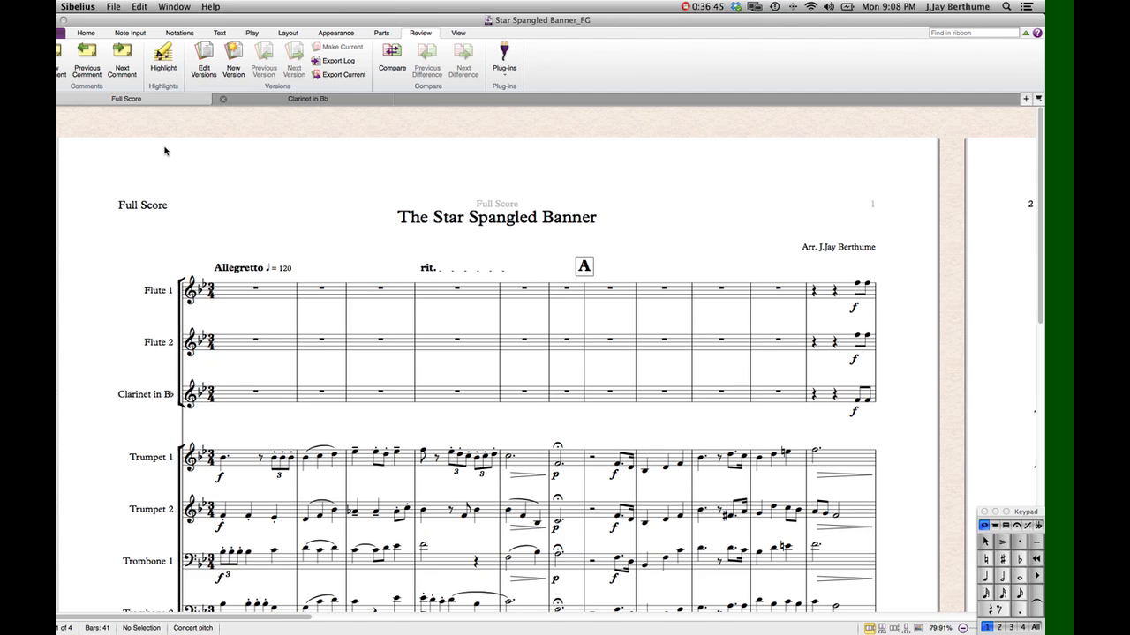
# - Close the Clarinet in Bb part and the score, and reveal the desktop
pyautogui.scroll(-1, 165, 151)
pyautogui.click(224, 99)
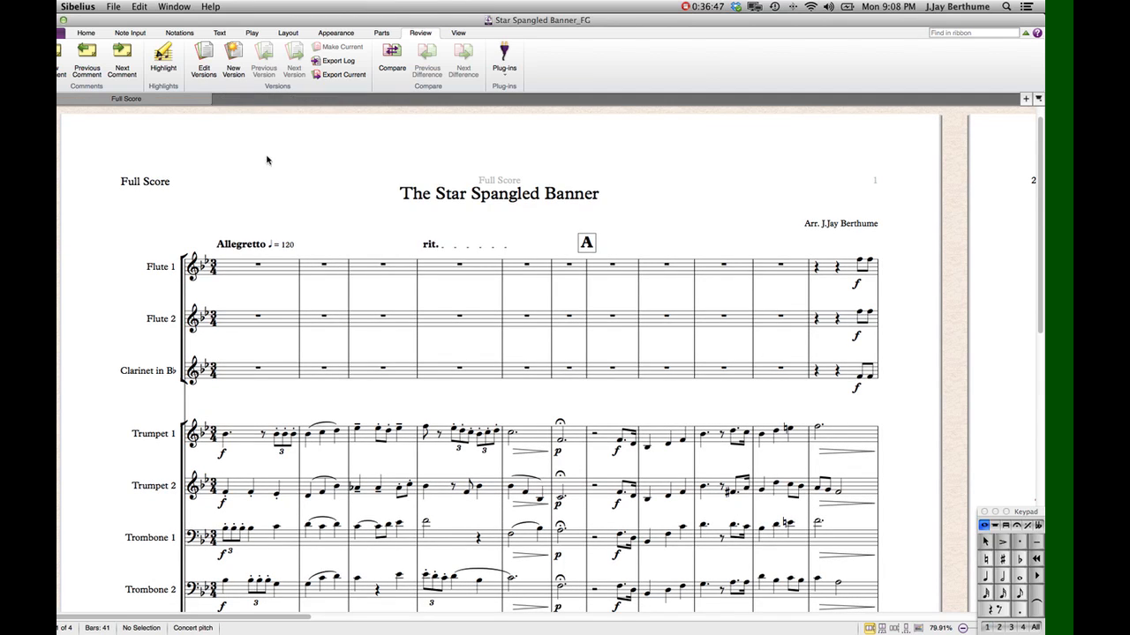
pyautogui.press('F11')
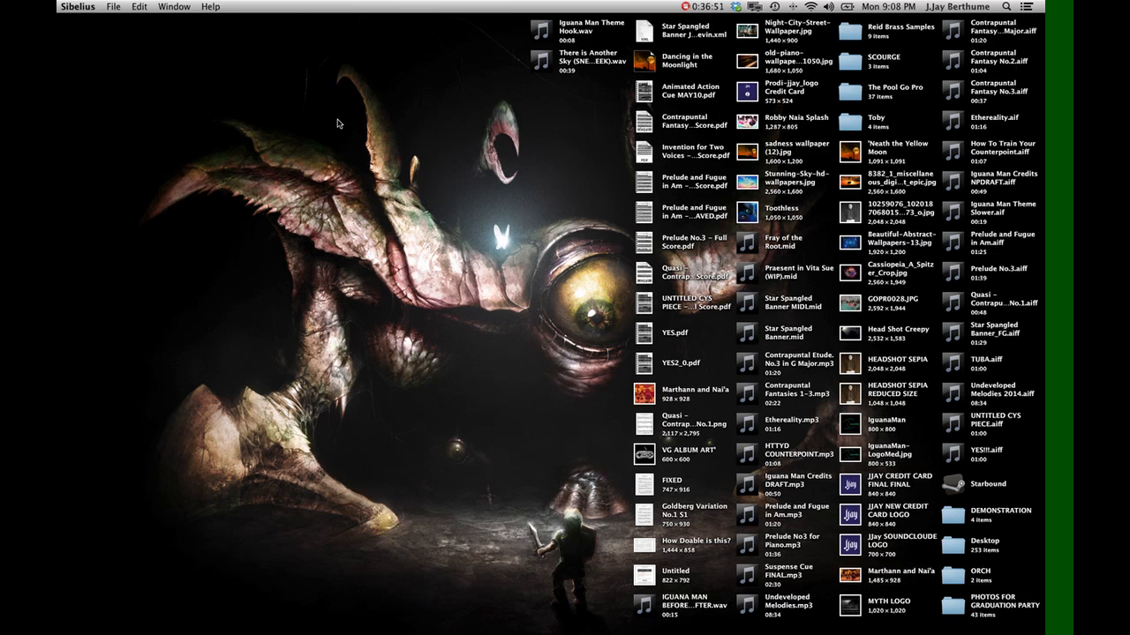
pyautogui.press('F11')
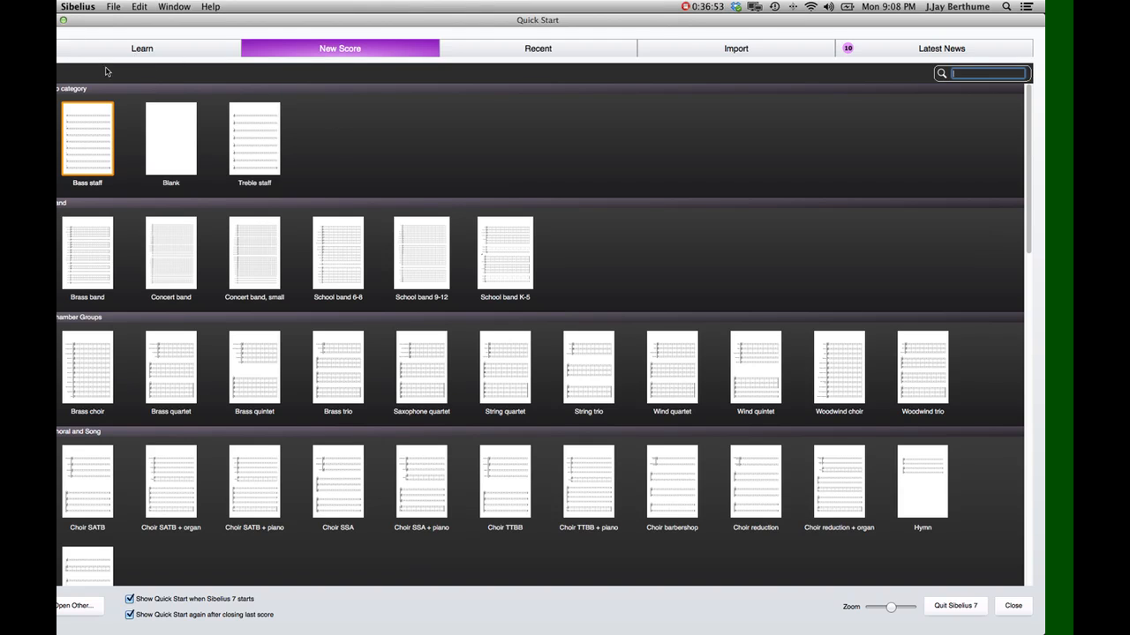
pyautogui.press('F11')
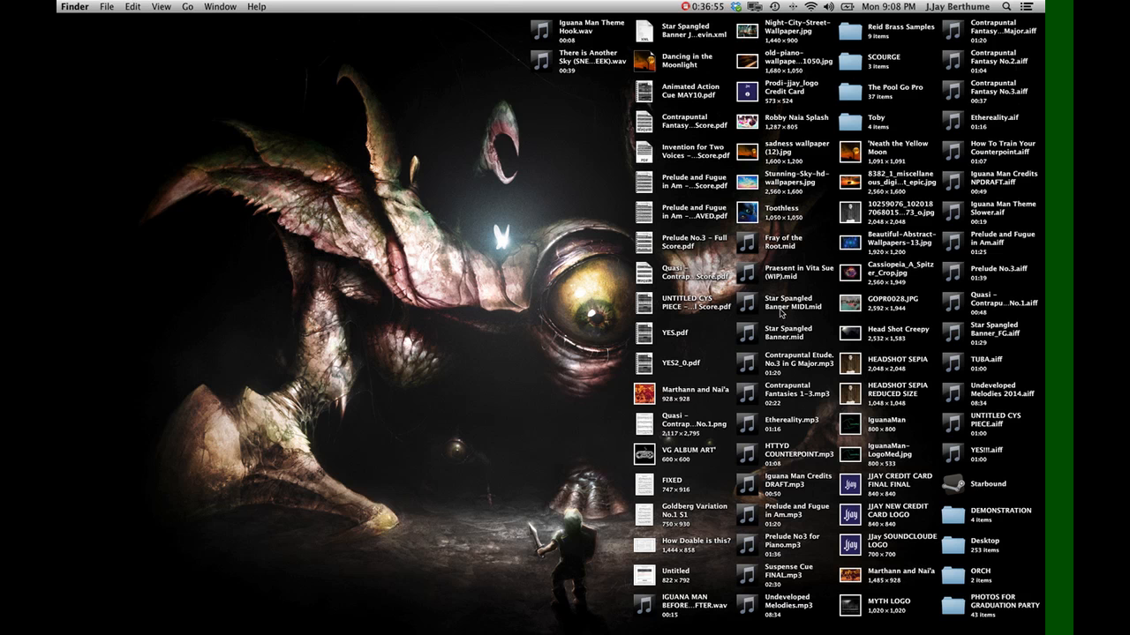
# - Compare the files Star Spangled Banner MIDI.mid and Star Spangled Banner.mid on the desktop
pyautogui.click(782, 306)
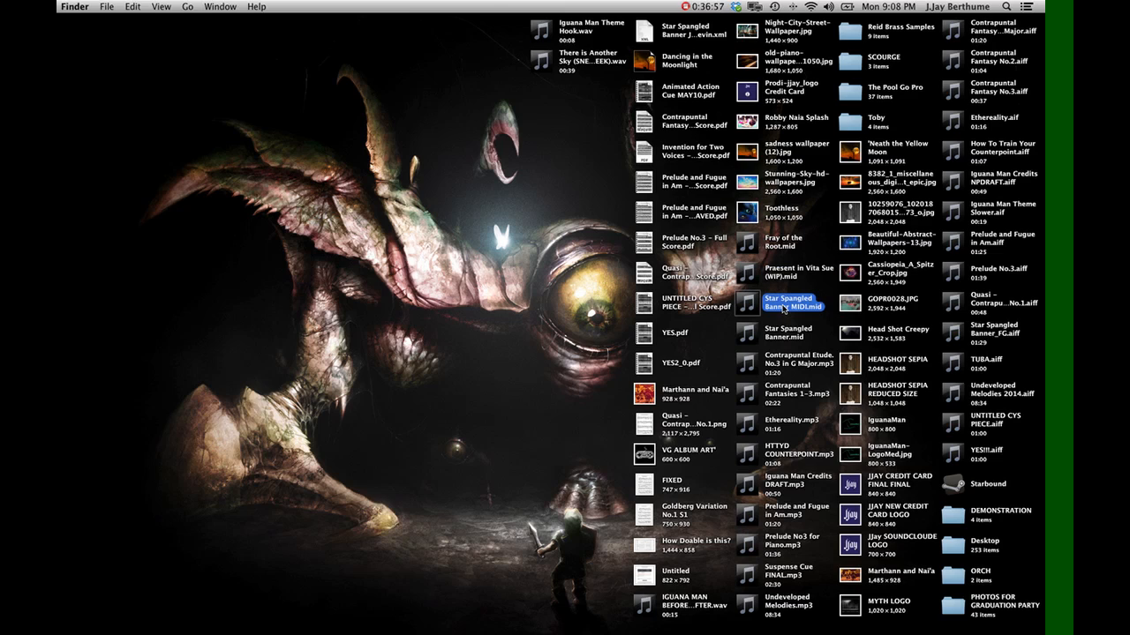
pyautogui.rightClick(785, 305)
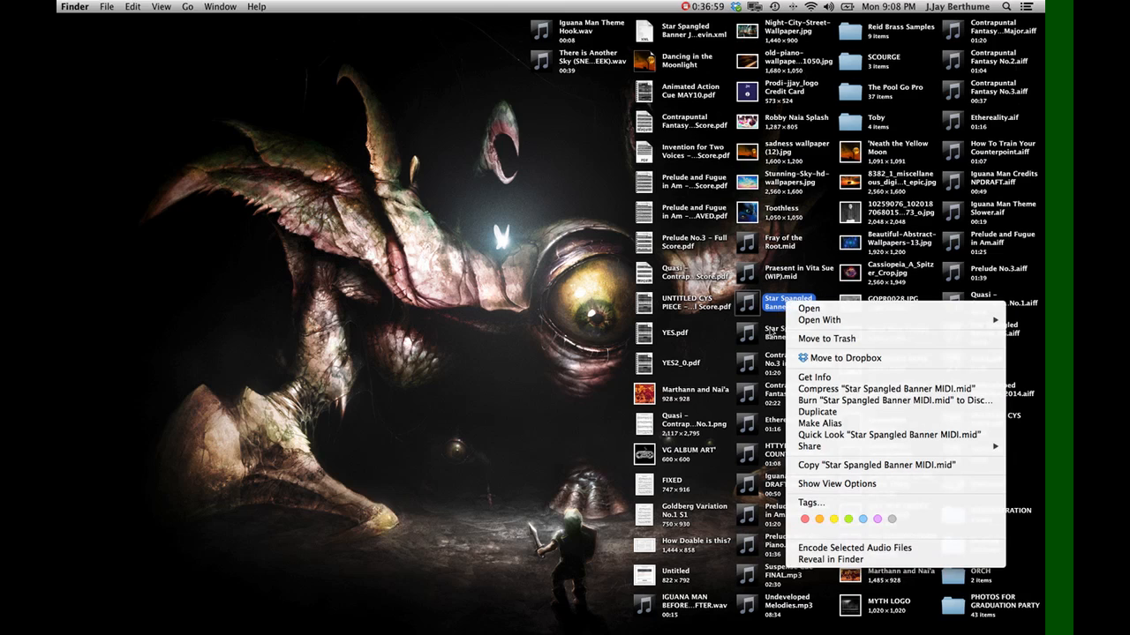
pyautogui.click(770, 333)
pyautogui.click(778, 335)
pyautogui.click(778, 300)
pyautogui.click(781, 336)
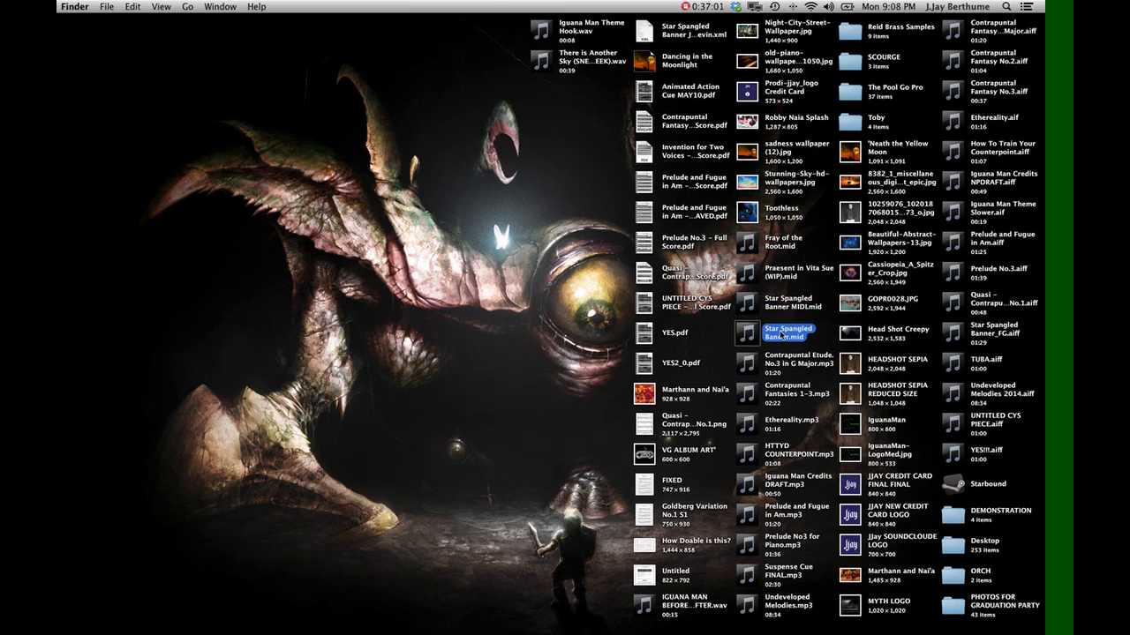
pyautogui.click(787, 305)
pyautogui.click(789, 340)
pyautogui.click(789, 307)
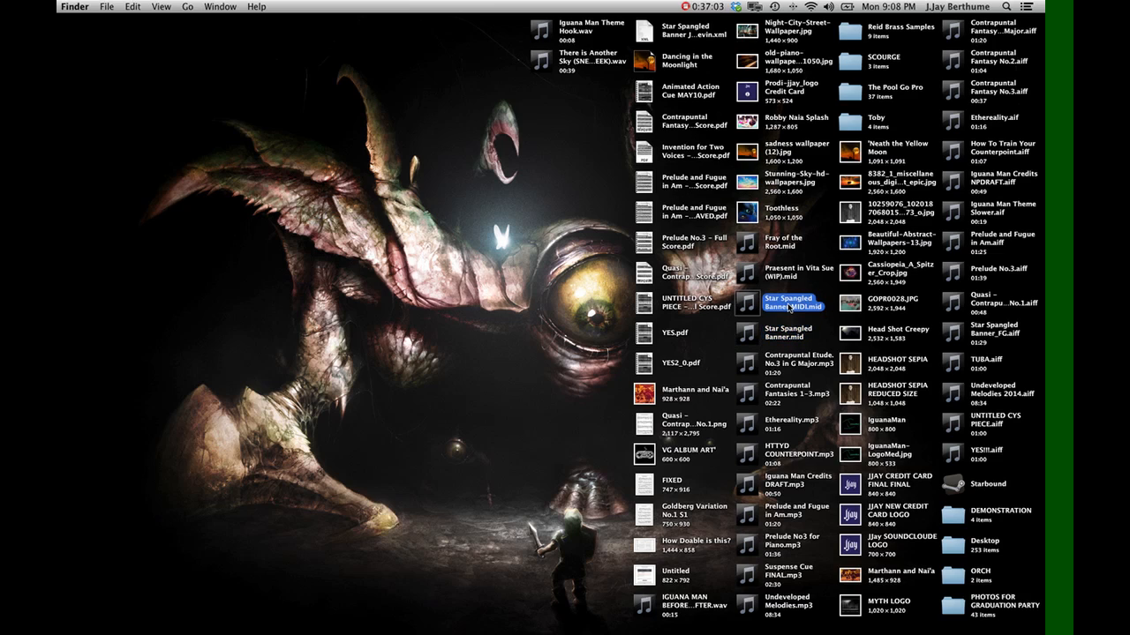
pyautogui.click(797, 336)
pyautogui.click(800, 309)
# - Open Star Spangled Banner MIDI.mid with Synthesia, play it through in Watch and Listen mode, and exit Synthesia
pyautogui.rightClick(791, 303)
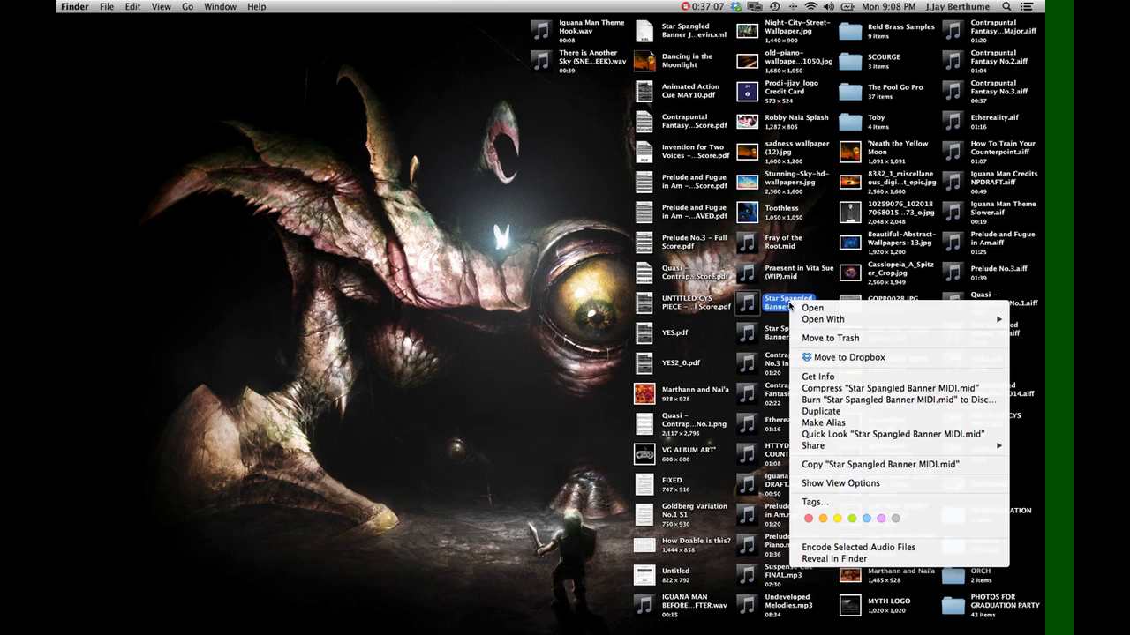
pyautogui.moveTo(849, 325)
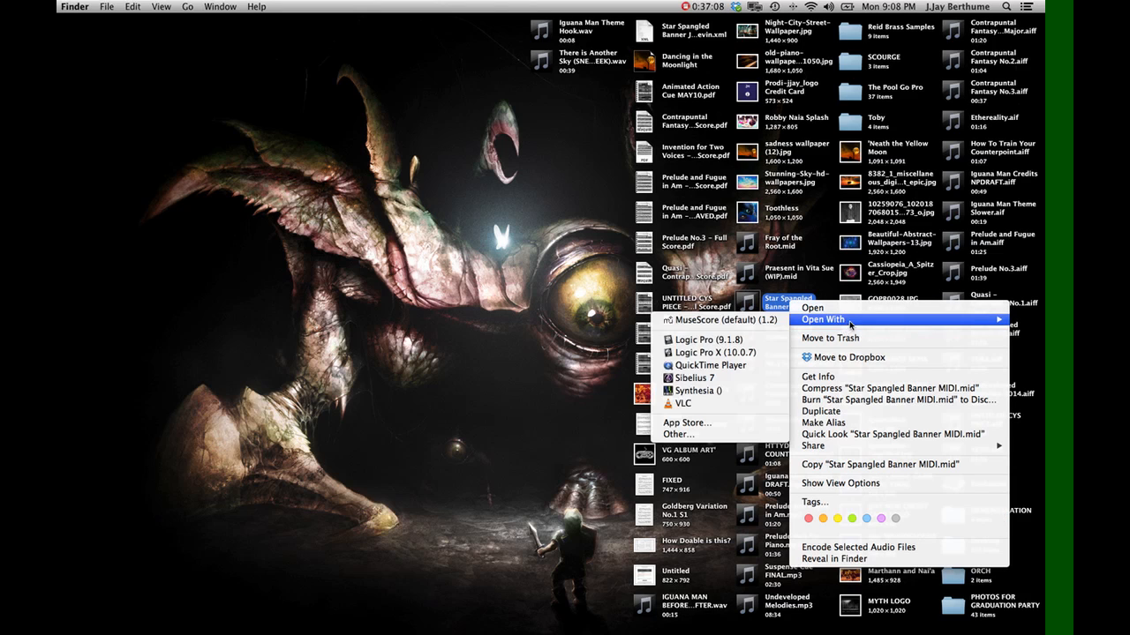
pyautogui.click(695, 392)
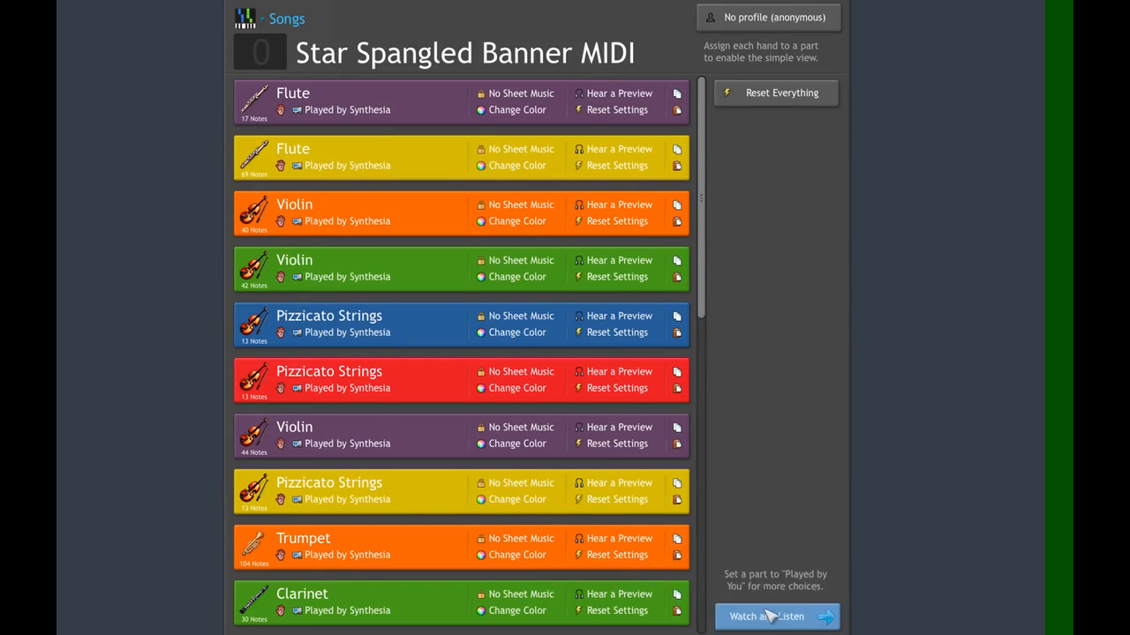
pyautogui.click(775, 618)
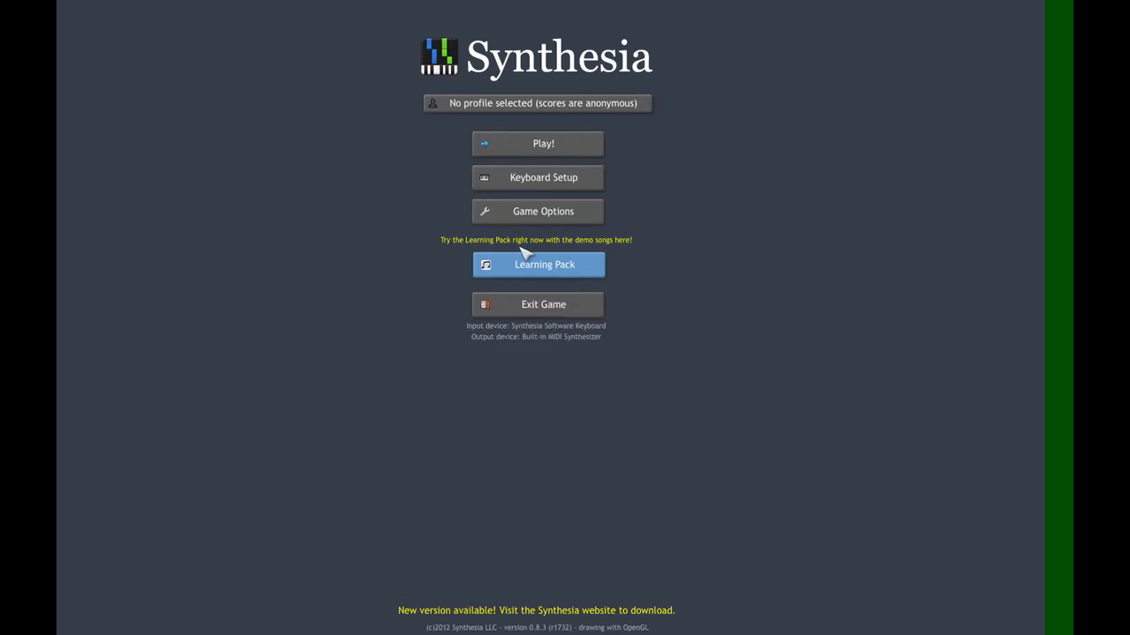
pyautogui.click(547, 306)
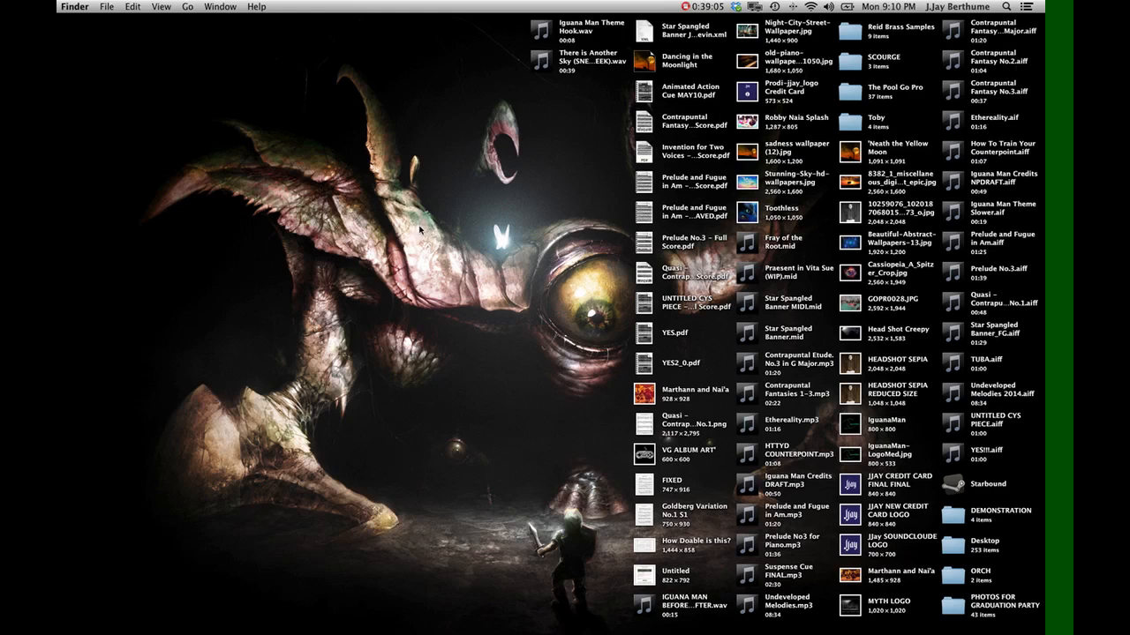
pyautogui.press('super+space')
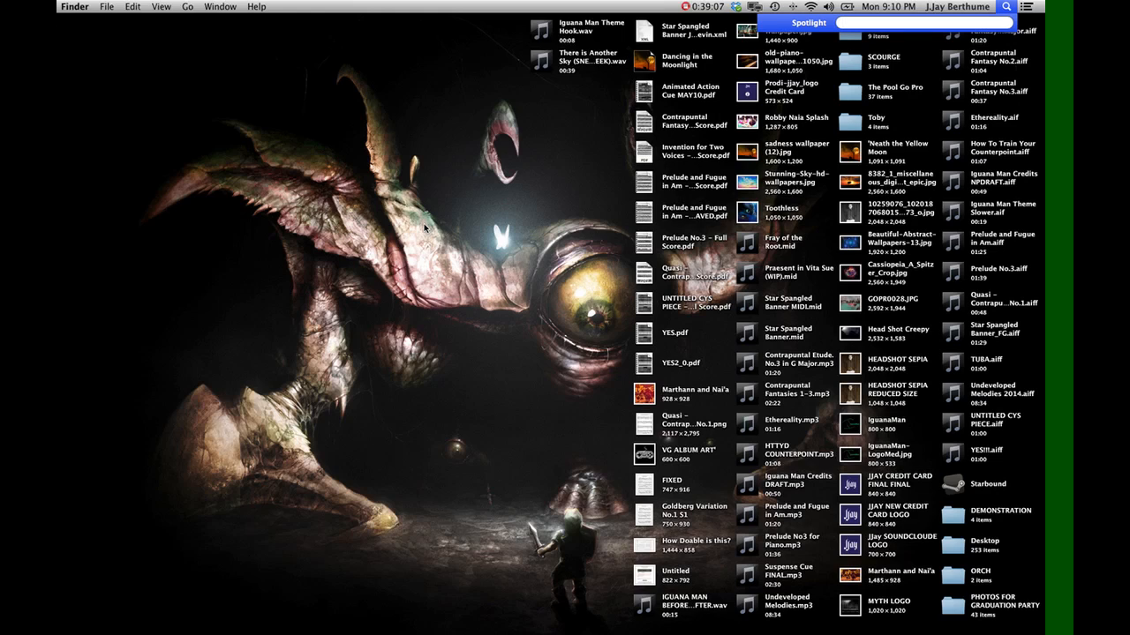
pyautogui.write('pre')
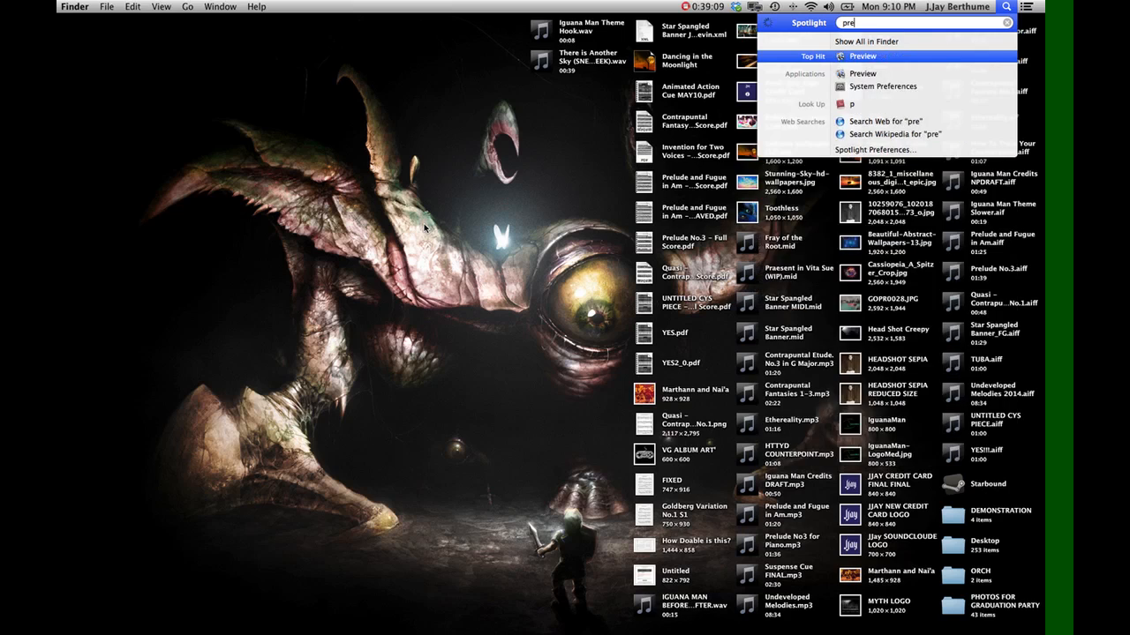
pyautogui.press('BackSpace')
pyautogui.press('BackSpace')
pyautogui.press('BackSpace')
pyautogui.press('Escape')
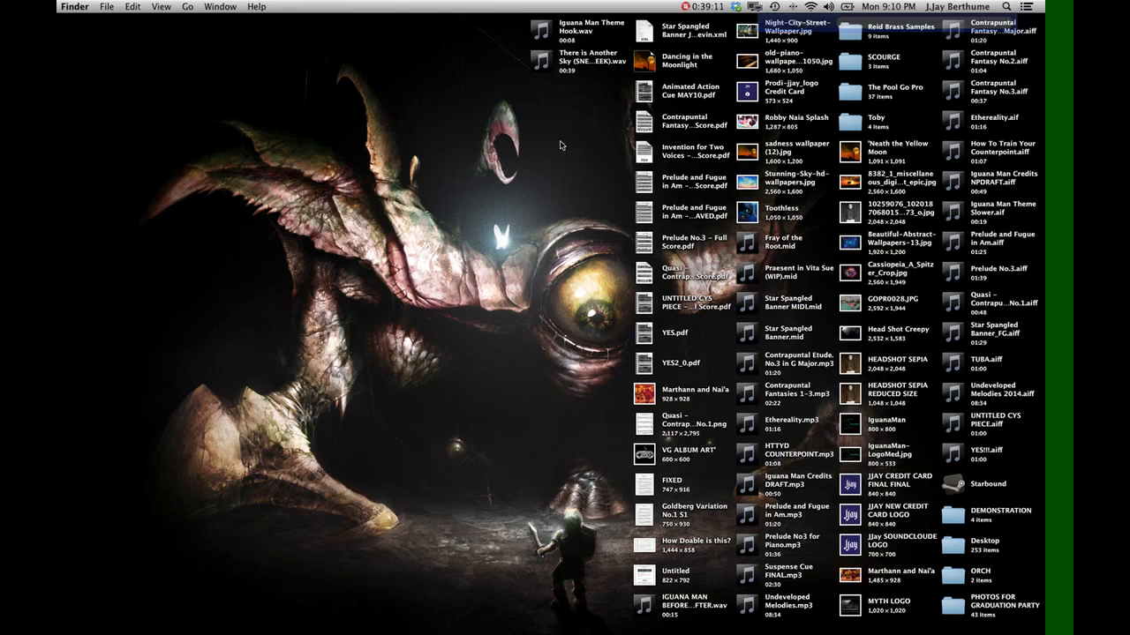
# - Search the computer for "pepper", listen to The Adventures of Pepper Jack THEME.mp3 in iTunes, and close the player
pyautogui.click(1005, 5)
pyautogui.write('e')
pyautogui.press('BackSpace')
pyautogui.write('pepper')
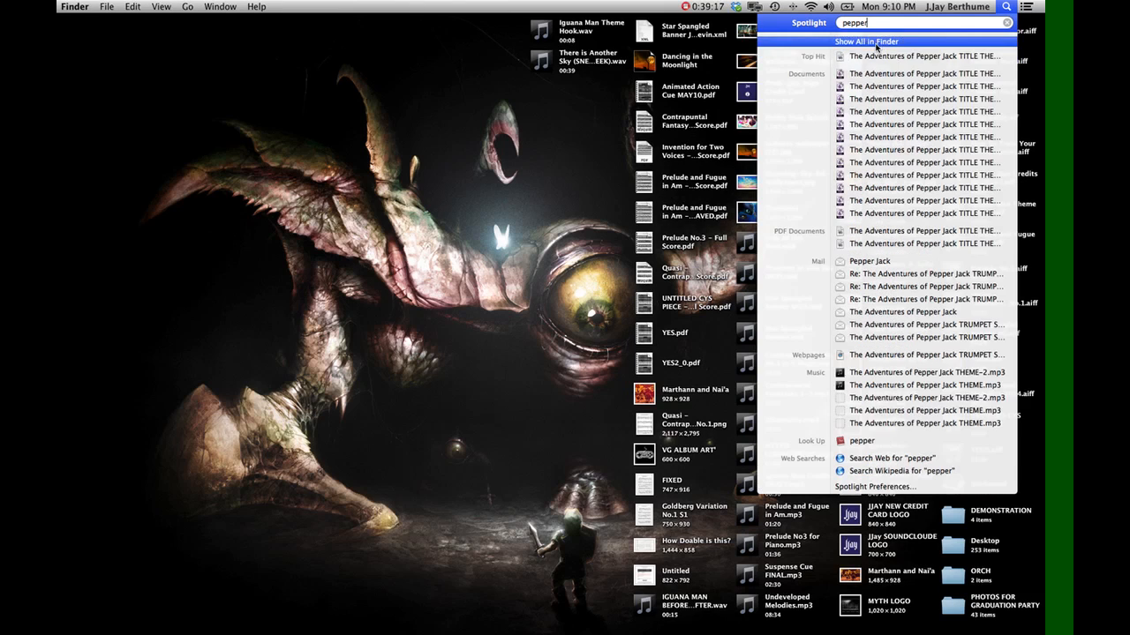
pyautogui.click(966, 386)
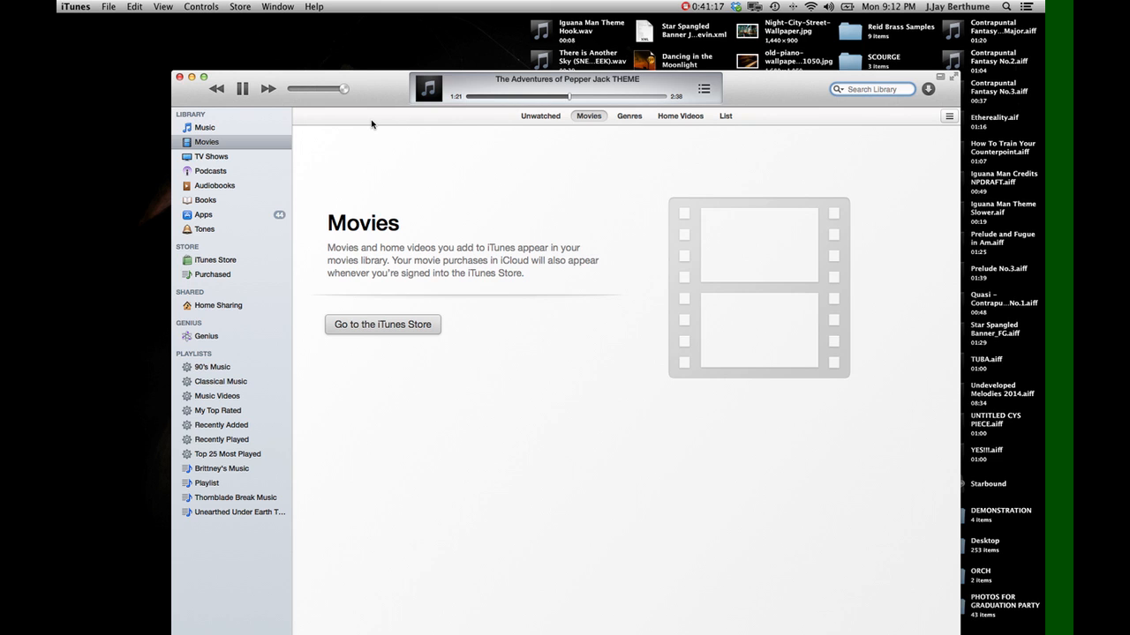
pyautogui.click(244, 90)
pyautogui.click(179, 79)
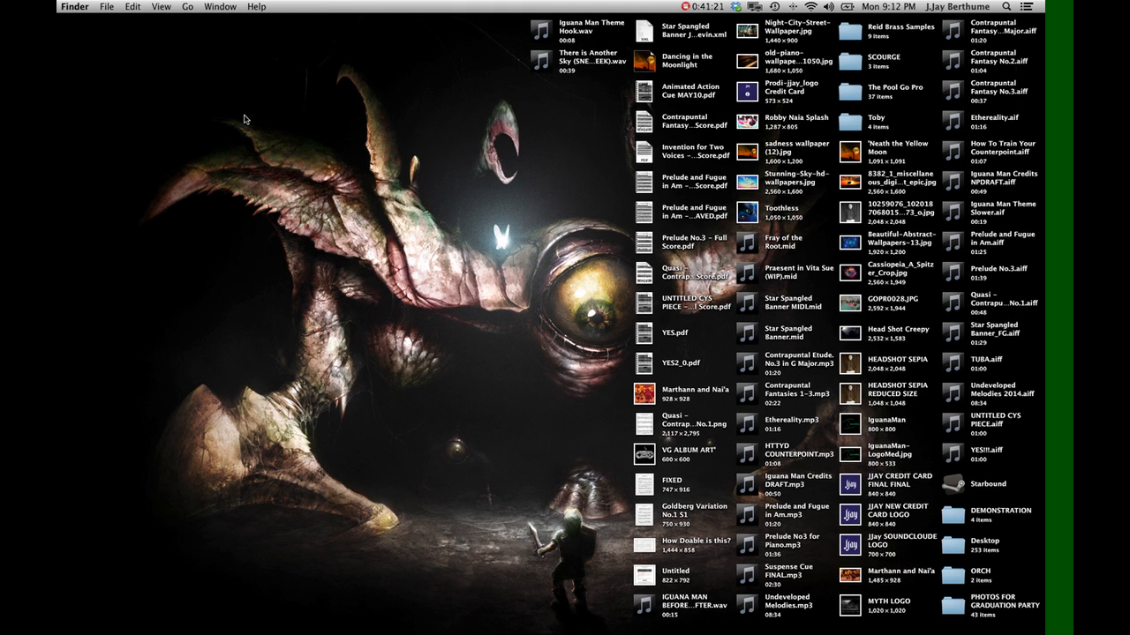